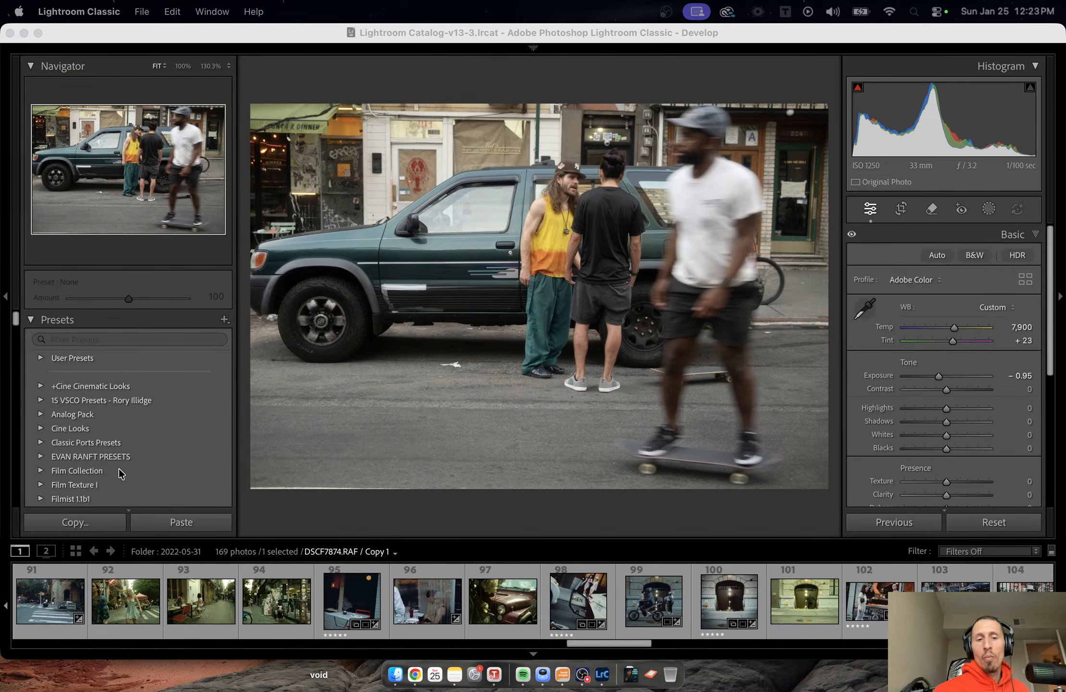
Switch to the Library module and open the 2025-12-29 folder among the 2025 folders.
left_click_drag(609, 643, 542, 639)
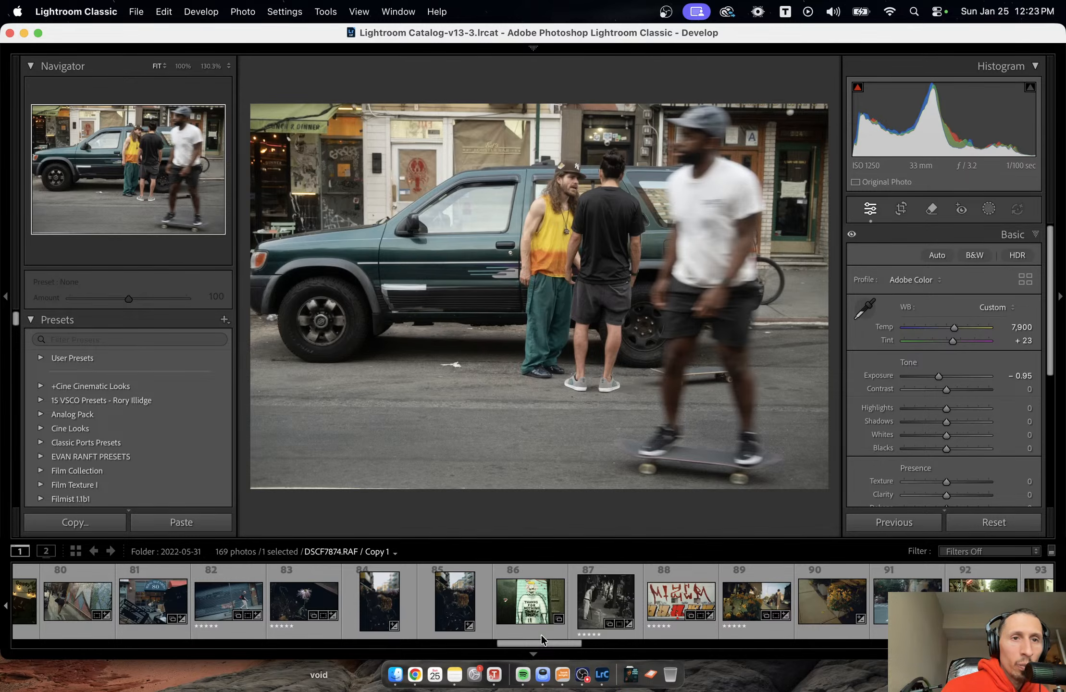
mouse_move(532, 47)
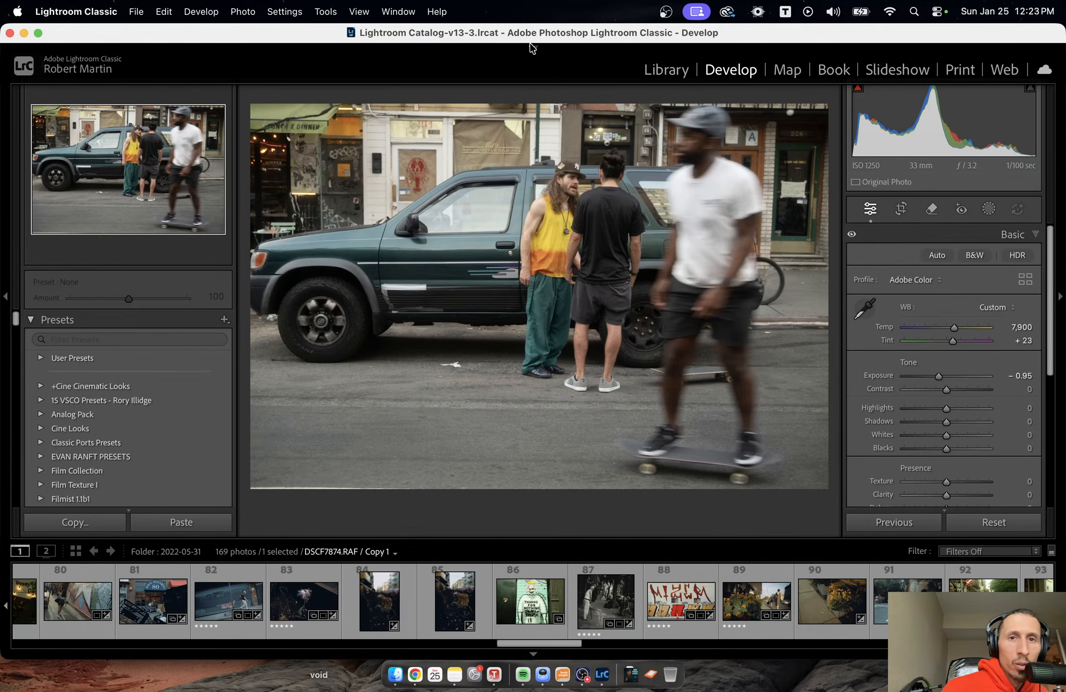
left_click(552, 48)
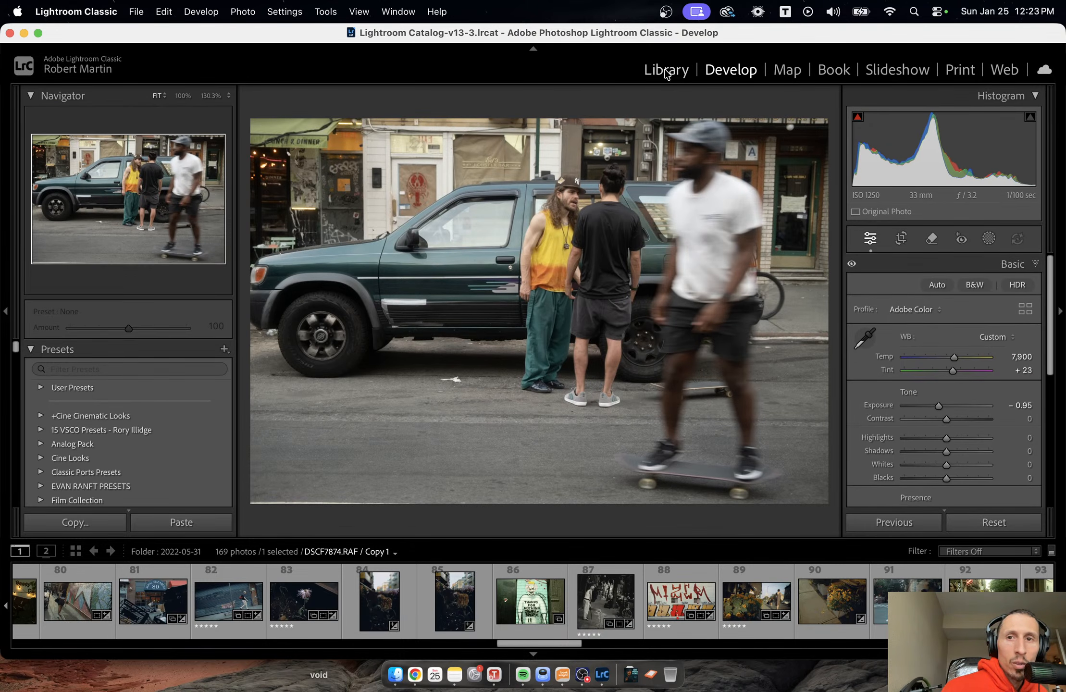
left_click(666, 70)
scroll(174, 413, "down", 5)
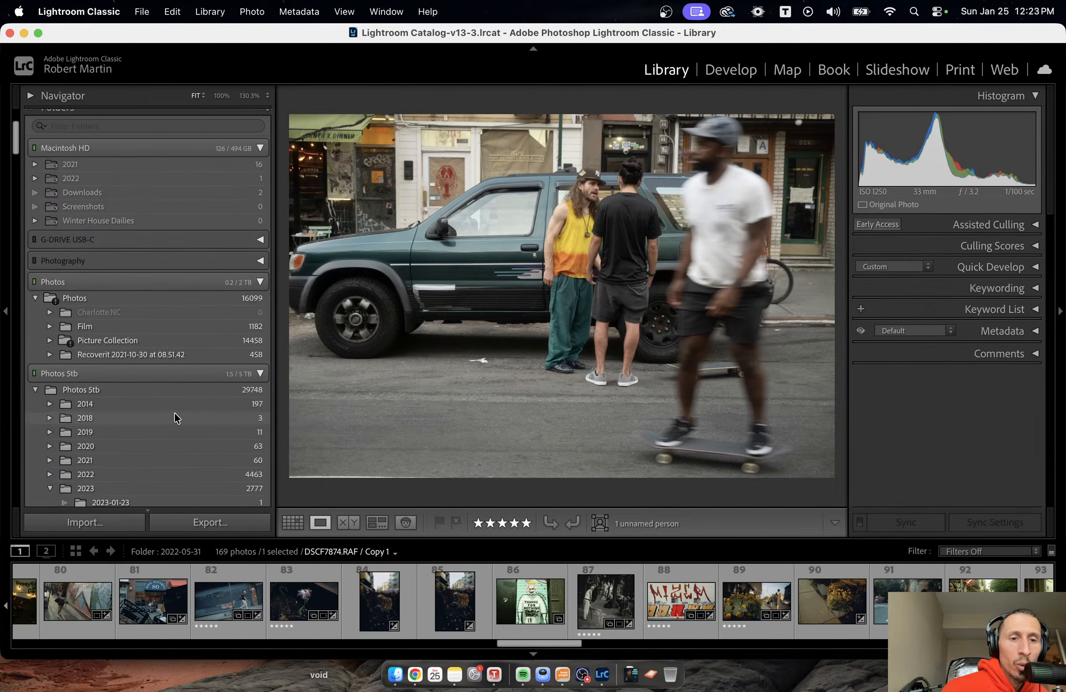
scroll(174, 413, "down", 15)
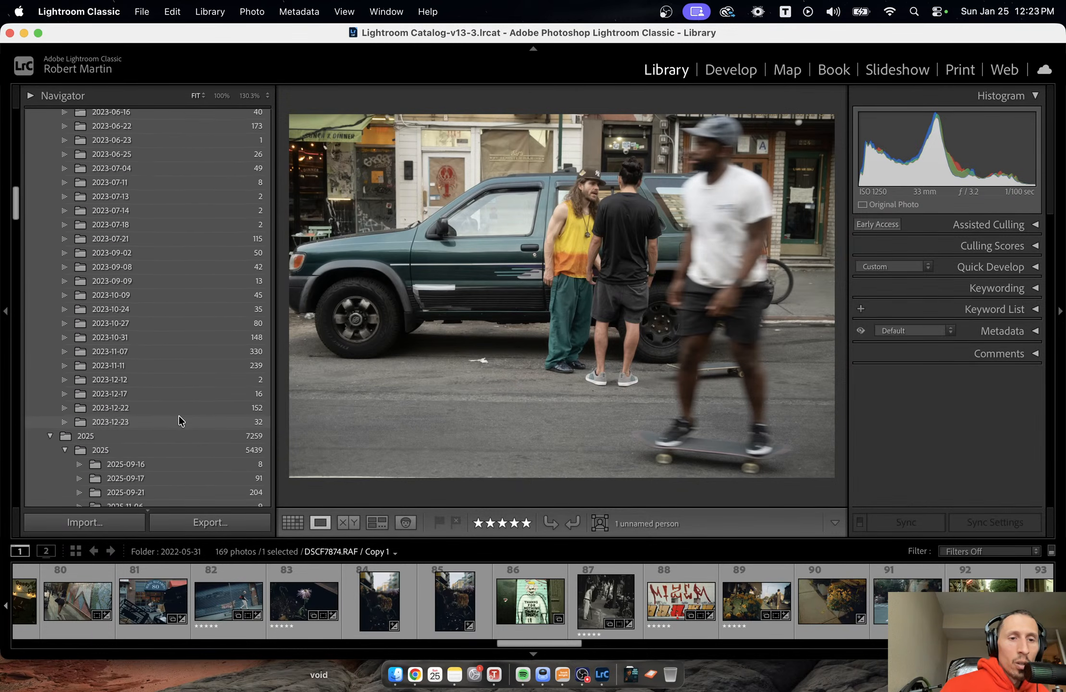
left_click(179, 417)
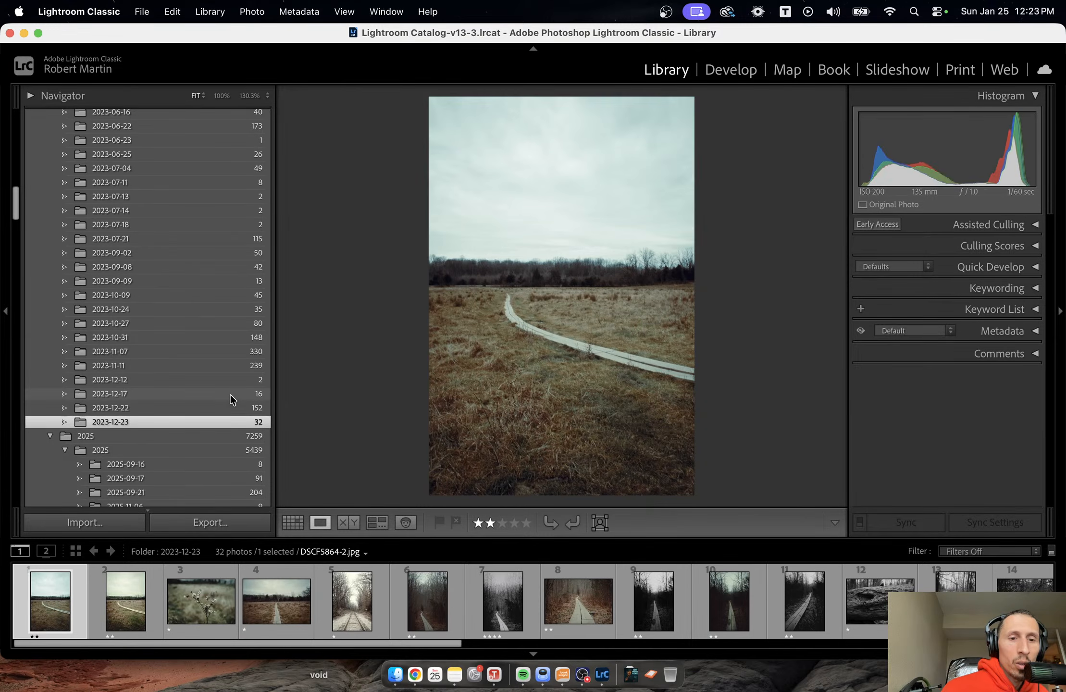
scroll(208, 405, "down", 10)
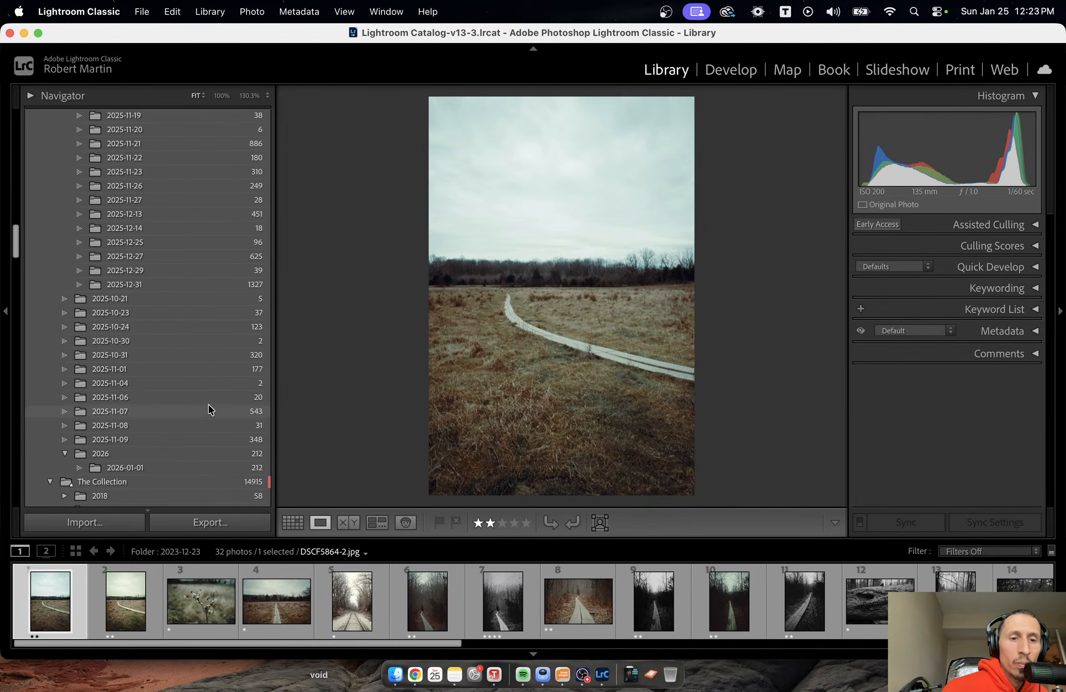
left_click(169, 272)
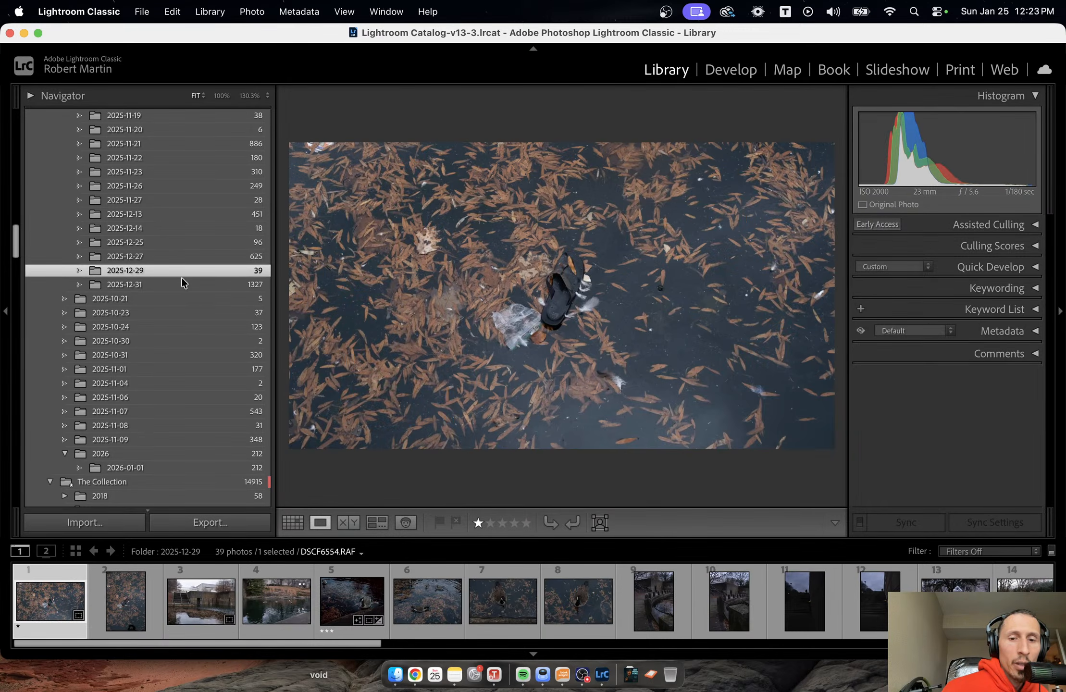
Select the photo DSCF6573.RAF of the chained stone posts and open it in the Develop module.
left_click(337, 608)
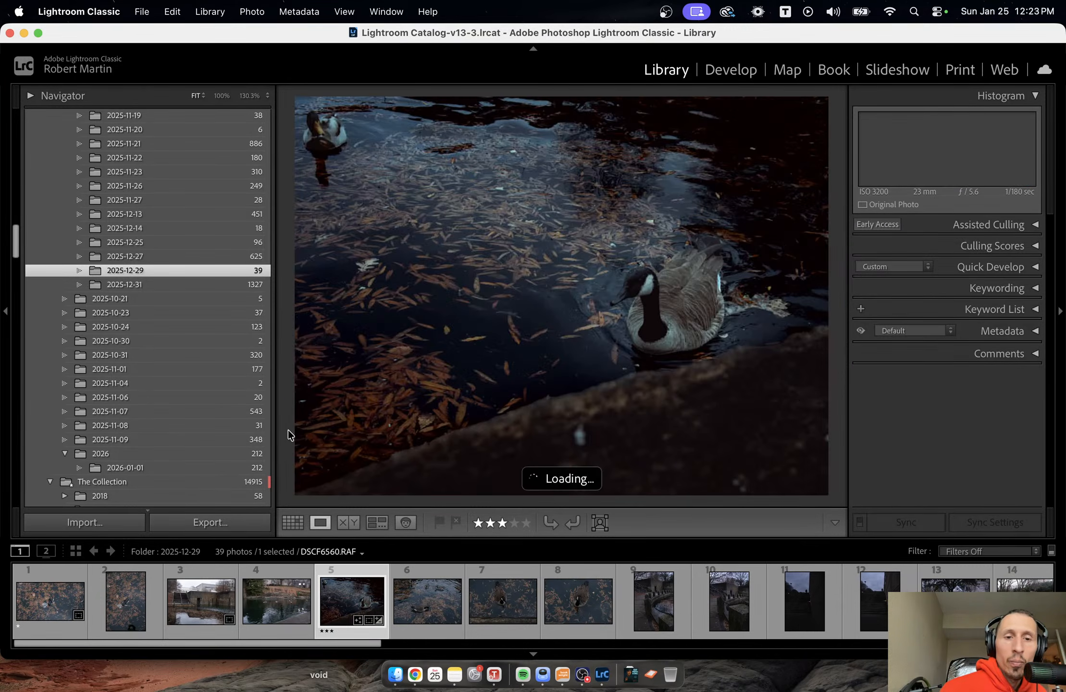
left_click_drag(273, 437, 236, 432)
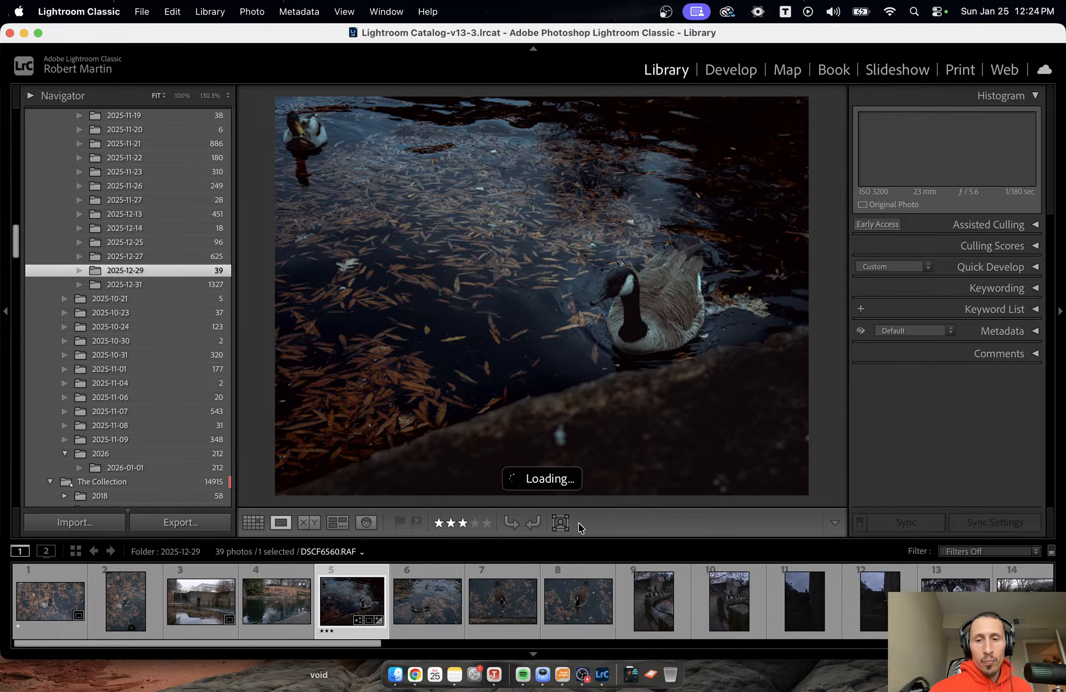
left_click(723, 618)
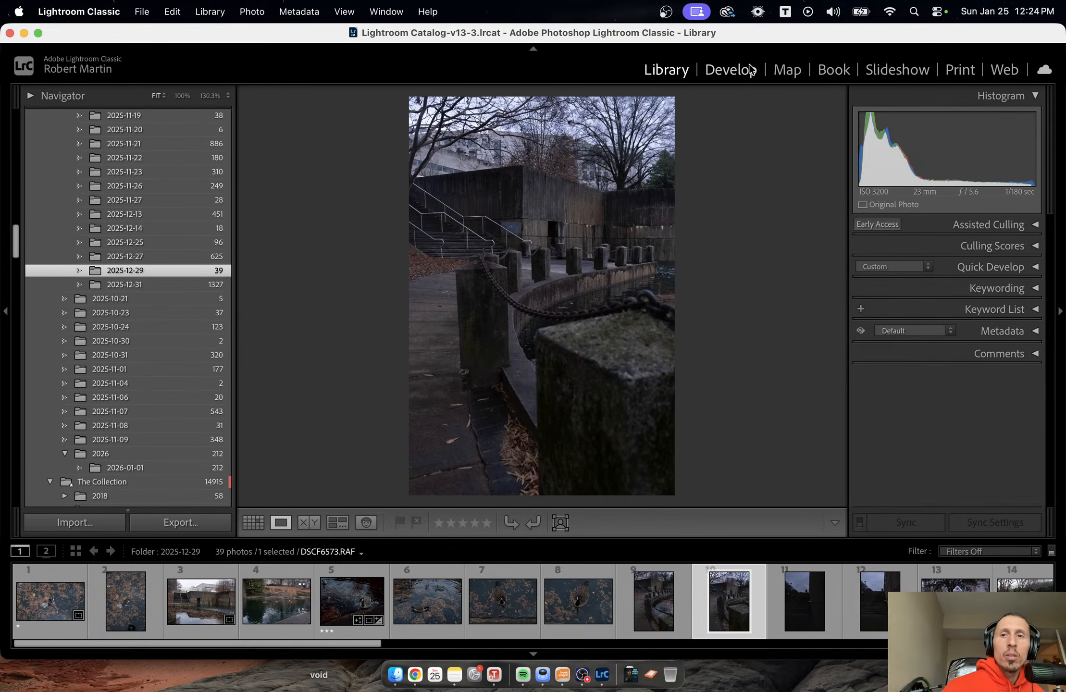
left_click(731, 69)
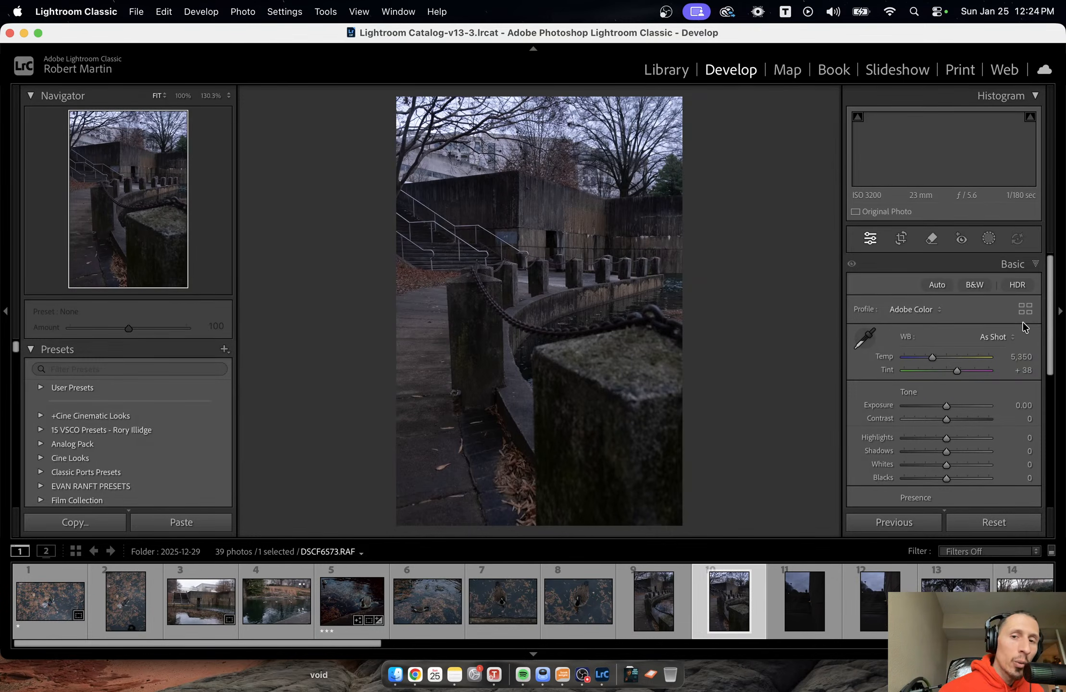
Open the full Profile Browser for the selected photo.
left_click(919, 309)
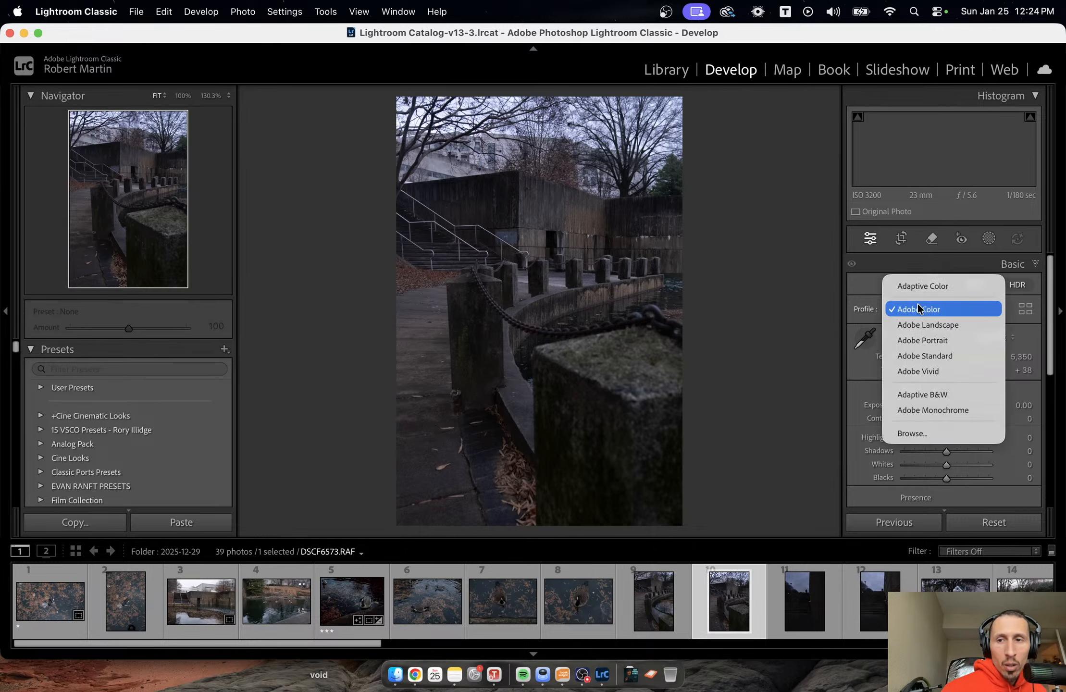
left_click(1003, 308)
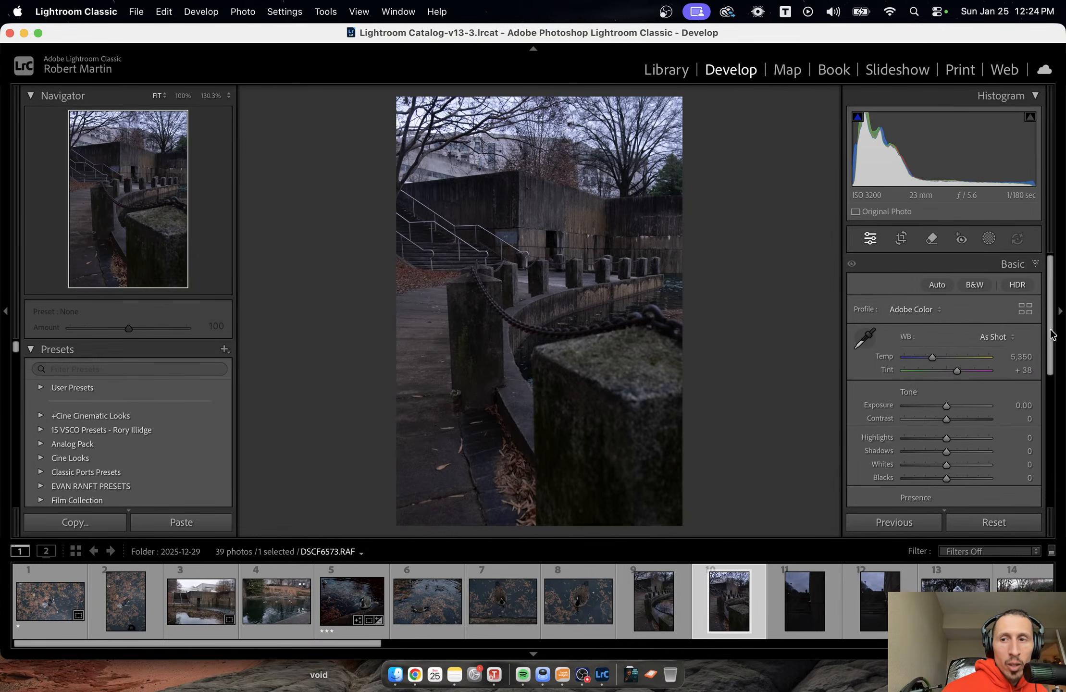
left_click(1027, 310)
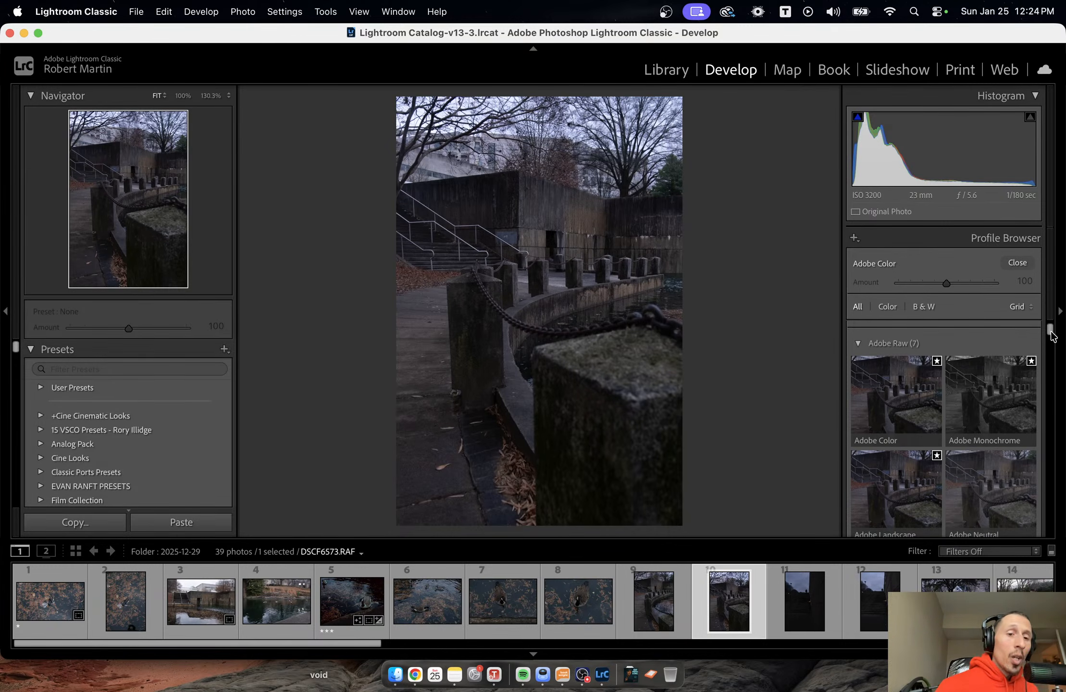
Preview the Camera Matching profiles on the photo, including ASTIA/Soft, BLEACH BYPASS, CLASSIC CHROME, ETERNA/Cinema and Sepia.
left_click_drag(1051, 335, 1054, 359)
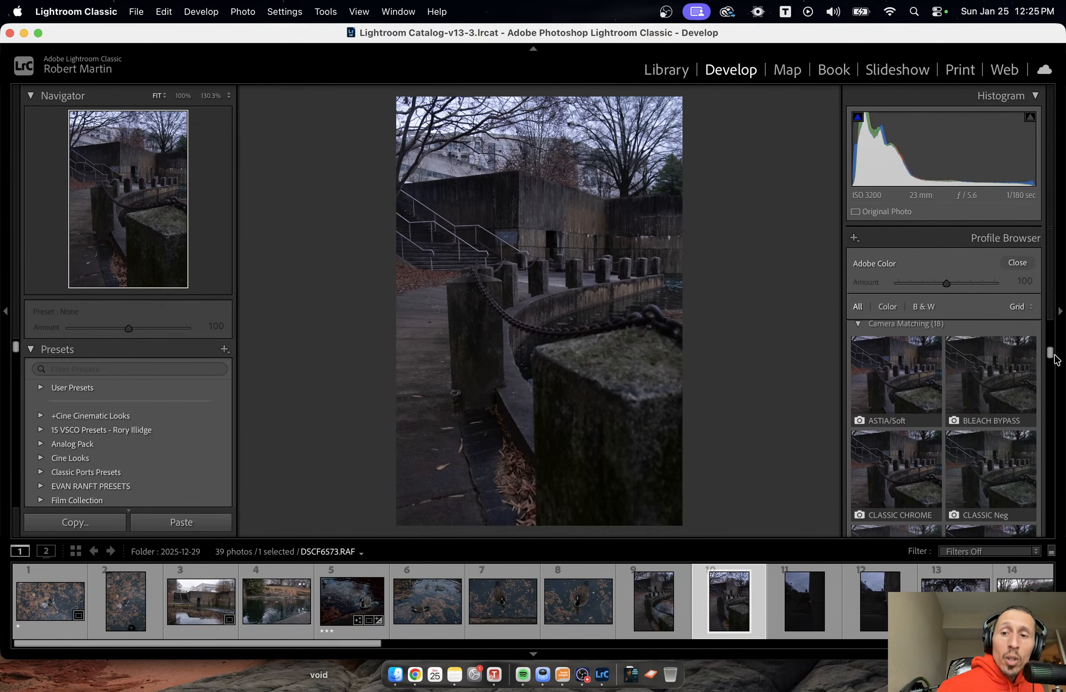
left_click(913, 385)
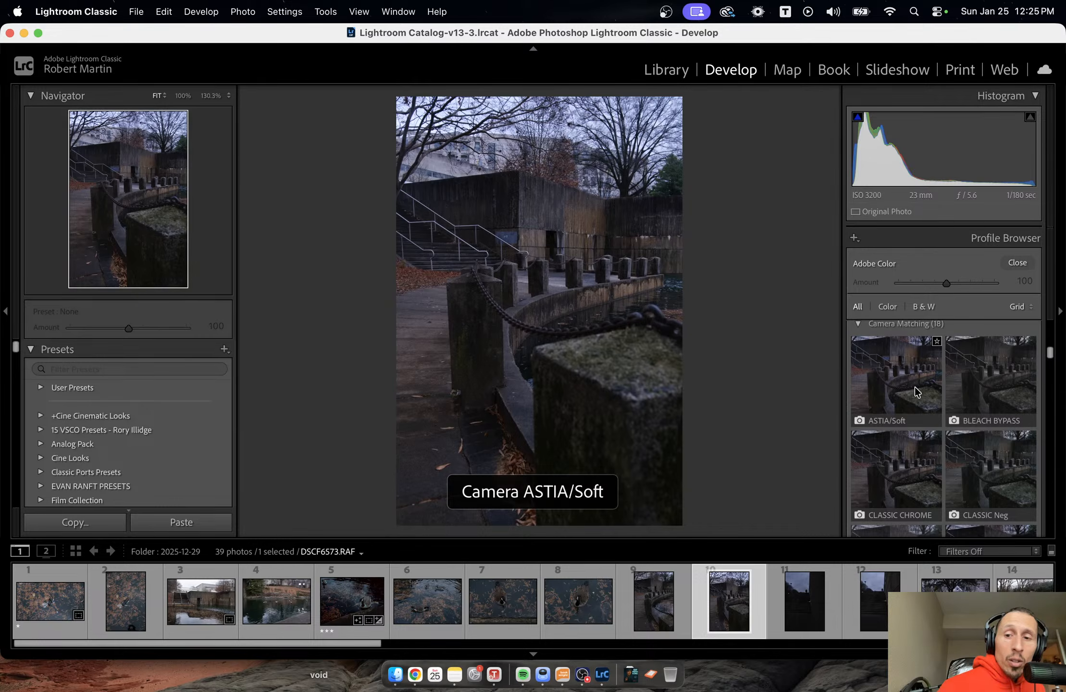
left_click(976, 382)
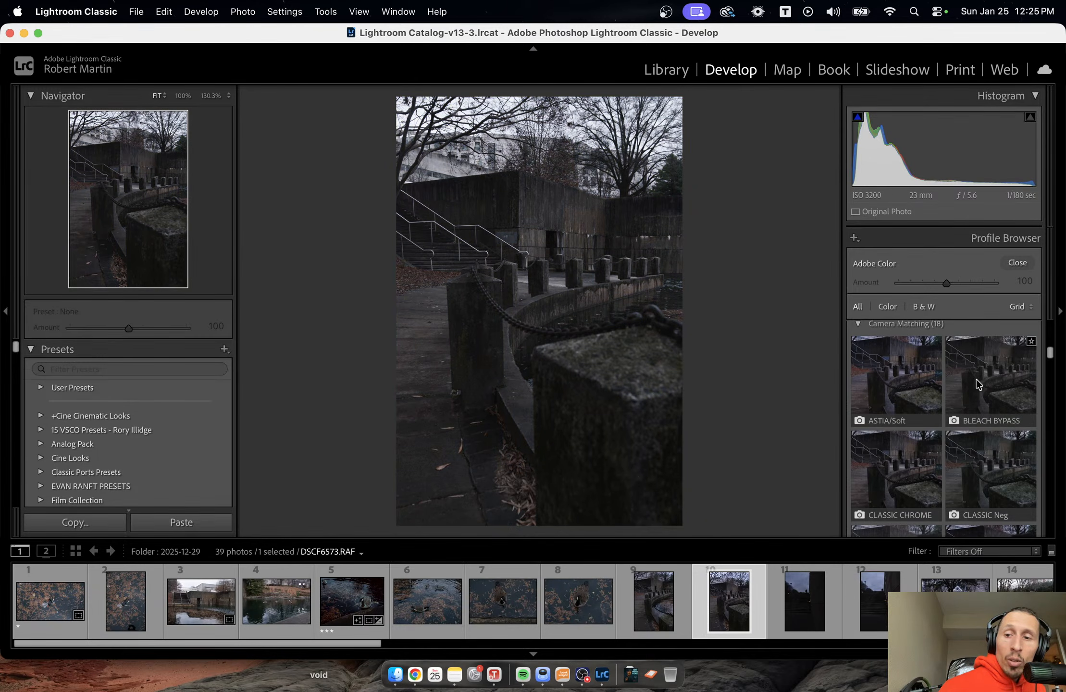
left_click(886, 501)
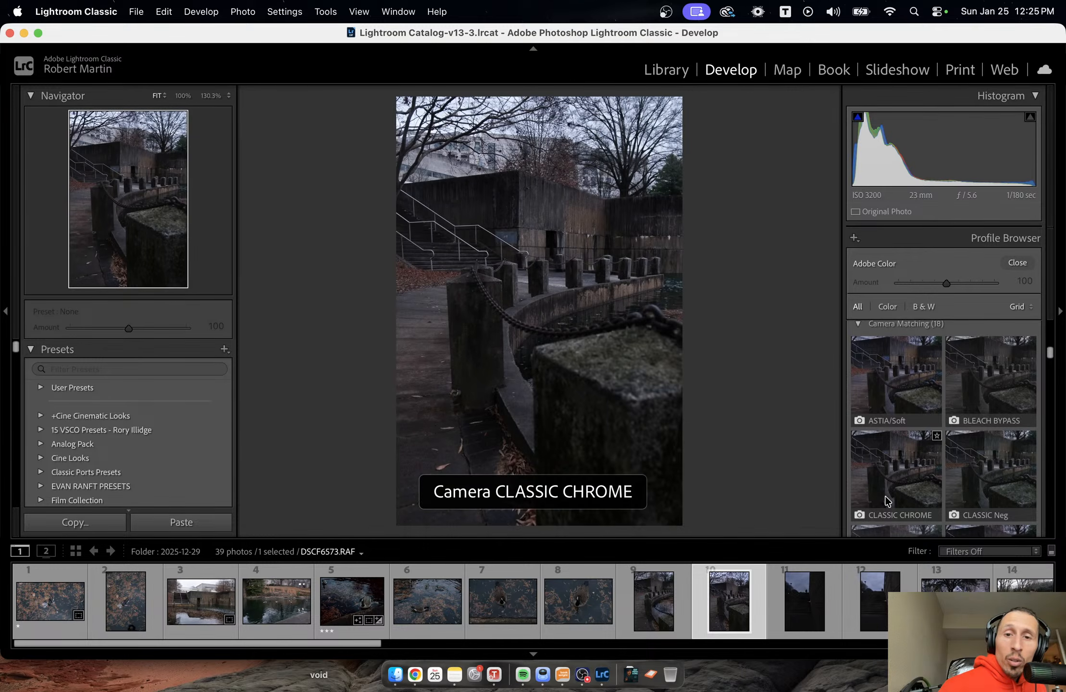
scroll(885, 496, "down", 2)
left_click(900, 489)
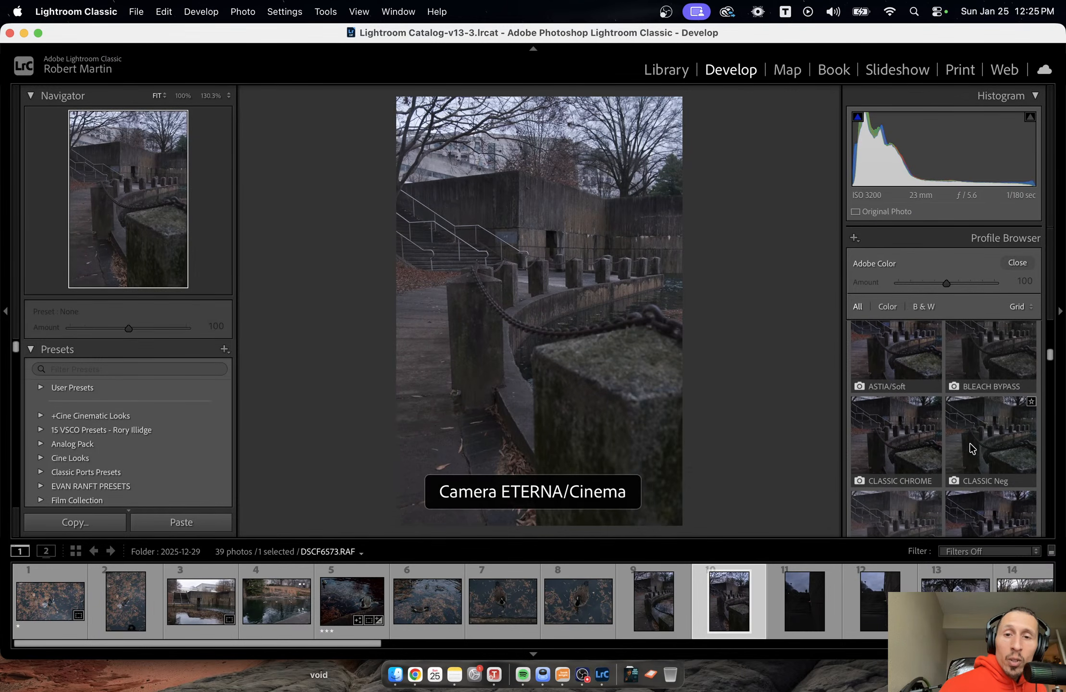
left_click(972, 449)
scroll(972, 448, "down", 2)
left_click(972, 447)
left_click(892, 459)
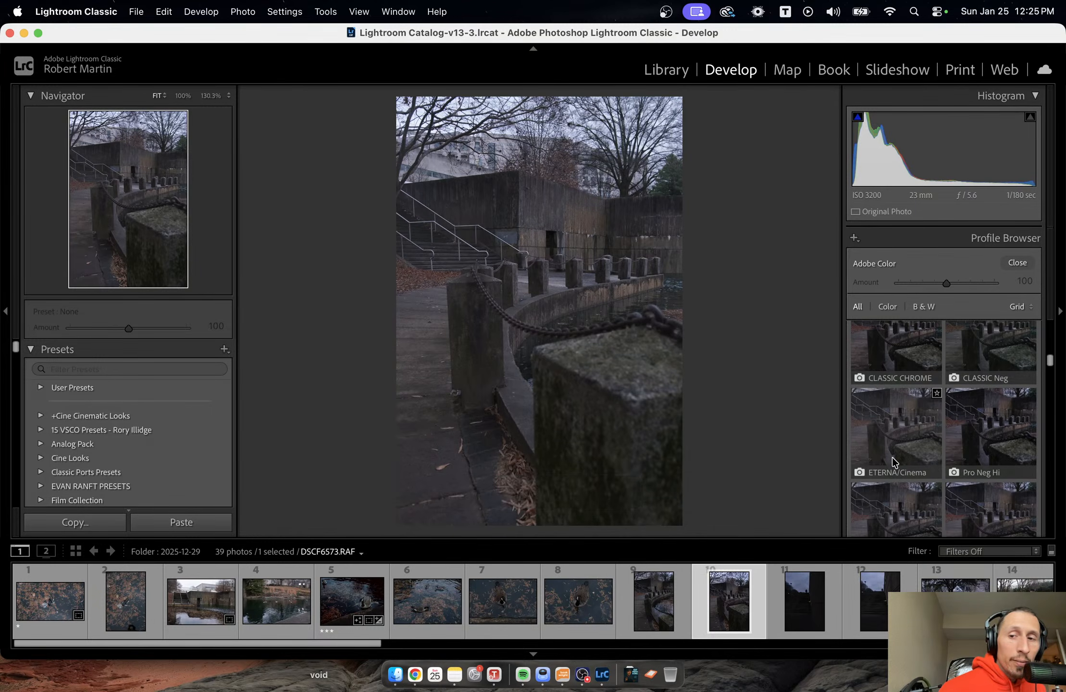
scroll(892, 457, "down", 10)
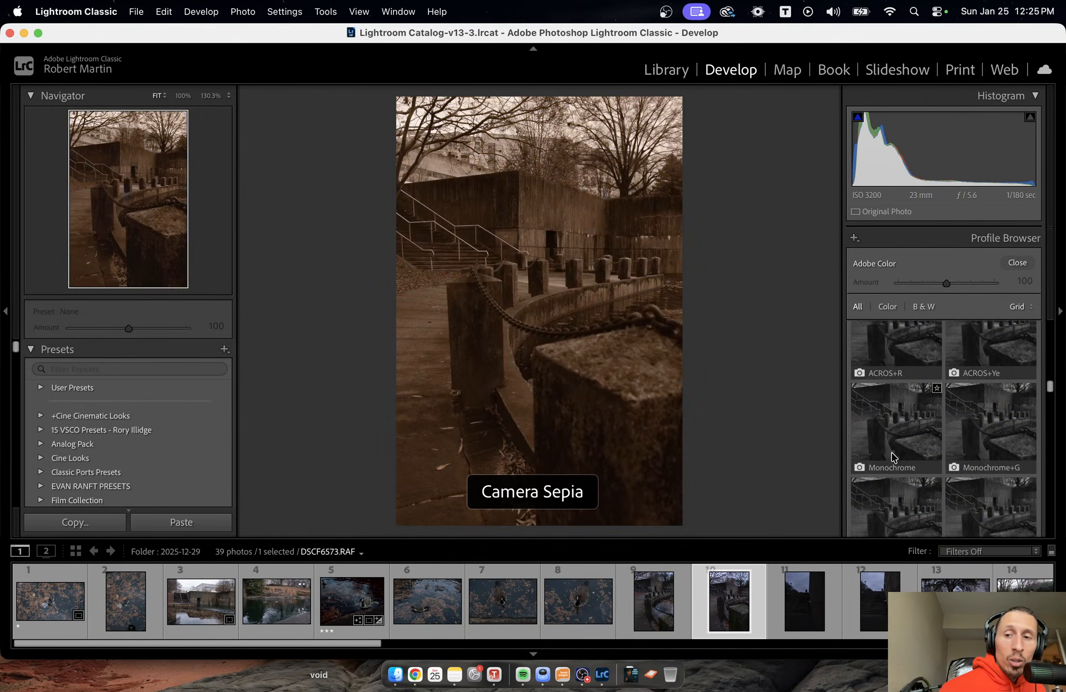
Preview the BWXX profile and the RNI FILMS 5 demo profiles, including Ilford Delta 100, Aerochrome 16, Polaroid 690 muted, Kodak E 200 and Agfacolor 40s.
scroll(892, 455, "down", 6)
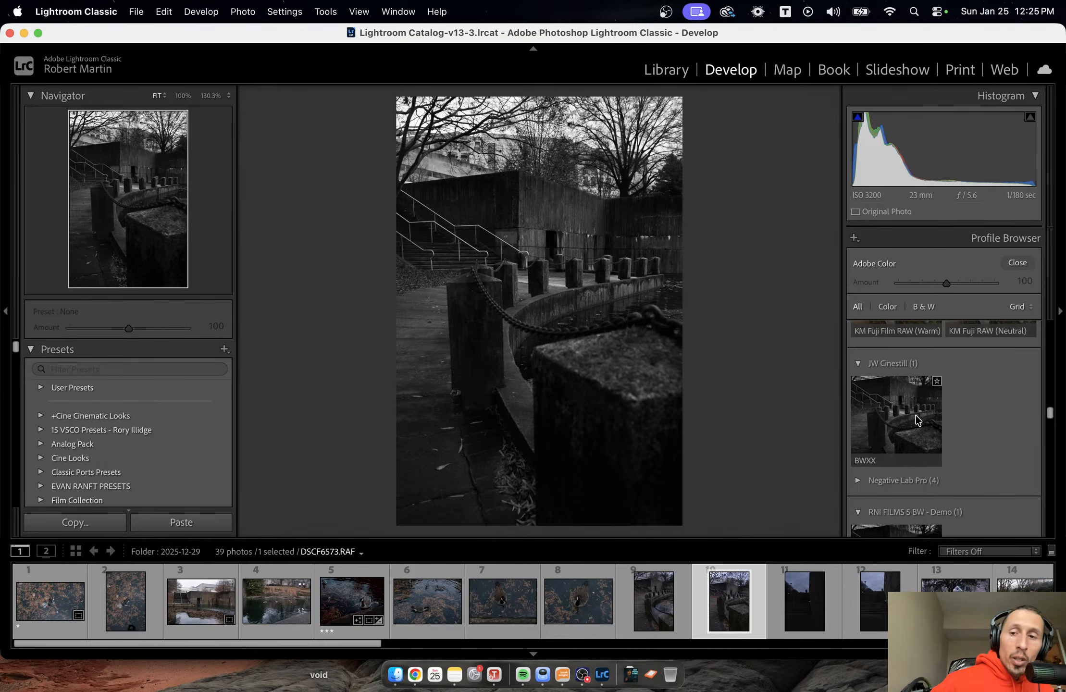
scroll(937, 413, "down", 5)
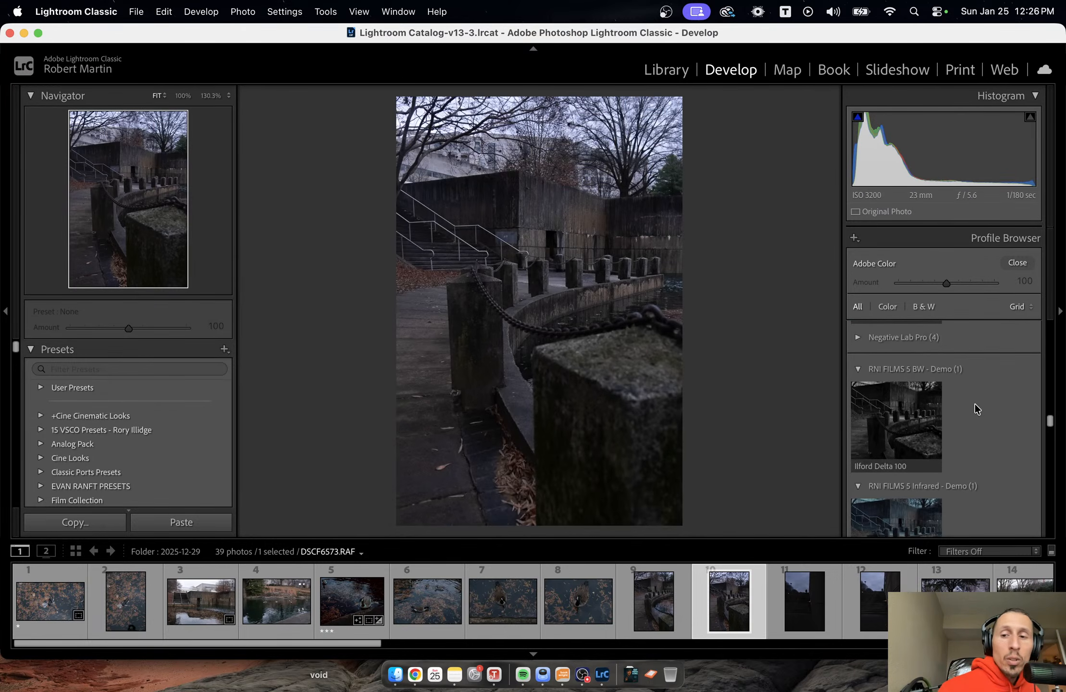
mouse_move(902, 411)
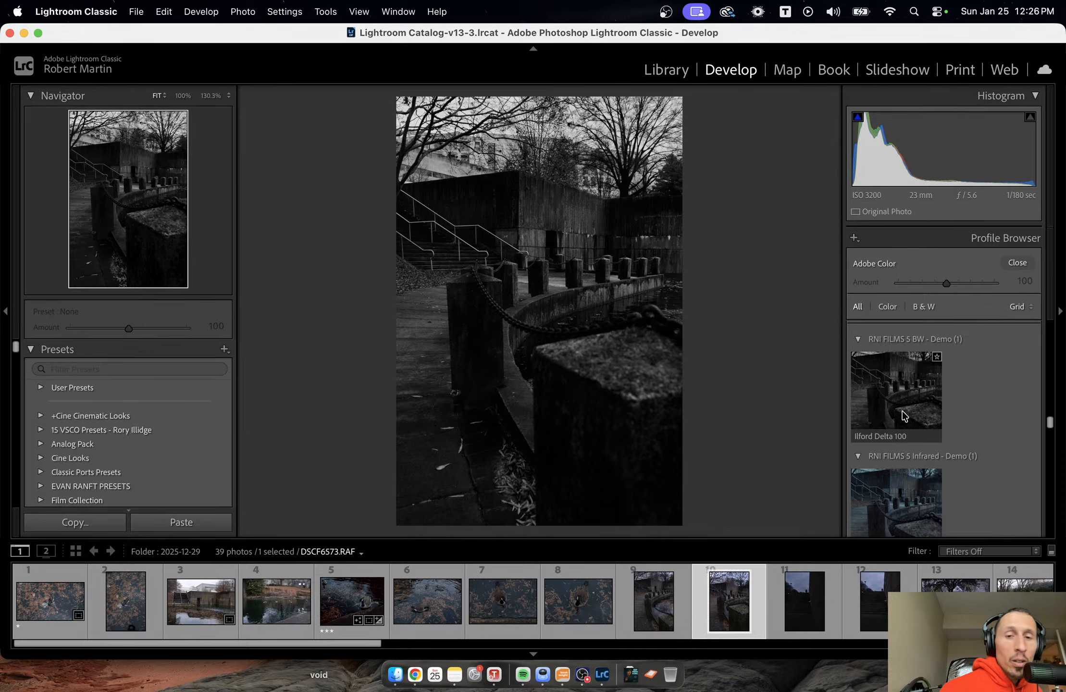
scroll(986, 386, "down", 4)
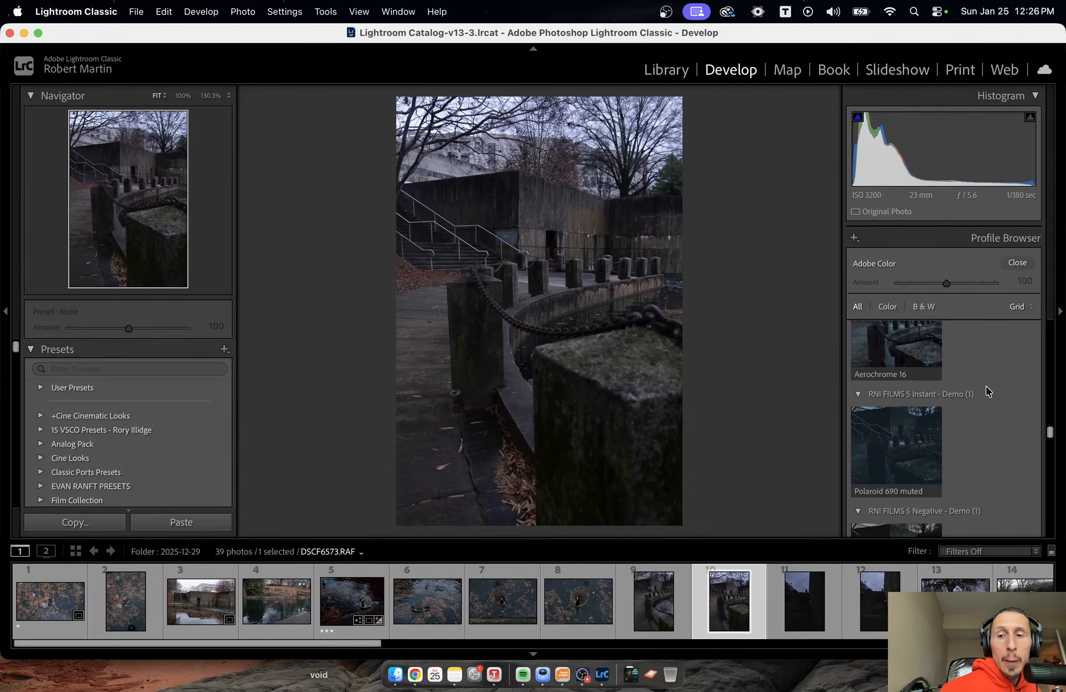
mouse_move(921, 353)
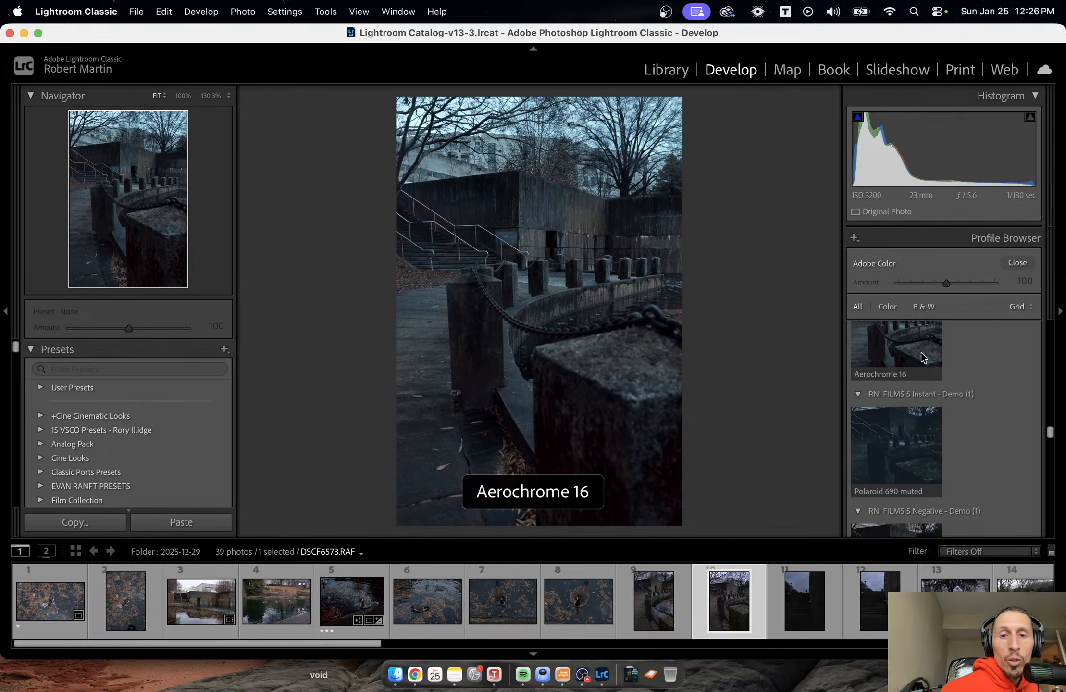
mouse_move(906, 446)
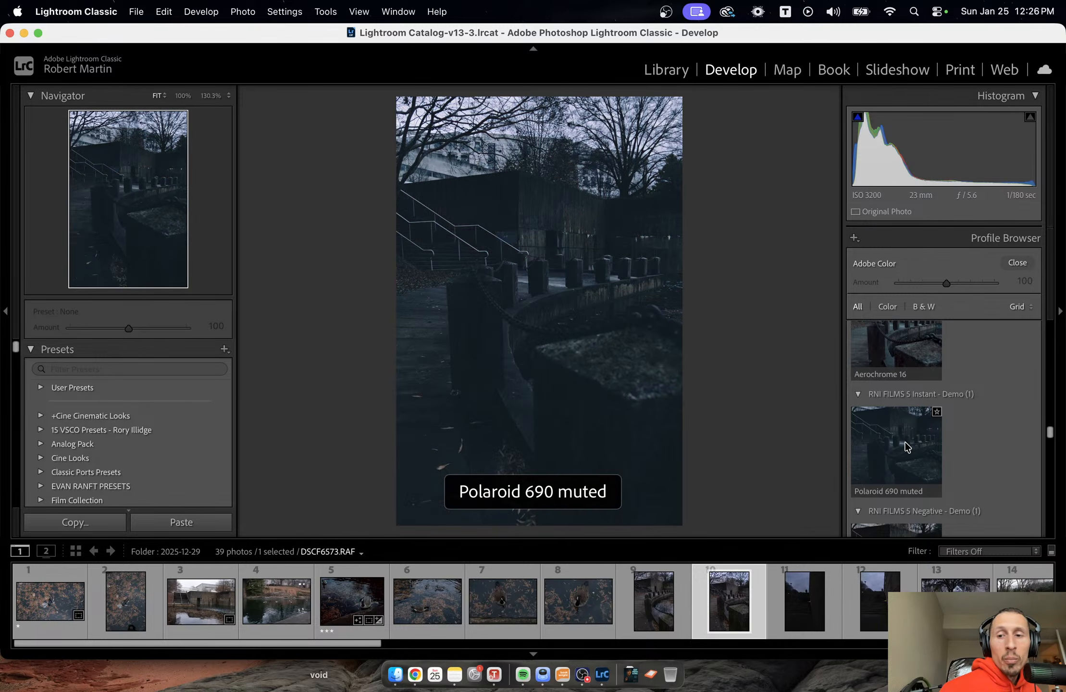
scroll(905, 442, "down", 5)
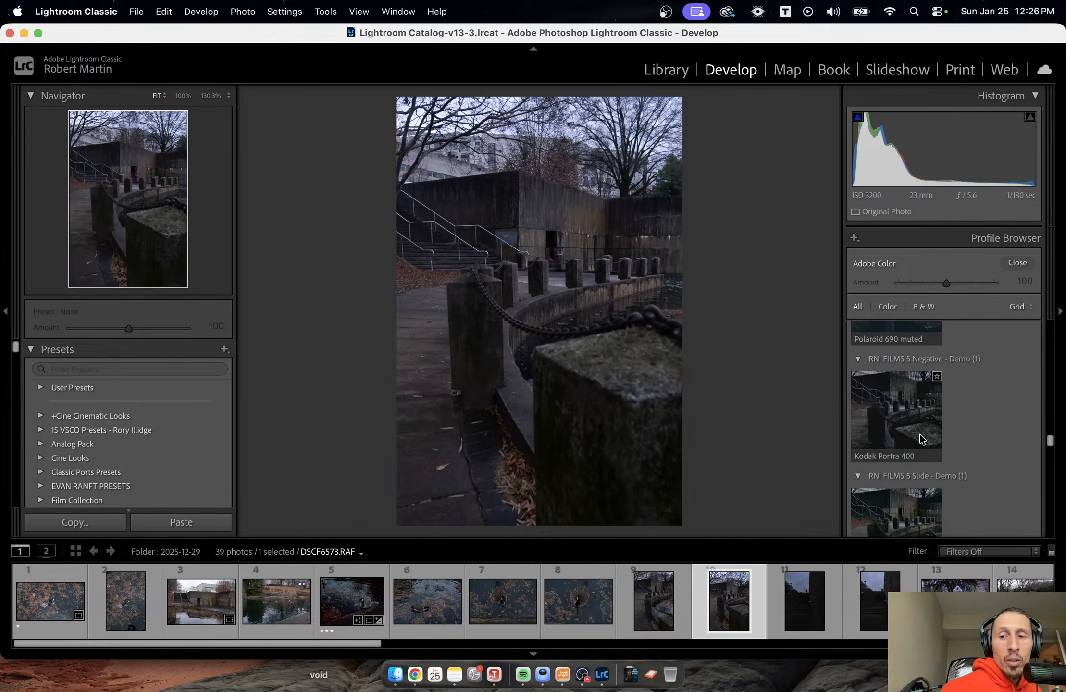
scroll(1008, 425, "up", 3)
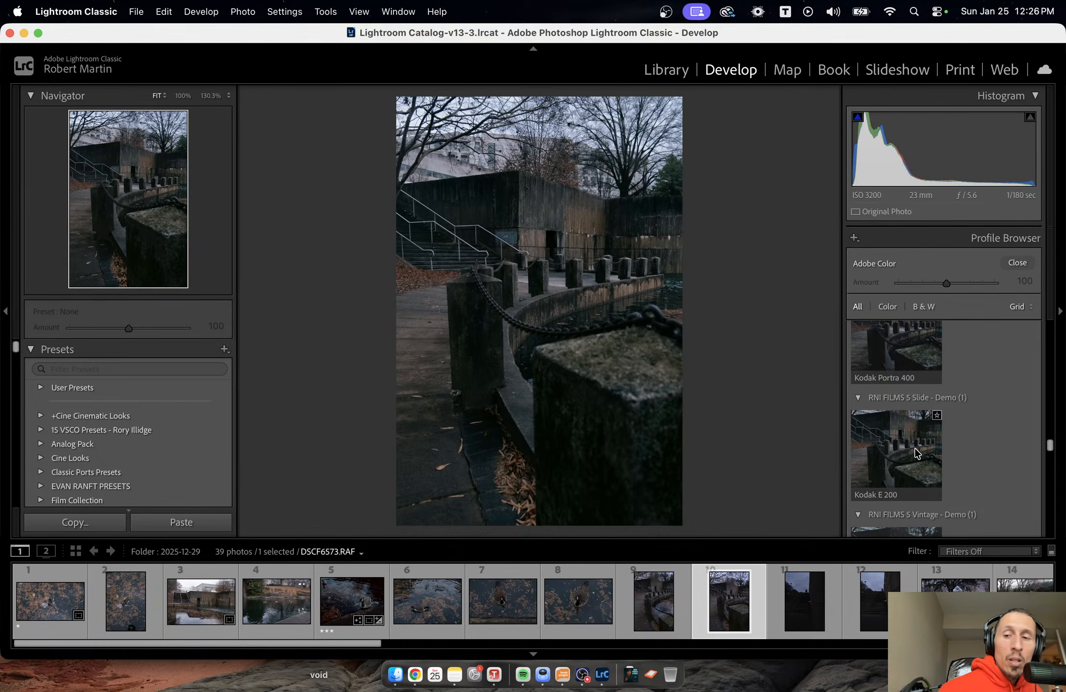
scroll(914, 448, "down", 5)
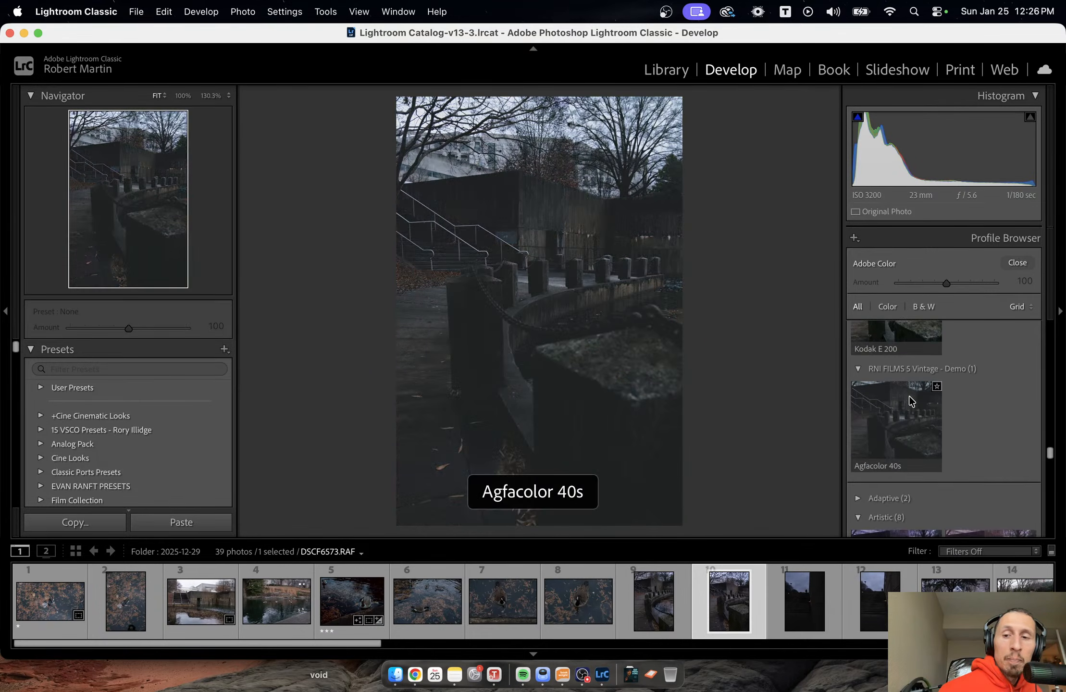
Look through the Artistic and Adaptive profile groups, leaving both groups collapsed.
scroll(942, 399, "down", 5)
scroll(1043, 370, "down", 1)
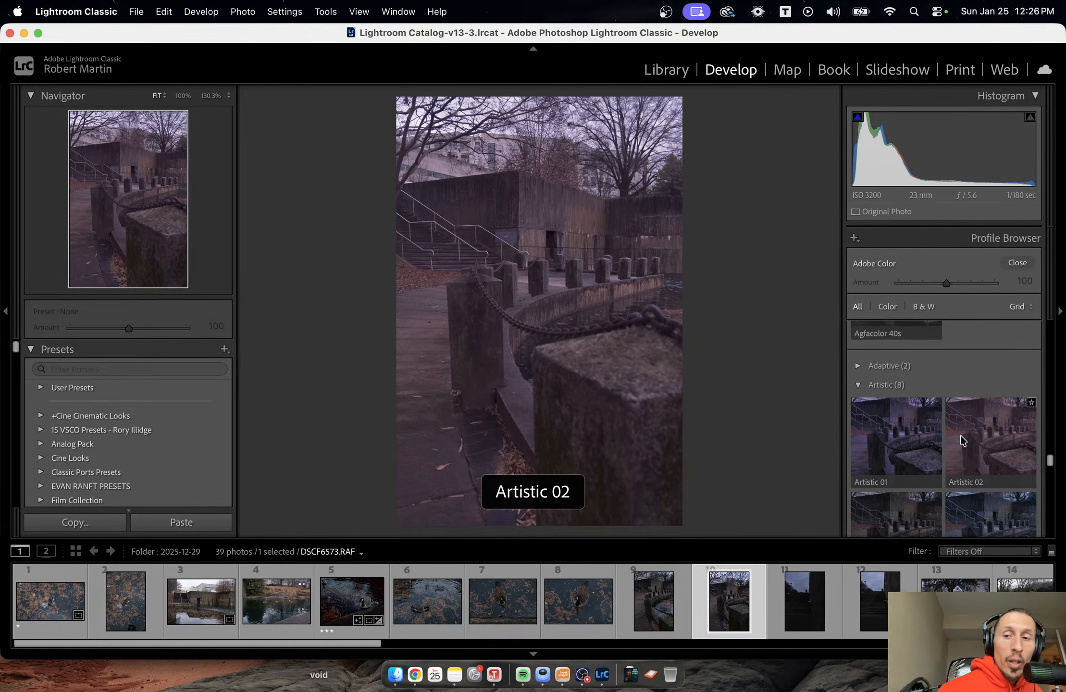
left_click(859, 366)
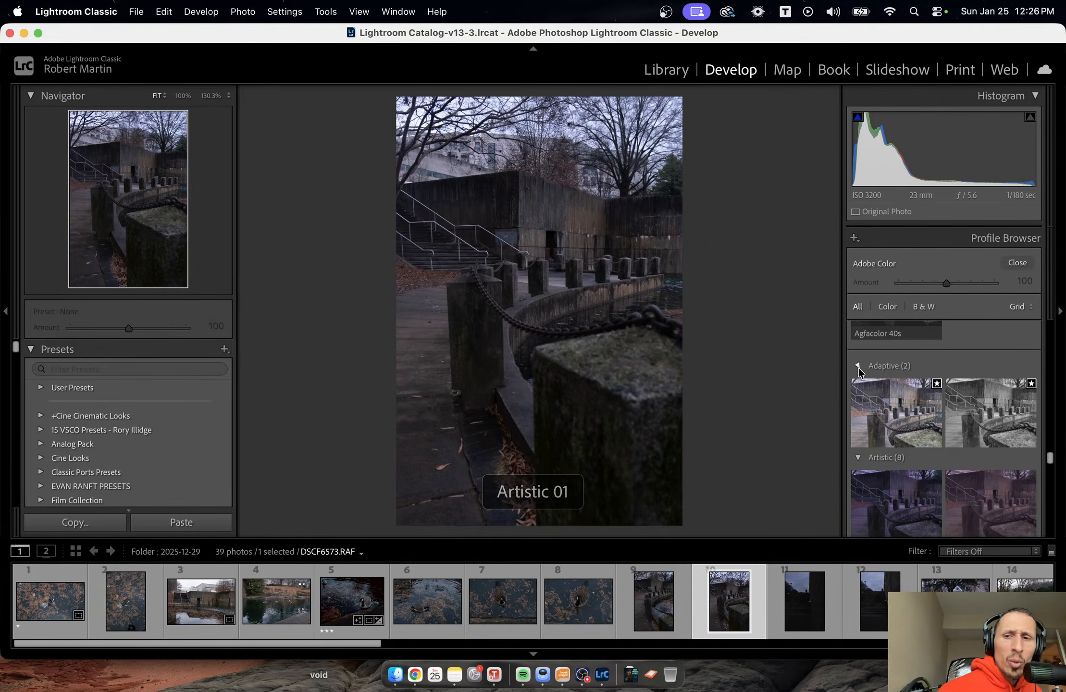
left_click(859, 368)
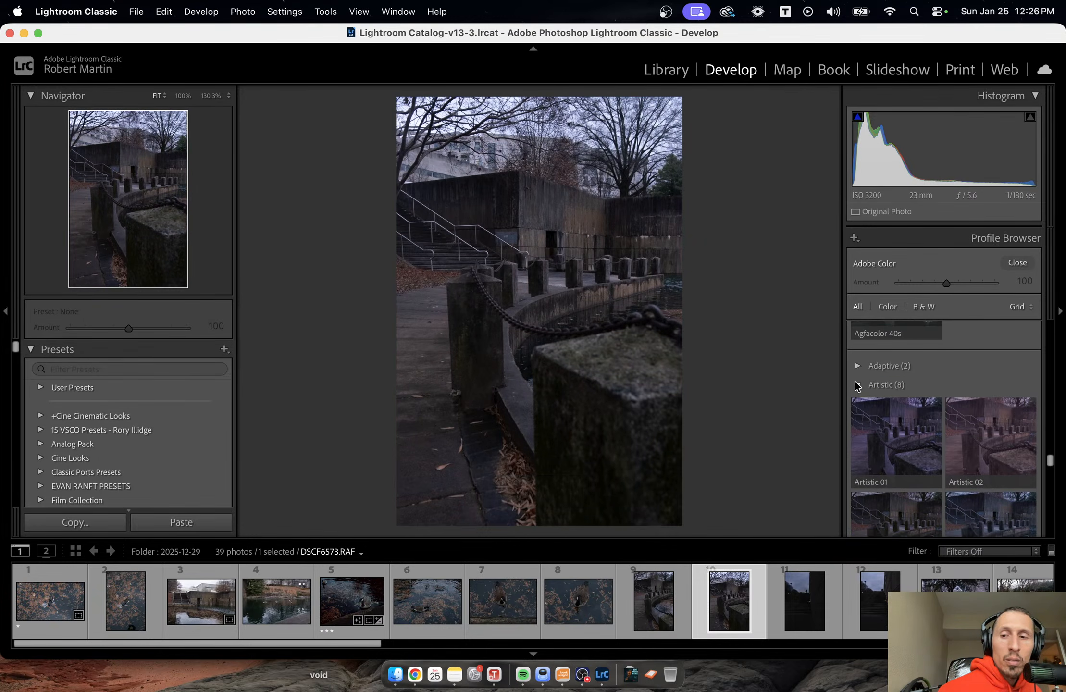
left_click(857, 385)
scroll(868, 389, "down", 1)
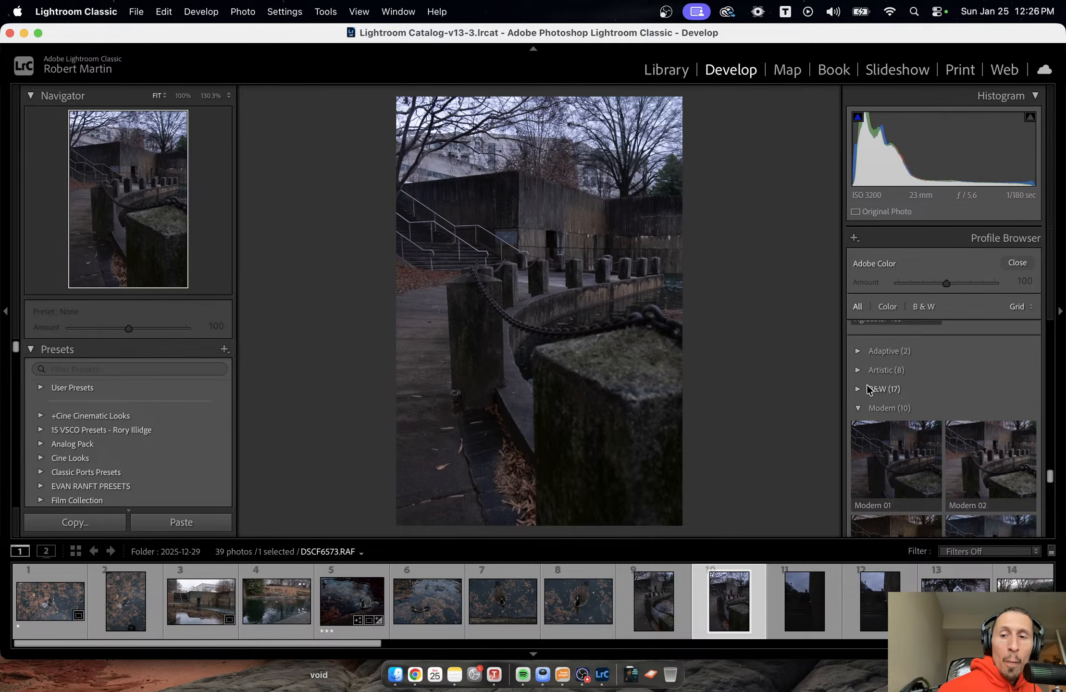
Preview the Modern profiles, apply Modern 08 at an amount of 49, and close the Profile Browser.
scroll(869, 390, "down", 3)
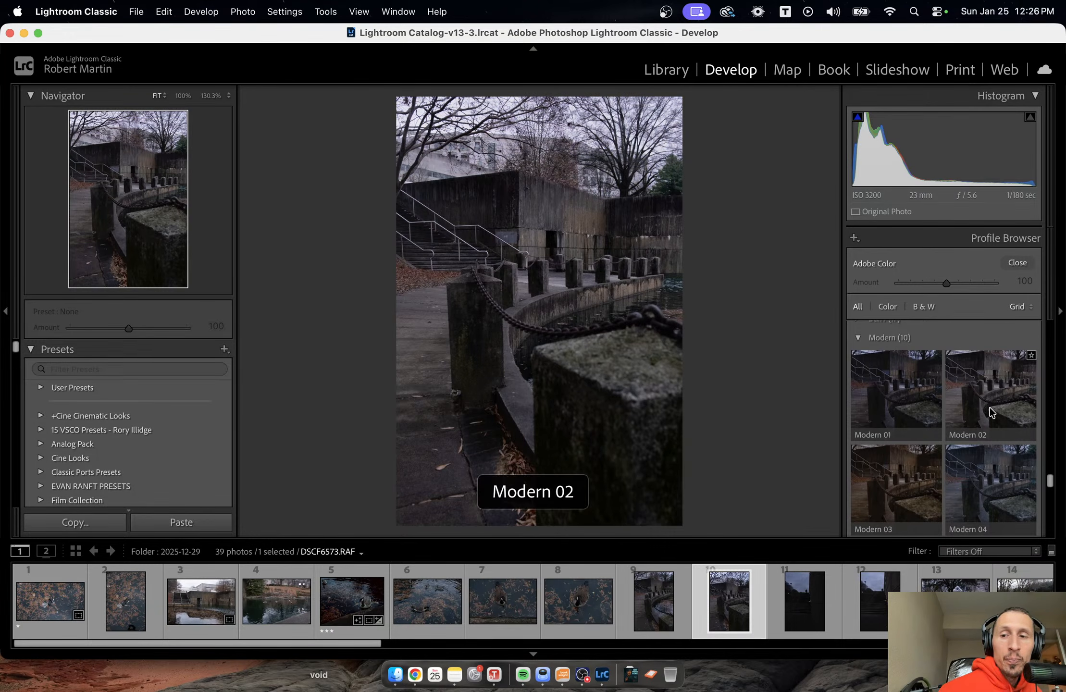
scroll(991, 412, "down", 2)
scroll(982, 445, "down", 4)
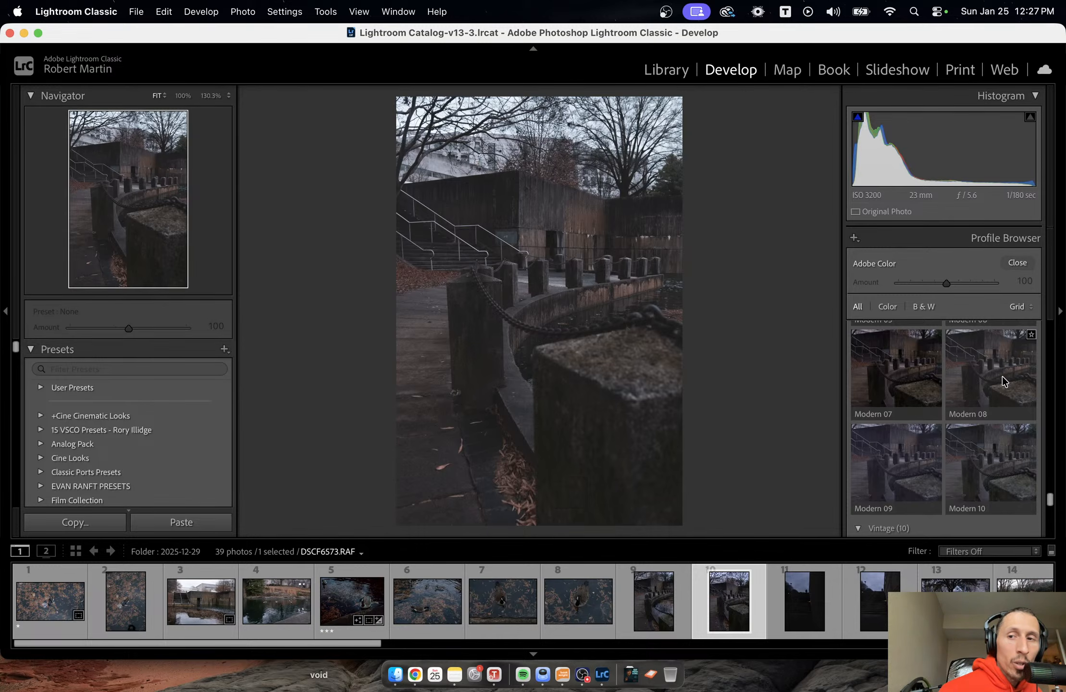
left_click(1002, 376)
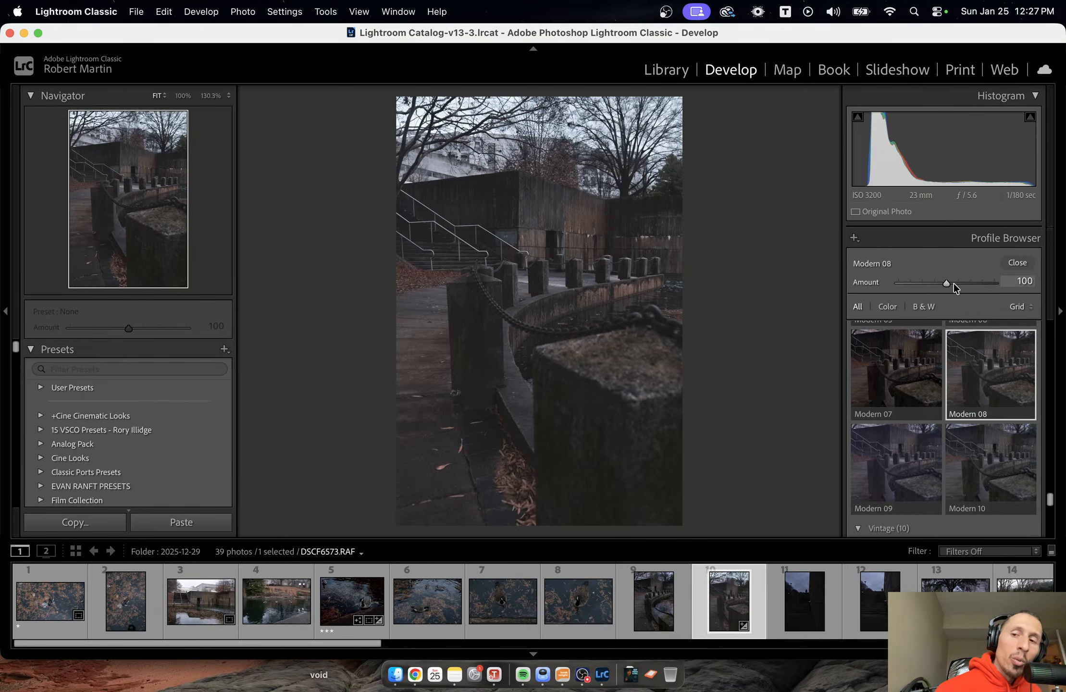
left_click_drag(946, 283, 924, 285)
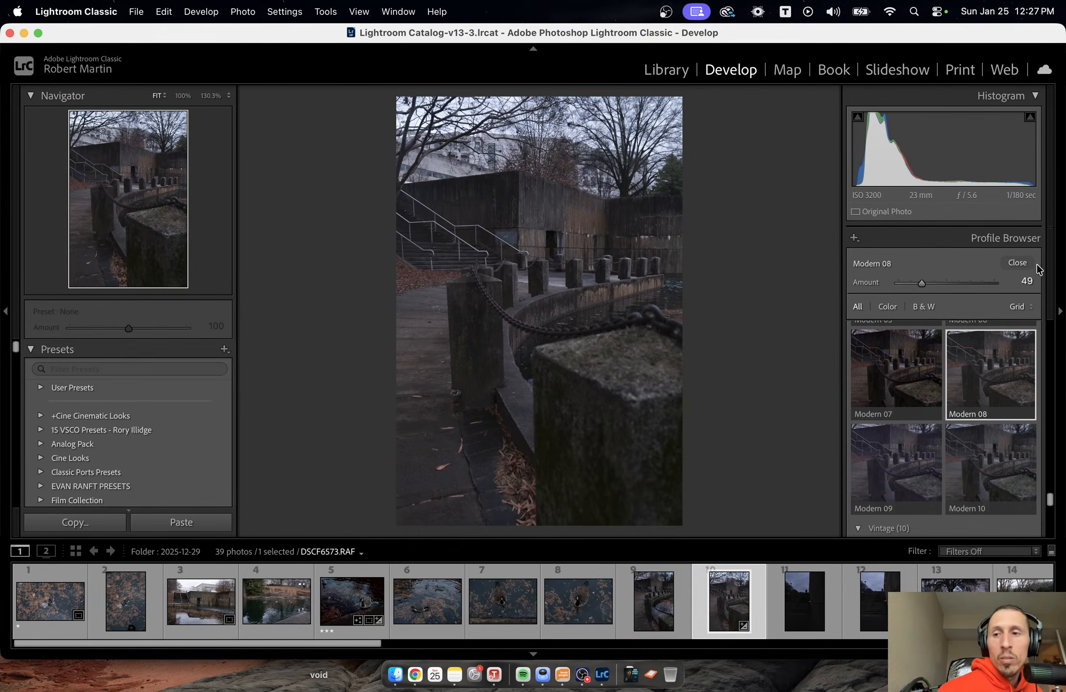
left_click(1018, 263)
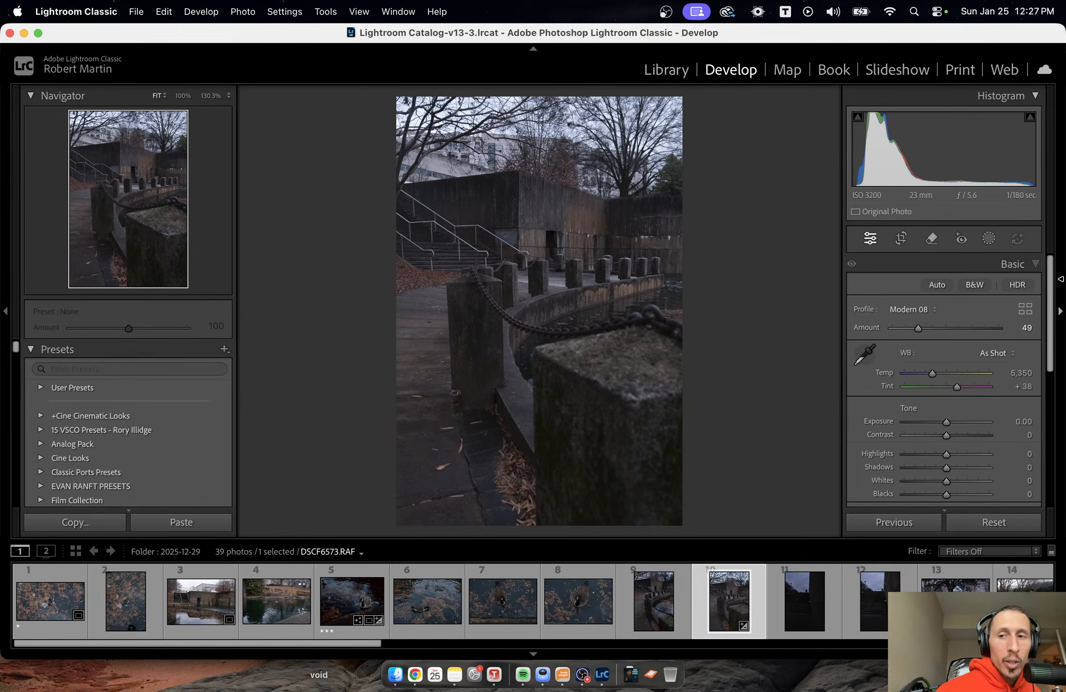
Set the photo's white balance temperature to 5,057 and its exposure to +0.25 in the Basic adjustments.
left_click(858, 265)
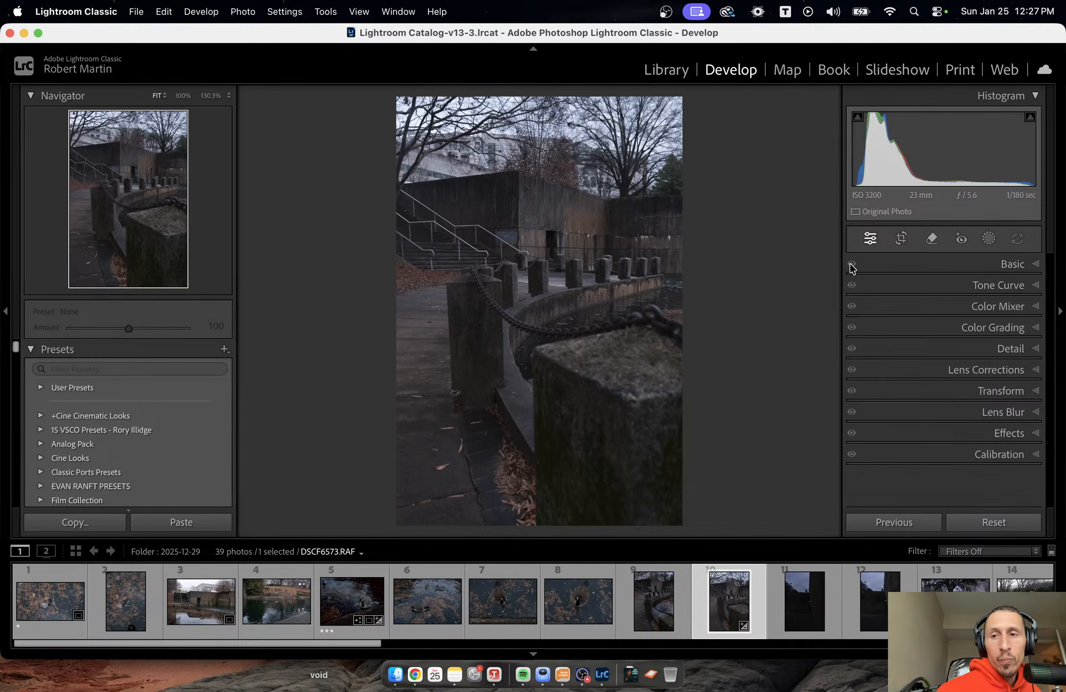
left_click(1024, 266)
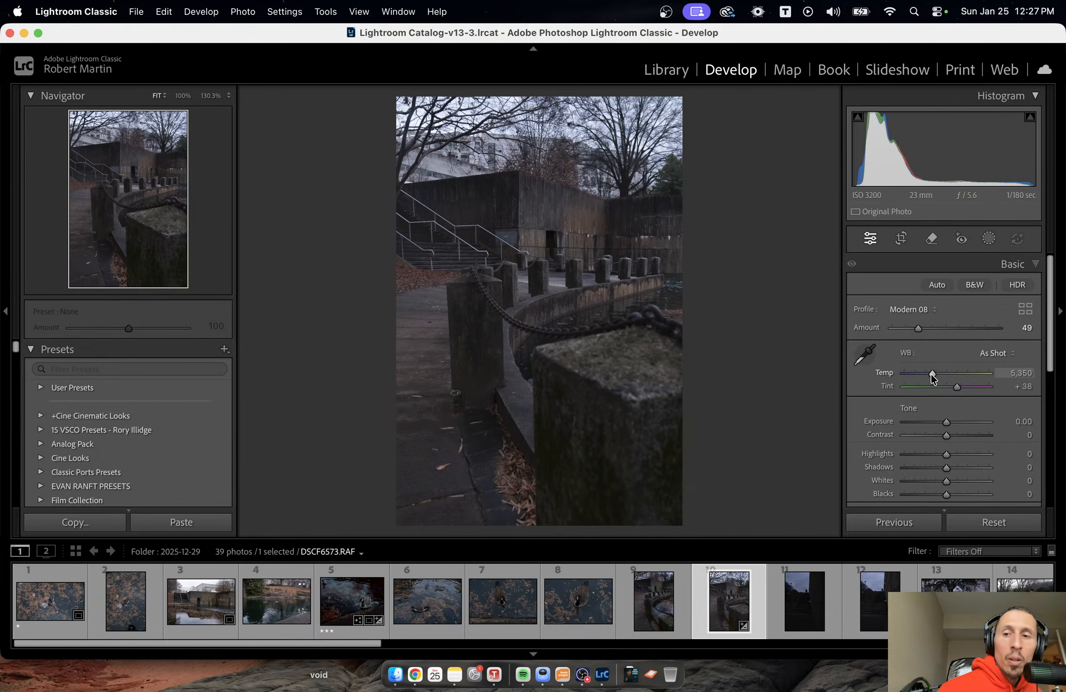
left_click_drag(932, 377, 929, 378)
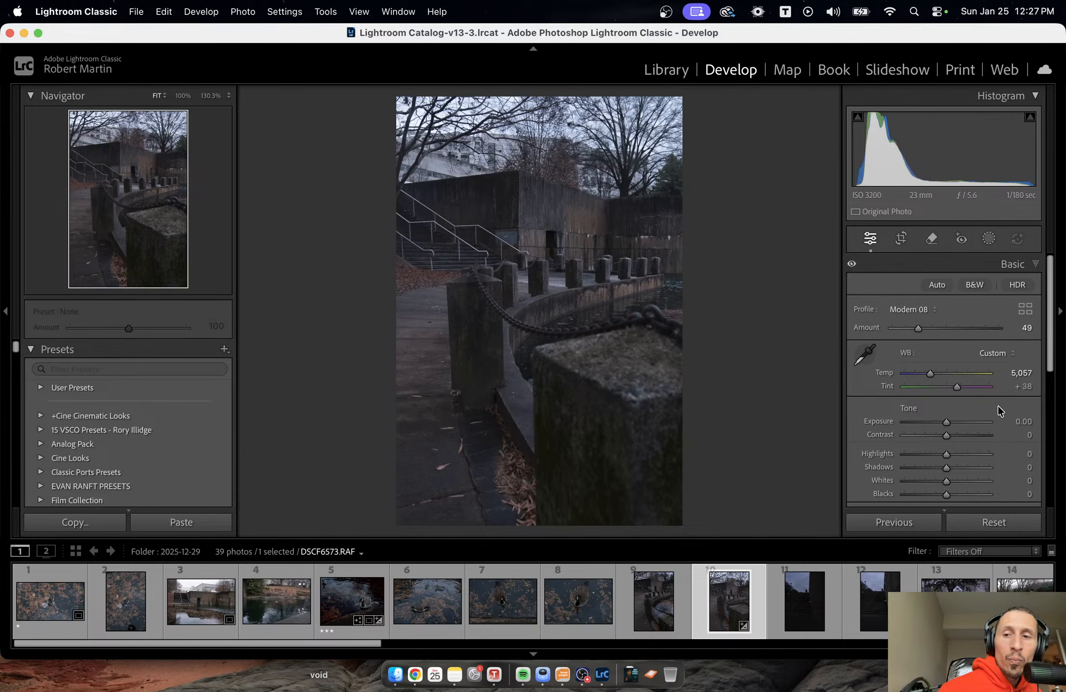
left_click_drag(946, 422, 947, 424)
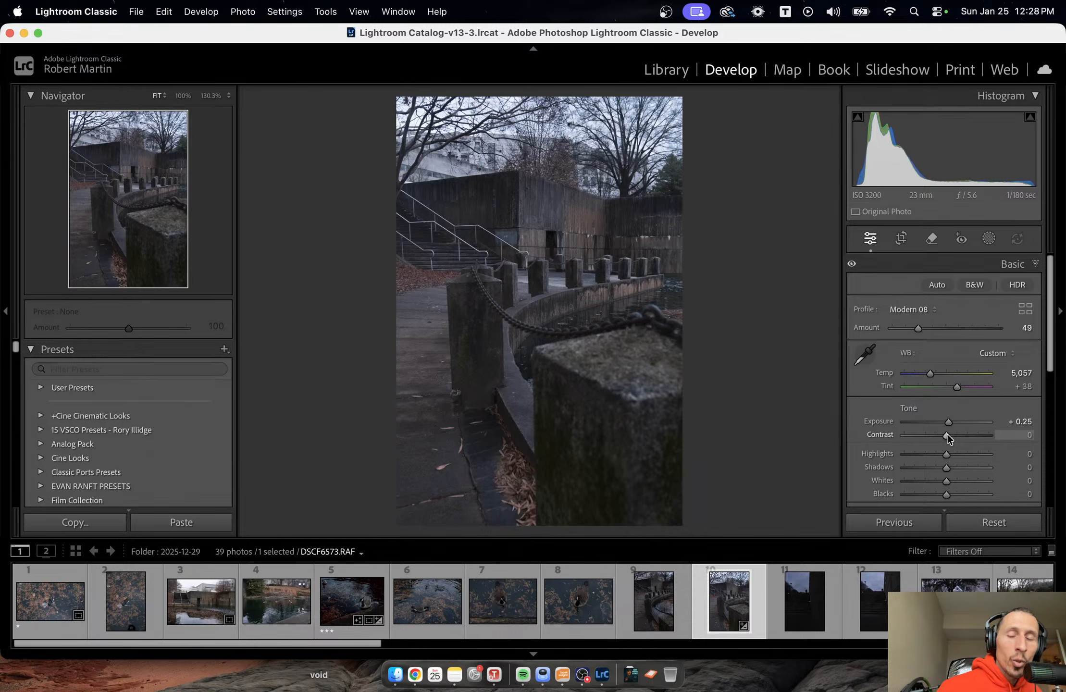
Set the photo's contrast to −44, highlights to −72 and shadows to +14.
left_click_drag(947, 437, 933, 435)
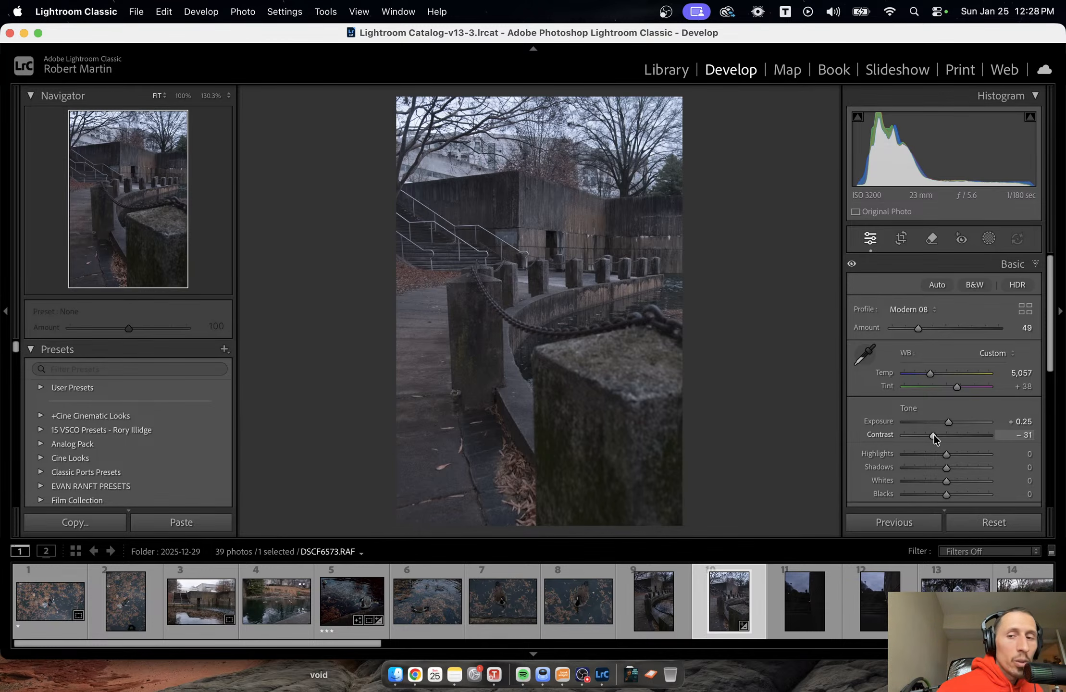
left_click_drag(933, 435, 928, 435)
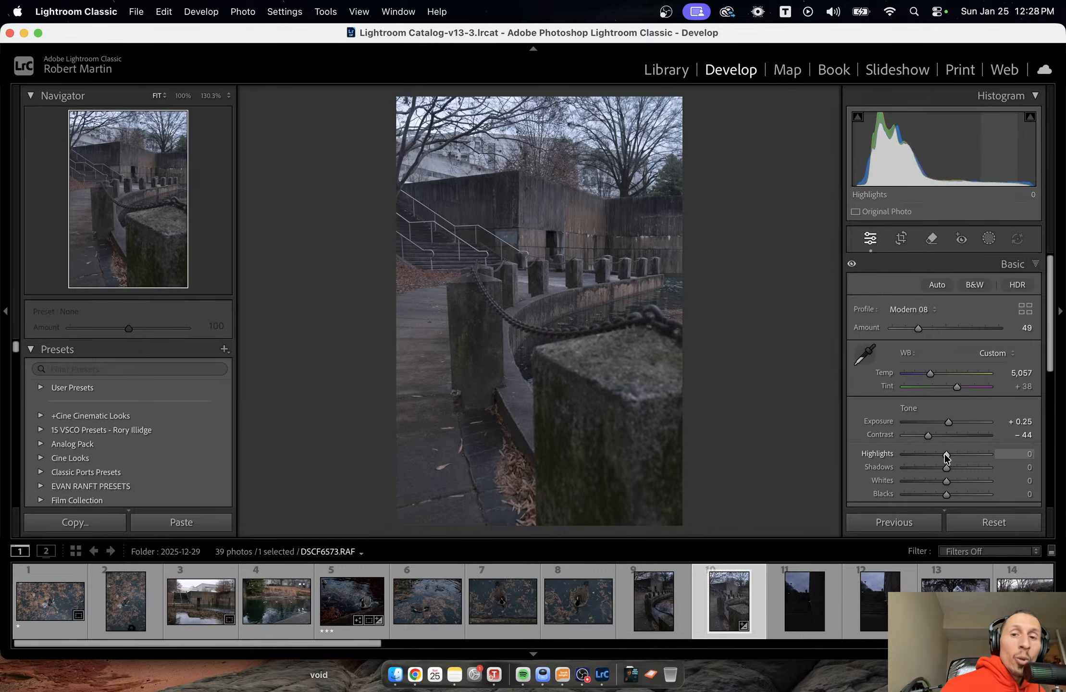
left_click_drag(945, 454, 916, 462)
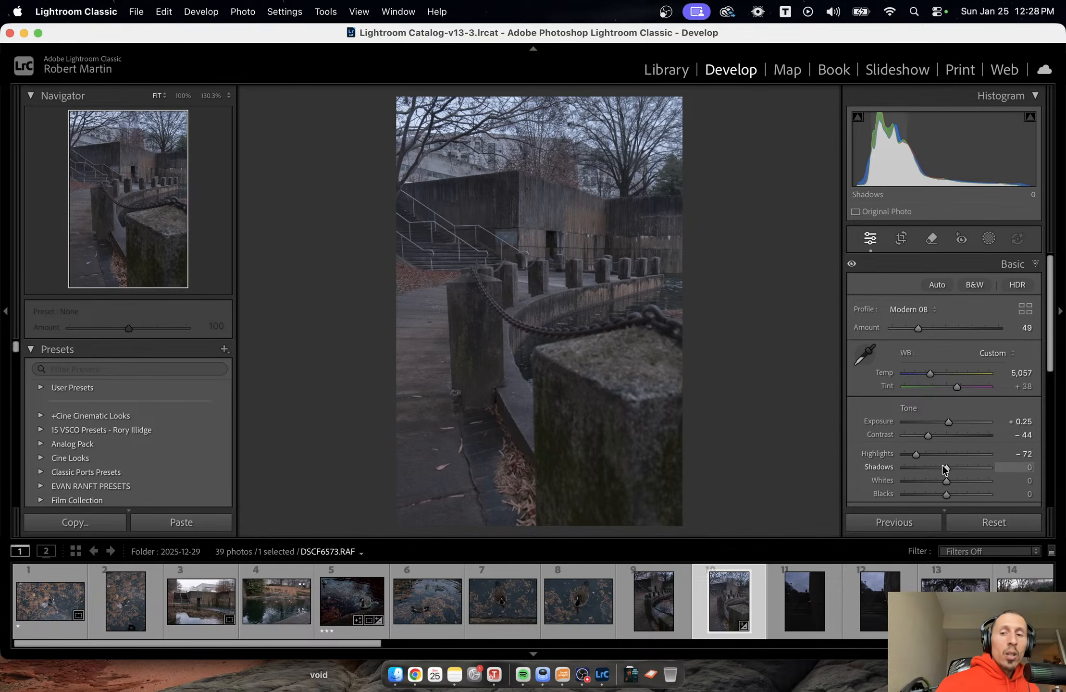
mouse_move(944, 467)
left_mouse_down()
mouse_move(965, 468)
mouse_move(945, 469)
mouse_move(953, 466)
left_mouse_up()
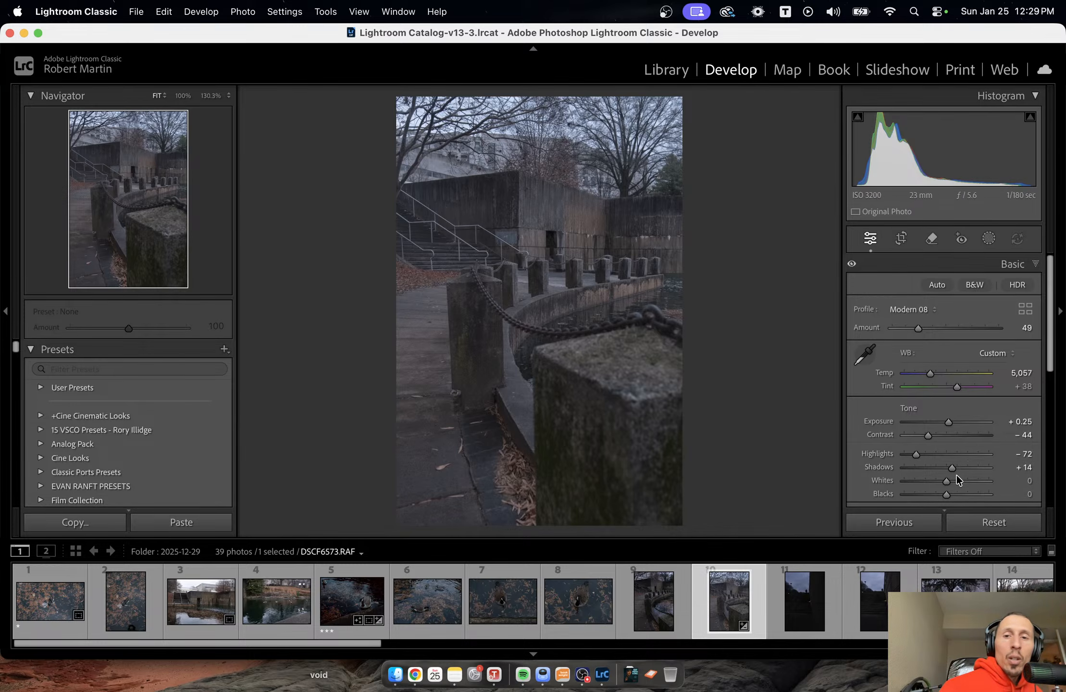
Compare Dehaze at +60 and −40 on the photo, settling on −9, and set Texture to +3.
scroll(947, 459, "down", 2)
scroll(946, 456, "down", 5)
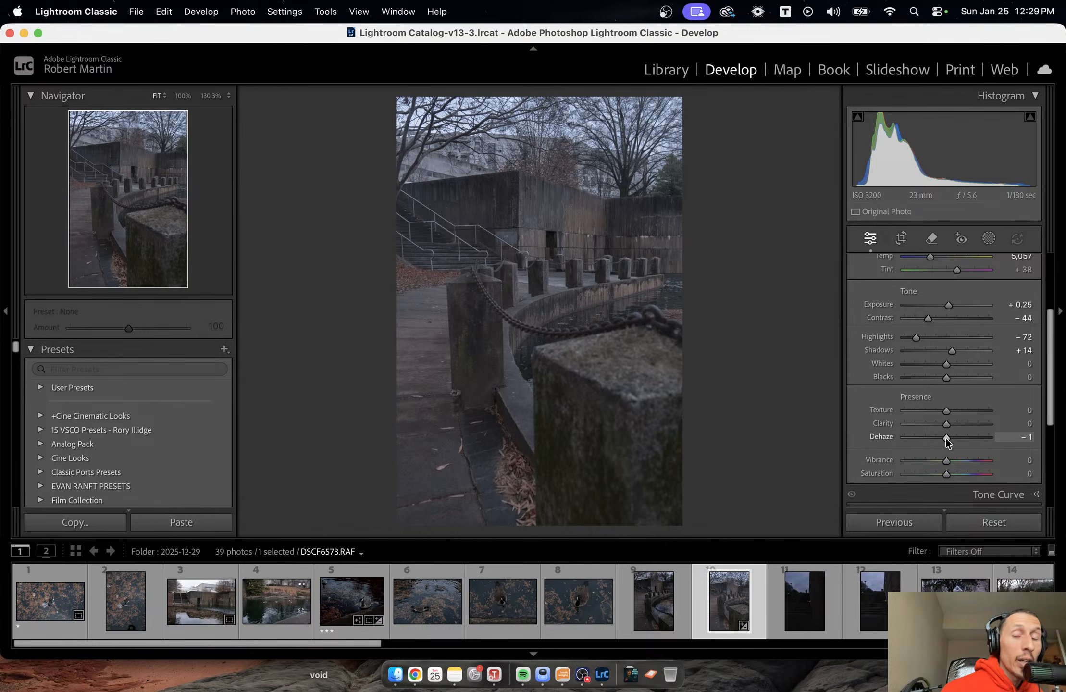
left_click_drag(946, 438, 946, 439)
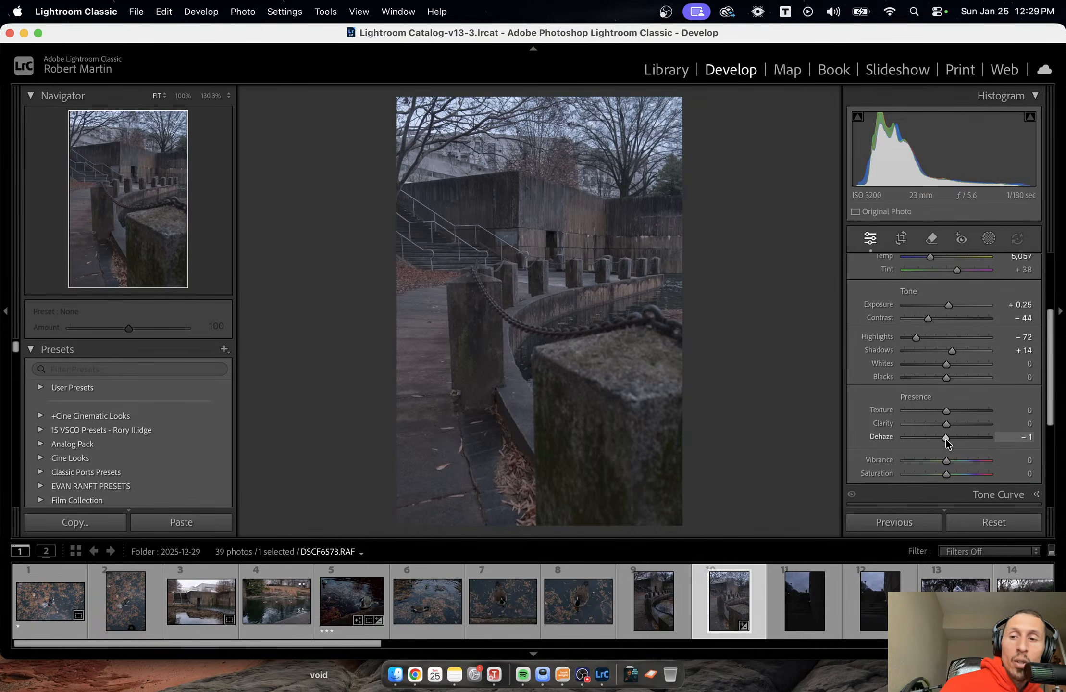
left_click_drag(946, 439, 948, 440)
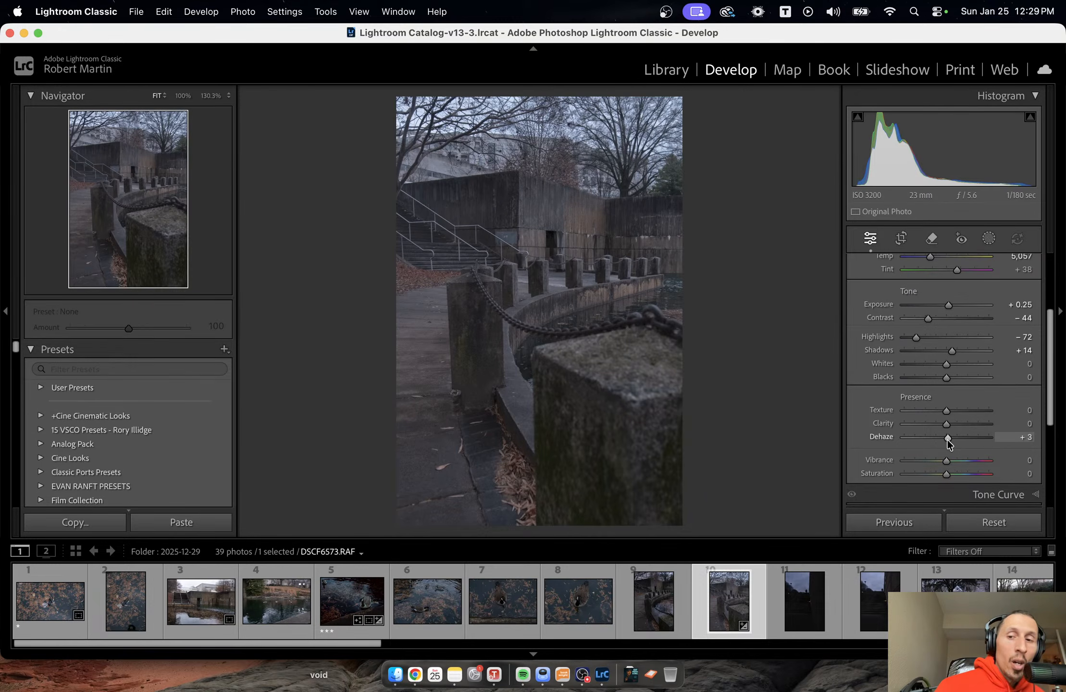
left_click_drag(948, 438, 971, 442)
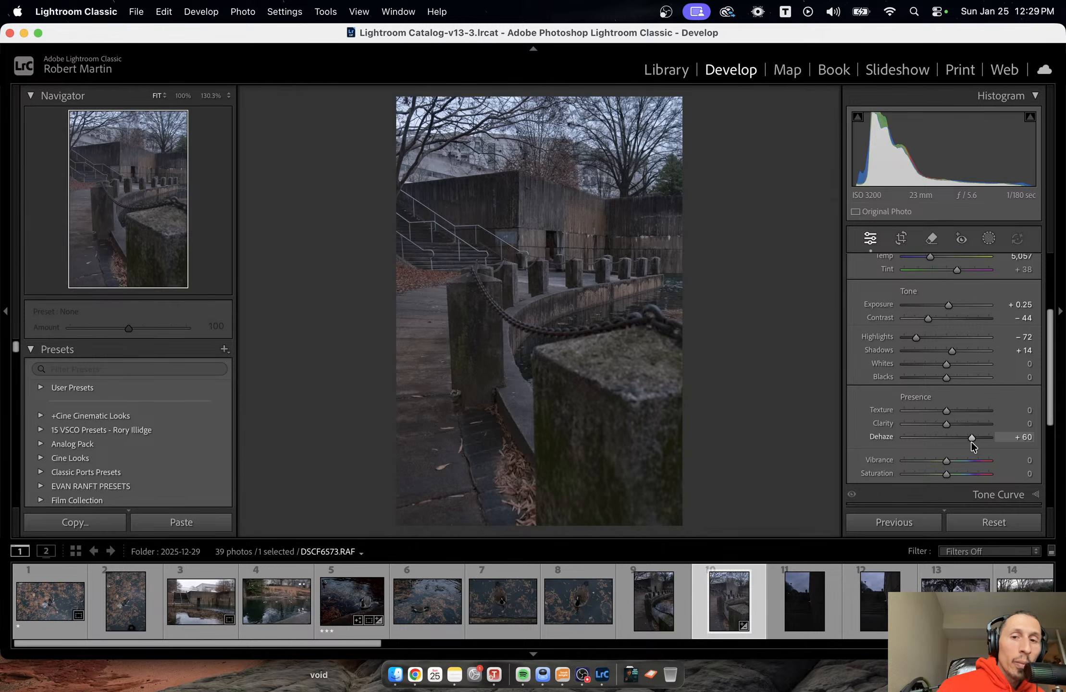
left_click_drag(971, 441, 947, 439)
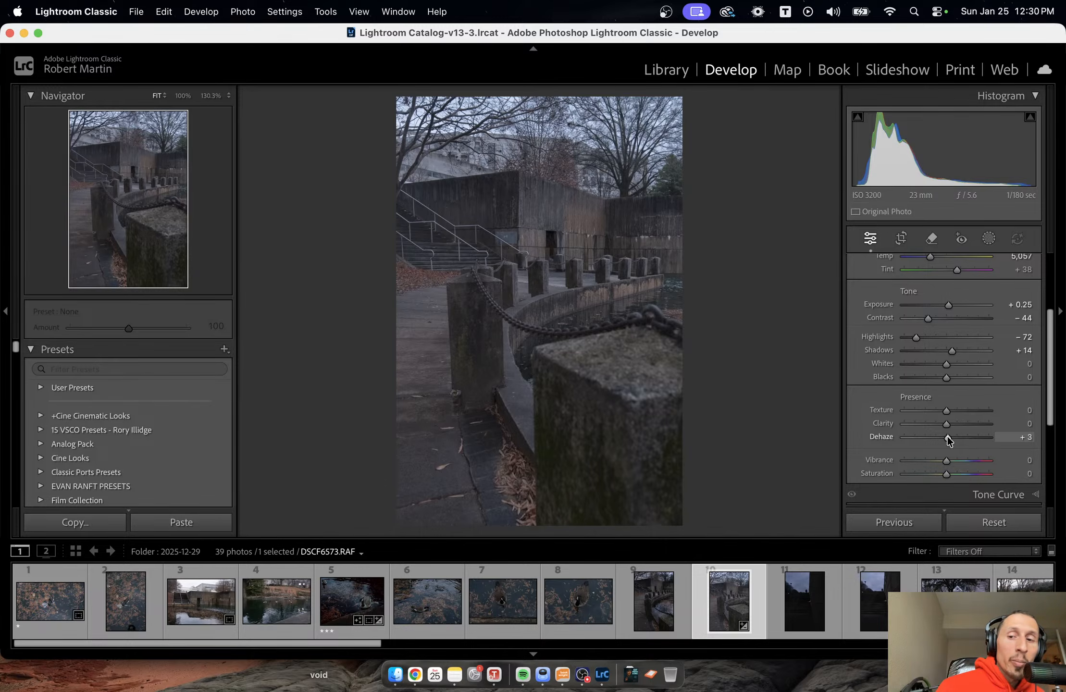
mouse_move(947, 439)
left_mouse_down()
mouse_move(904, 440)
mouse_move(946, 436)
mouse_move(930, 434)
left_mouse_up()
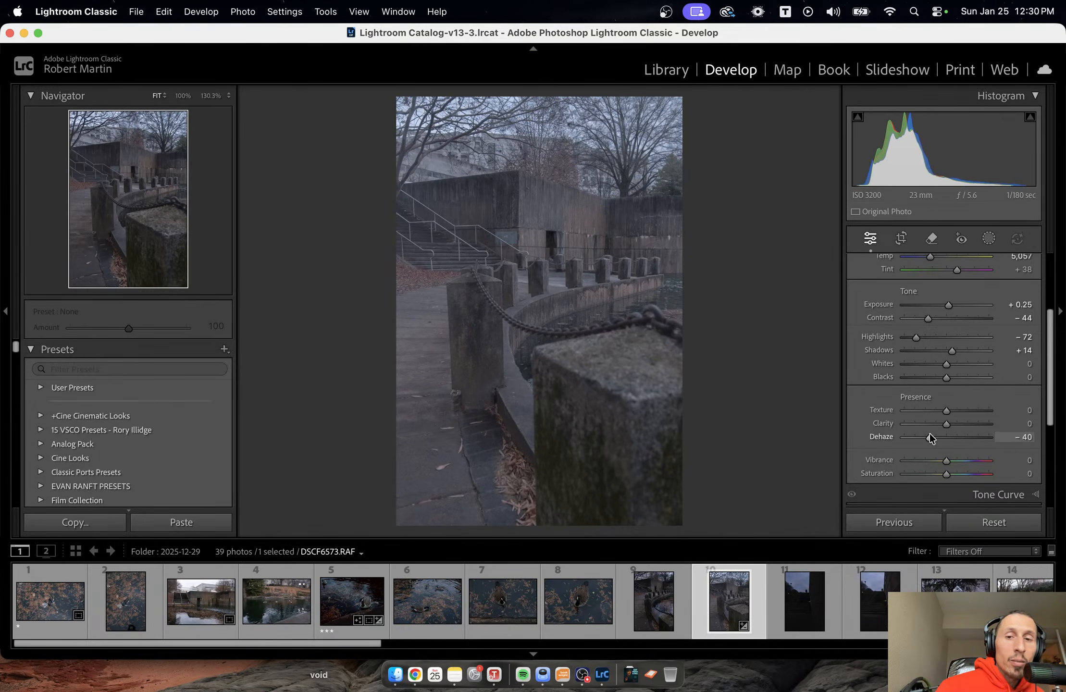
left_click_drag(930, 437, 933, 437)
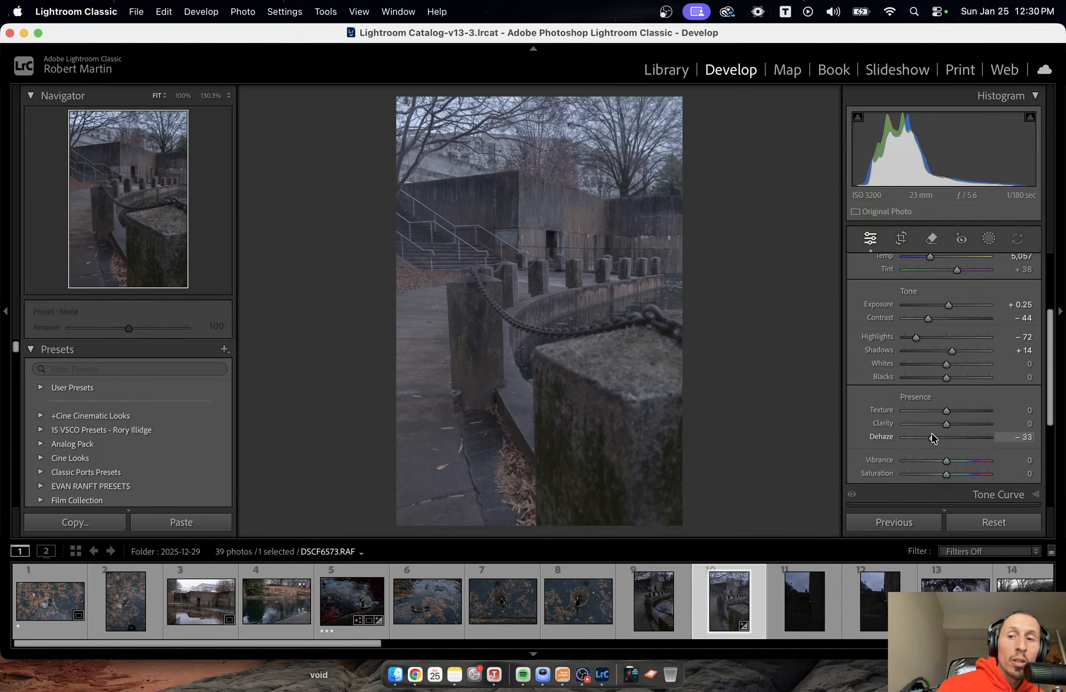
left_click_drag(931, 434, 942, 437)
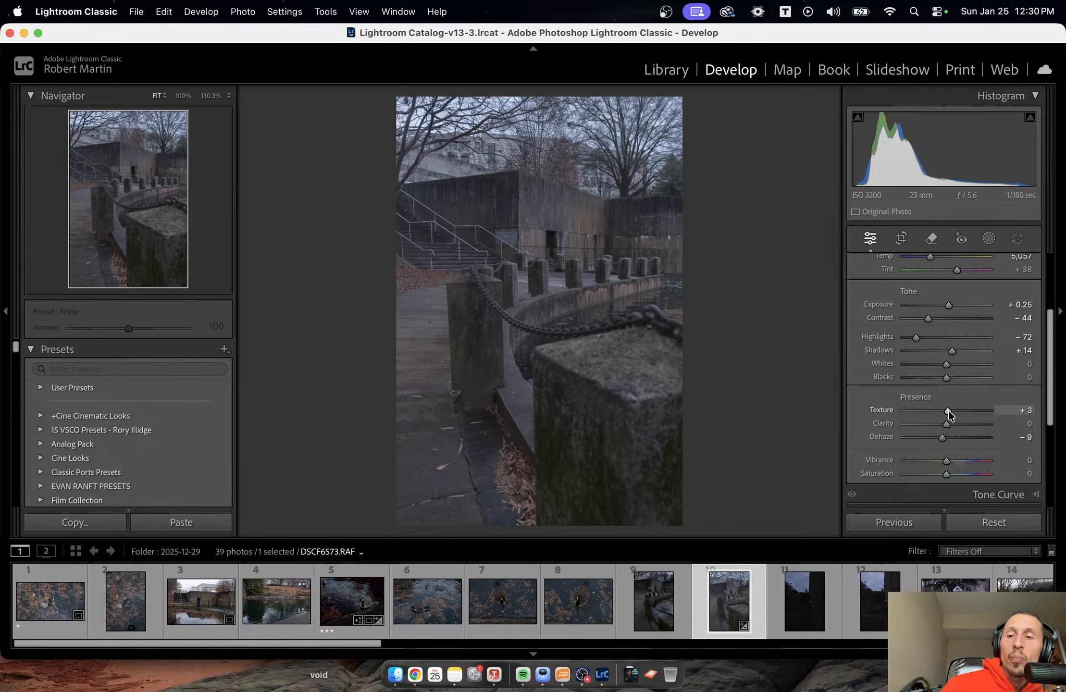
Try a slight saturation increase on the photo, and settle on a saturation of −10.
scroll(949, 462, "down", 3)
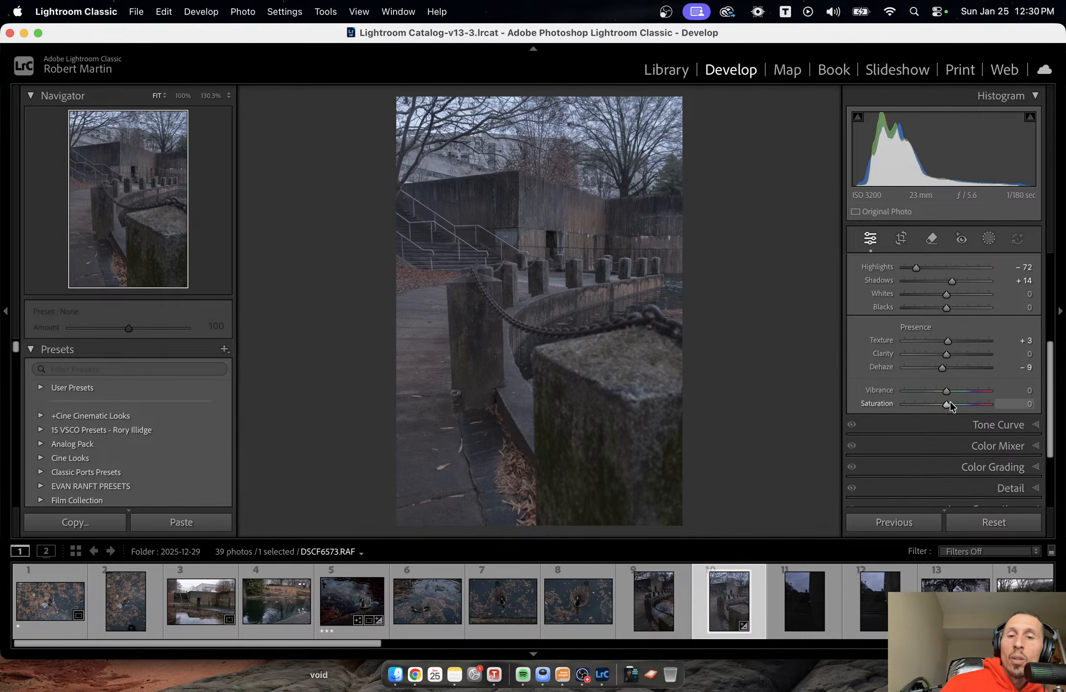
left_click_drag(950, 404, 953, 408)
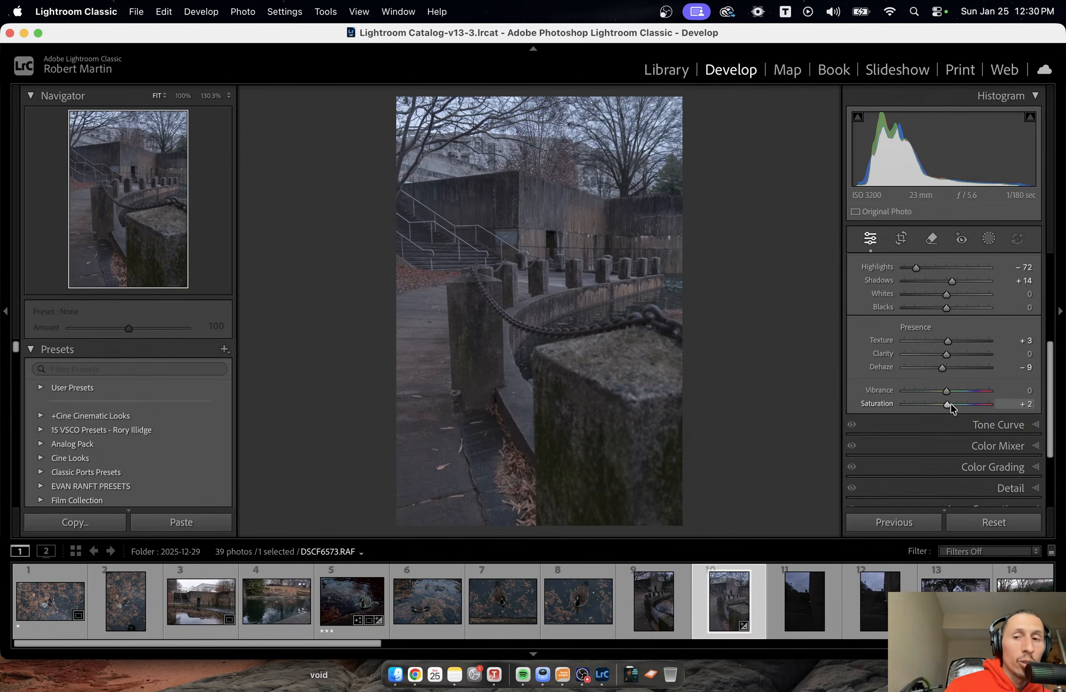
mouse_move(950, 403)
left_mouse_down()
mouse_move(935, 408)
mouse_move(945, 406)
left_mouse_up()
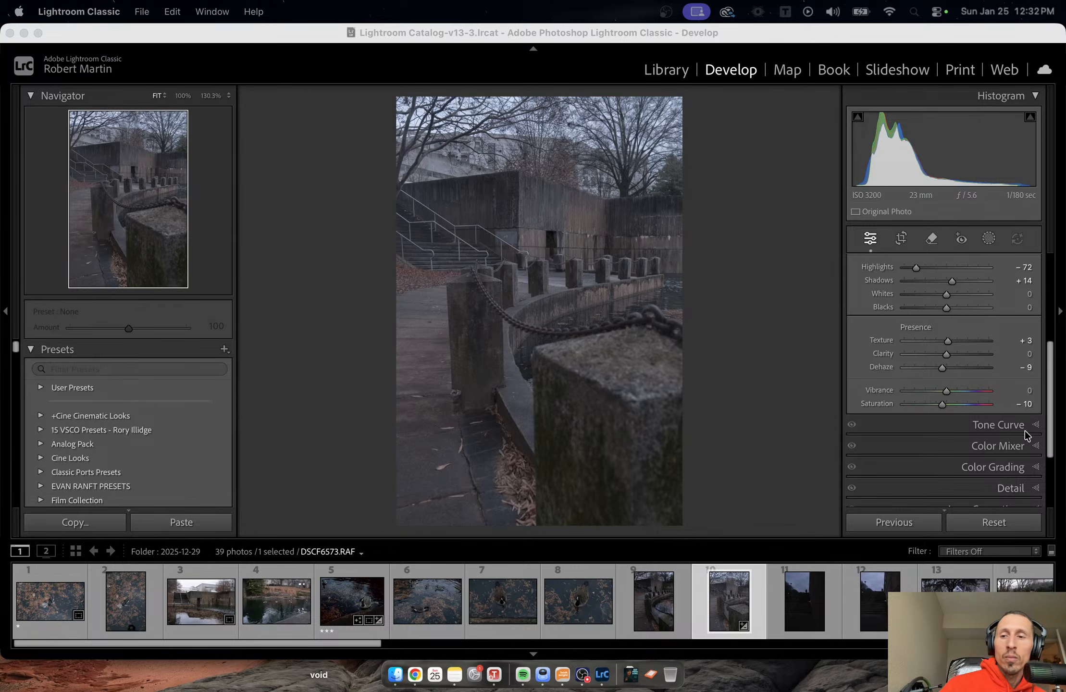
Open the Color Mixer's Hue adjustments, set the red hue to +15, and reset the orange hue to 0.
scroll(1024, 431, "down", 1)
left_click(1024, 447)
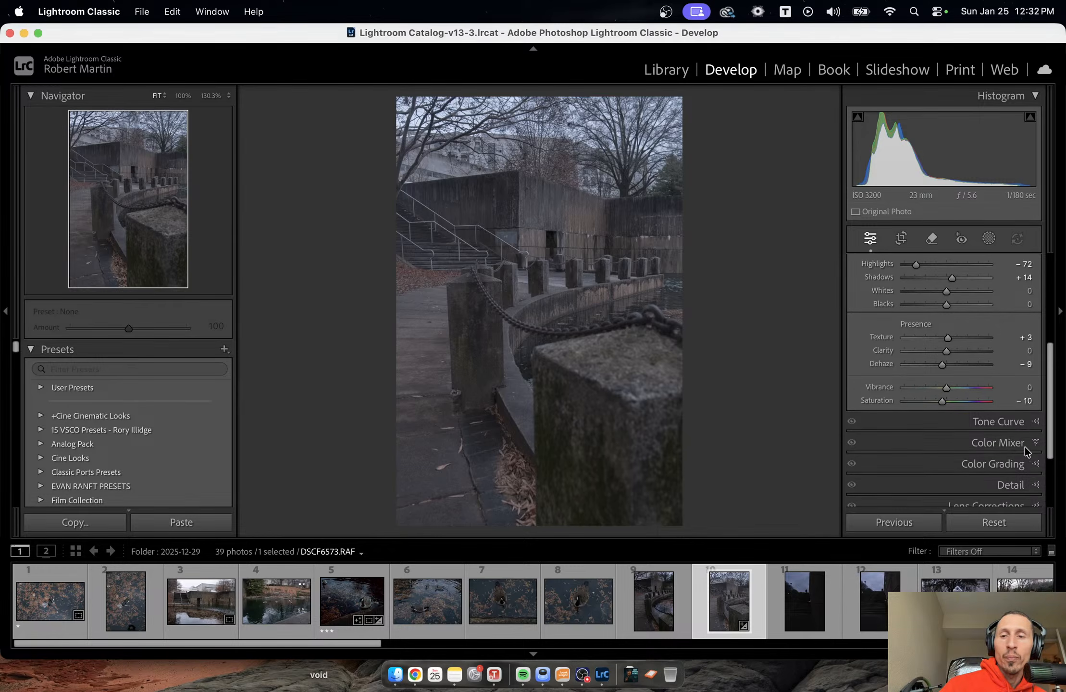
scroll(1018, 401, "up", 5)
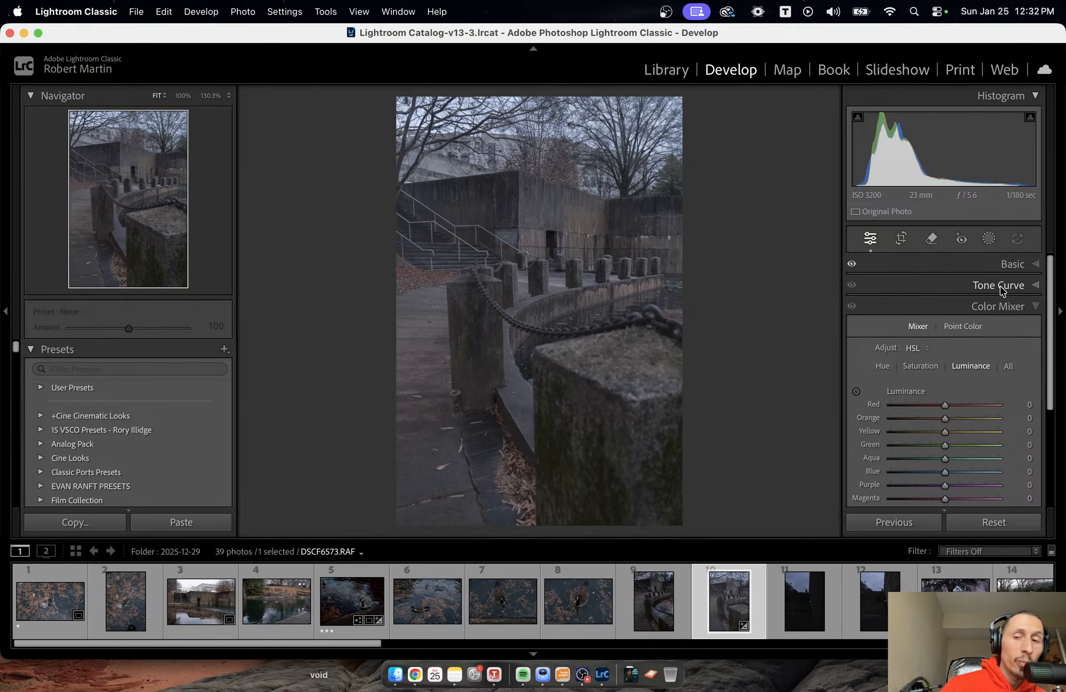
left_click(883, 367)
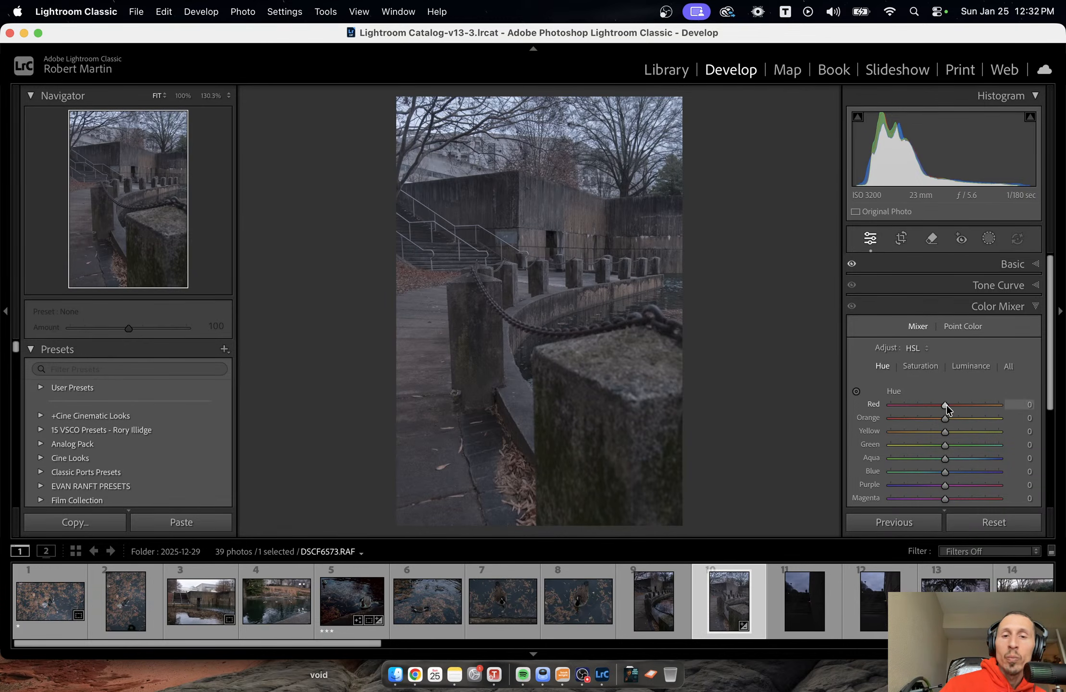
left_click_drag(946, 404, 904, 427)
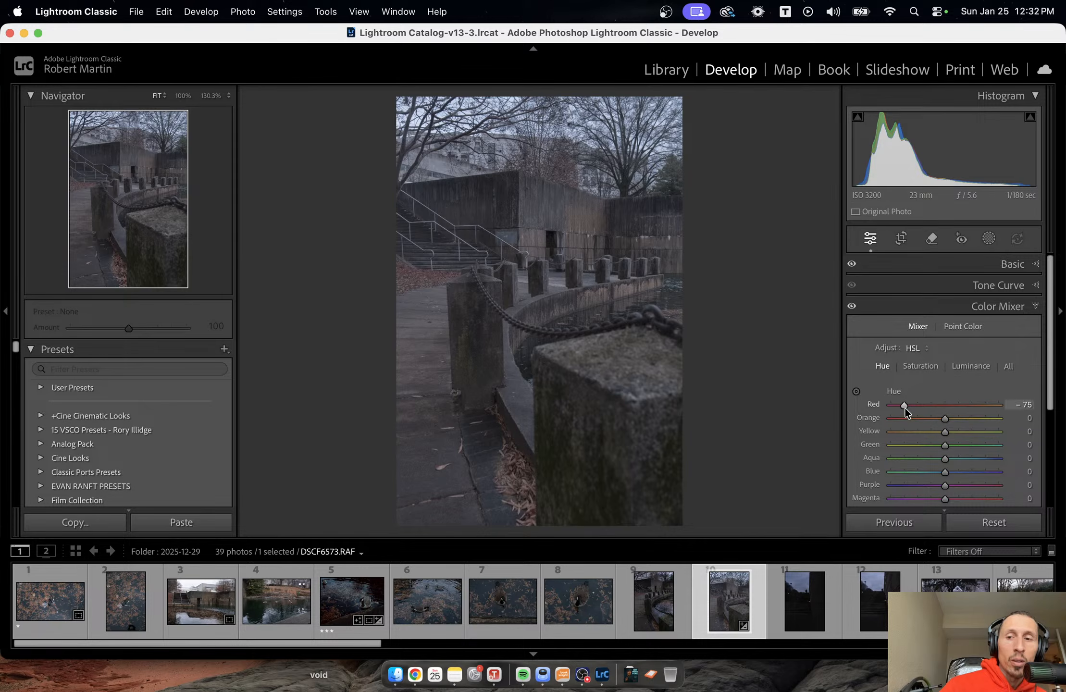
left_click_drag(904, 406, 949, 439)
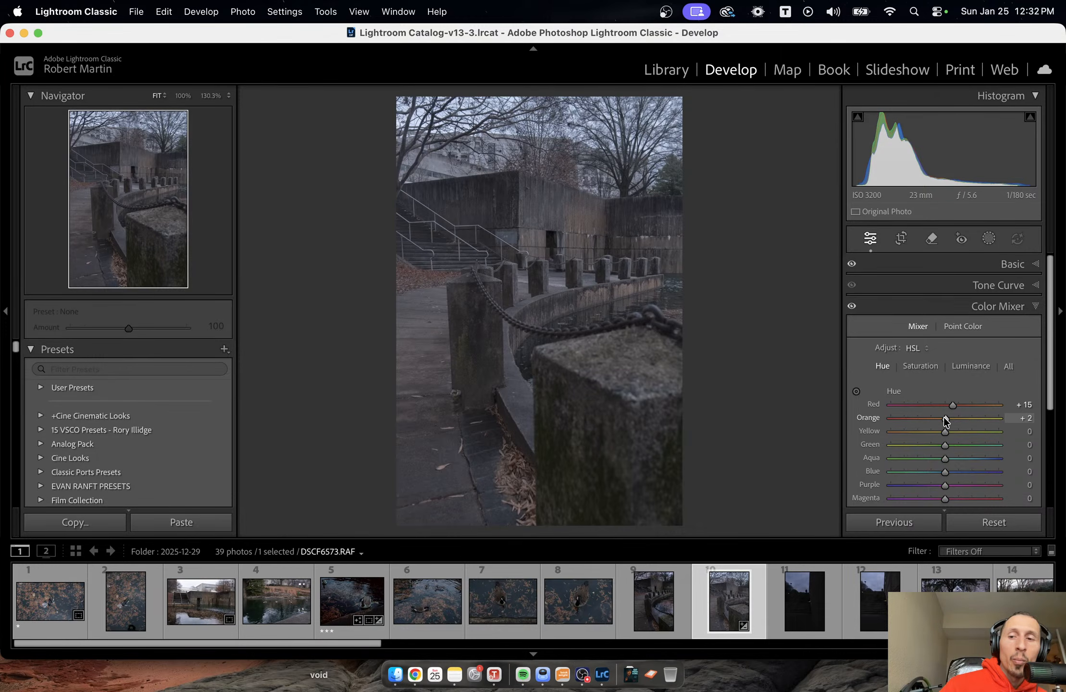
double_click(944, 417)
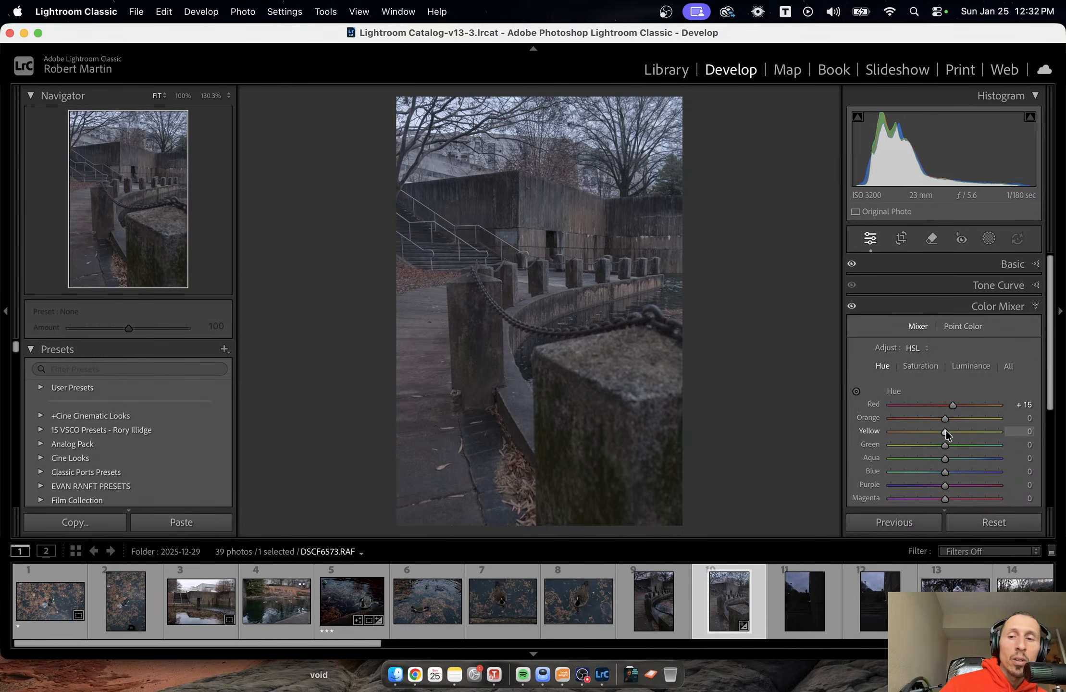
Test the yellow hue at +100, and settle on −47 for yellow and −100 for the green hue.
left_click_drag(945, 433, 1023, 447)
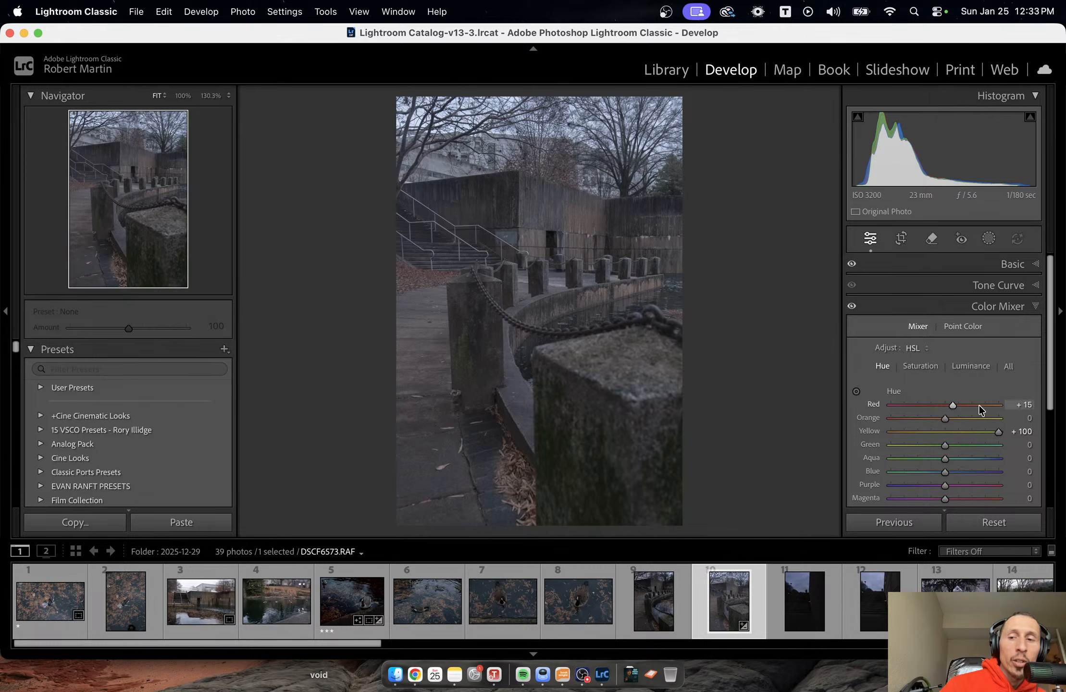
left_click_drag(998, 432, 869, 441)
double_click(937, 433)
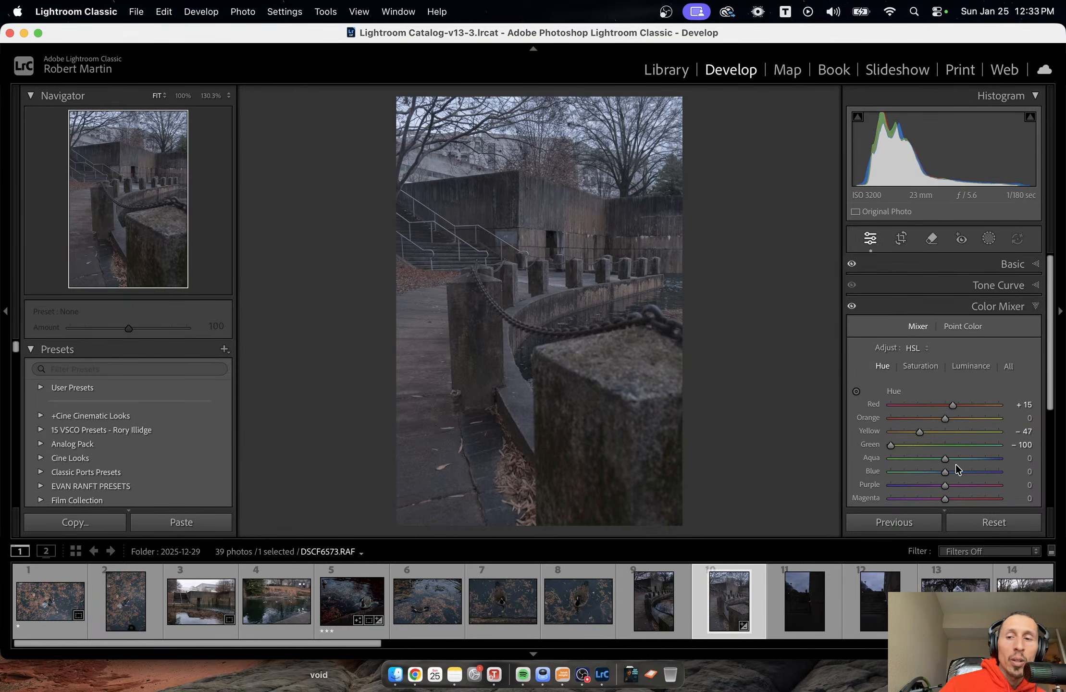
Set the aqua hue to −100 and the blue hue to +60 in the Color Mixer.
mouse_move(949, 460)
left_mouse_down()
mouse_move(863, 452)
mouse_move(992, 464)
mouse_move(923, 461)
mouse_move(950, 465)
left_mouse_up()
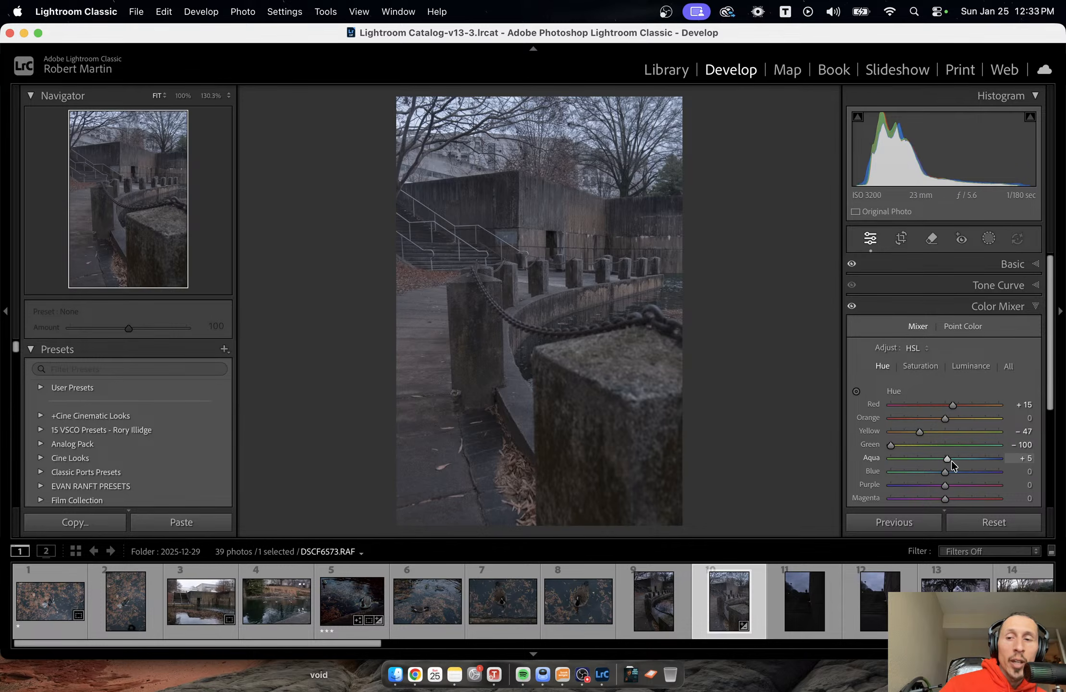
left_click_drag(948, 460, 881, 461)
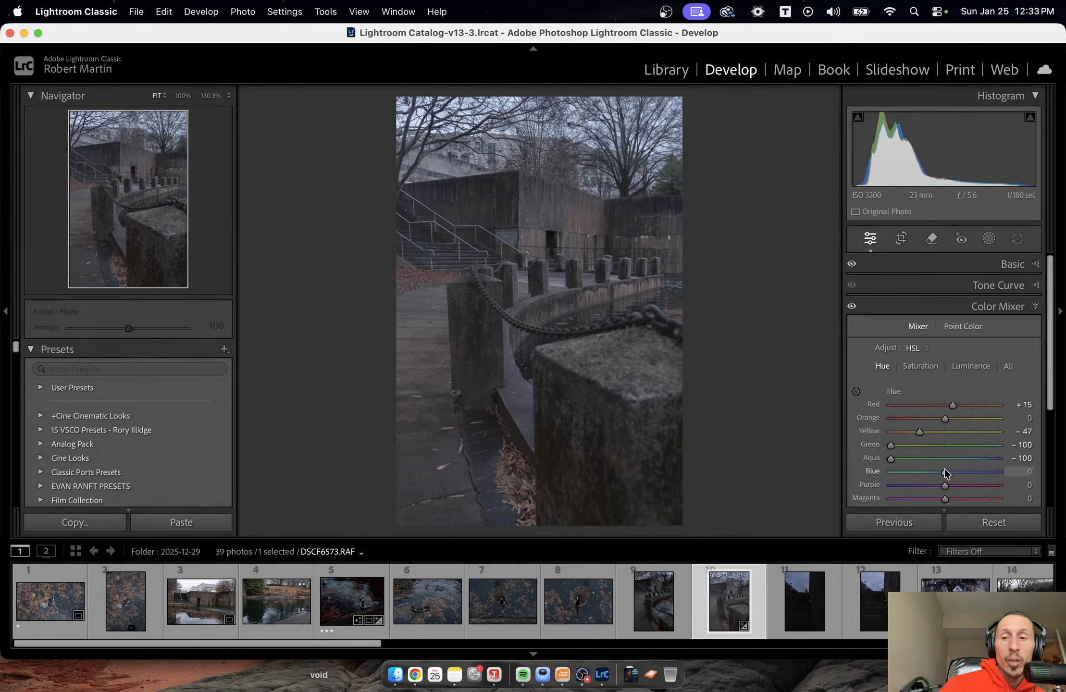
scroll(945, 469, "down", 1)
left_click_drag(945, 453, 977, 471)
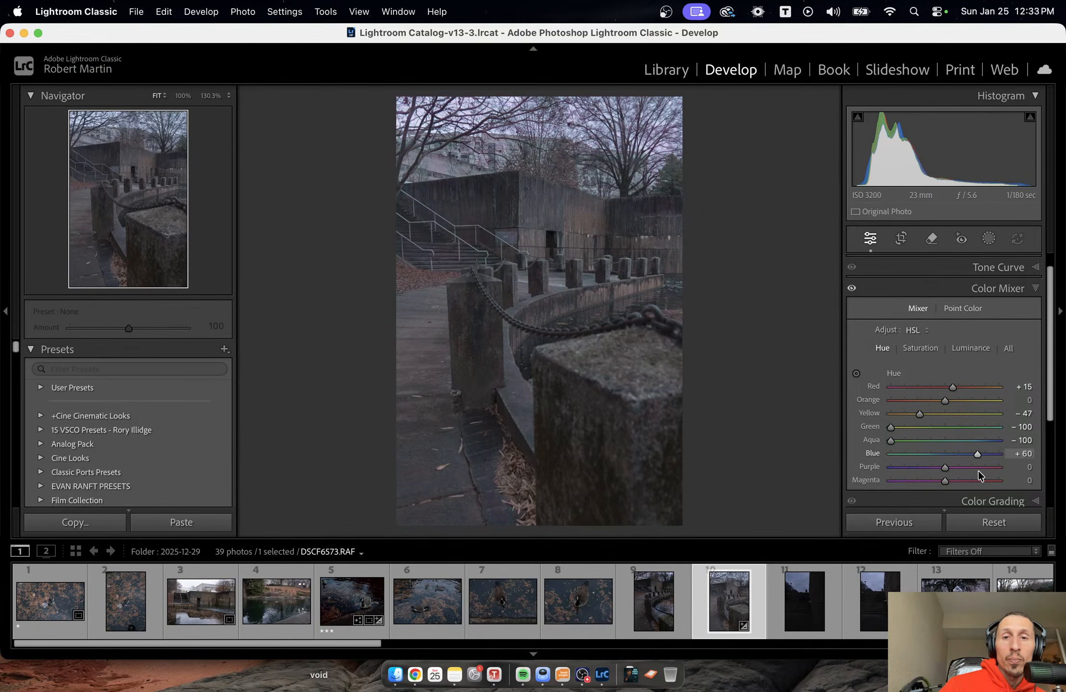
Reset the blue hue to 0, then test the magenta hue at +15 and return it to 0.
double_click(973, 454)
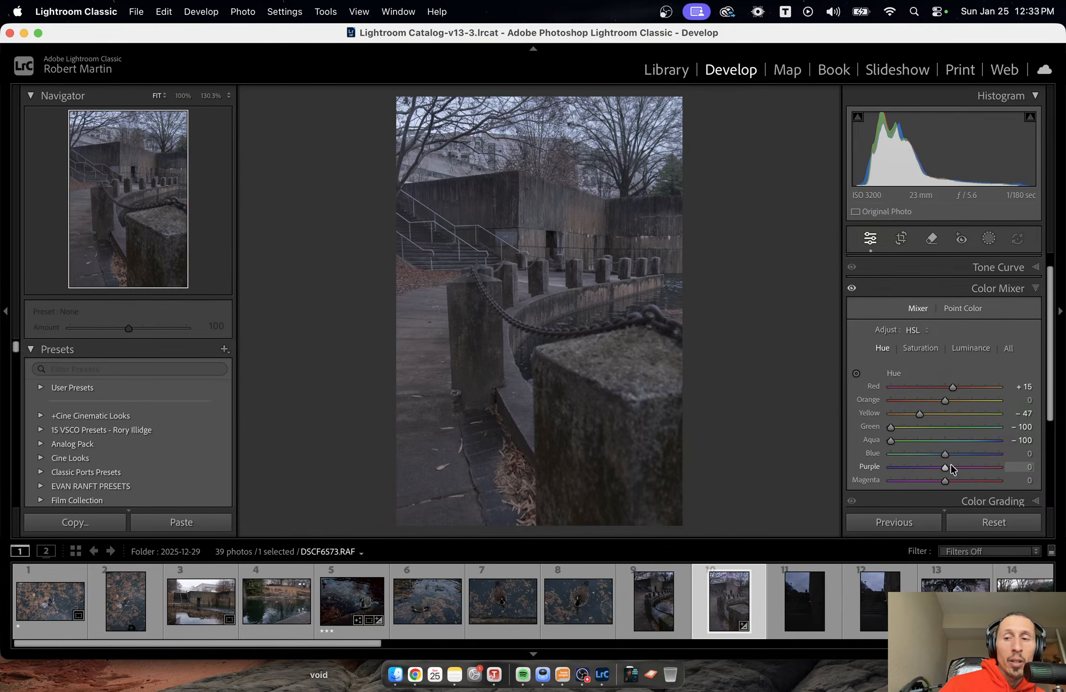
mouse_move(944, 467)
left_mouse_down()
mouse_move(863, 478)
mouse_move(904, 491)
mouse_move(944, 478)
mouse_move(943, 467)
mouse_move(988, 482)
mouse_move(873, 488)
mouse_move(895, 503)
mouse_move(976, 512)
mouse_move(951, 491)
left_mouse_up()
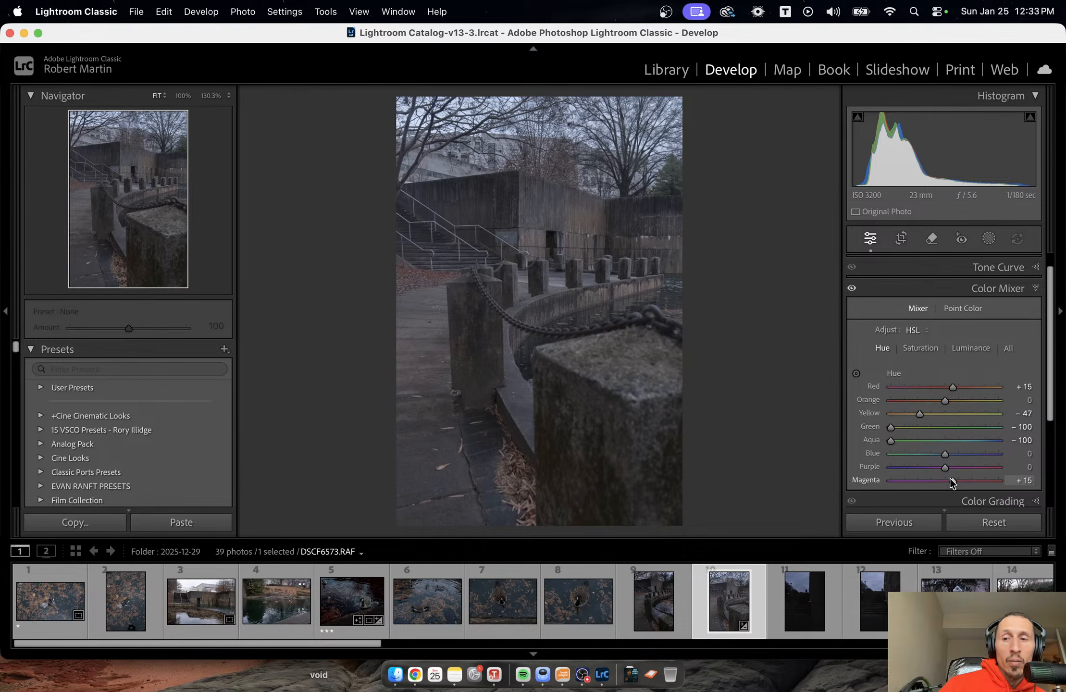
double_click(953, 481)
In the Color Mixer's Saturation adjustments, set red to +16, orange to +17, yellow to +20 and green to −71.
left_click(928, 346)
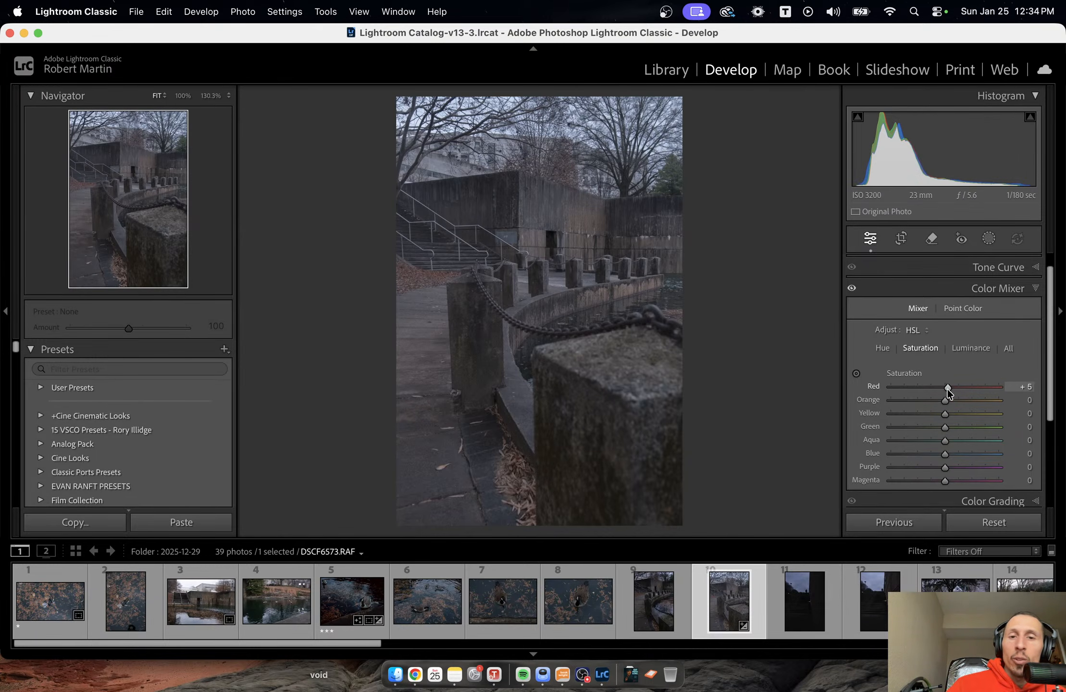
left_click_drag(945, 388, 952, 389)
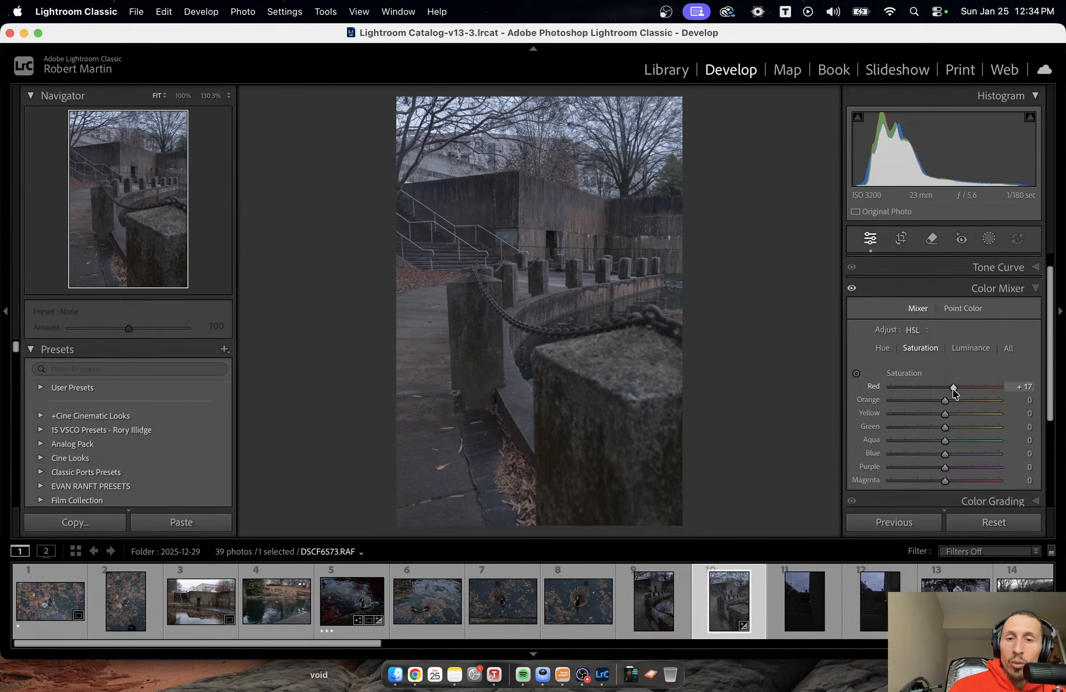
left_click_drag(953, 389, 952, 388)
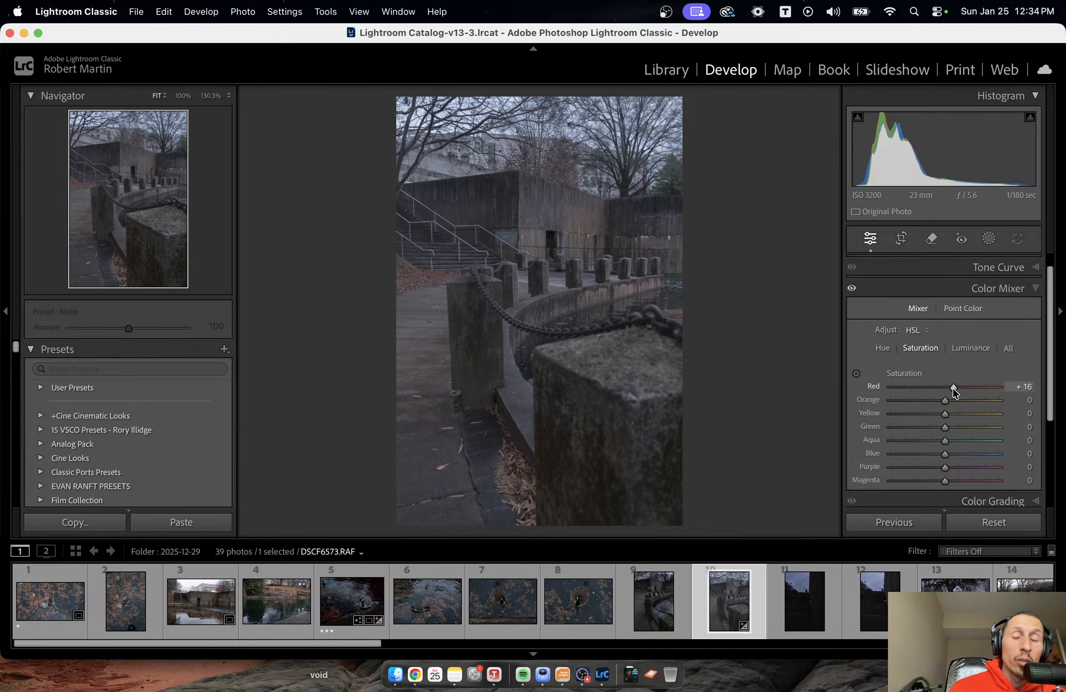
left_click_drag(946, 400, 905, 439)
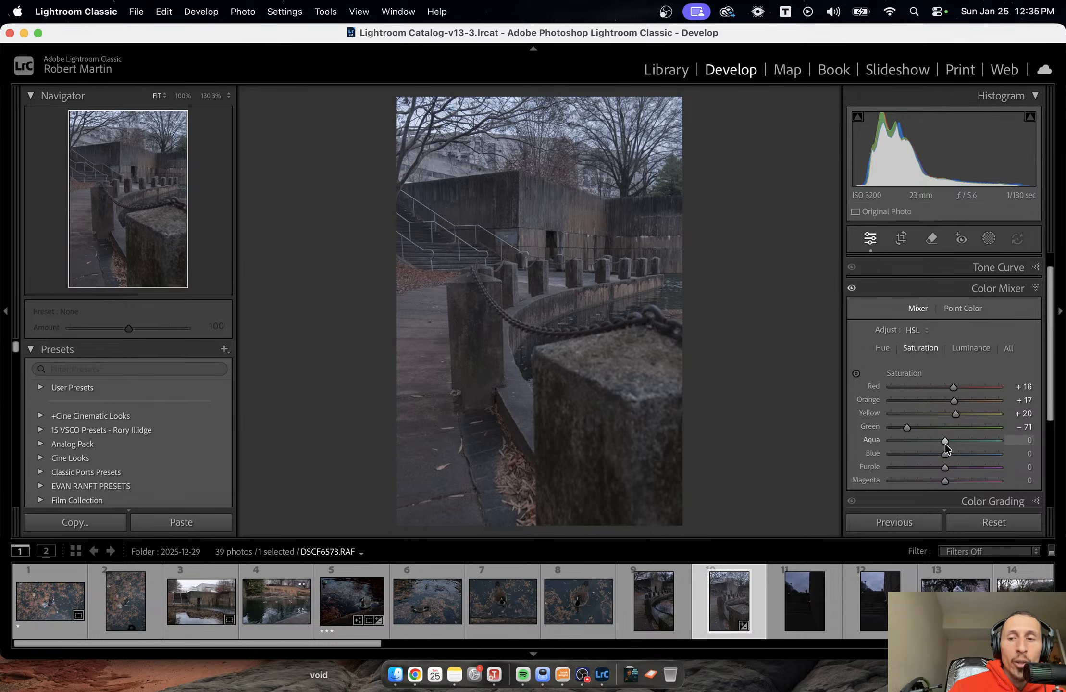
Test the aqua saturation at +100 and settle on −83, and try blue saturation at +15 before resetting it to 0.
left_click_drag(945, 441, 1029, 441)
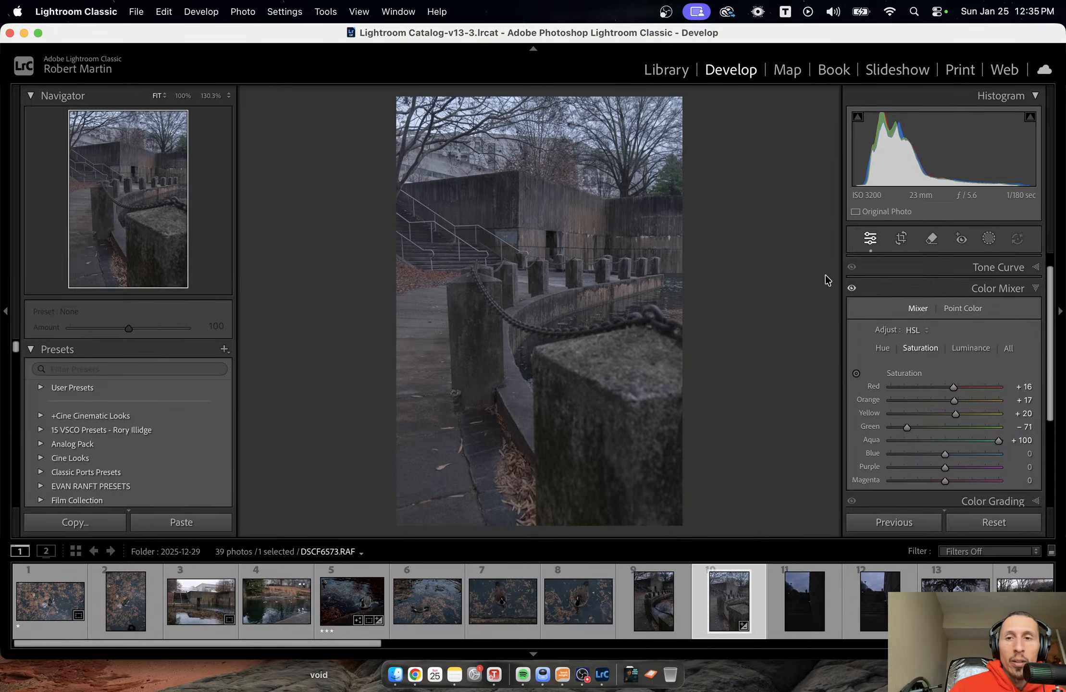
left_click(899, 439)
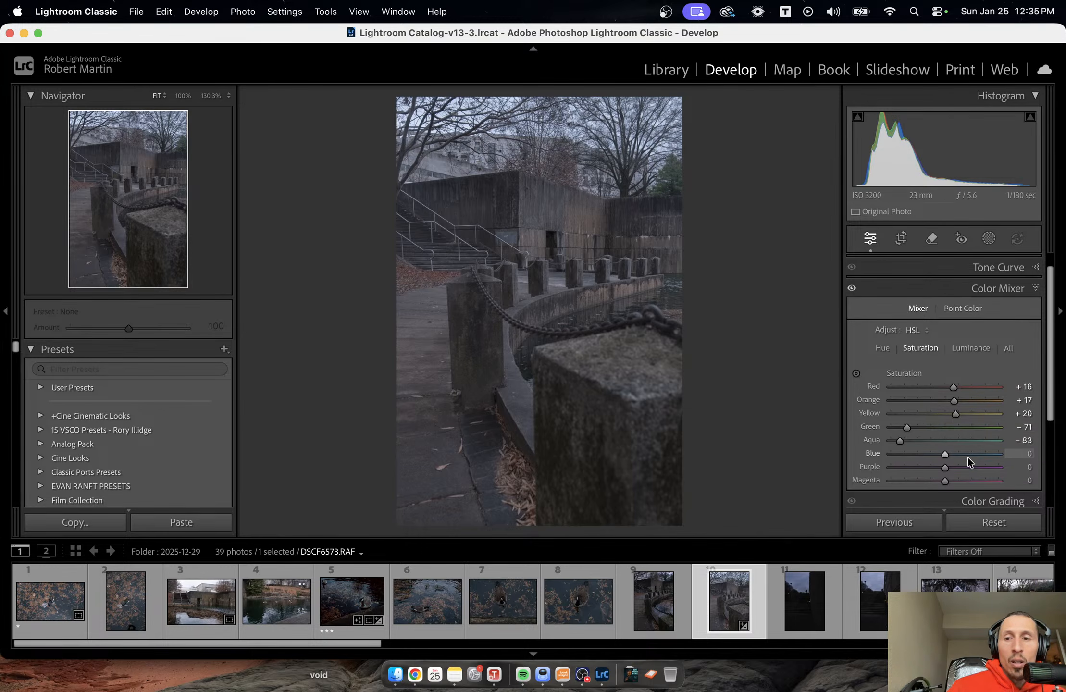
mouse_move(950, 454)
left_mouse_down()
mouse_move(966, 453)
mouse_move(910, 452)
mouse_move(951, 454)
left_mouse_up()
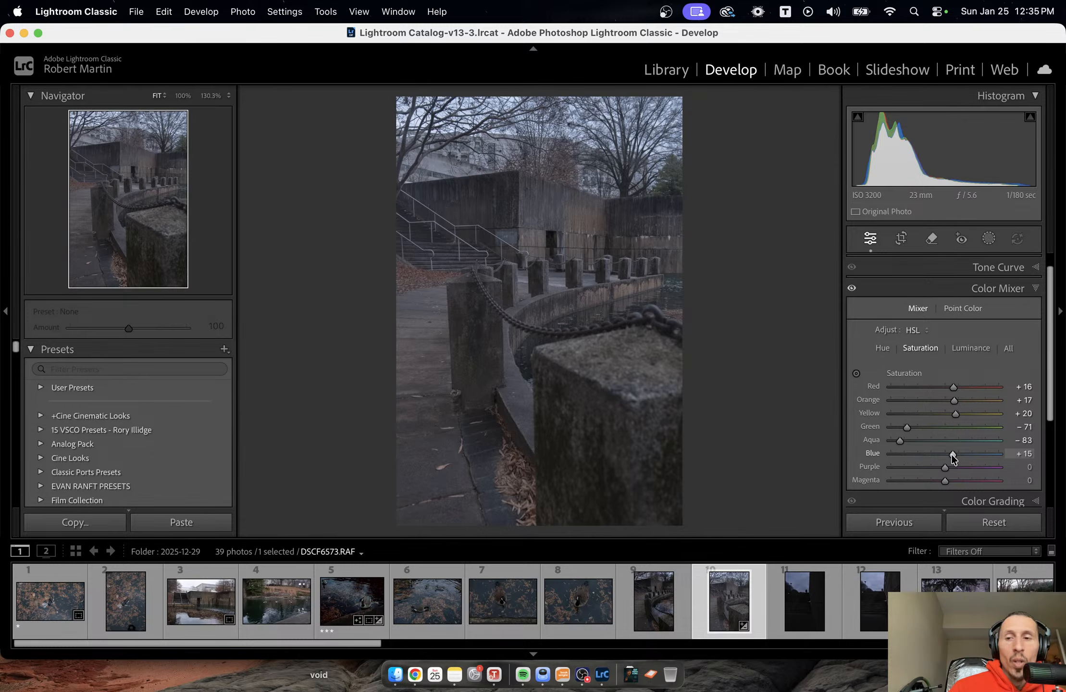
double_click(951, 453)
mouse_move(943, 456)
left_mouse_down()
mouse_move(955, 456)
mouse_move(912, 457)
mouse_move(943, 461)
left_mouse_up()
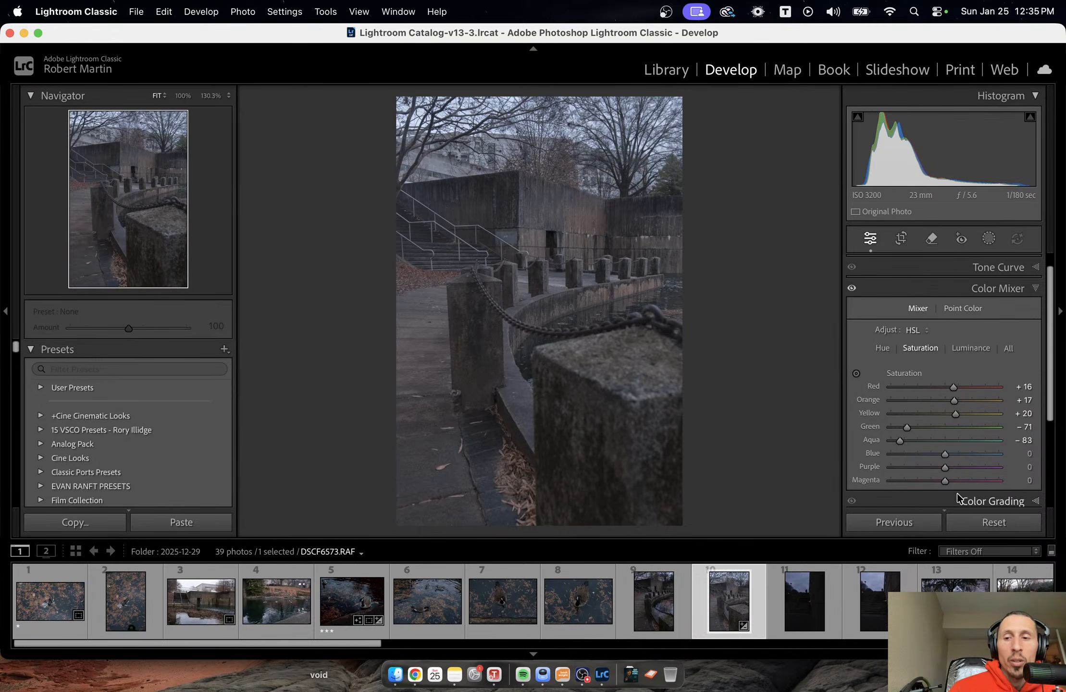
Set the Color Mixer luminance to red +3, orange +3, yellow +14, green −100, aqua −82, blue −12 and purple −5.
left_click(972, 348)
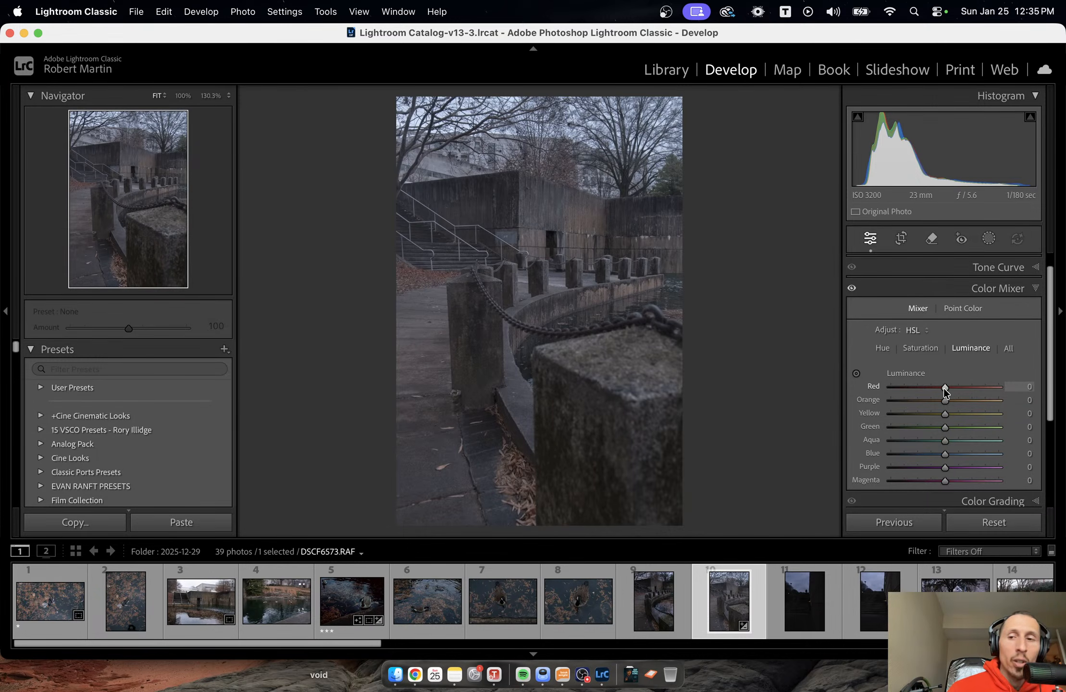
left_click_drag(945, 386, 907, 386)
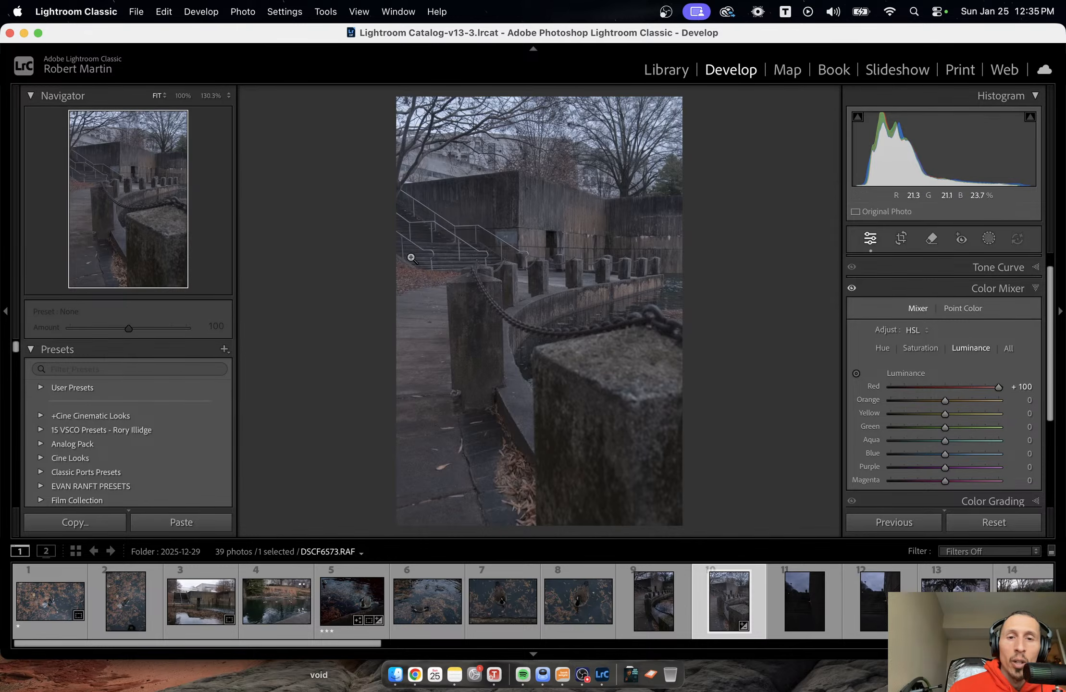
left_click_drag(999, 388, 931, 399)
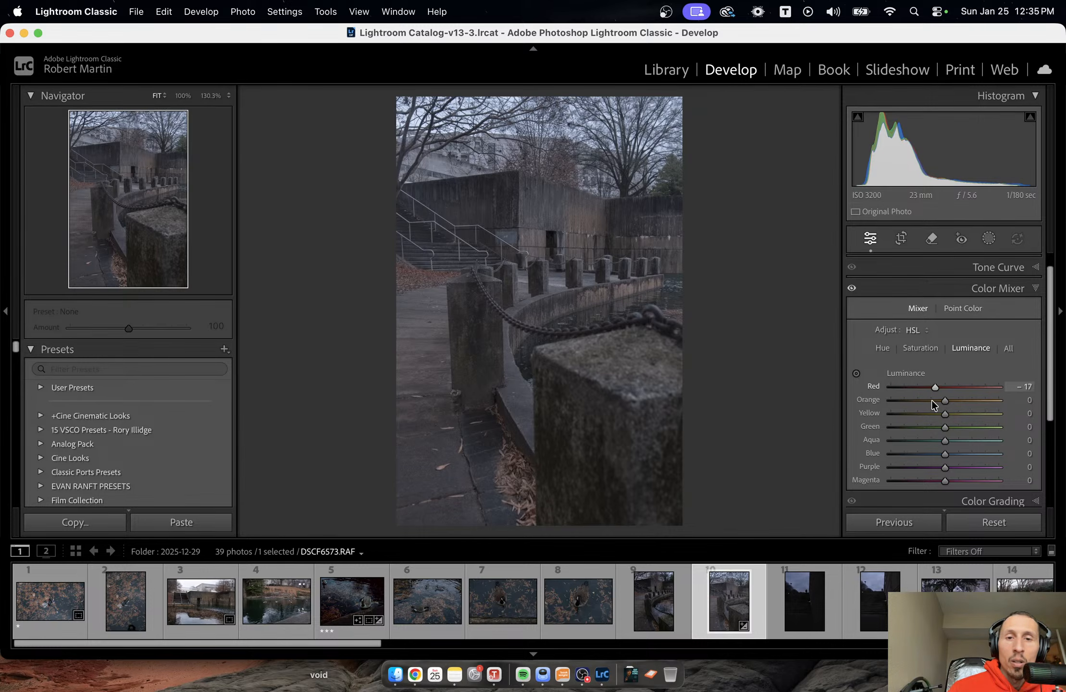
left_click_drag(1027, 407, 941, 467)
left_click(904, 440)
left_click(940, 468)
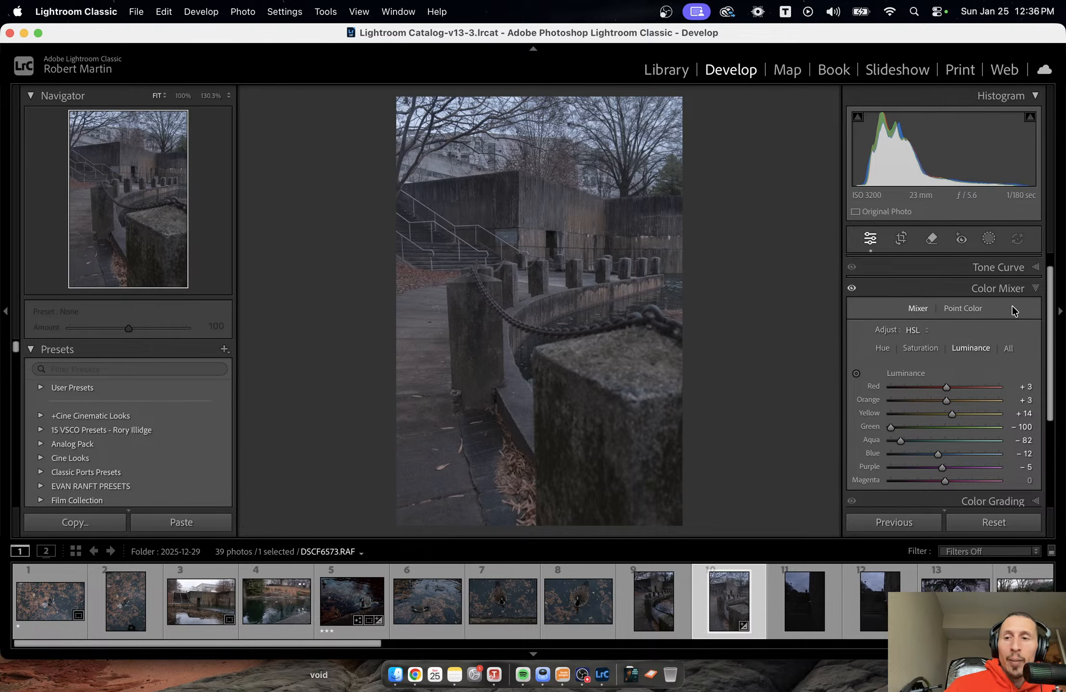
left_click(1030, 292)
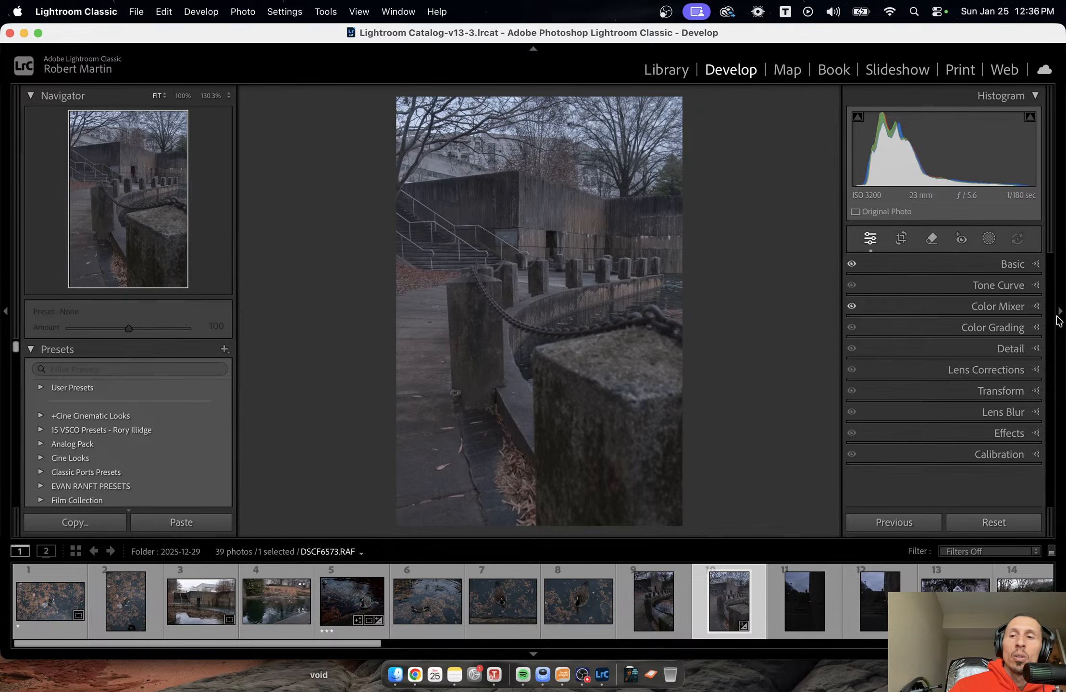
Add three points on the diagonal of the point tone curve, at about 62, 129 and 192.
left_click(998, 285)
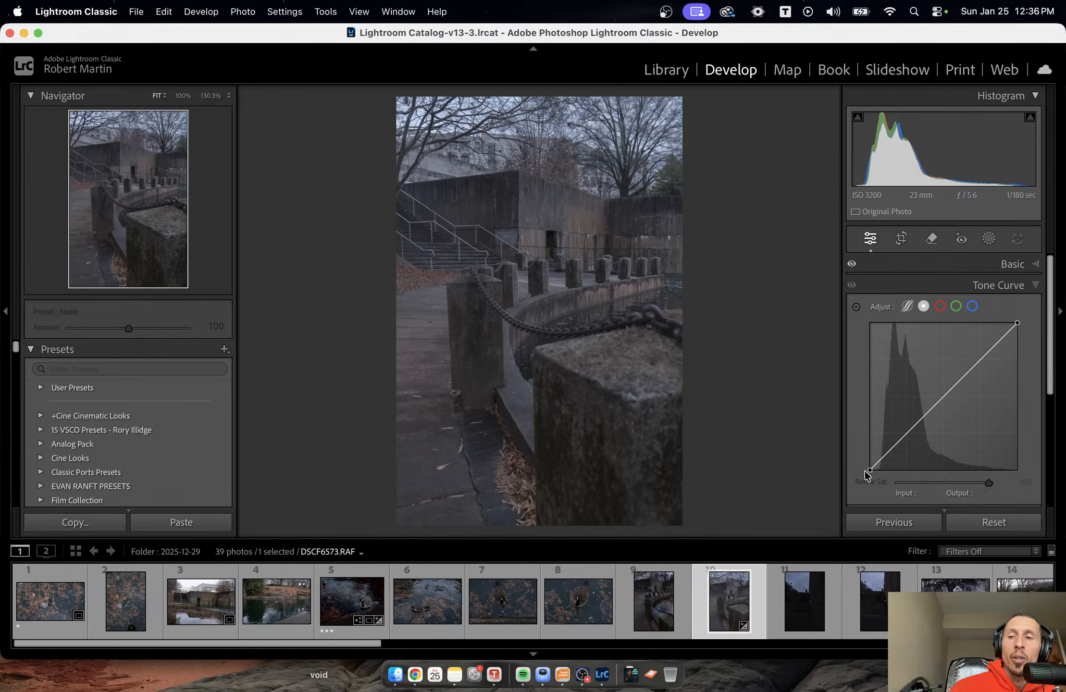
left_click(905, 434)
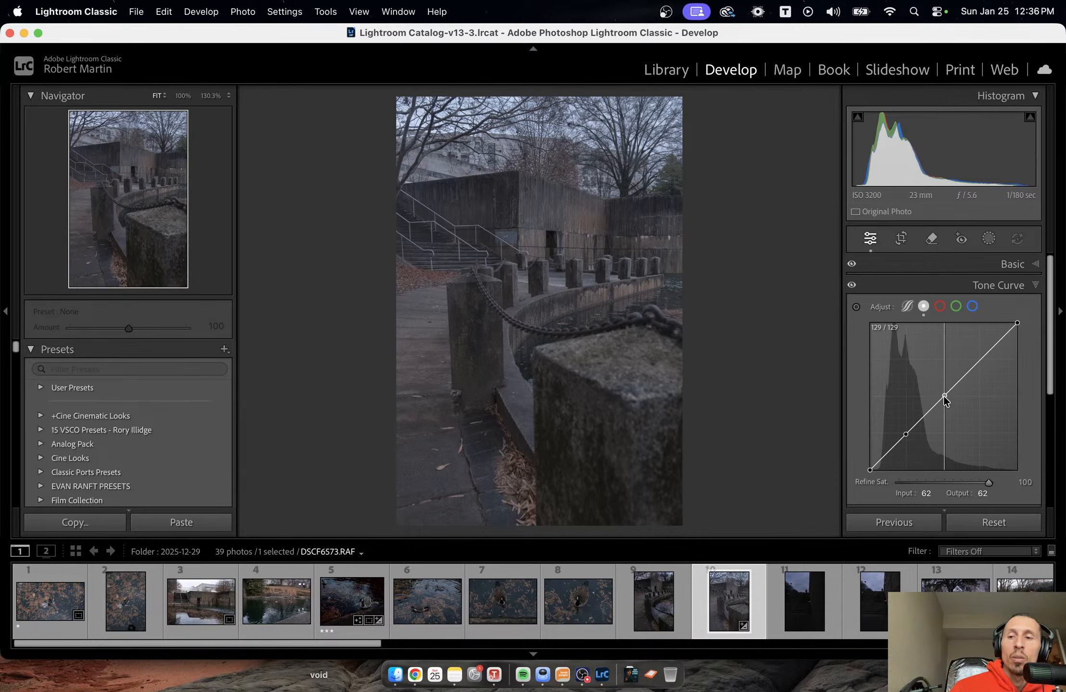
left_click(944, 396)
left_click(981, 359)
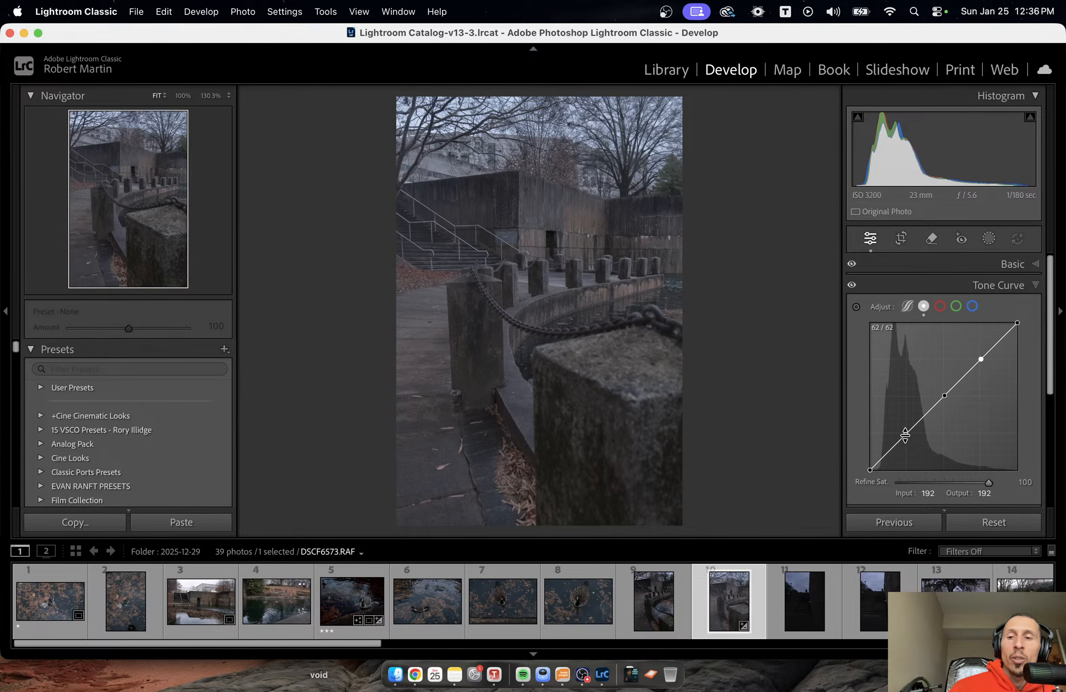
Shape the tone curve's points (input/output): lower the shadows to 65/53, lift the midtones to 122/129 and set the highlights to 194/195.
left_click(905, 435)
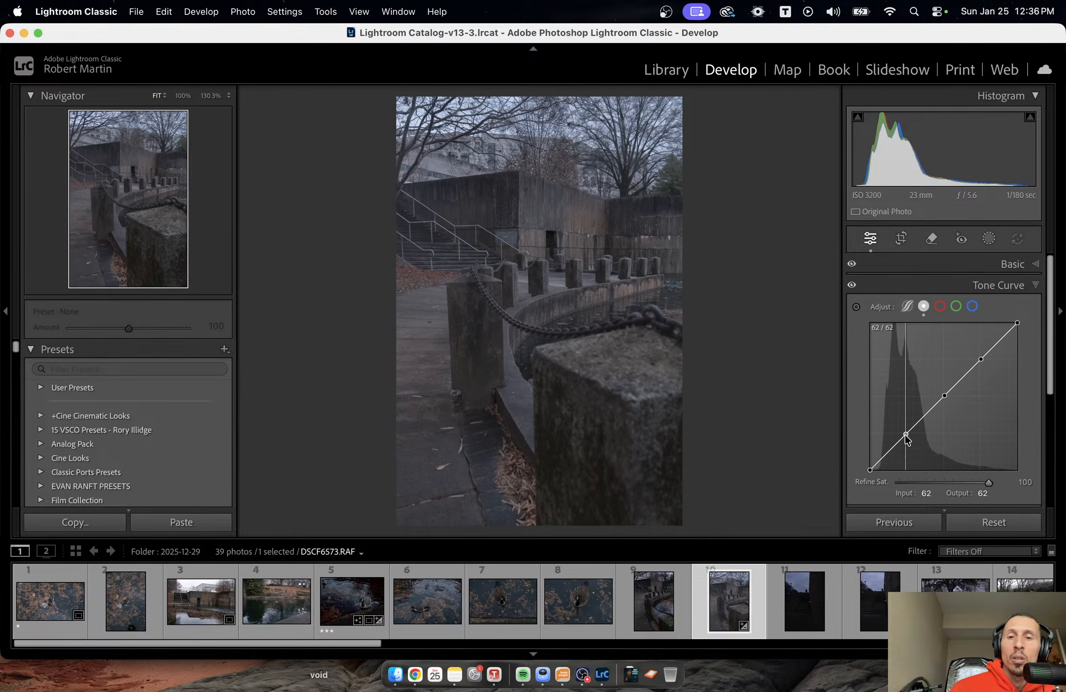
left_click_drag(906, 438, 907, 439)
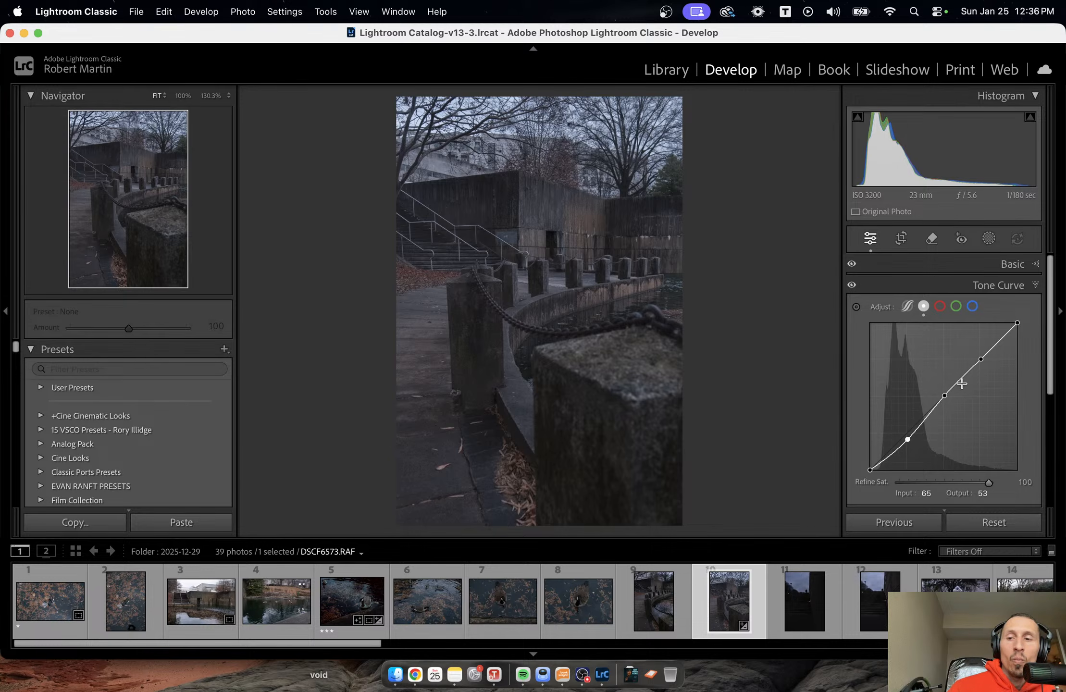
left_click_drag(946, 393, 943, 394)
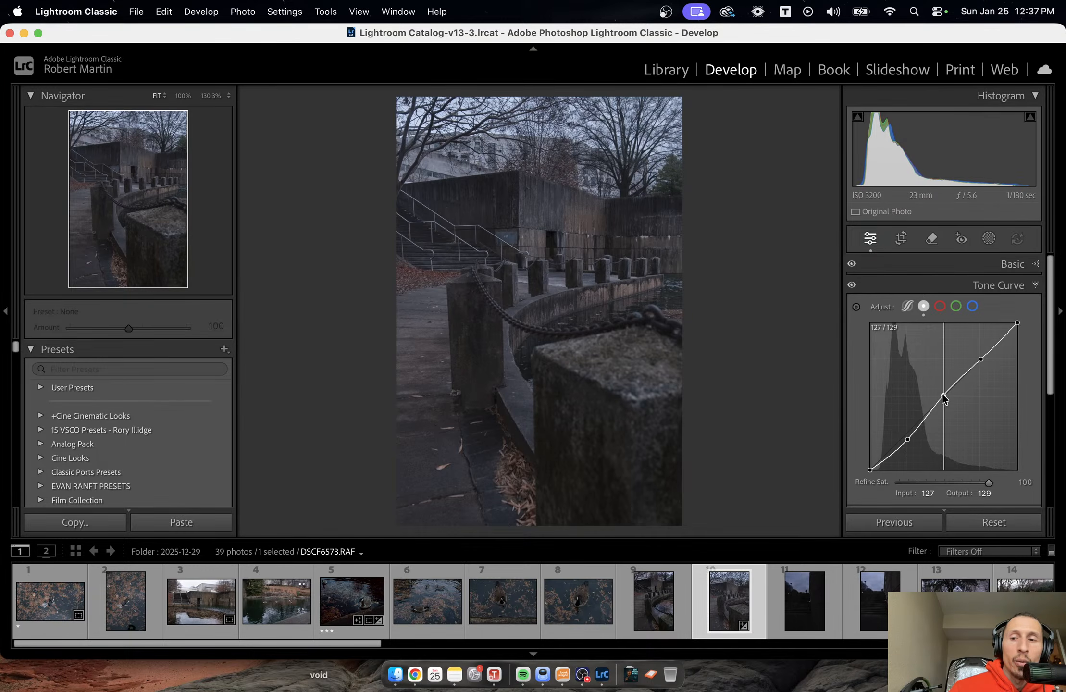
left_click_drag(942, 394, 940, 392)
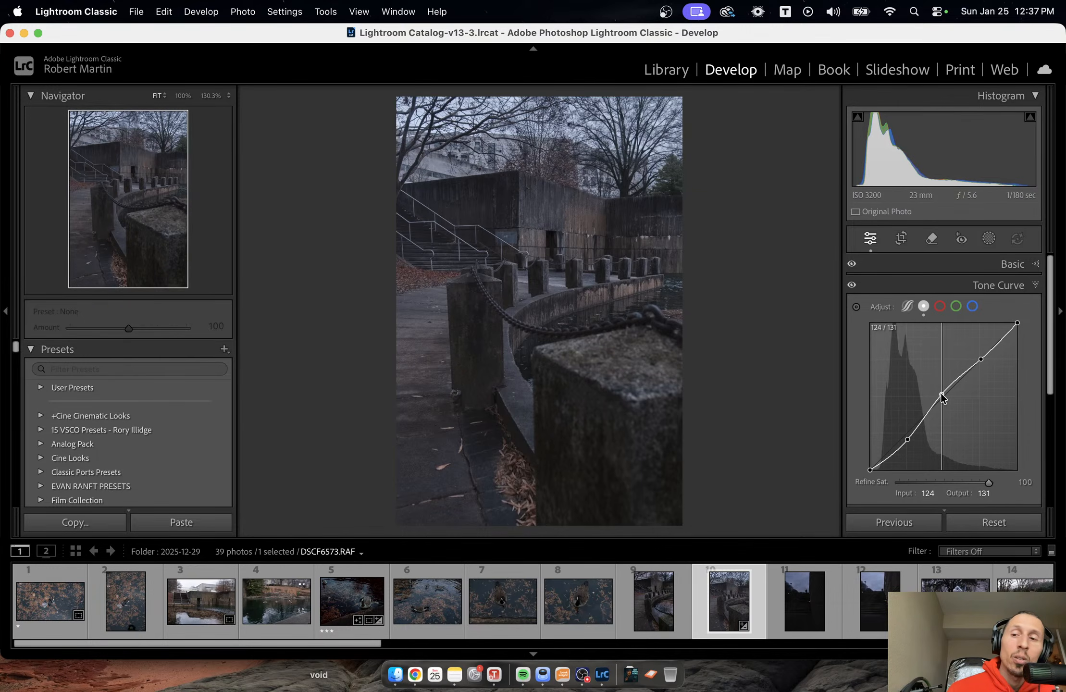
left_click_drag(940, 392, 935, 387)
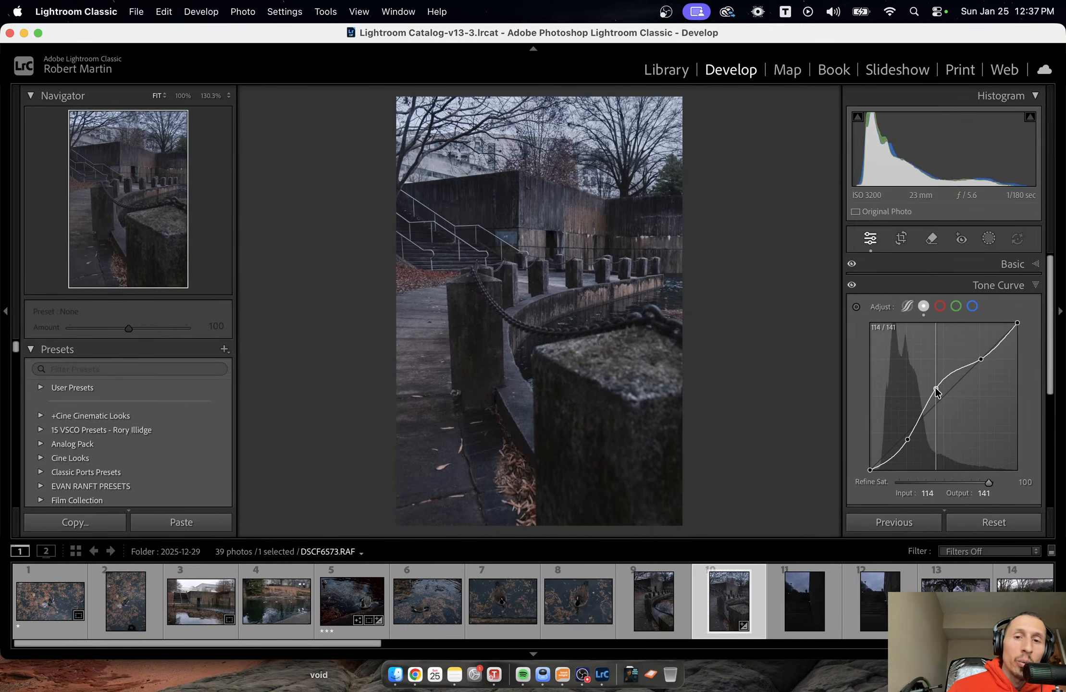
left_click_drag(935, 388, 940, 395)
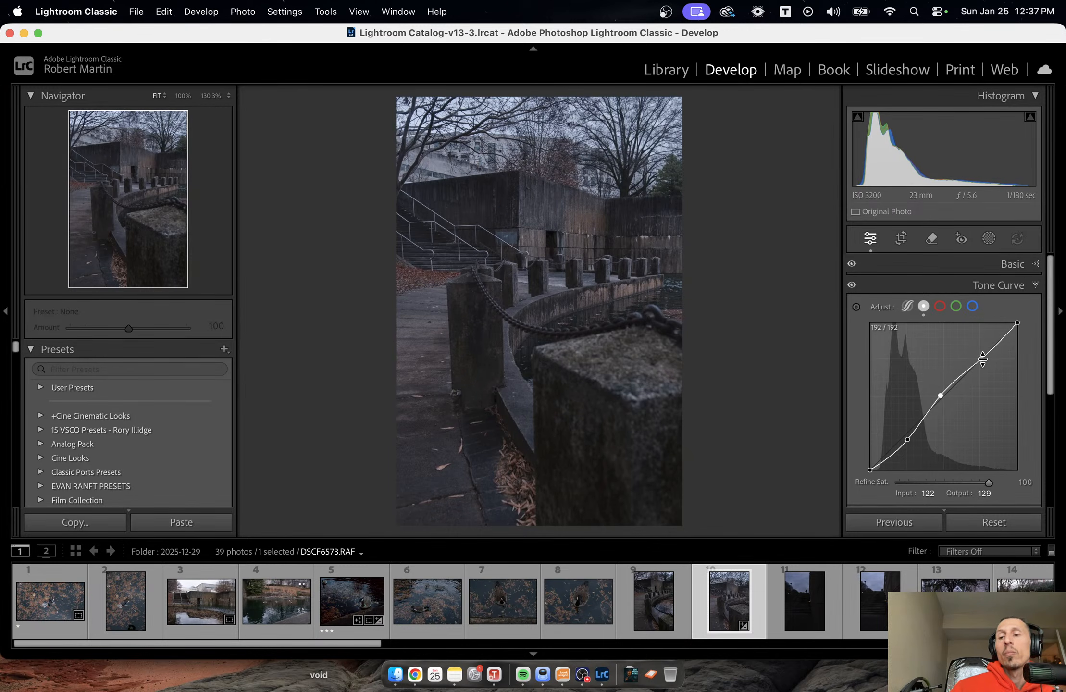
left_click_drag(980, 359, 982, 356)
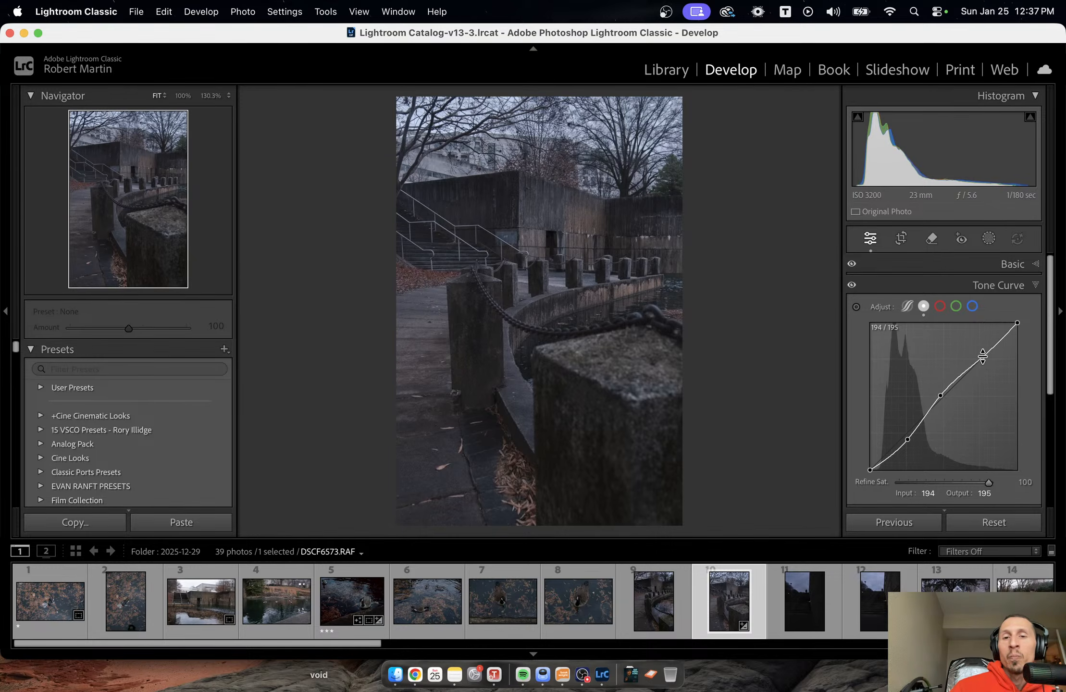
Raise the tone curve's black point to output 7 and add a deep-shadow point at input 24, output 12.
left_click(1017, 324)
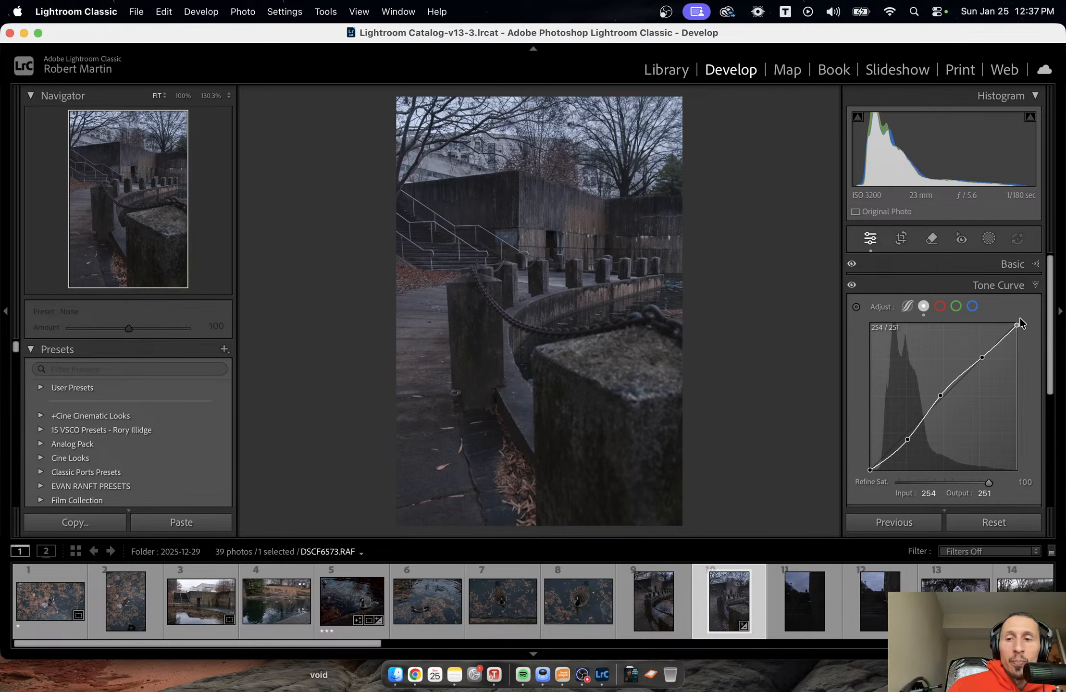
left_click(870, 470)
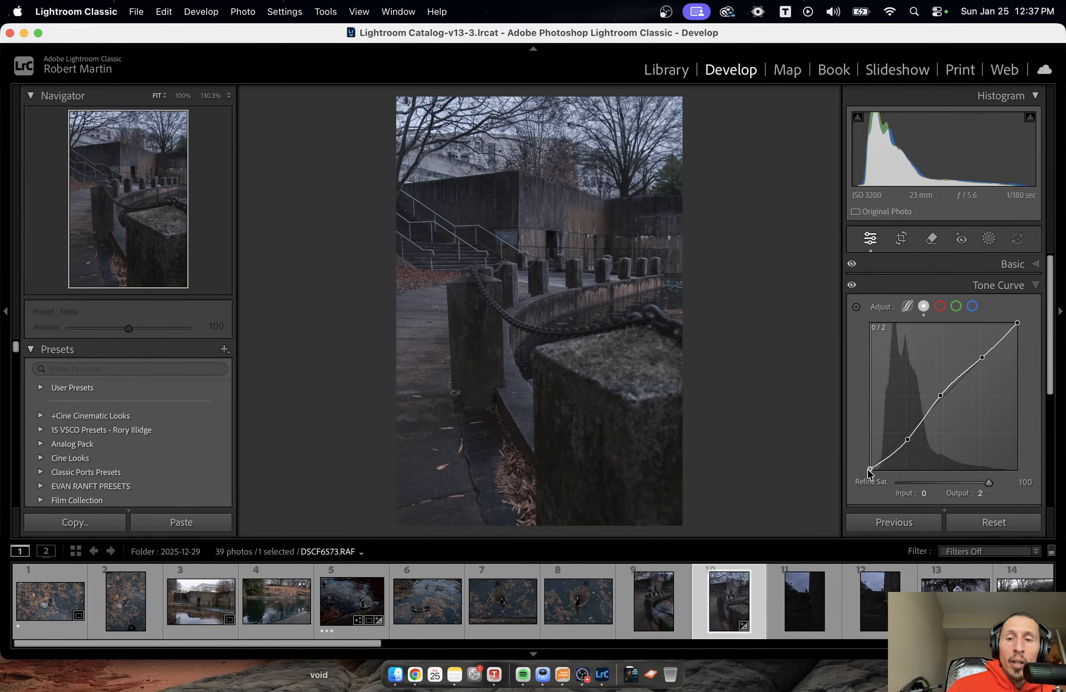
left_click_drag(862, 469, 824, 467)
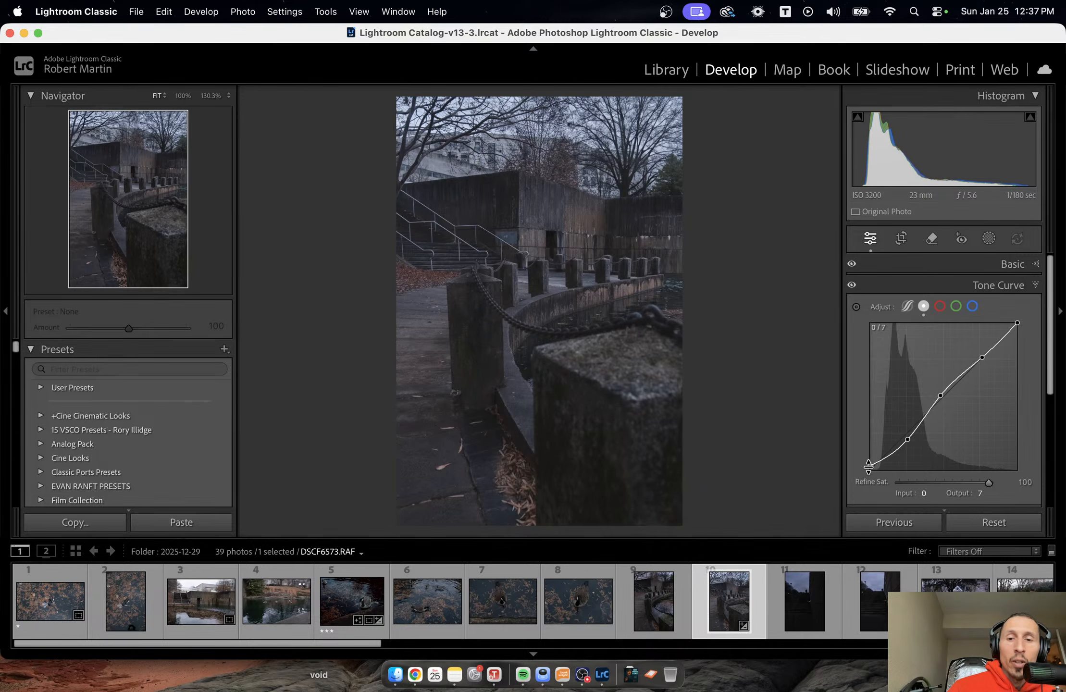
left_click(882, 460)
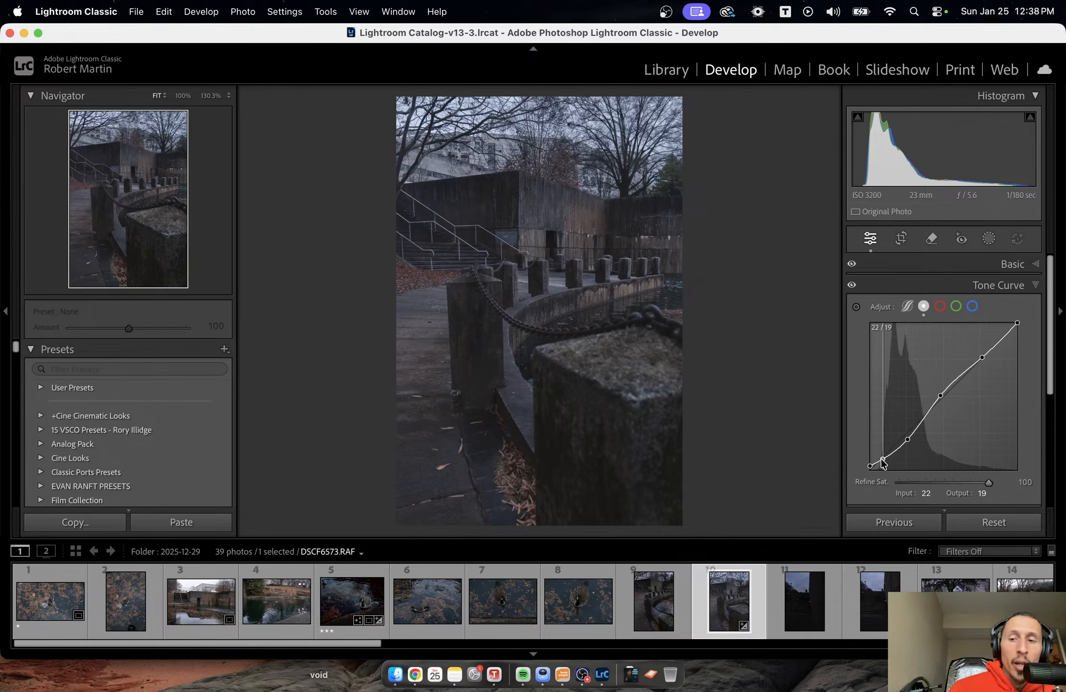
left_click_drag(882, 459, 883, 461)
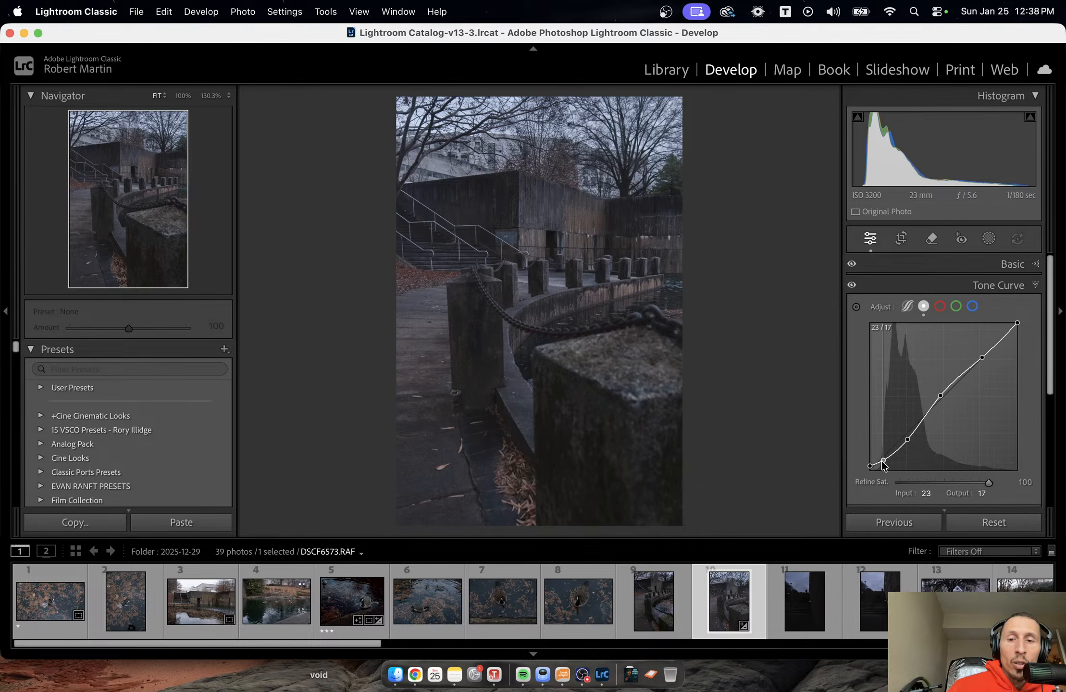
left_click_drag(882, 462, 883, 465)
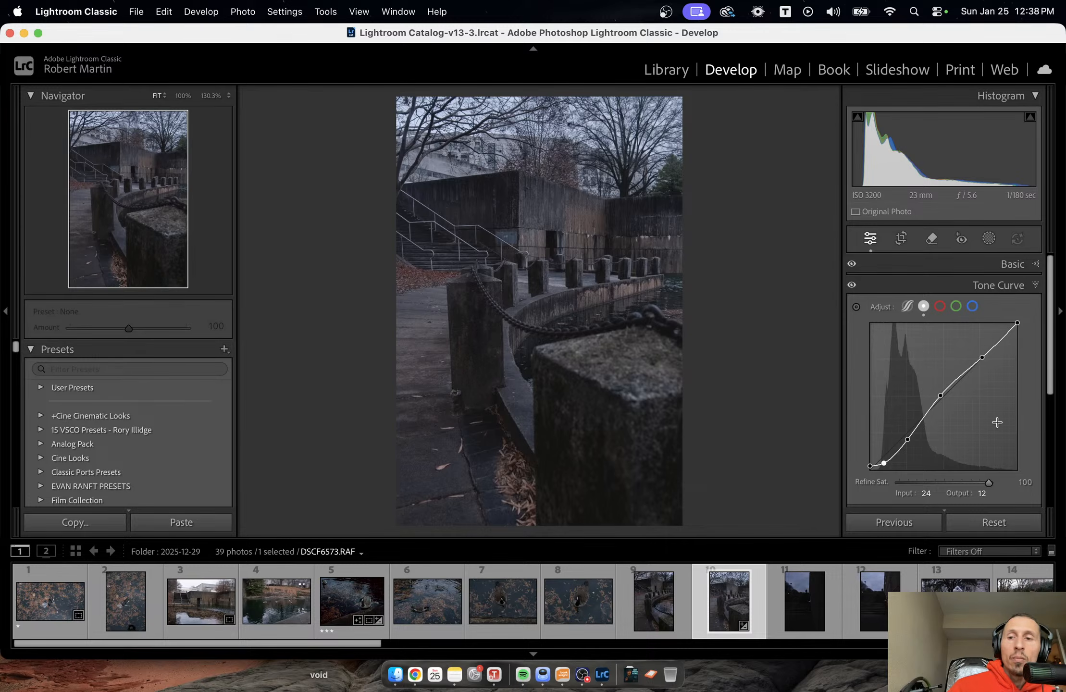
Lower the tone curve's white point to output 237 and compare the photo before and after the edits.
left_click(1017, 322)
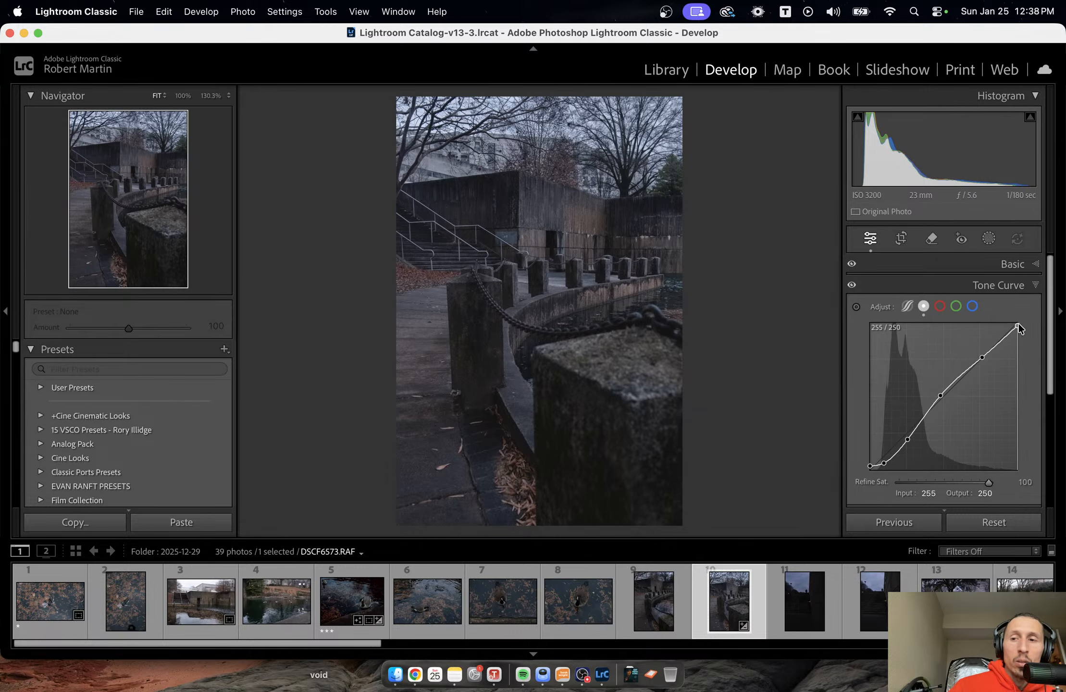
mouse_move(1019, 323)
left_mouse_down()
mouse_move(1026, 344)
mouse_move(1025, 329)
left_mouse_up()
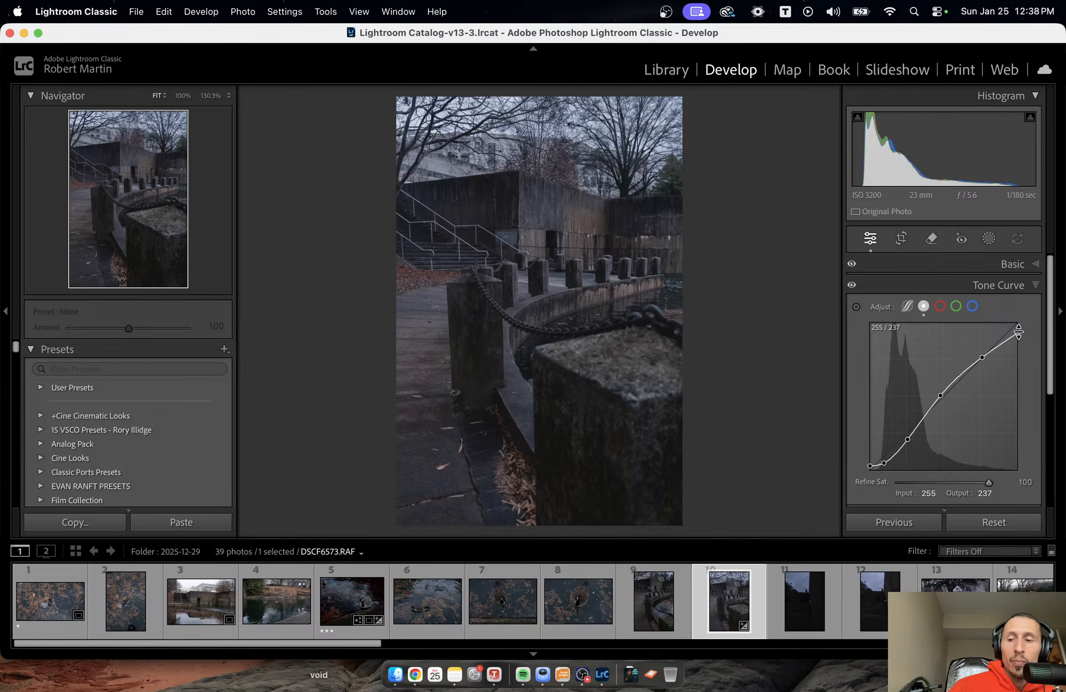
key("backslash")
key("backslash")
key("backslash")
key("backslash")
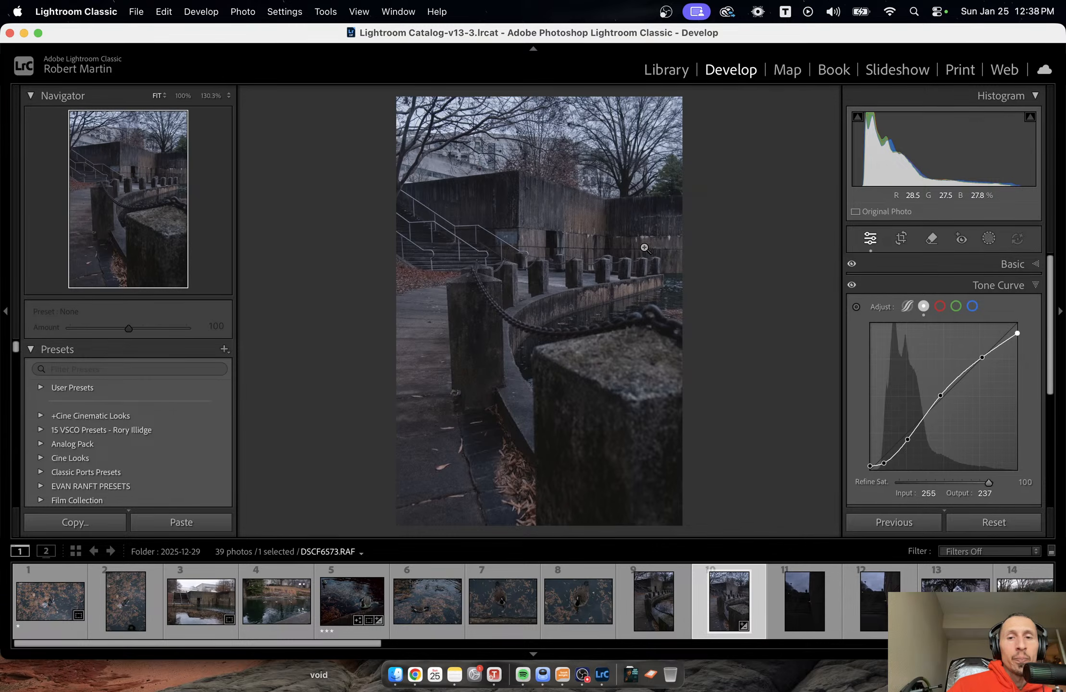
Add a radial gradient mask tilted over the stairs and concrete wall, with Exposure 0.17 and Contrast 8.
left_click(985, 242)
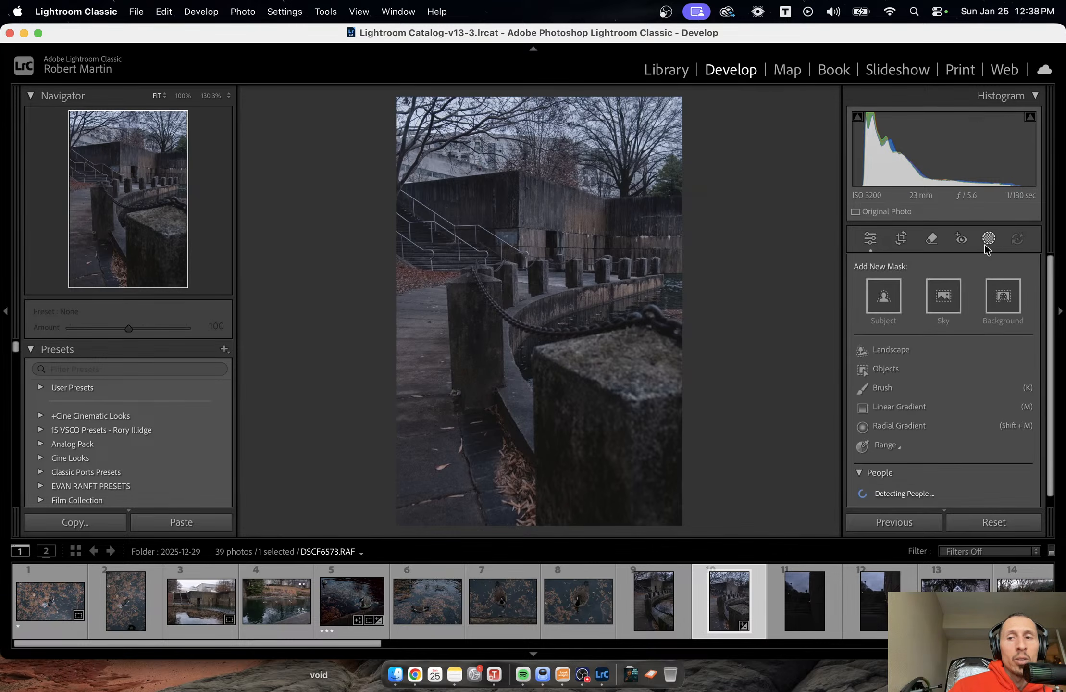
left_click(910, 425)
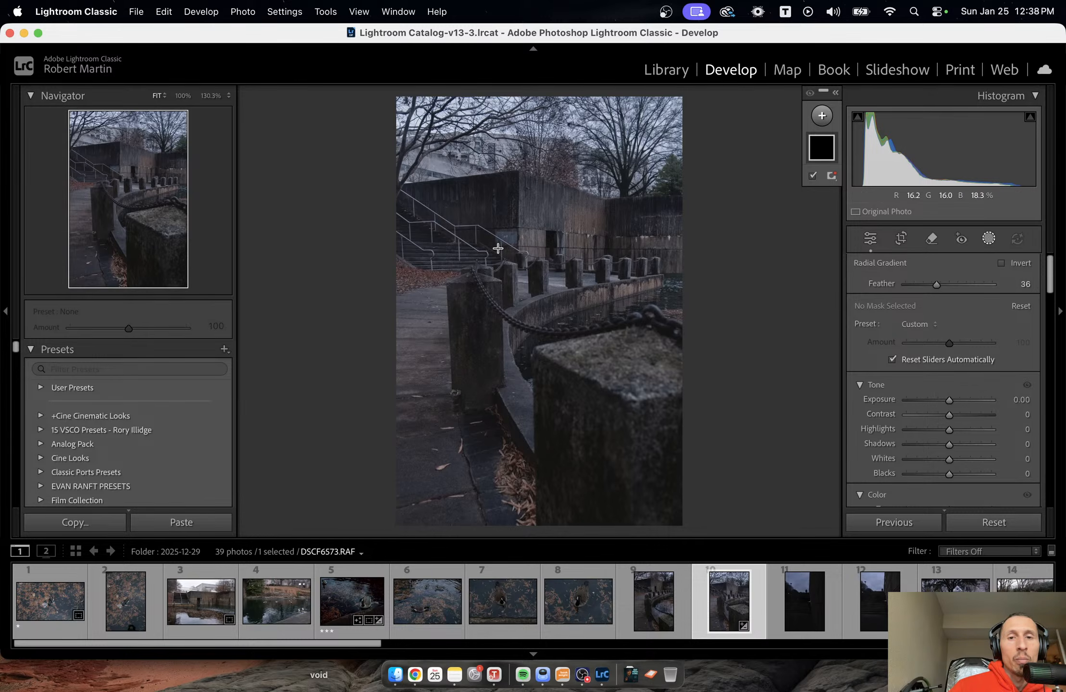
left_click_drag(442, 218, 571, 272)
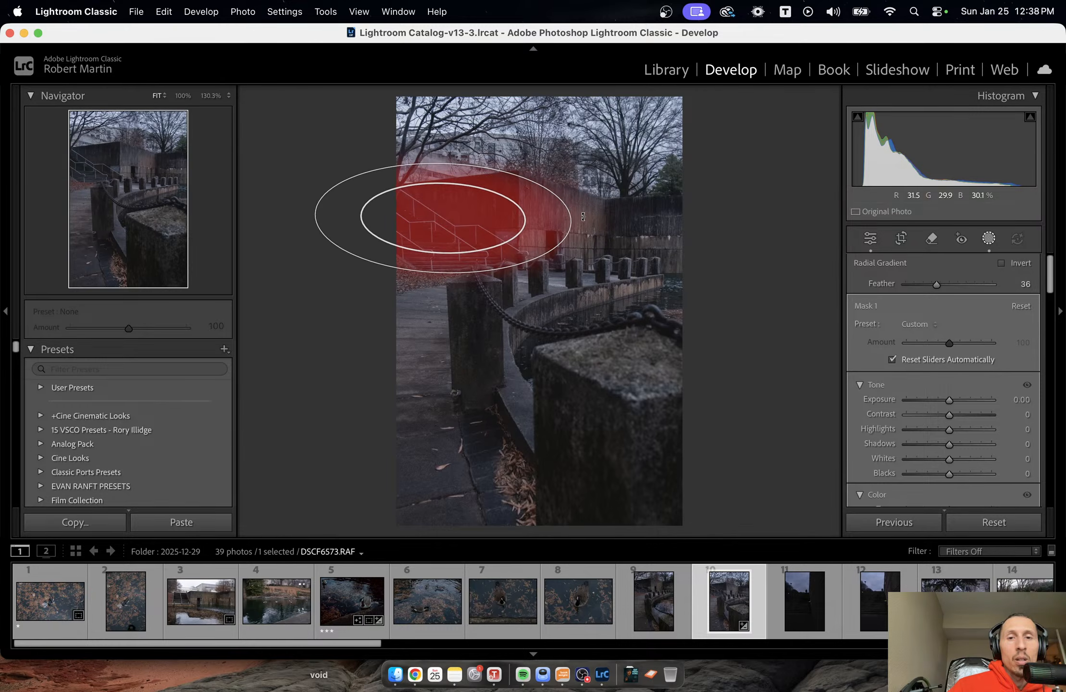
left_click_drag(583, 217, 575, 253)
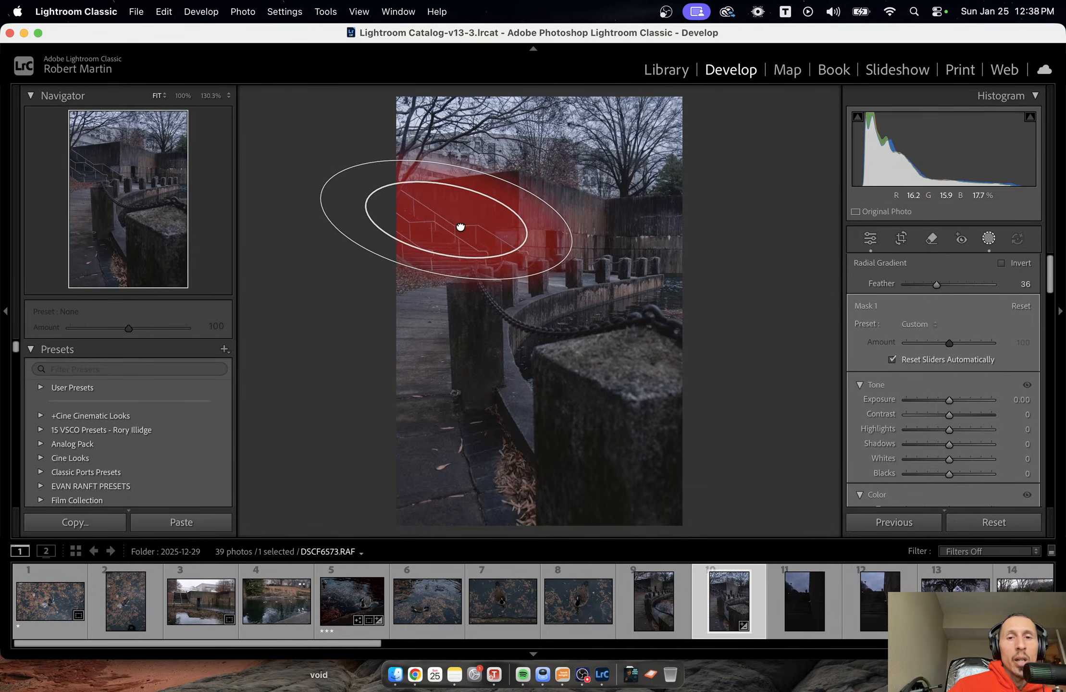
left_click_drag(461, 227, 500, 237)
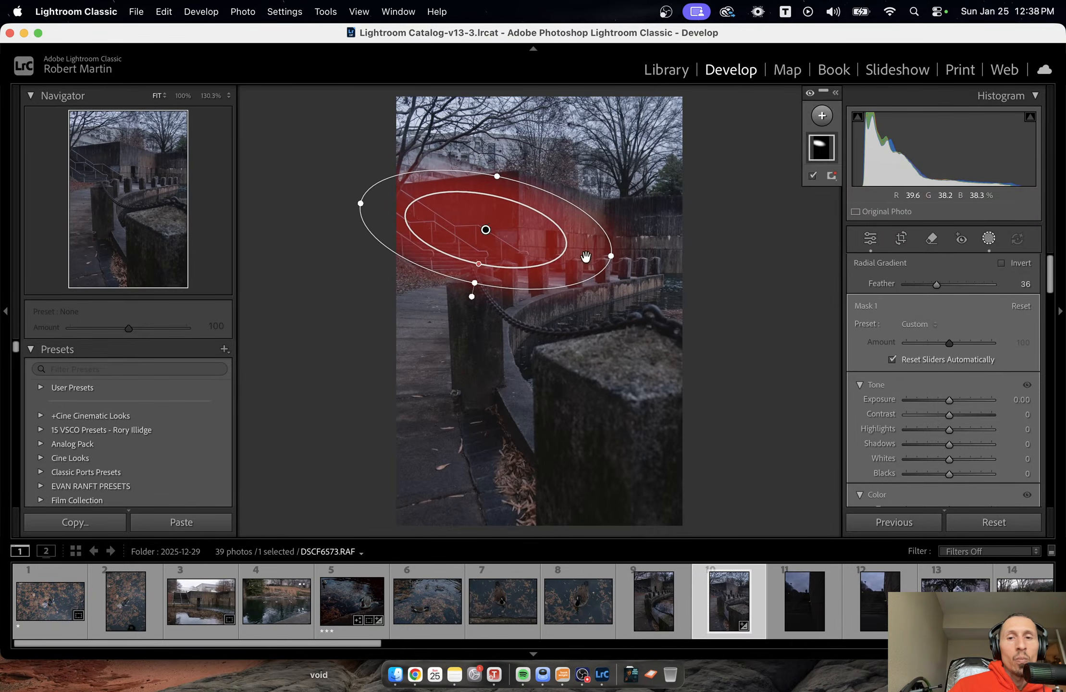
left_click_drag(611, 255, 627, 259)
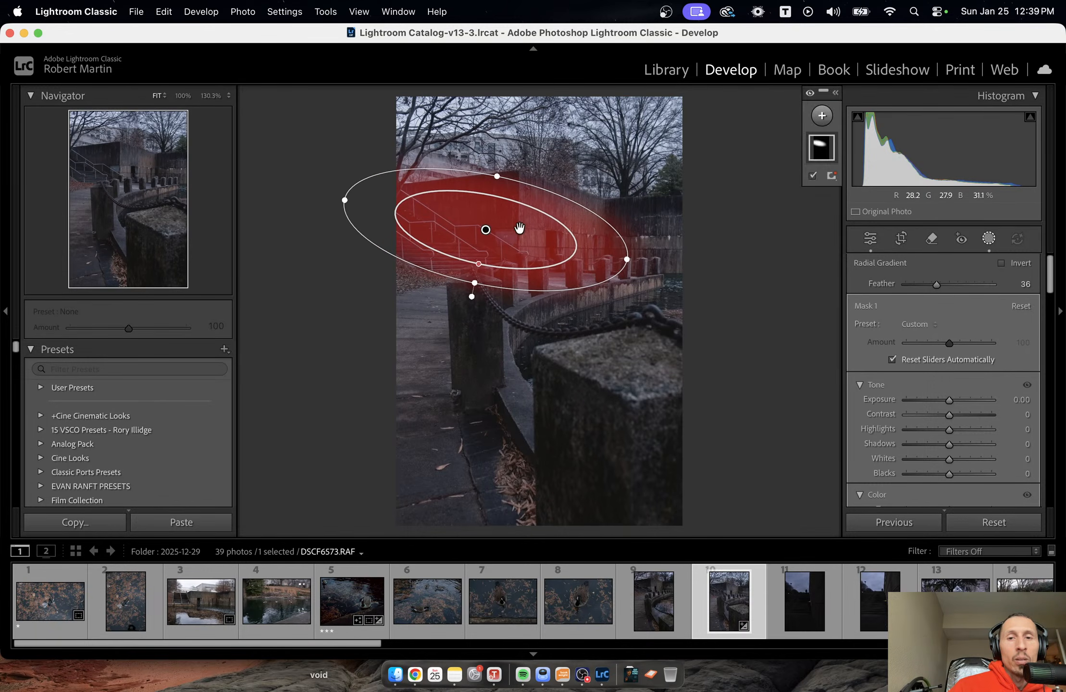
left_click_drag(520, 229, 531, 232)
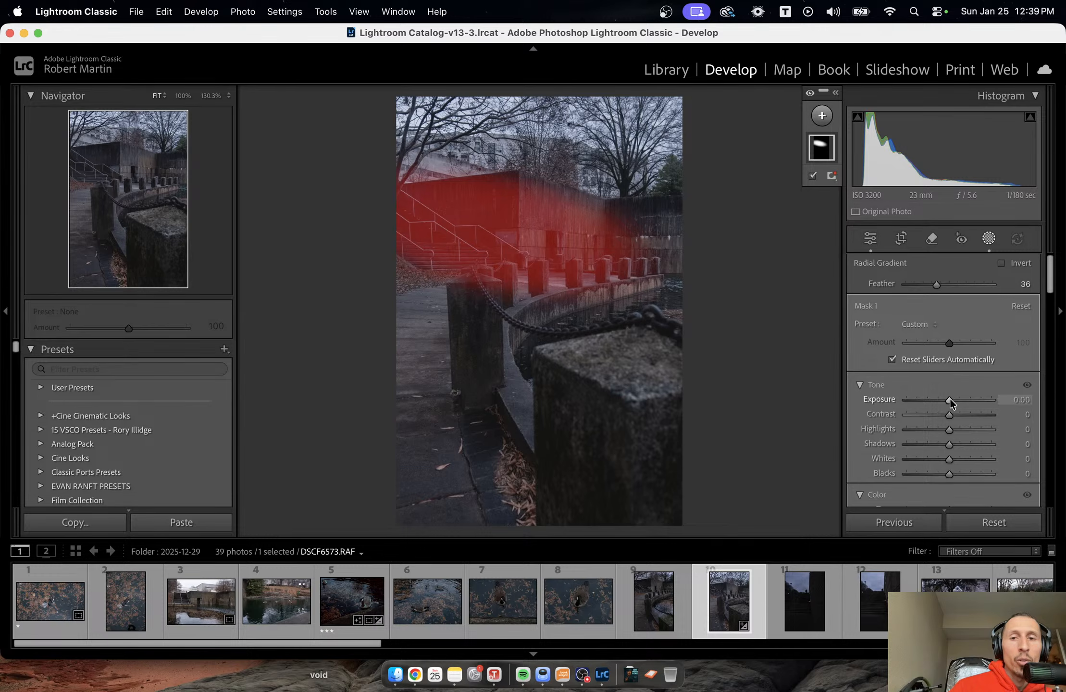
left_click_drag(949, 398, 954, 416)
Duplicate and invert the radial mask, setting the inverted copy's Shadows to -38 and Exposure to -0.49.
right_click(824, 145)
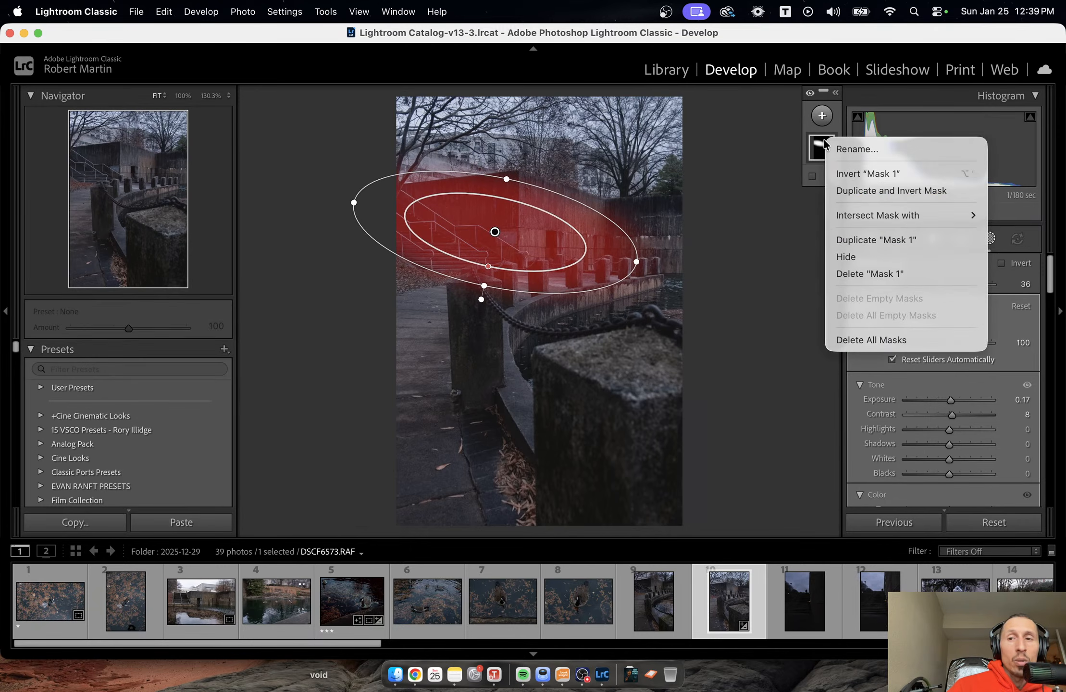
left_click(888, 191)
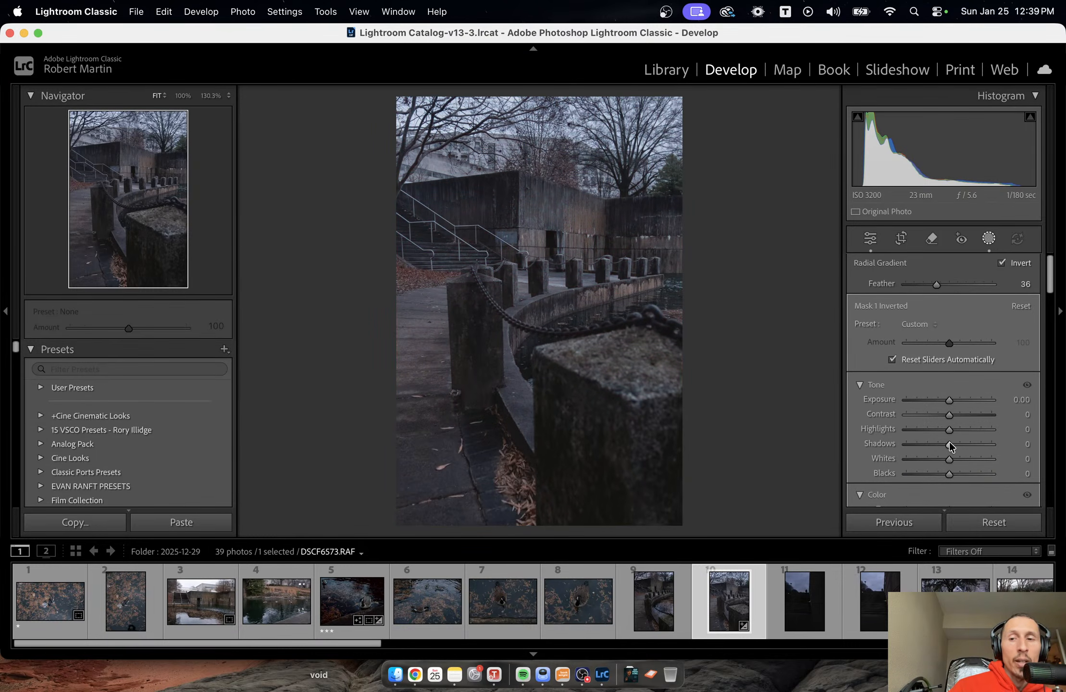
left_click_drag(950, 446, 933, 445)
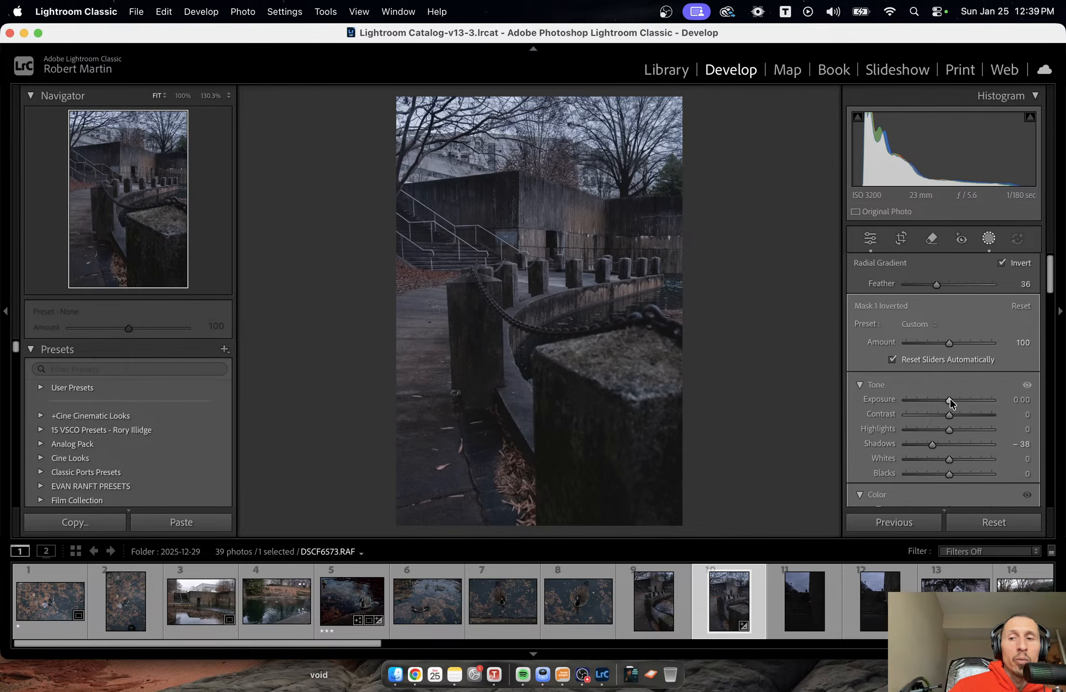
left_click_drag(949, 398, 944, 401)
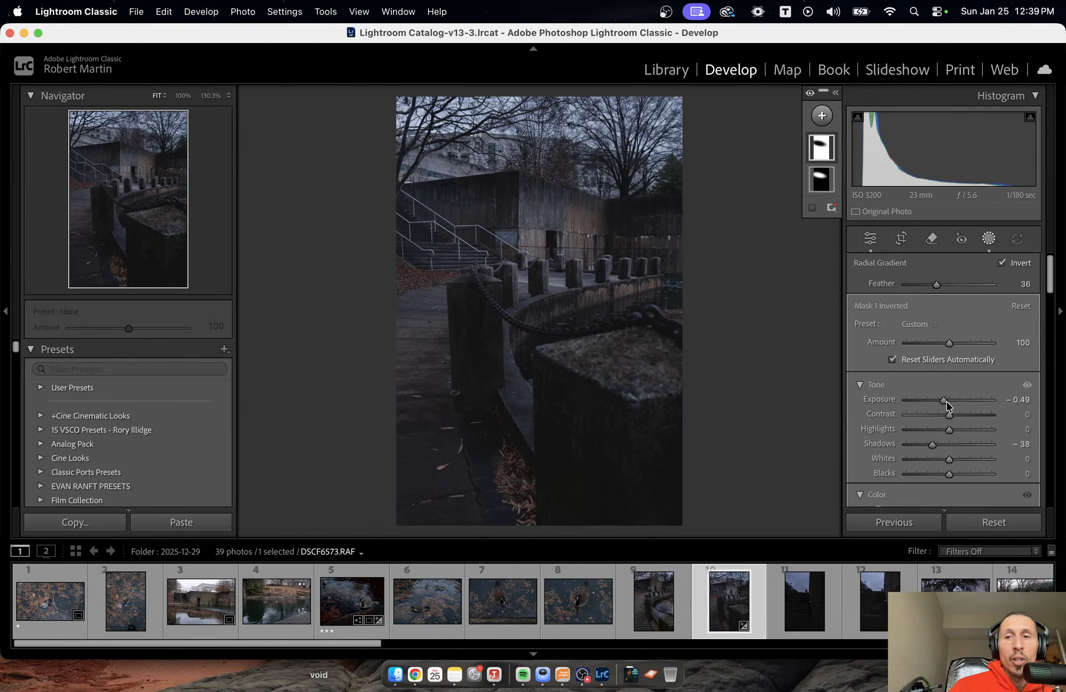
Rename the original radial mask as "focal point".
mouse_move(820, 157)
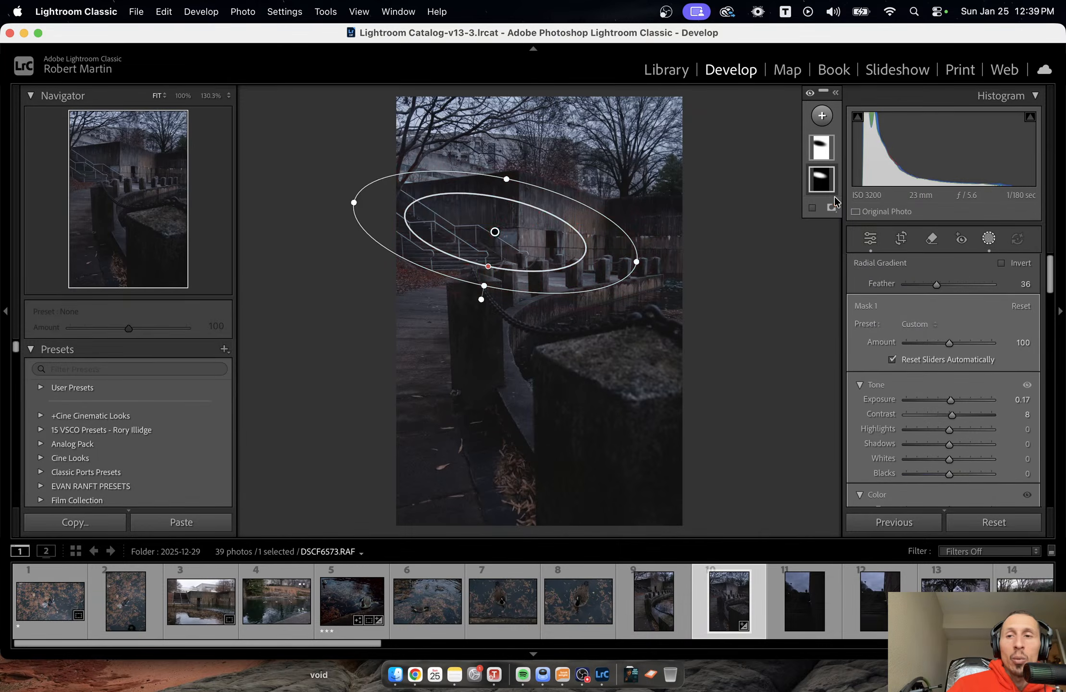
double_click(820, 181)
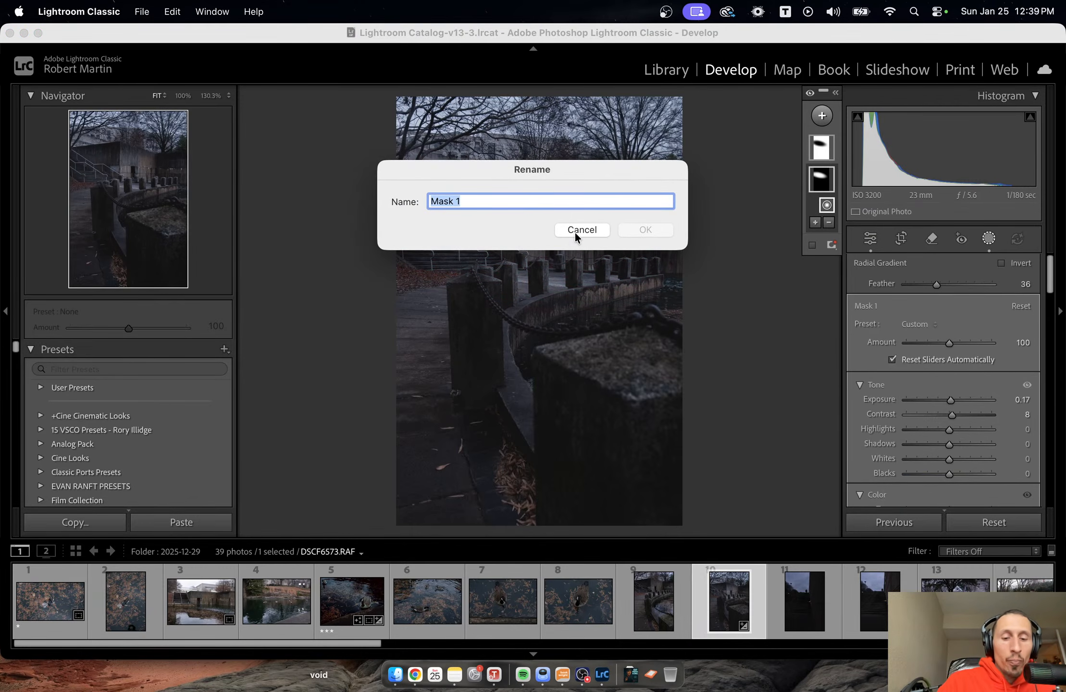
type("focal poi")
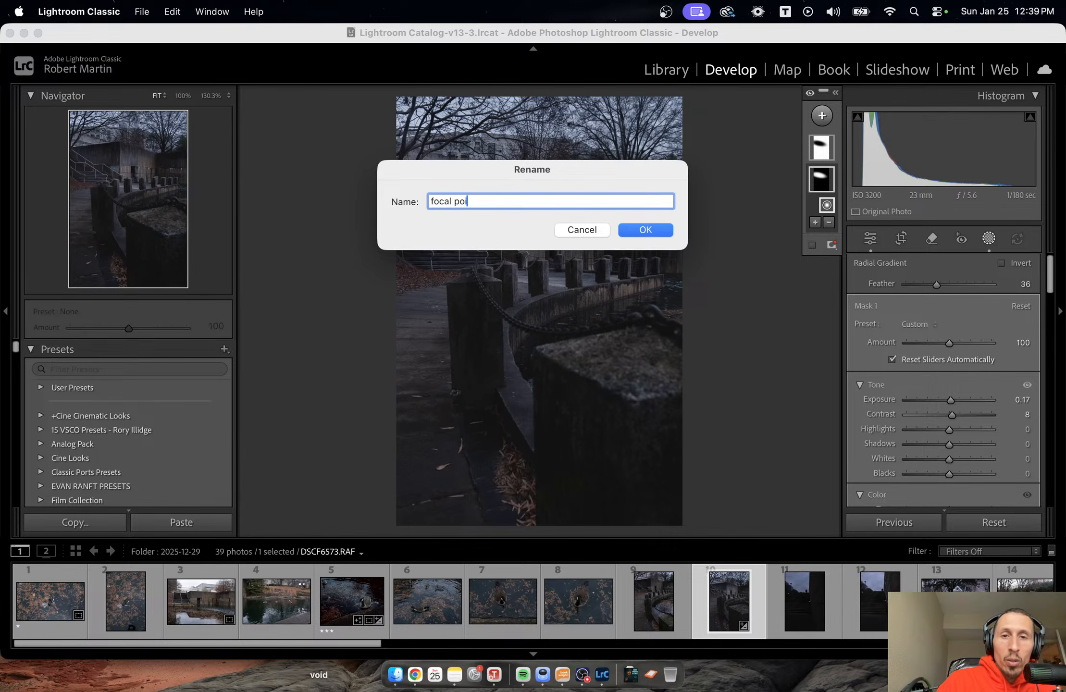
type("nt")
key("Return")
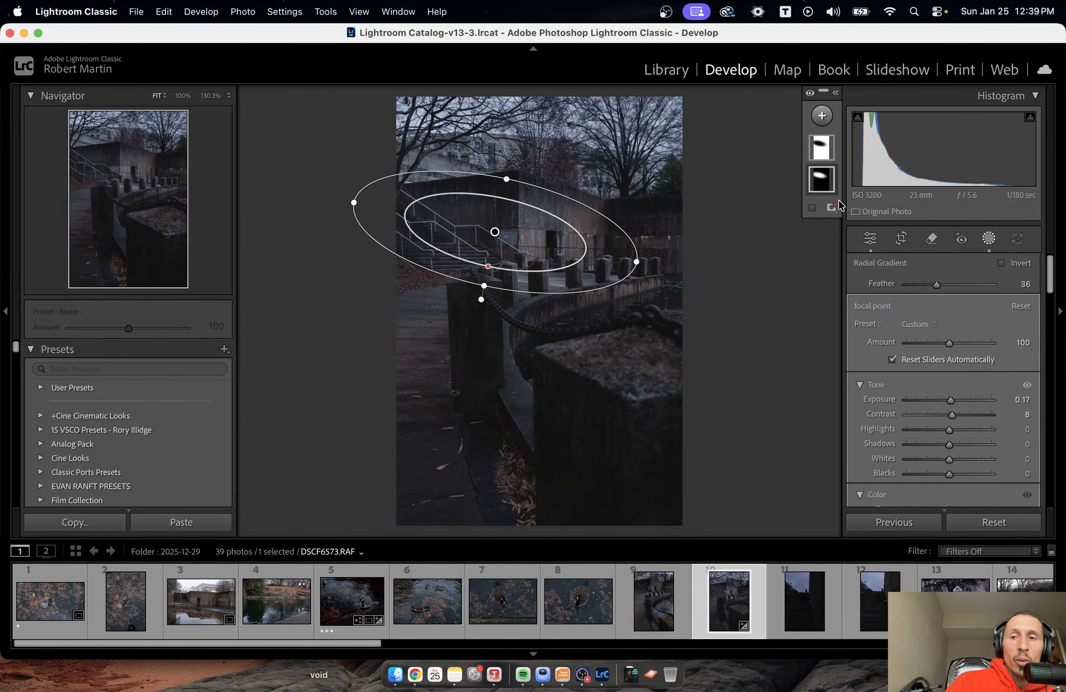
Extend the focal point mask with a size 12 brush over the walkway and leaves below the stairs, and set its Amount to 104.
left_click(821, 182)
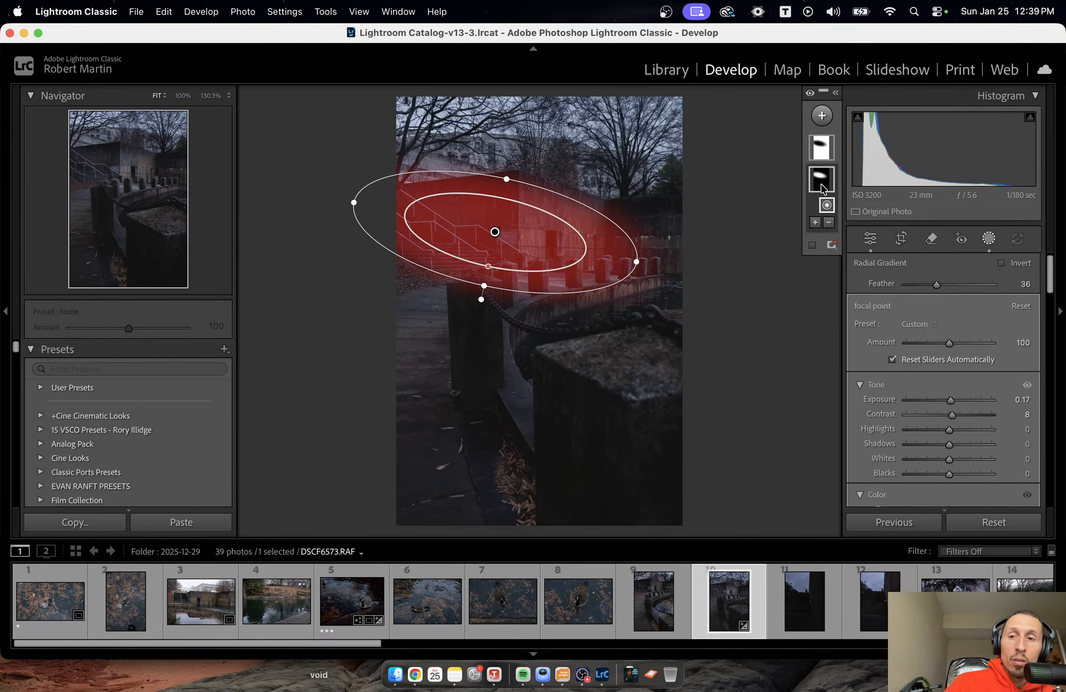
left_click(815, 222)
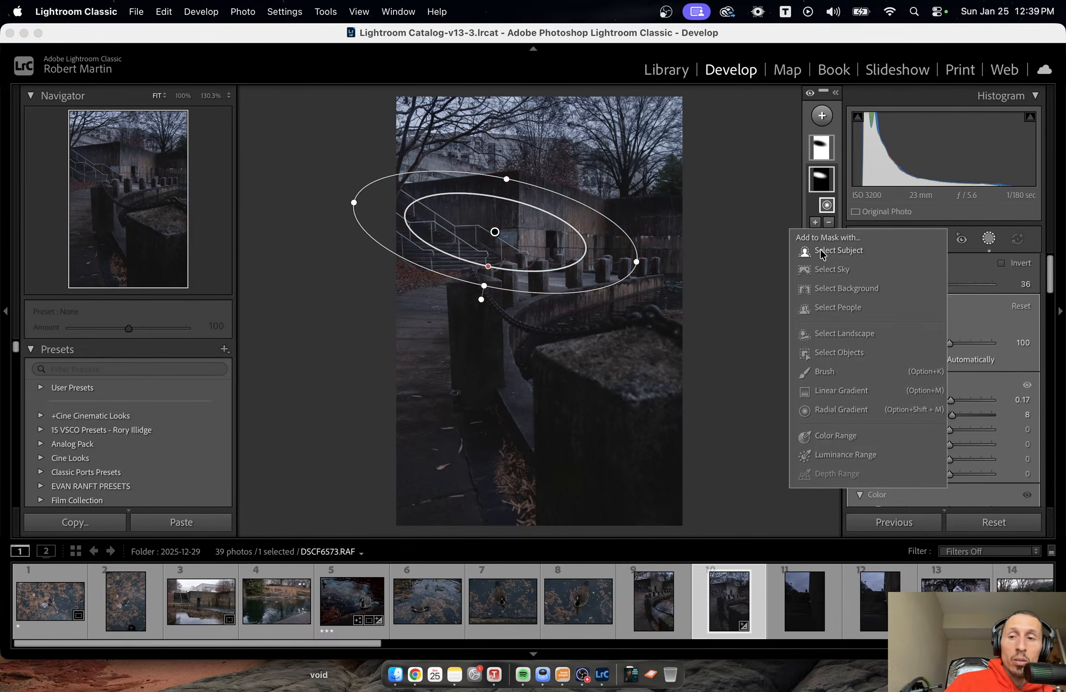
left_click(825, 373)
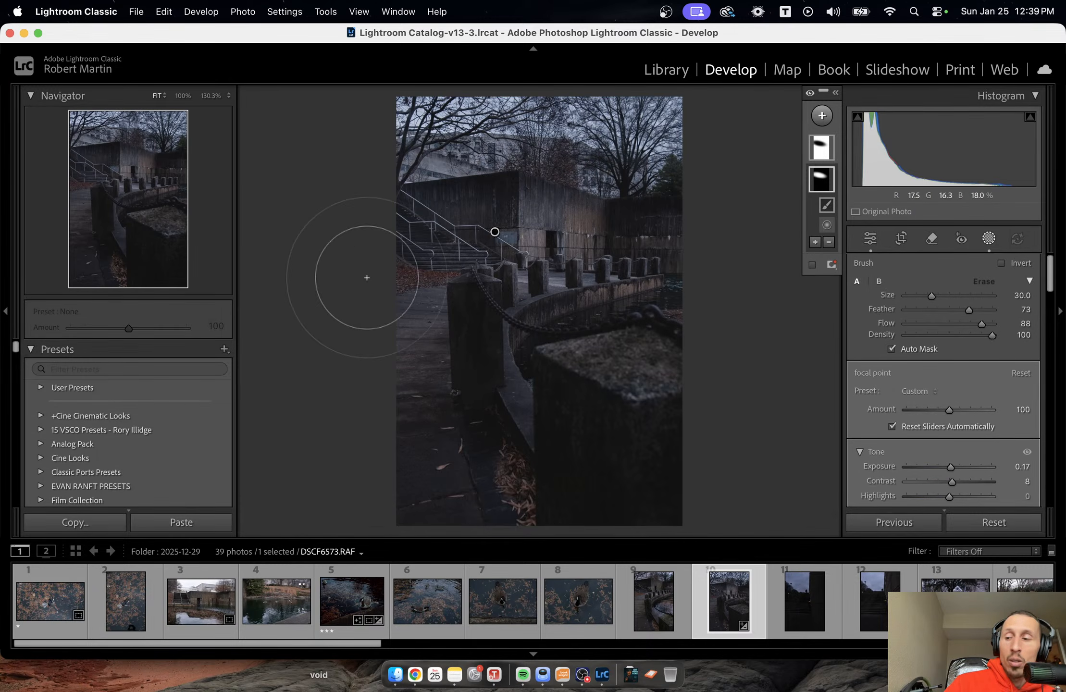
scroll(357, 275, "down", 10)
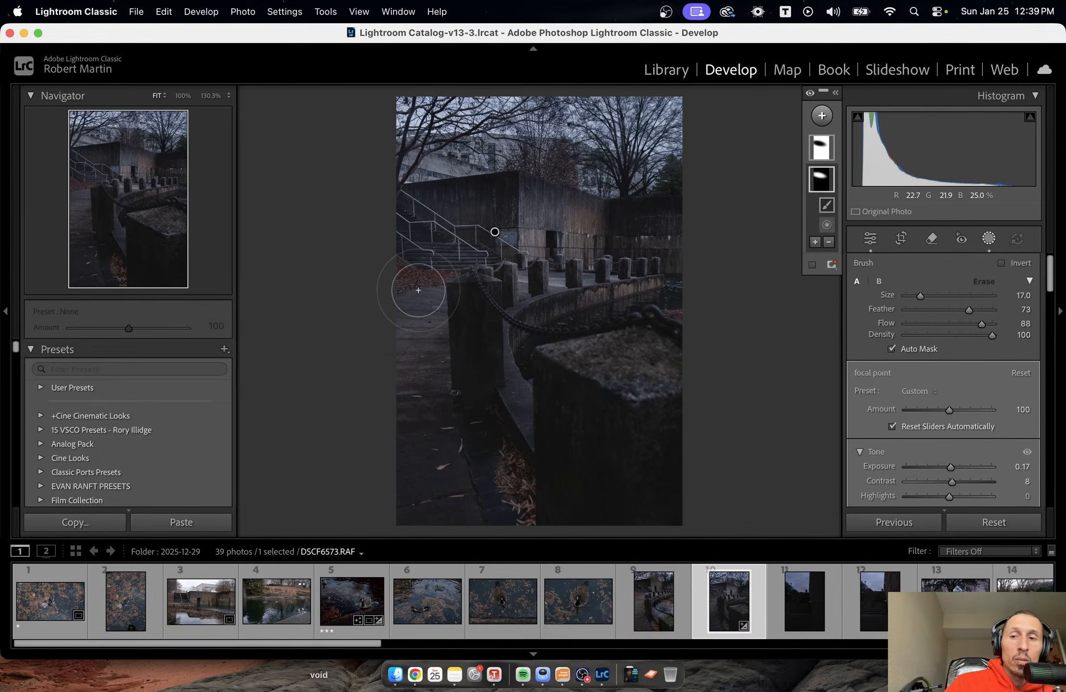
scroll(429, 291, "down", 2)
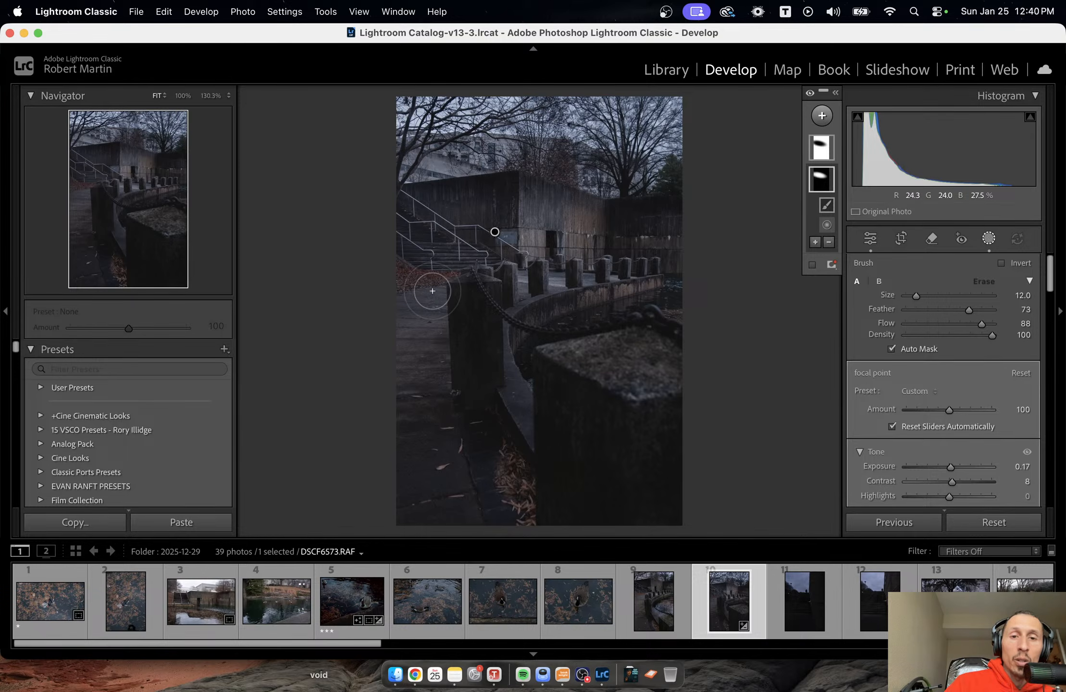
mouse_move(431, 291)
left_mouse_down()
mouse_move(424, 342)
mouse_move(428, 305)
mouse_move(416, 352)
mouse_move(409, 364)
mouse_move(427, 309)
mouse_move(393, 373)
mouse_move(421, 303)
mouse_move(395, 370)
mouse_move(414, 294)
mouse_move(400, 333)
mouse_move(423, 297)
mouse_move(390, 336)
mouse_move(417, 305)
left_mouse_up()
mouse_move(466, 262)
left_mouse_down()
mouse_move(430, 310)
mouse_move(447, 255)
mouse_move(429, 295)
mouse_move(427, 265)
mouse_move(417, 287)
left_mouse_up()
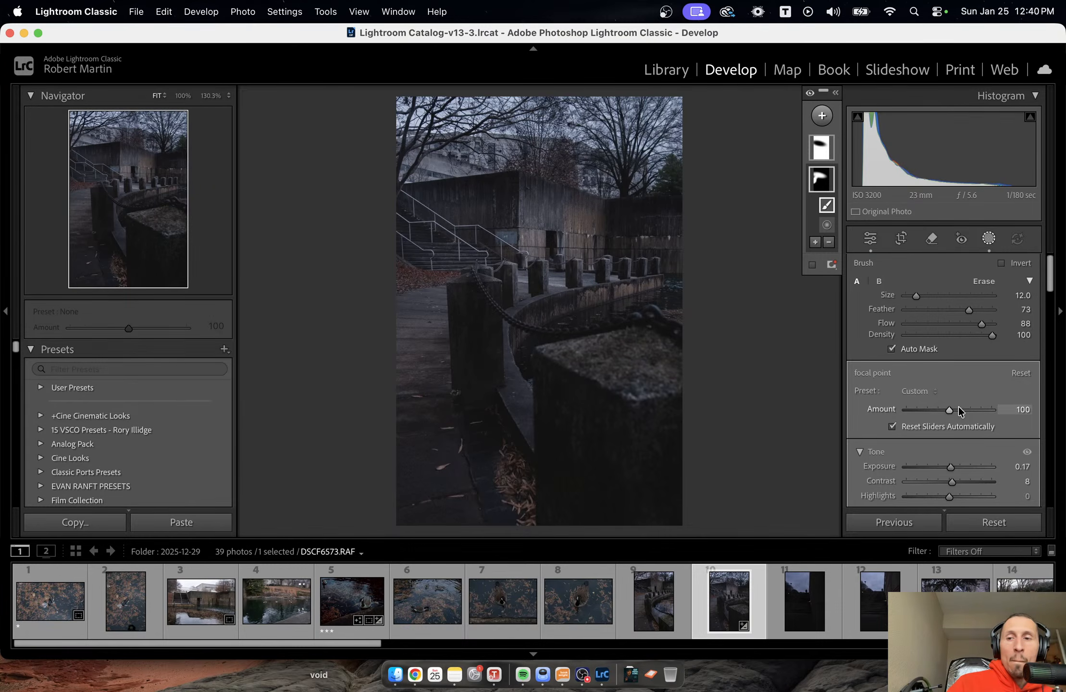
mouse_move(950, 409)
left_mouse_down()
mouse_move(884, 409)
mouse_move(952, 411)
left_mouse_up()
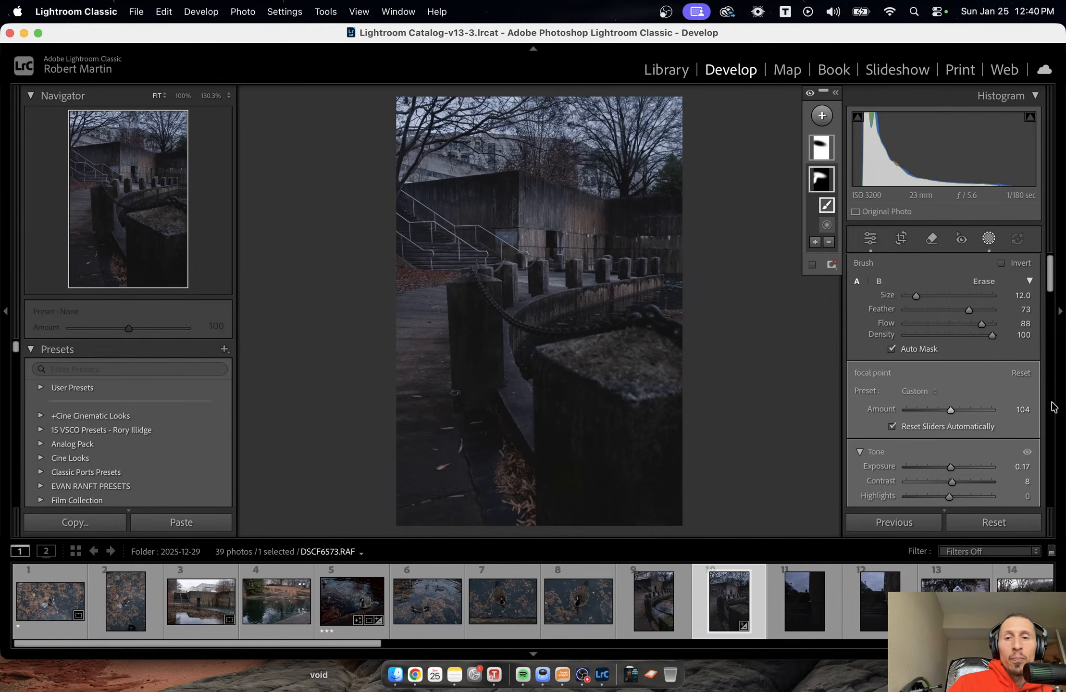
Subtract the walkway below the stairs from the inverted mask using a brush of size 16 and flow 27, and close masking.
left_click(821, 148)
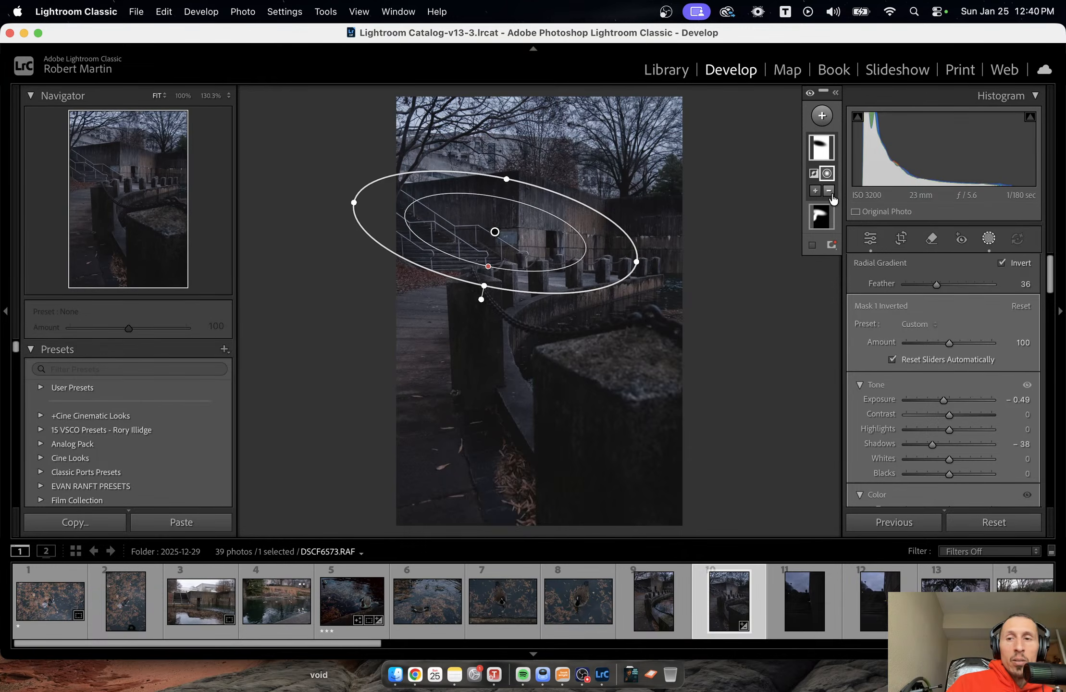
left_click(829, 191)
left_click(845, 347)
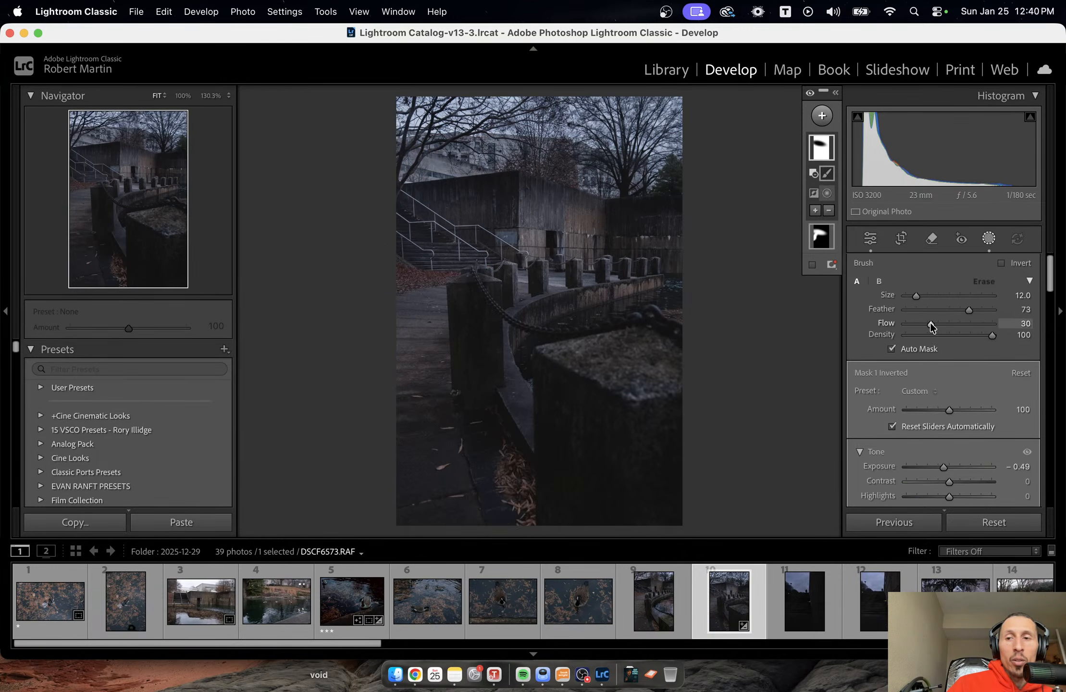
left_click_drag(932, 327, 928, 327)
scroll(426, 306, "up", 4)
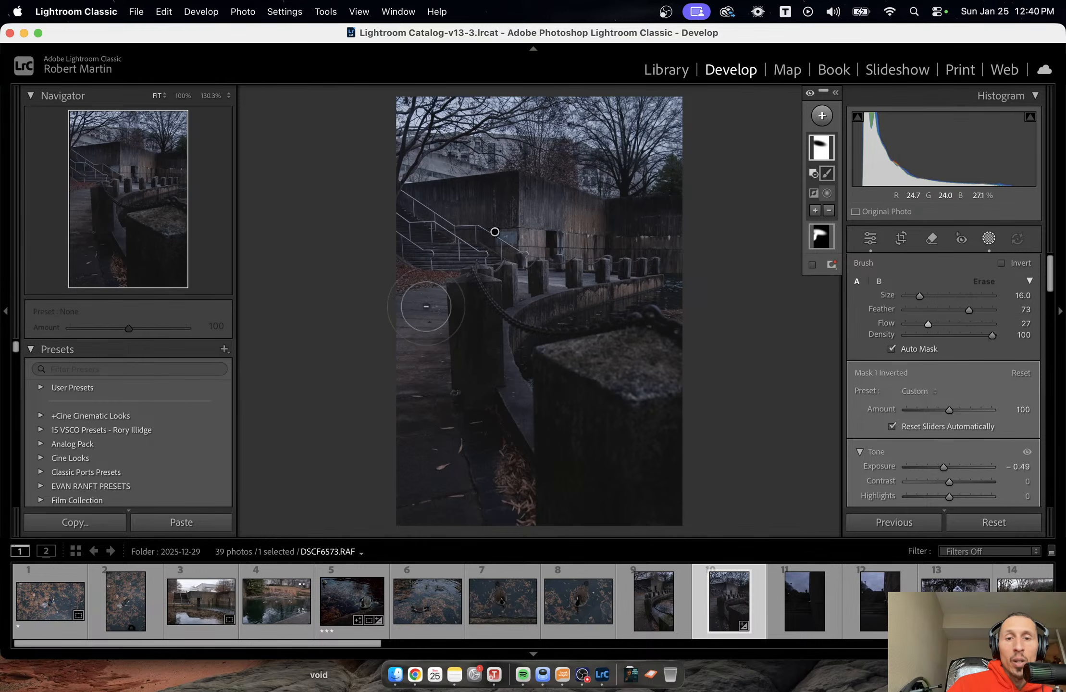
mouse_move(426, 307)
left_mouse_down()
mouse_move(406, 335)
mouse_move(436, 277)
mouse_move(412, 314)
left_mouse_up()
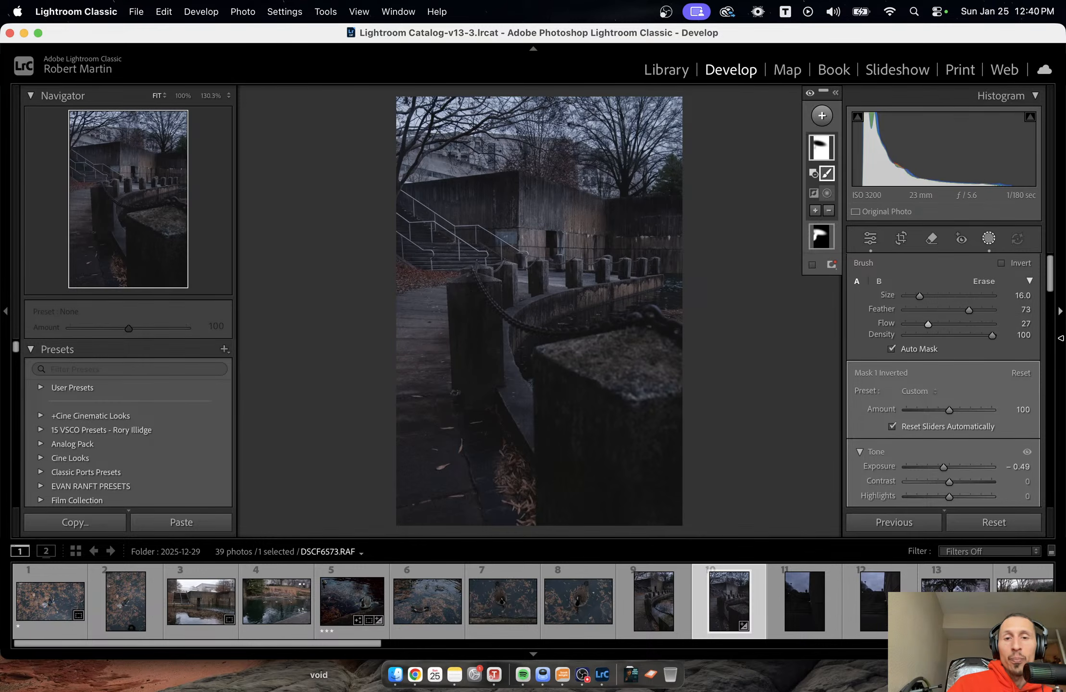
key("Escape")
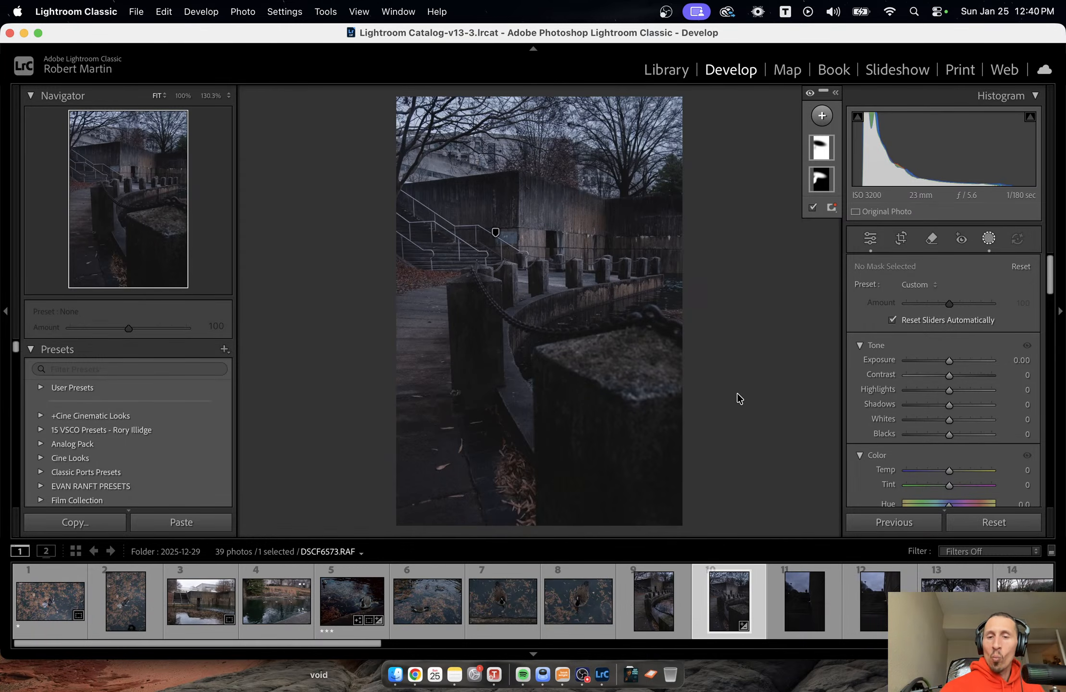
key("shift+w")
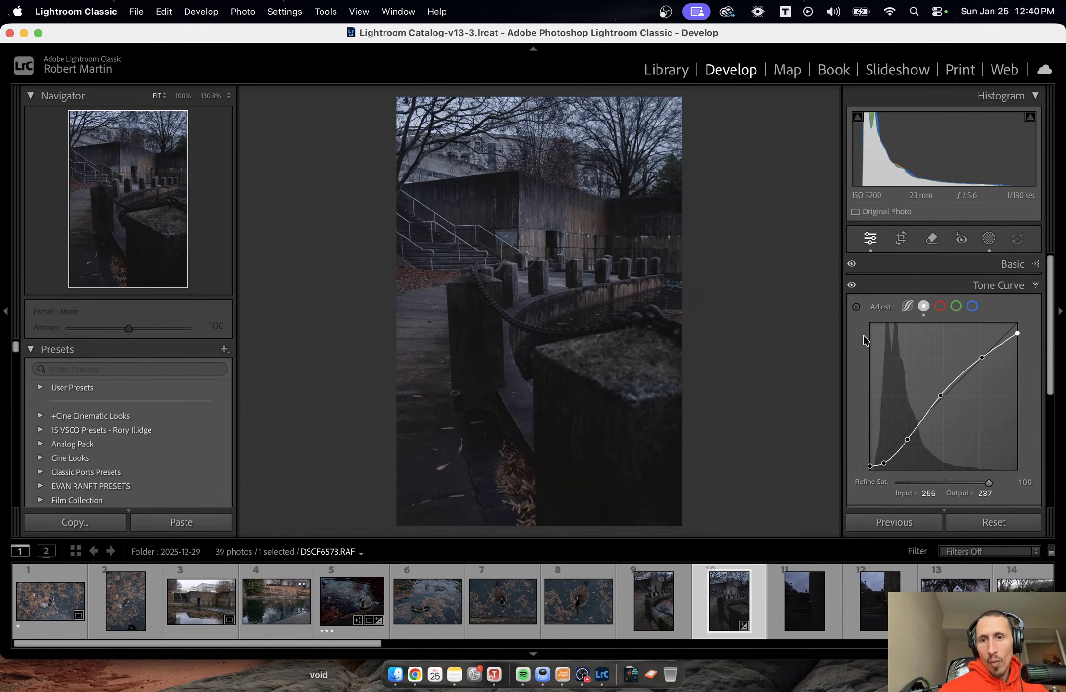
Add shadow, midtone and highlight points to the red tone curve, lower the midtone to input 129, output 120, and compare before and after.
left_click(940, 307)
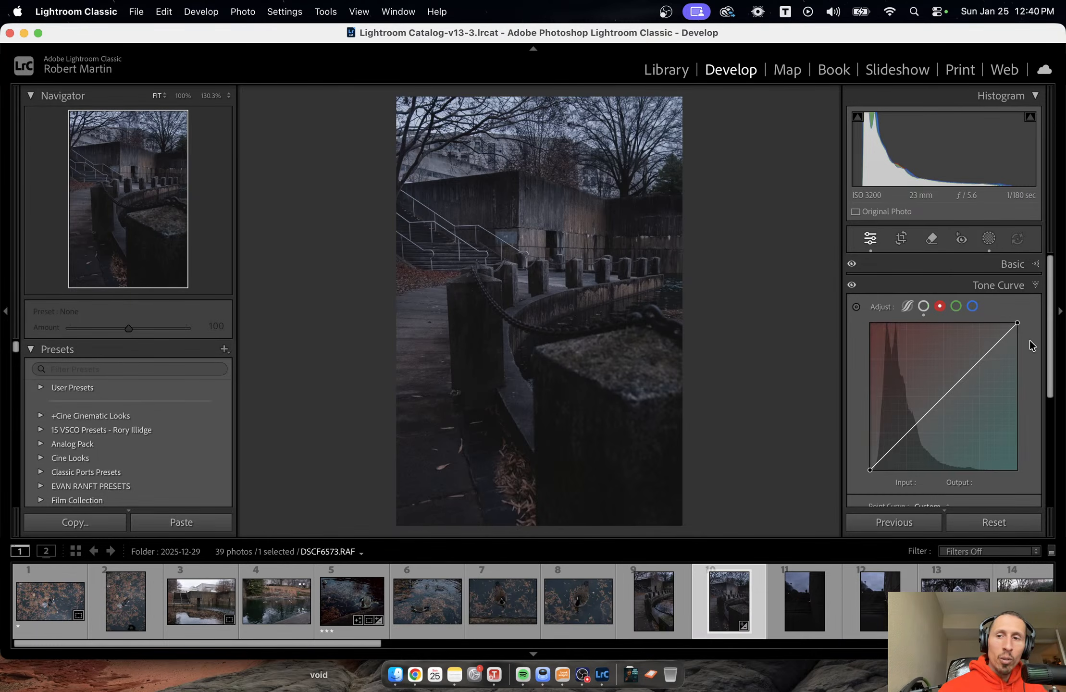
left_click(905, 434)
left_click(943, 397)
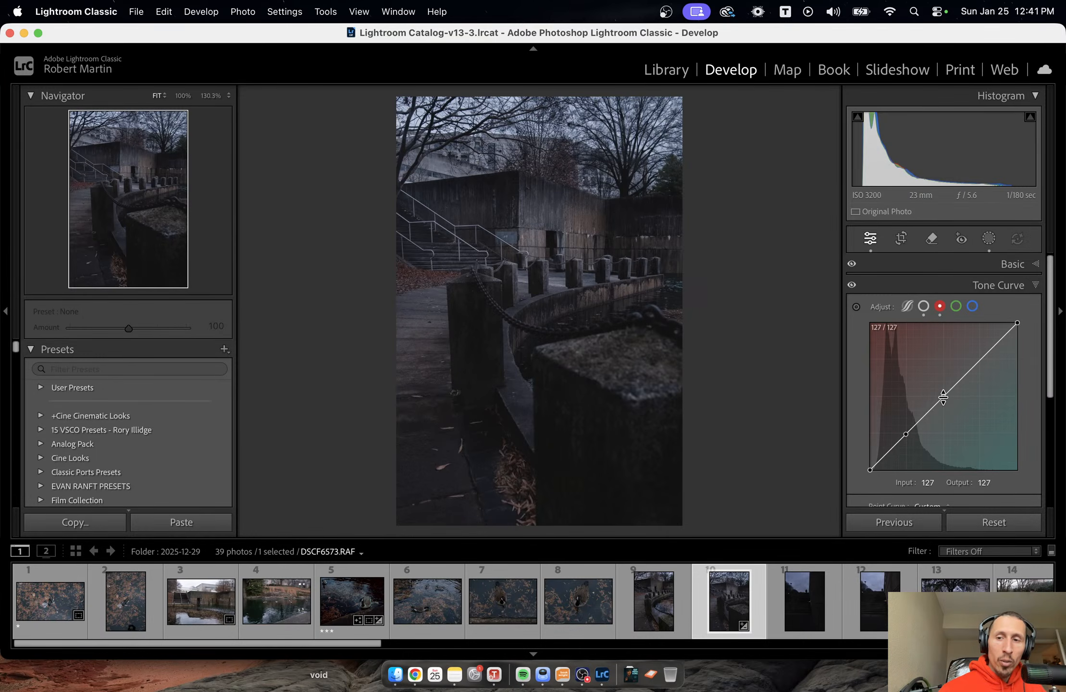
left_click(981, 359)
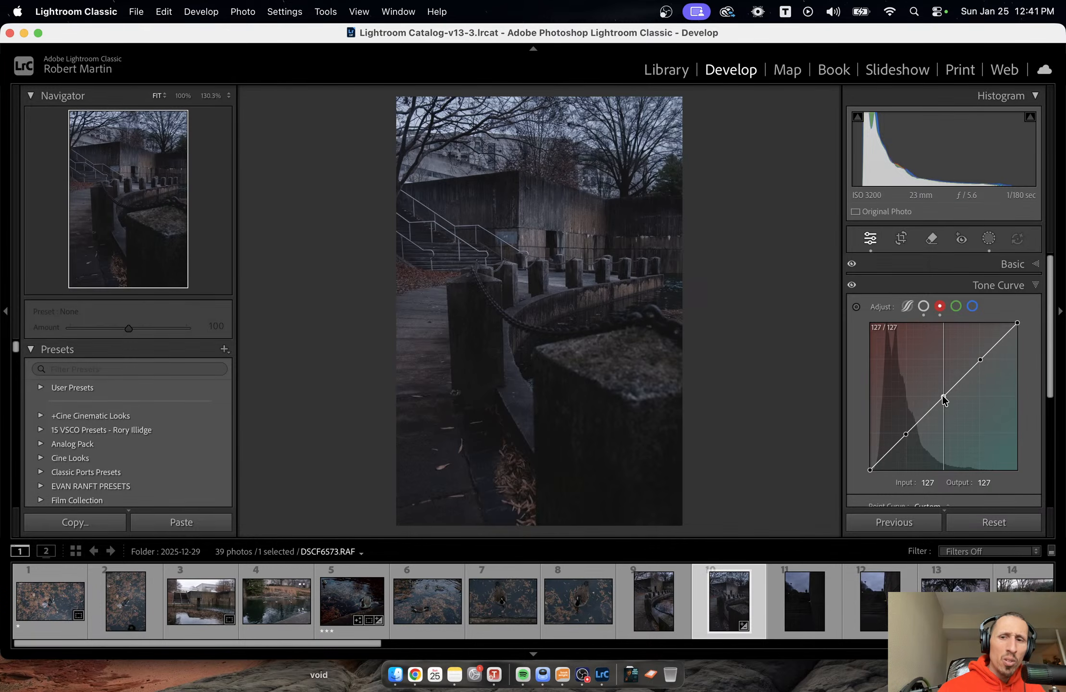
left_click_drag(943, 397, 943, 399)
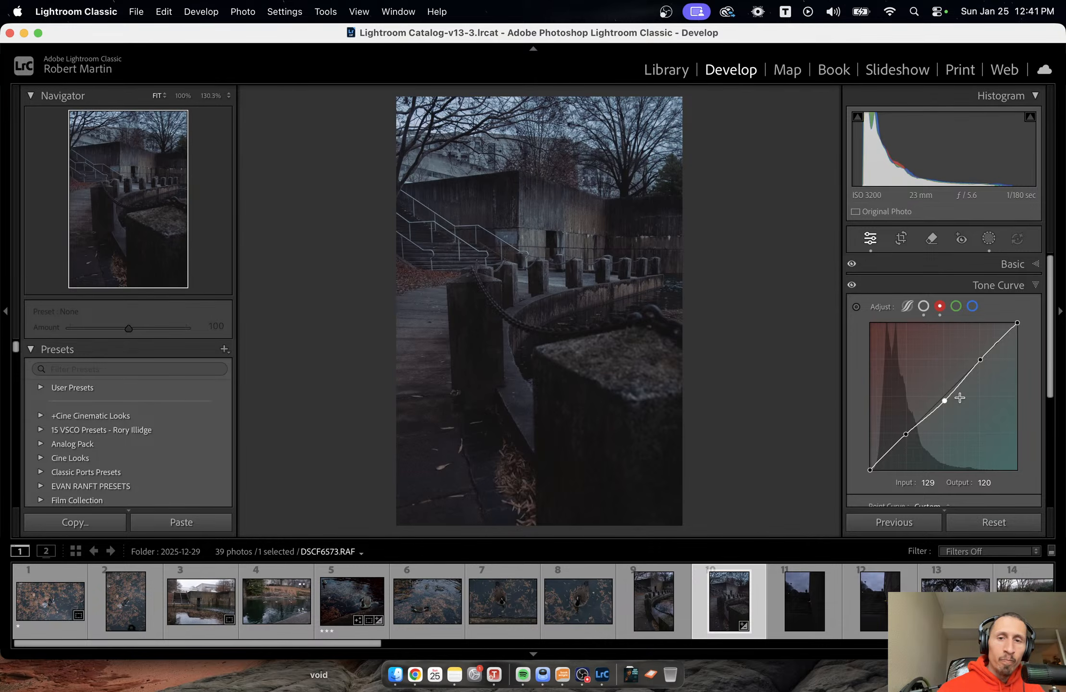
key("backslash")
key("backslash")
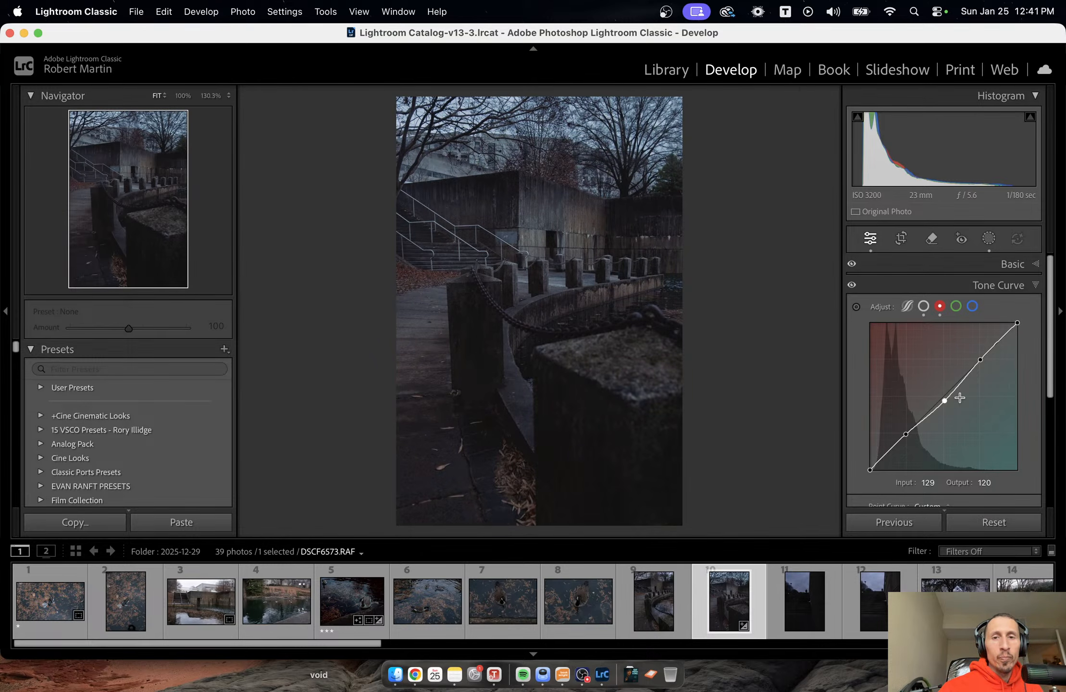
key("backslash")
key("backslash")
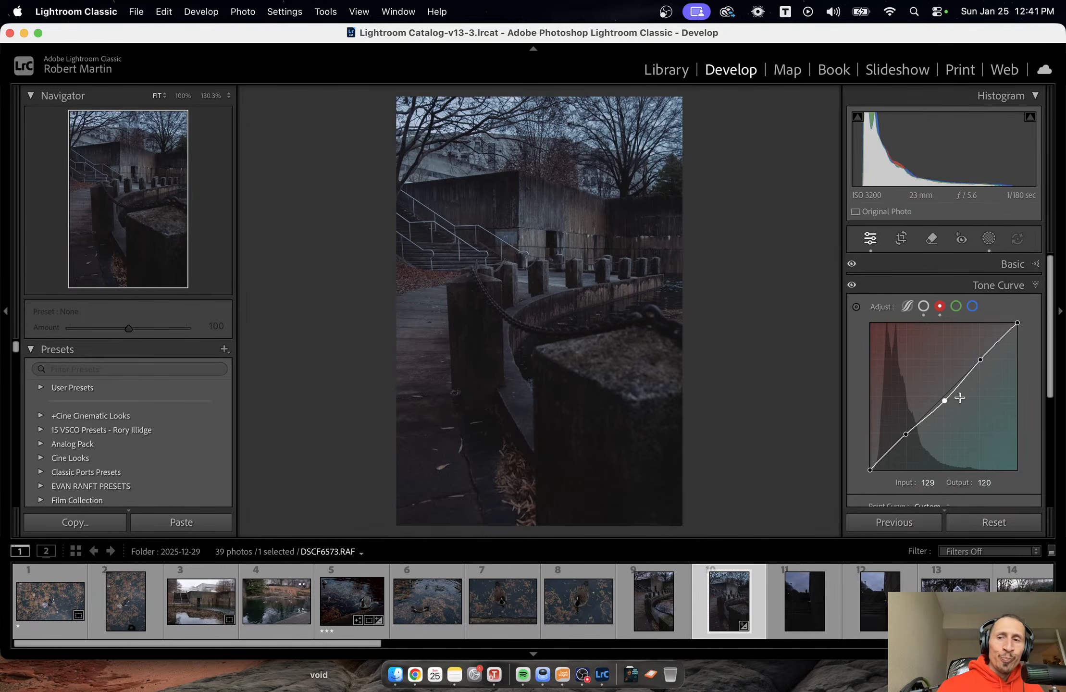
Try a blue tone curve with the shadow point at input 59, output 62 and highlight at 197, output 177, and flatten it again.
left_click(972, 306)
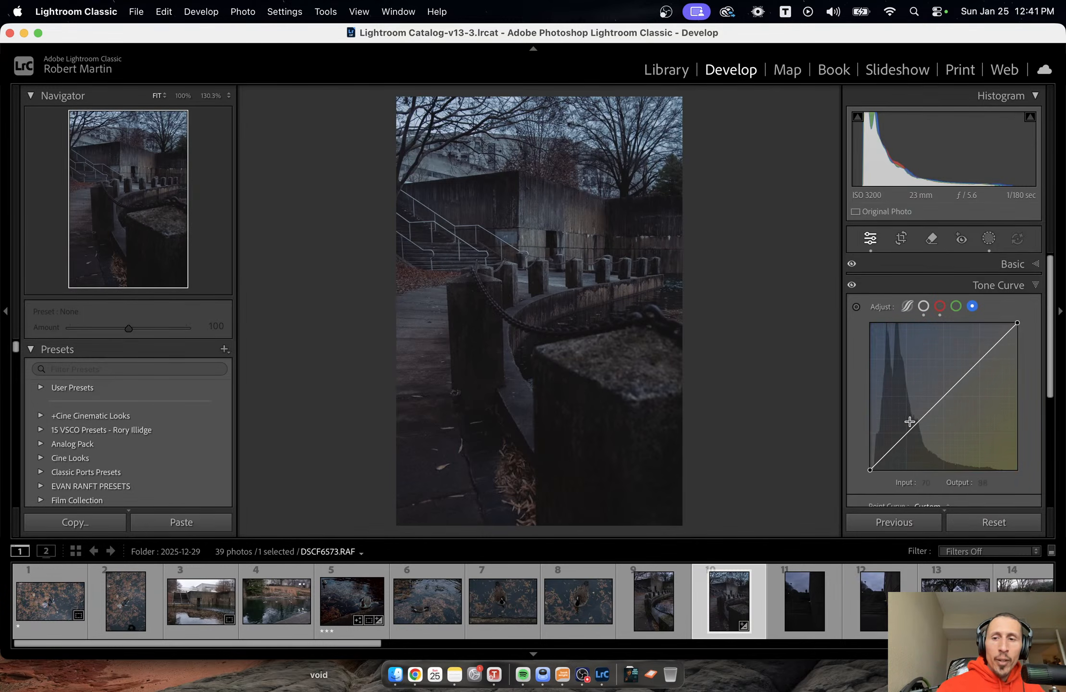
left_click(904, 436)
left_click(943, 397)
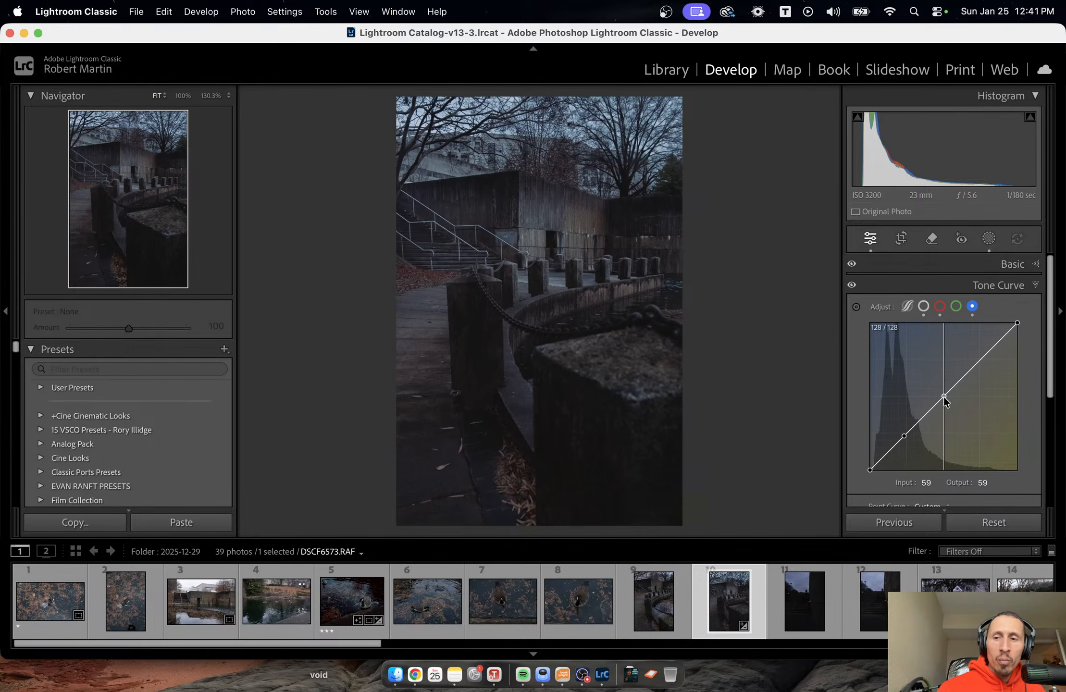
left_click(980, 359)
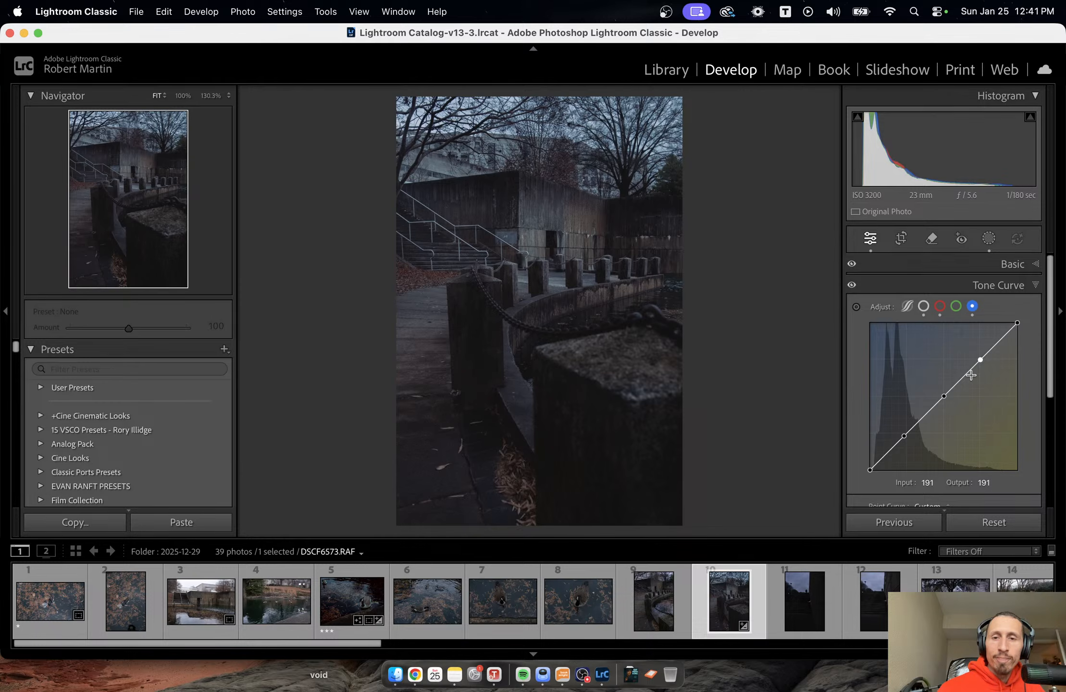
left_click_drag(904, 436, 905, 437)
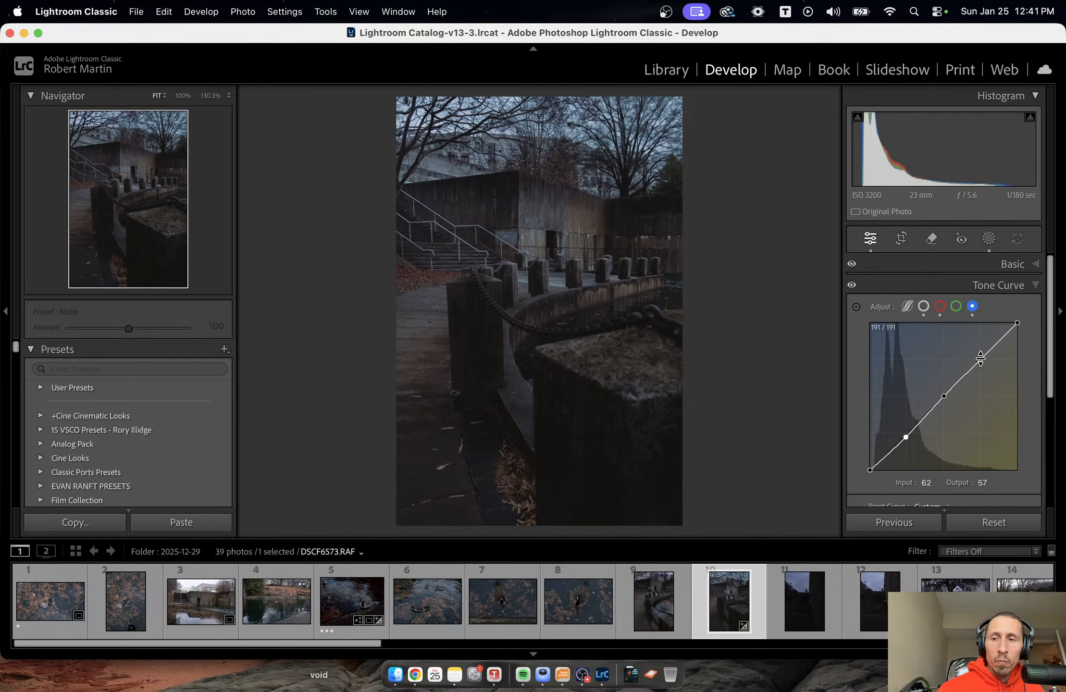
mouse_move(980, 359)
left_mouse_down()
mouse_move(973, 353)
mouse_move(983, 366)
left_mouse_up()
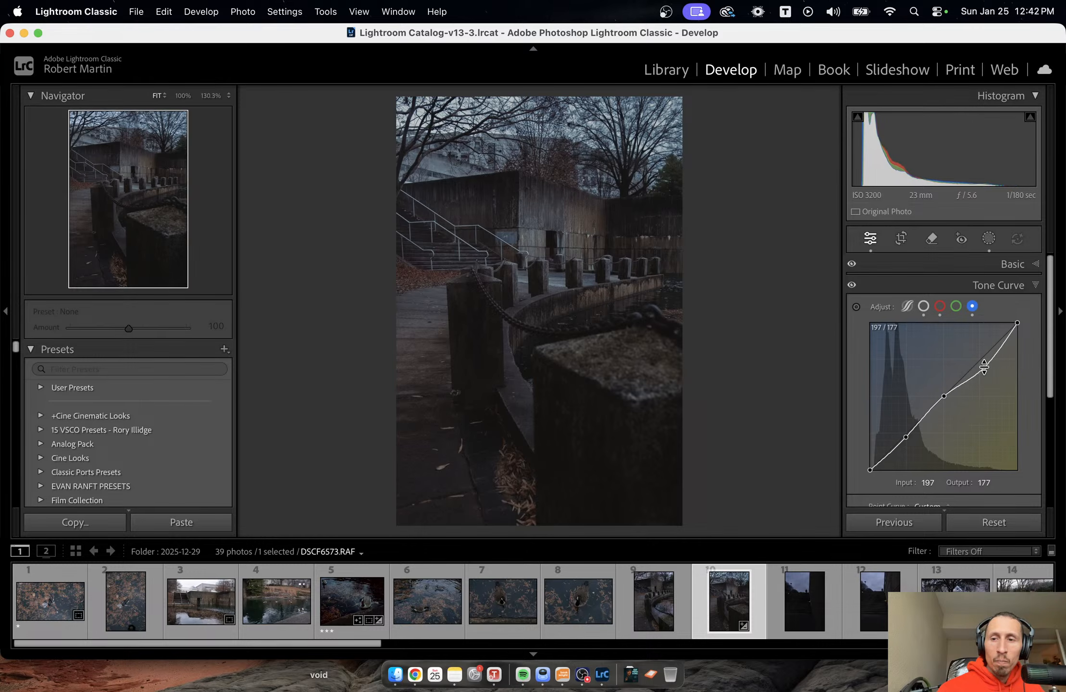
left_click_drag(906, 437, 903, 434)
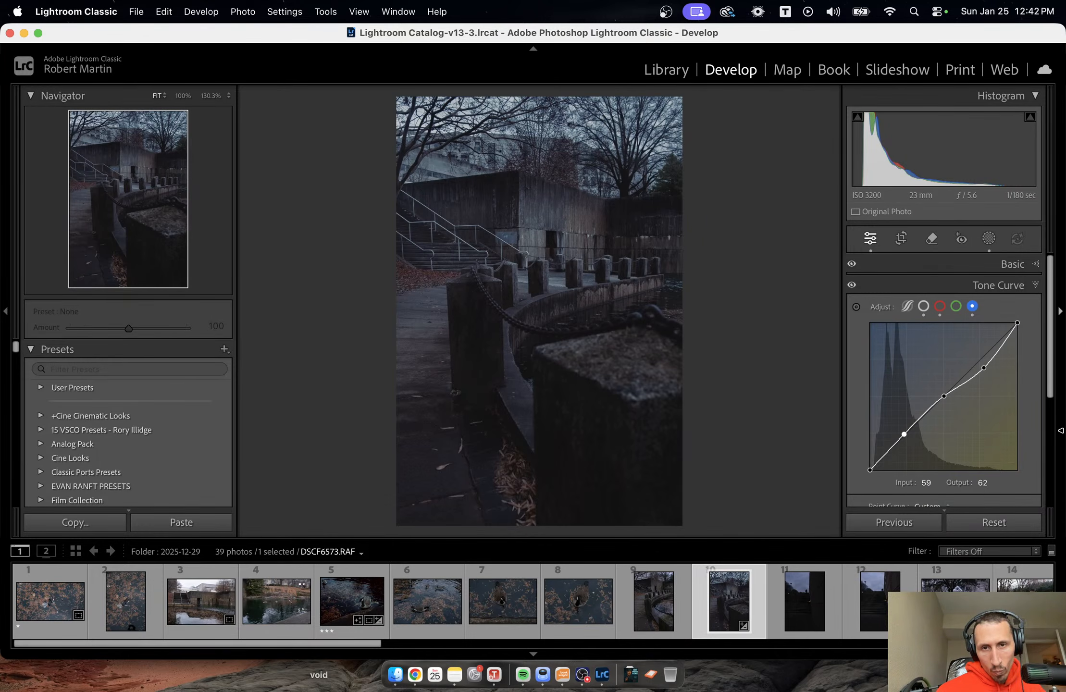
right_click(956, 423)
left_click(963, 428)
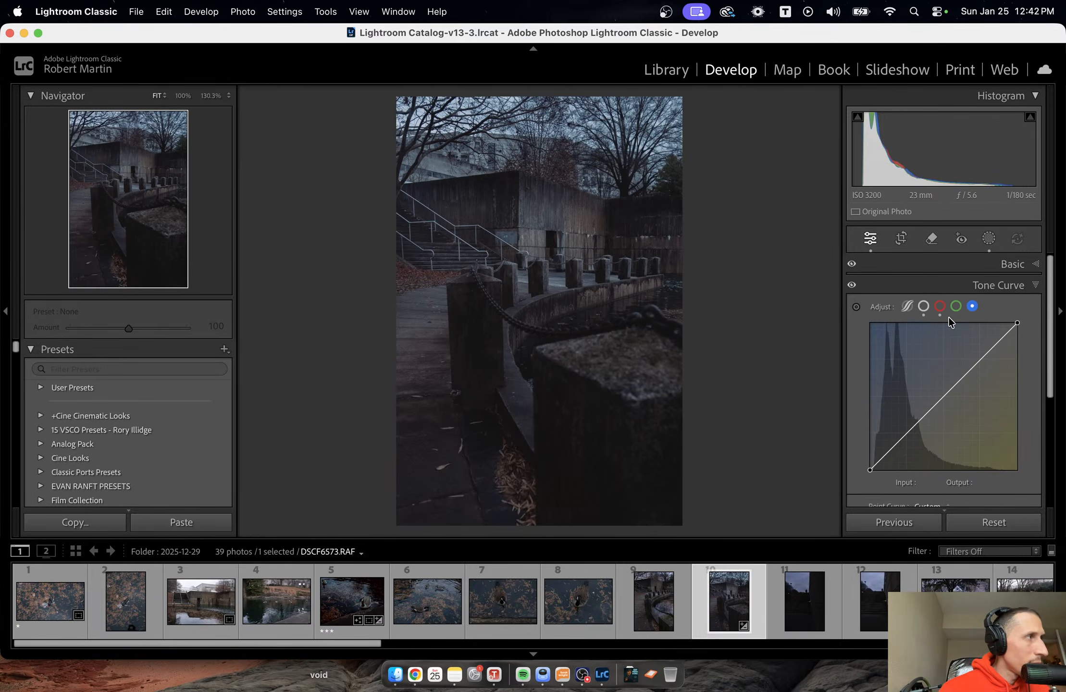
Switch from the tone curve to Color Grading and tint the shadows with hue 213 and saturation 11.
left_click(1029, 288)
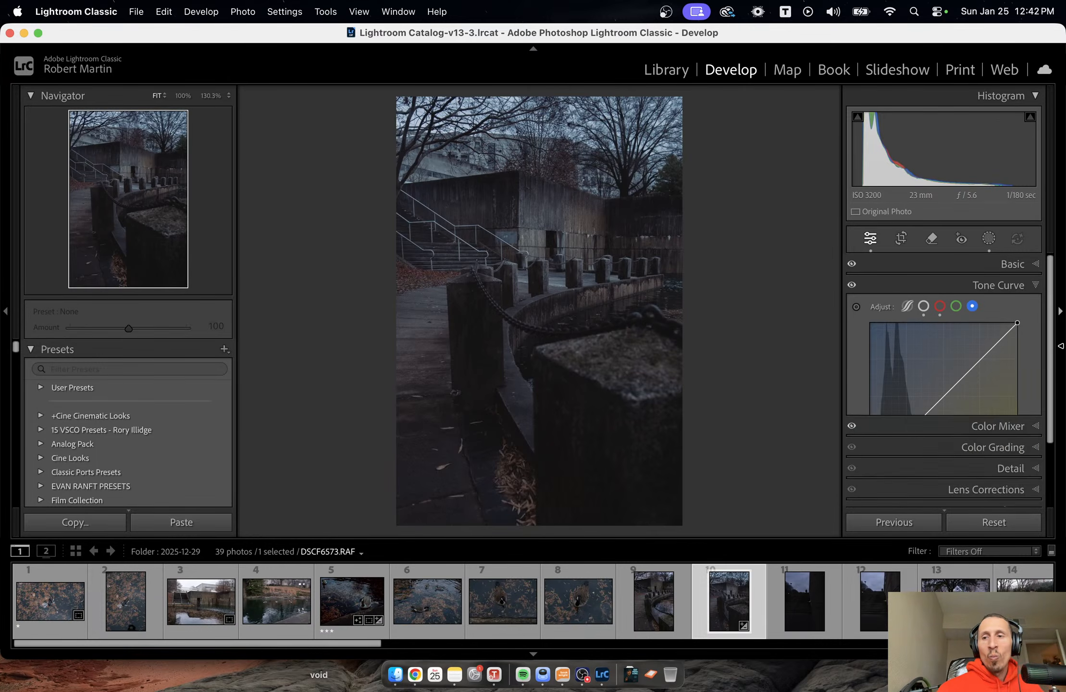
left_click(1028, 327)
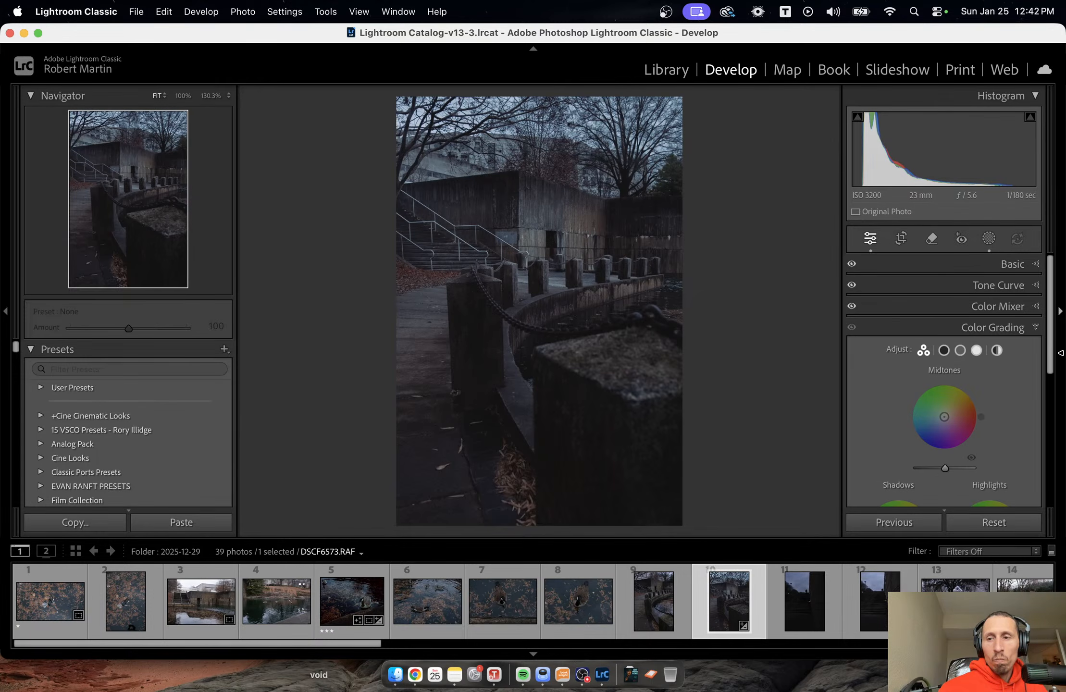
scroll(966, 389, "down", 1)
scroll(966, 389, "down", 1)
left_click(960, 291)
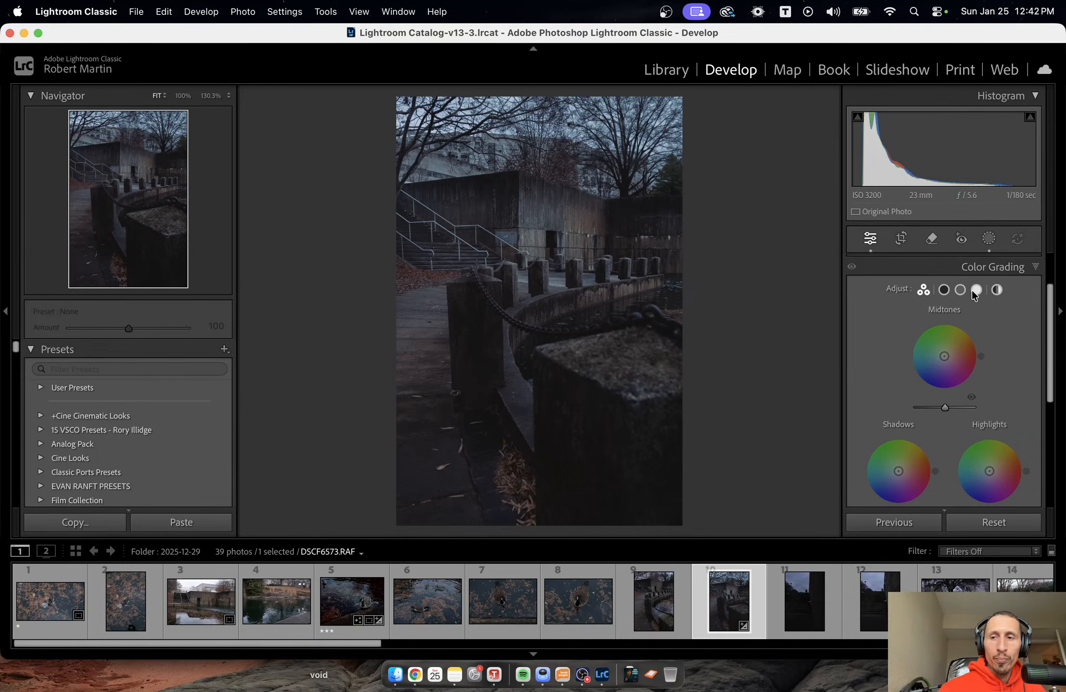
left_click(943, 289)
scroll(984, 364, "down", 1)
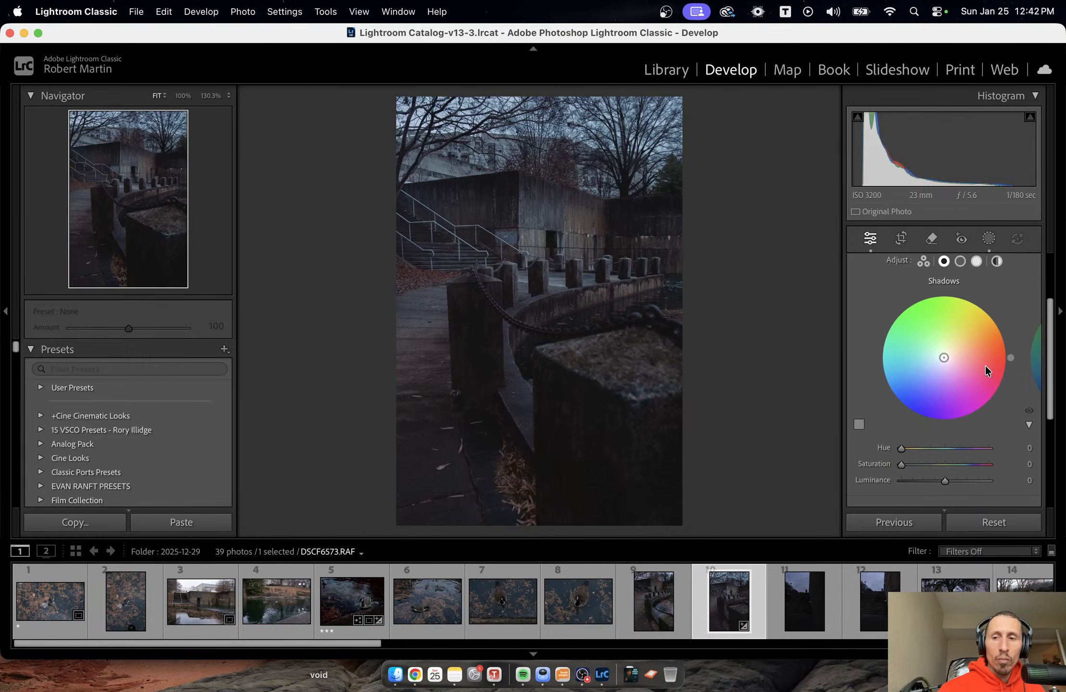
left_click_drag(900, 449, 953, 458)
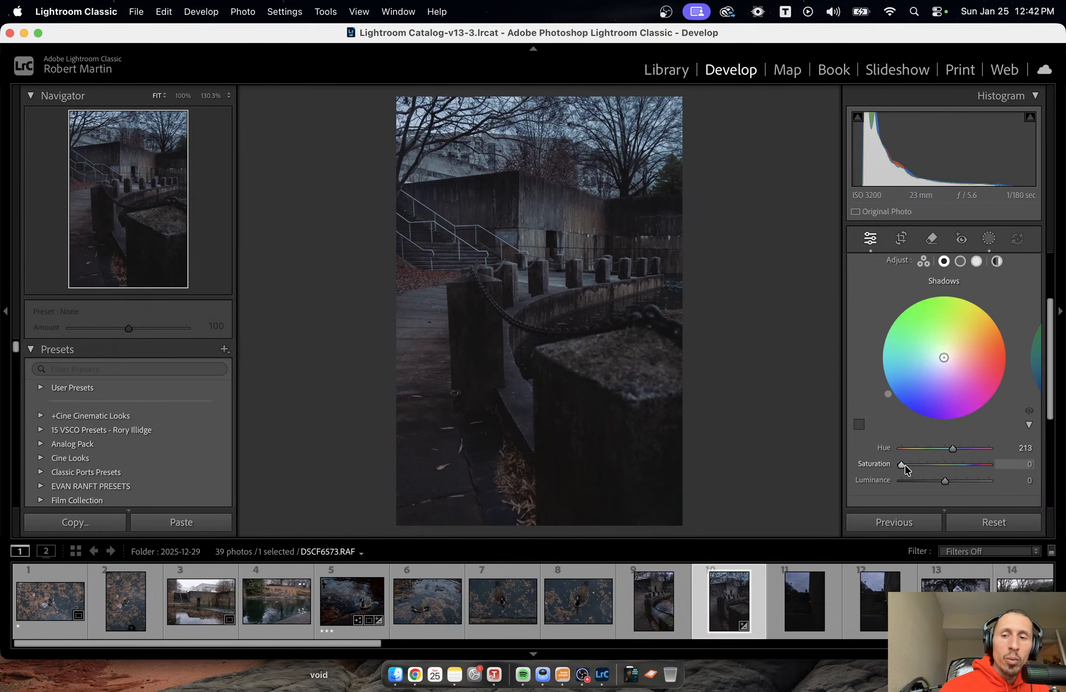
left_click_drag(903, 462, 912, 462)
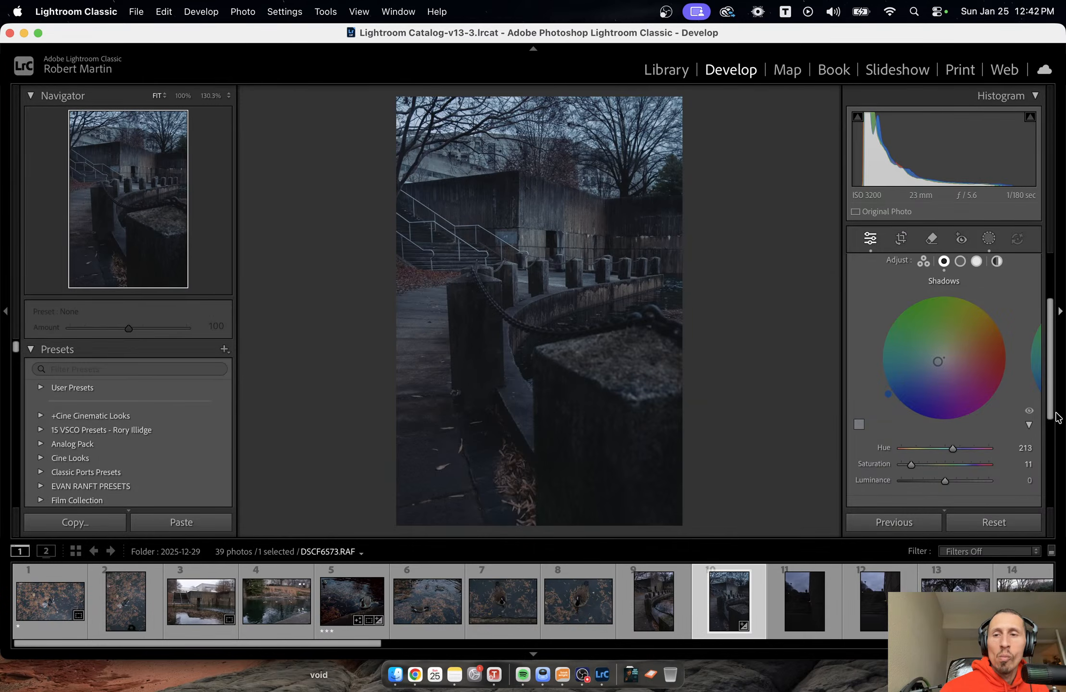
Tint the Color Grading highlights green with hue 120 and saturation 51.
left_click(960, 262)
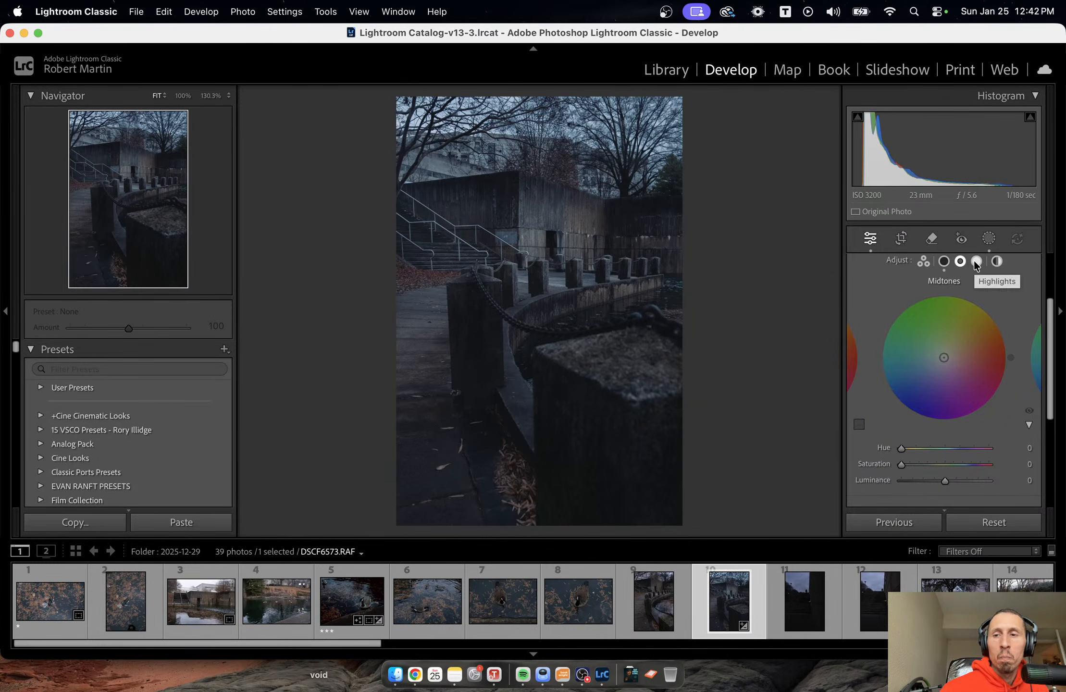
left_click(976, 262)
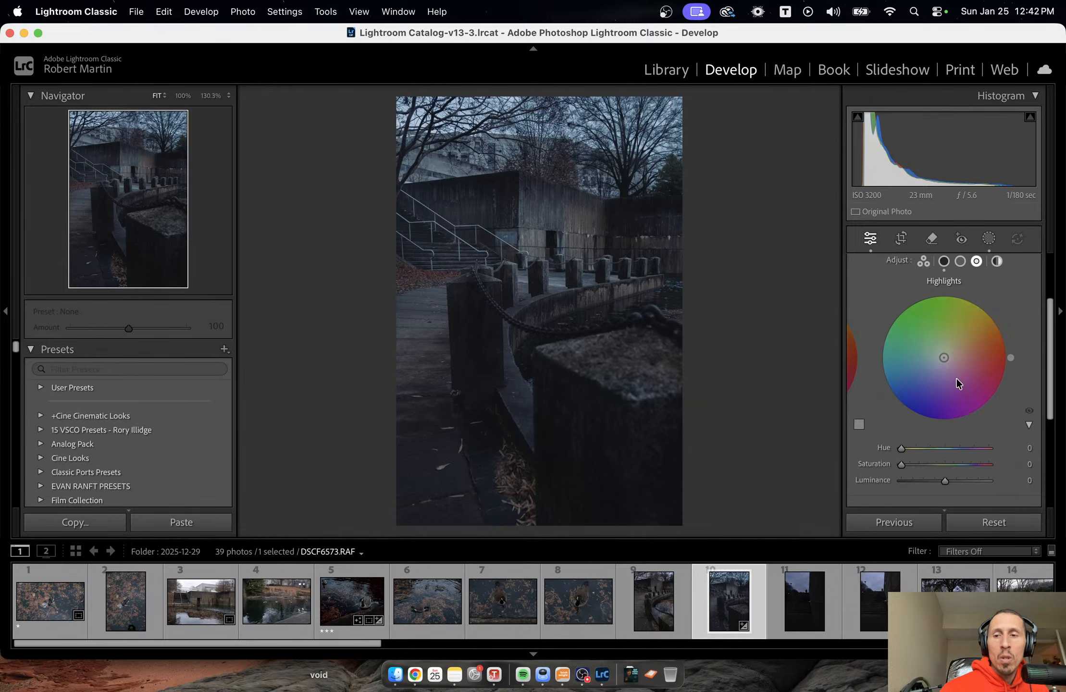
mouse_move(902, 448)
left_mouse_down()
mouse_move(921, 452)
mouse_move(905, 466)
mouse_move(960, 469)
mouse_move(917, 468)
mouse_move(945, 468)
mouse_move(926, 450)
left_mouse_up()
left_click(944, 261)
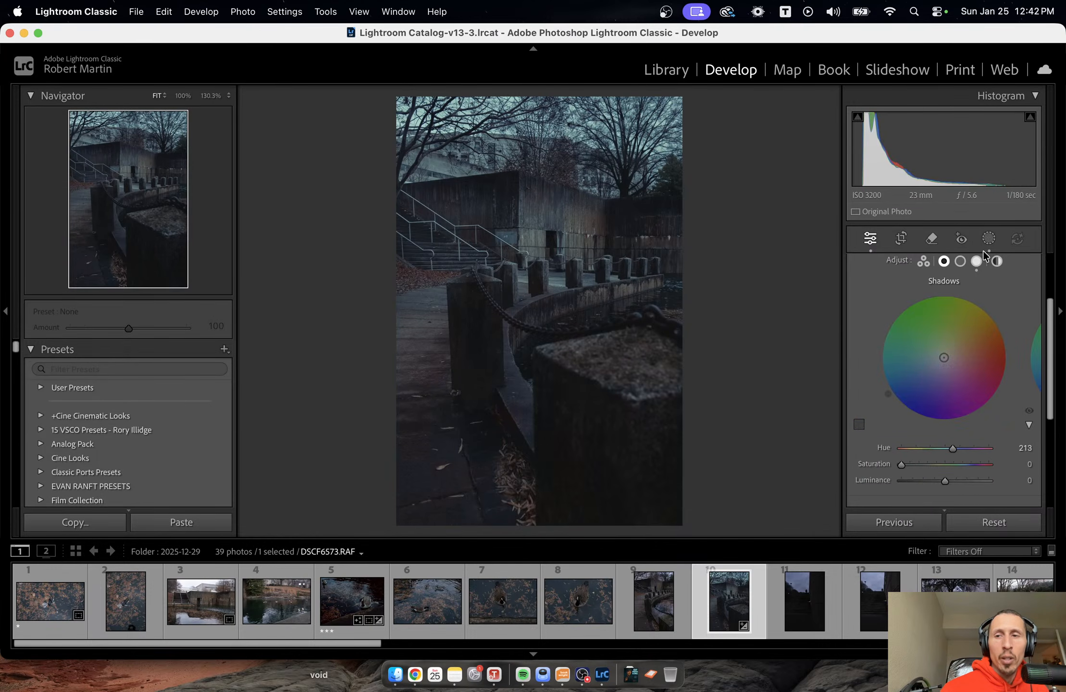
left_click(976, 261)
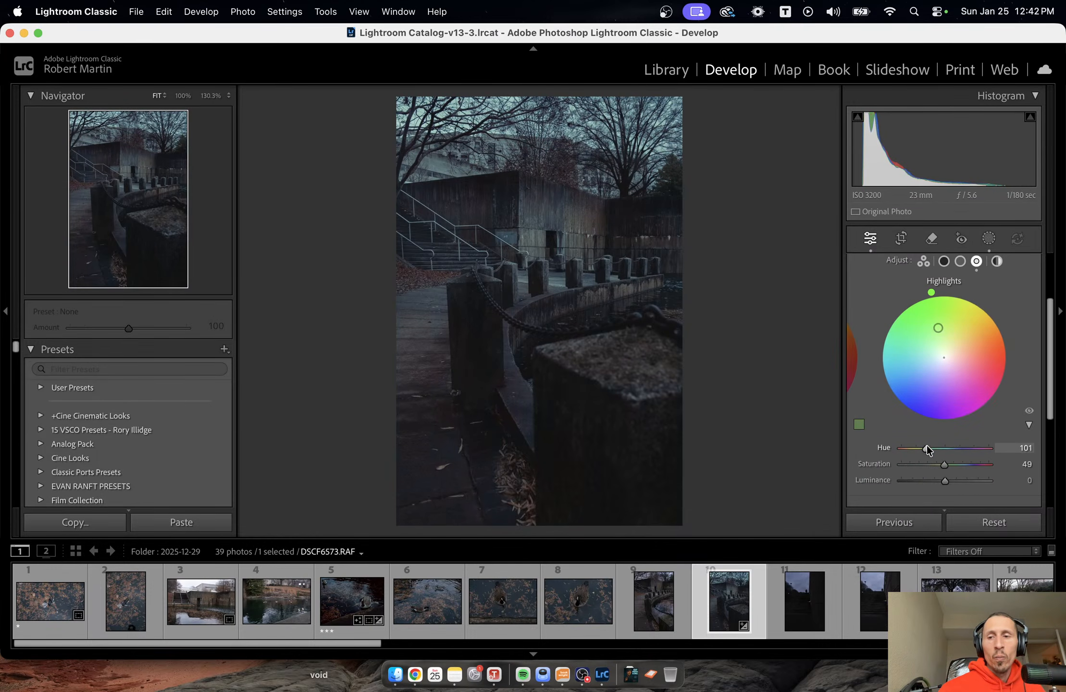
left_click_drag(927, 444, 940, 450)
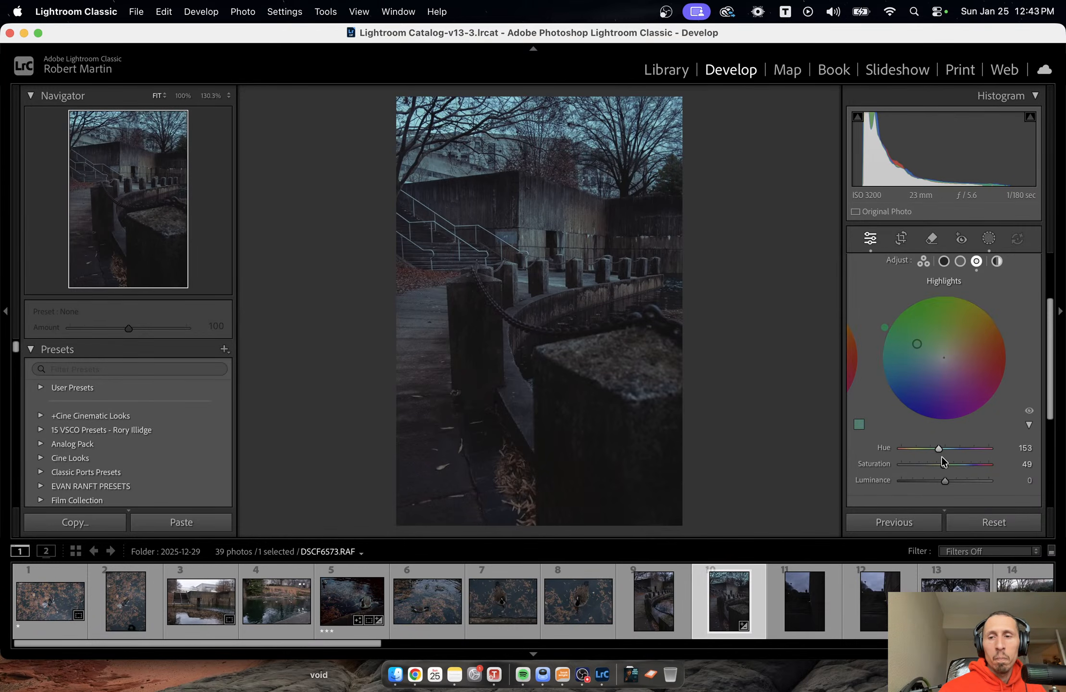
left_click_drag(943, 450, 933, 450)
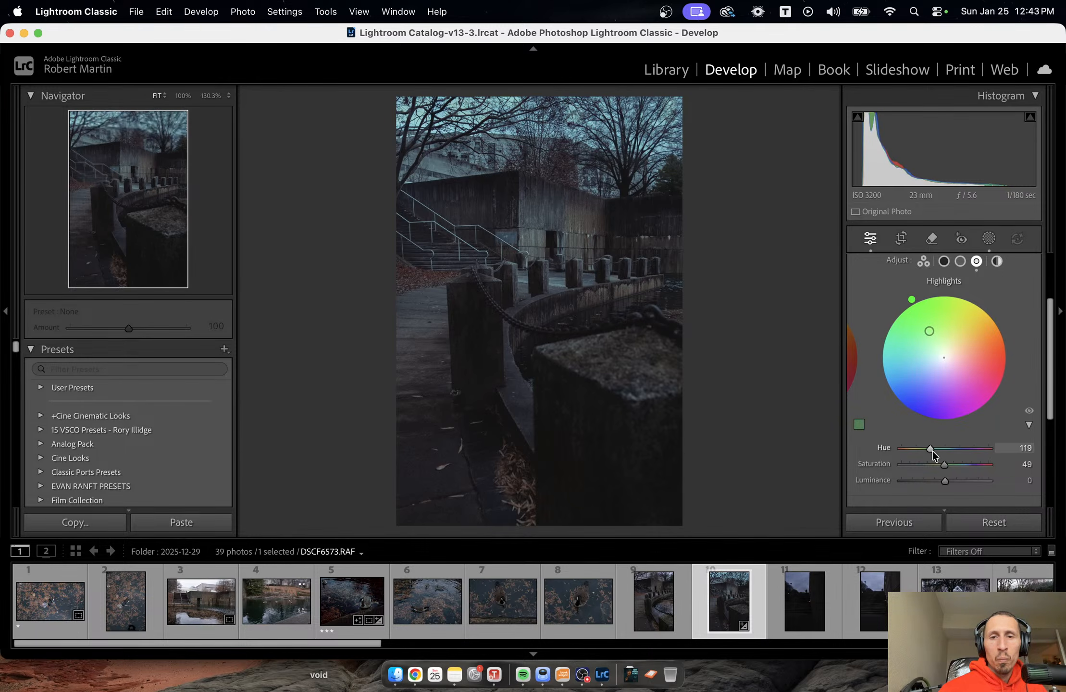
mouse_move(931, 450)
left_mouse_down()
mouse_move(955, 467)
mouse_move(945, 466)
left_mouse_up()
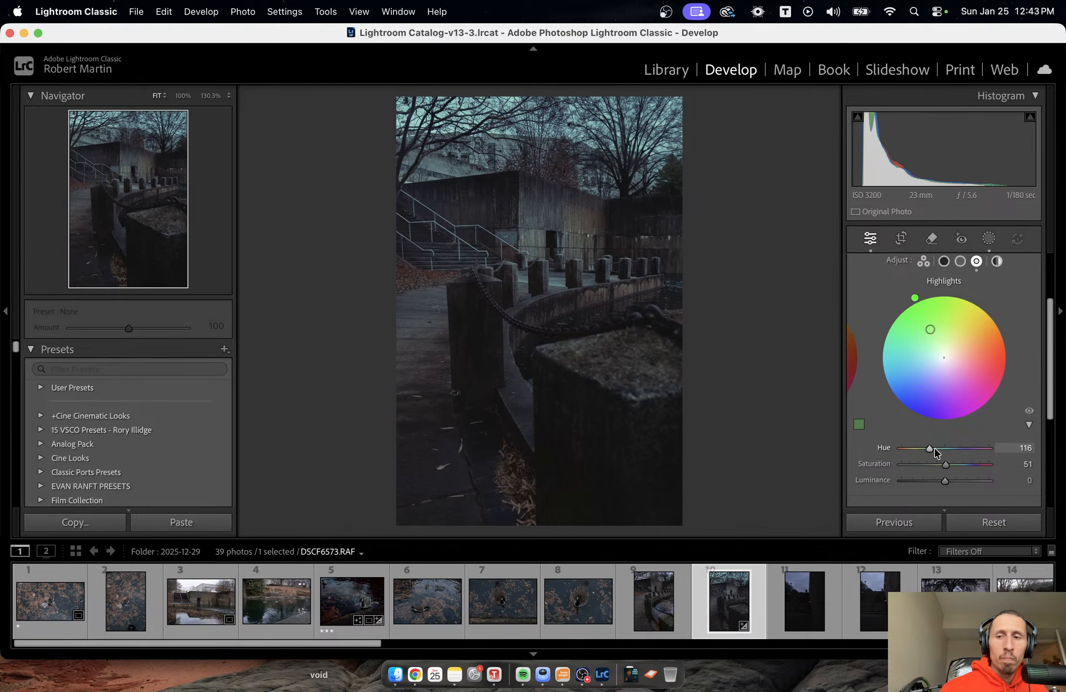
Set the Color Grading midtones to hue 33, saturation 4 and the shadows to hue 0, saturation 4.
left_click(960, 261)
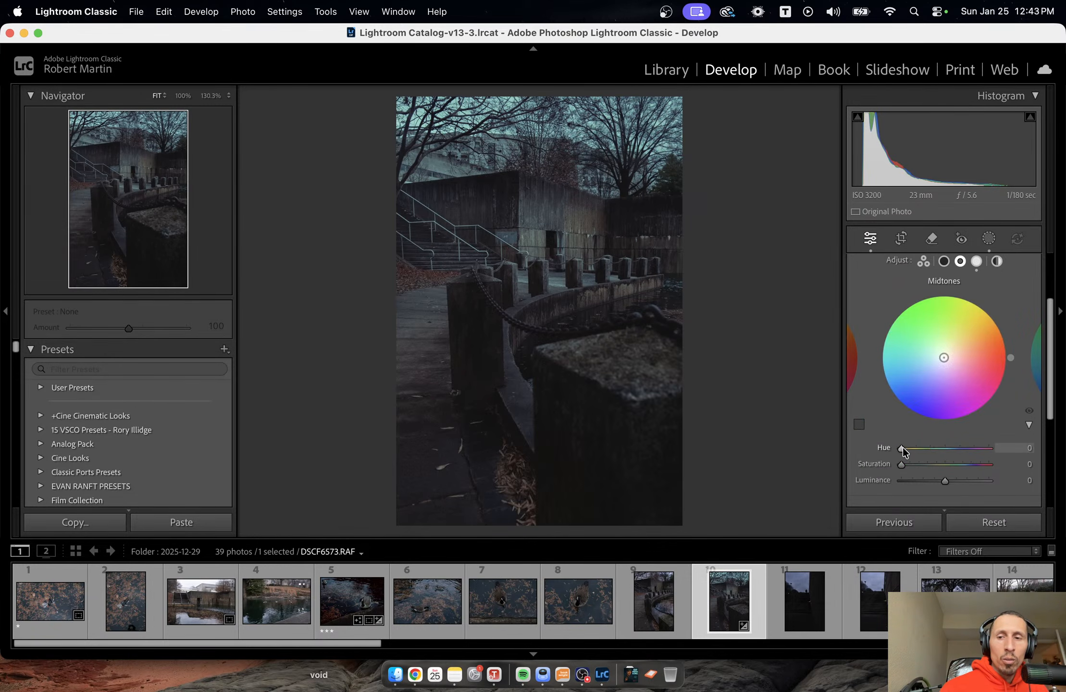
mouse_move(903, 448)
left_mouse_down()
mouse_move(956, 462)
mouse_move(909, 465)
mouse_move(908, 447)
left_mouse_up()
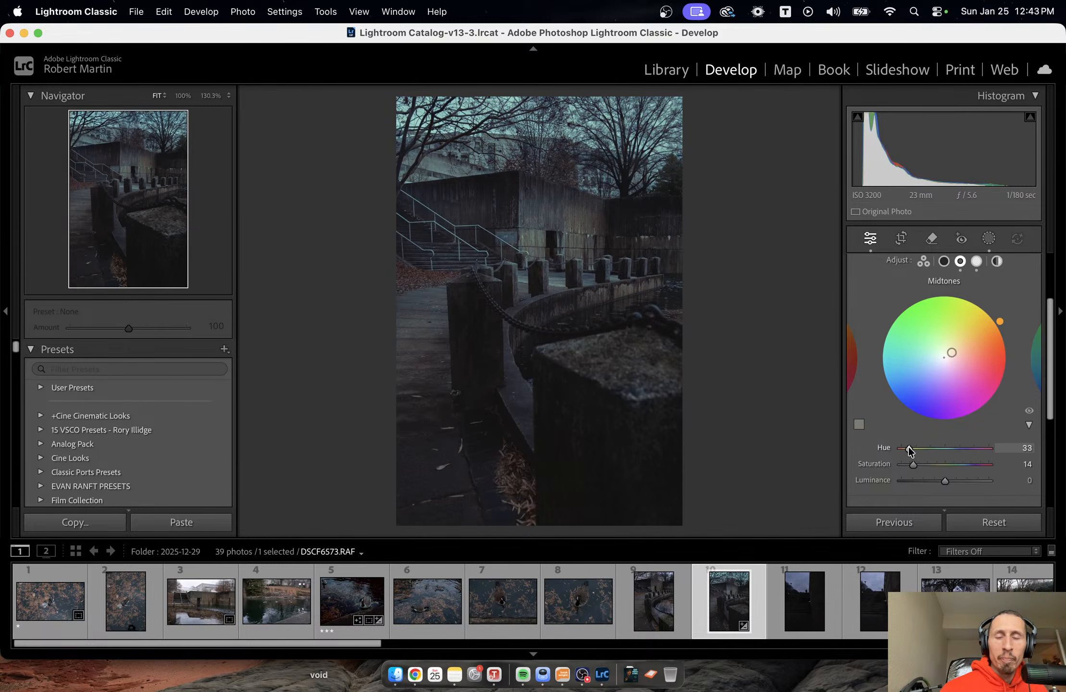
left_click_drag(913, 462, 905, 464)
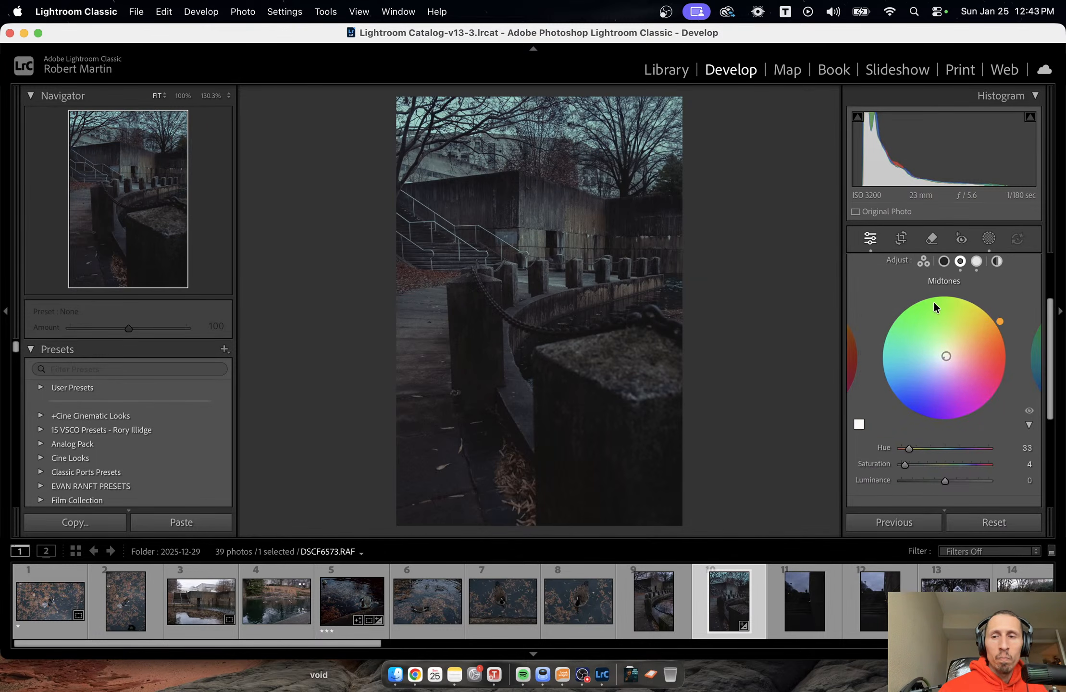
left_click(944, 261)
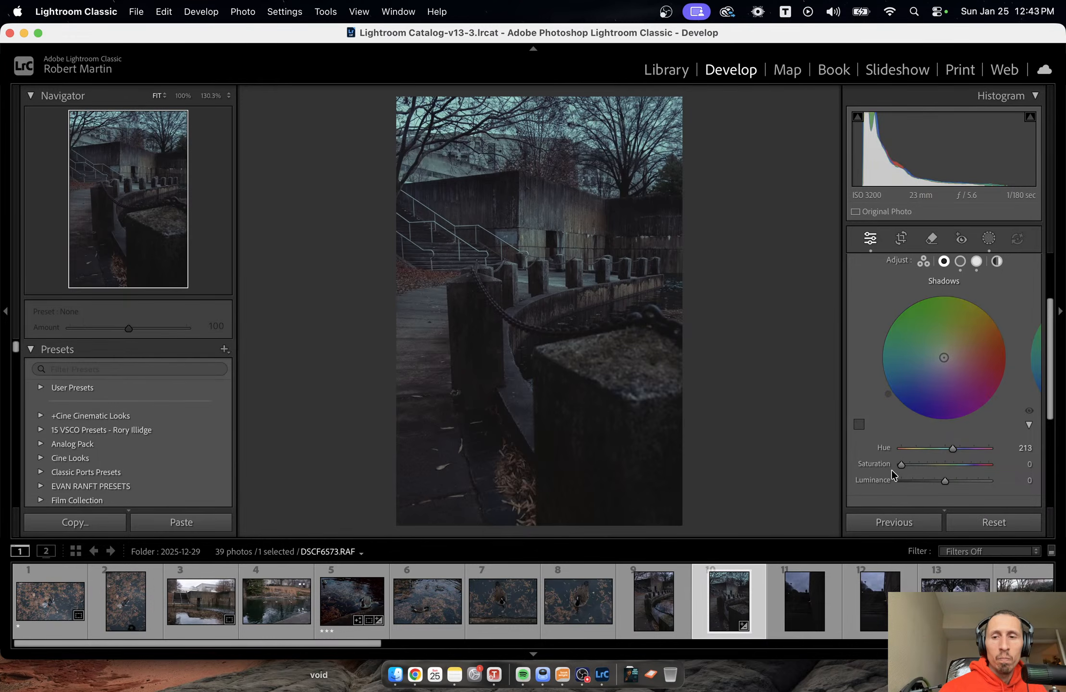
mouse_move(897, 463)
left_mouse_down()
mouse_move(915, 462)
mouse_move(890, 449)
mouse_move(906, 463)
left_mouse_up()
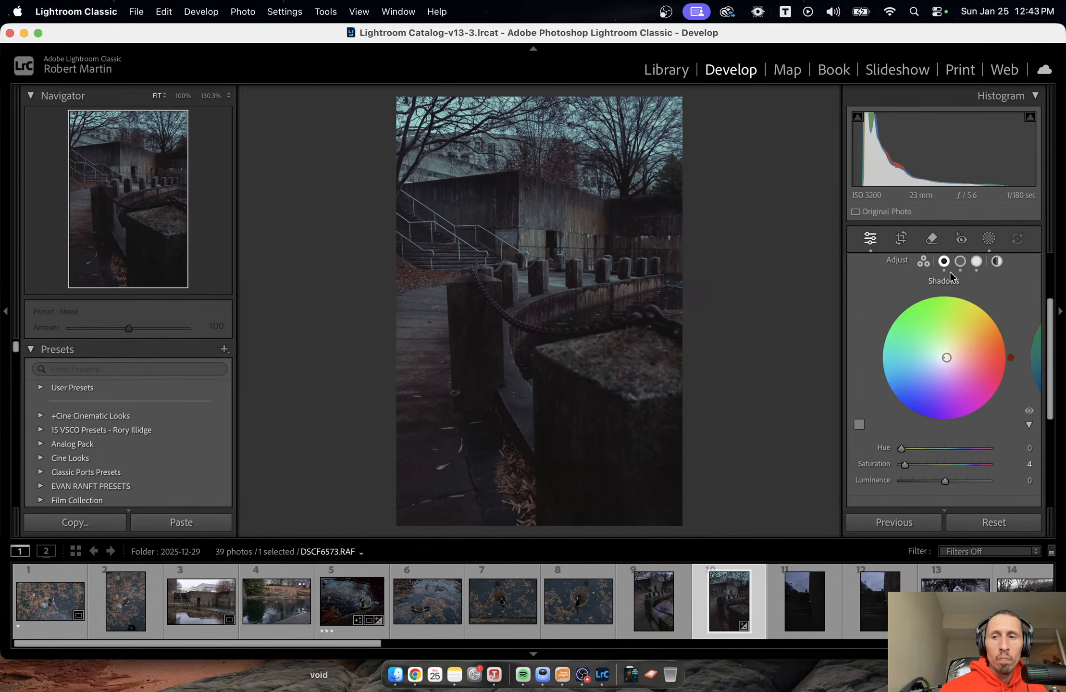
Shift the Color Grading midtones to blue with hue 241 and saturation 21.
left_click(961, 262)
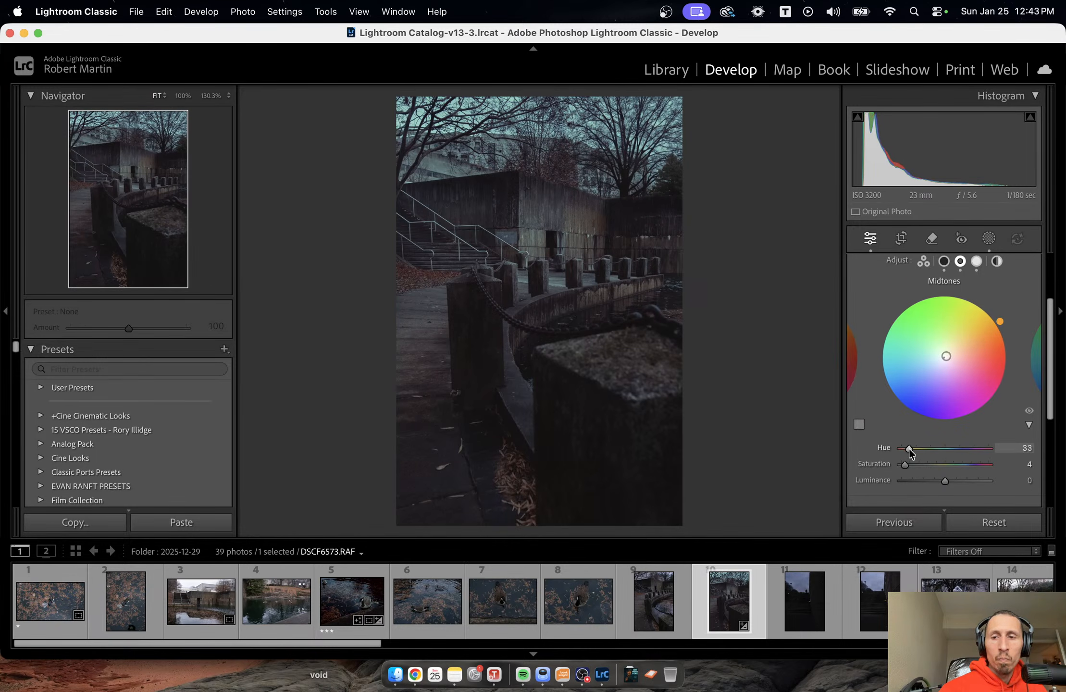
mouse_move(909, 448)
left_mouse_down()
mouse_move(961, 451)
mouse_move(920, 464)
left_mouse_up()
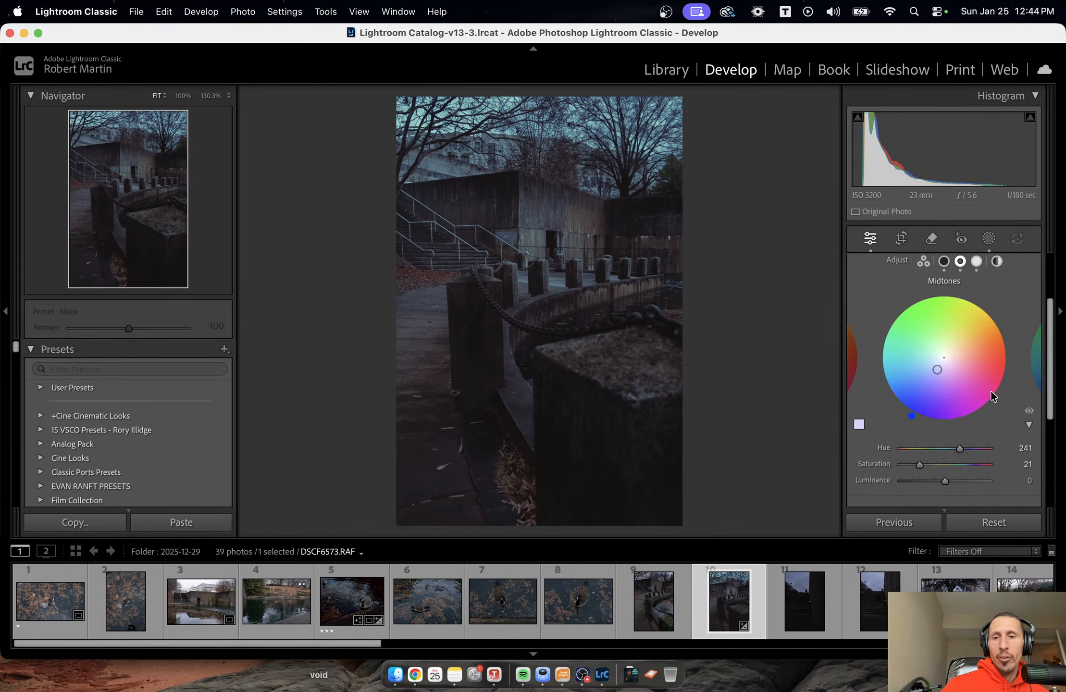
scroll(990, 391, "down", 1)
scroll(990, 391, "up", 5)
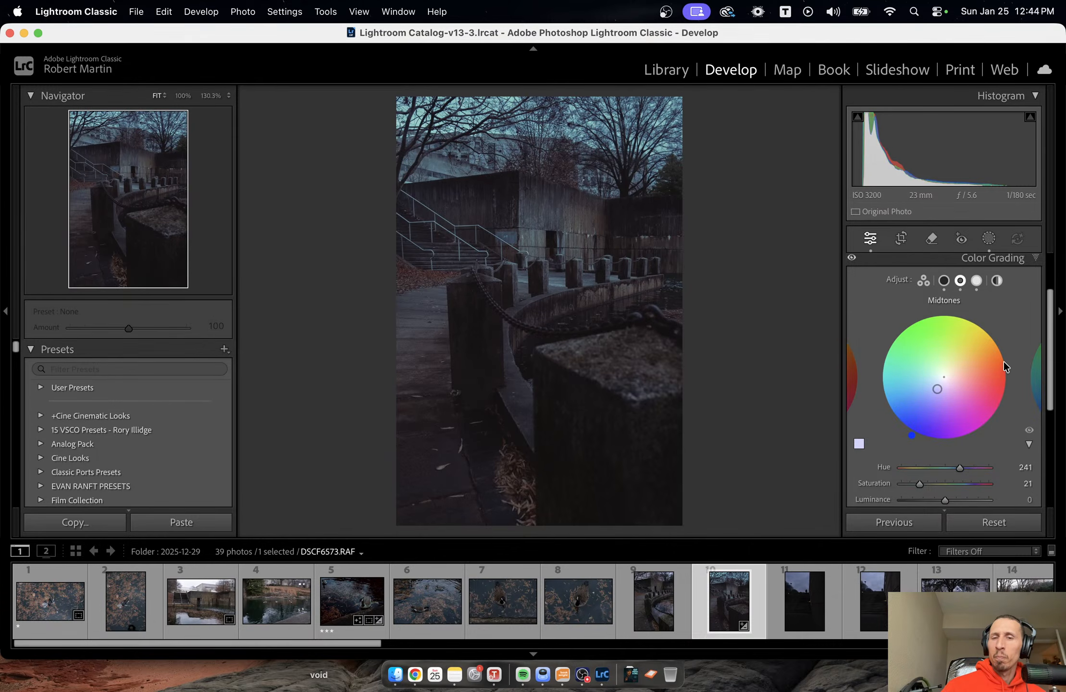
Refine the Color Grading highlights to hue 123 and saturation 54.
left_click(978, 296)
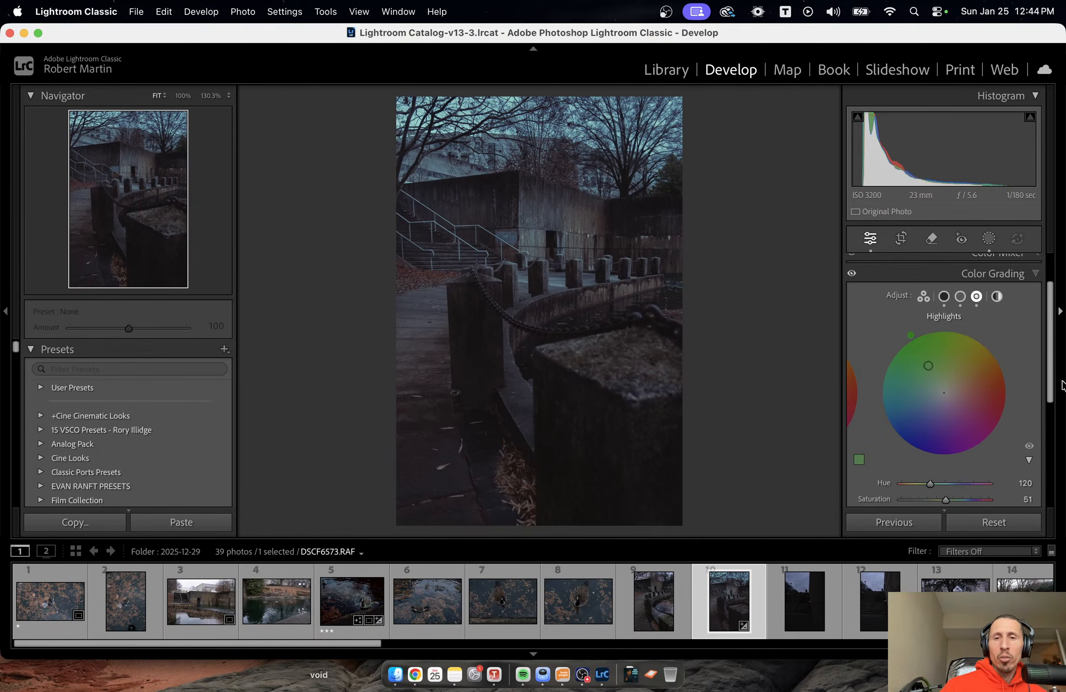
scroll(939, 429, "down", 5)
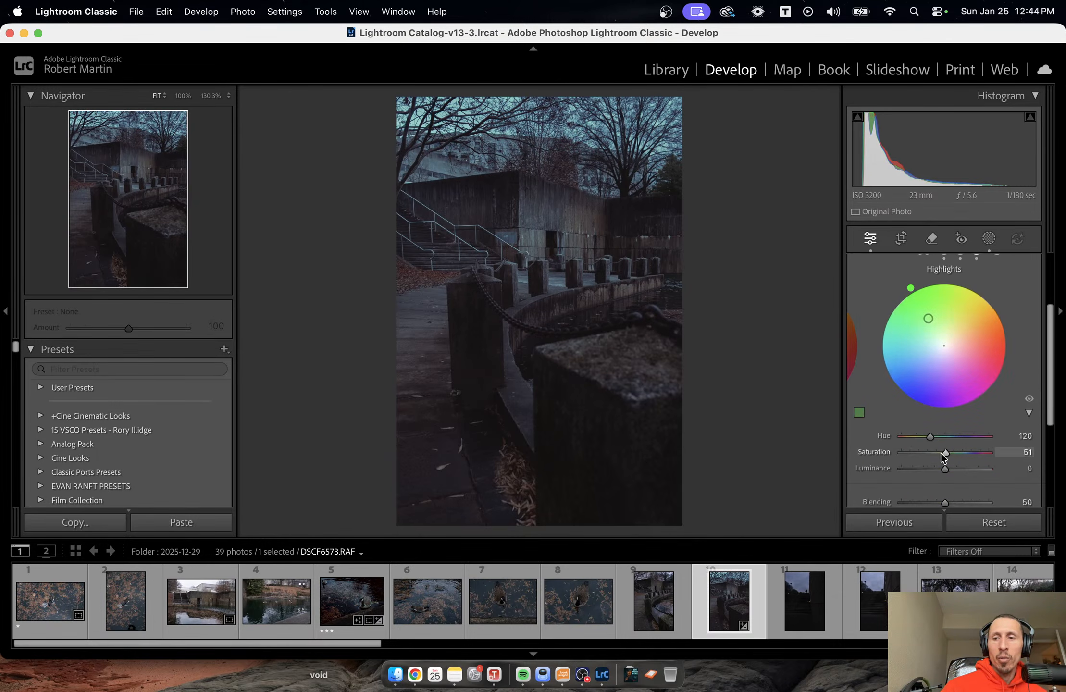
mouse_move(940, 453)
left_mouse_down()
mouse_move(925, 453)
mouse_move(961, 454)
mouse_move(931, 437)
mouse_move(946, 451)
left_mouse_up()
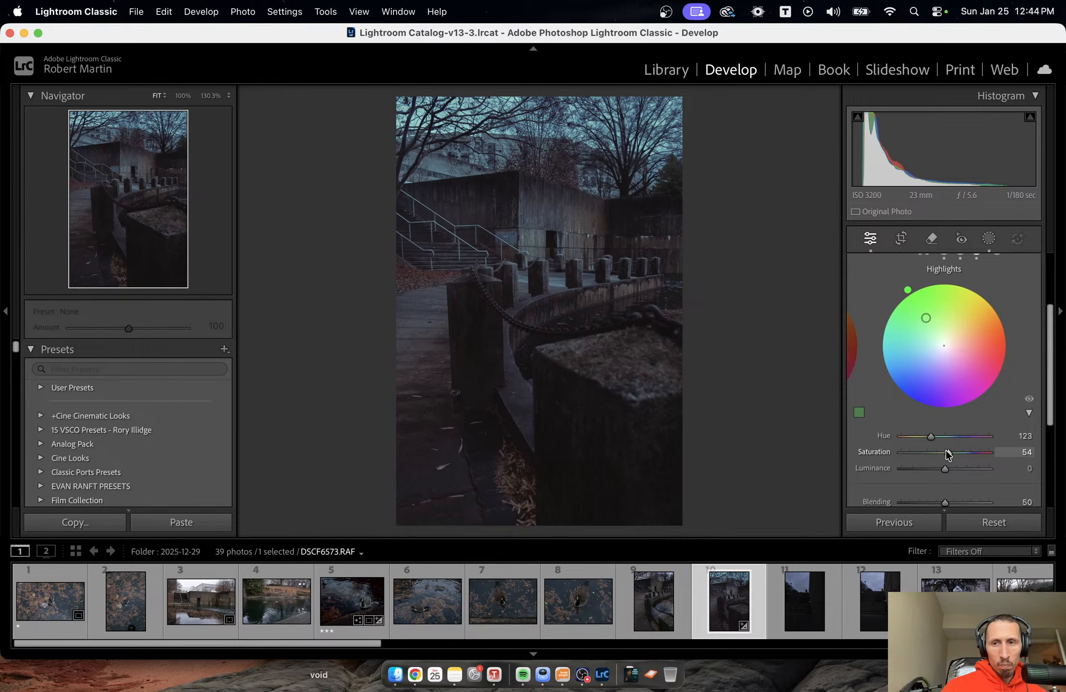
scroll(952, 392, "up", 2)
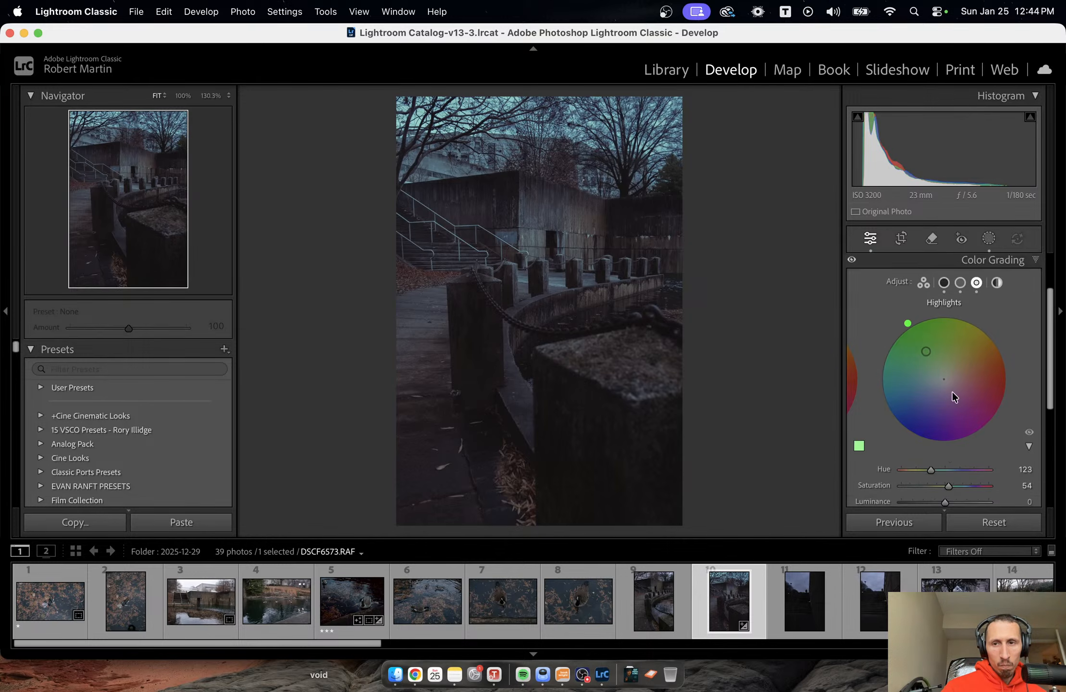
Set the Color Grading midtones to hue 217, saturation 7 and luminance +24, and compare the photo before and after.
left_click(943, 285)
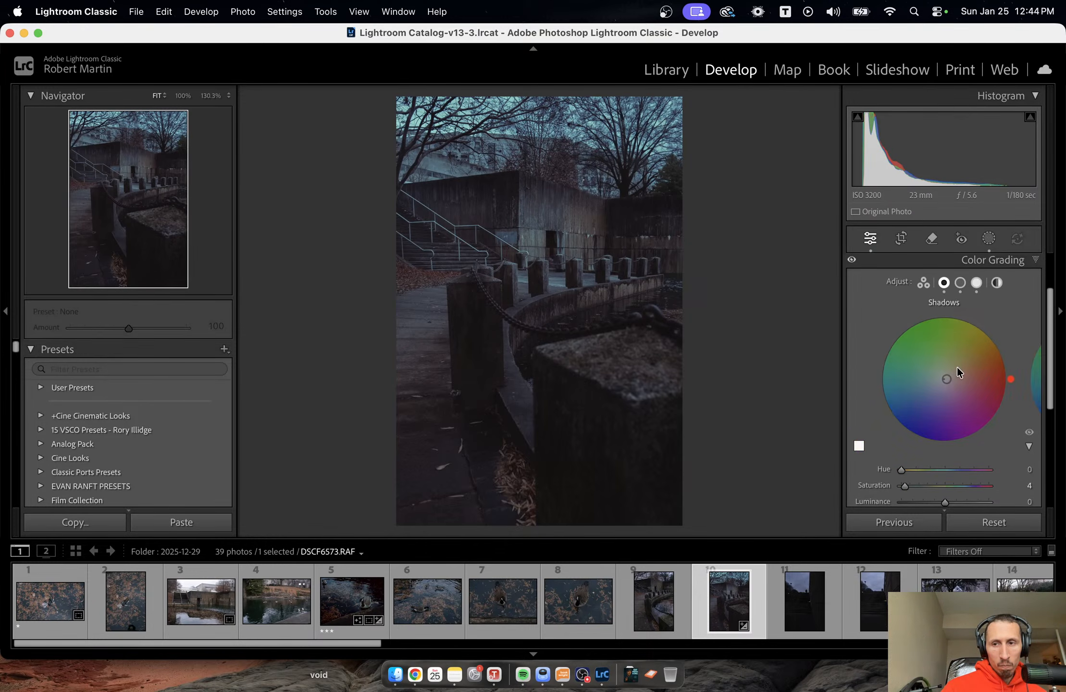
left_click(960, 283)
left_click_drag(922, 489, 955, 491)
scroll(977, 468, "down", 1)
key("backslash")
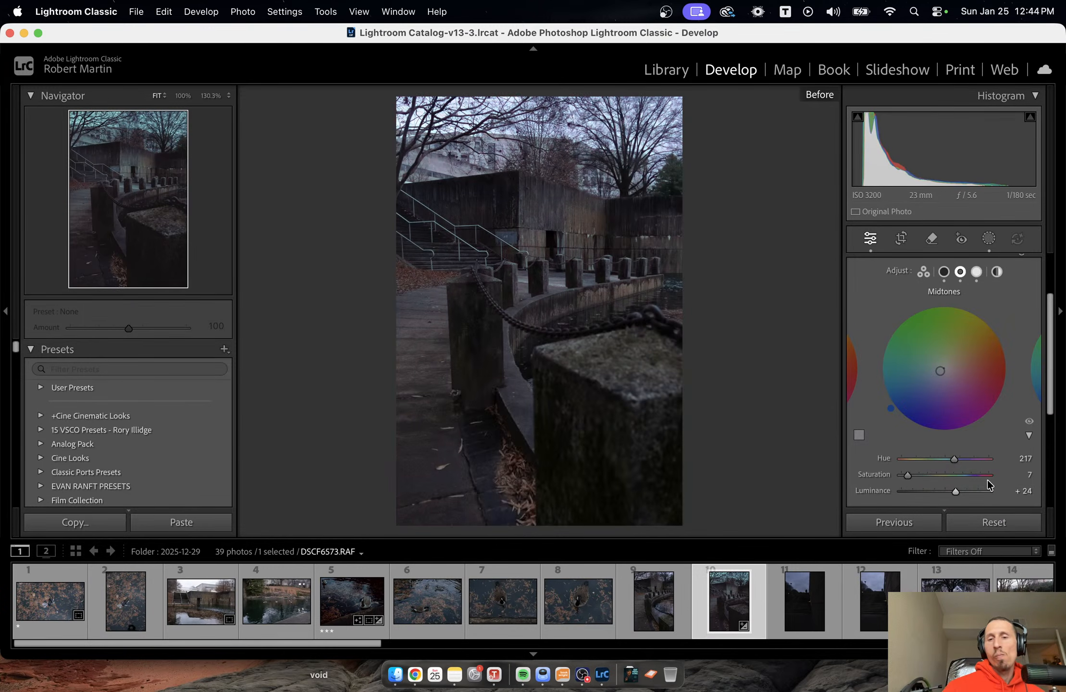
key("backslash")
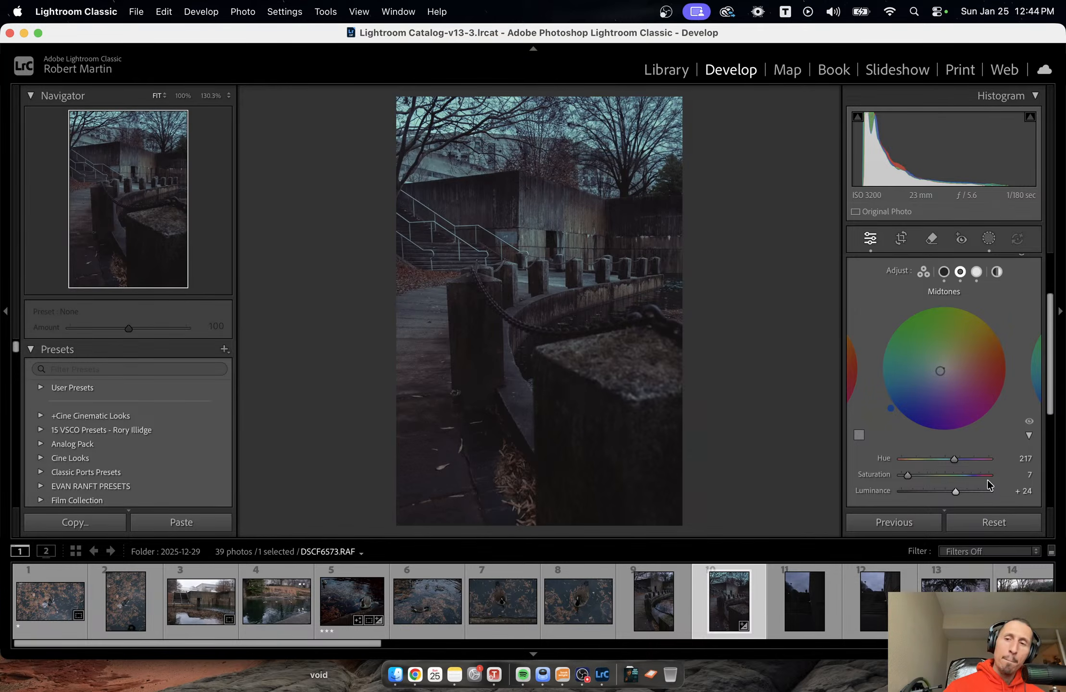
Reduce the Color Grading highlights saturation to 24.
left_click(976, 272)
left_click(925, 340)
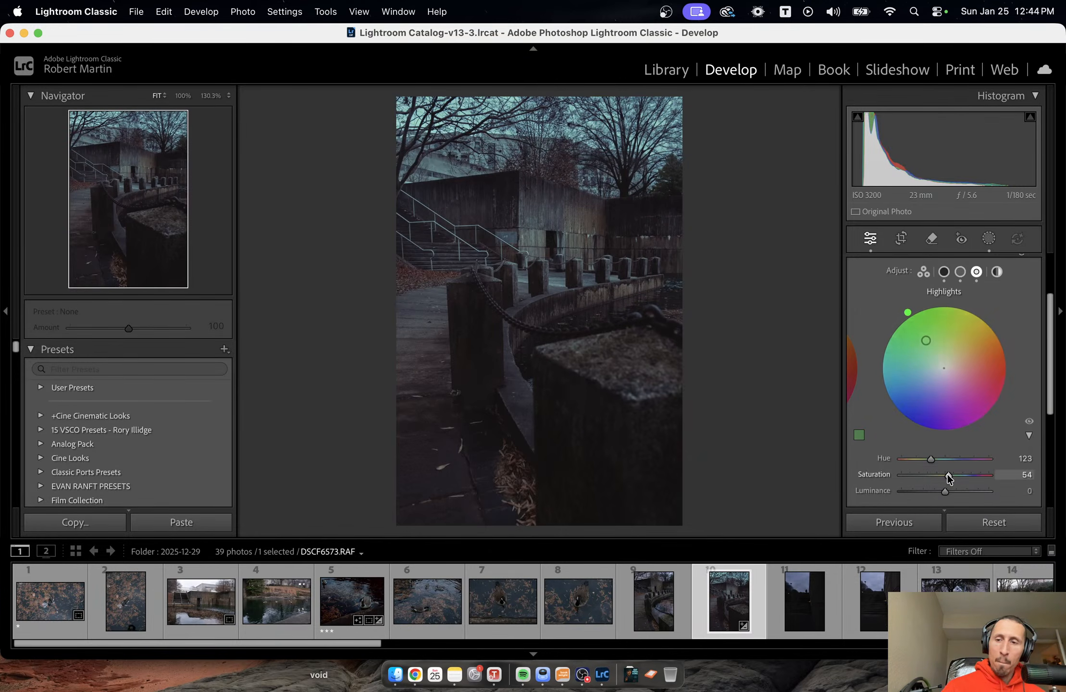
left_click_drag(947, 474, 921, 475)
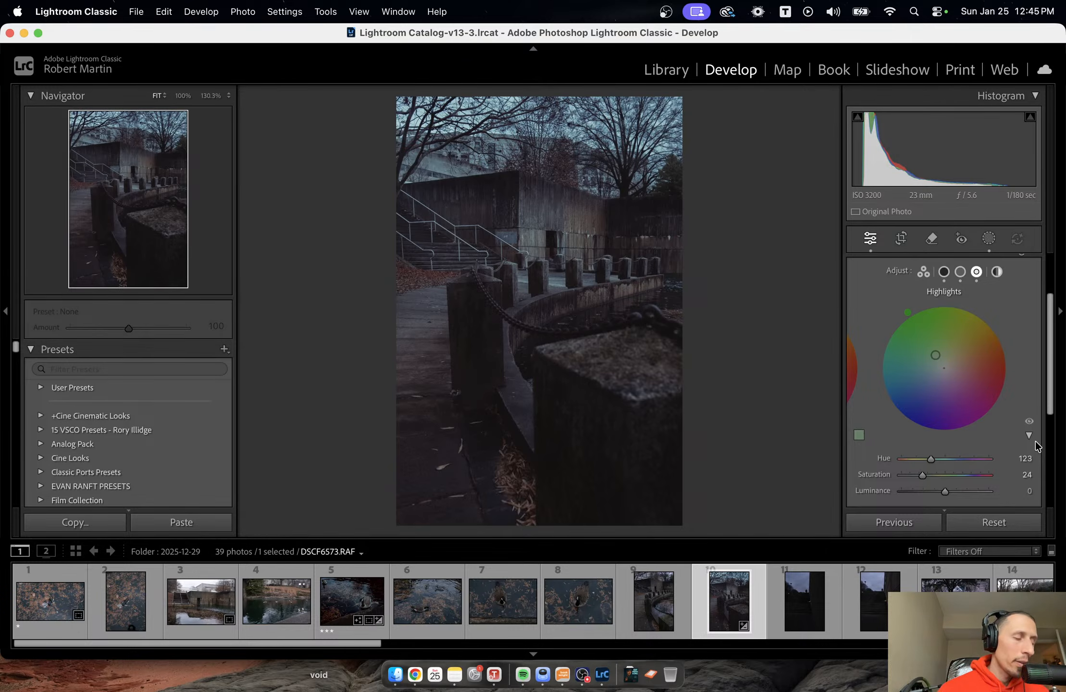
scroll(1011, 335, "up", 3)
left_click(1019, 312)
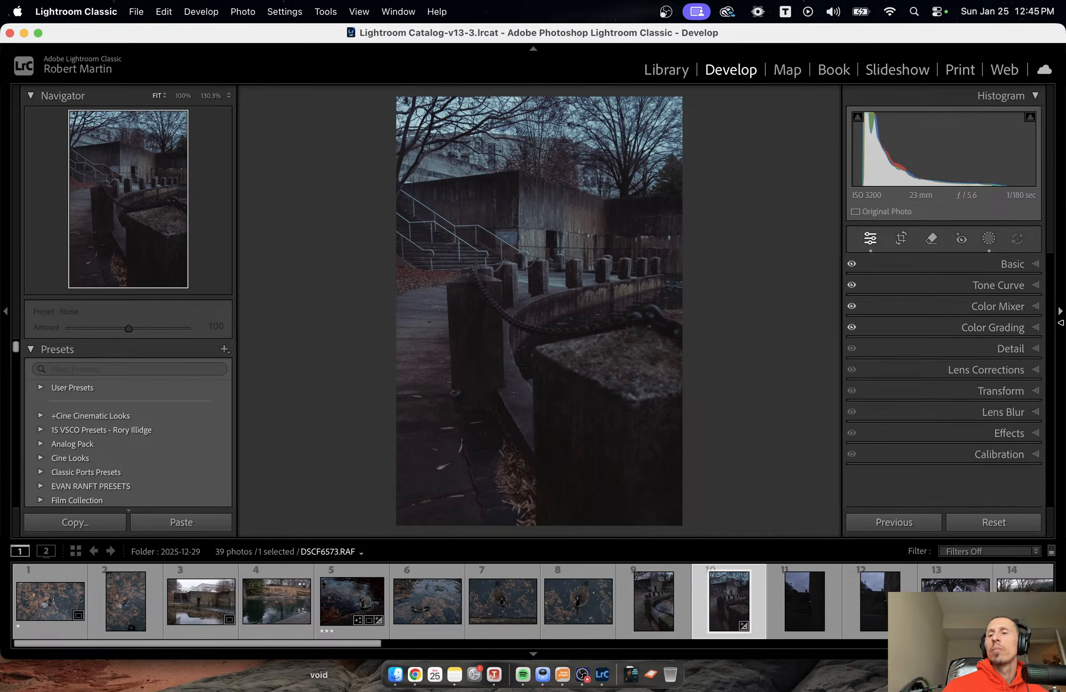
Set the Color Mixer saturation to +10 for red and +27 for orange.
left_click(1009, 349)
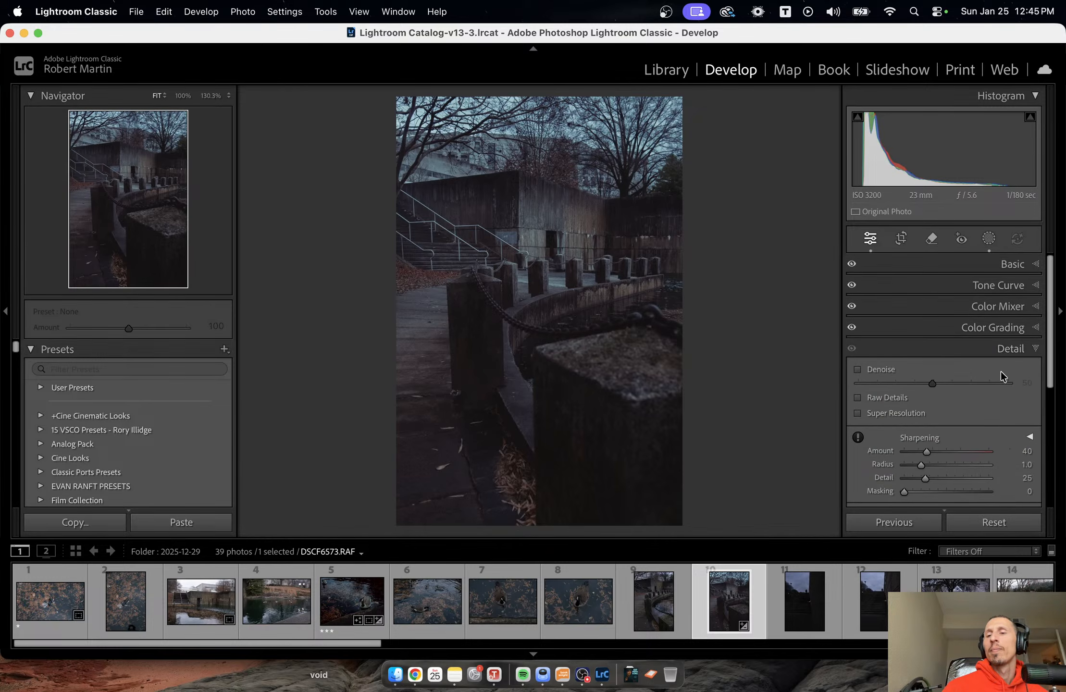
left_click(1003, 350)
left_click(1018, 306)
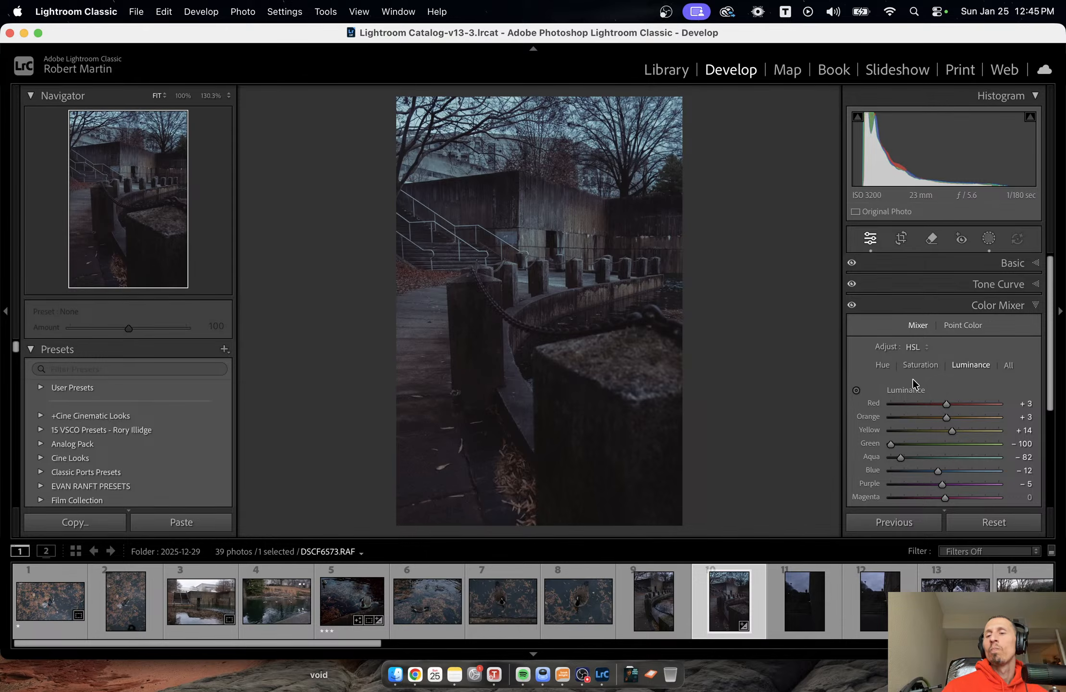
left_click(919, 365)
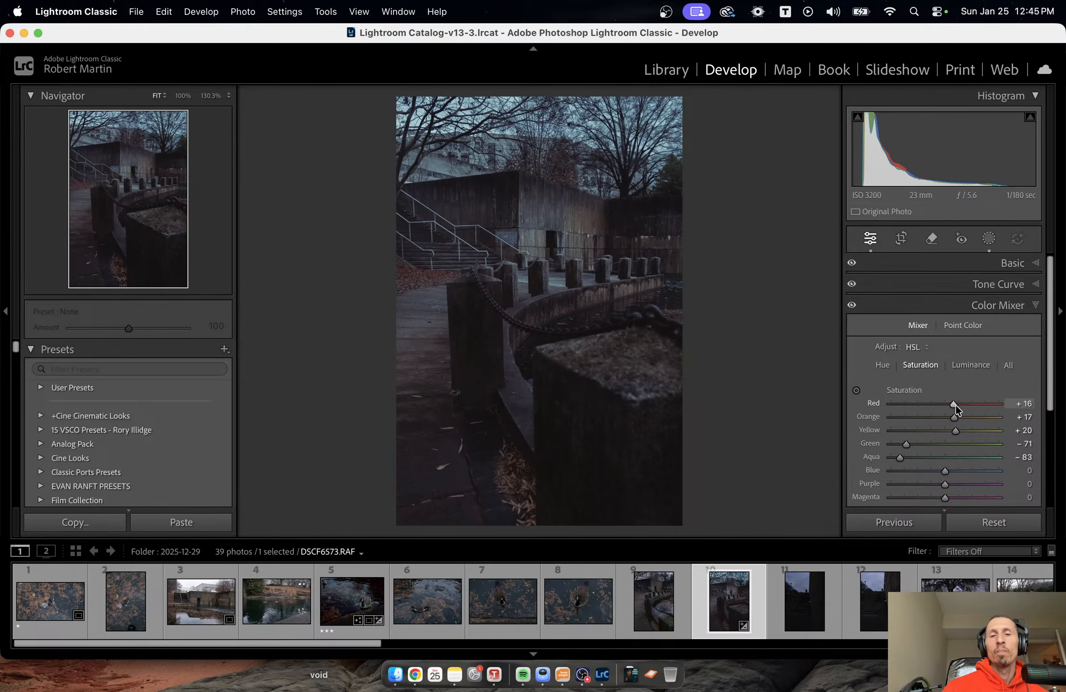
mouse_move(956, 404)
left_mouse_down()
mouse_move(970, 406)
mouse_move(952, 404)
mouse_move(959, 414)
left_mouse_up()
left_click(955, 416)
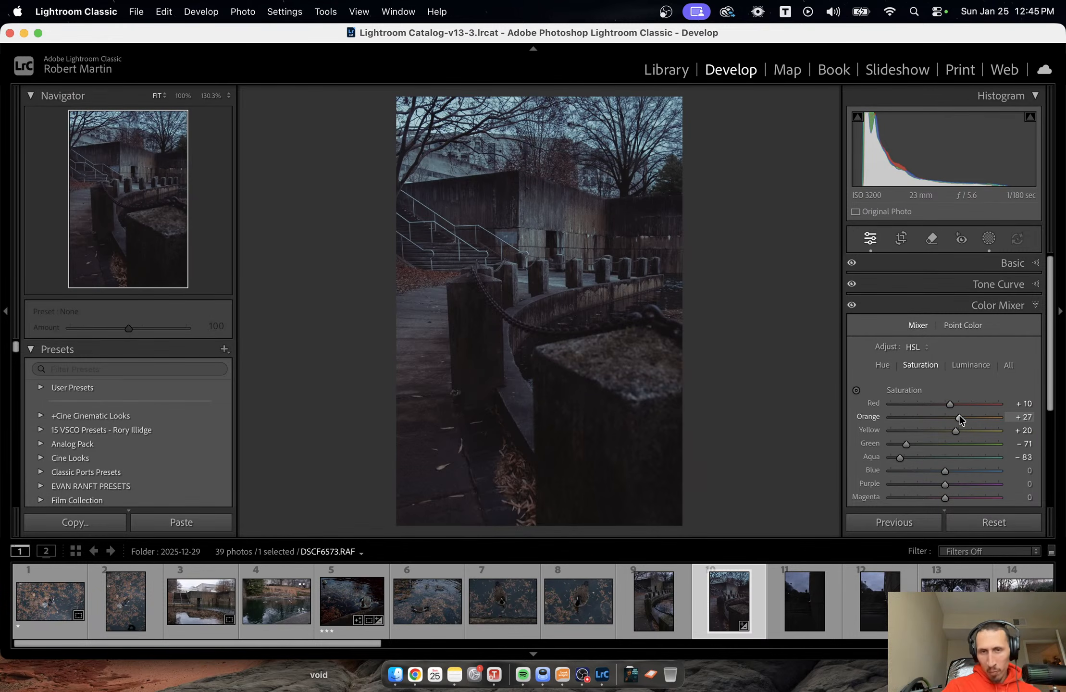
Add a linear gradient mask fading downward from the sky to the top of the concrete building.
left_click(988, 239)
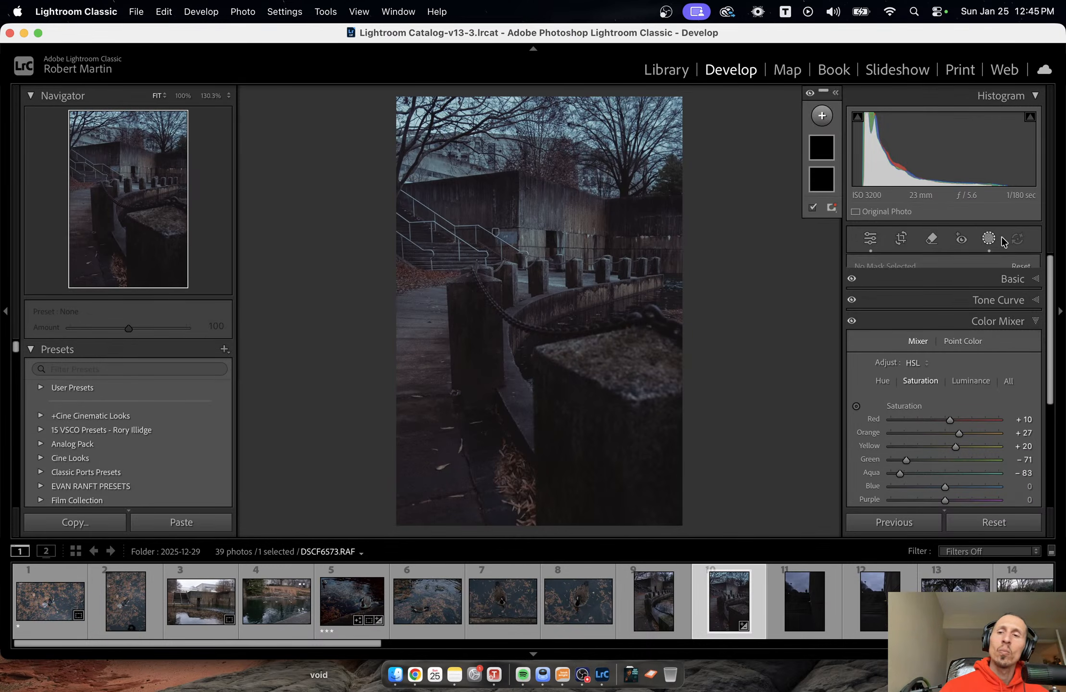
left_click(827, 121)
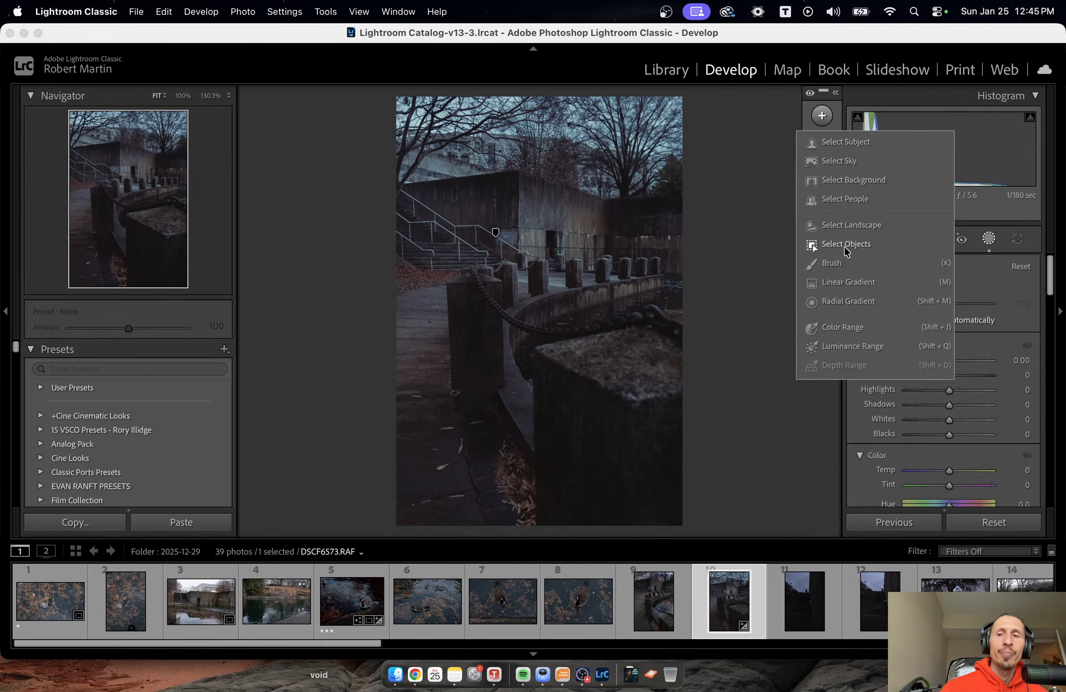
left_click(846, 281)
left_click_drag(551, 93, 537, 185)
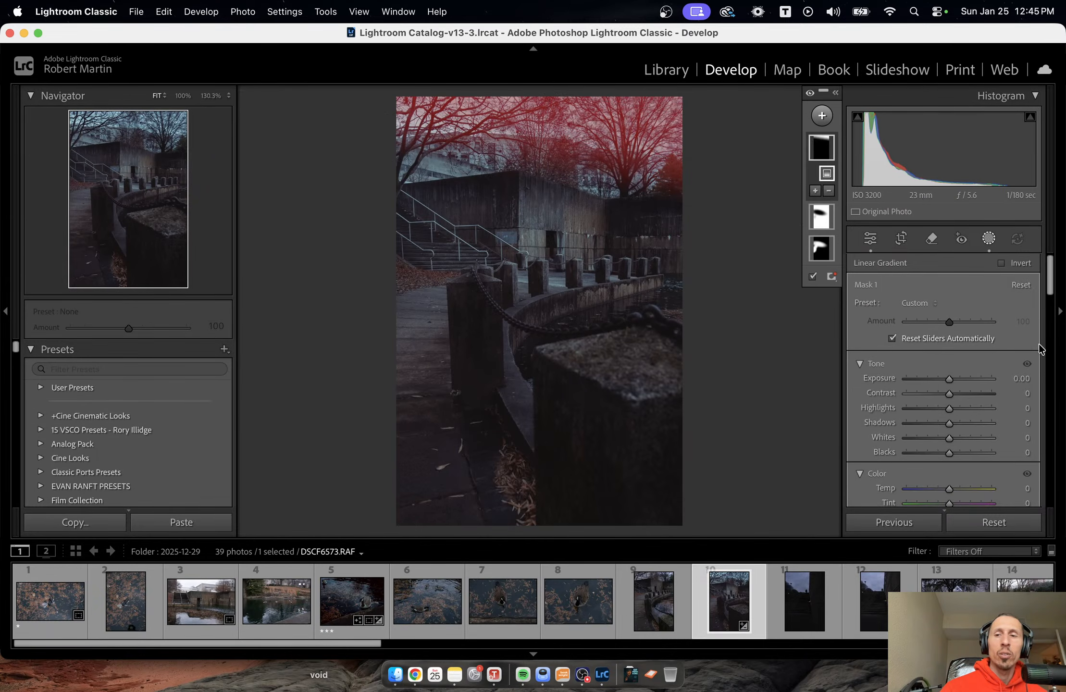
Shift the sky gradient slightly lower and set its Dehaze to -12.
scroll(987, 423, "down", 10)
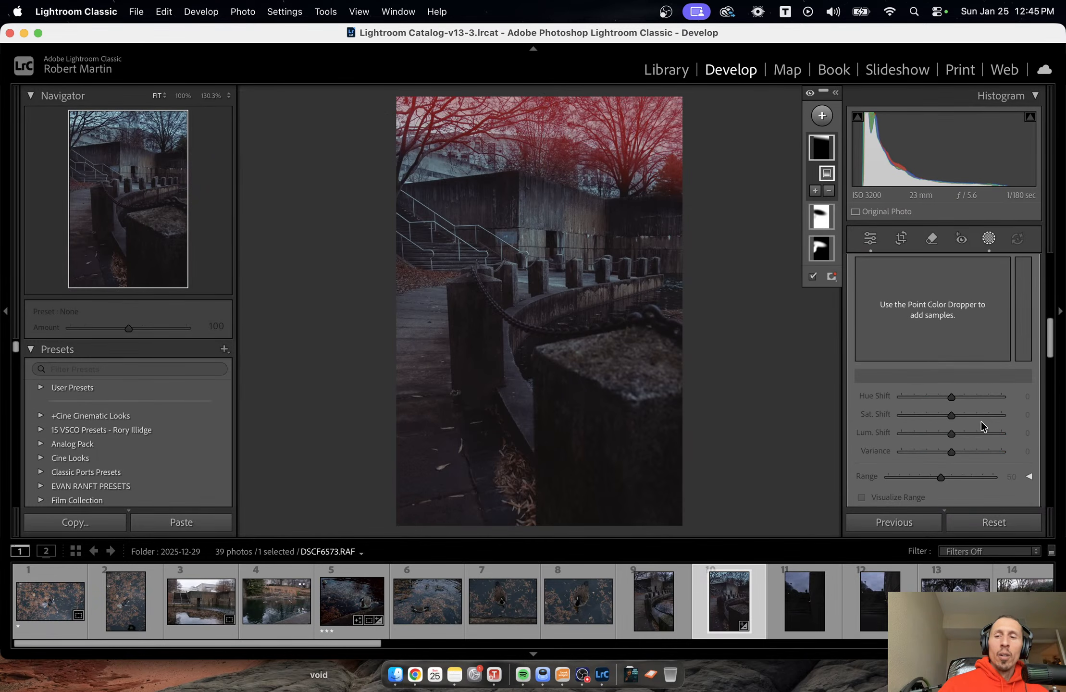
scroll(976, 421, "down", 4)
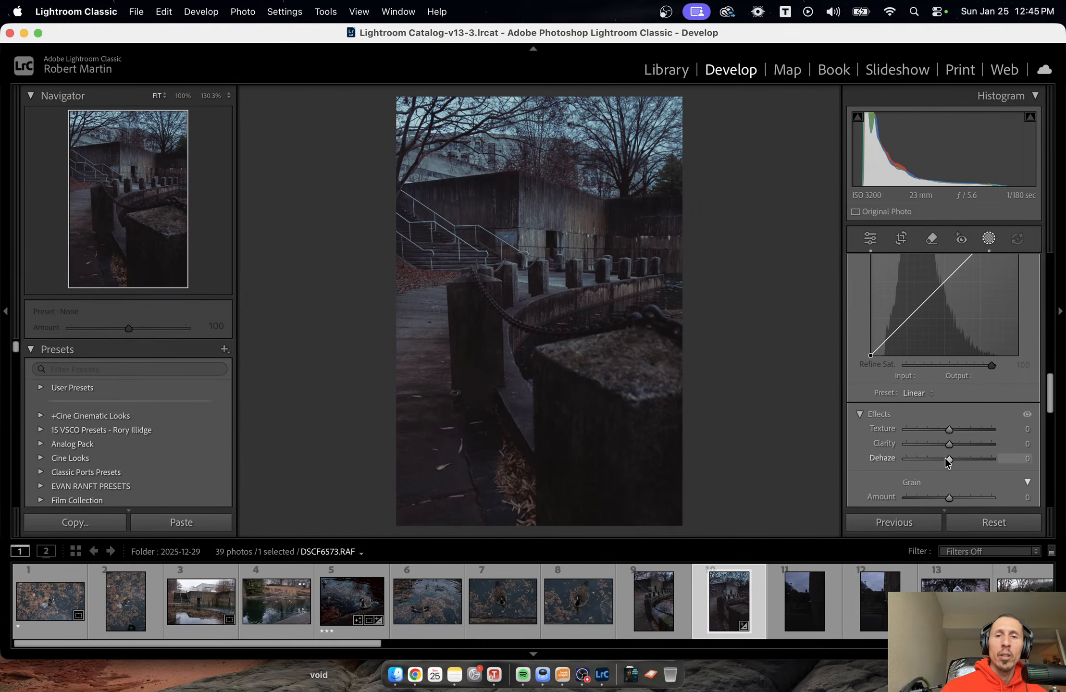
mouse_move(947, 458)
left_mouse_down()
mouse_move(929, 460)
mouse_move(945, 461)
left_mouse_up()
left_click(821, 148)
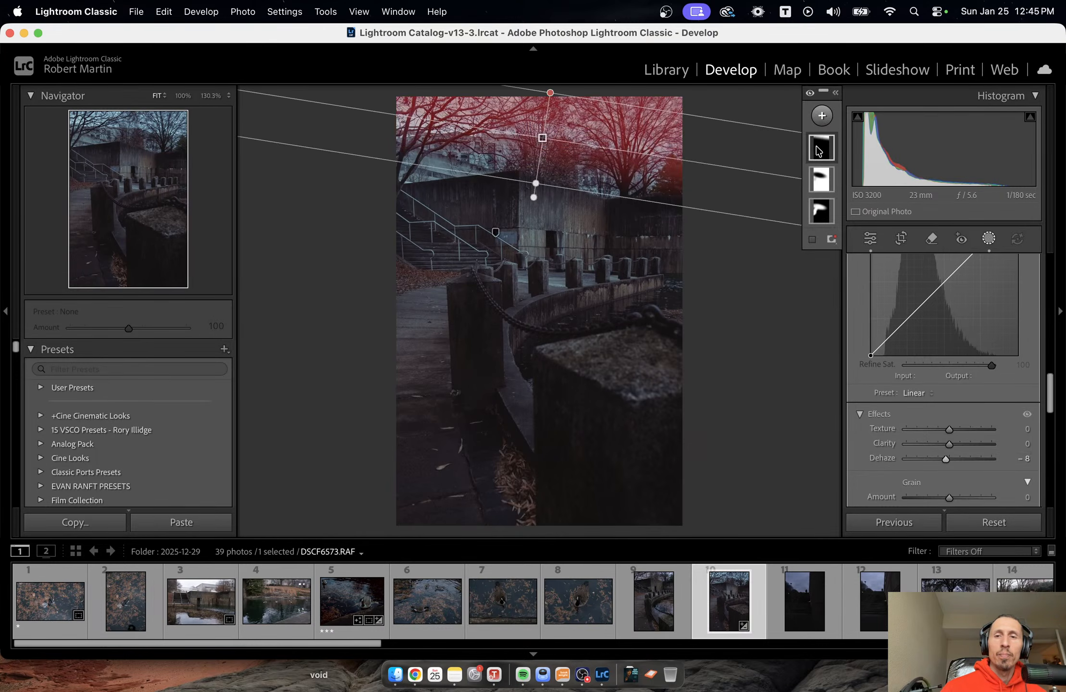
left_click_drag(539, 156, 538, 165)
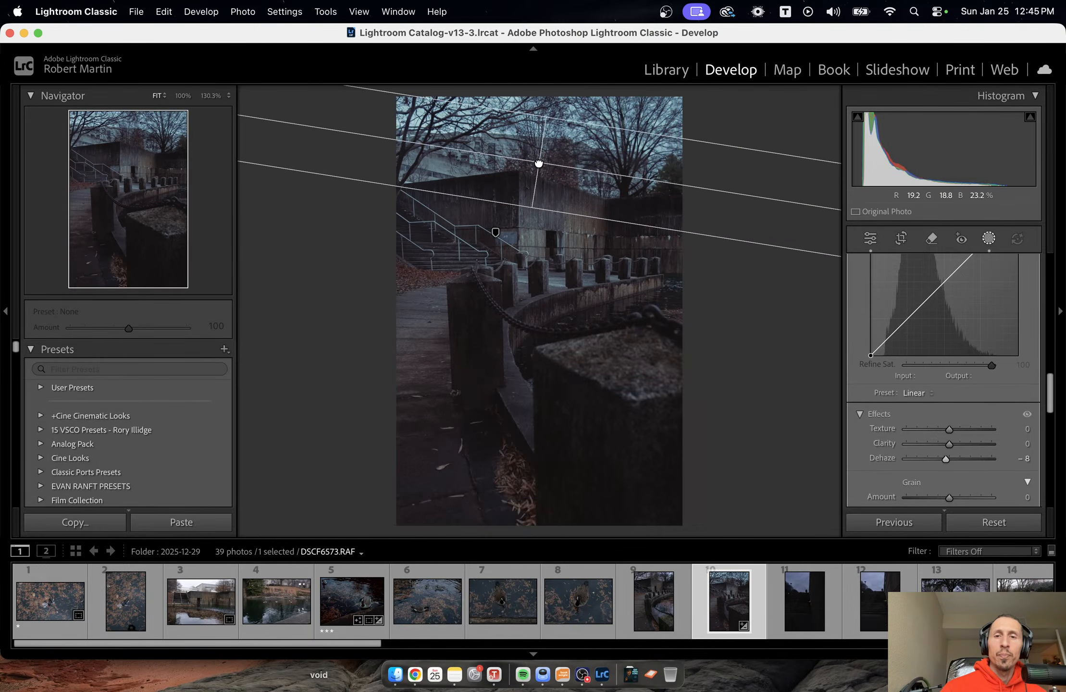
left_click_drag(965, 464, 943, 460)
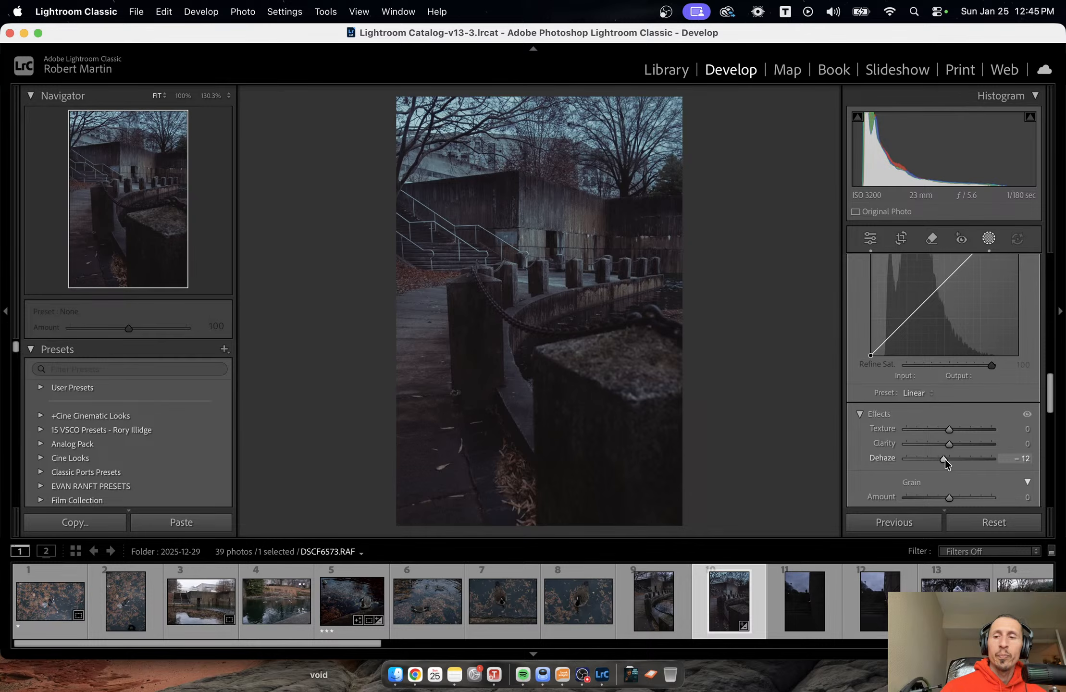
Set the sky gradient mask's exposure to -0.04.
scroll(946, 459, "up", 5)
scroll(955, 463, "up", 10)
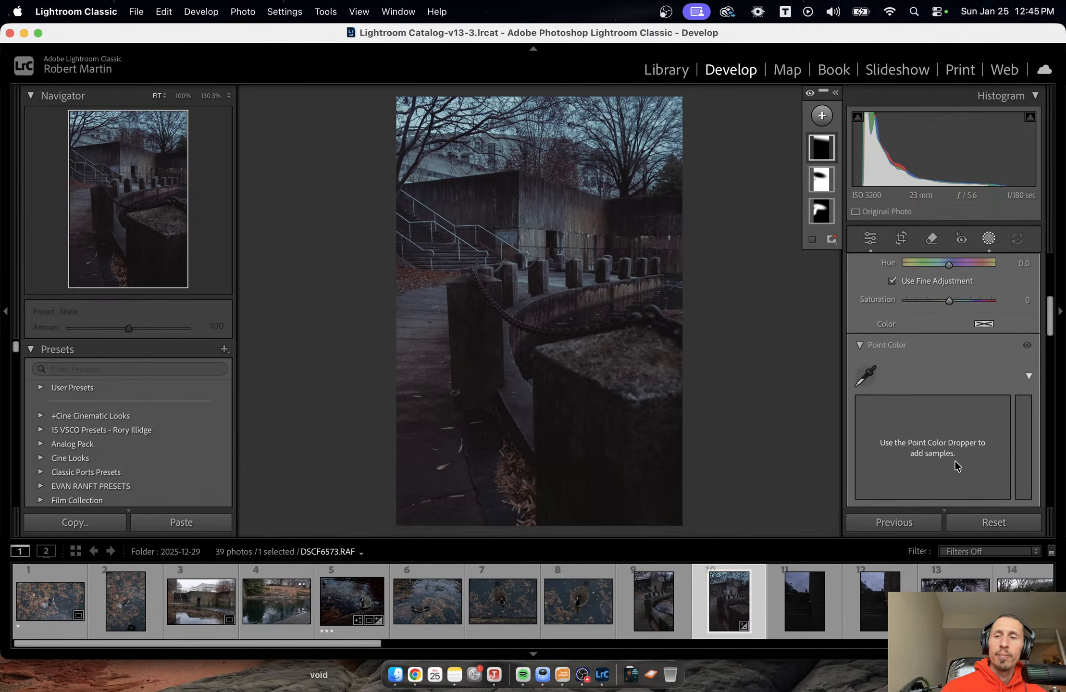
left_click_drag(948, 356, 946, 356)
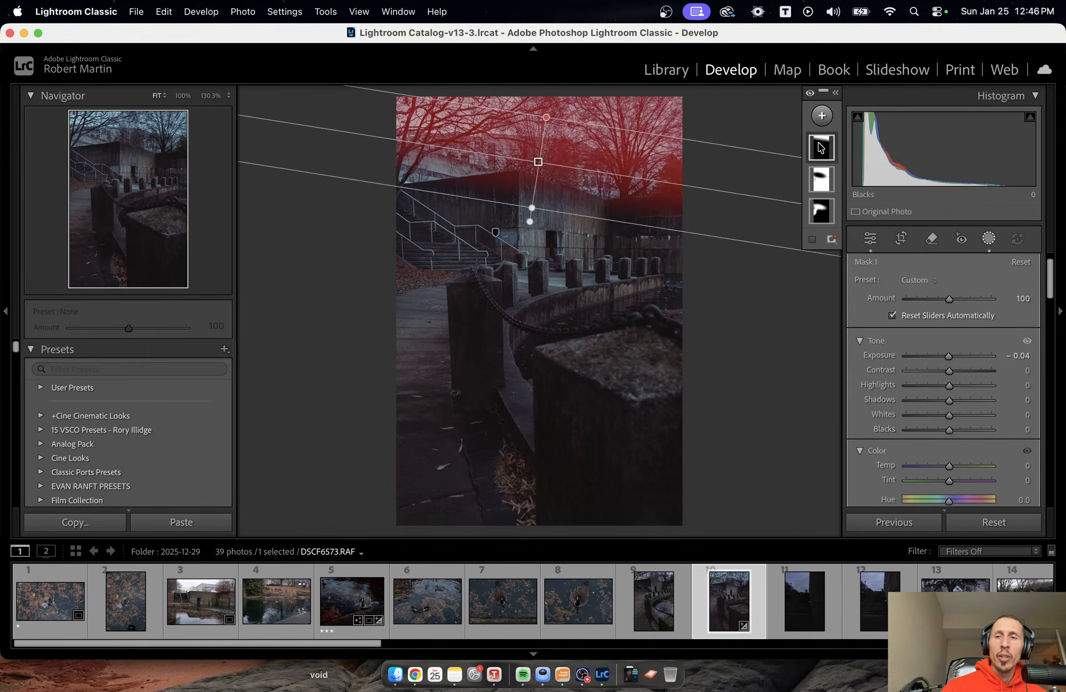
left_click(820, 148)
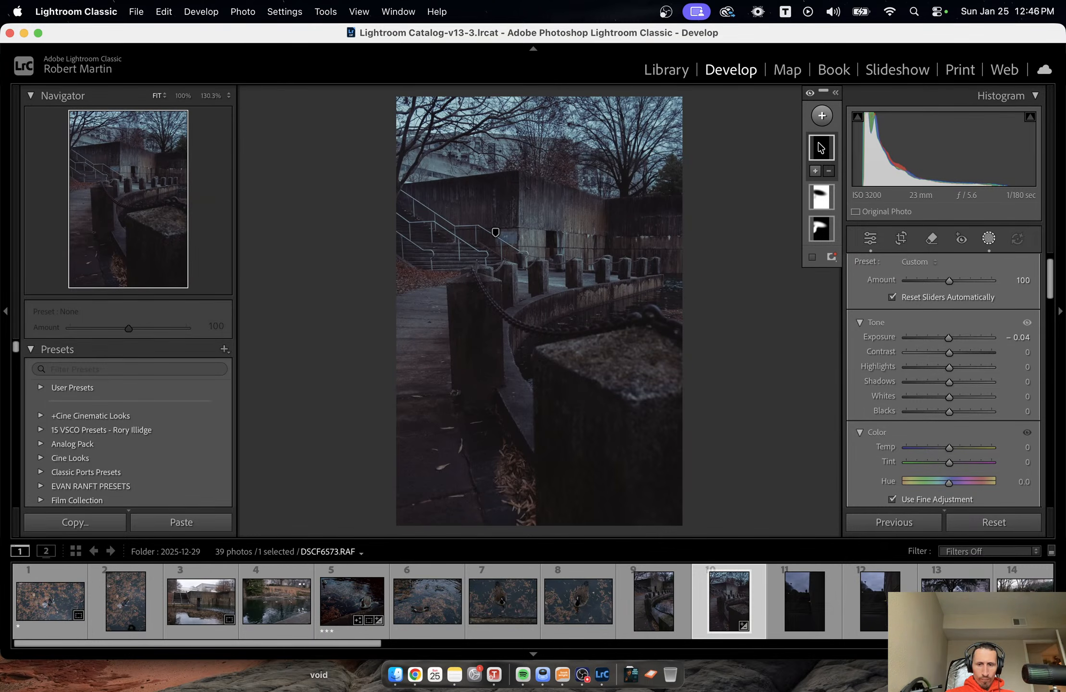
Examine the edited photo with the surrounding interface dimmed and fully blacked out, and restore the normal view.
key("l")
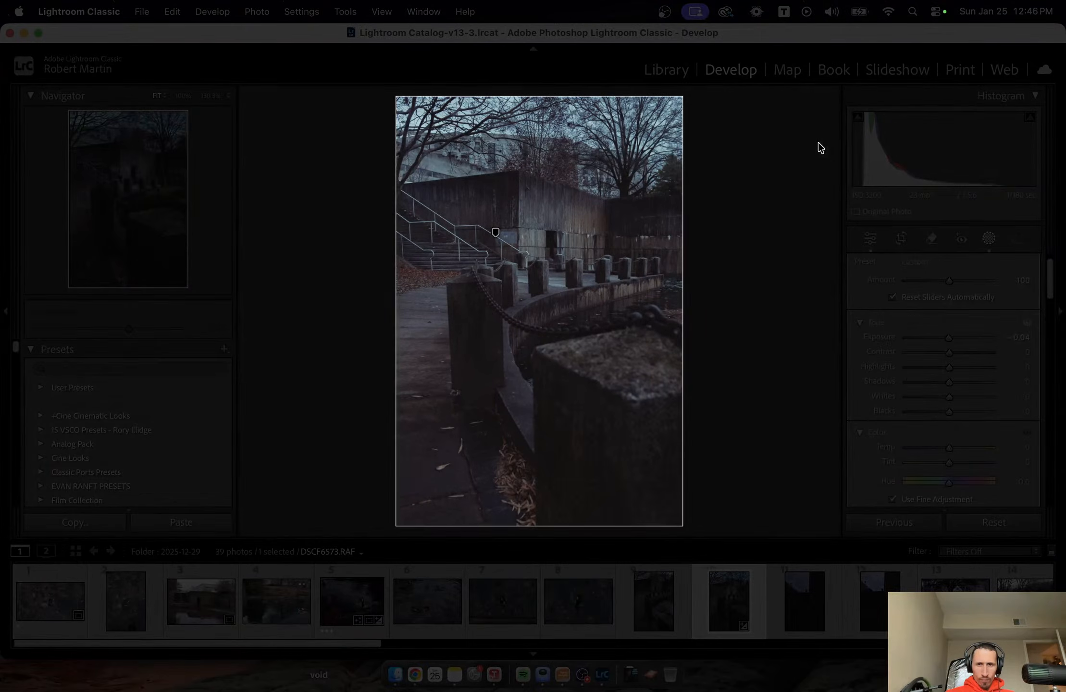
key("l")
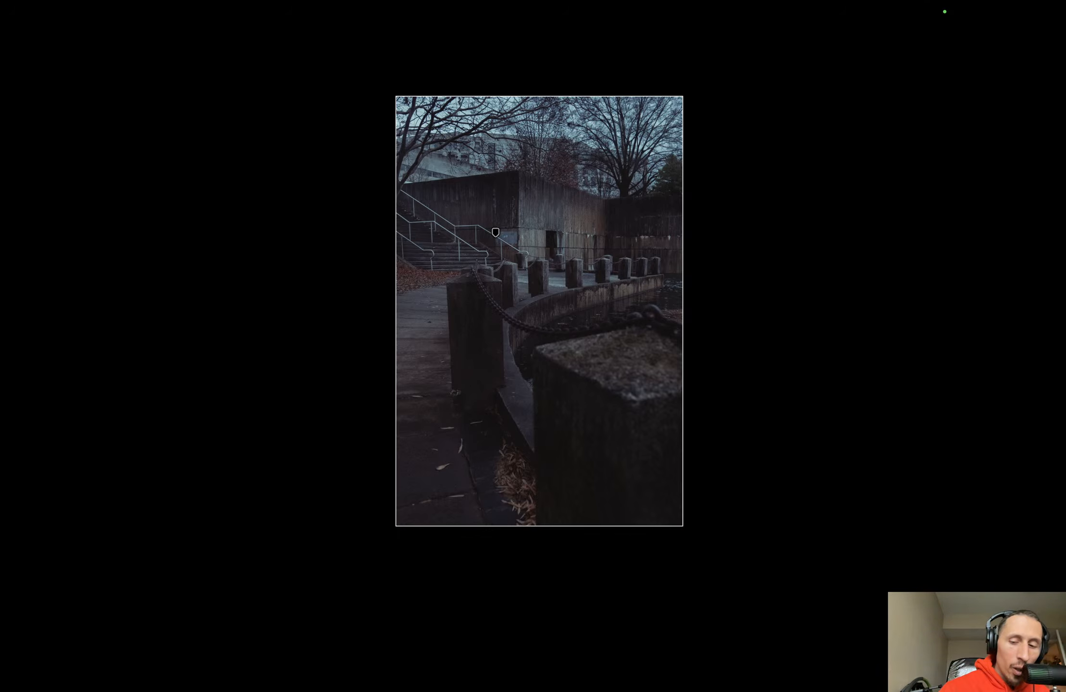
key("l")
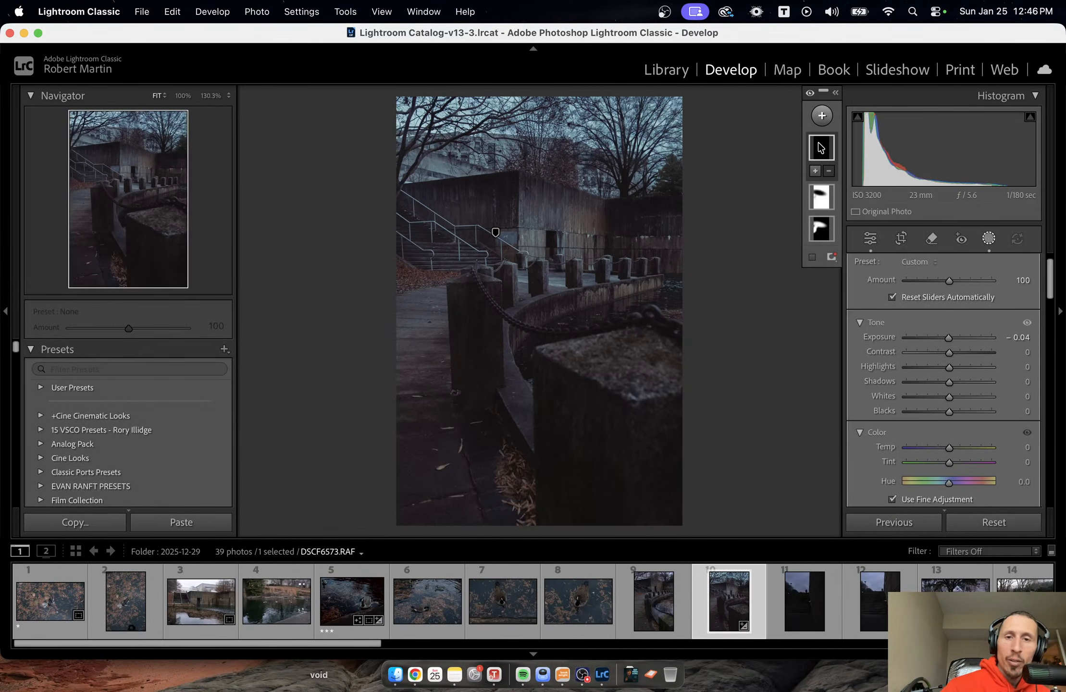
Paint a new brush mask over the staircase area with Texture set to 15, and leave masking.
left_click(822, 115)
left_click(812, 262)
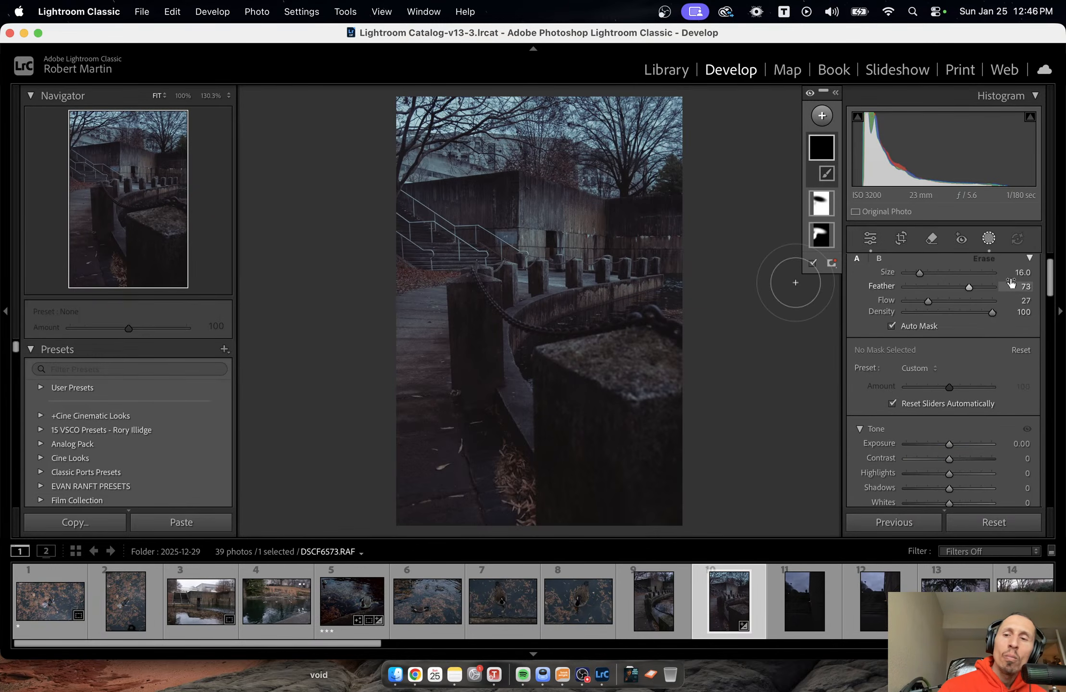
scroll(961, 415, "down", 8)
scroll(962, 415, "down", 10)
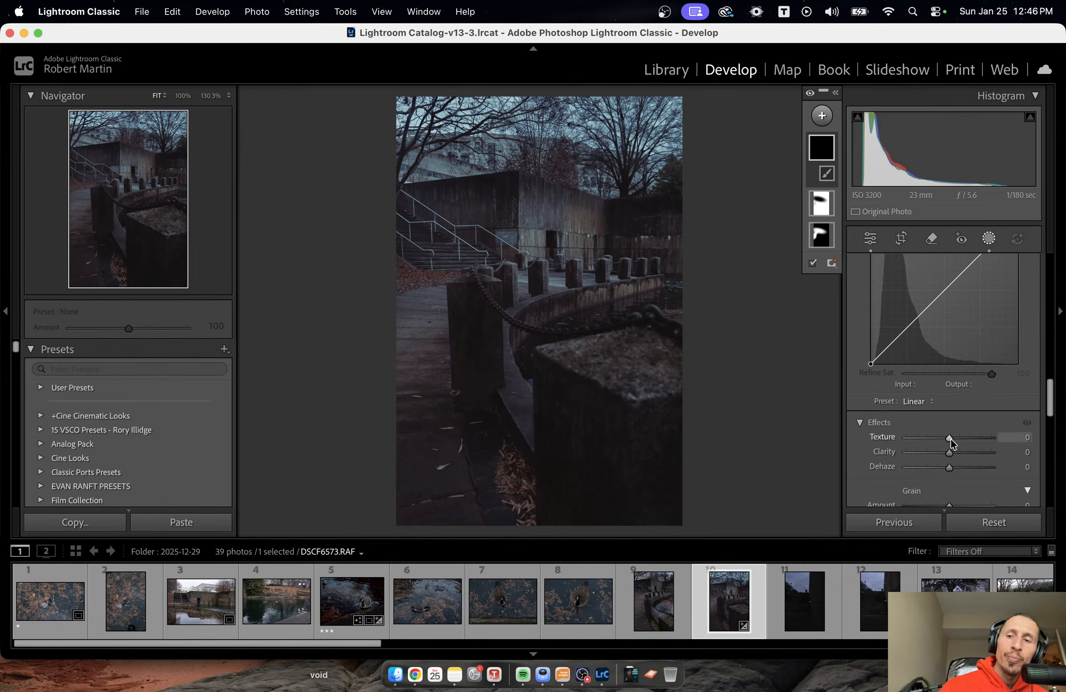
left_click_drag(949, 438, 952, 438)
scroll(452, 244, "down", 4)
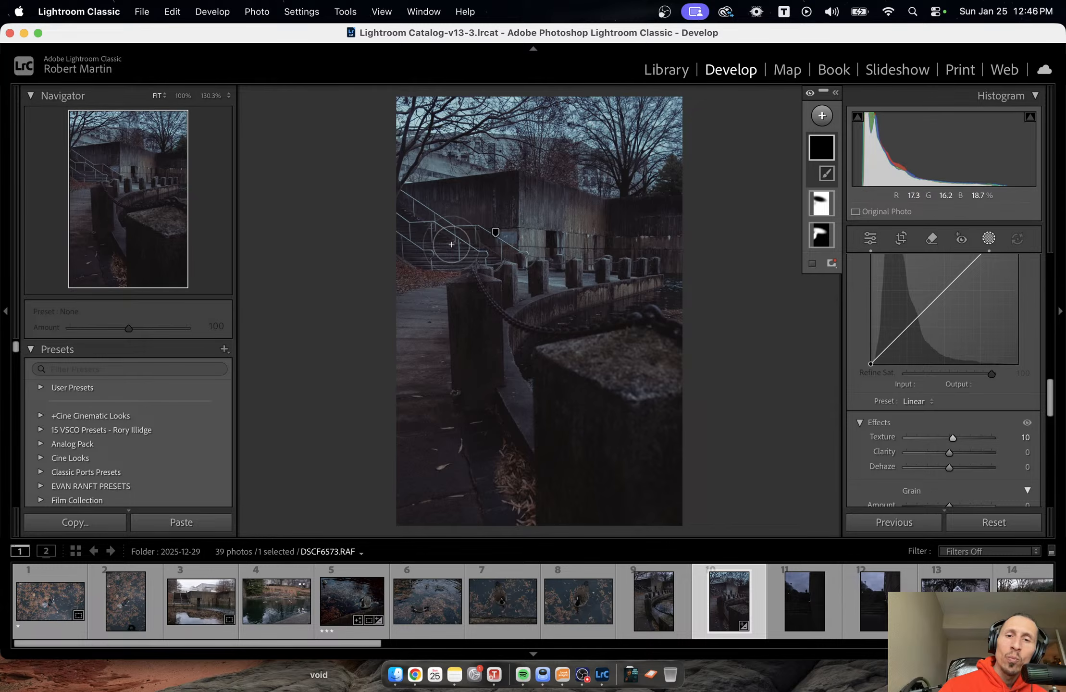
mouse_move(450, 252)
left_mouse_down()
mouse_move(478, 251)
mouse_move(442, 258)
mouse_move(498, 253)
mouse_move(456, 259)
left_mouse_up()
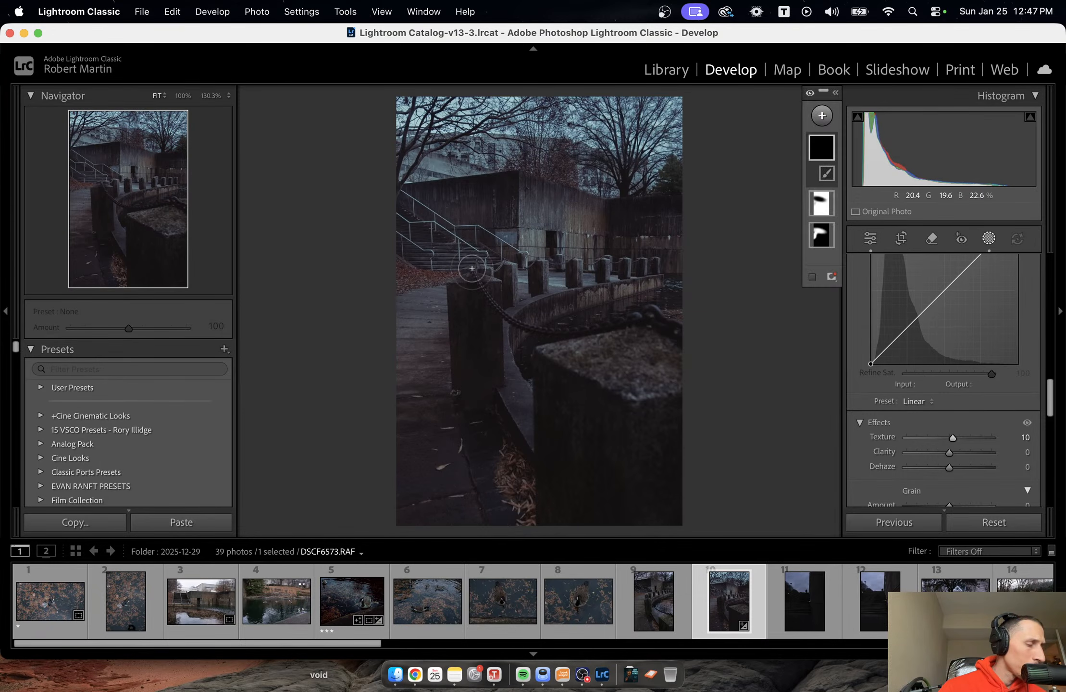
left_click_drag(953, 437, 955, 437)
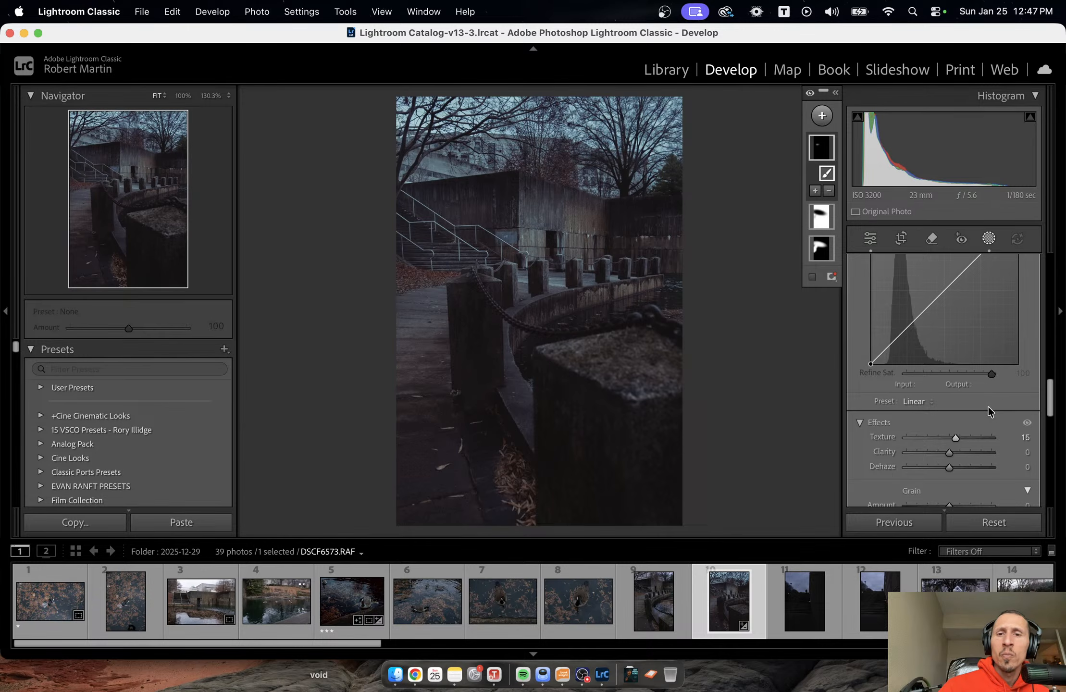
key("Escape")
key("Escape")
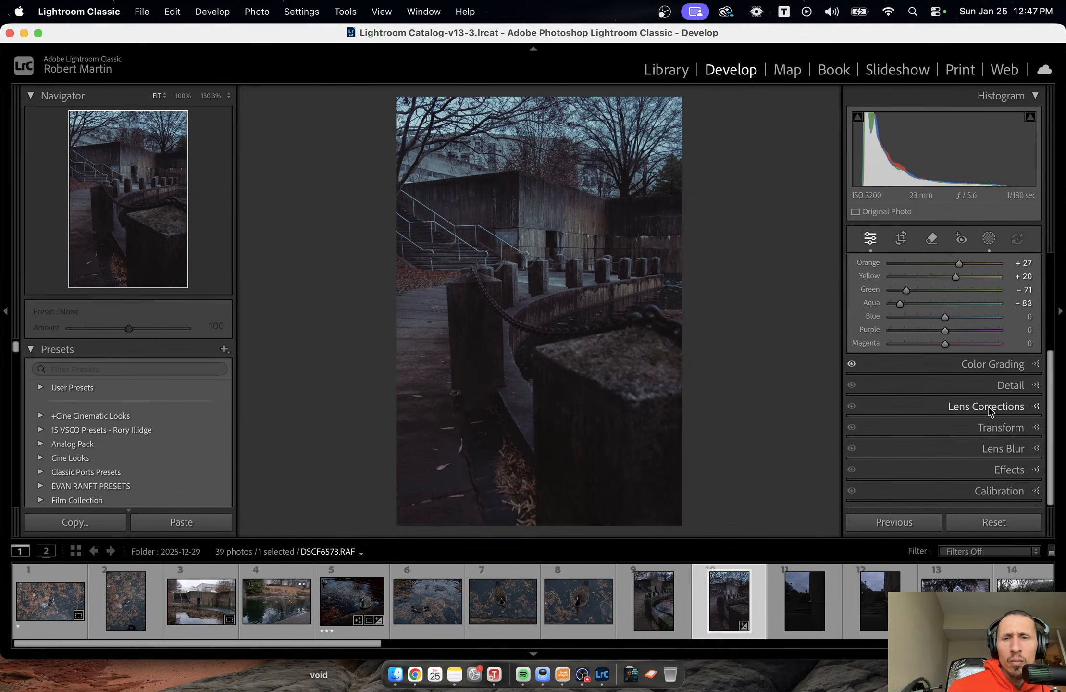
Compare the edited photo with its original before version.
key("backslash")
key("backslash")
key("backslash")
key("backslash")
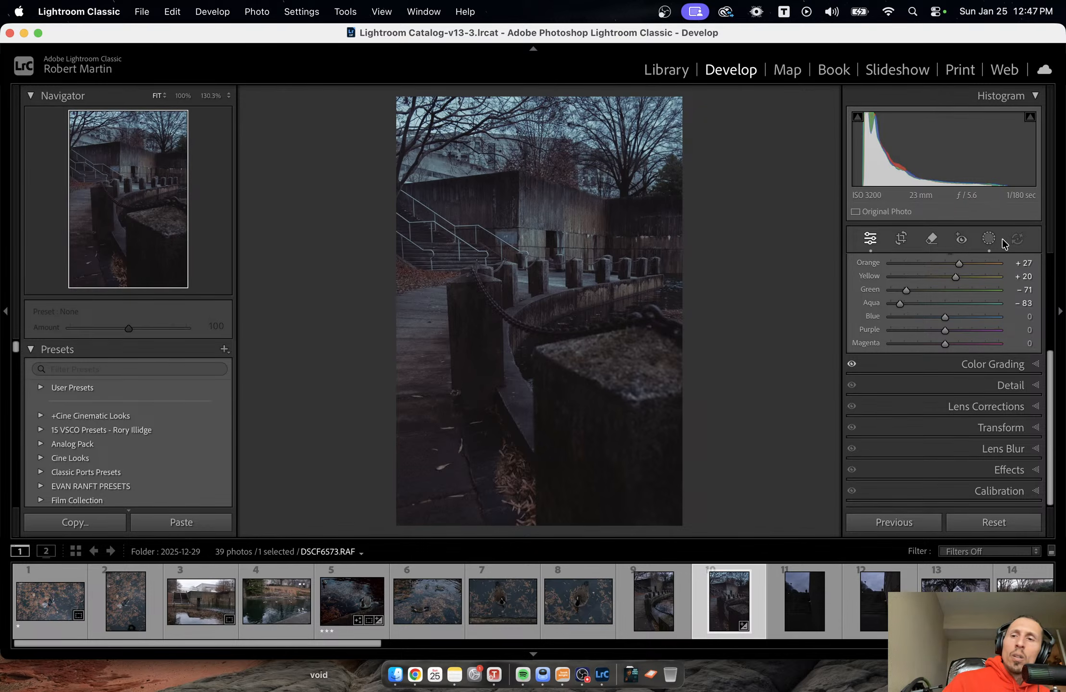
Add a diagonal linear gradient mask from the photo's lower right corner up toward the row of bollards.
left_click(992, 245)
left_click(821, 116)
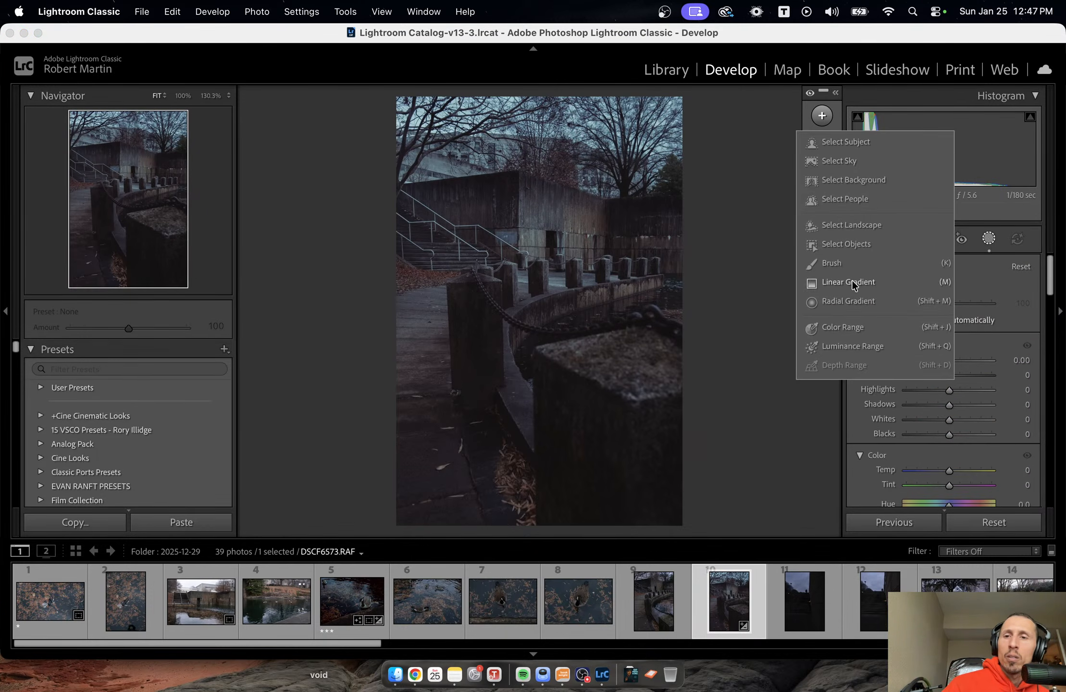
left_click(850, 283)
mouse_move(660, 492)
left_mouse_down()
mouse_move(554, 364)
mouse_move(550, 311)
mouse_move(561, 302)
left_mouse_up()
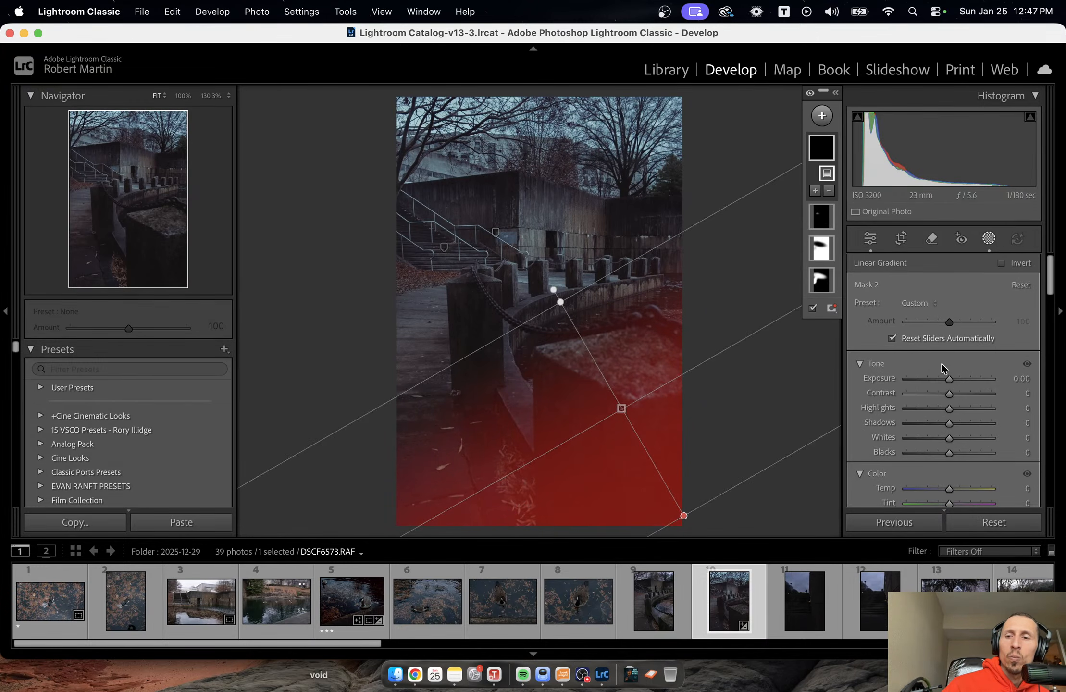
Set the lower gradient's exposure to -1.98, check its effect with Amount at 0, and restore Amount to 100.
left_click_drag(949, 379, 925, 384)
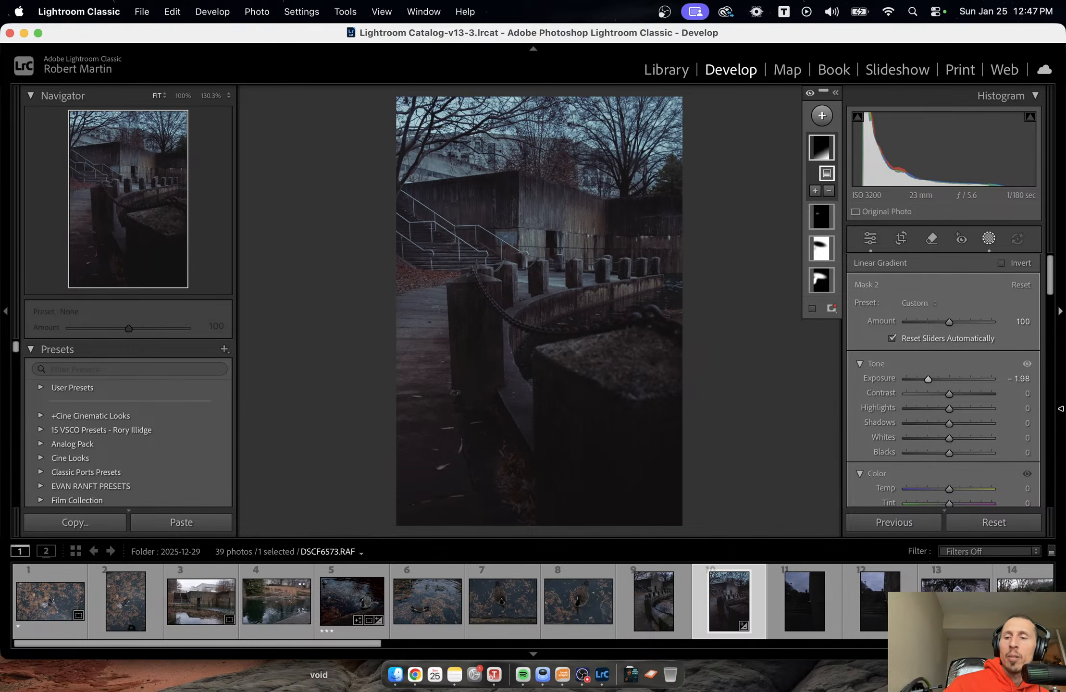
left_click_drag(945, 323, 892, 321)
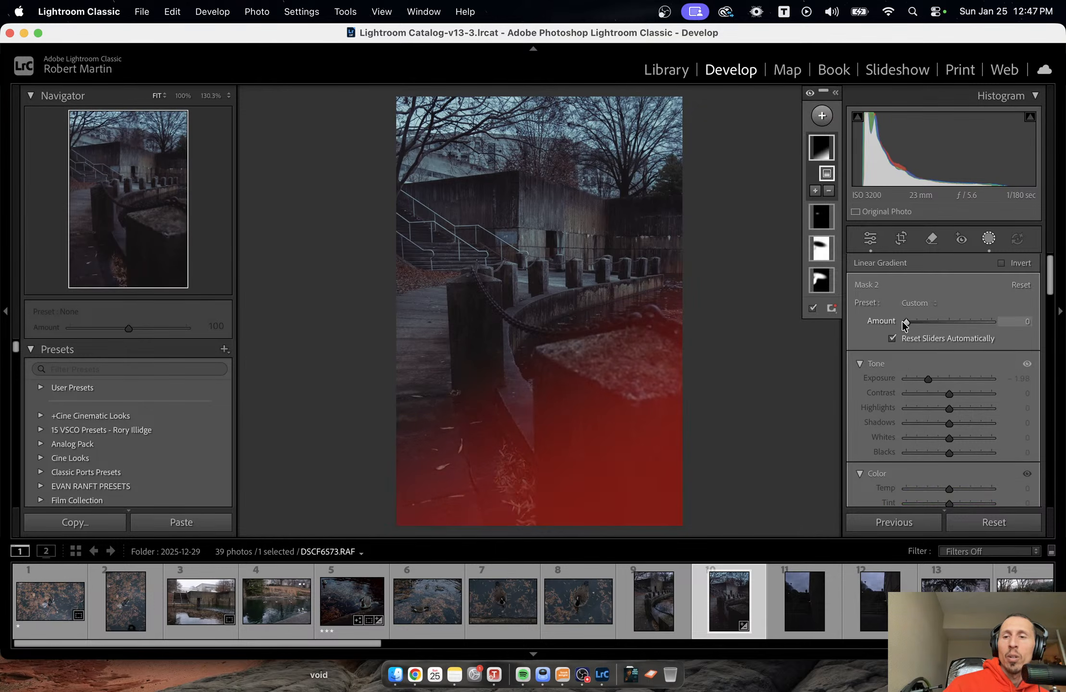
double_click(905, 322)
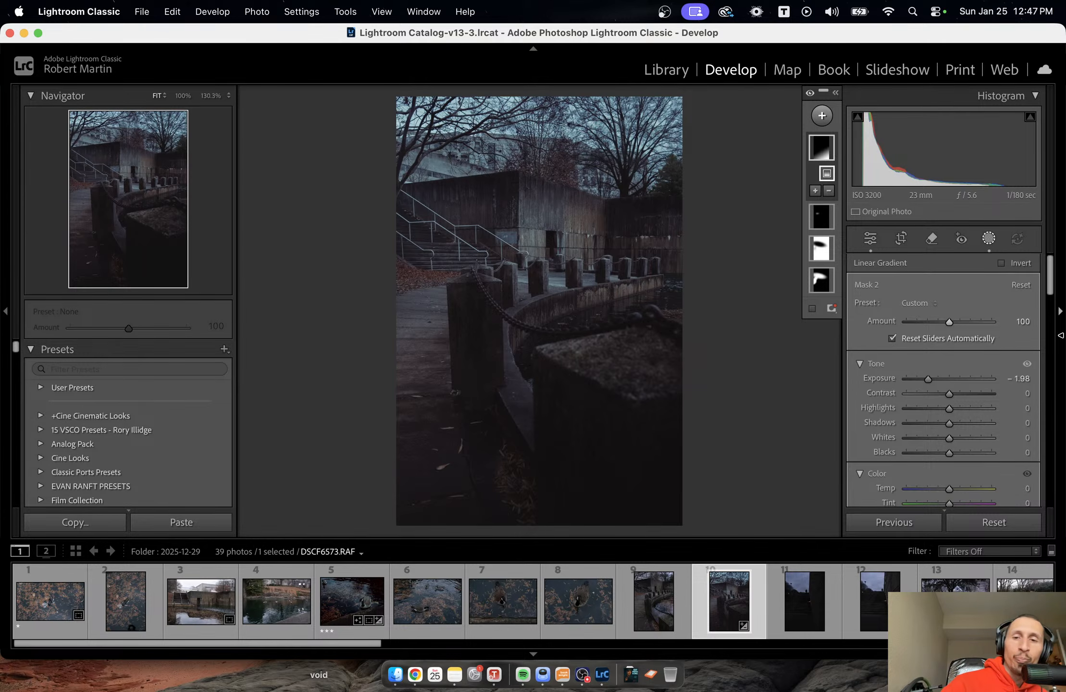
key("shift+w")
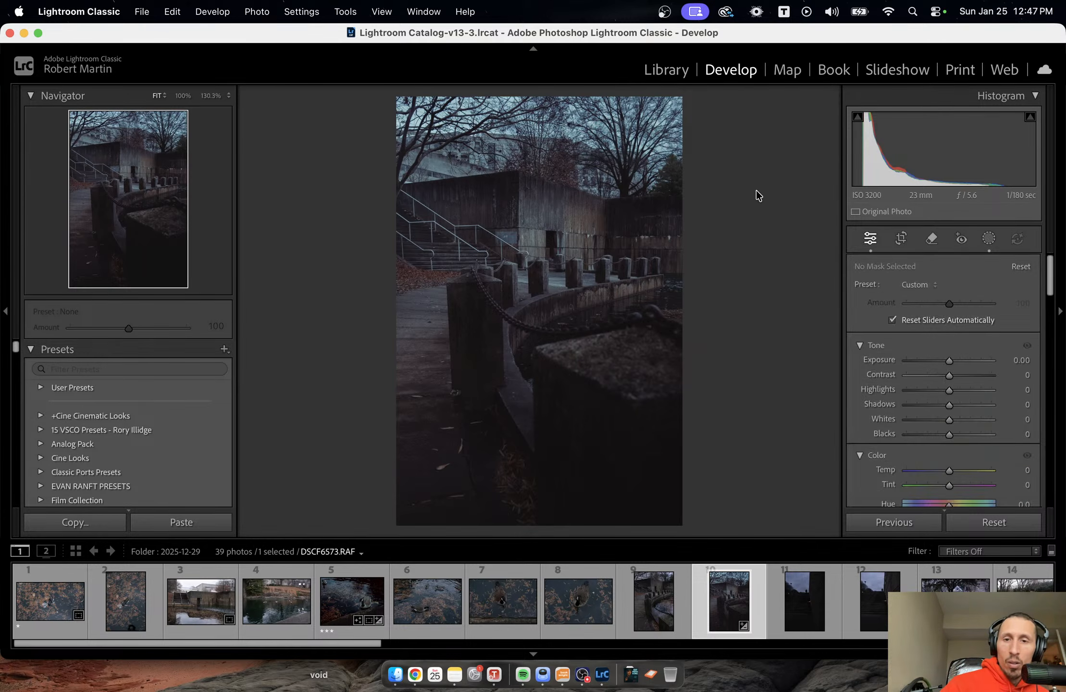
Add a brush mask with exposure 0.18 and paint it along the hanging chain on the nearest bollard.
left_click(528, 299)
left_click_drag(528, 300, 688, 338)
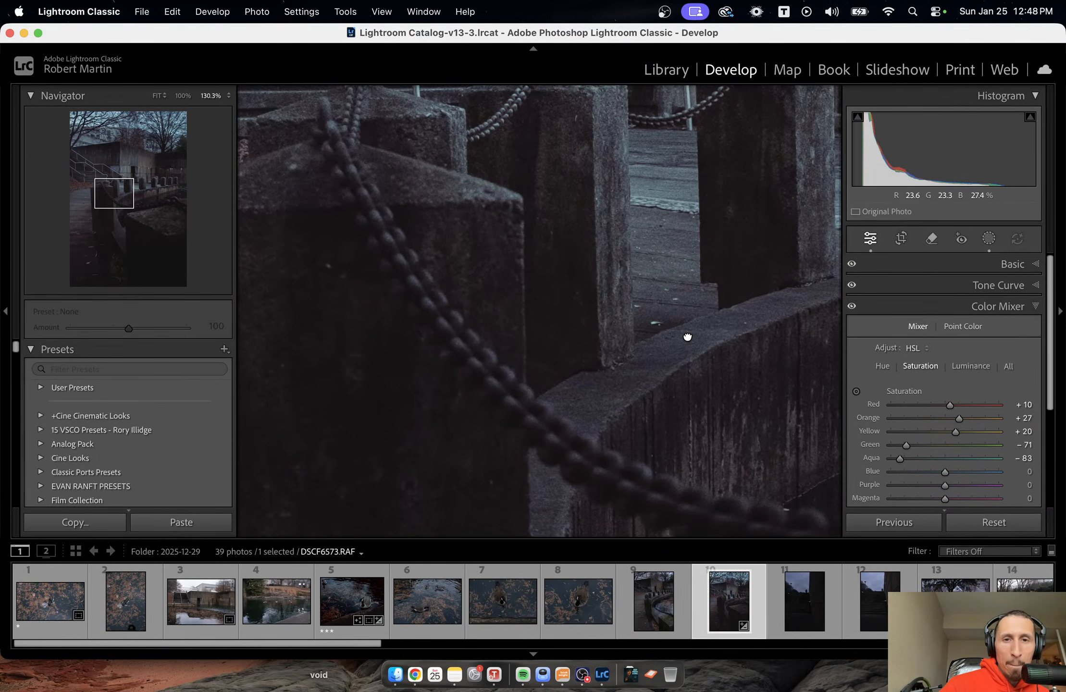
left_click(989, 238)
left_click(823, 116)
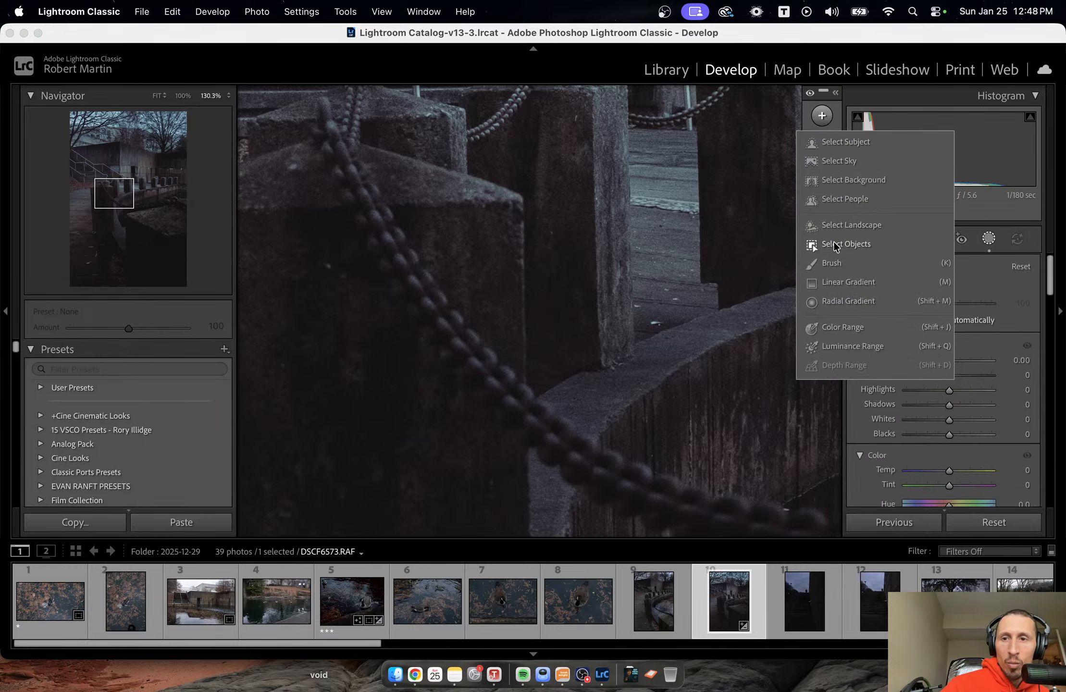
left_click(831, 263)
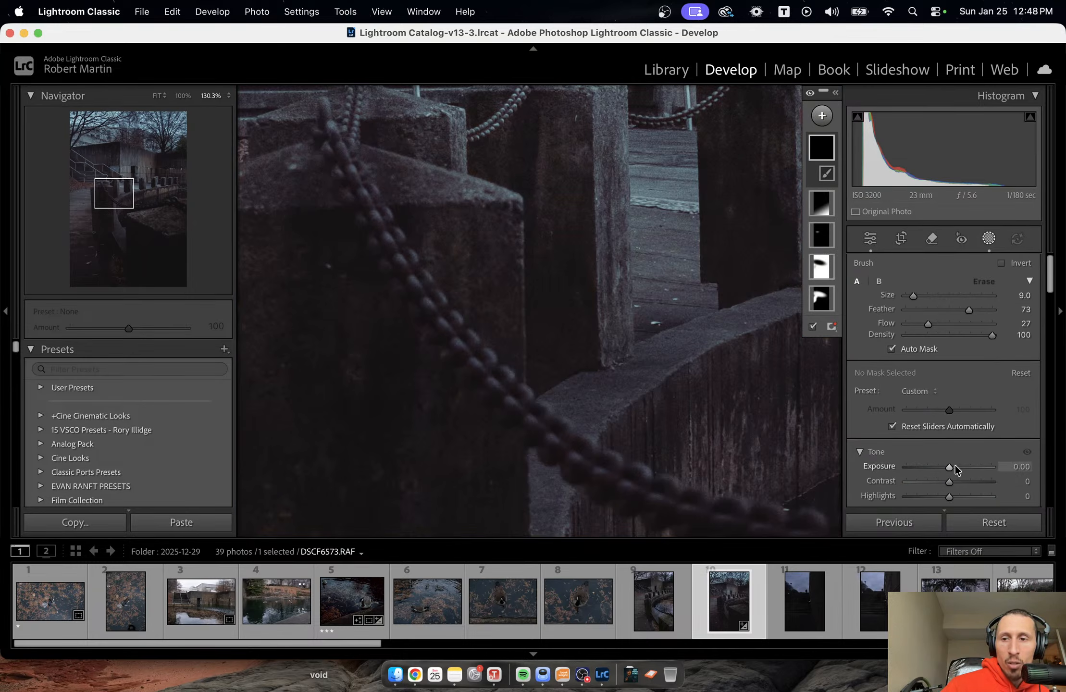
left_click_drag(950, 470, 950, 470)
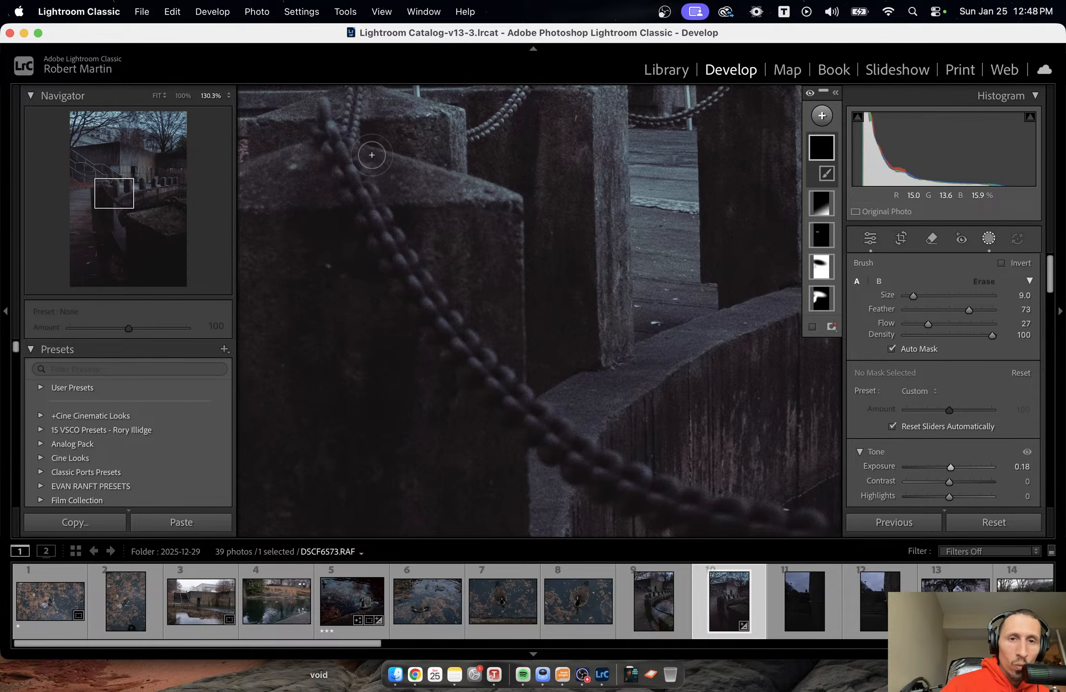
mouse_move(337, 145)
left_mouse_down()
mouse_move(359, 186)
mouse_move(339, 143)
mouse_move(368, 190)
mouse_move(344, 159)
mouse_move(370, 223)
mouse_move(351, 173)
mouse_move(388, 237)
mouse_move(395, 214)
left_mouse_up()
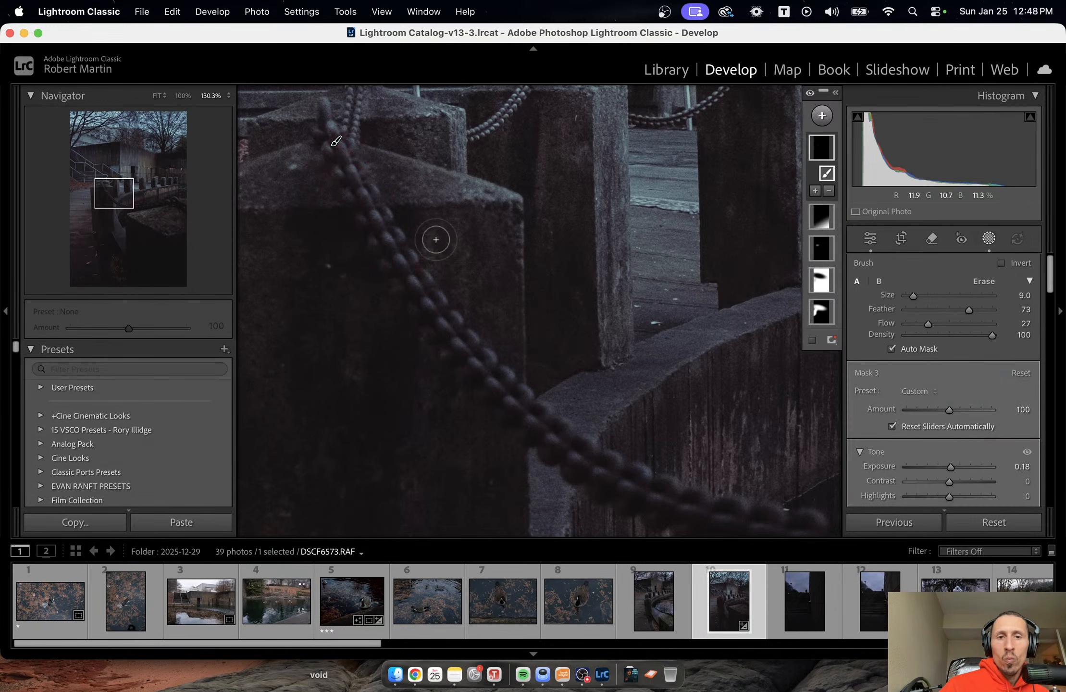
mouse_move(400, 260)
left_mouse_down()
mouse_move(554, 445)
mouse_move(671, 505)
mouse_move(621, 488)
mouse_move(481, 351)
left_mouse_up()
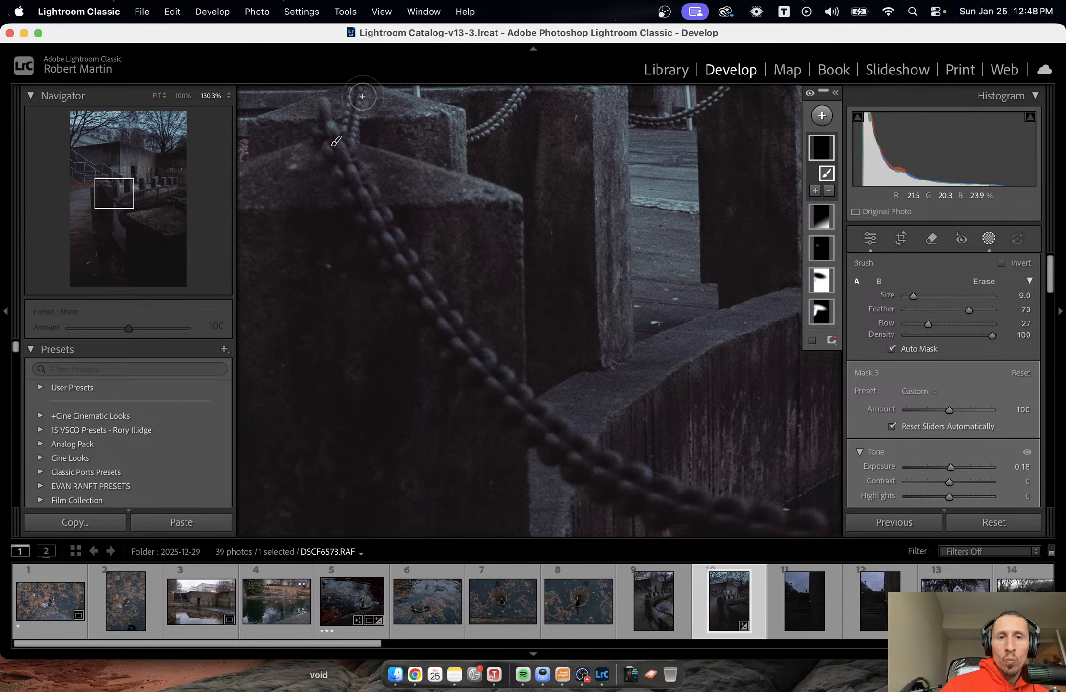
mouse_move(361, 98)
left_mouse_down()
mouse_move(351, 150)
mouse_move(347, 100)
mouse_move(346, 140)
left_mouse_up()
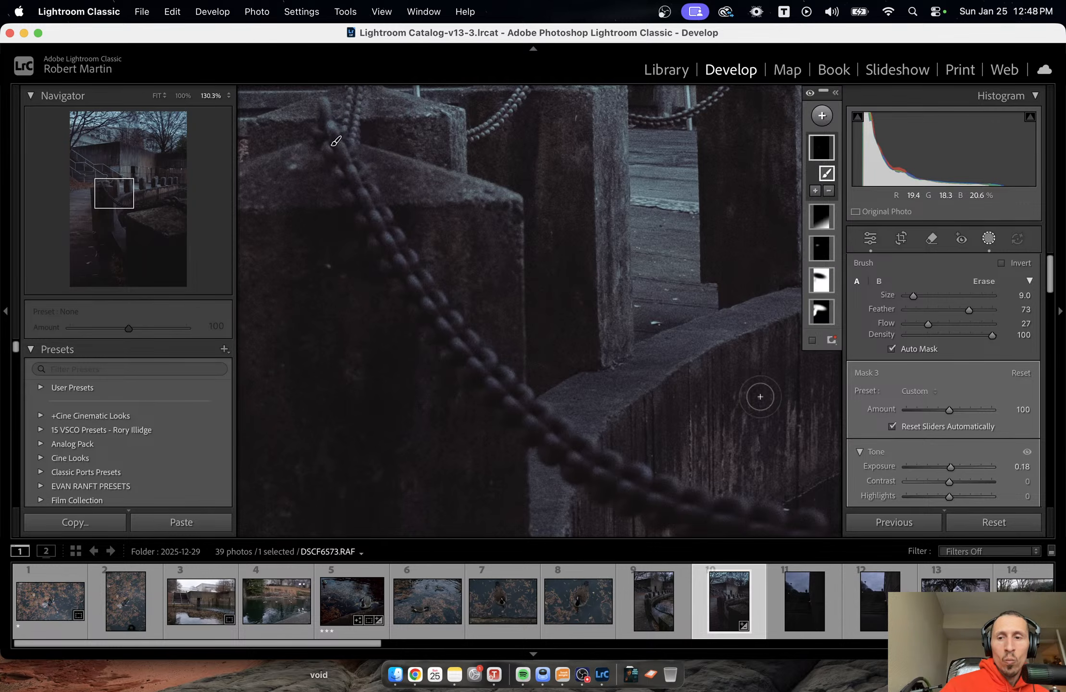
mouse_move(822, 524)
left_mouse_down()
mouse_move(578, 462)
mouse_move(841, 545)
mouse_move(638, 480)
mouse_move(548, 434)
mouse_move(664, 517)
mouse_move(716, 501)
left_mouse_up()
Raise the chain mask's exposure to 0.42, set its Clarity to 16, and leave masking.
left_click_drag(950, 466, 951, 466)
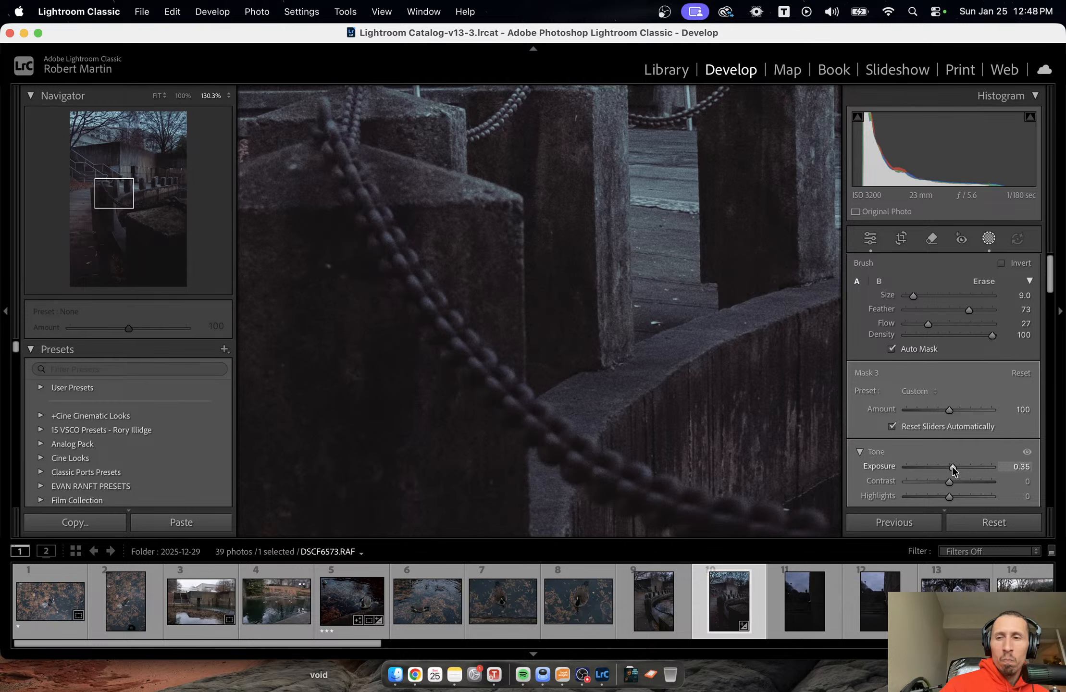
left_click_drag(954, 468, 954, 467)
scroll(990, 425, "down", 10)
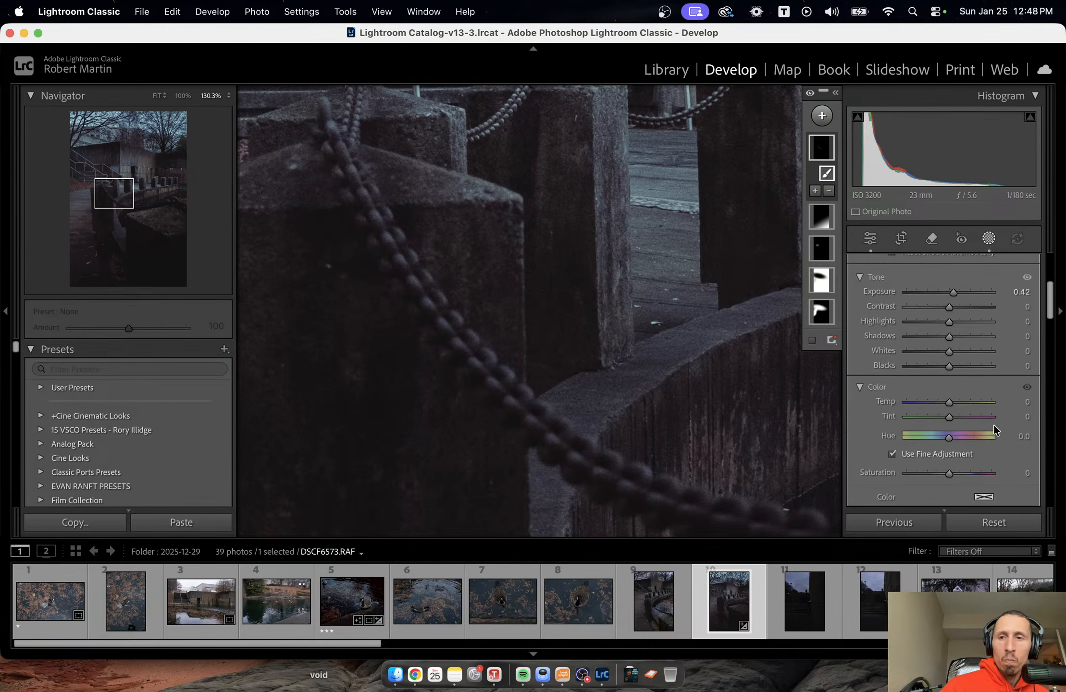
scroll(994, 428, "down", 5)
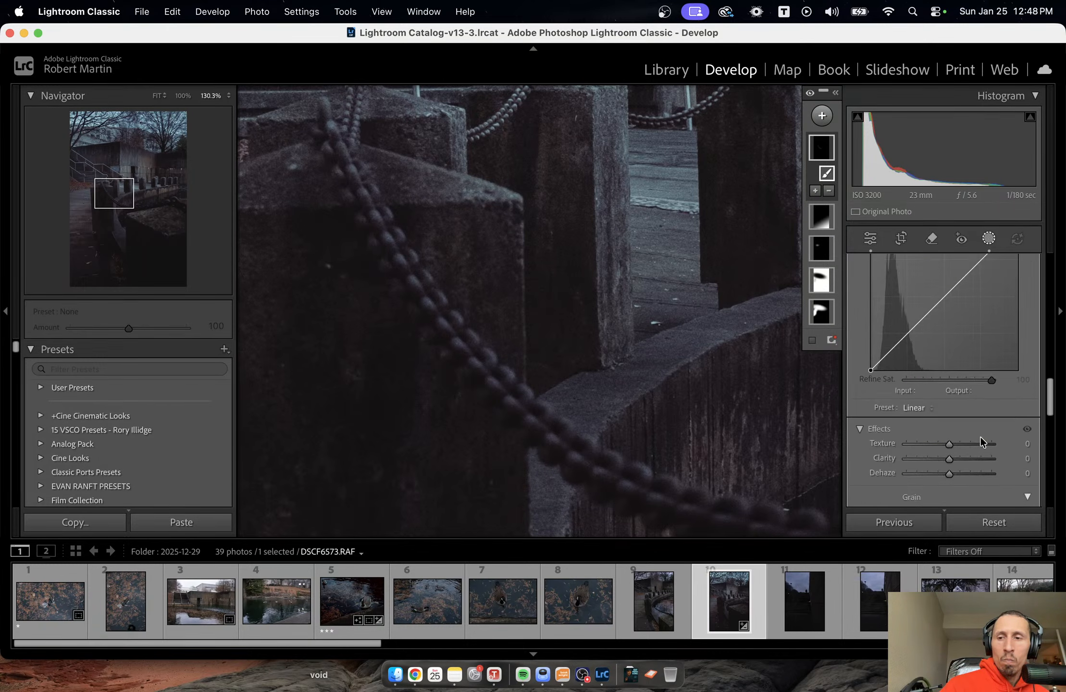
left_click_drag(951, 459, 957, 459)
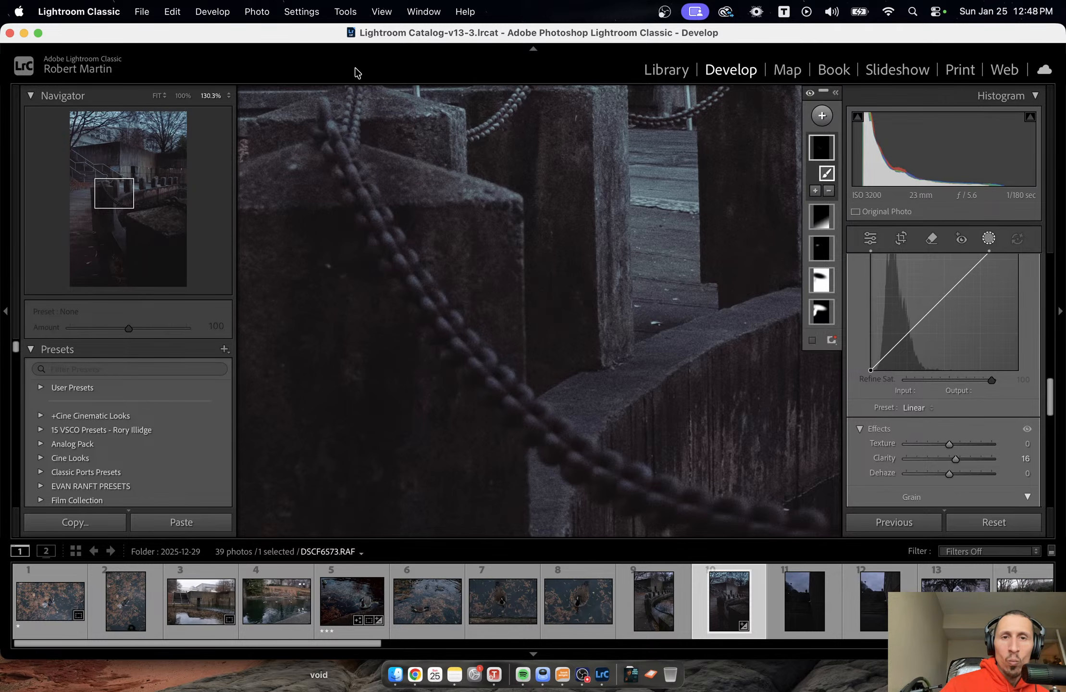
key("shift+w")
left_click(439, 156)
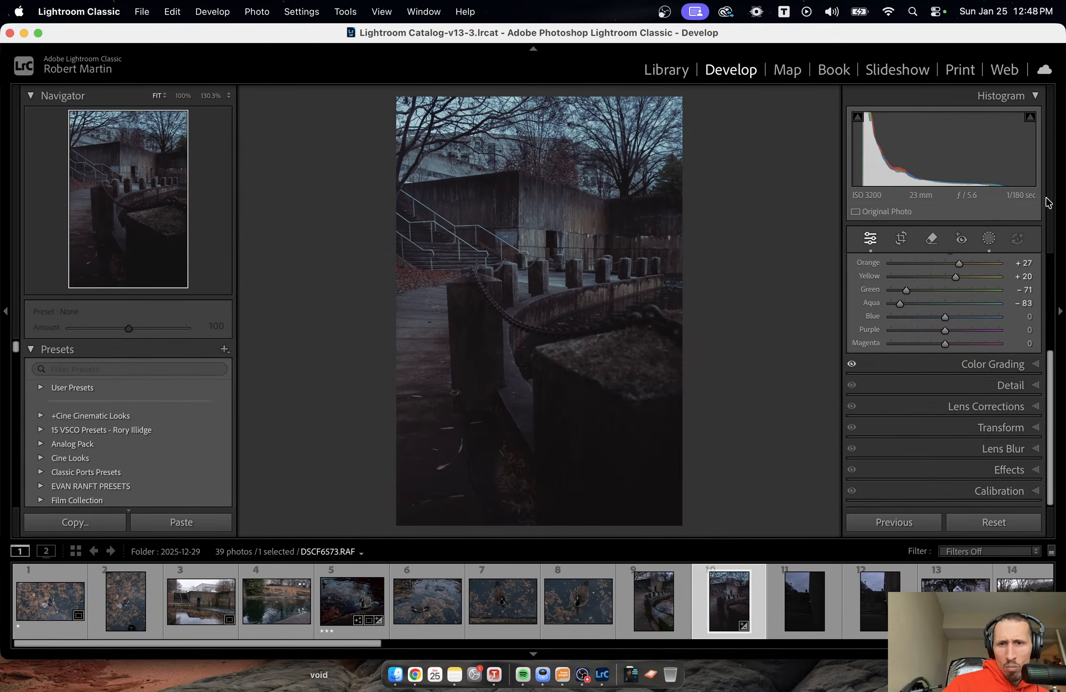
Reopen the chain mask, set the brush Flow to 39, and extend the painting along the foreground chain to the photo's edge.
left_click(989, 238)
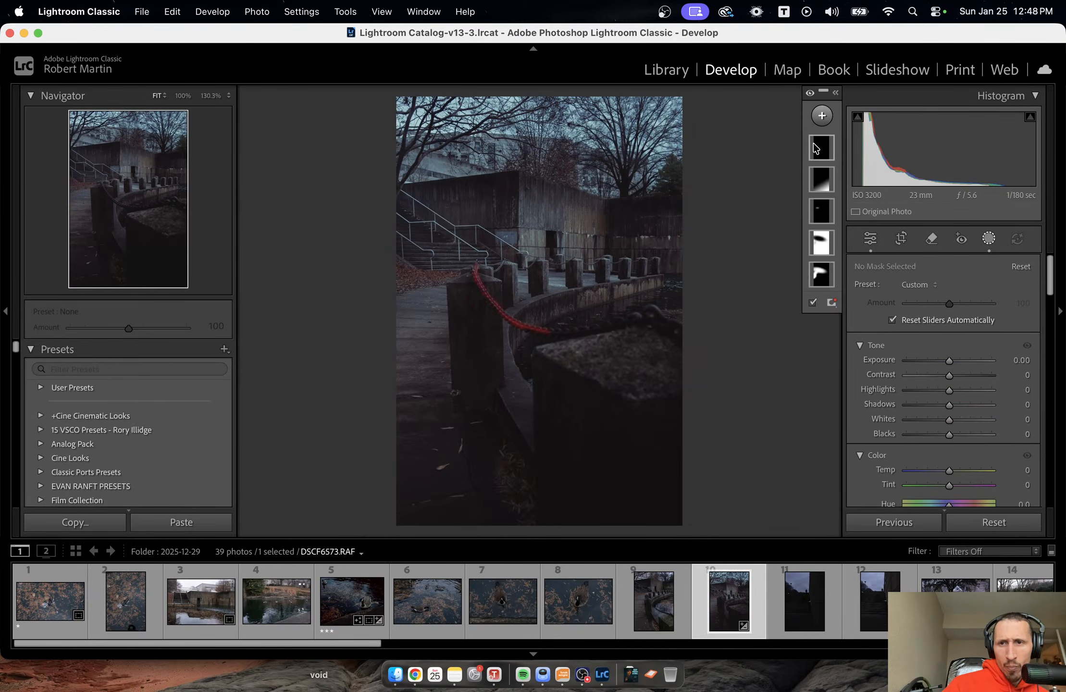
left_click(816, 148)
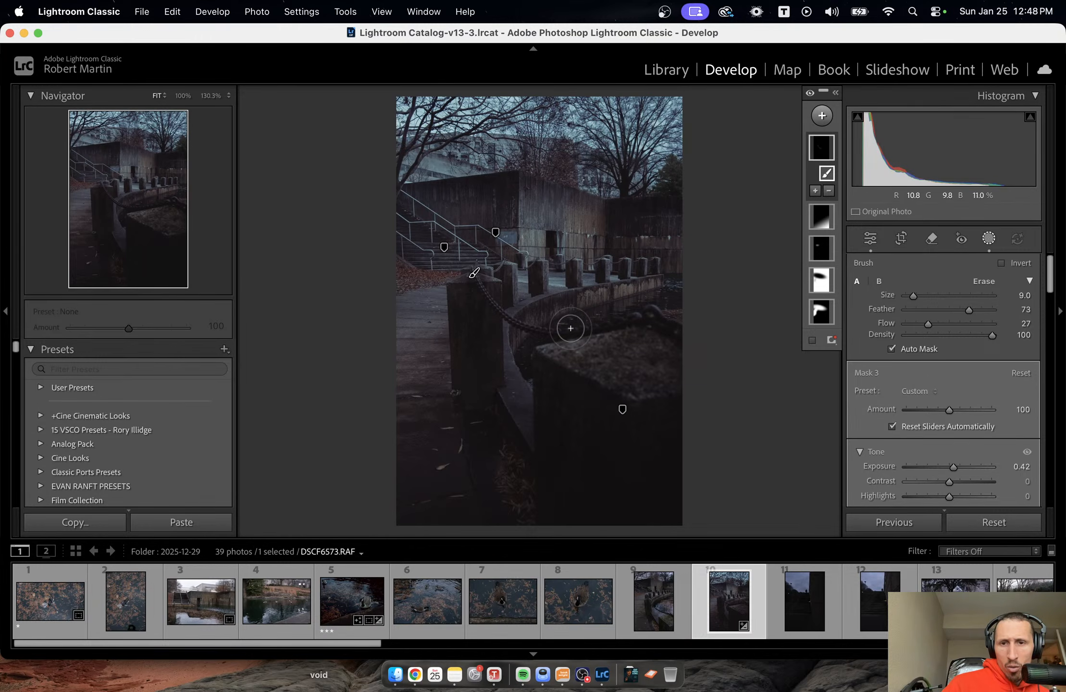
scroll(565, 328, "down", 5)
mouse_move(552, 331)
left_mouse_down()
mouse_move(653, 312)
mouse_move(558, 330)
left_mouse_up()
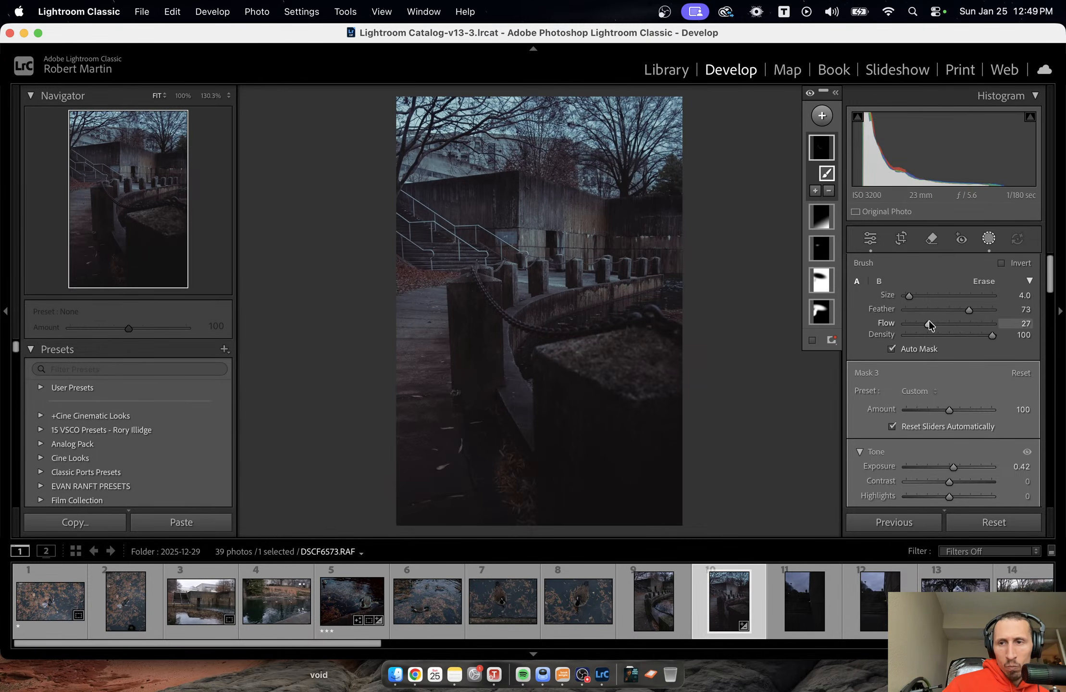
left_click_drag(928, 323, 938, 323)
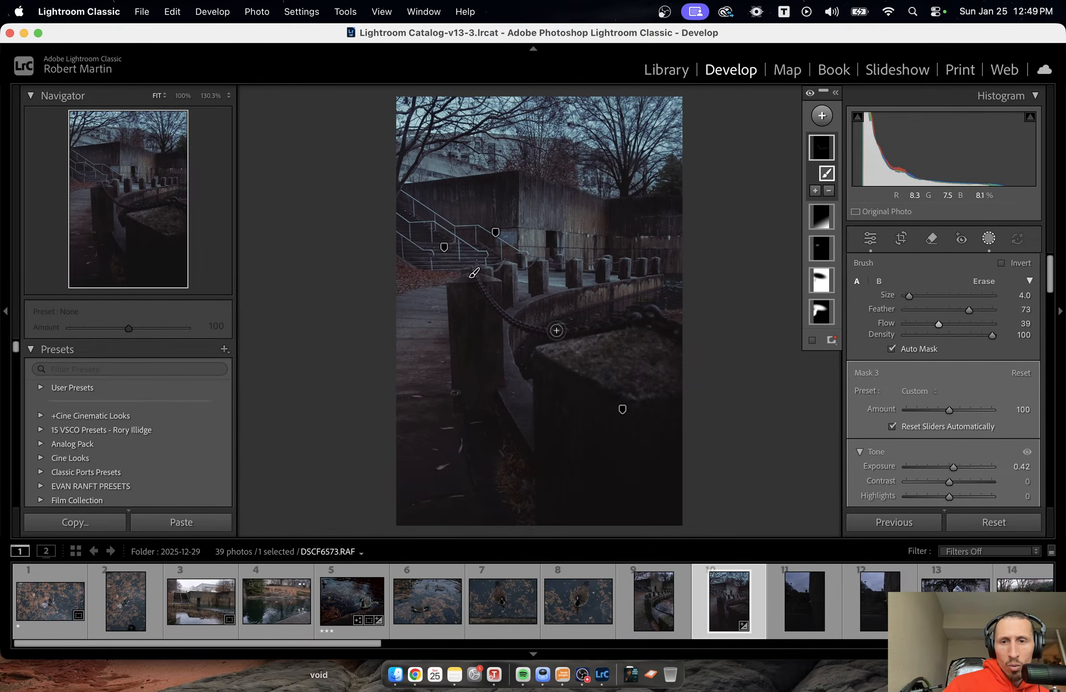
mouse_move(557, 330)
left_mouse_down()
mouse_move(652, 310)
mouse_move(685, 335)
left_mouse_up()
key("[")
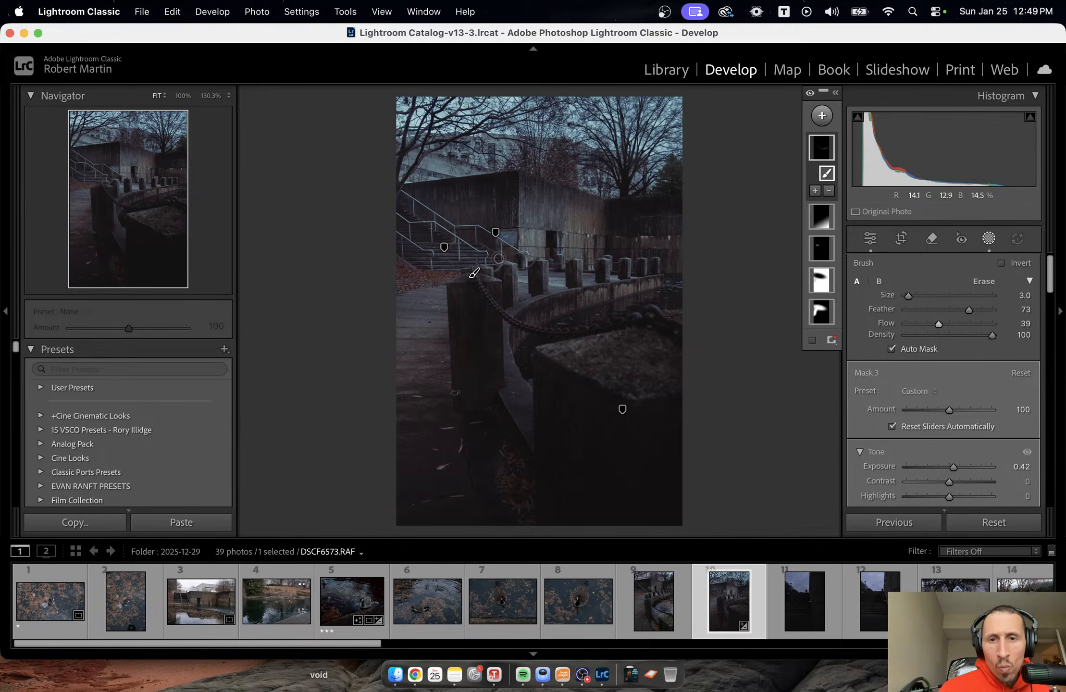
mouse_move(828, 150)
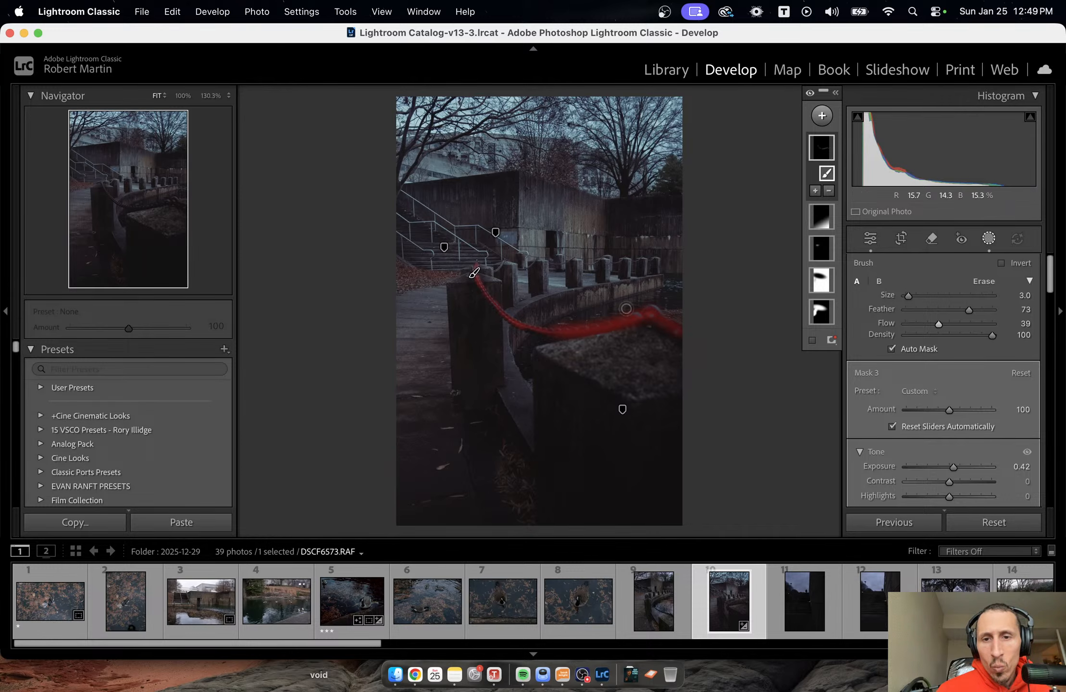
left_click_drag(528, 329, 563, 334)
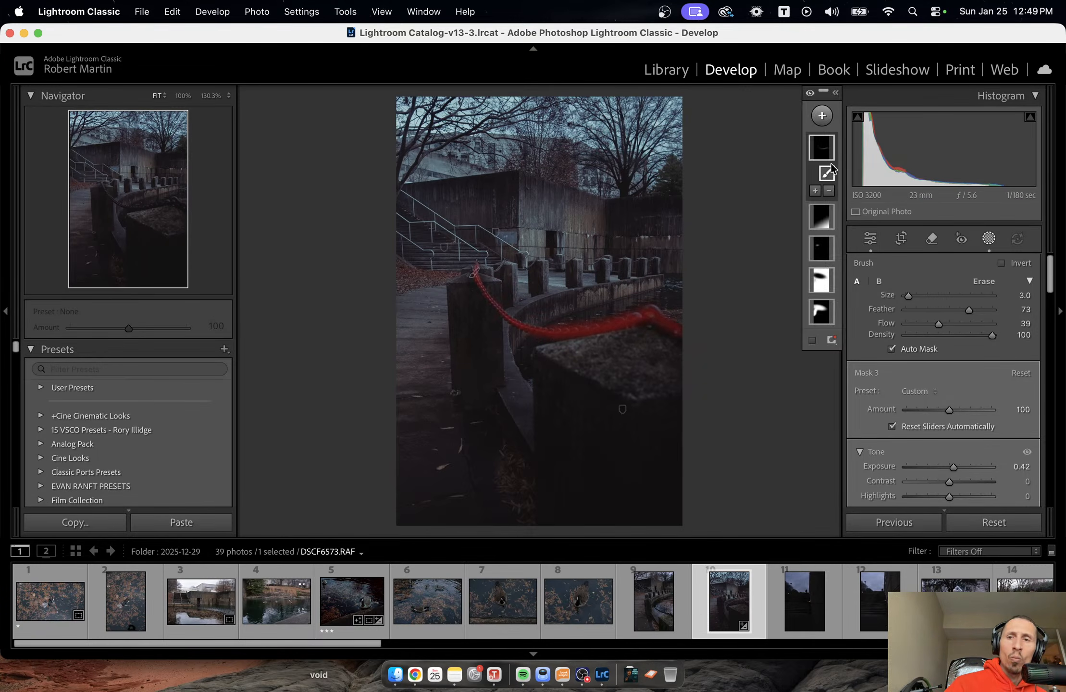
Set the chain mask's Amount to 131, check its coverage, and leave masking.
mouse_move(948, 409)
left_mouse_down()
mouse_move(889, 407)
mouse_move(954, 408)
left_mouse_up()
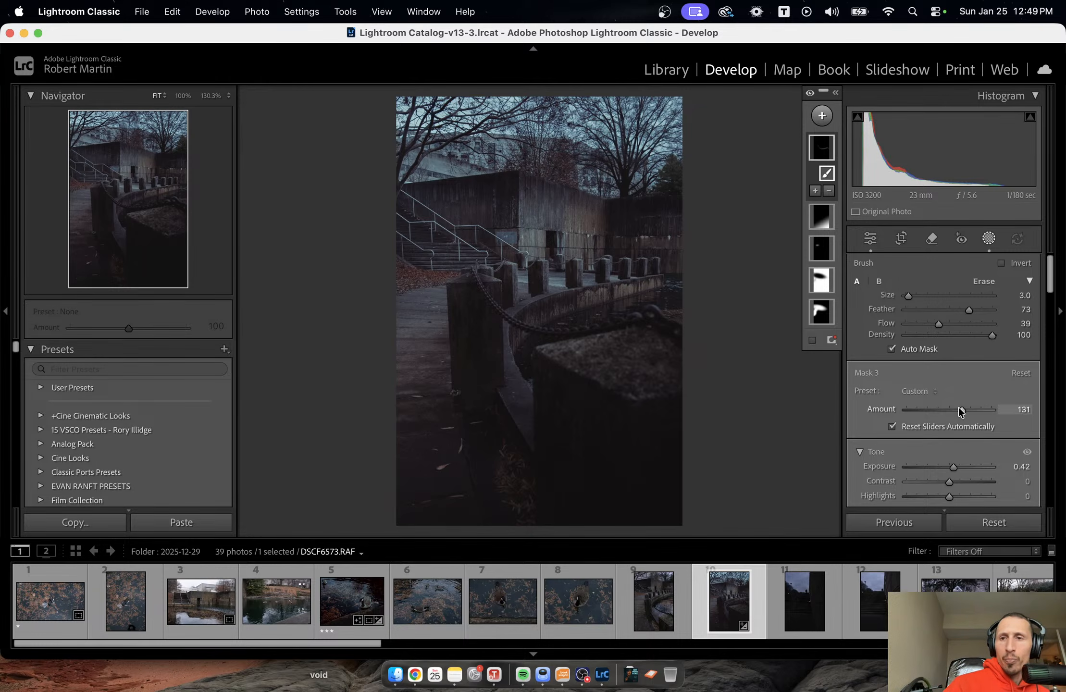
left_click(821, 147)
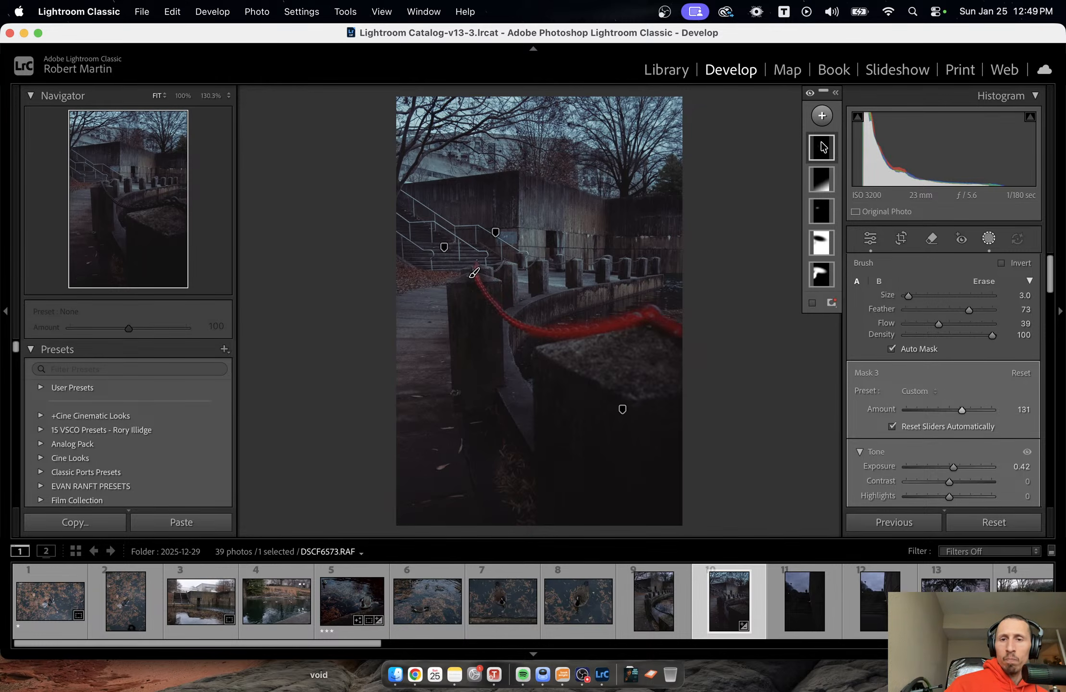
left_click(822, 146)
key("Escape")
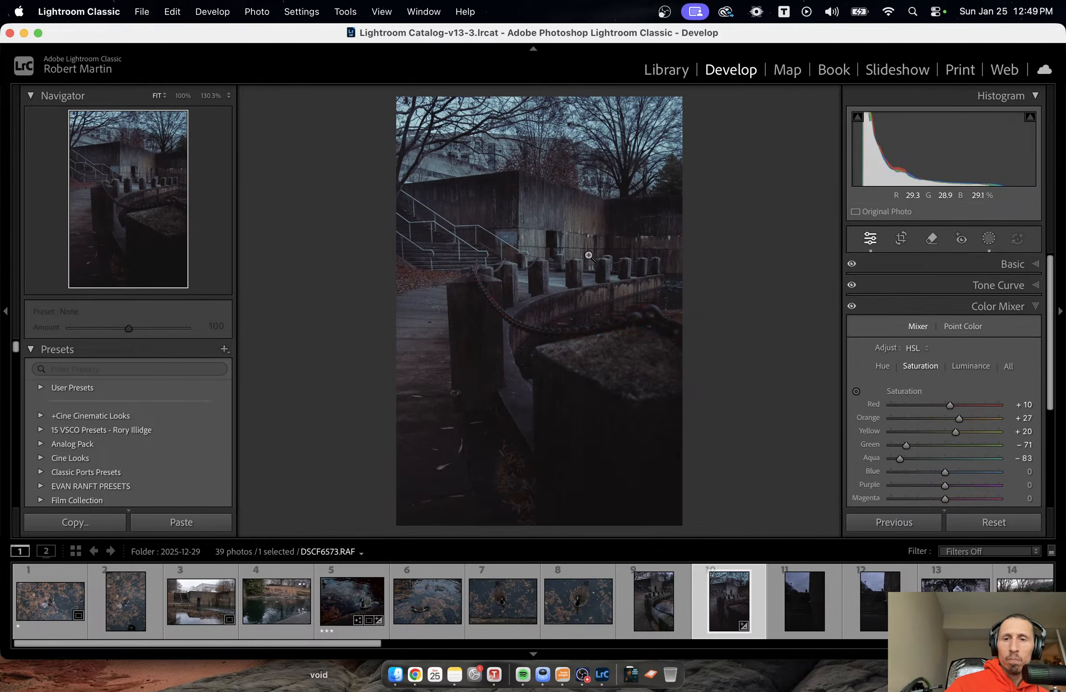
Brush the chain mask over the chains hanging between the bollards beside the stairs, and leave masking.
left_click(587, 254)
left_click_drag(423, 320, 902, 220)
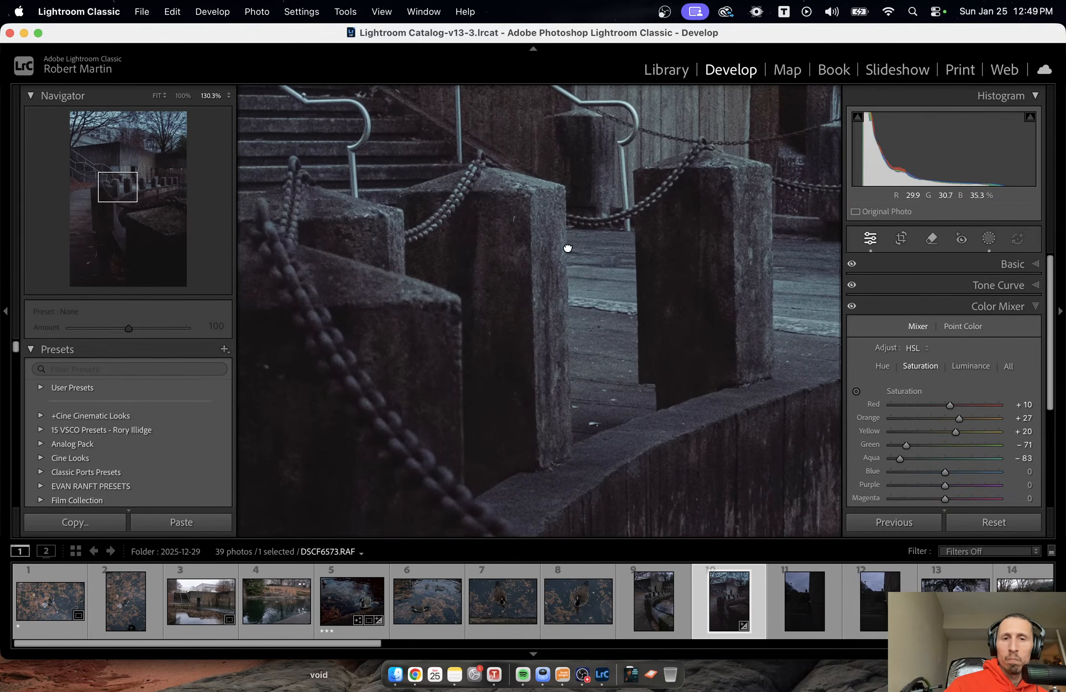
left_click_drag(567, 248, 586, 312)
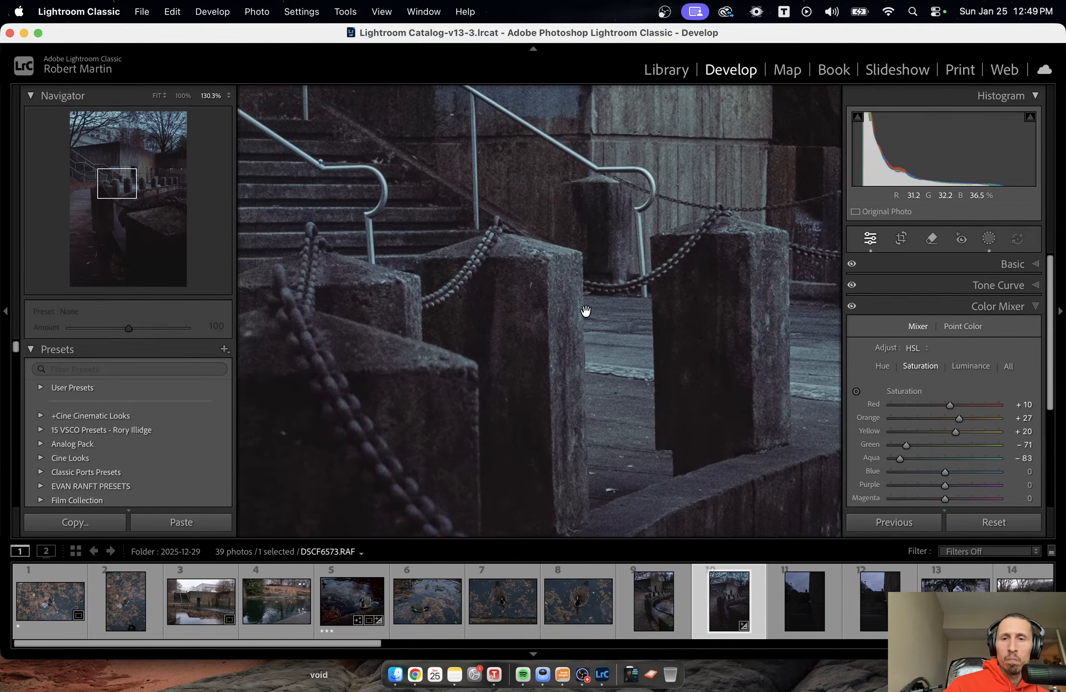
left_click(989, 238)
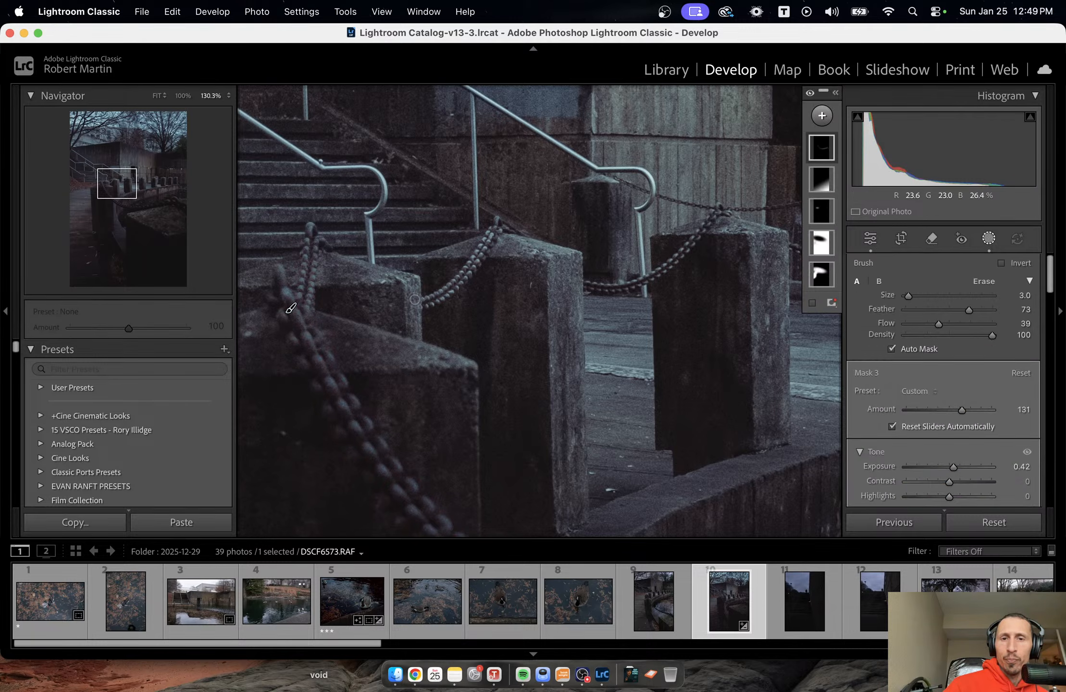
left_click_drag(426, 301, 451, 291)
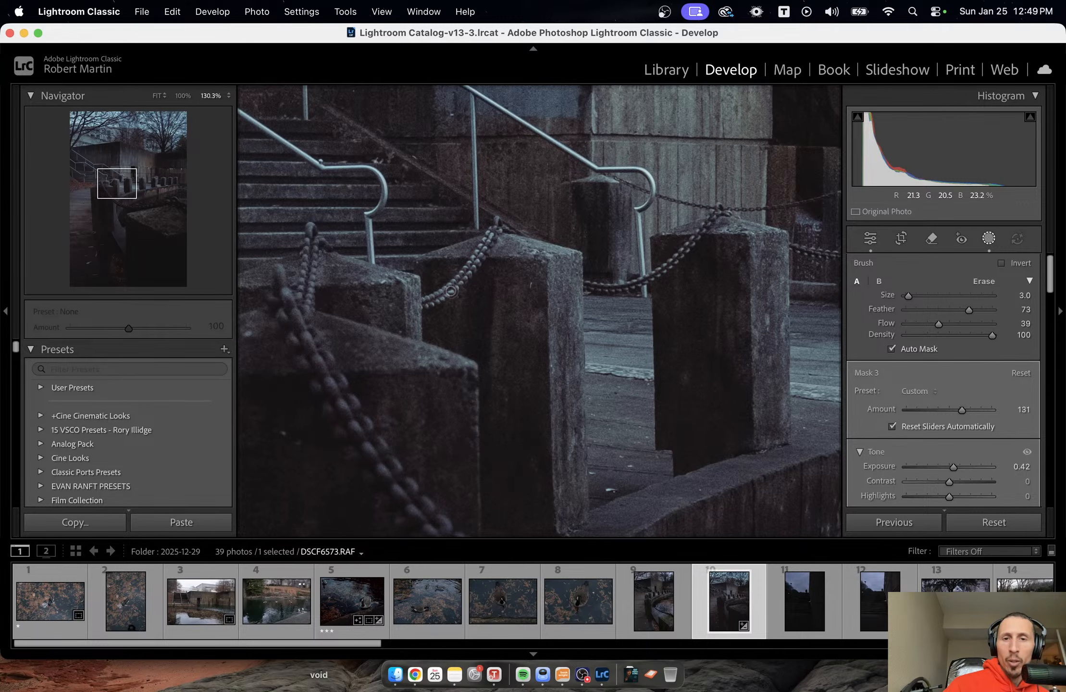
left_click_drag(492, 230, 465, 276)
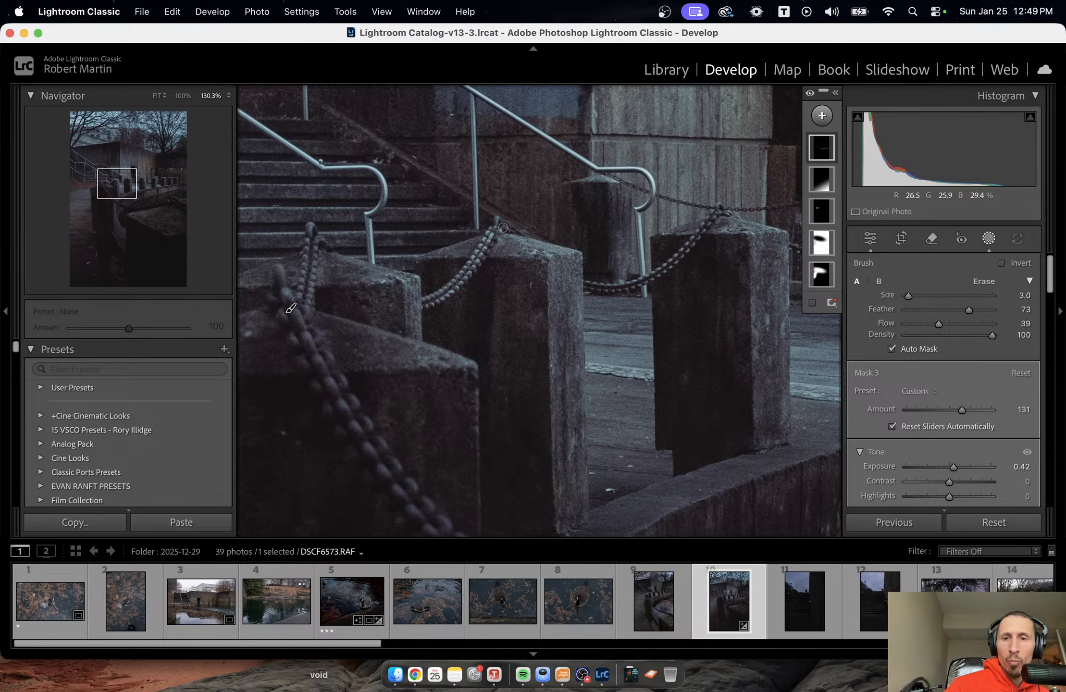
mouse_move(590, 287)
left_mouse_down()
mouse_move(622, 289)
mouse_move(664, 269)
mouse_move(656, 278)
mouse_move(728, 214)
left_mouse_up()
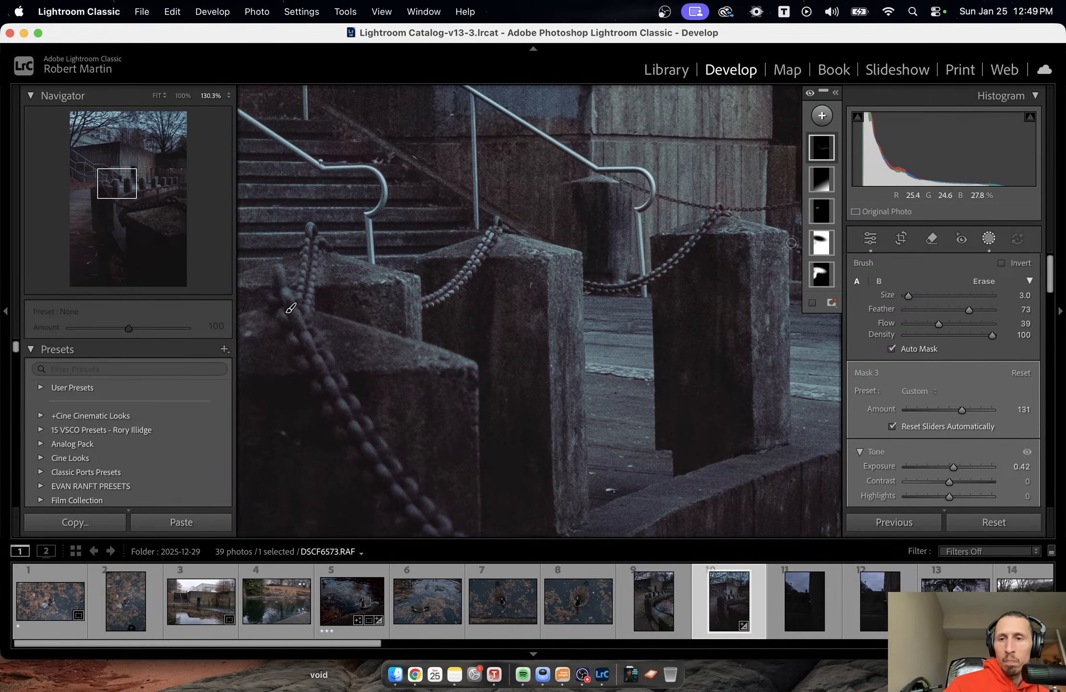
left_click_drag(792, 244, 838, 253)
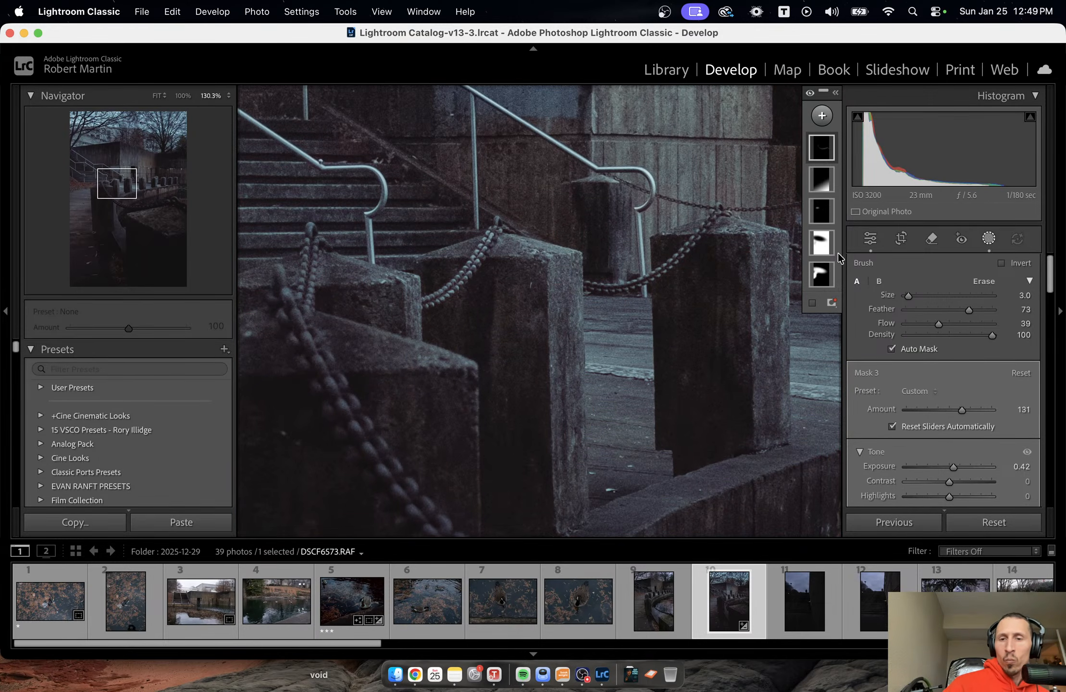
key("Escape")
Brush the chain mask over the chains between the farther bollards by the stained wall, leave masking, and return to the full photo.
left_click_drag(721, 243, 234, 277)
left_click_drag(459, 261, 476, 262)
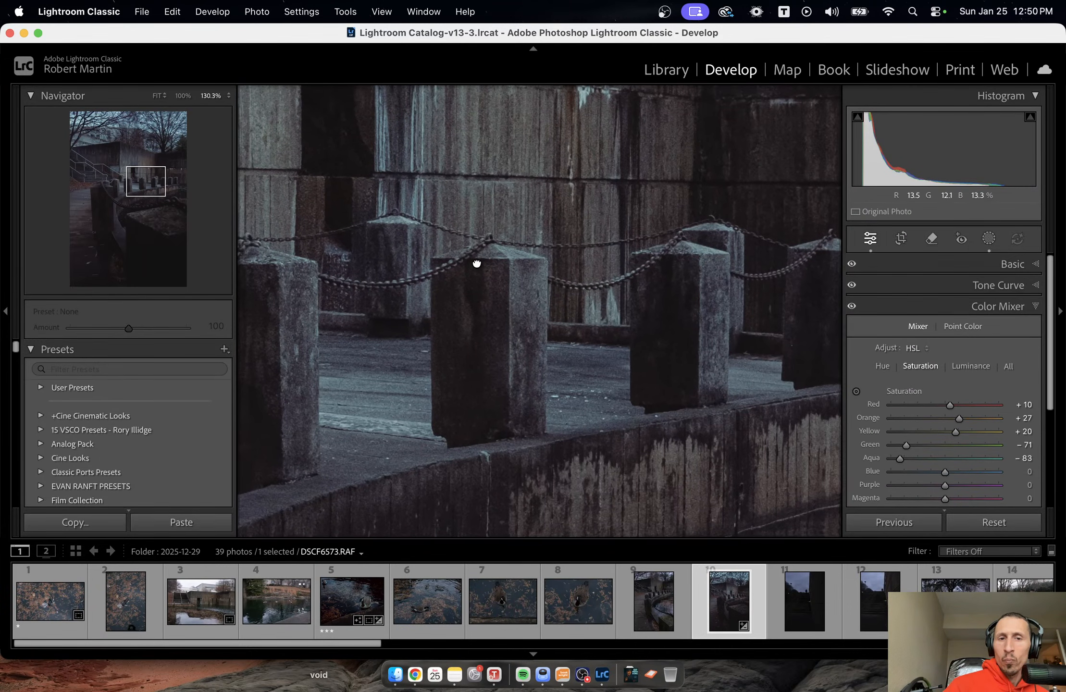
left_click(988, 238)
left_click(827, 151)
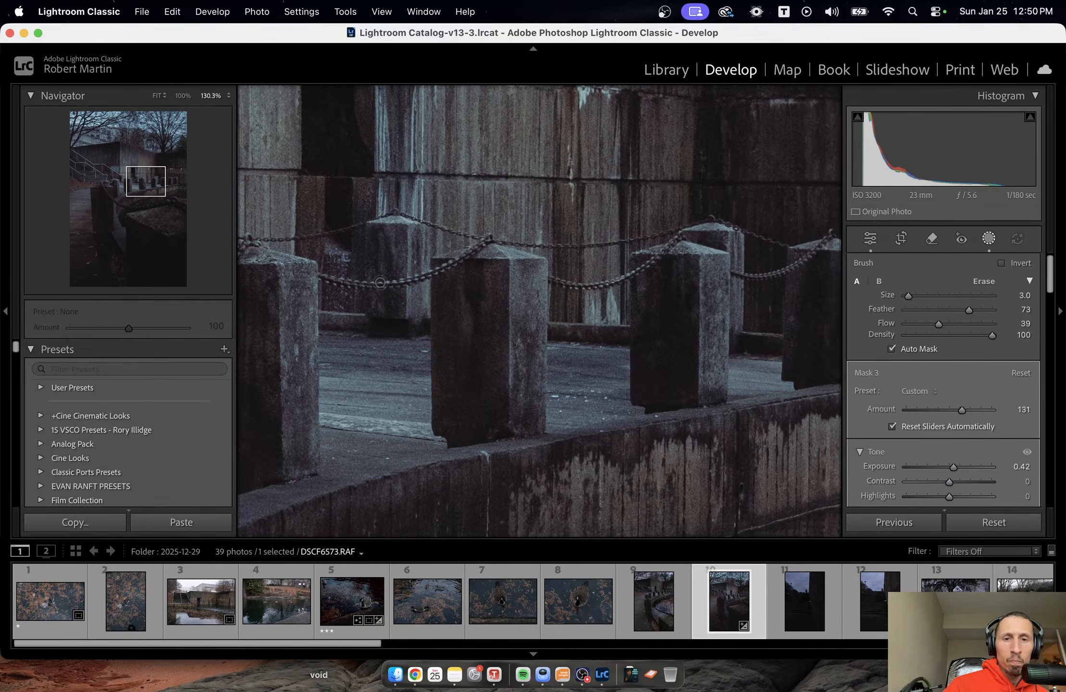
mouse_move(360, 283)
left_mouse_down()
mouse_move(435, 278)
mouse_move(488, 238)
mouse_move(450, 265)
left_mouse_up()
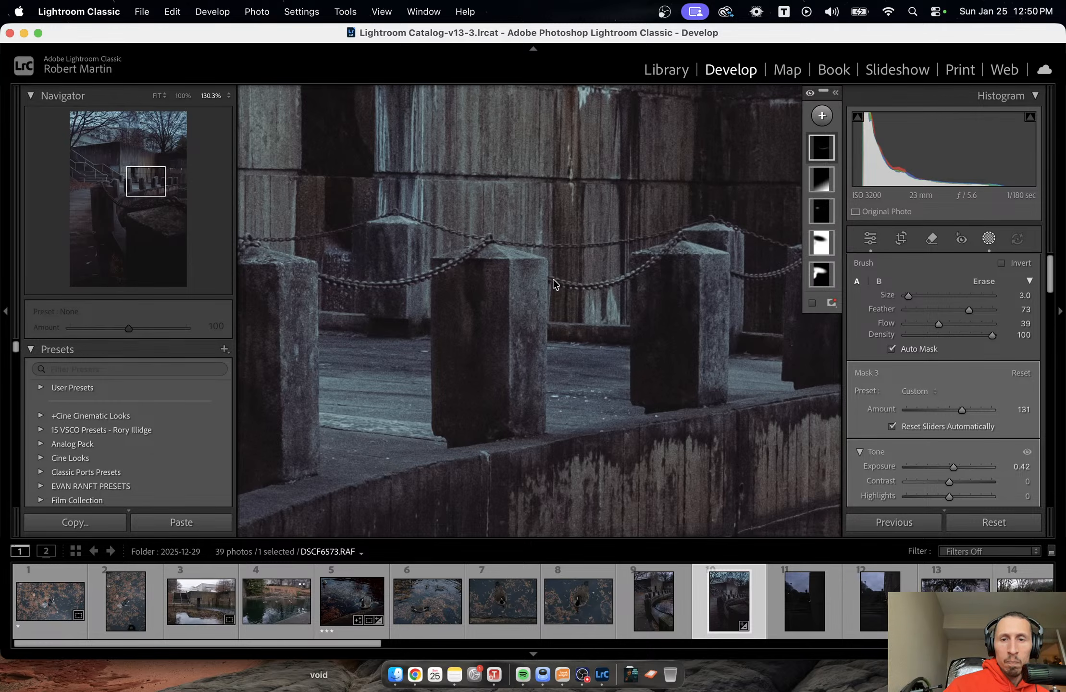
mouse_move(553, 283)
left_mouse_down()
mouse_move(630, 275)
mouse_move(679, 239)
left_mouse_up()
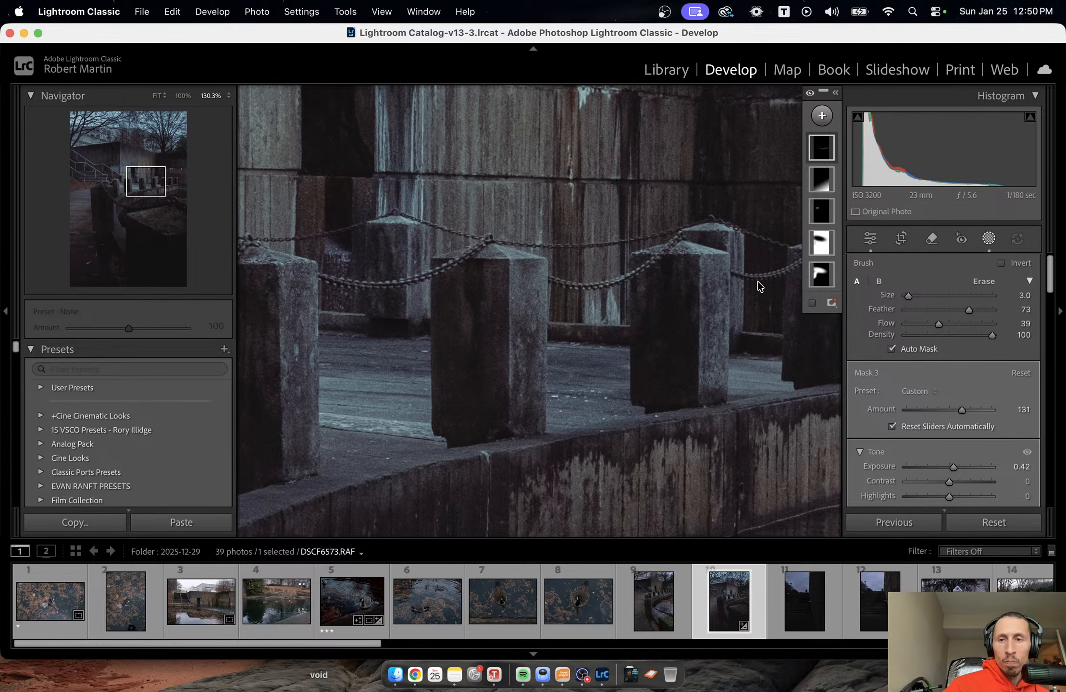
mouse_move(758, 286)
left_mouse_down()
mouse_move(736, 276)
mouse_move(793, 265)
mouse_move(821, 244)
left_mouse_up()
mouse_move(828, 236)
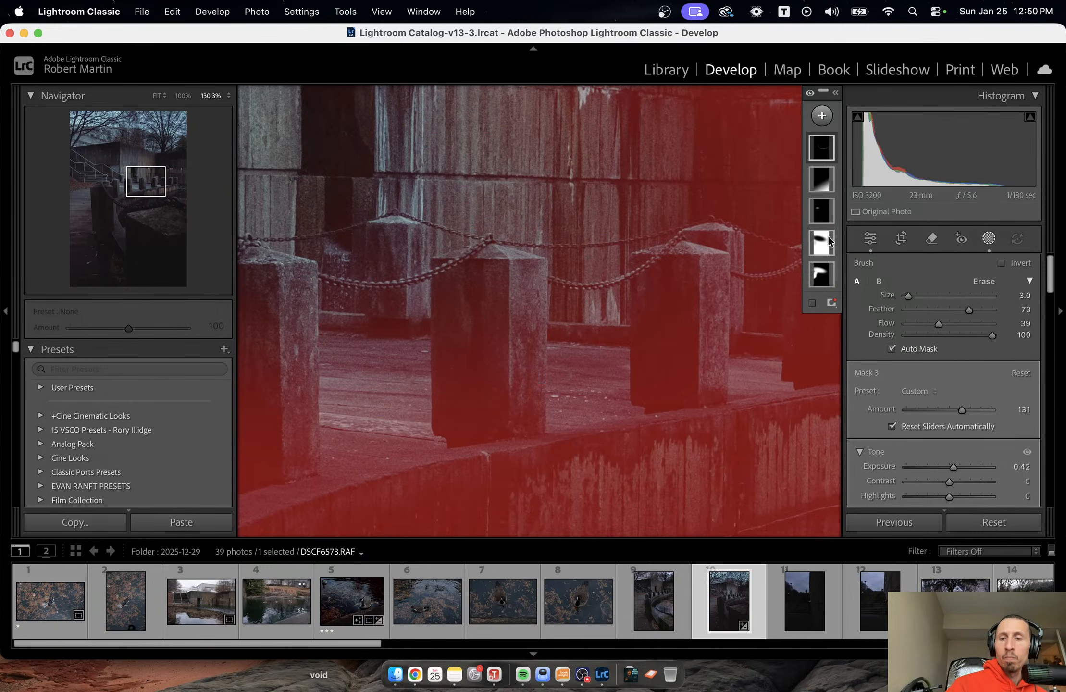
key("Escape")
left_click(716, 290)
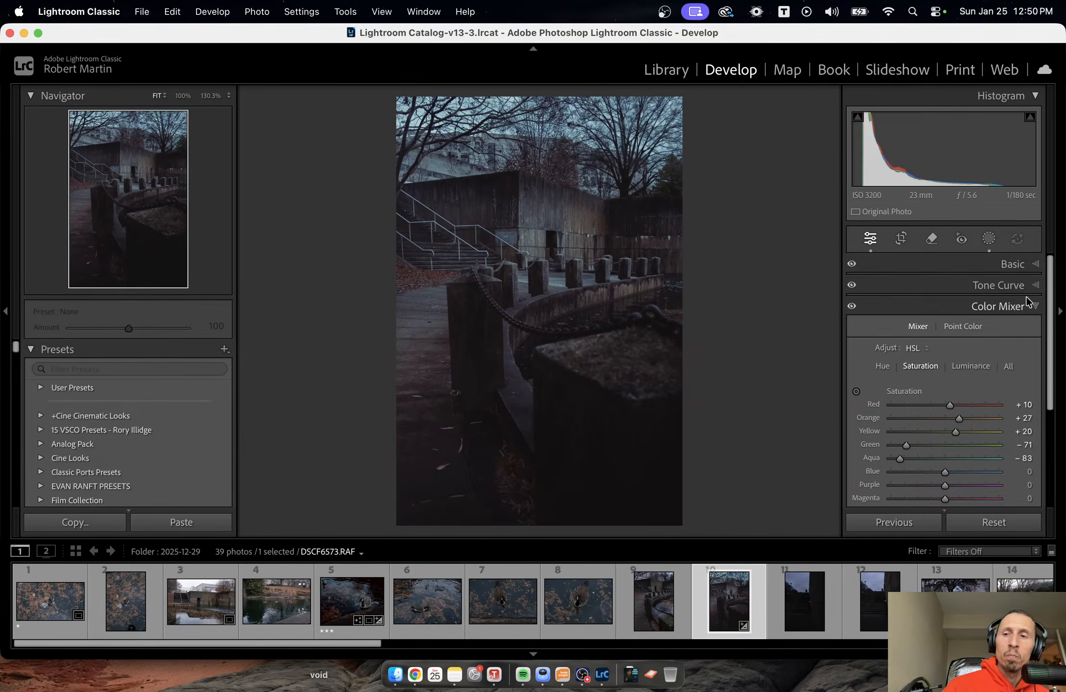
Reopen the chain mask, reduce its Amount to 0 for comparison, raise the Amount again, and leave masking.
left_click(989, 238)
left_click(826, 150)
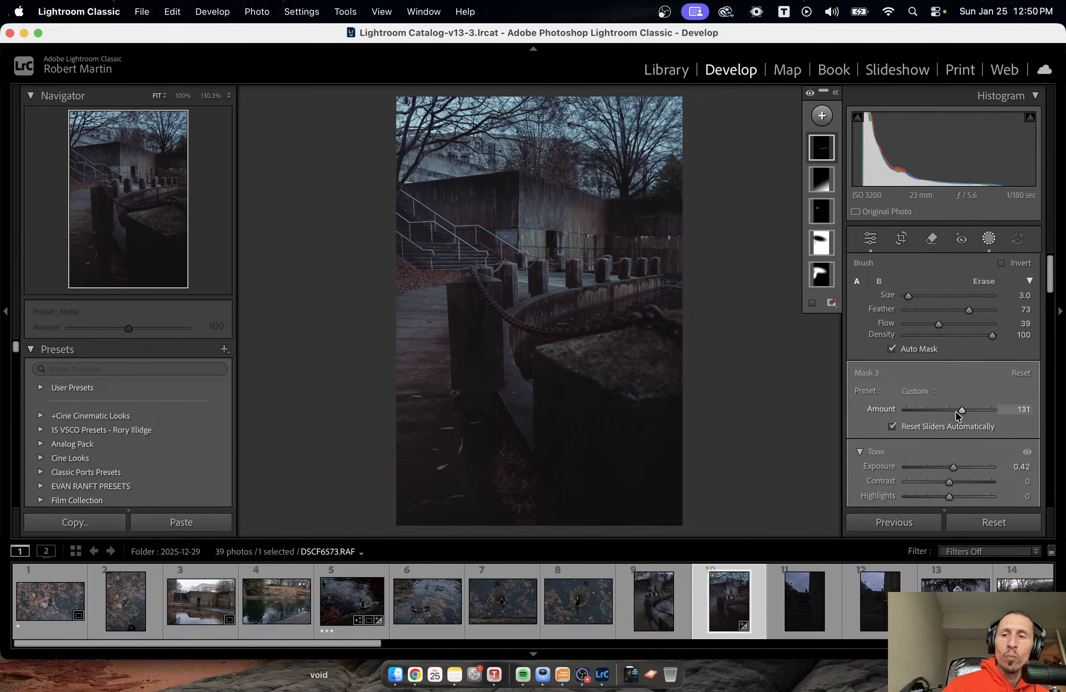
left_click_drag(955, 411, 827, 423)
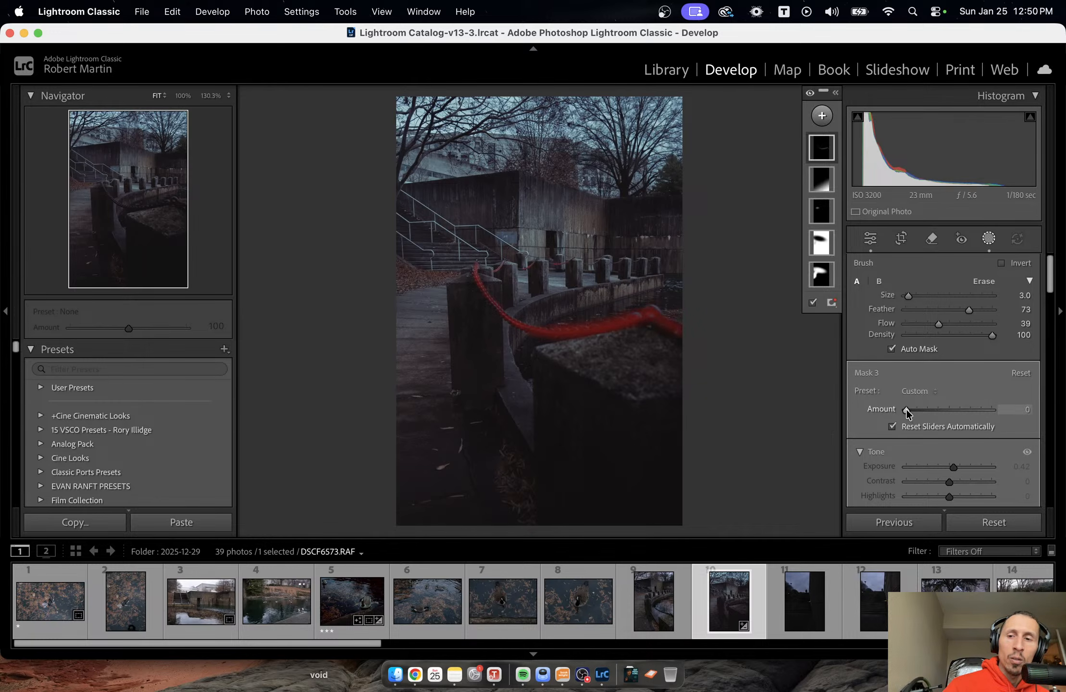
left_click_drag(906, 409, 955, 410)
key("shift+w")
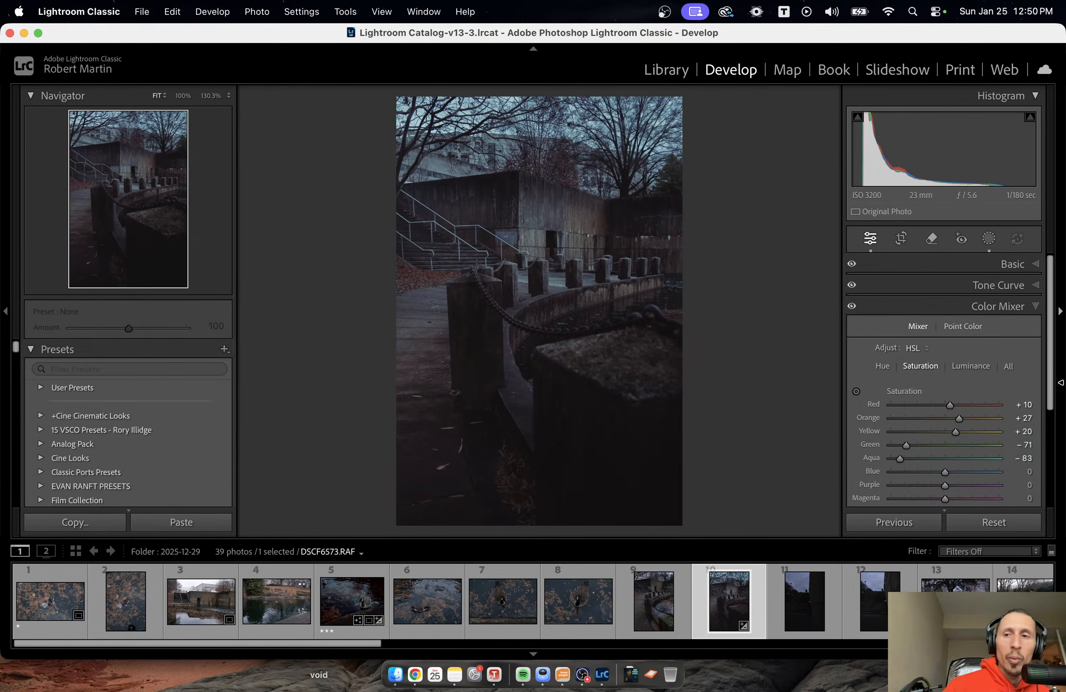
Add a linear gradient mask running downward from the top of the sky to the upper part of the concrete wall.
left_click(993, 239)
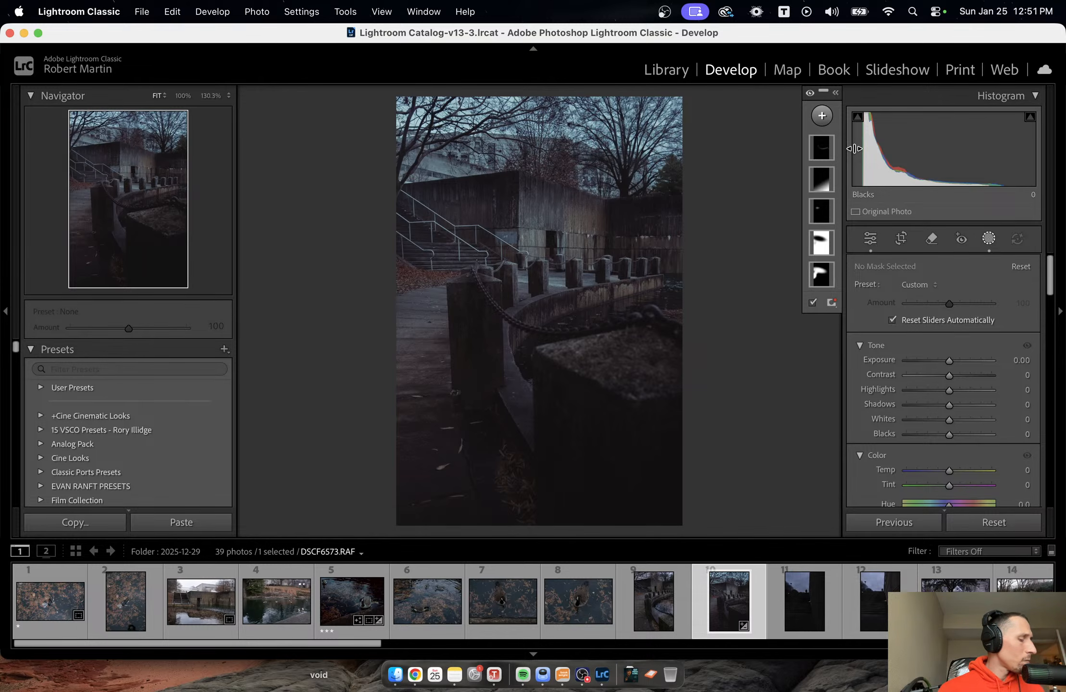
left_click(827, 123)
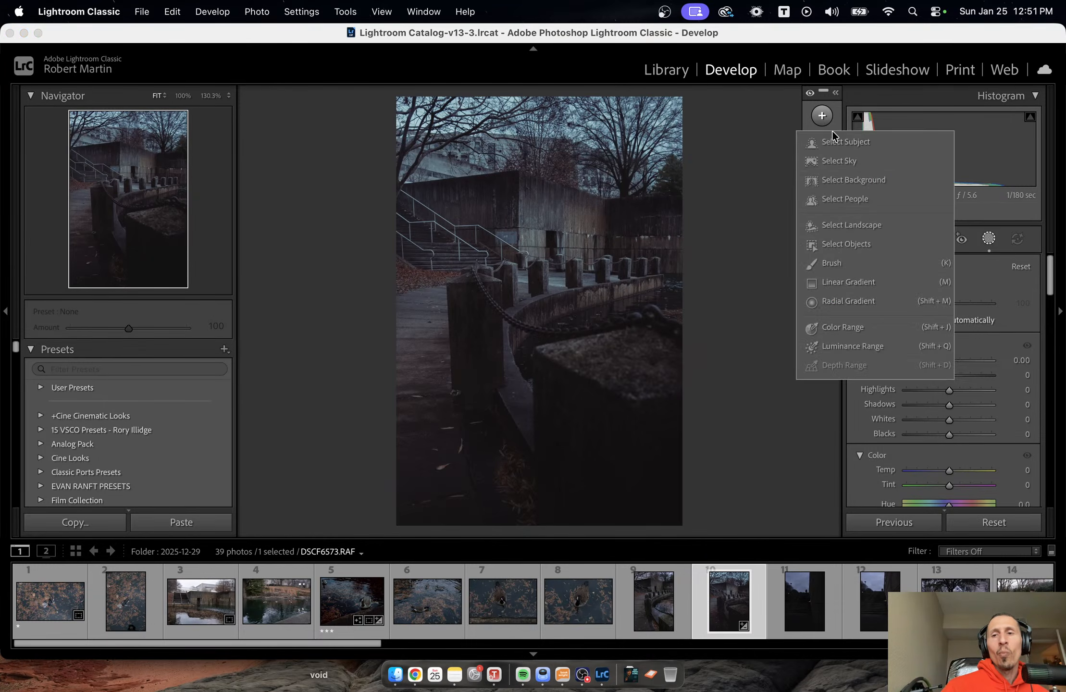
left_click(849, 283)
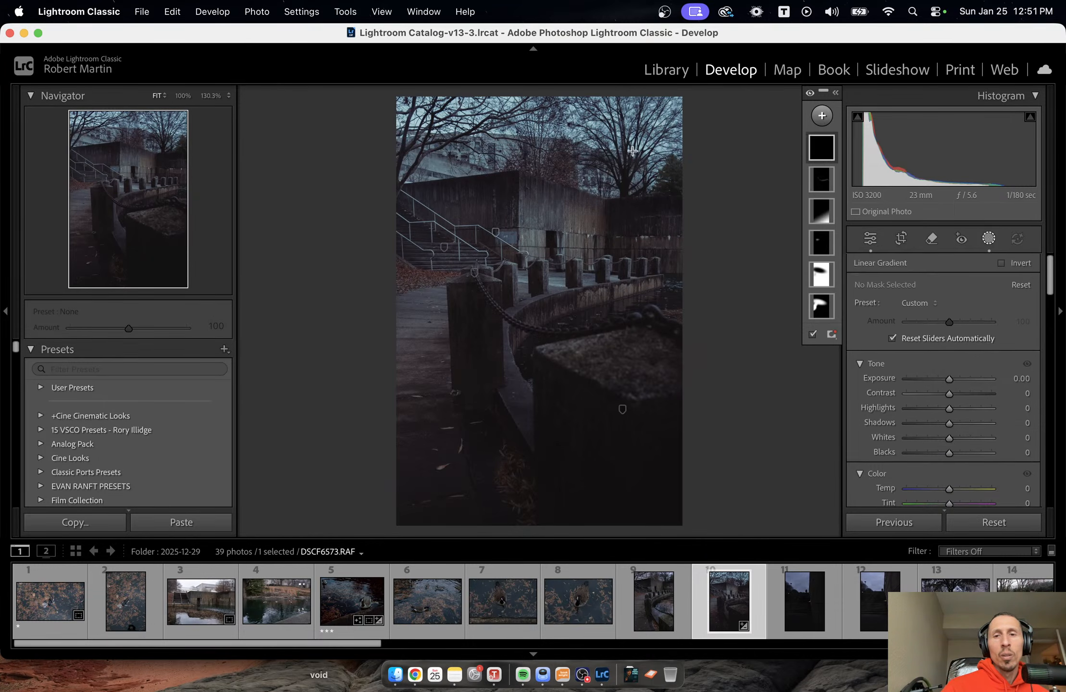
left_click_drag(504, 108, 504, 210)
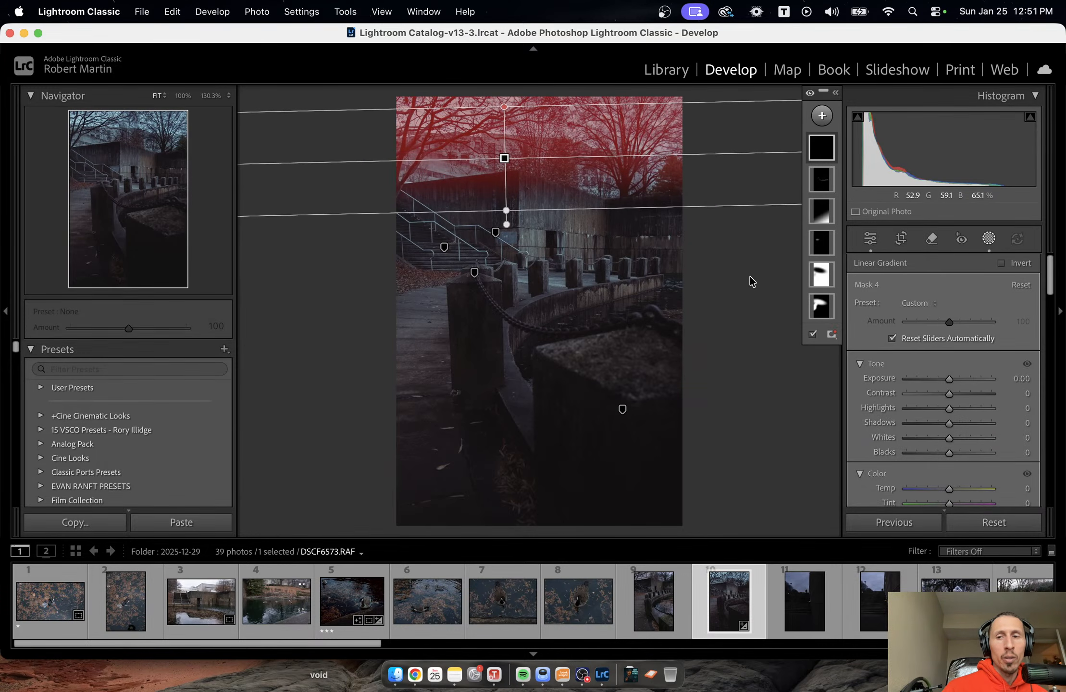
Set the sky gradient's Exposure to -0.37, leave masking, and view the photo against a fully blacked-out interface.
left_click_drag(948, 380, 944, 380)
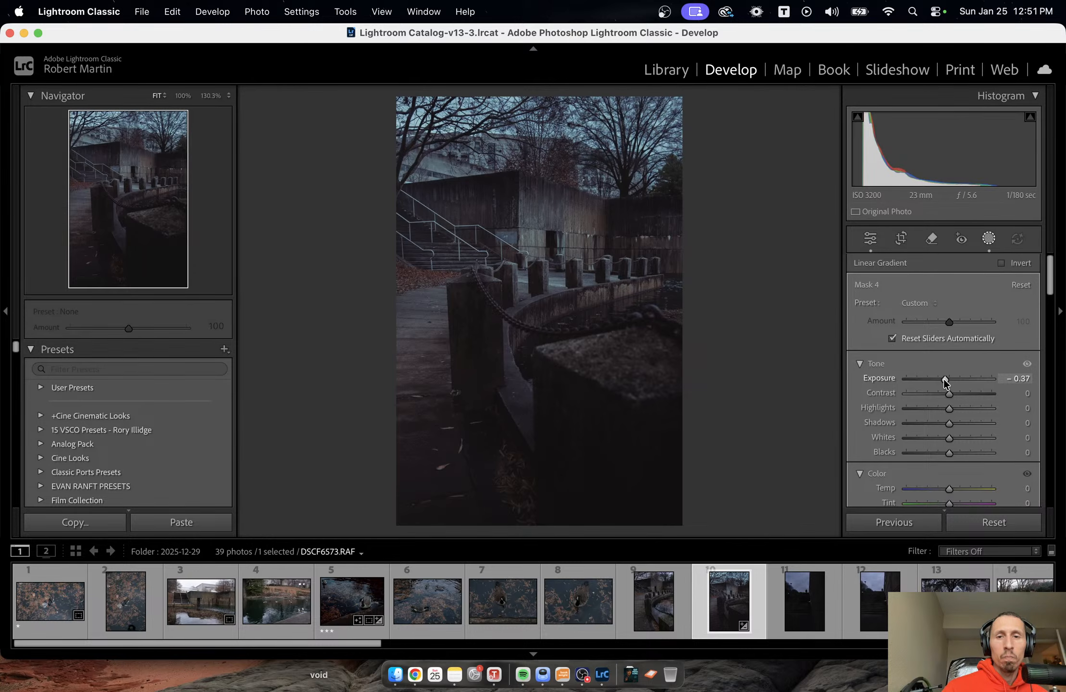
key("shift+w")
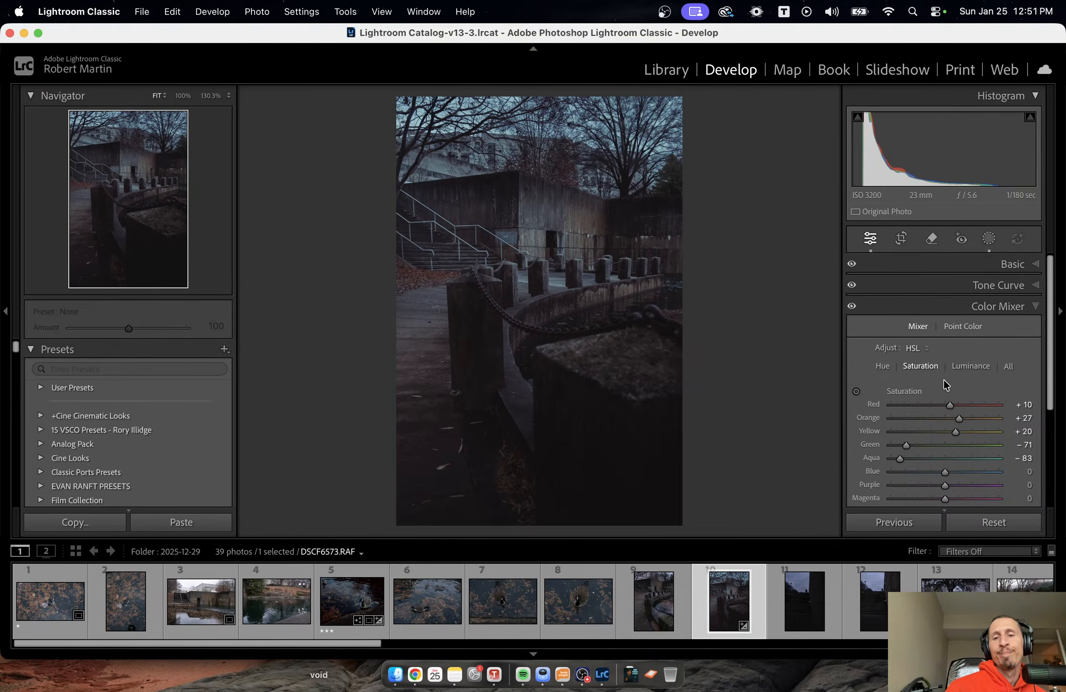
key("l")
key("l")
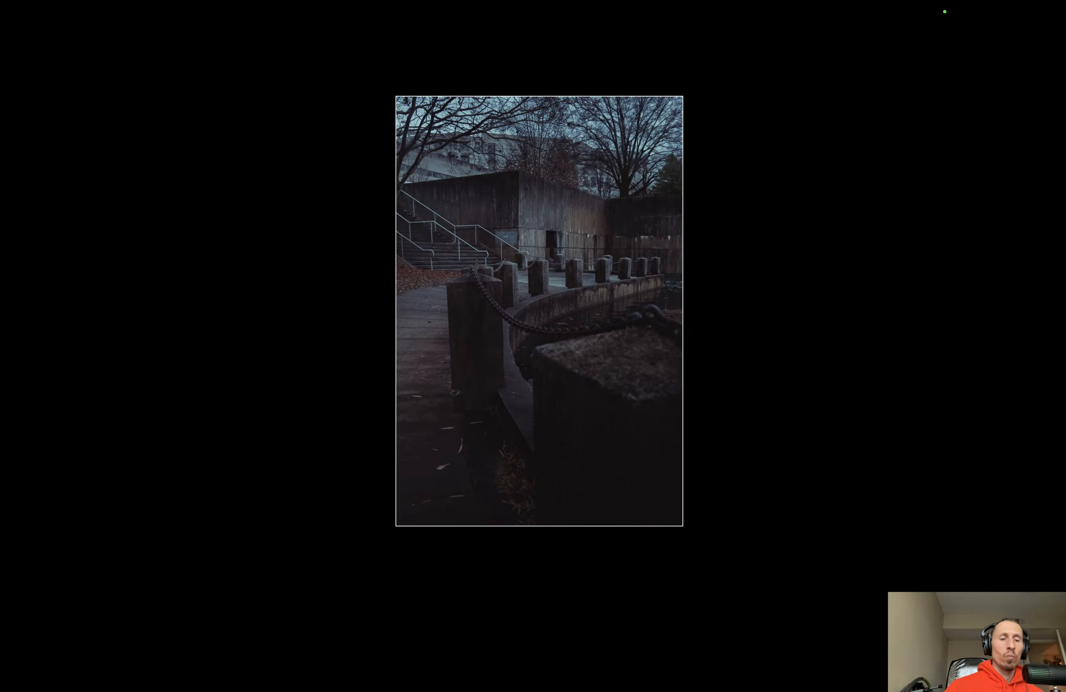
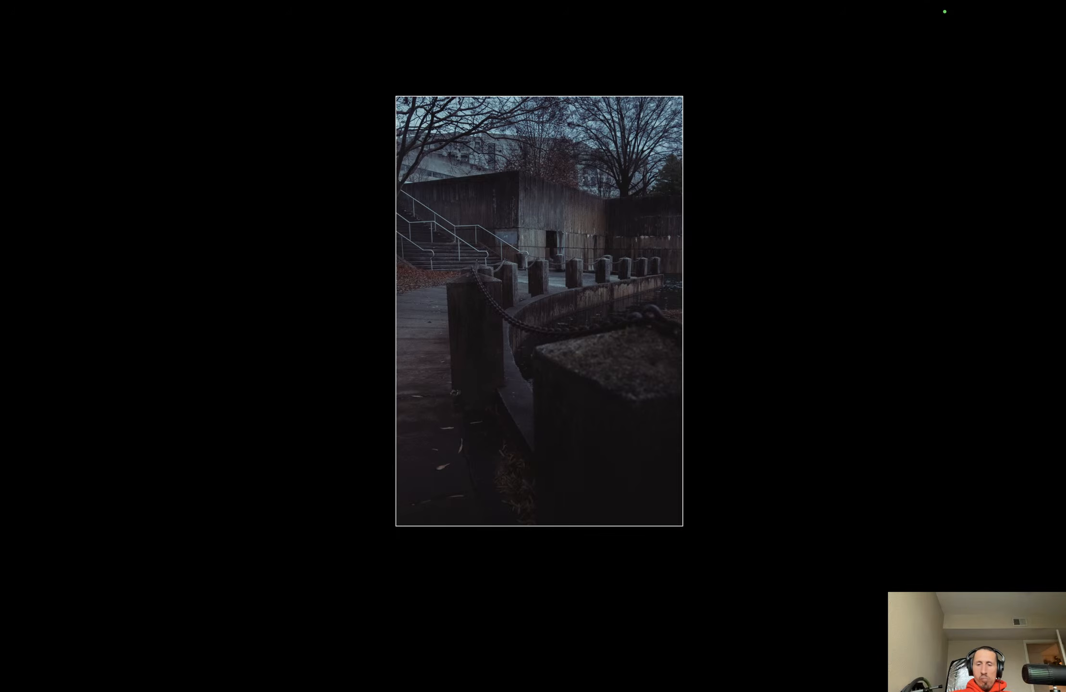
Restore the normal interface, glance at the goose photo for comparison, and give the edited bollard photo a three-star rating.
key("l")
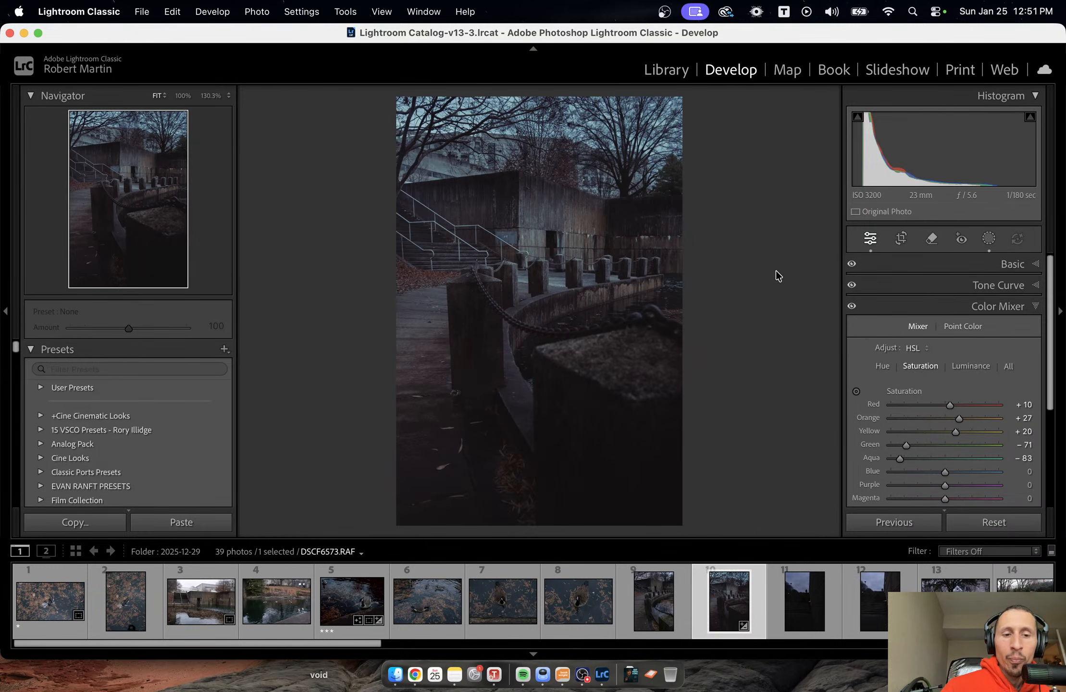
left_click(352, 596)
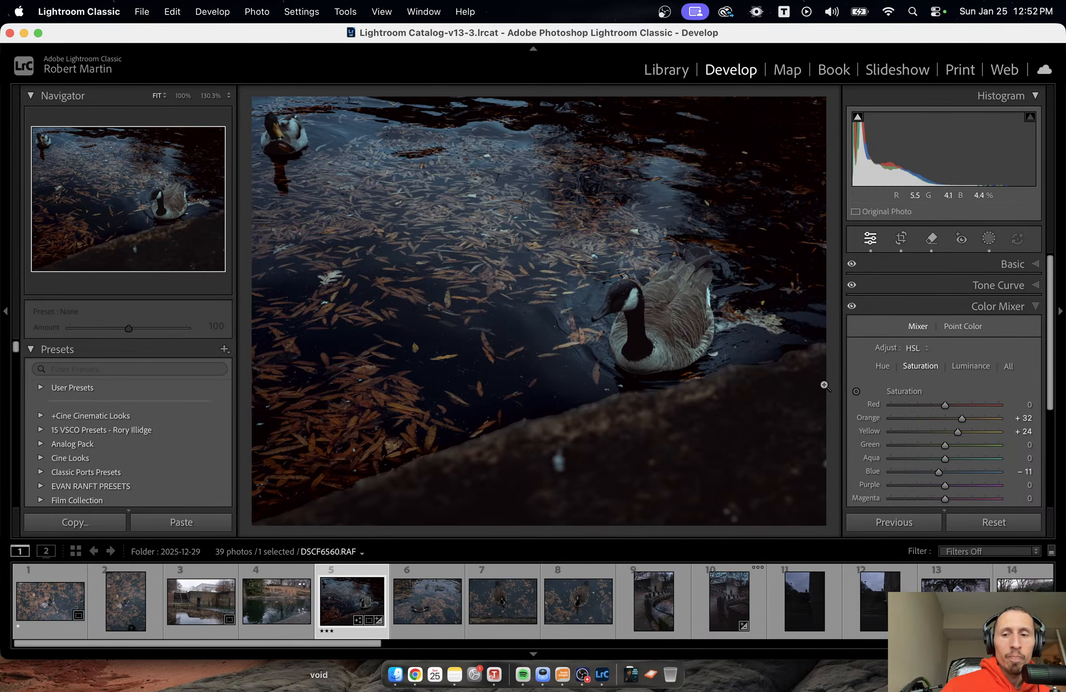
left_click(728, 616)
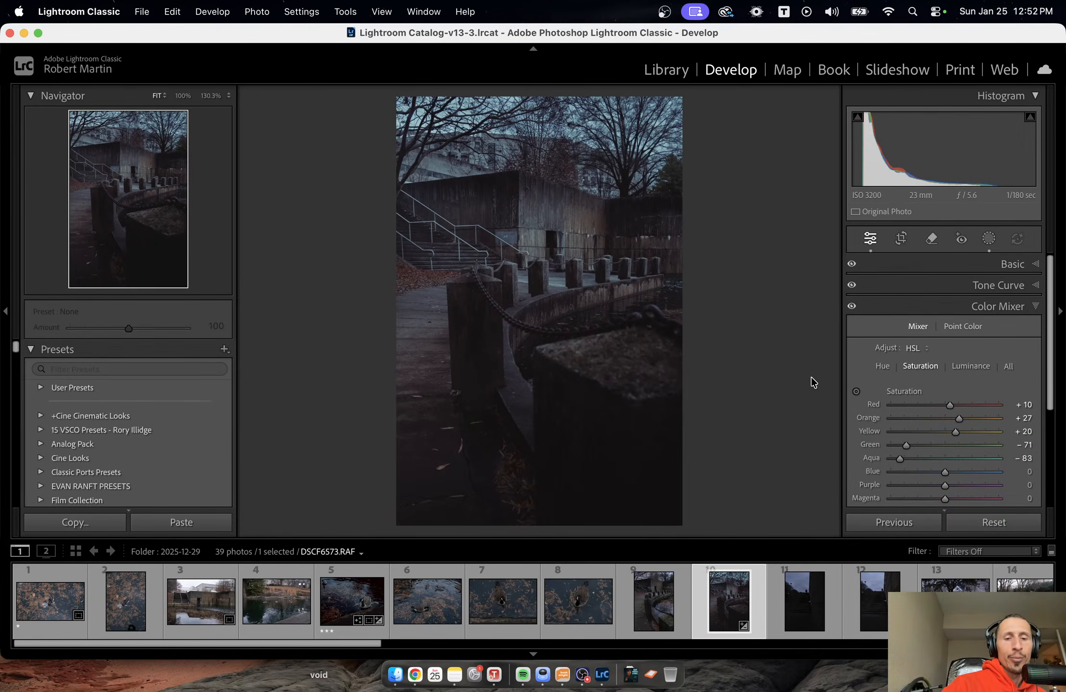
key("3")
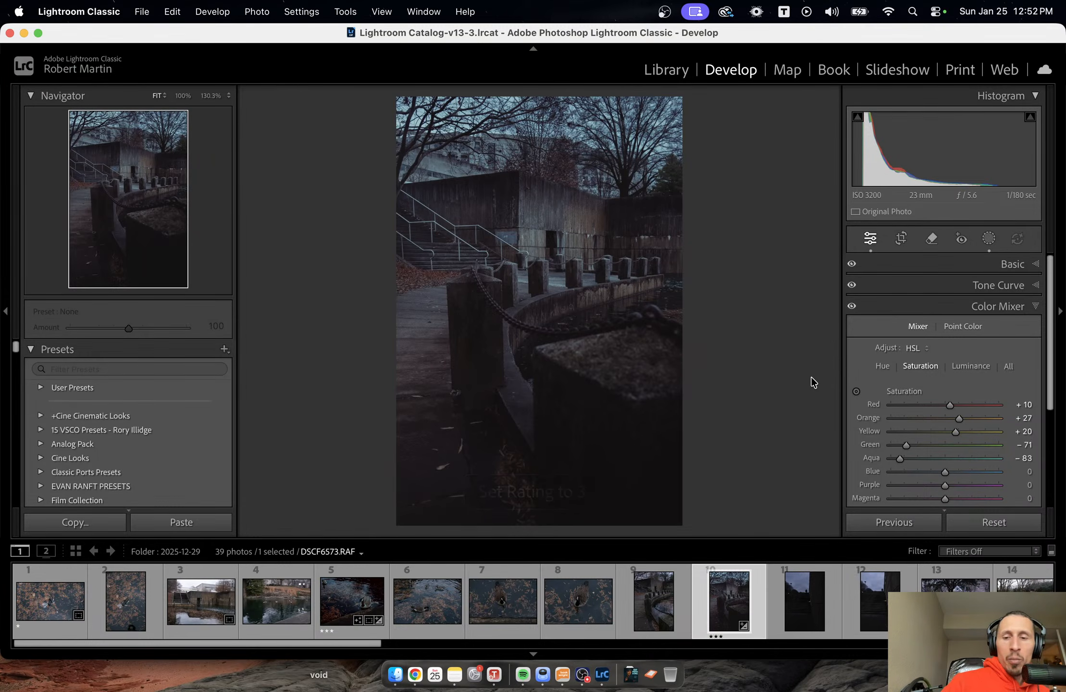
Copy the bollard photo's develop settings with the Default subset, leaving masking, crop and lens corrections out.
right_click(633, 324)
mouse_move(696, 160)
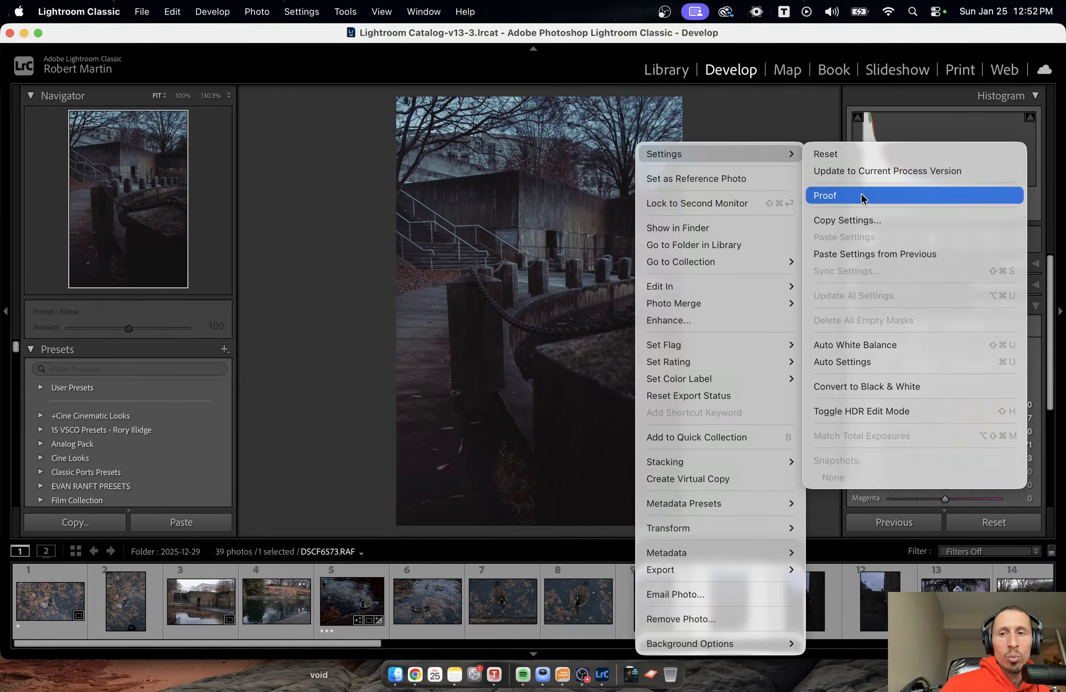
left_click(855, 219)
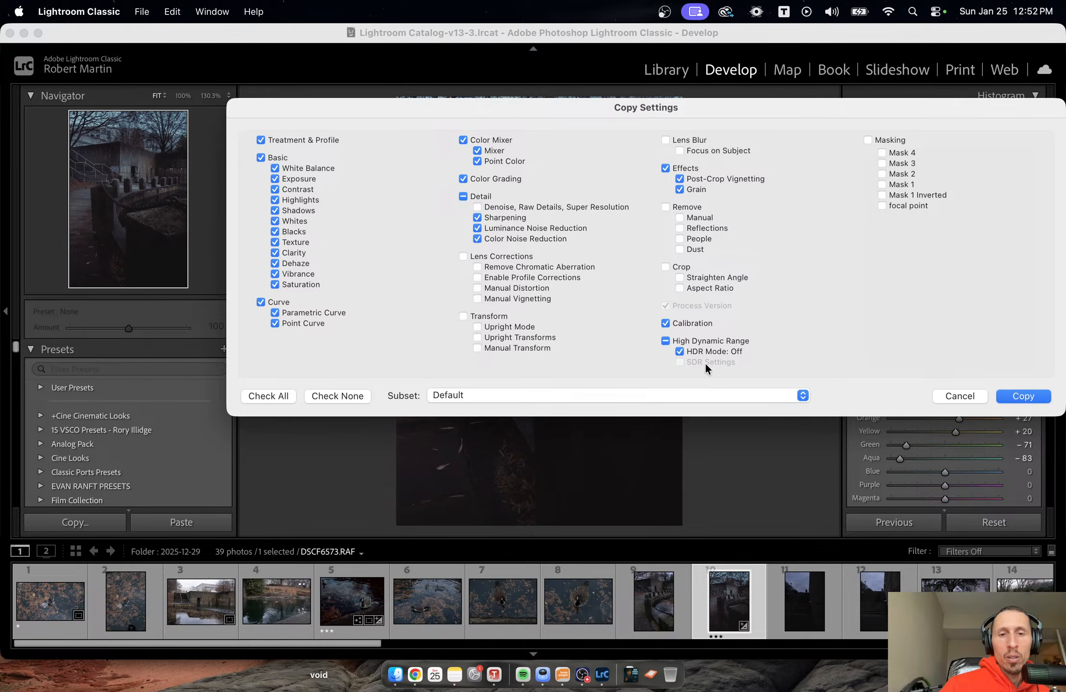
left_click(1010, 396)
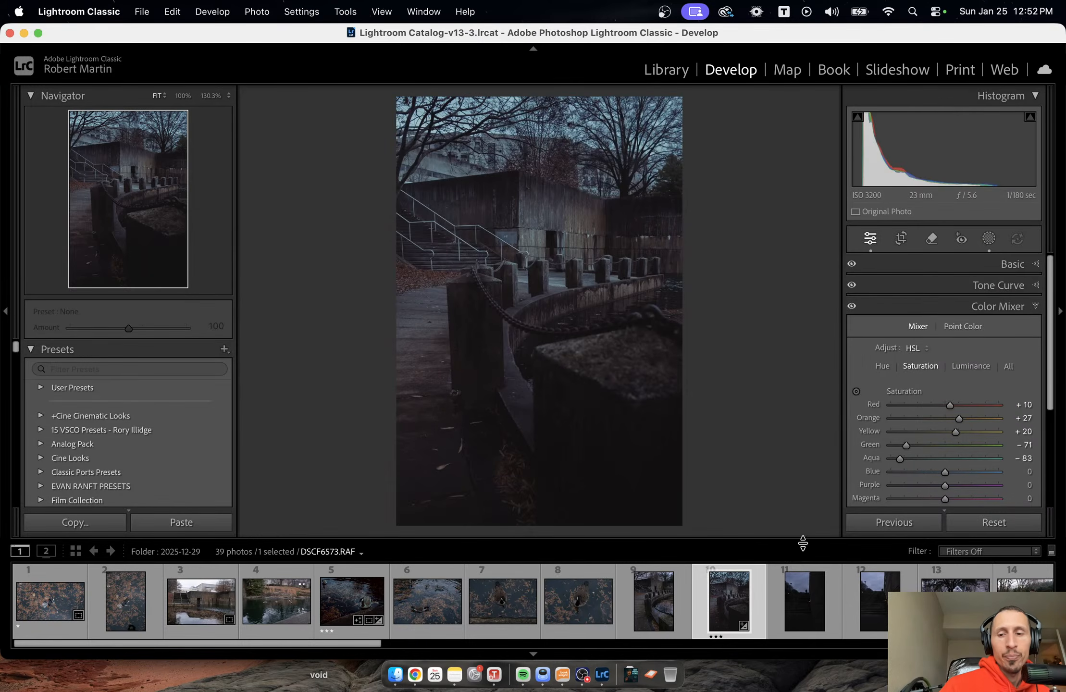
Paste the copied settings onto the brighter of the two stairway photos with the silhouetted figure.
left_click(806, 625)
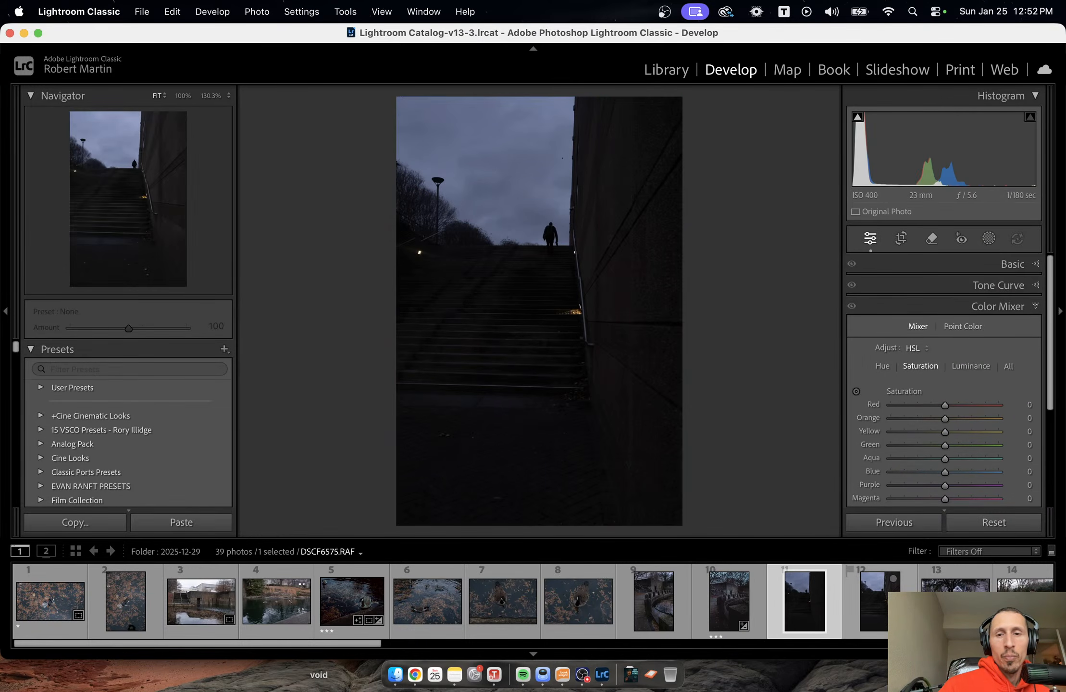
left_click(895, 622)
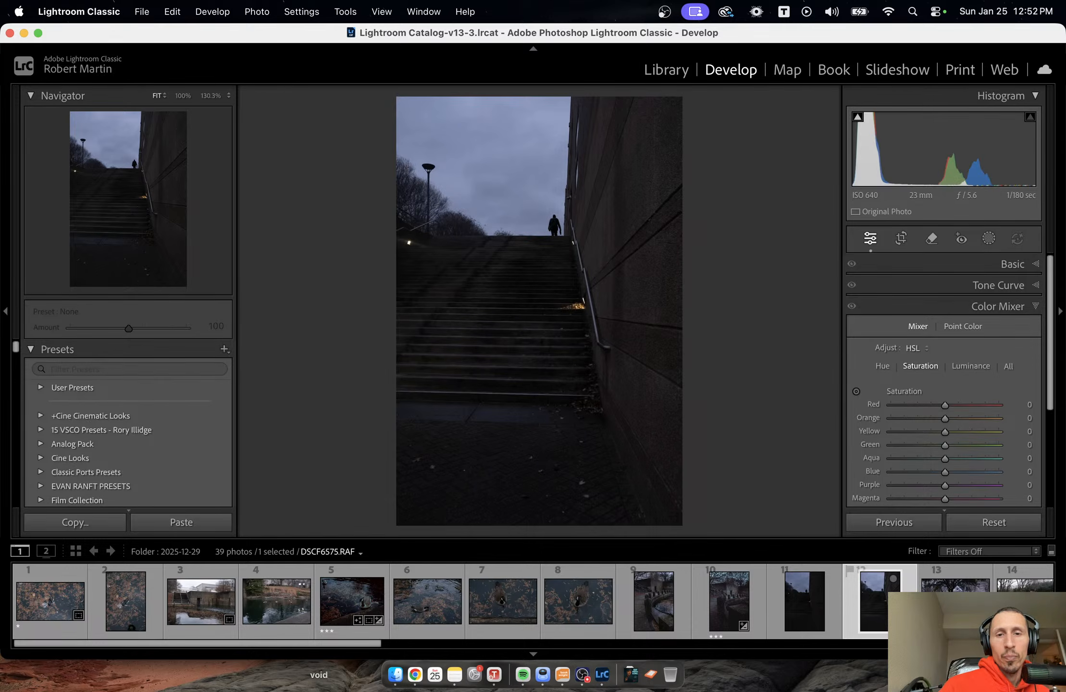
right_click(548, 144)
mouse_move(605, 158)
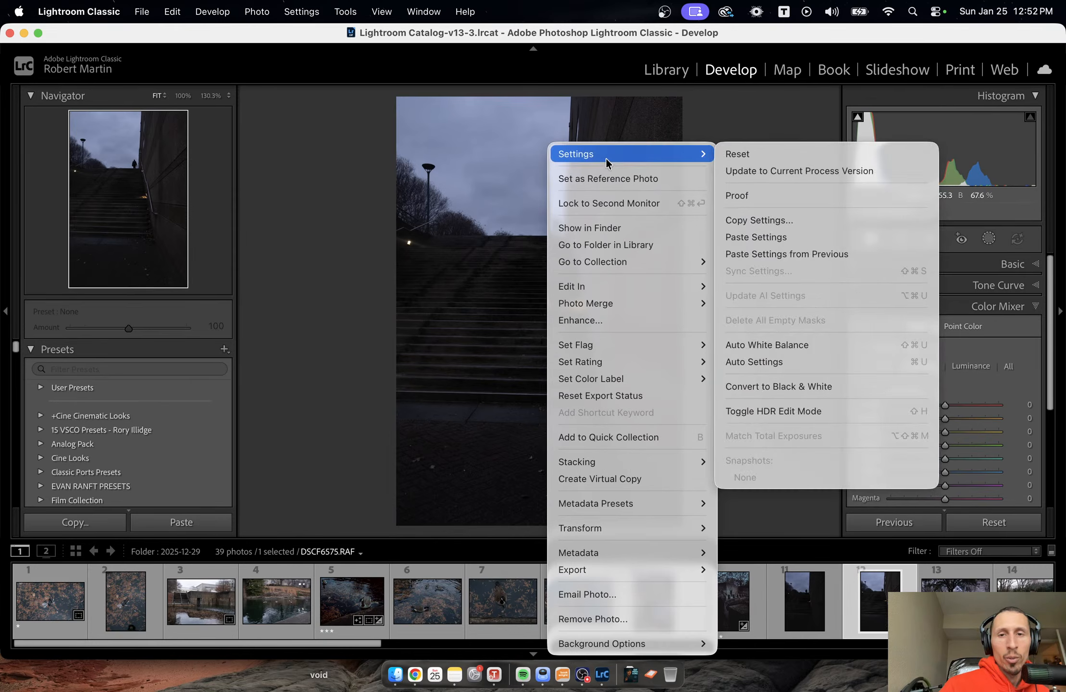
left_click(789, 238)
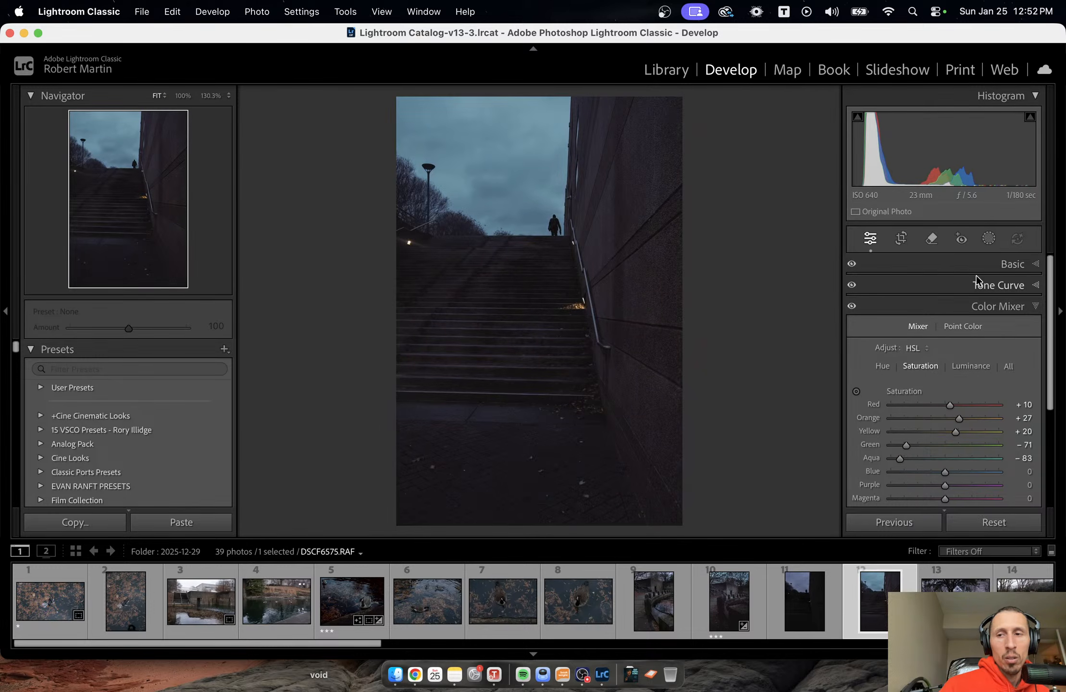
Show the stairway photo's Basic adjustments and examine the steps, handrail and lit leaves up close.
left_click(1012, 264)
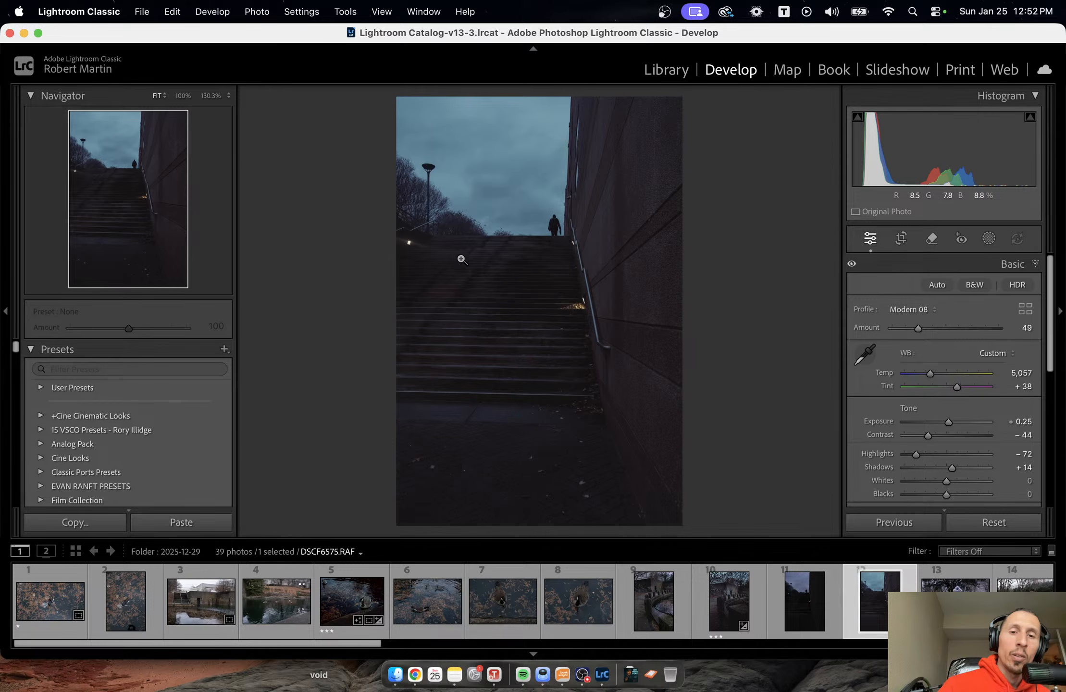
left_click(398, 240)
left_click(468, 254)
left_click(595, 275)
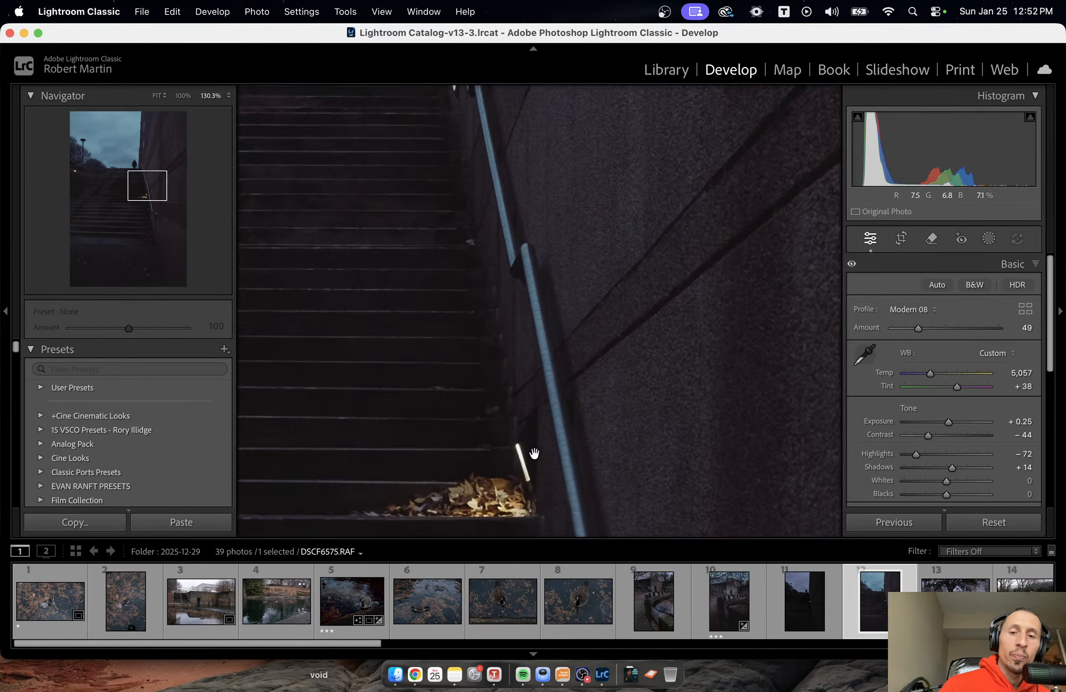
left_click_drag(585, 505, 635, 498)
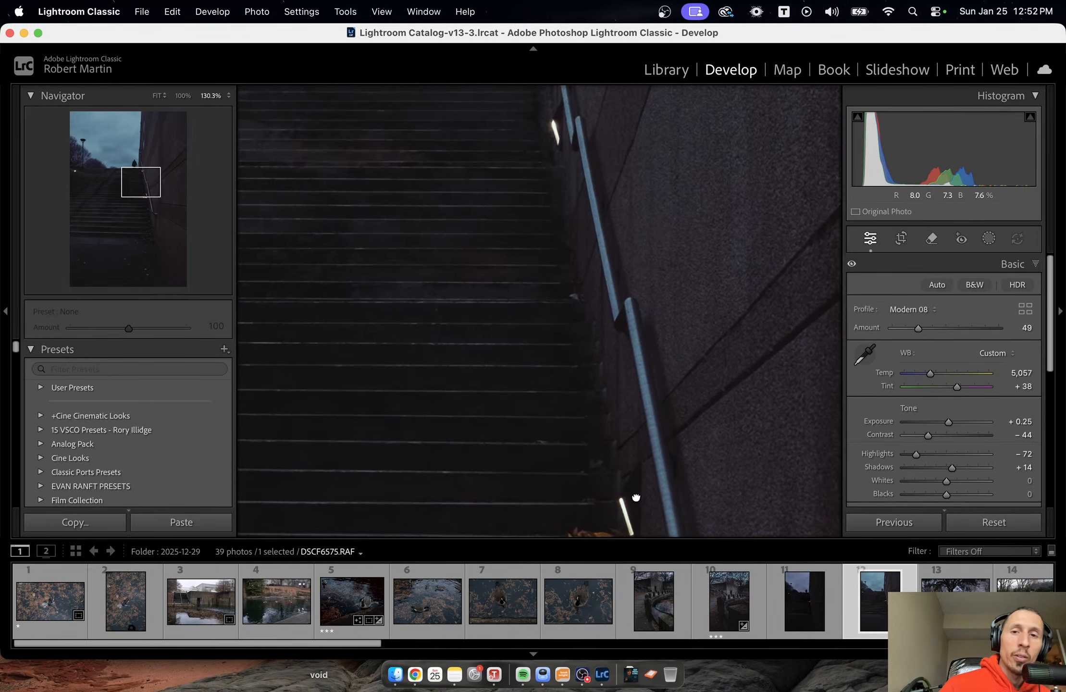
left_click(595, 286)
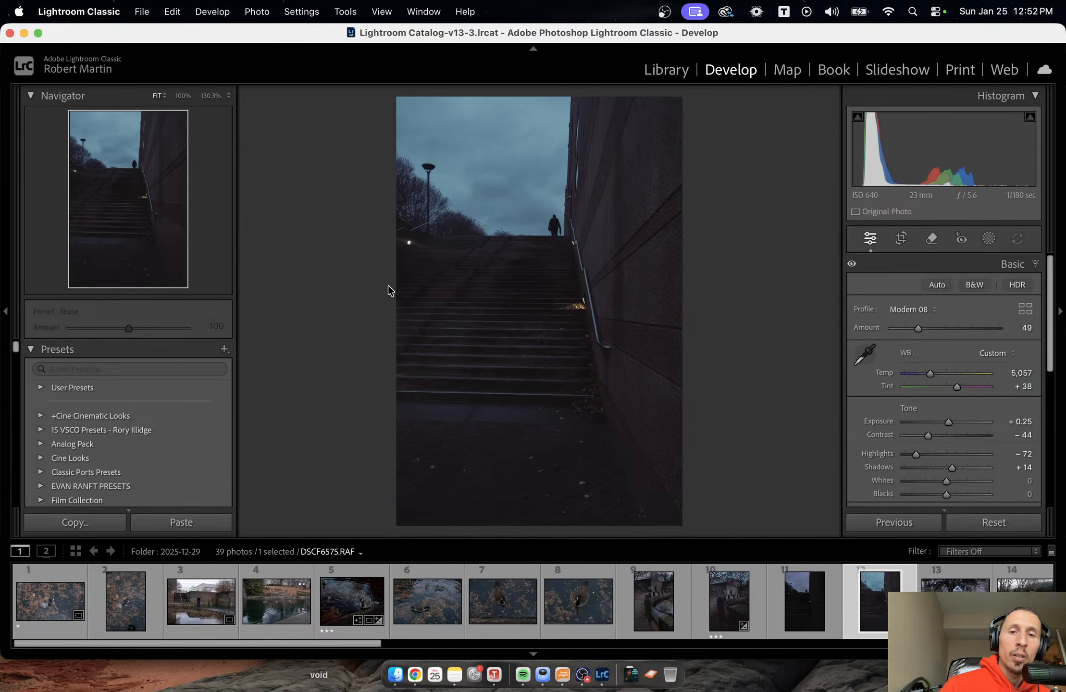
left_click(490, 257)
left_click(478, 238)
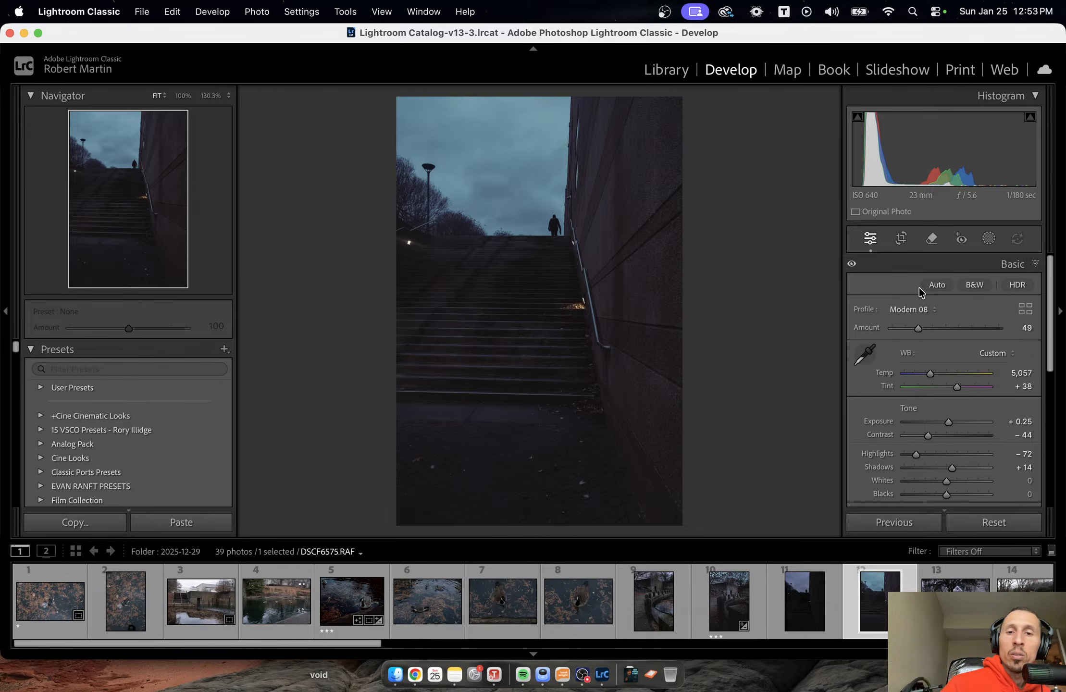
Add a brush mask with Auto Mask and size 17, painted down the steps beside the handrail.
left_click(988, 240)
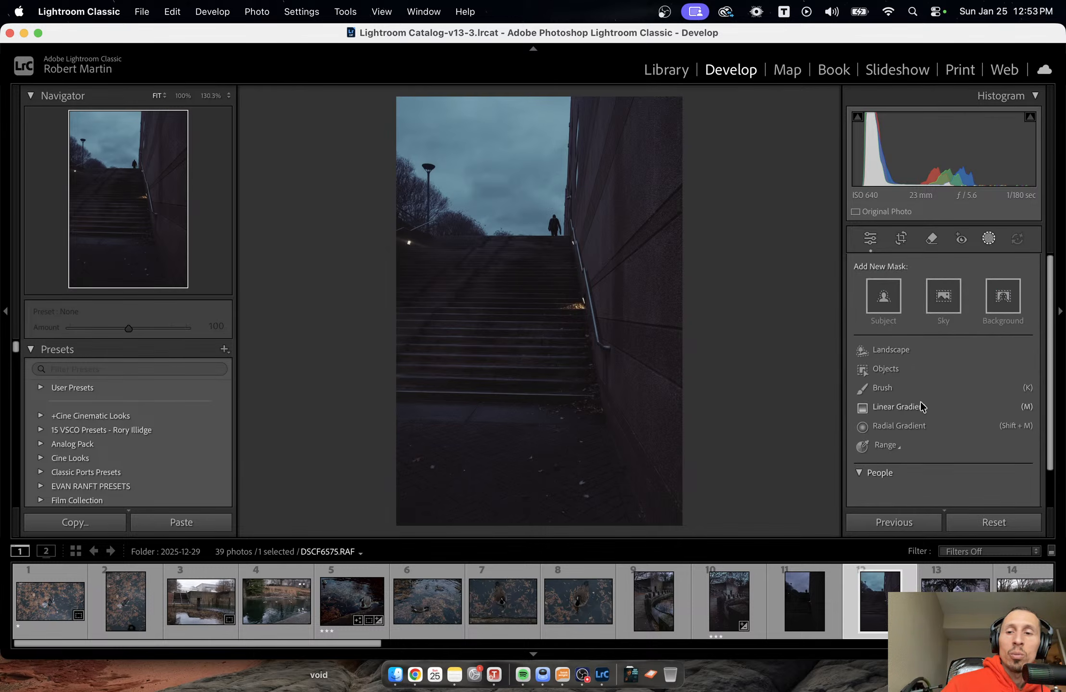
left_click(905, 387)
scroll(509, 302, "up", 10)
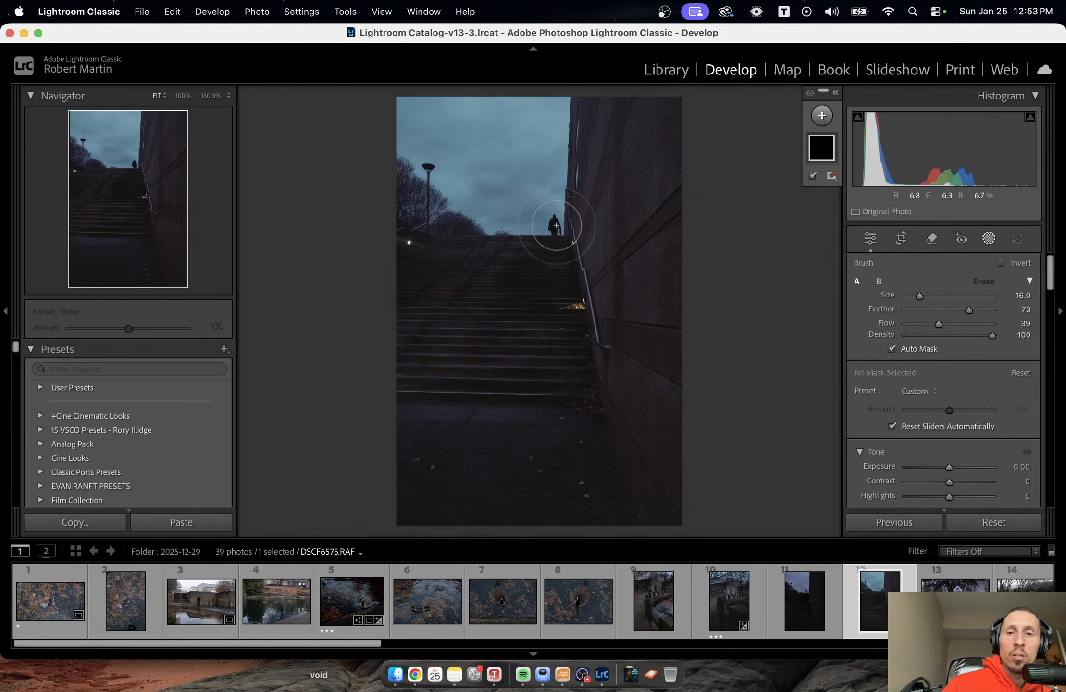
scroll(547, 261, "up", 1)
left_click_drag(547, 261, 555, 363)
mouse_move(544, 262)
left_mouse_down()
mouse_move(536, 358)
mouse_move(518, 374)
mouse_move(535, 305)
mouse_move(610, 308)
left_mouse_up()
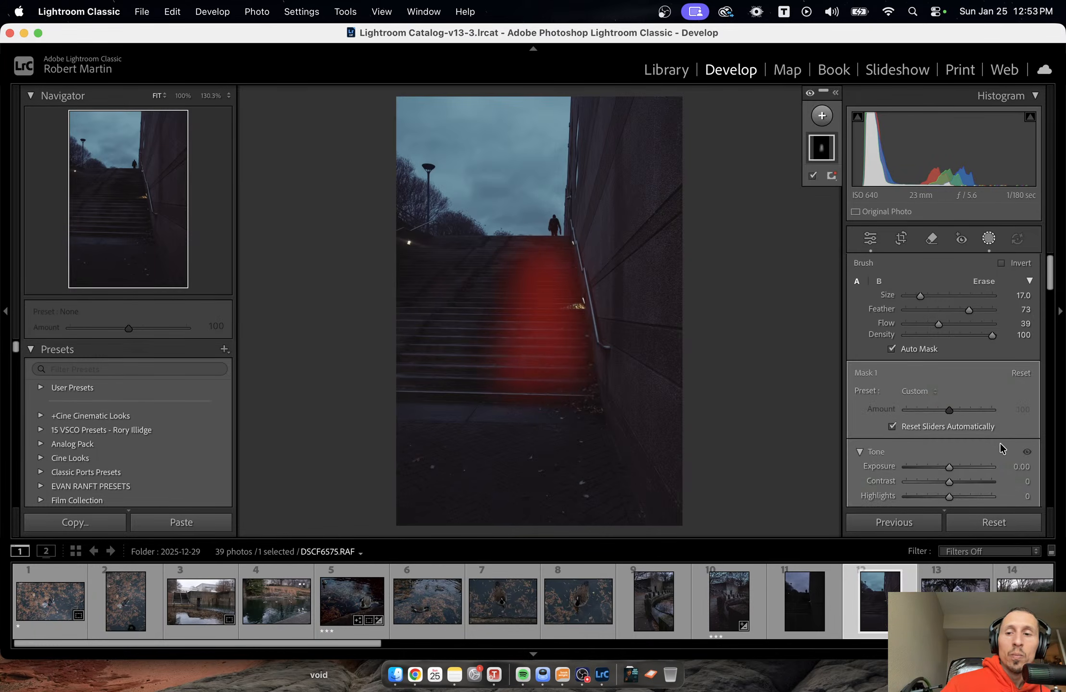
Set the stair brush mask's Exposure to 0.90 and Texture to 18.
left_click_drag(949, 463, 958, 463)
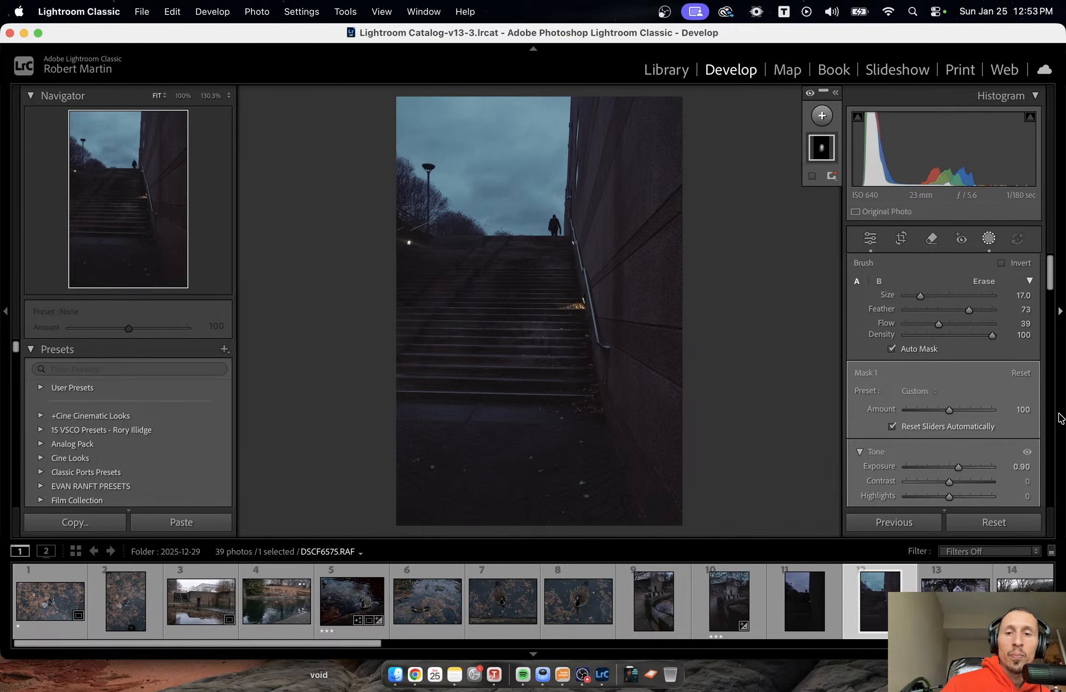
scroll(998, 433, "down", 5)
scroll(996, 435, "down", 10)
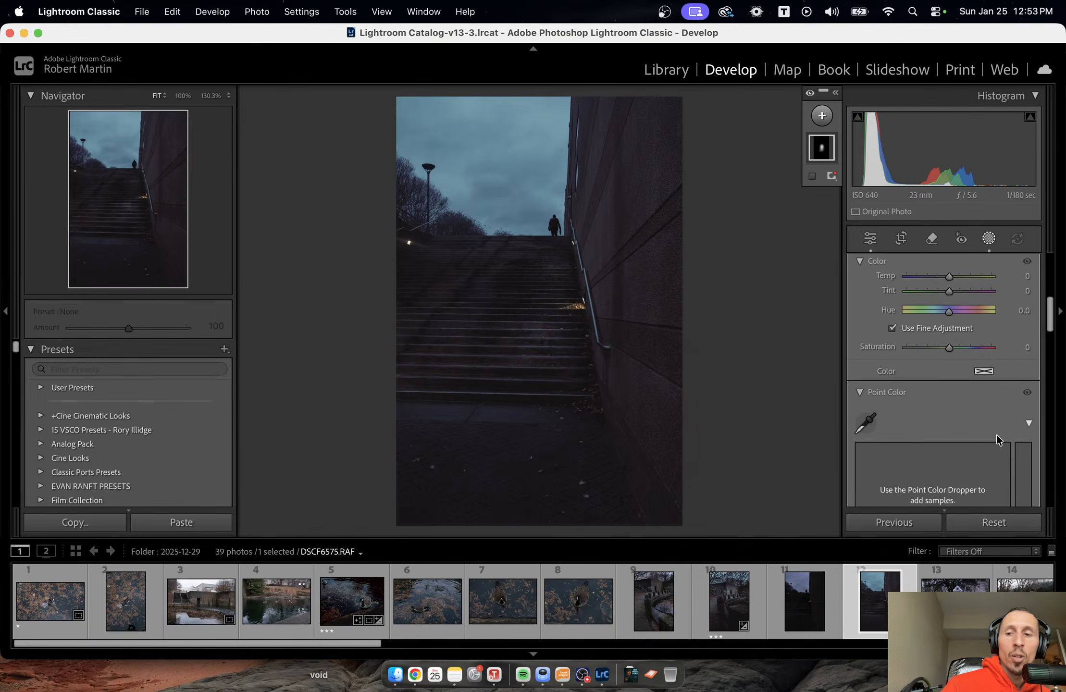
scroll(995, 433, "down", 3)
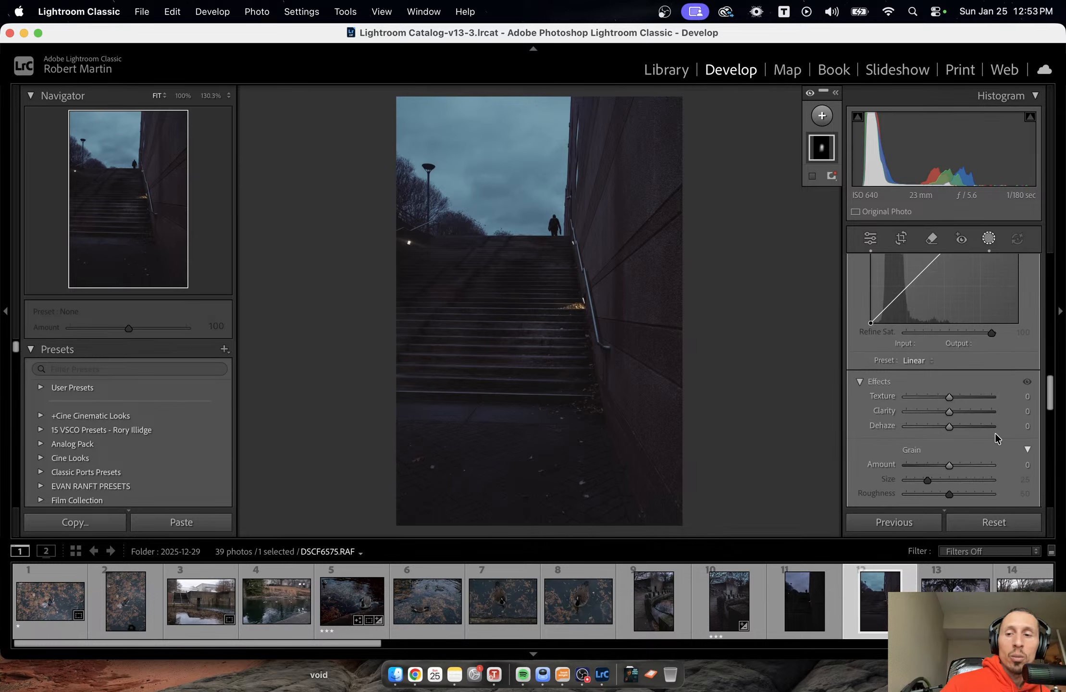
left_click_drag(951, 397, 959, 397)
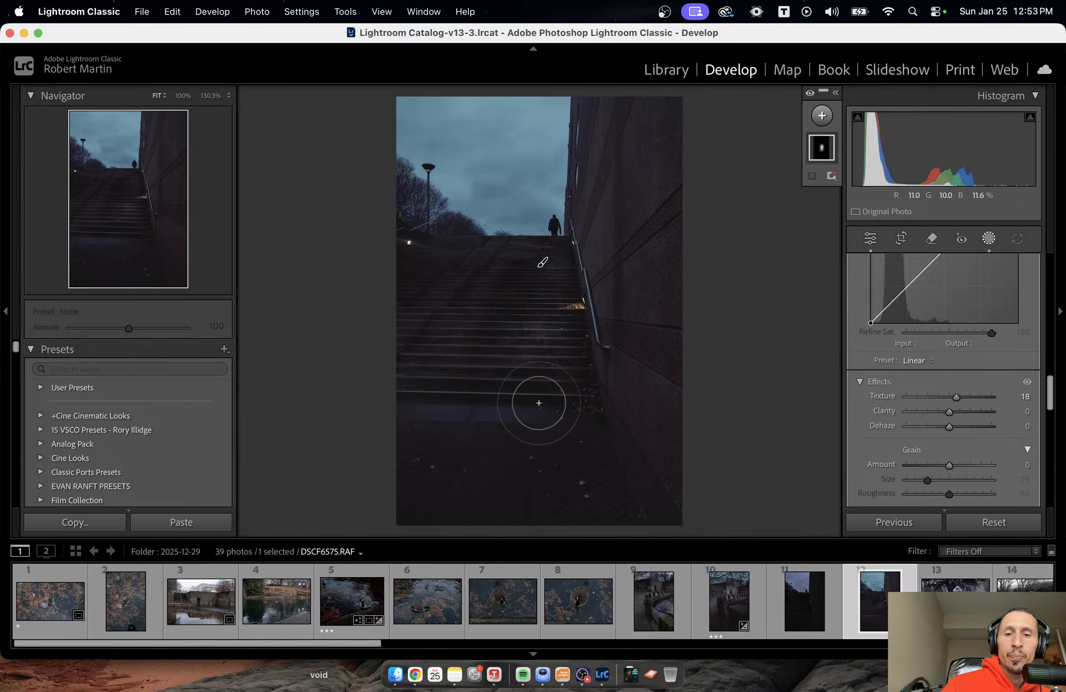
Enlarge the brush, extend the stair mask onto the pavement below the steps, and leave masking.
scroll(537, 418, "up", 3)
mouse_move(524, 420)
left_mouse_down()
mouse_move(571, 412)
mouse_move(555, 447)
mouse_move(562, 411)
mouse_move(563, 438)
mouse_move(544, 454)
mouse_move(572, 425)
mouse_move(568, 450)
mouse_move(559, 434)
mouse_move(586, 440)
mouse_move(544, 451)
mouse_move(570, 441)
mouse_move(559, 437)
mouse_move(541, 454)
left_mouse_up()
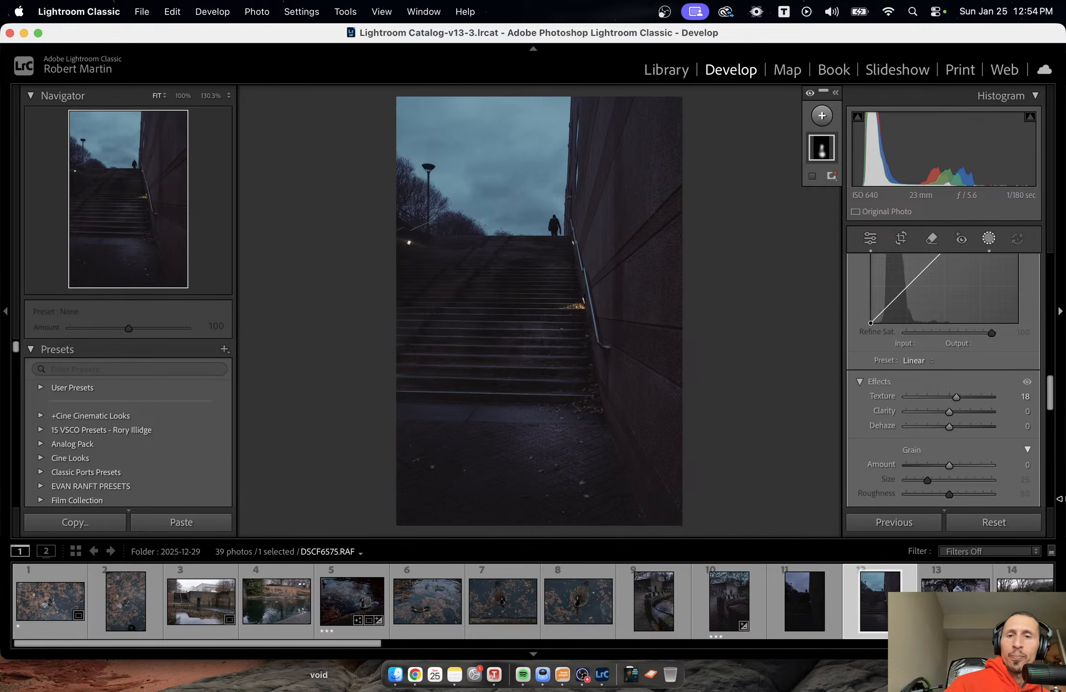
key("shift+w")
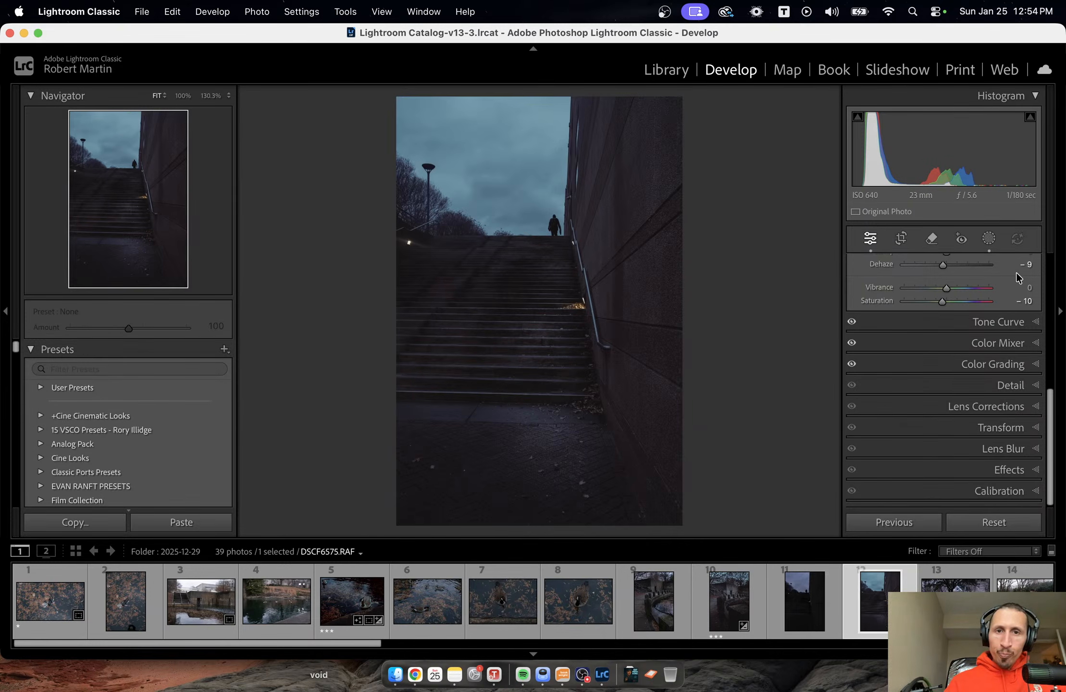
Add a tilted radial gradient mask with Feather 49 over the left side of the steps and pavement.
left_click(988, 238)
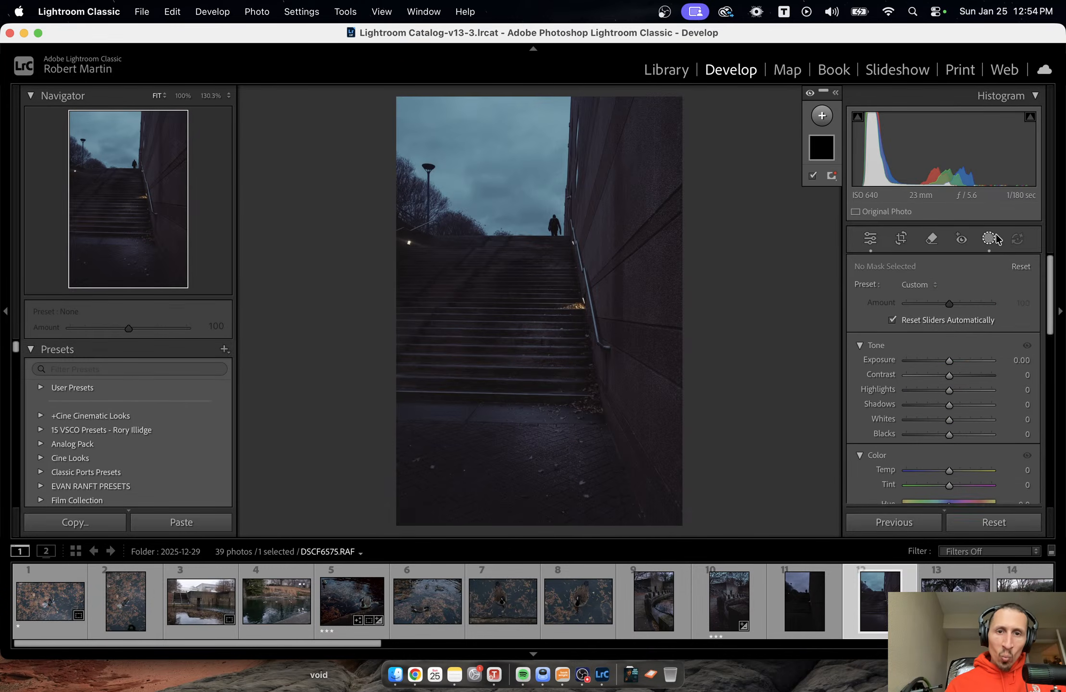
left_click(821, 116)
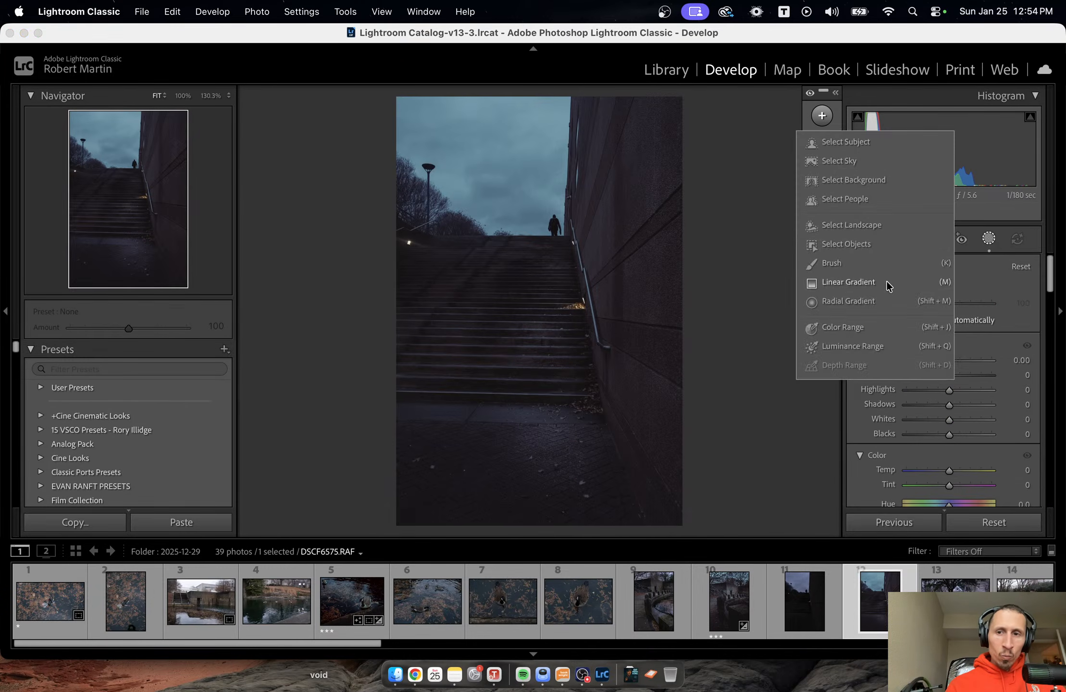
key("Escape")
key("shift+m")
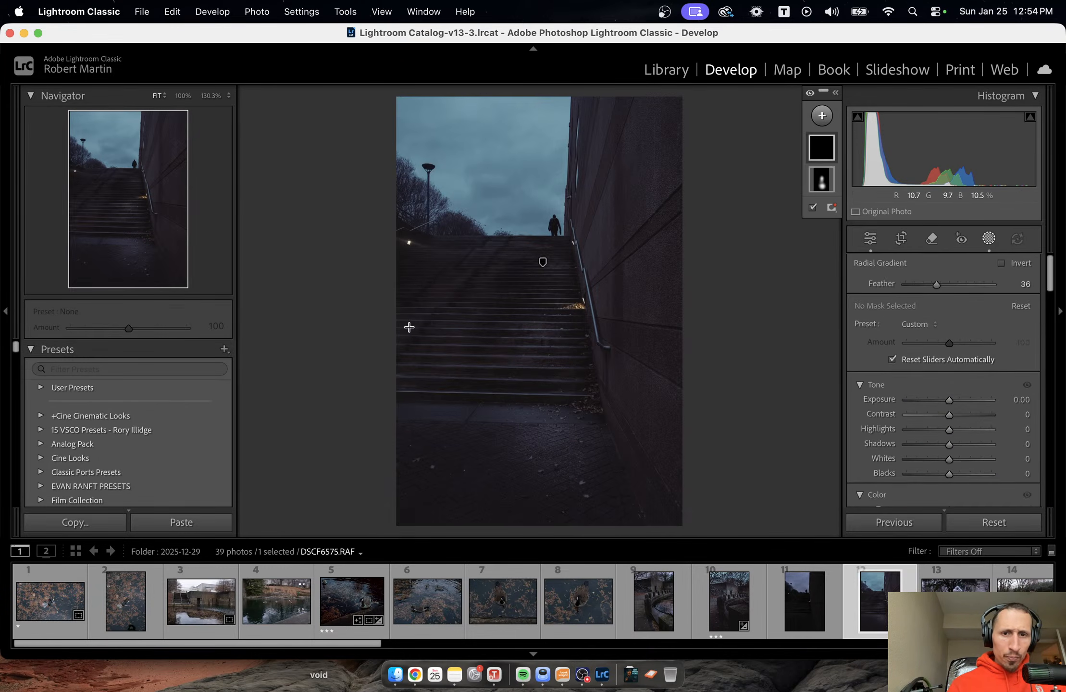
left_click_drag(406, 315, 503, 466)
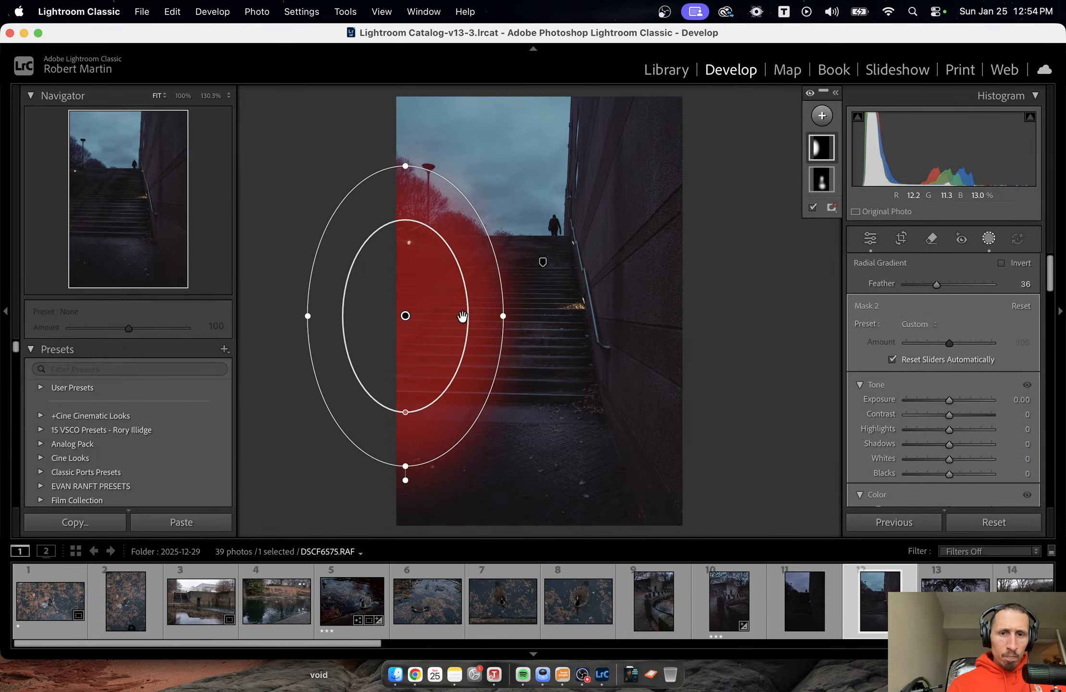
mouse_move(405, 407)
left_mouse_down()
mouse_move(405, 381)
mouse_move(428, 435)
mouse_move(414, 419)
left_mouse_up()
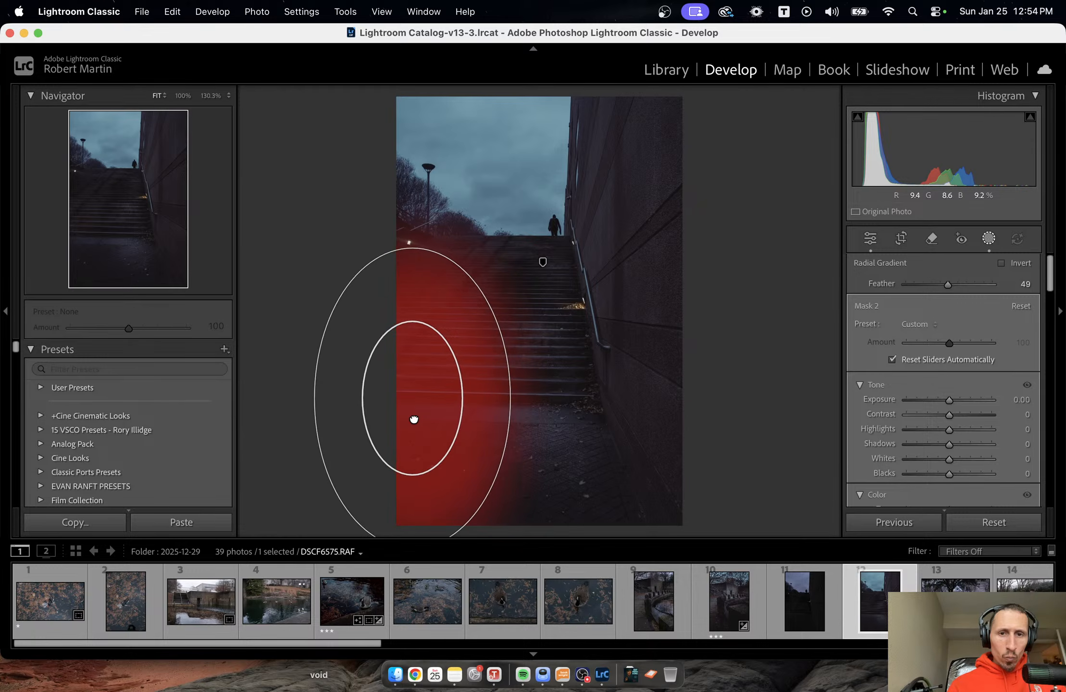
left_click_drag(509, 395, 493, 397)
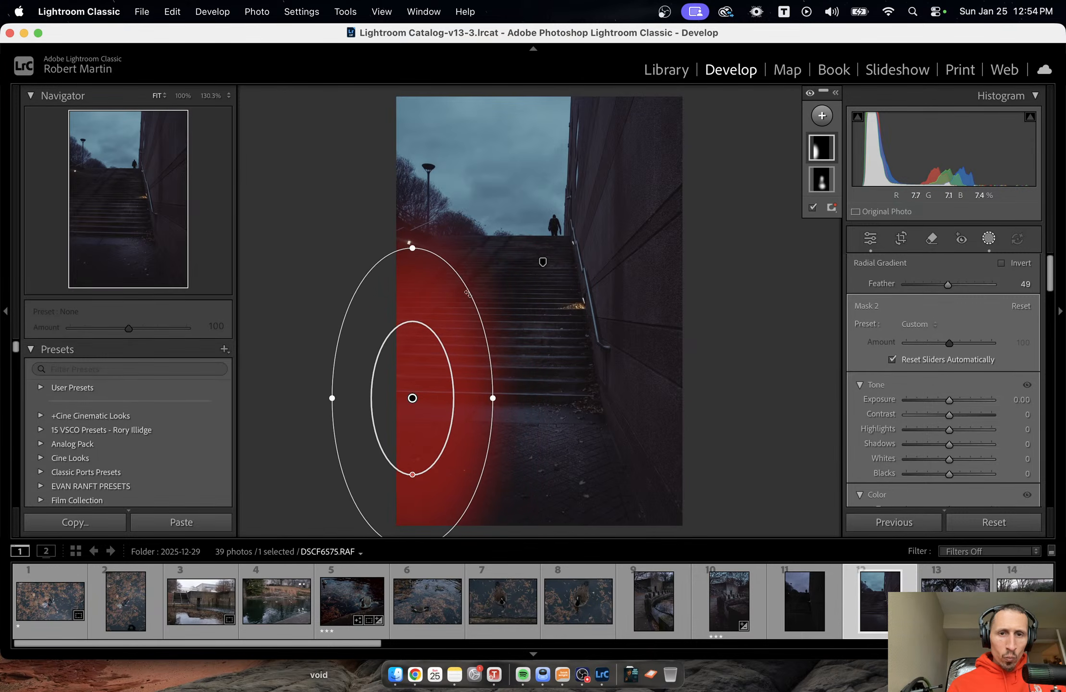
left_click_drag(406, 231, 435, 244)
mouse_move(429, 302)
left_mouse_down()
mouse_move(419, 293)
mouse_move(443, 283)
left_mouse_up()
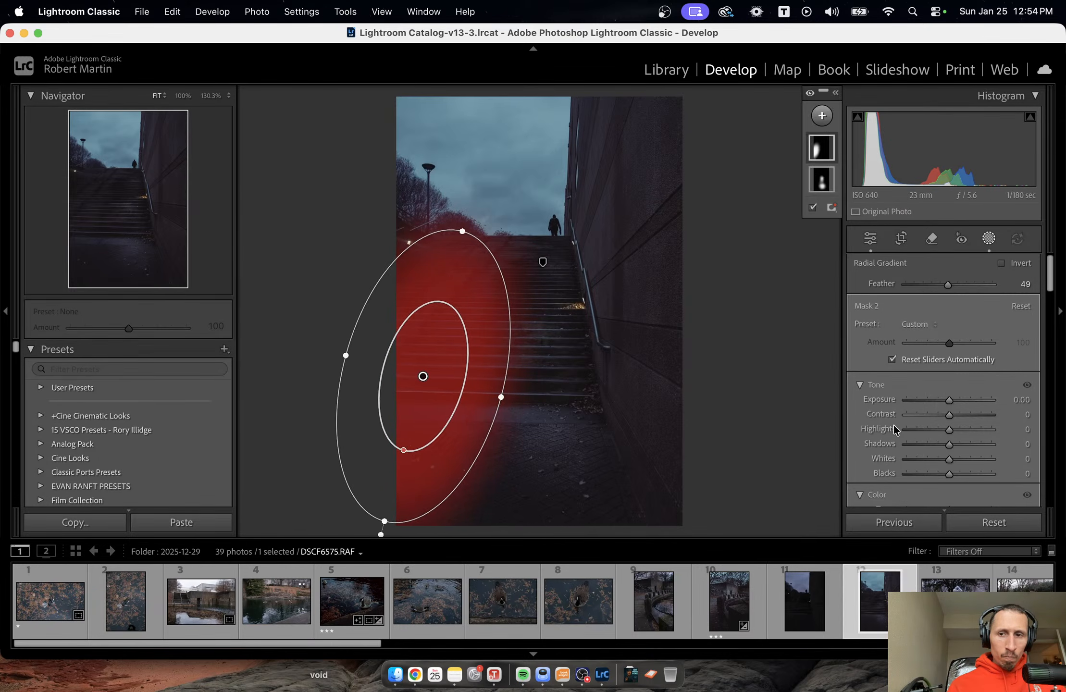
Lower the radial mask's Shadows to -57.
mouse_move(948, 445)
left_mouse_down()
mouse_move(928, 444)
mouse_move(940, 444)
left_mouse_up()
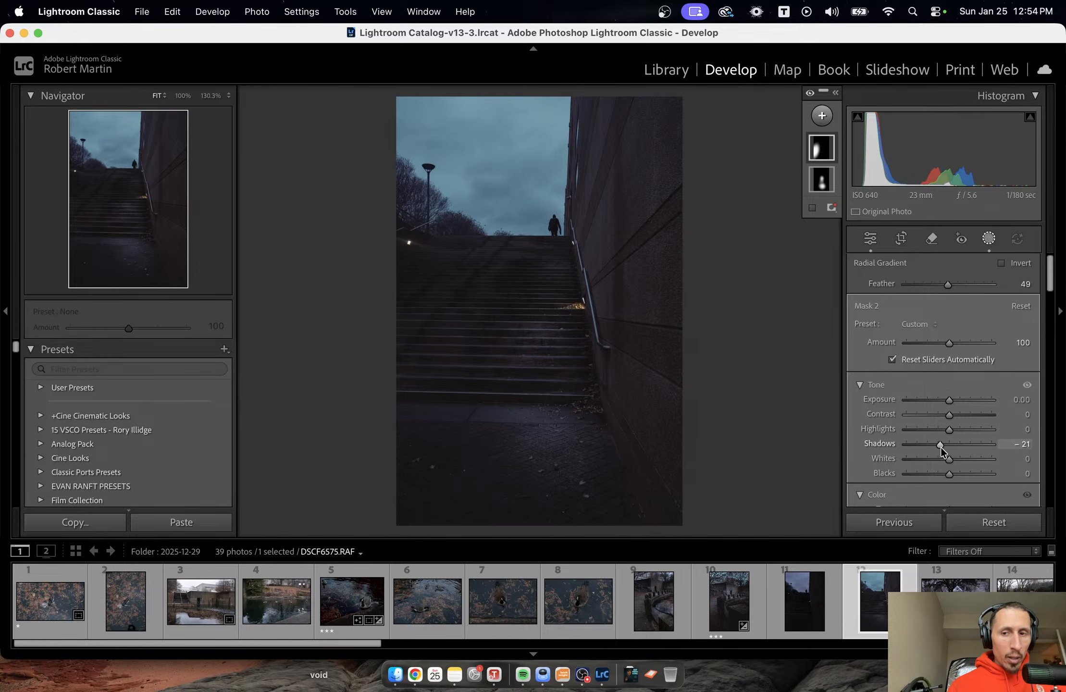
left_click_drag(941, 446, 938, 445)
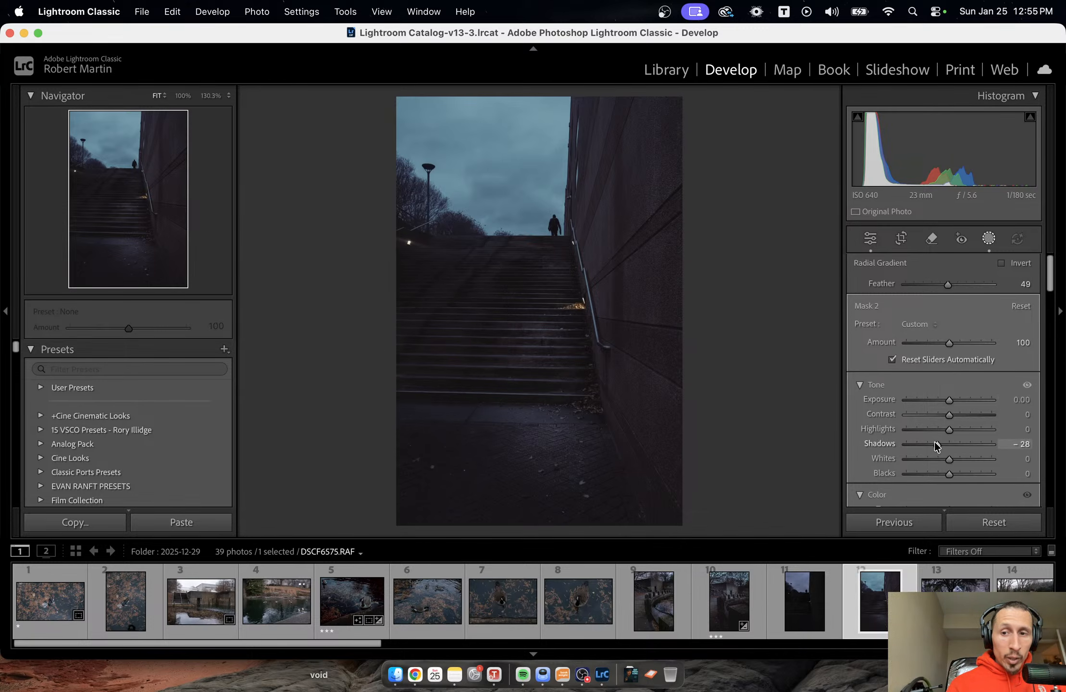
left_click_drag(928, 444, 922, 443)
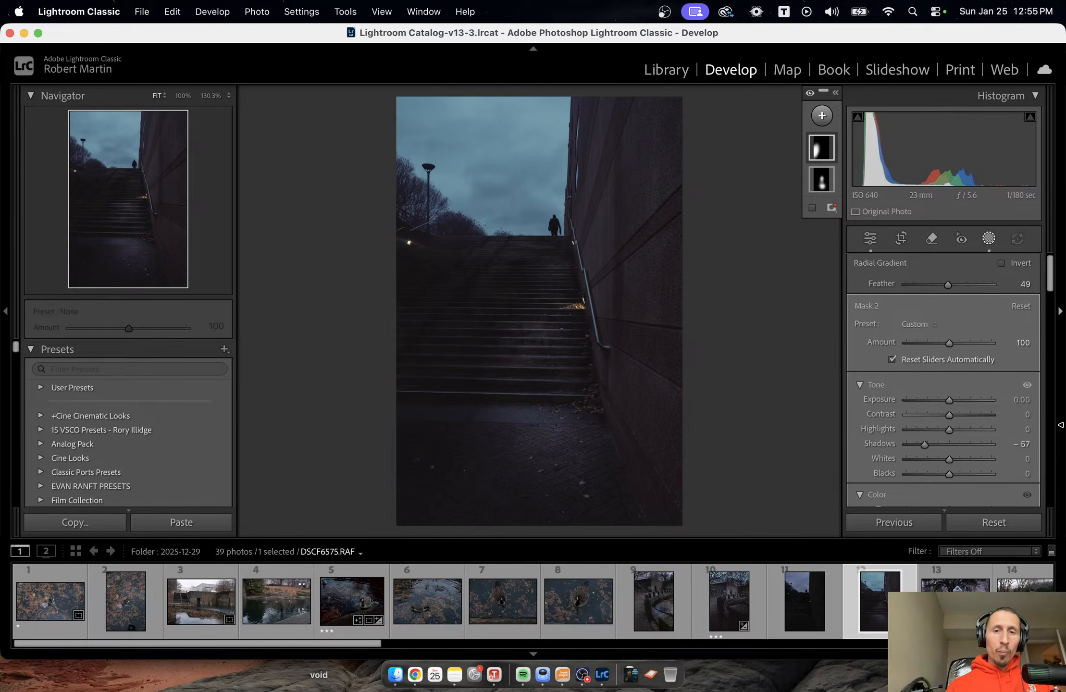
Leave masking and compare the stairway photo before and after the edits.
key("shift+w")
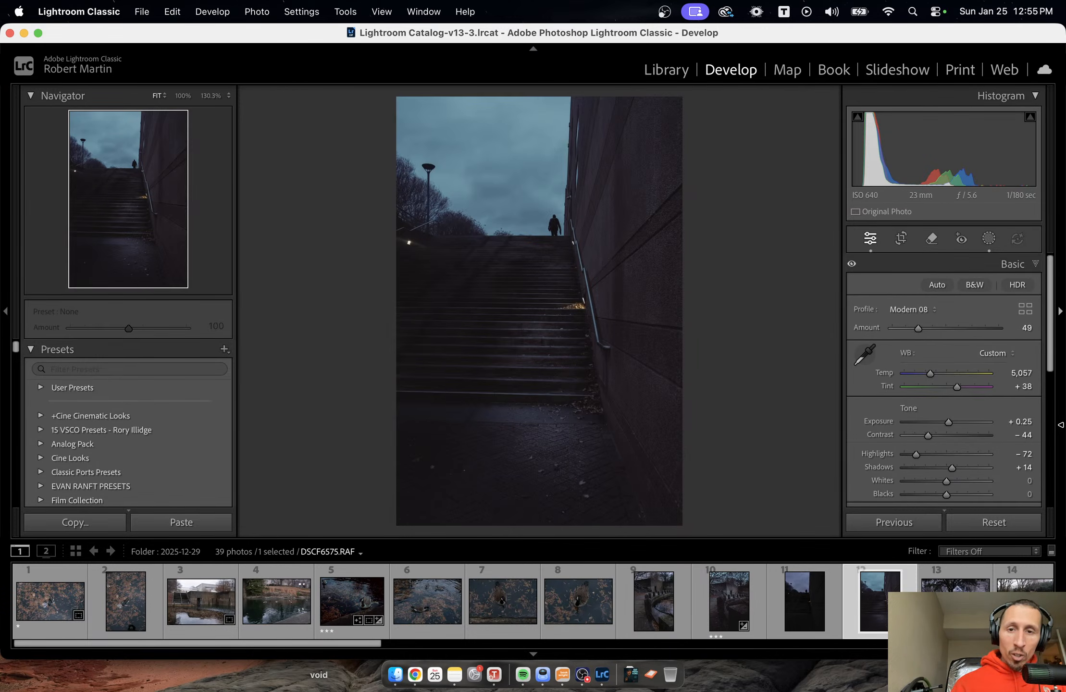
key("backslash")
key("backslash")
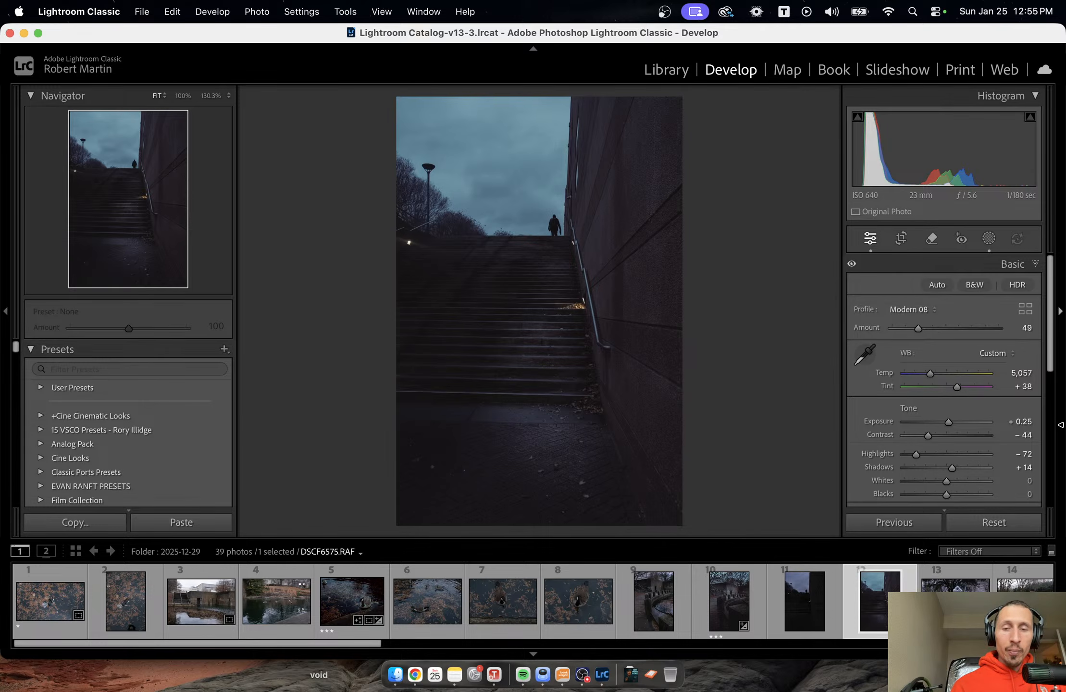
key("backslash")
key("backslash")
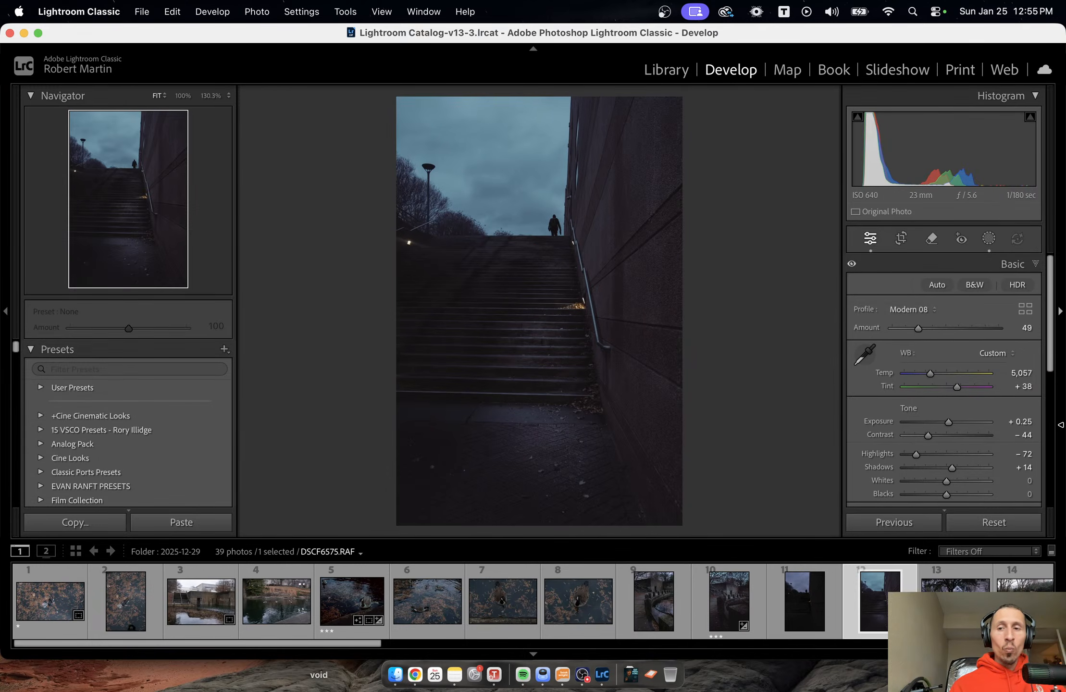
Set the Modern 08 profile's Amount to 33, and undo a trial change to the white balance Temp.
left_click_drag(919, 328, 908, 328)
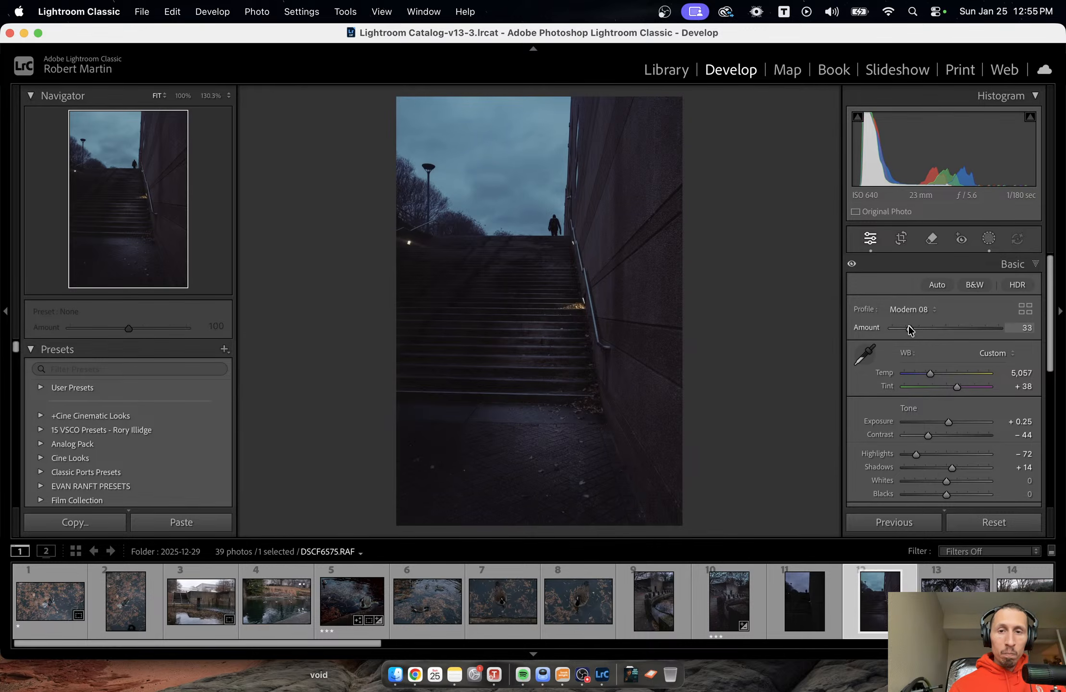
left_click_drag(930, 373, 930, 373)
key("super+z")
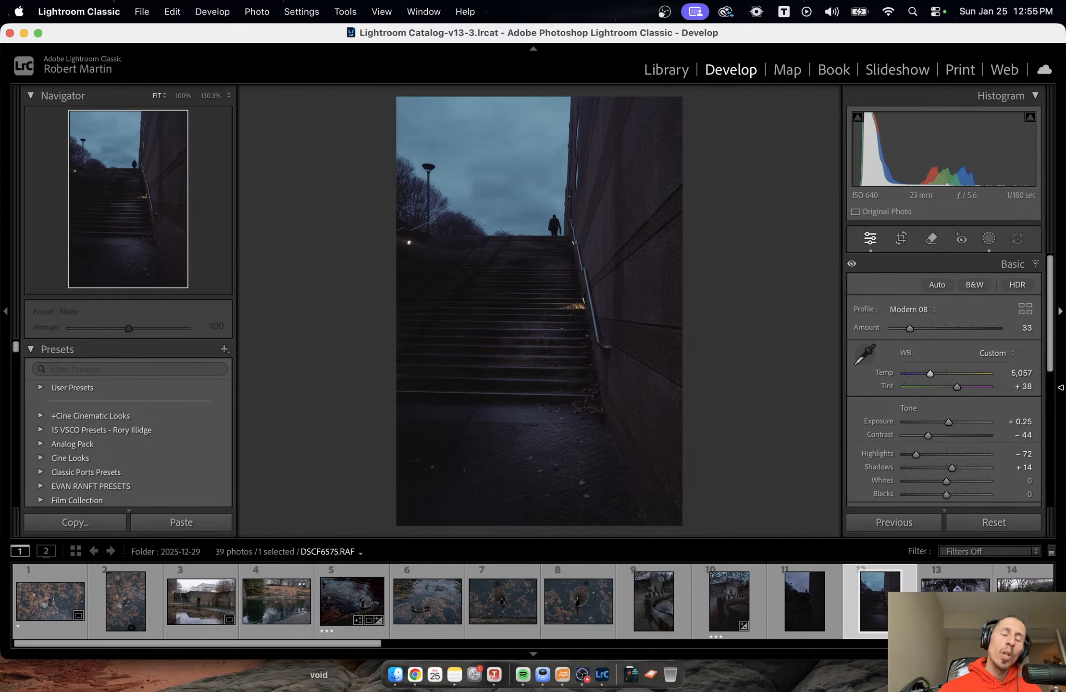
Lock the crop to the Original aspect ratio, crop in from the photo's left side, and shift the photo down within the frame.
key("r")
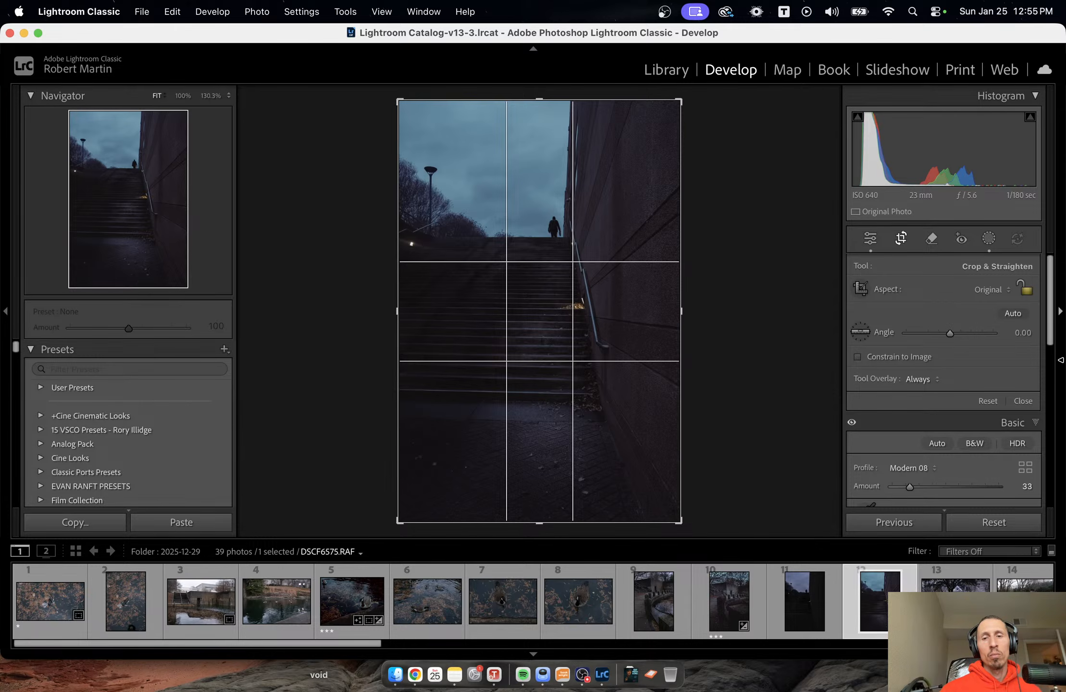
left_click(1024, 288)
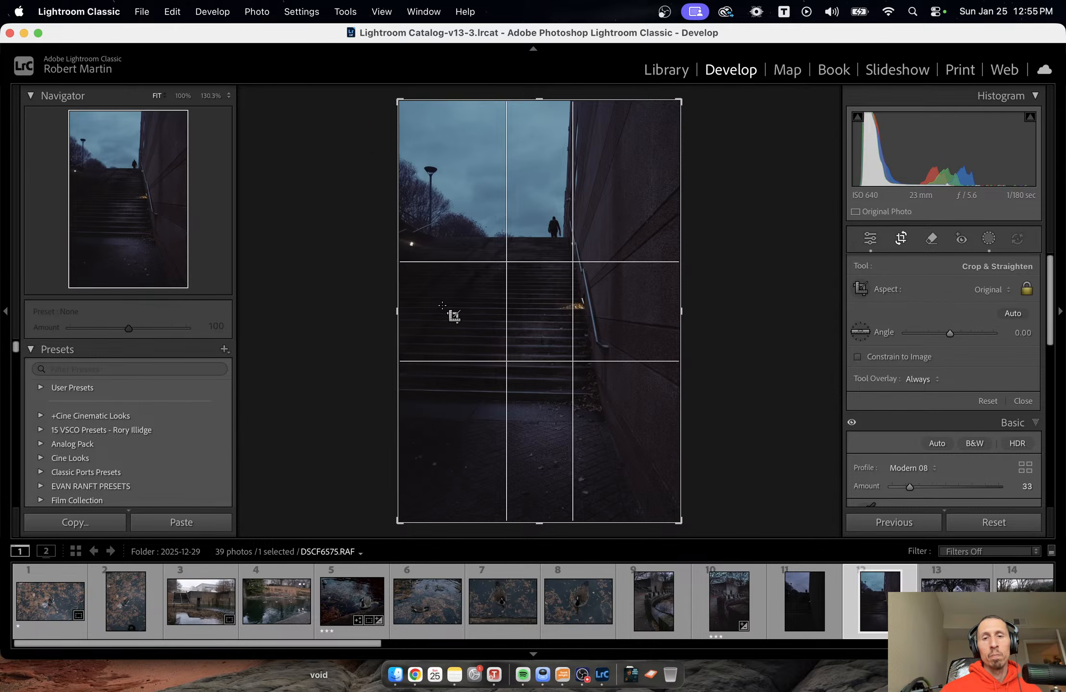
left_click_drag(397, 303, 408, 302)
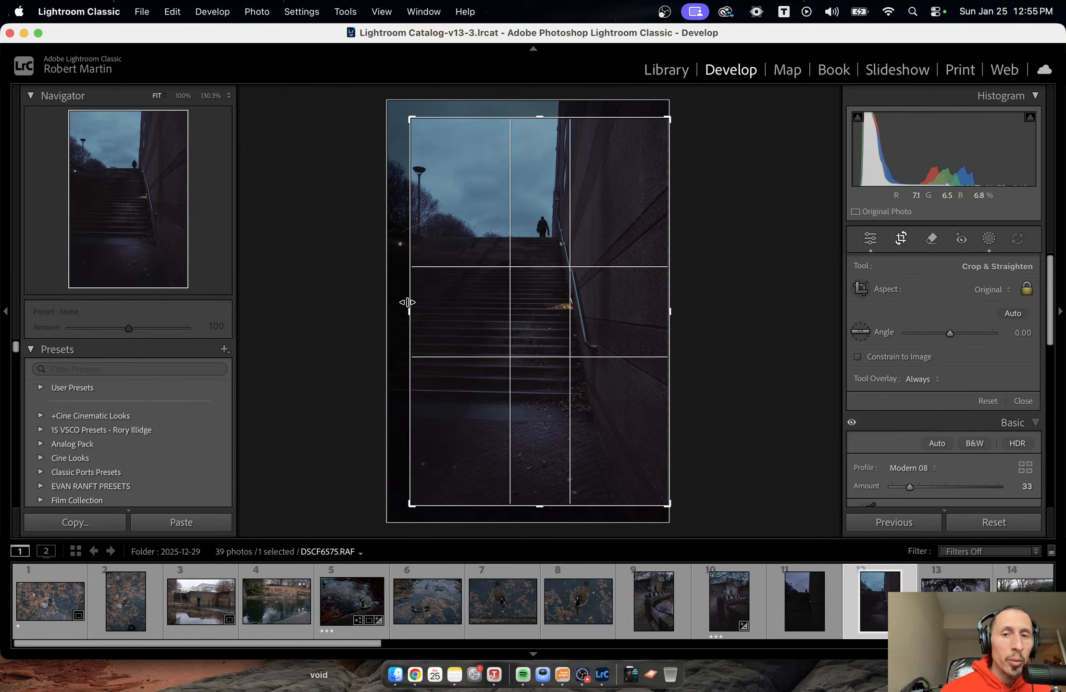
left_click_drag(545, 323, 542, 353)
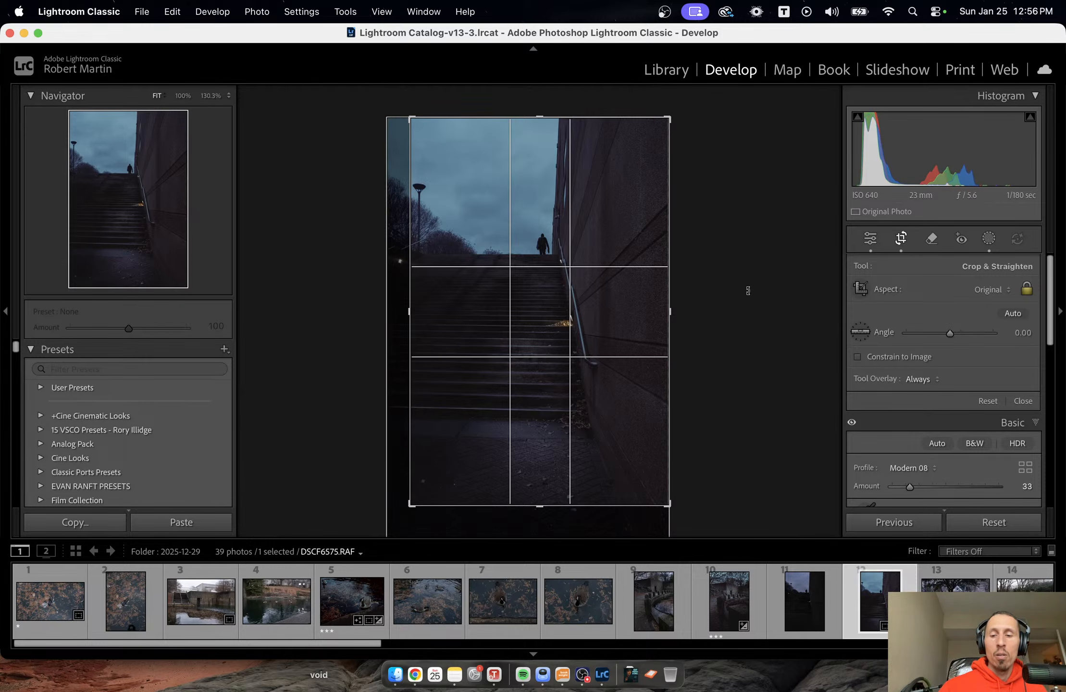
Check the crop's composition against the golden spiral, thirds and centre-line guide overlays.
key("o")
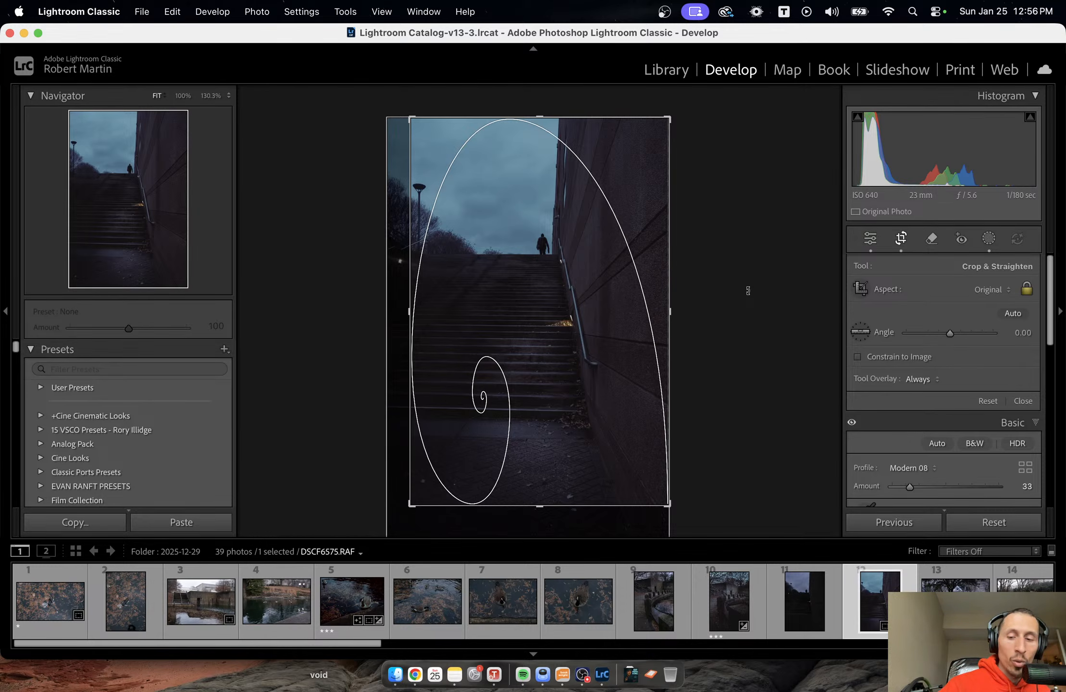
key("Return")
key("r")
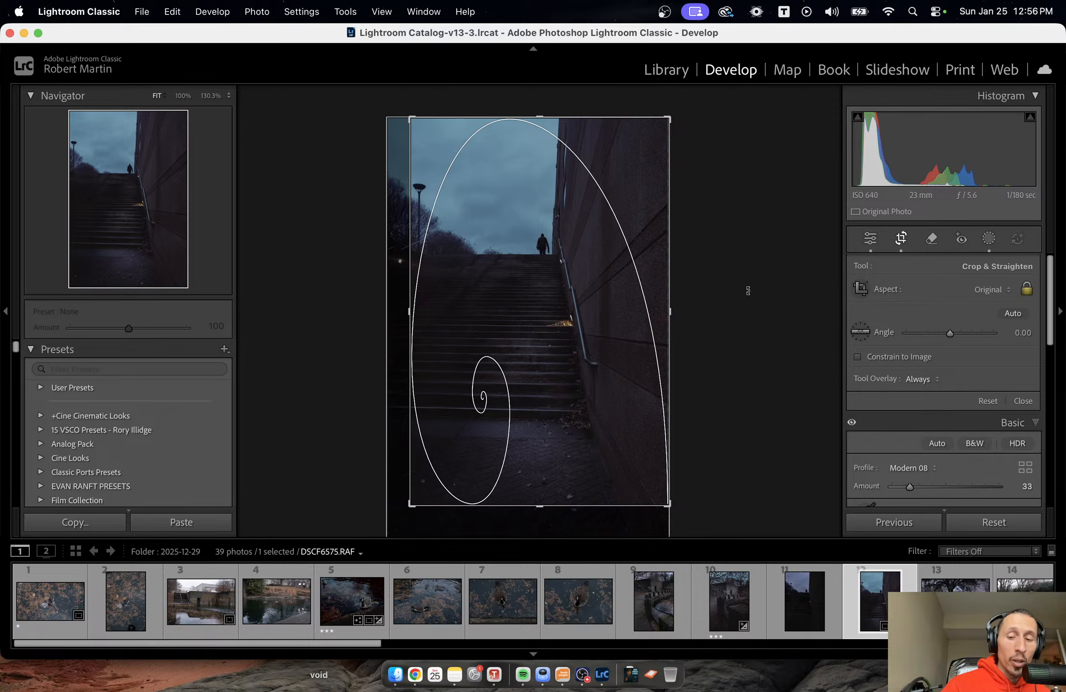
key("o")
key("o")
key("o")
key("o")
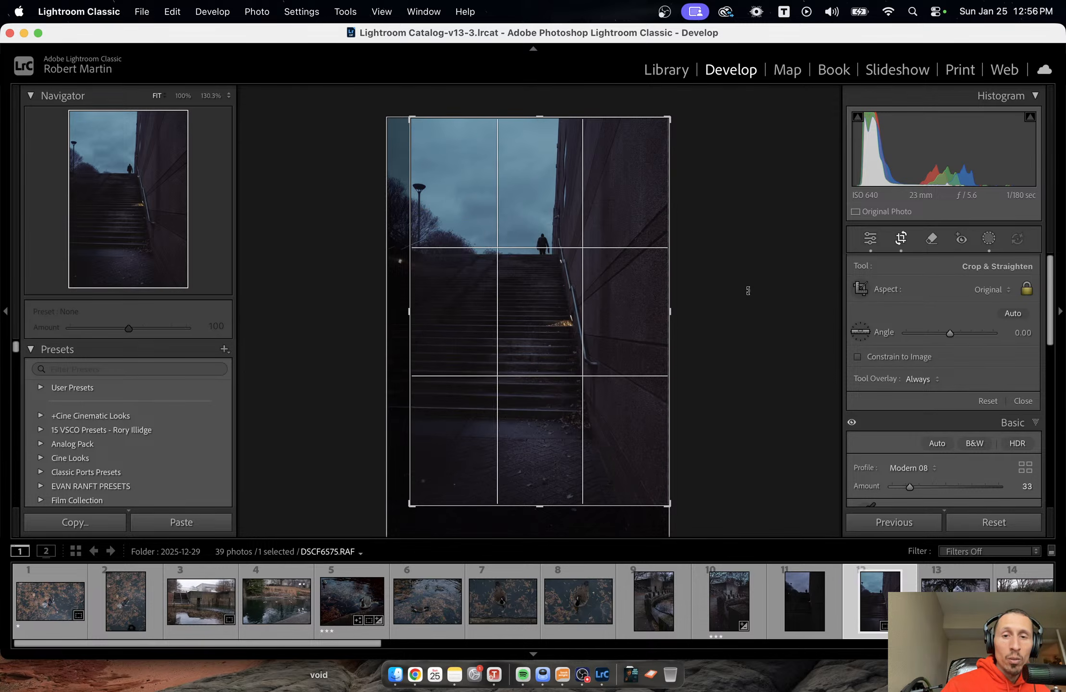
key("o")
key("o")
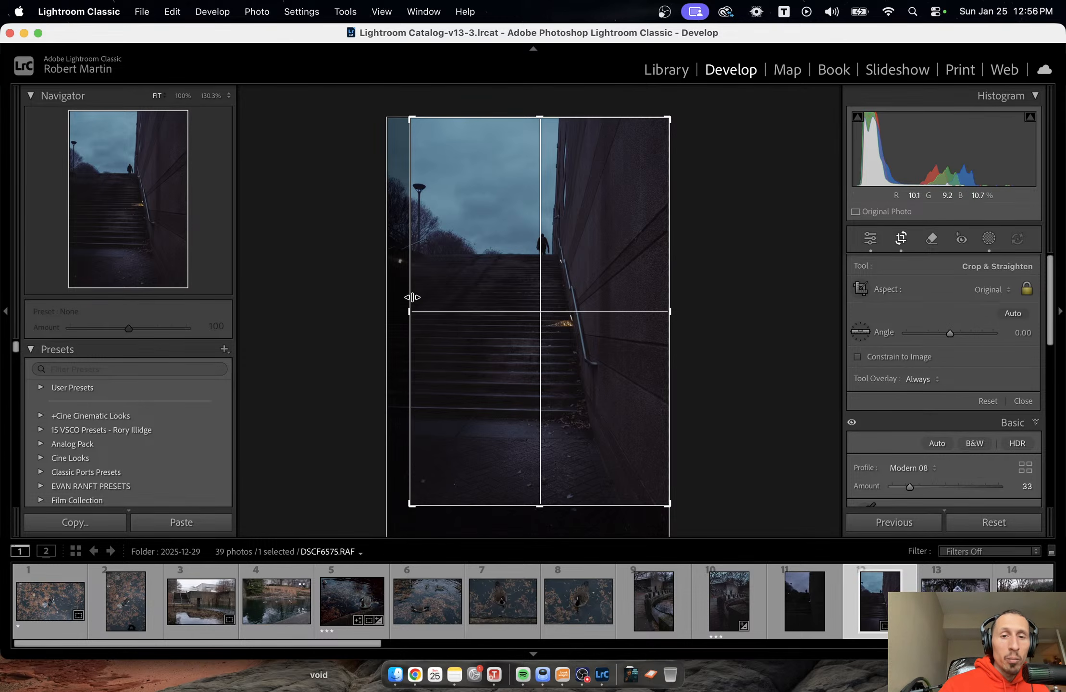
Tighten the crop slightly from the left side and nudge the photo within the frame against the golden ratio guides.
left_click_drag(410, 298, 414, 297)
key("o")
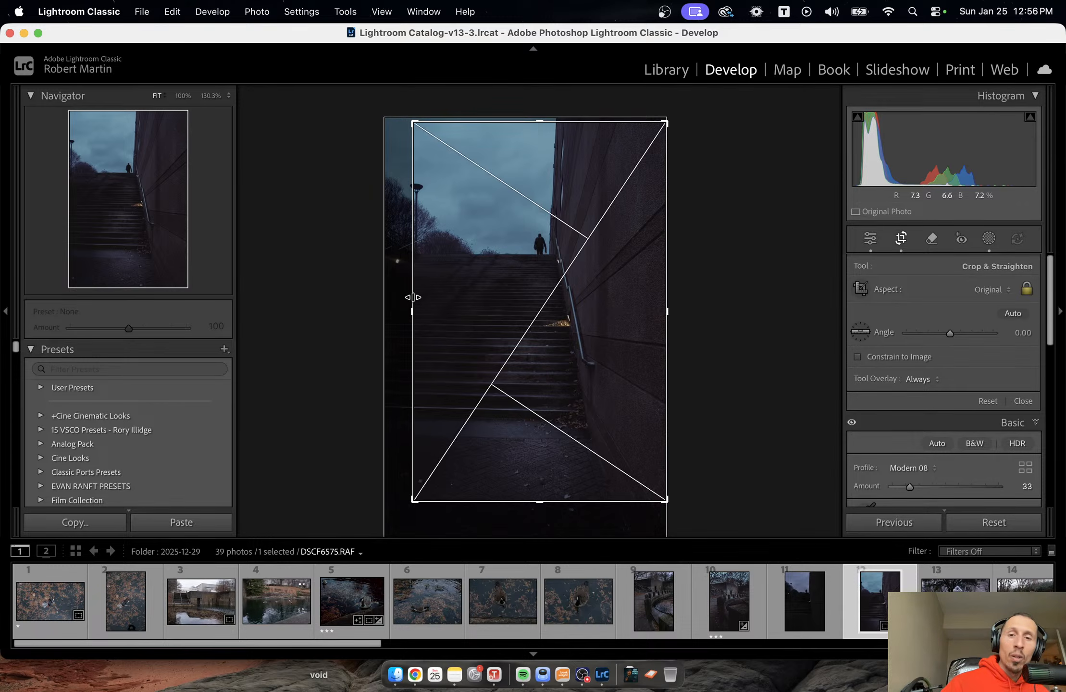
key("o")
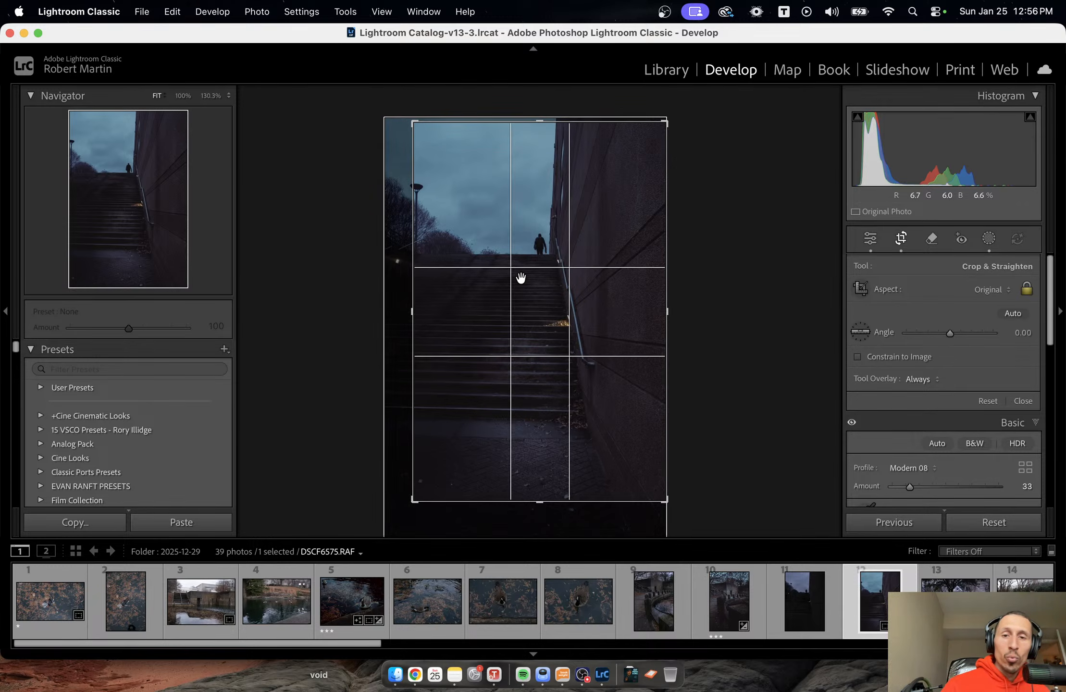
left_click_drag(519, 279, 523, 283)
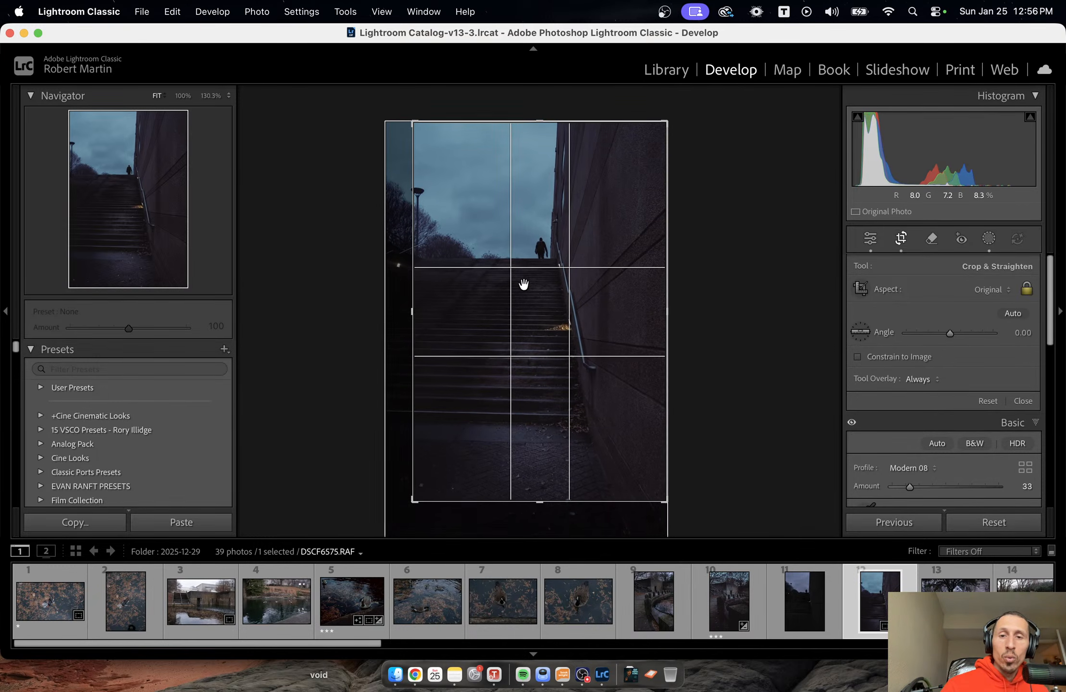
Switch to the thirds overlay, align the top of the stairs with the upper third line, and apply the crop.
key("o")
key("o")
key("o")
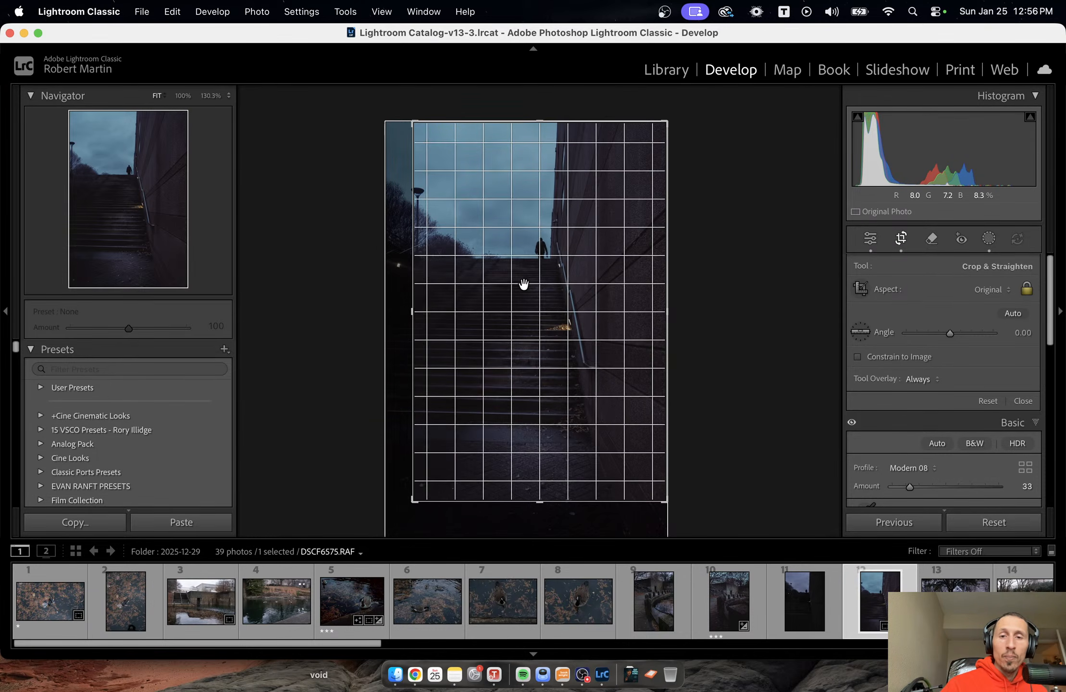
left_click_drag(524, 284, 523, 277)
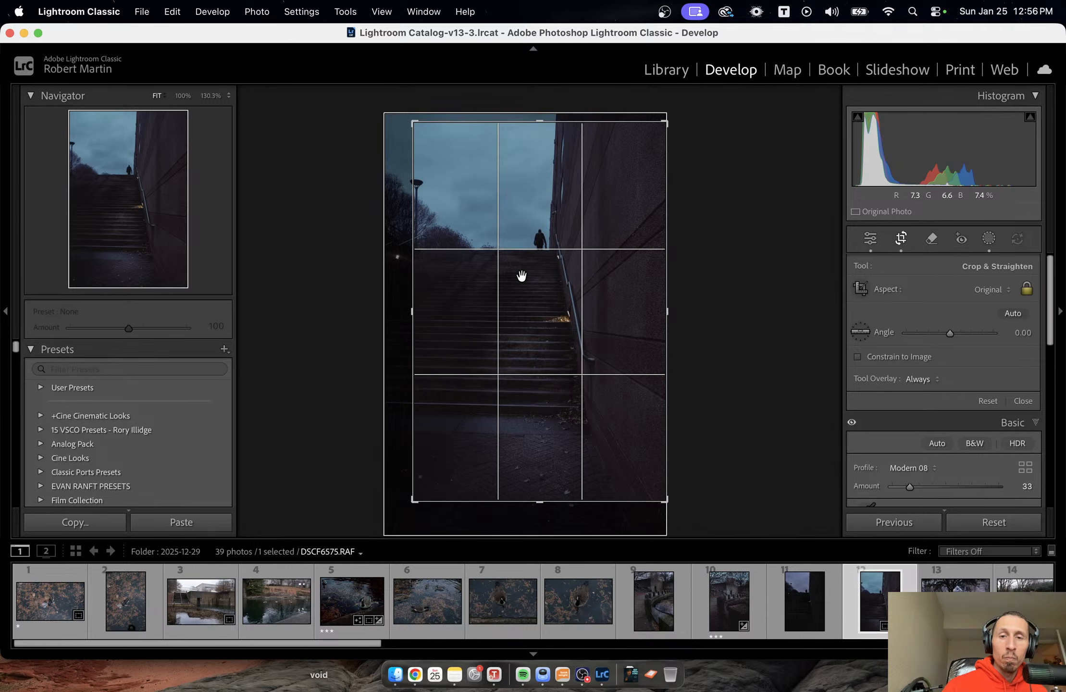
key("Return")
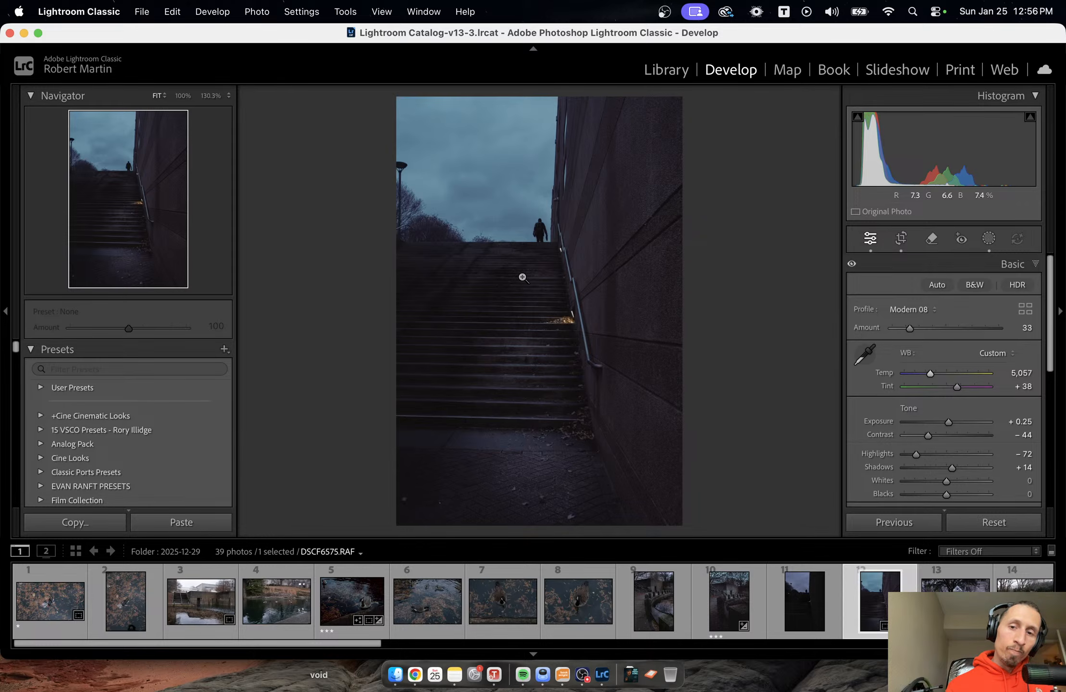
Add a linear gradient mask over the wall beside the stairs with Exposure -2.25, narrow its transition, and leave masking.
left_click(986, 245)
left_click(822, 115)
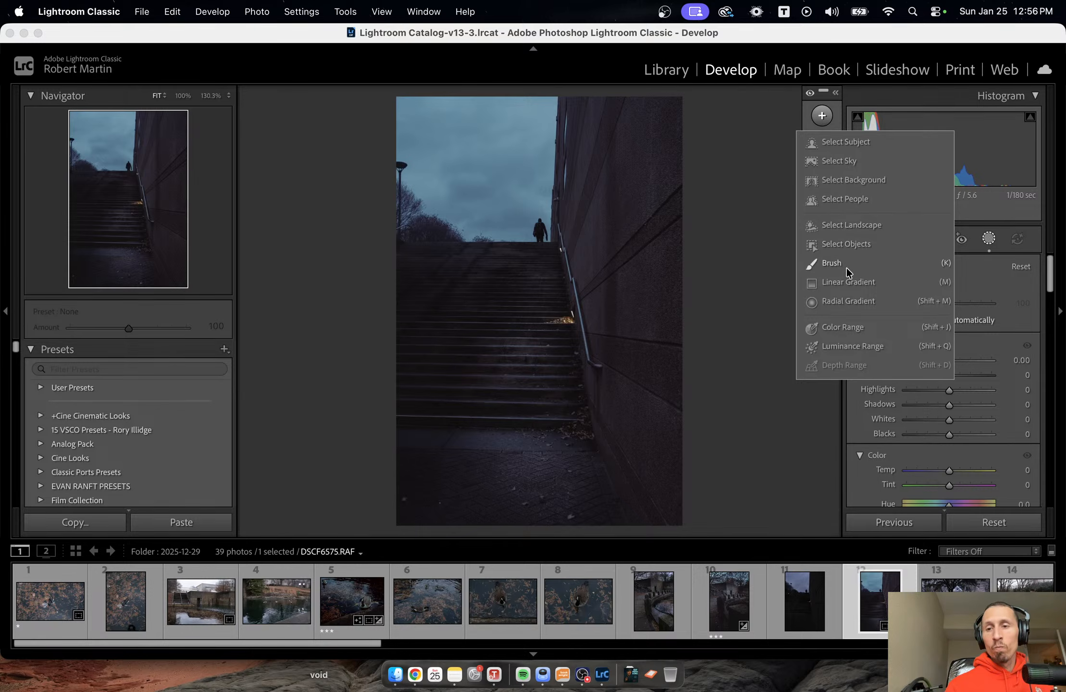
left_click(847, 281)
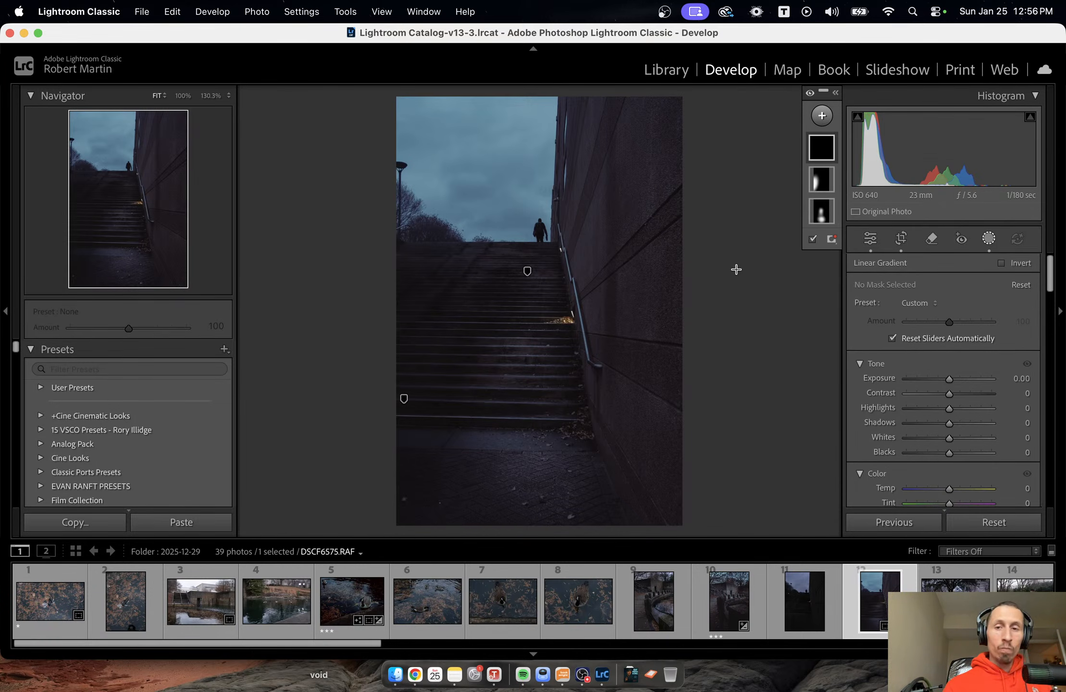
left_click_drag(735, 269, 579, 285)
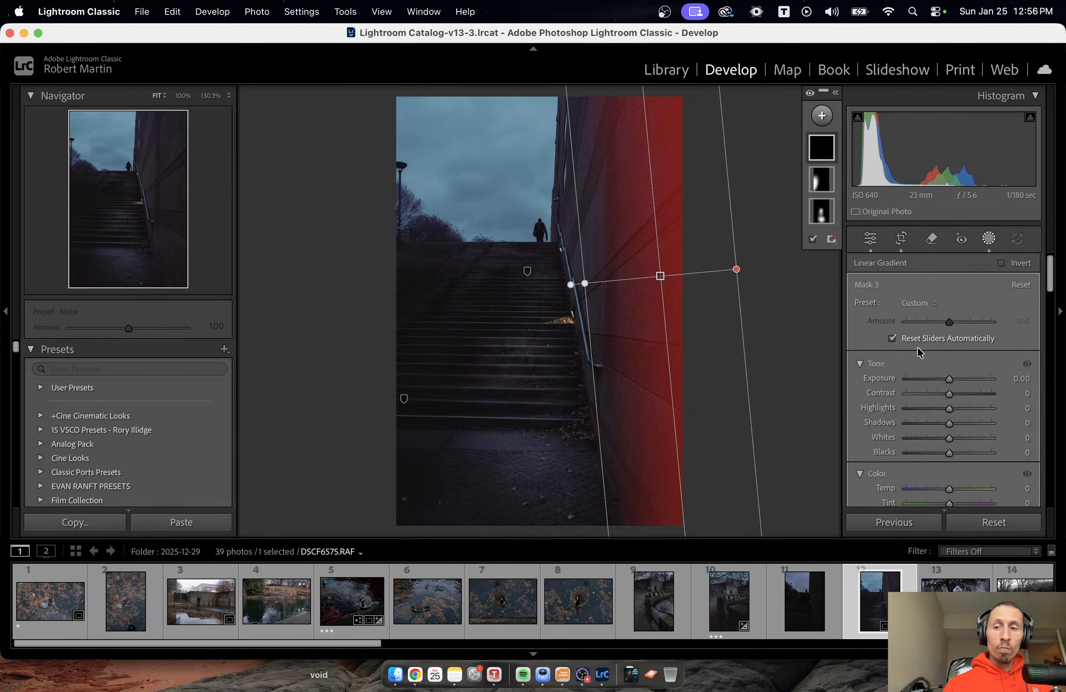
left_click_drag(949, 379, 924, 385)
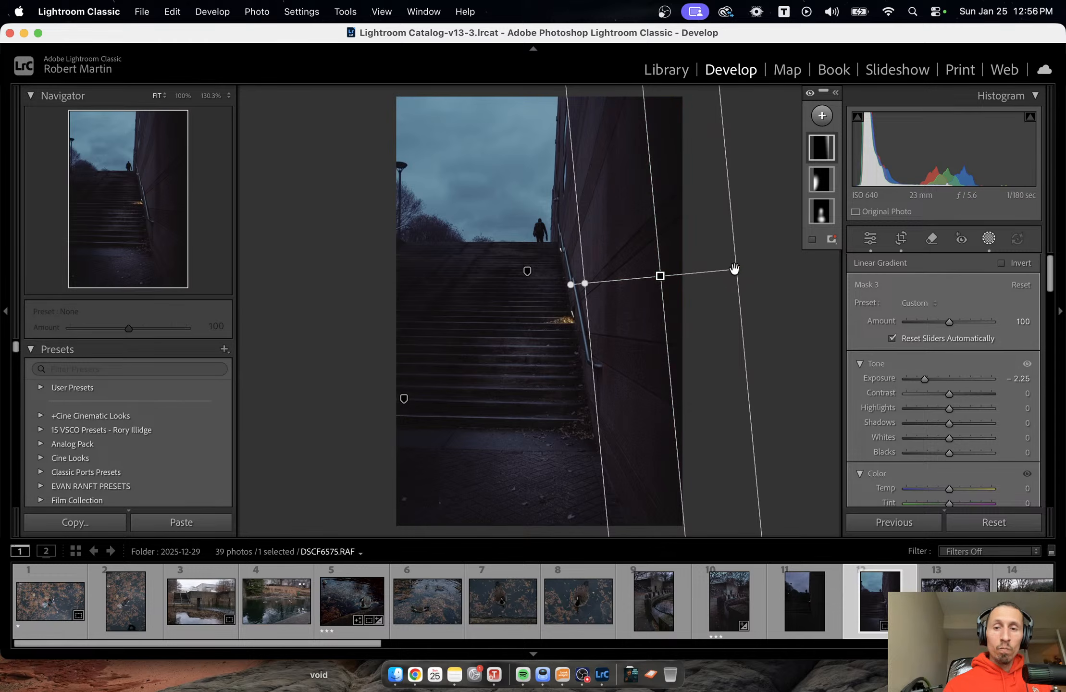
left_click_drag(736, 270, 711, 275)
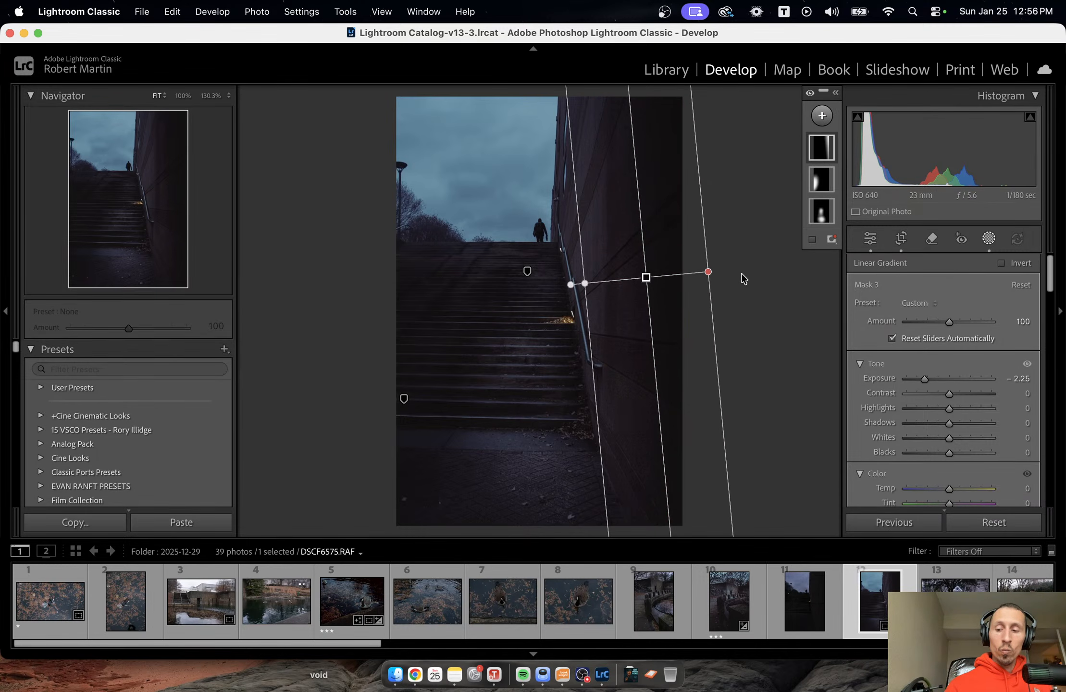
key("Escape")
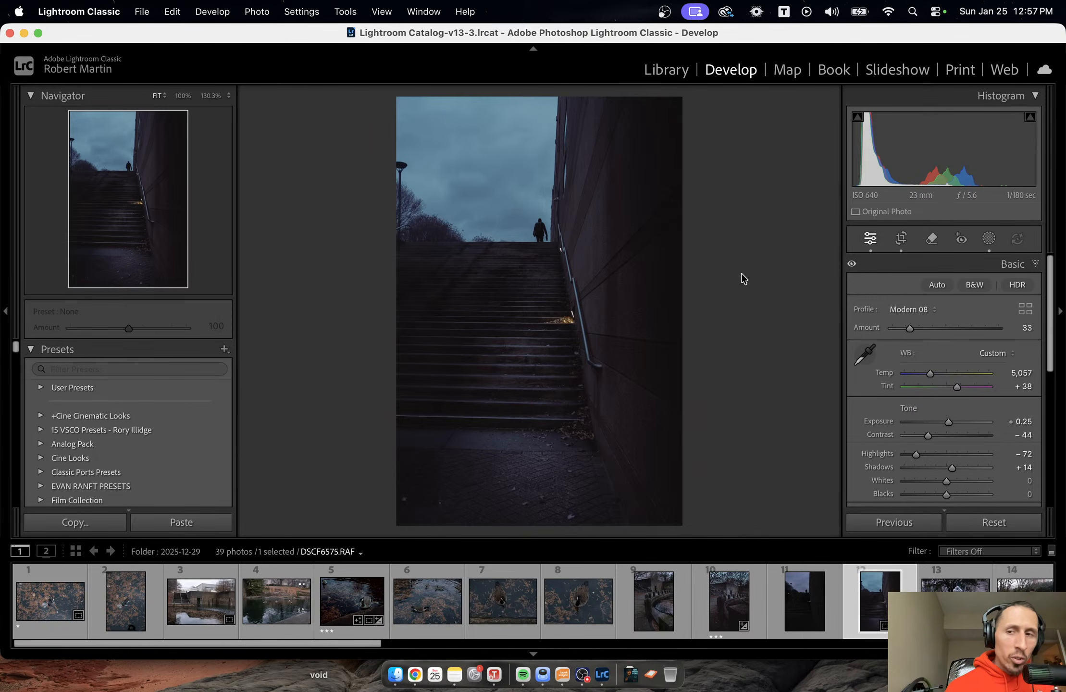
Add a Select Sky mask to the stairway photo.
left_click(992, 243)
left_click(822, 115)
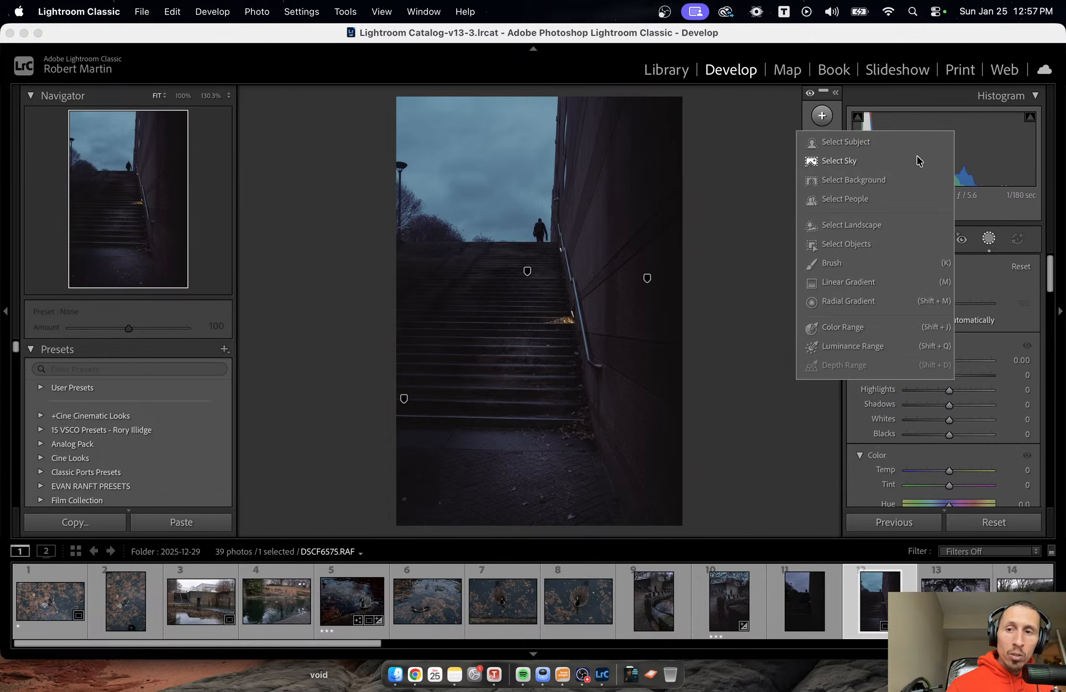
left_click(842, 160)
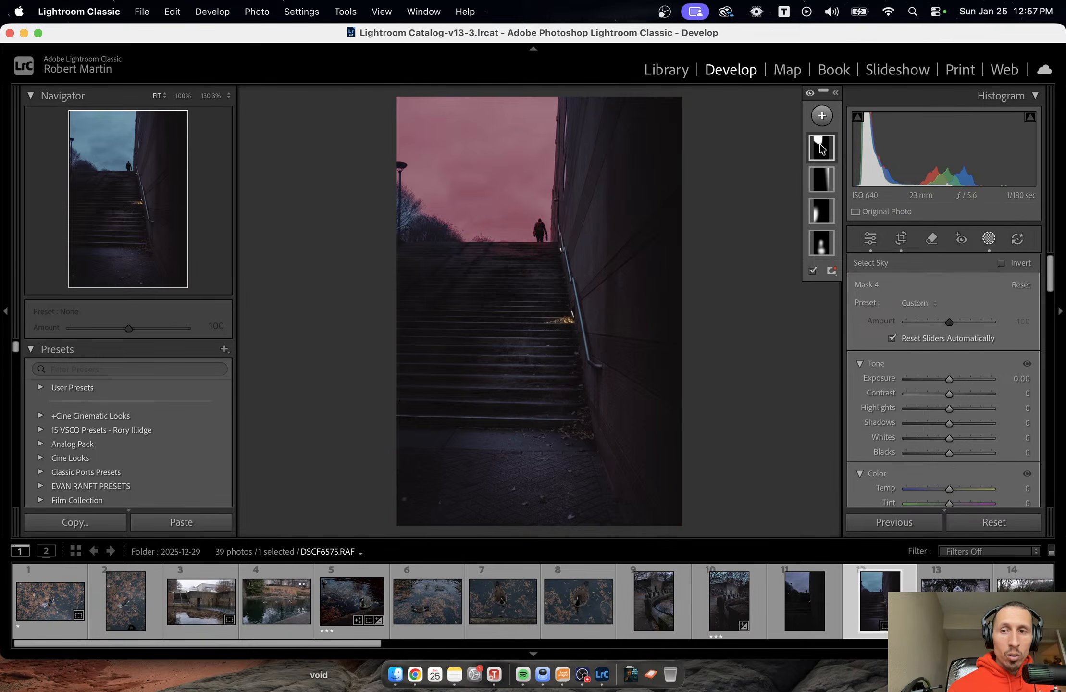
left_click(822, 116)
left_click(465, 210)
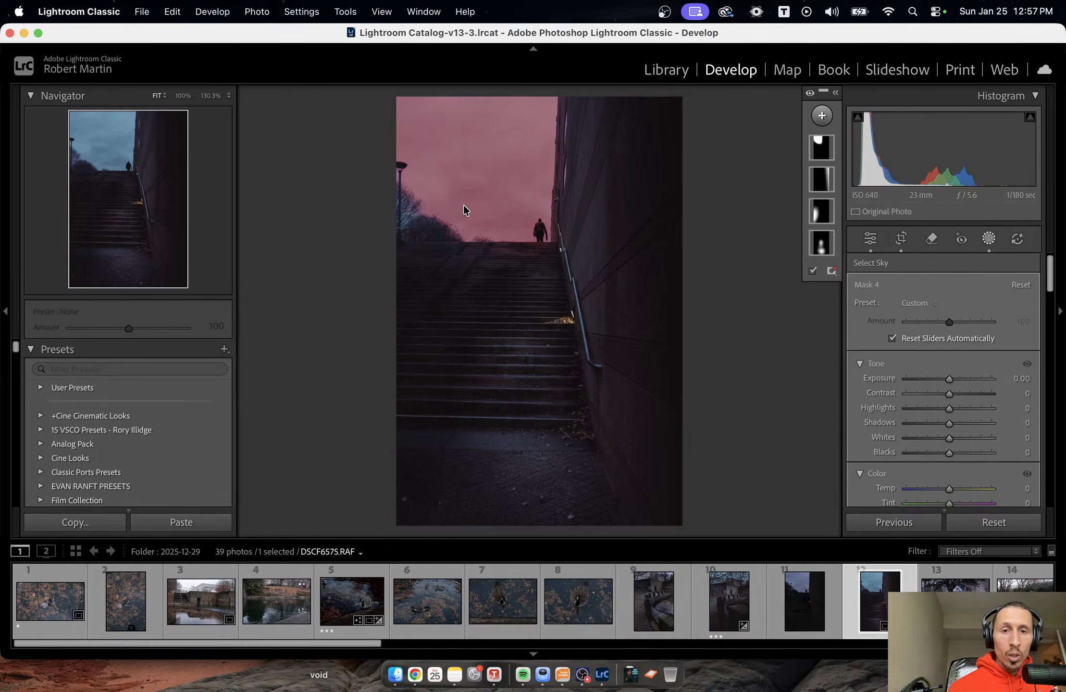
key("k")
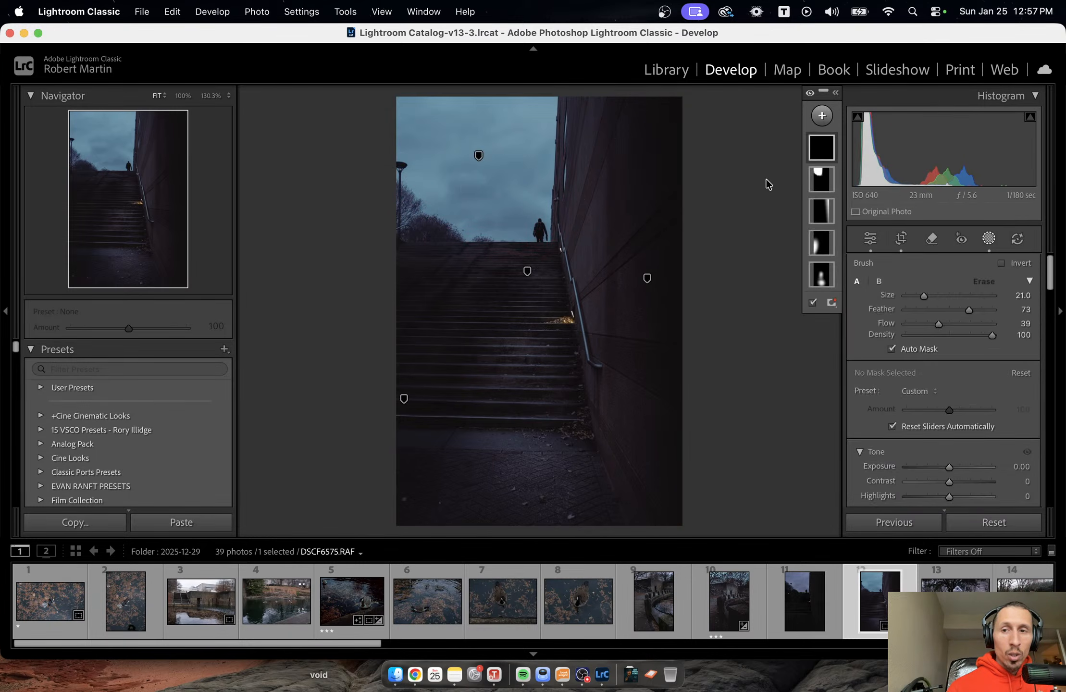
Add the trees beside the stairs to the sky mask with a size 8.0 brush, reducing Flow to 22 for the final strokes.
left_click(822, 179)
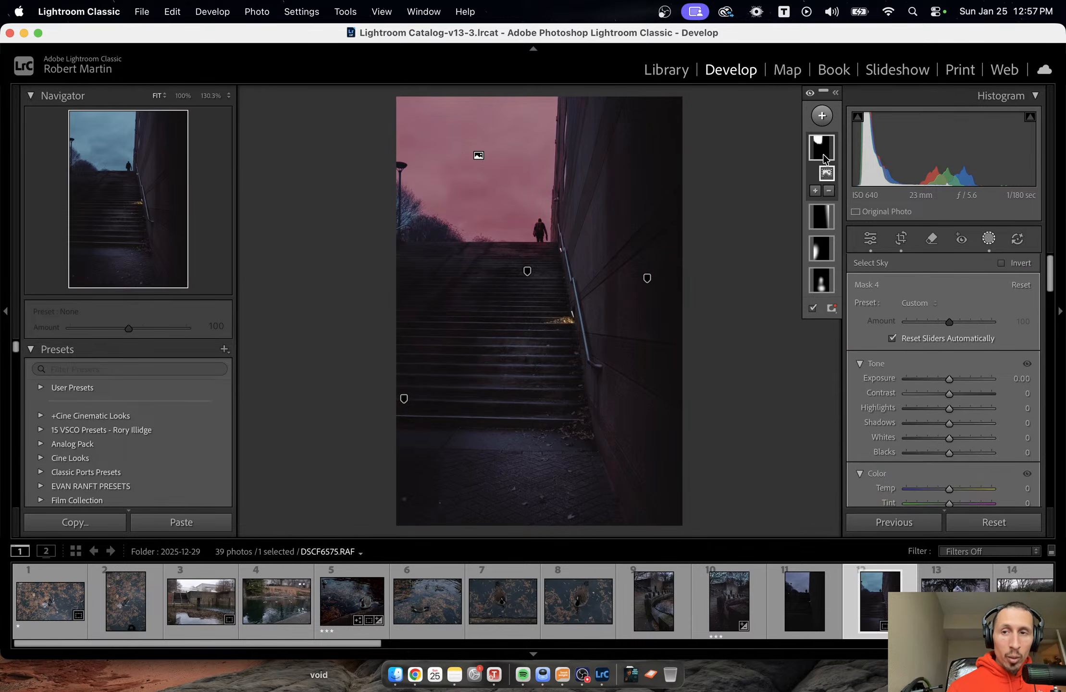
left_click(816, 190)
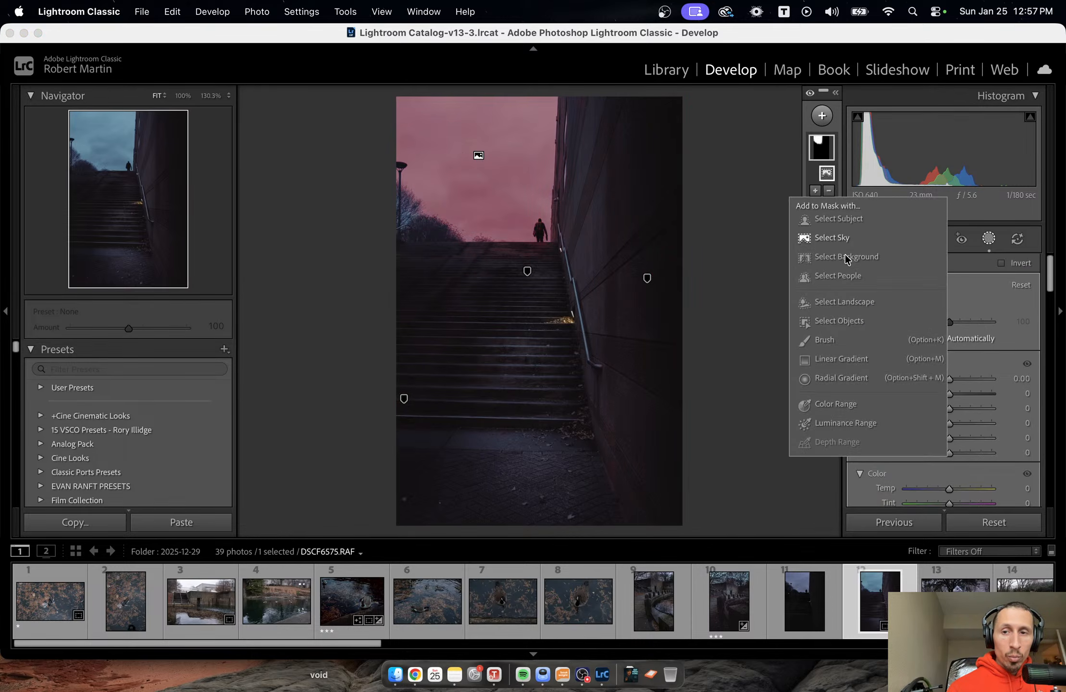
left_click(823, 340)
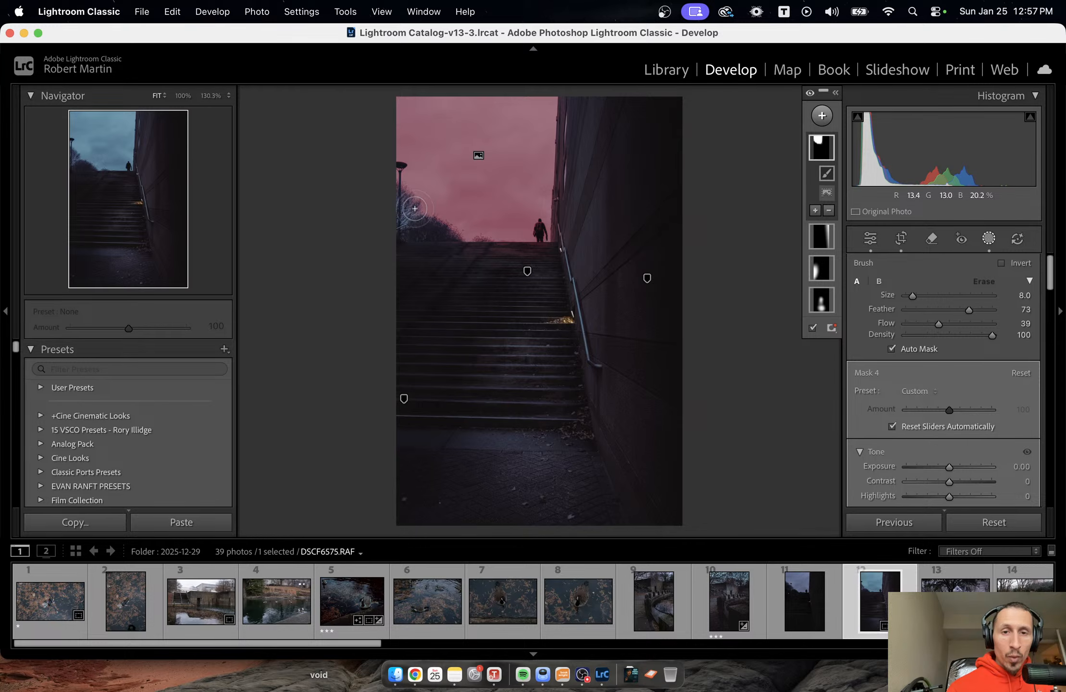
mouse_move(415, 209)
left_mouse_down()
mouse_move(395, 200)
mouse_move(403, 214)
mouse_move(400, 200)
left_mouse_up()
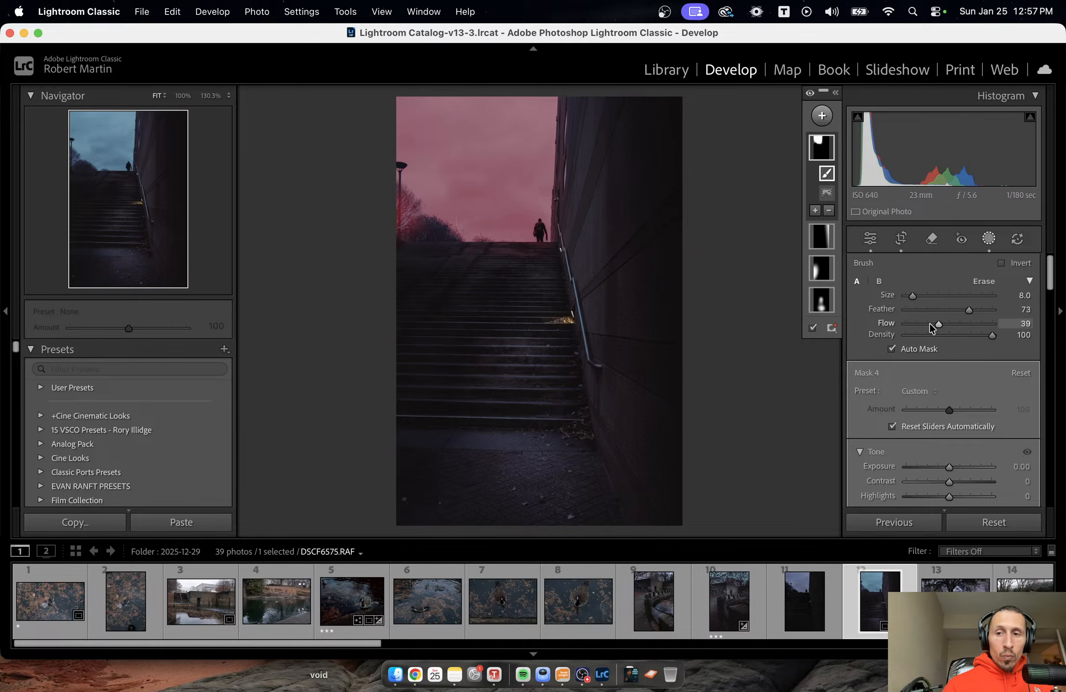
left_click_drag(930, 328, 923, 323)
mouse_move(409, 228)
left_mouse_down()
mouse_move(487, 225)
mouse_move(412, 224)
mouse_move(453, 221)
left_mouse_up()
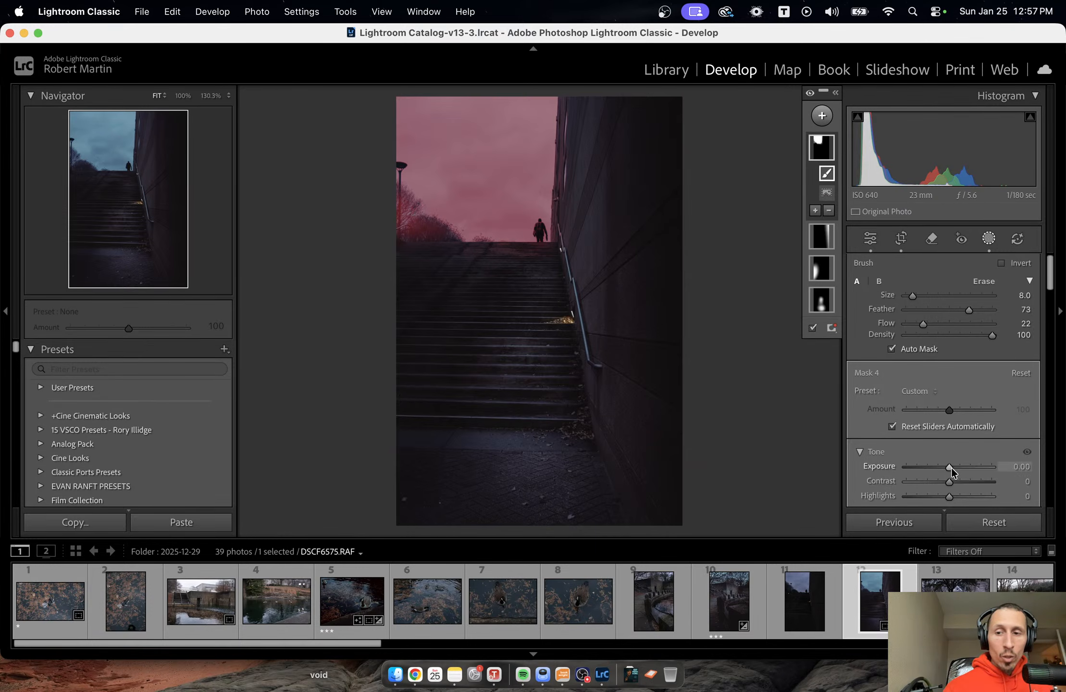
Lower the sky mask's Exposure to -0.16 and try different Dehaze strengths on it, settling on -51.
left_click_drag(951, 468, 950, 469)
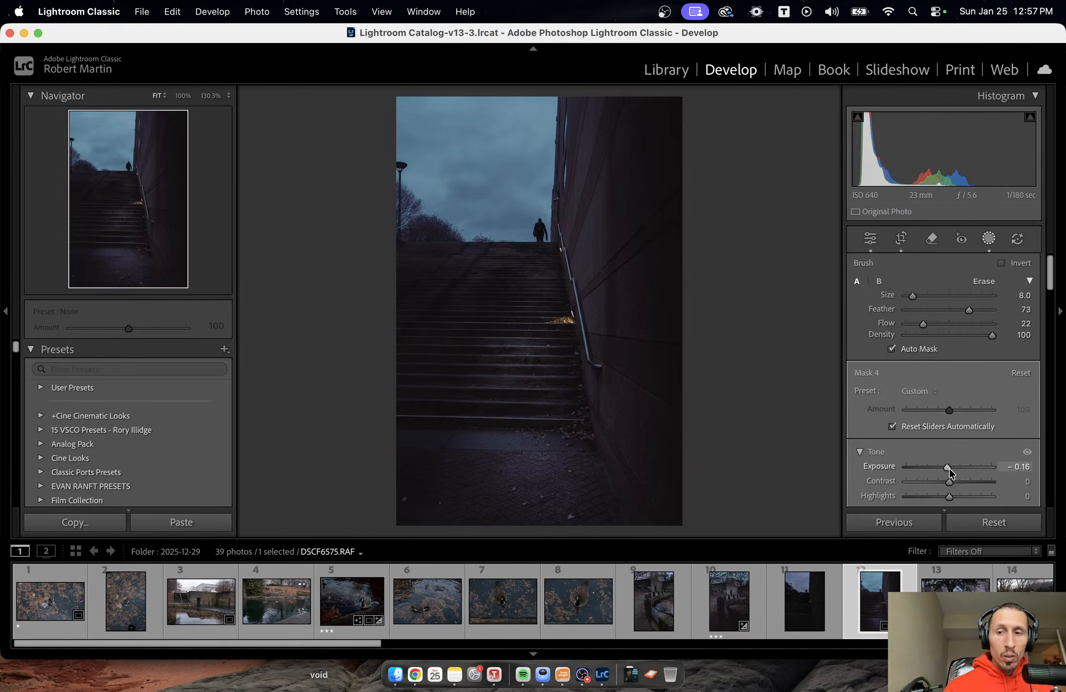
scroll(954, 459, "down", 10)
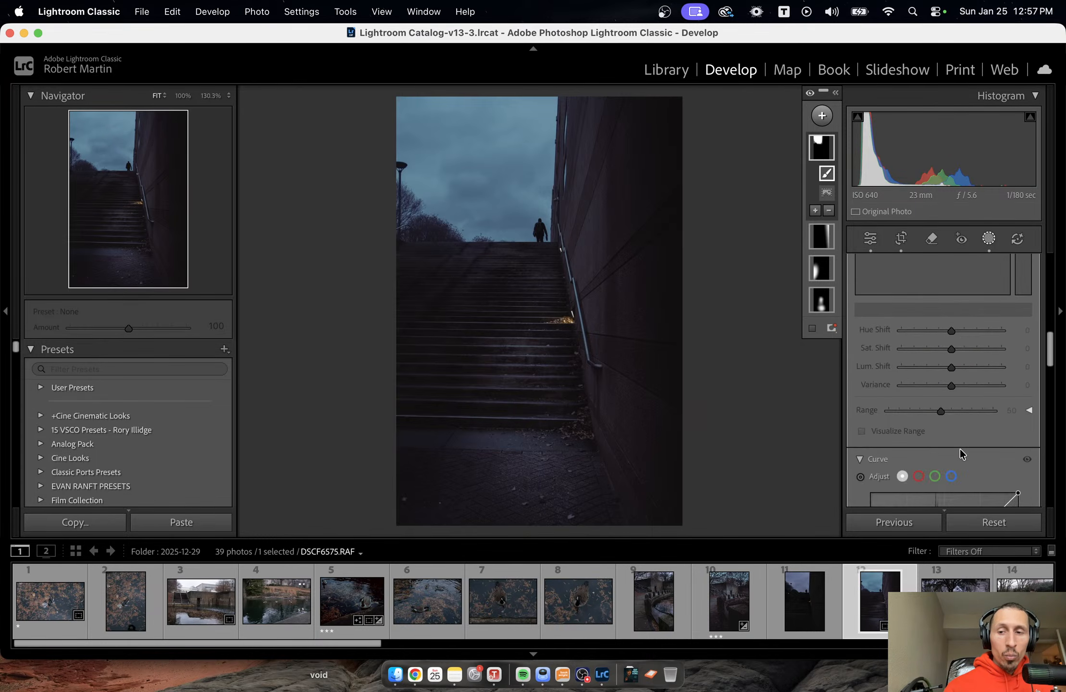
scroll(959, 449, "down", 8)
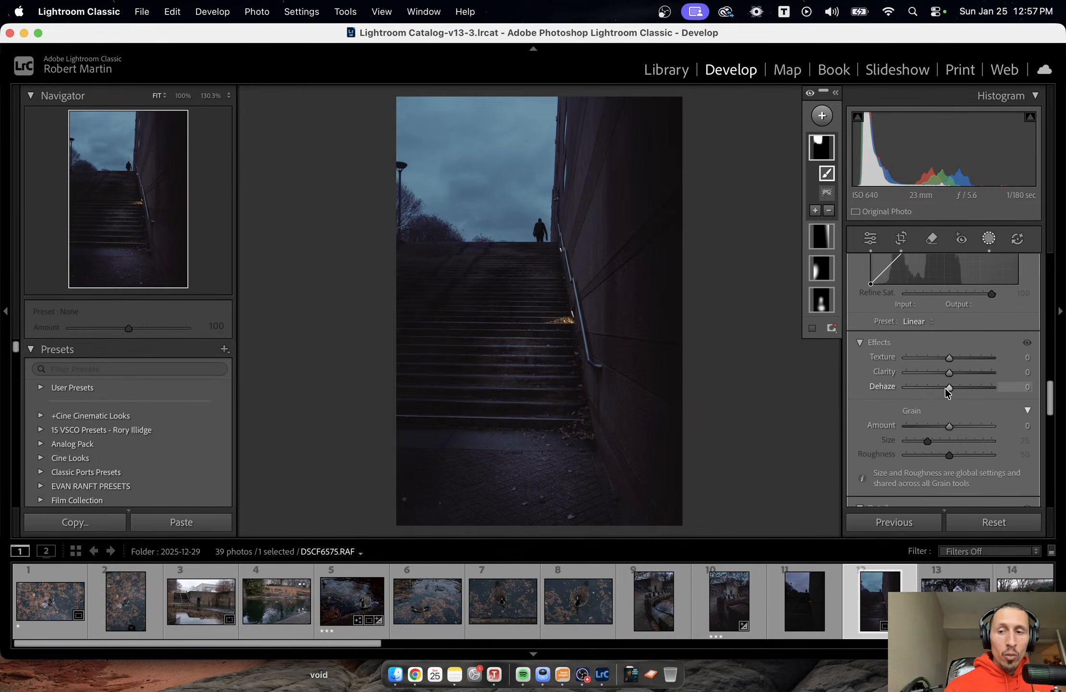
mouse_move(946, 390)
left_mouse_down()
mouse_move(970, 394)
mouse_move(923, 390)
mouse_move(976, 390)
mouse_move(941, 390)
left_mouse_up()
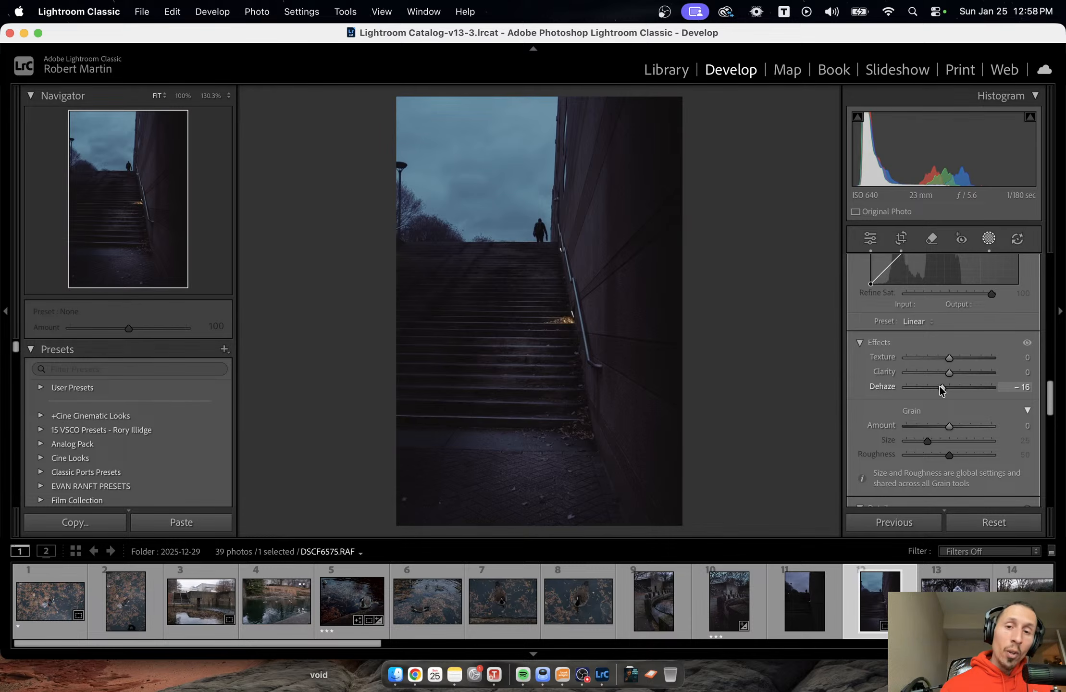
left_click_drag(941, 390, 974, 388)
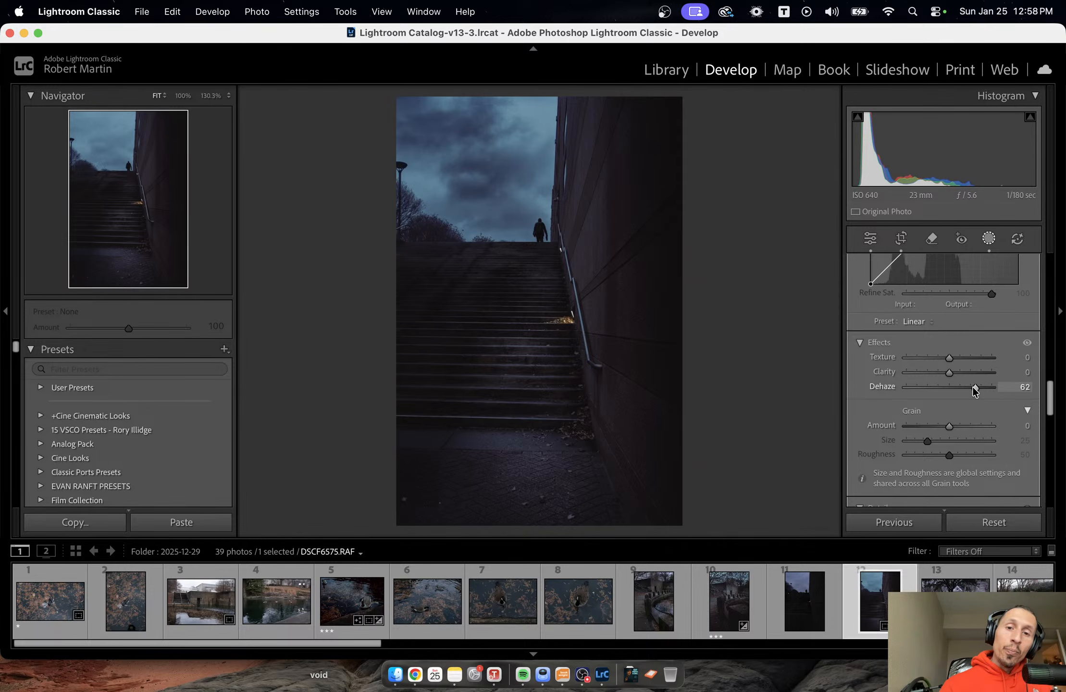
left_click_drag(974, 390, 963, 391)
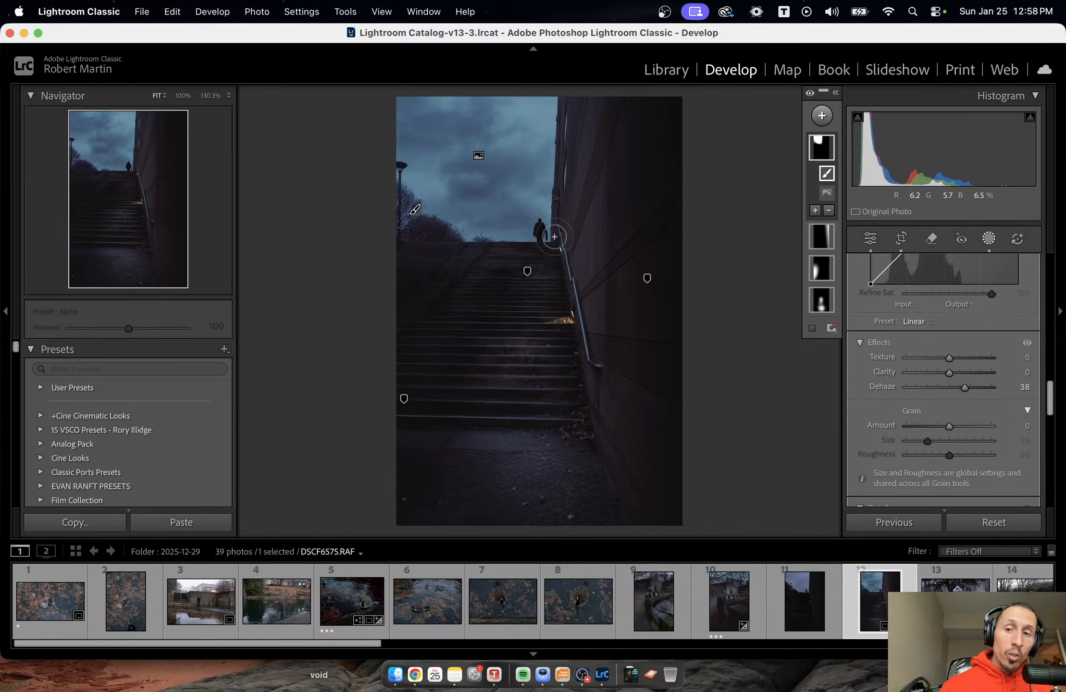
left_click(925, 385)
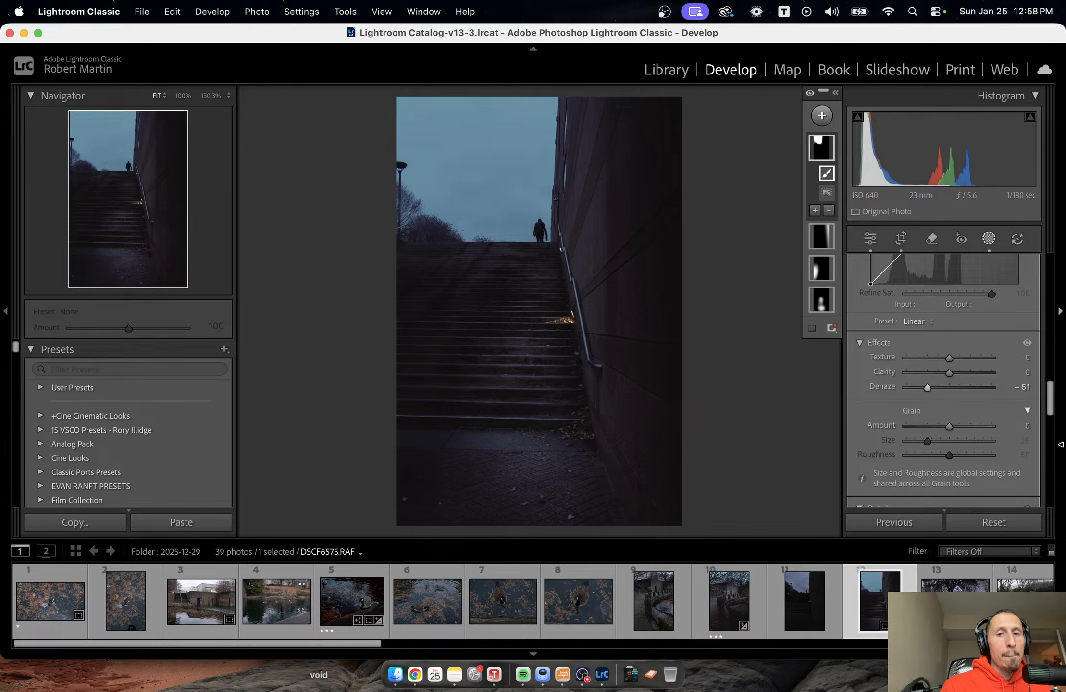
Leave masking and rate the stairway photo three stars.
key("shift+w")
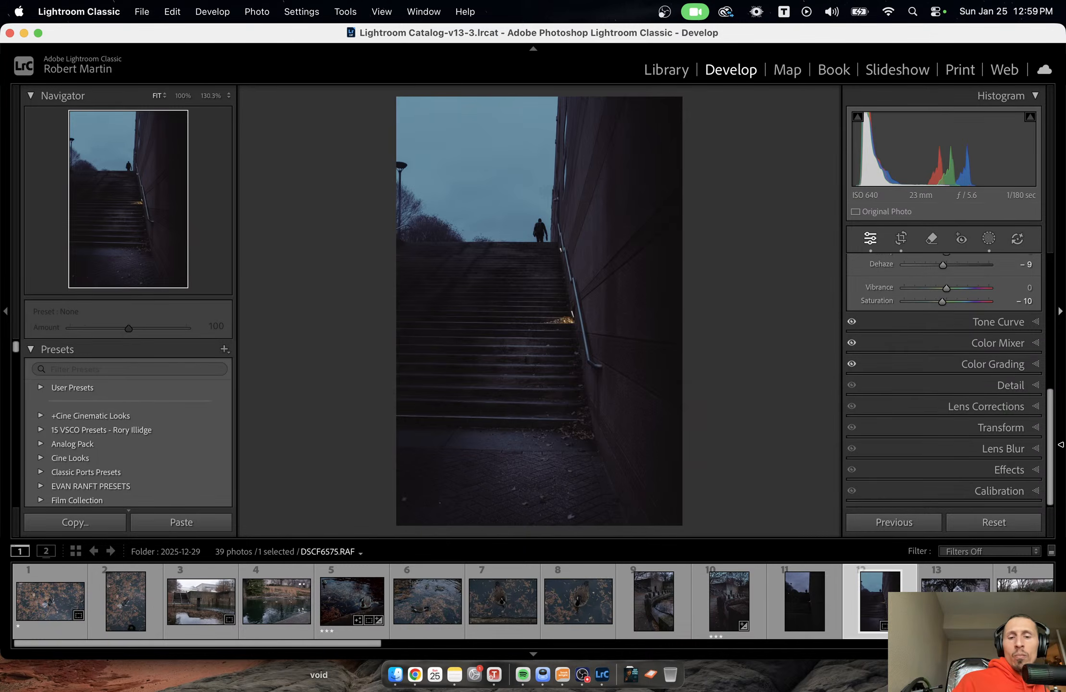
key("3")
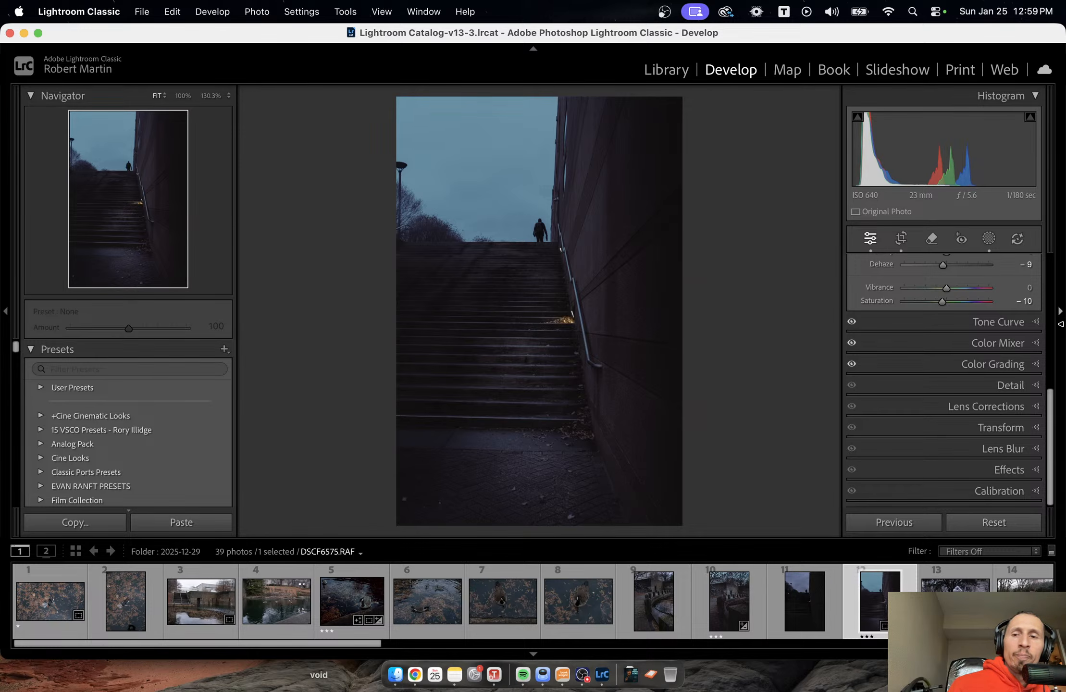
Shift the stairway photo's Color Grading highlights to Hue 147 and Saturation 30.
left_click(992, 364)
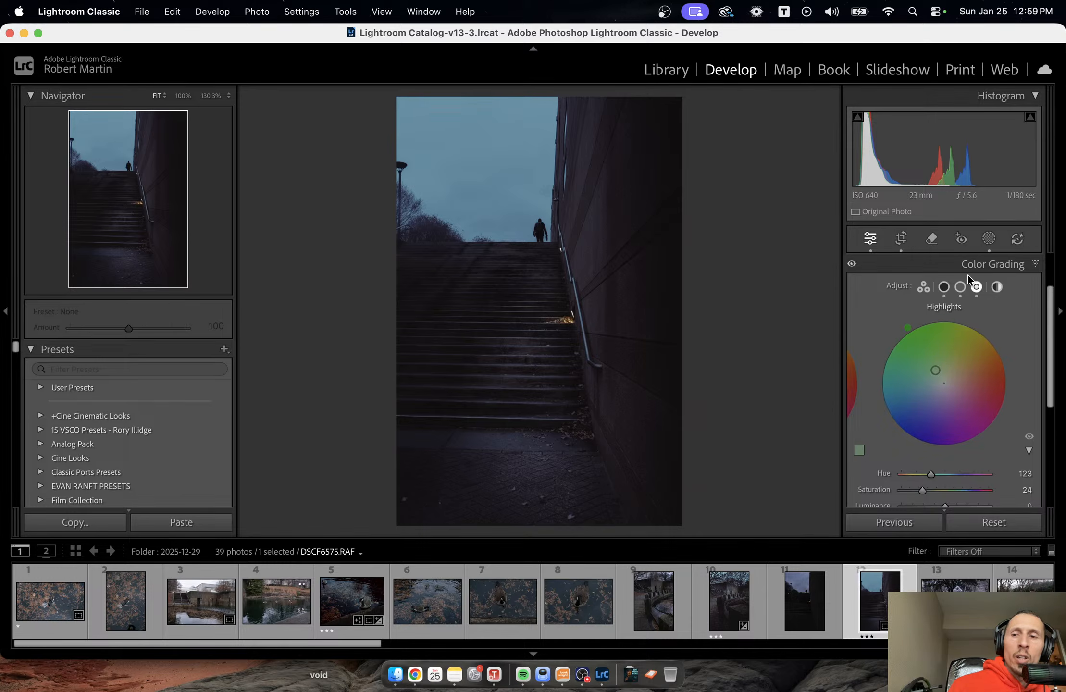
mouse_move(924, 491)
left_mouse_down()
mouse_move(942, 489)
mouse_move(928, 489)
mouse_move(937, 475)
left_mouse_up()
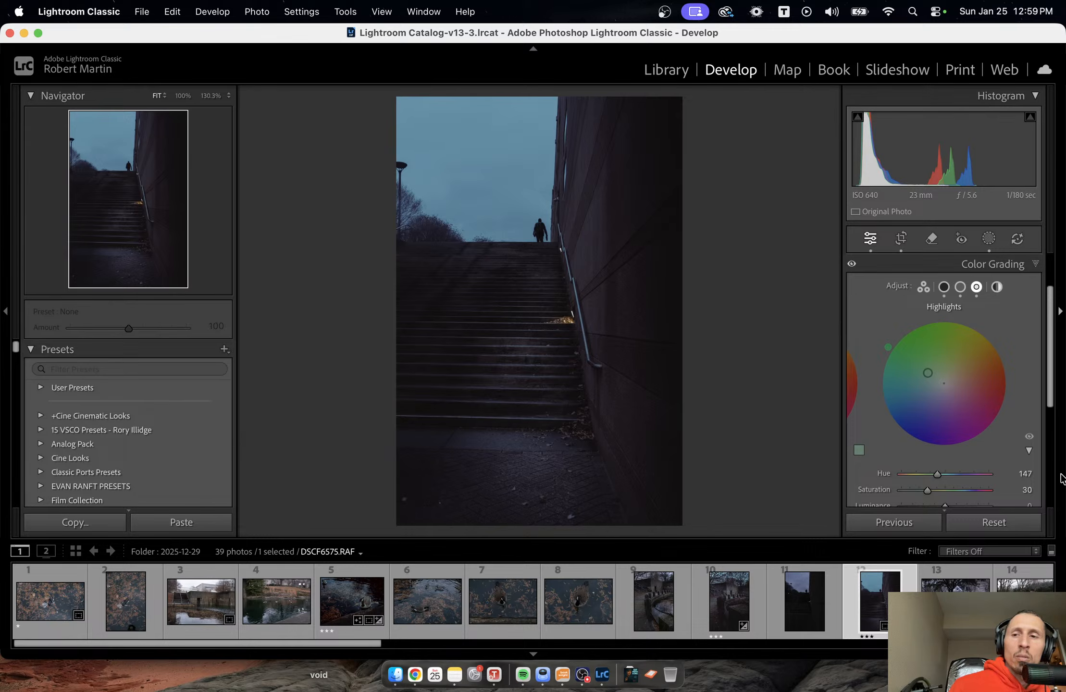
Try raising the black point of the red tone curve to an output of 3, and undo it.
scroll(1002, 478, "up", 3)
left_click(1005, 303)
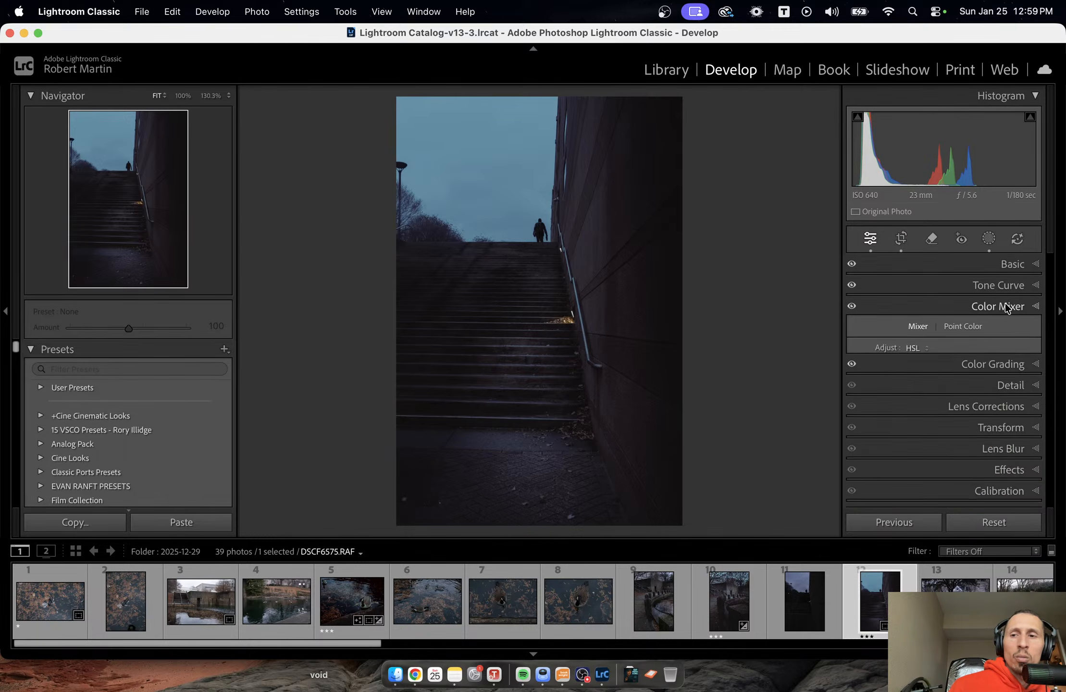
left_click(1008, 267)
left_click(1008, 272)
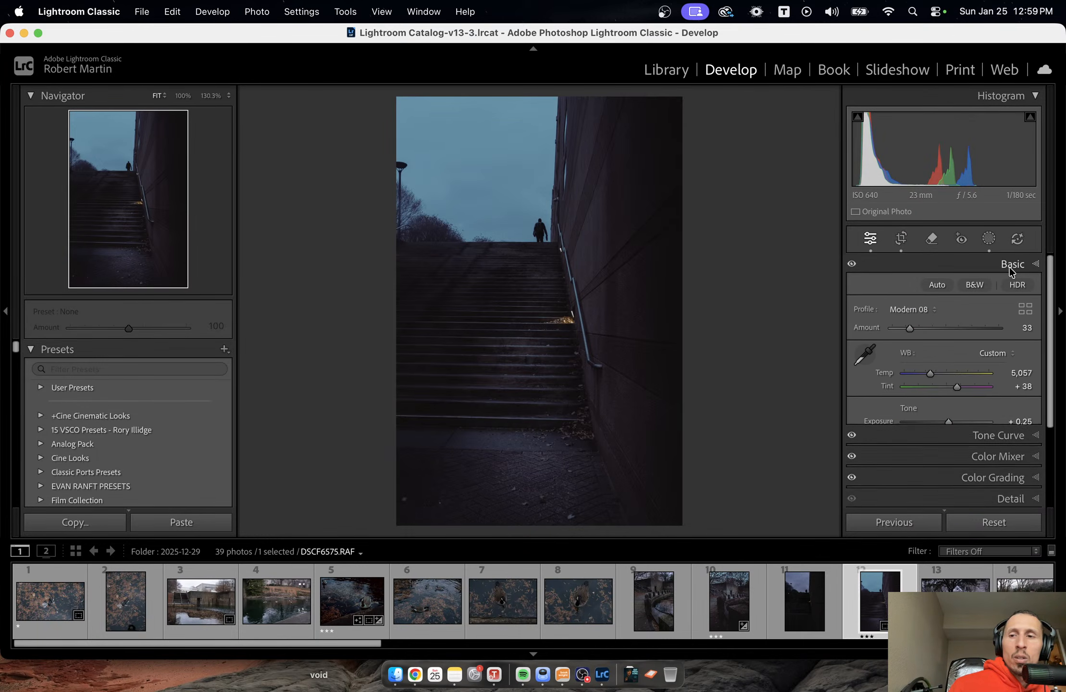
left_click(1006, 281)
left_click(939, 291)
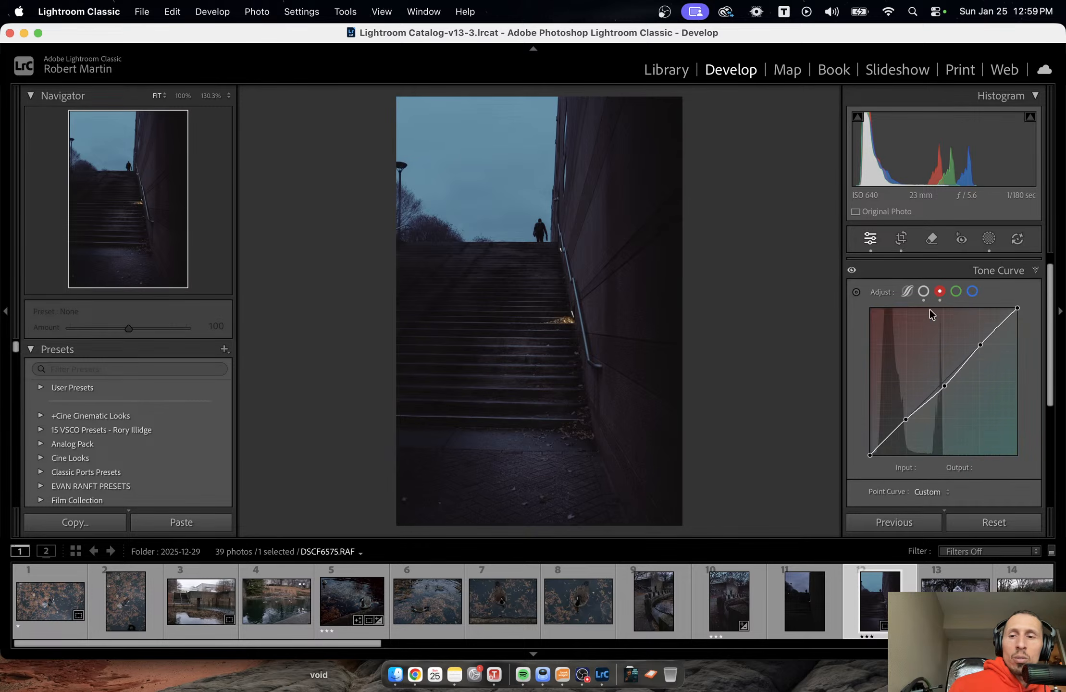
left_click_drag(869, 454, 869, 452)
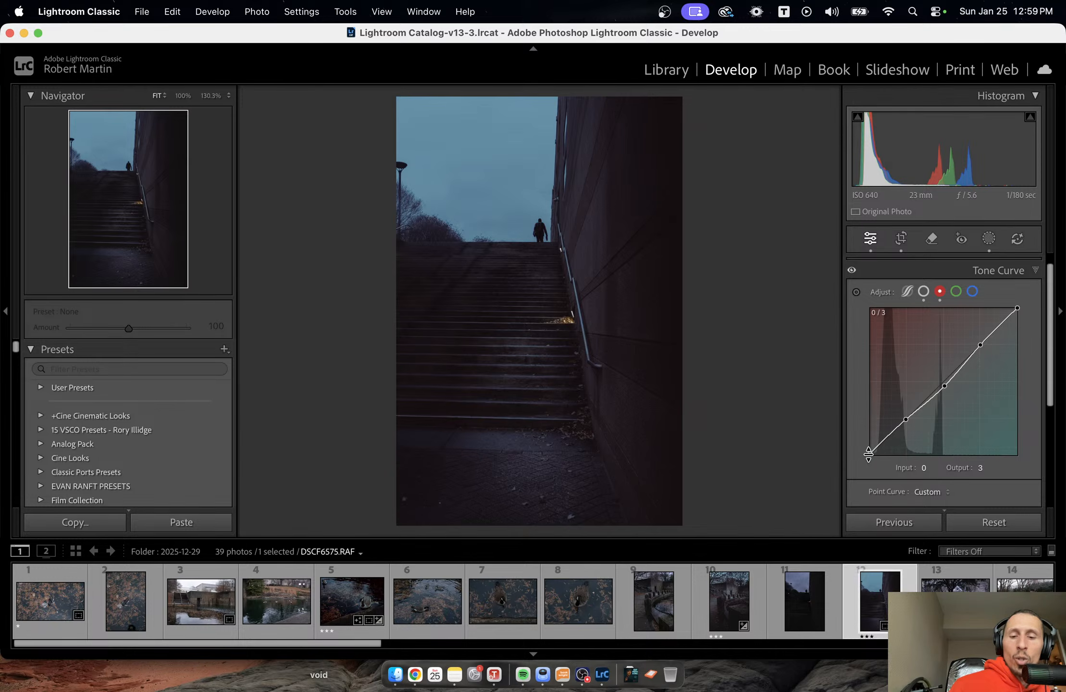
key("super+z")
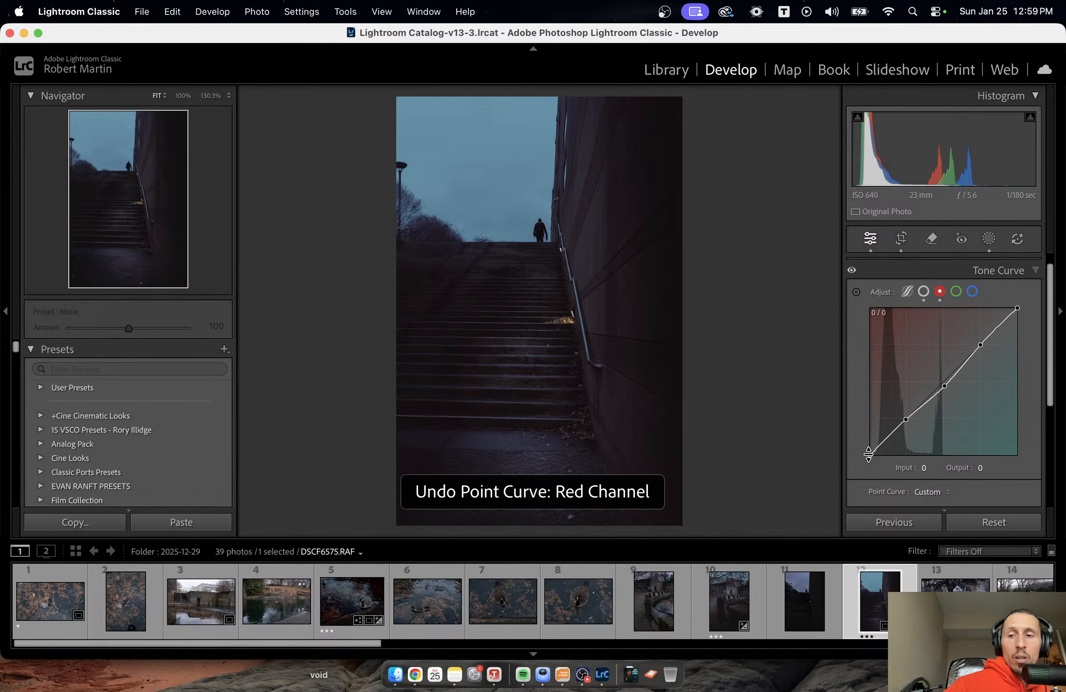
left_click(1034, 274)
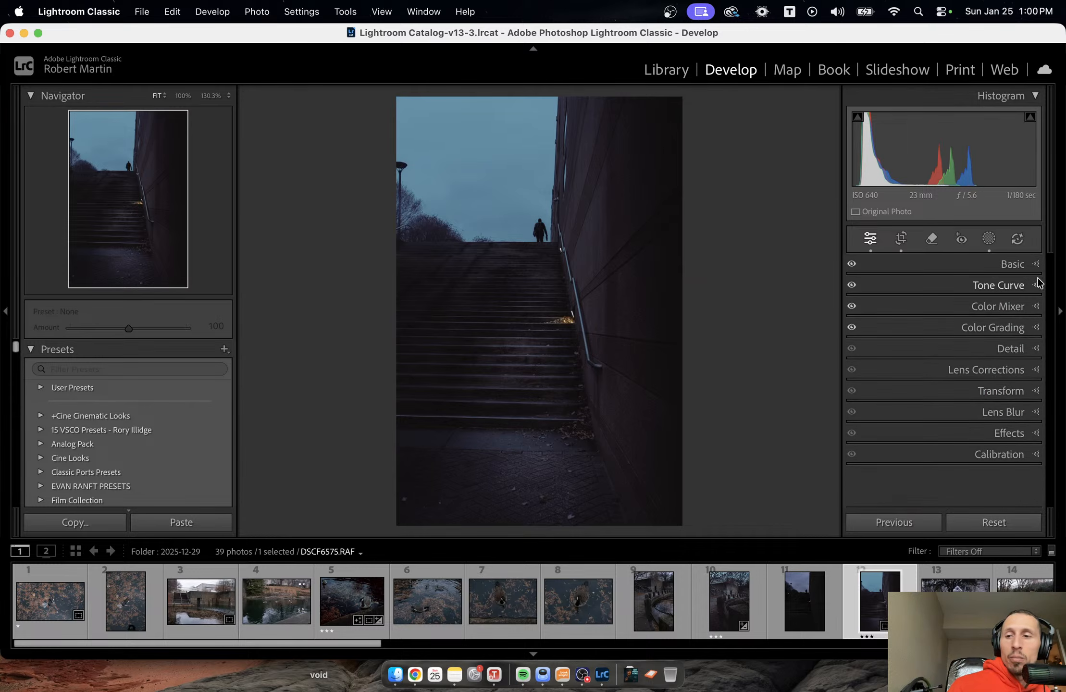
In Calibration, try a lower Blue Primary Hue and reset it, and set Red Primary Hue to -10 and Saturation to +19.
left_click(1033, 453)
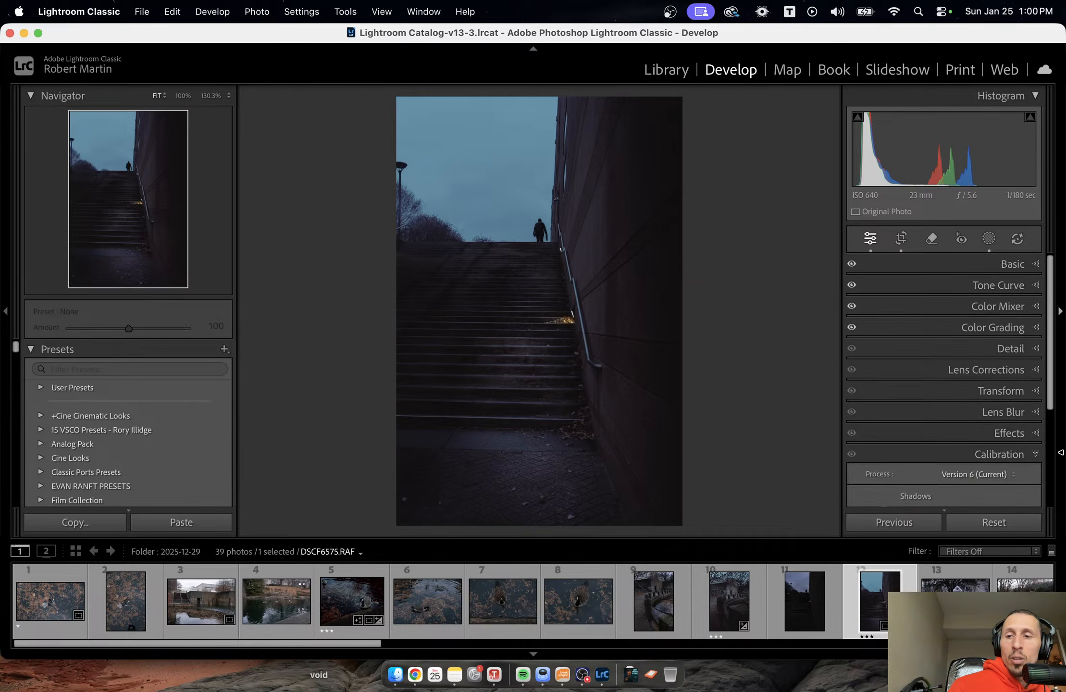
scroll(997, 406, "down", 3)
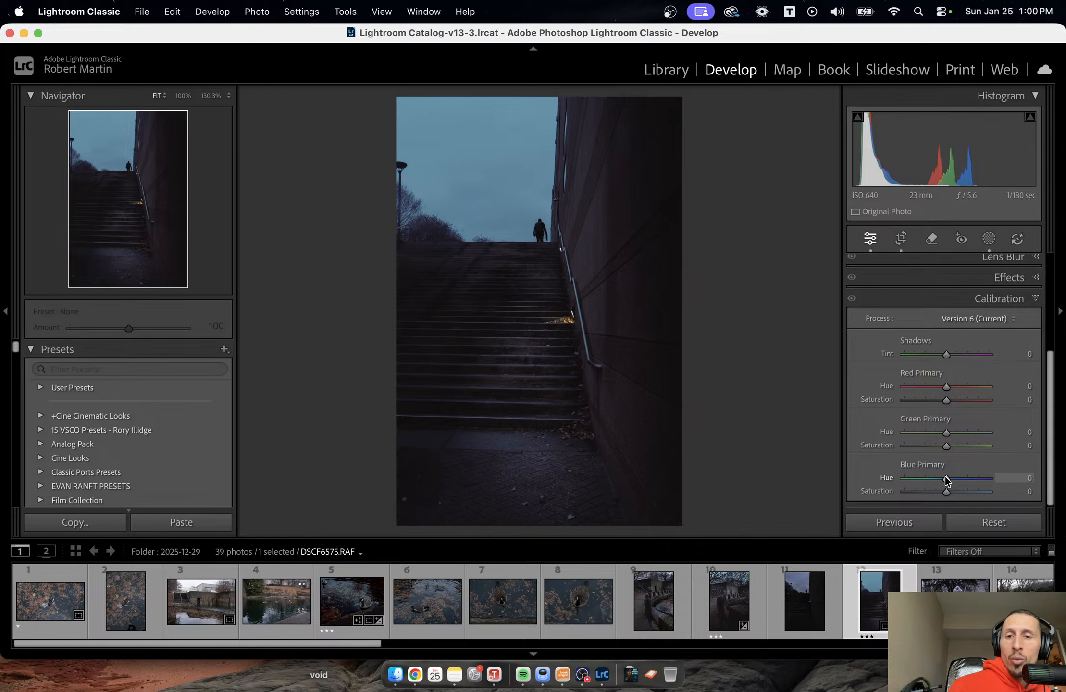
mouse_move(946, 478)
left_mouse_down()
mouse_move(958, 481)
mouse_move(915, 481)
mouse_move(962, 481)
mouse_move(930, 483)
left_mouse_up()
double_click(929, 480)
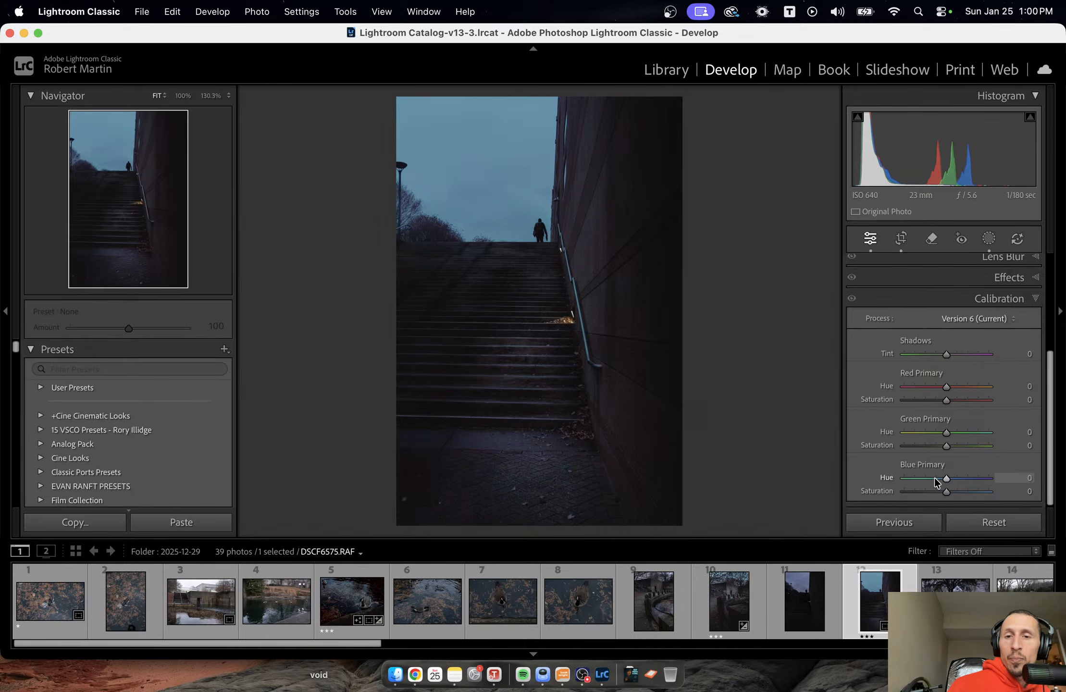
mouse_move(945, 387)
left_mouse_down()
mouse_move(964, 391)
mouse_move(911, 392)
mouse_move(975, 399)
mouse_move(910, 408)
mouse_move(956, 409)
left_mouse_up()
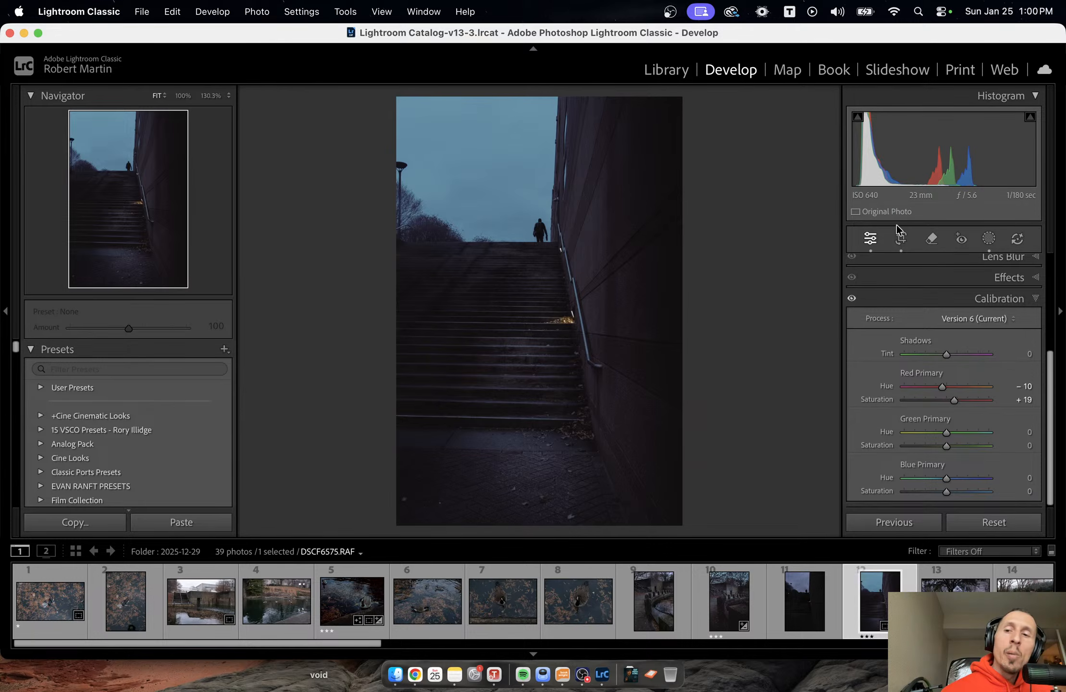
Try removing the lamppost beside the stairs with a size 13 generative AI Remove stroke, undo it, and leave the tool.
left_click(944, 239)
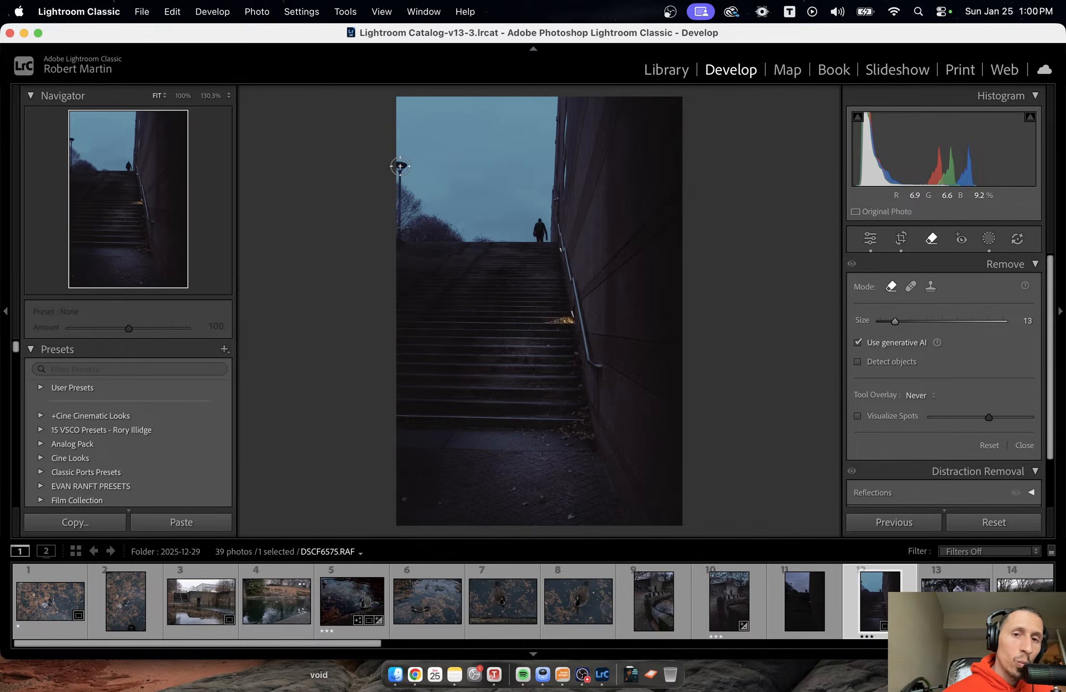
left_click_drag(400, 167, 400, 234)
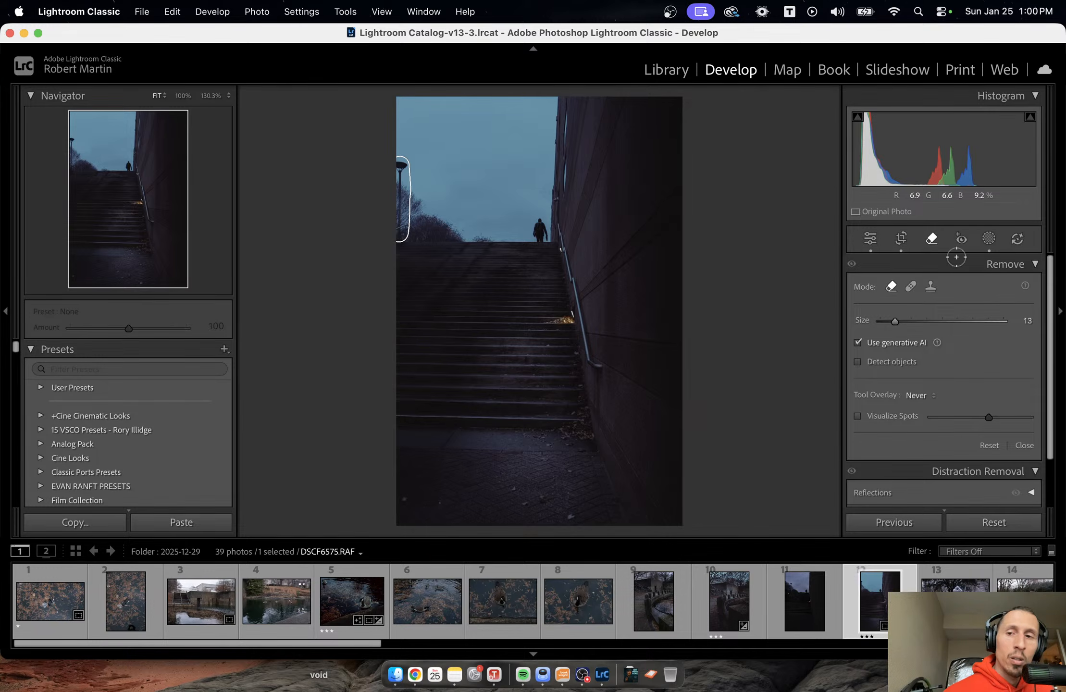
left_click(1009, 489)
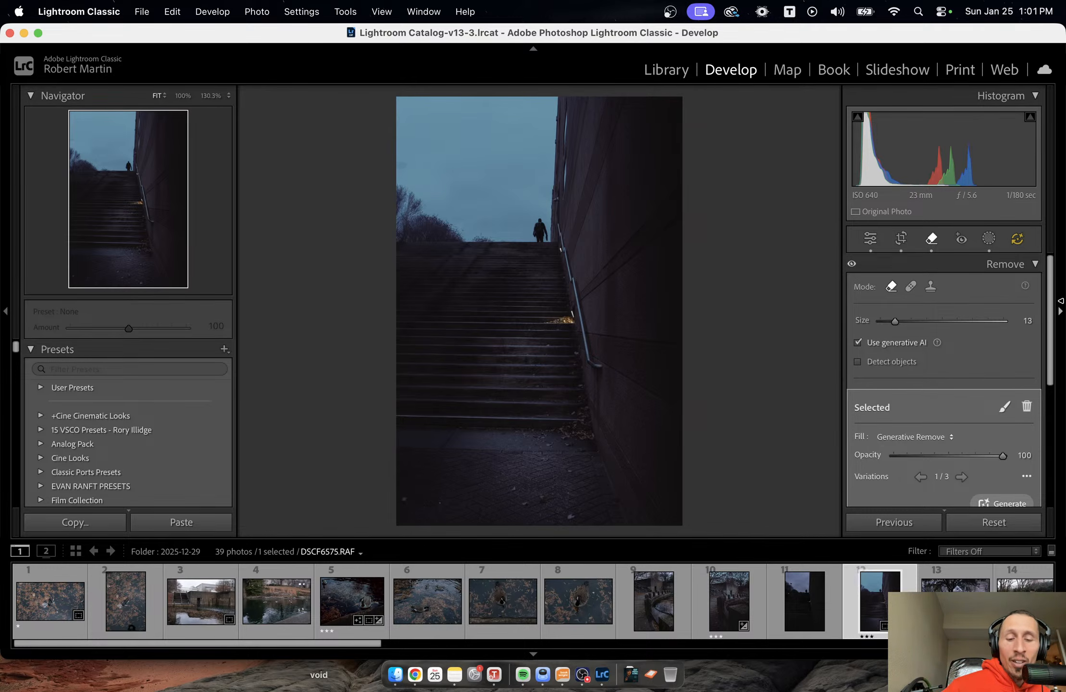
key("super+z")
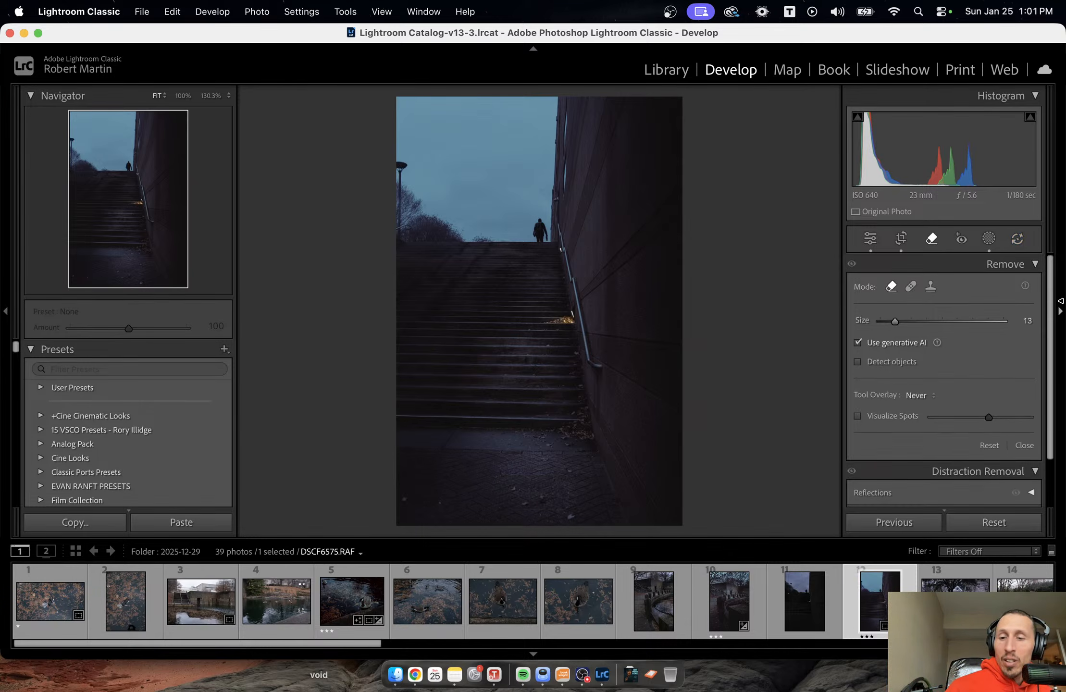
key("q")
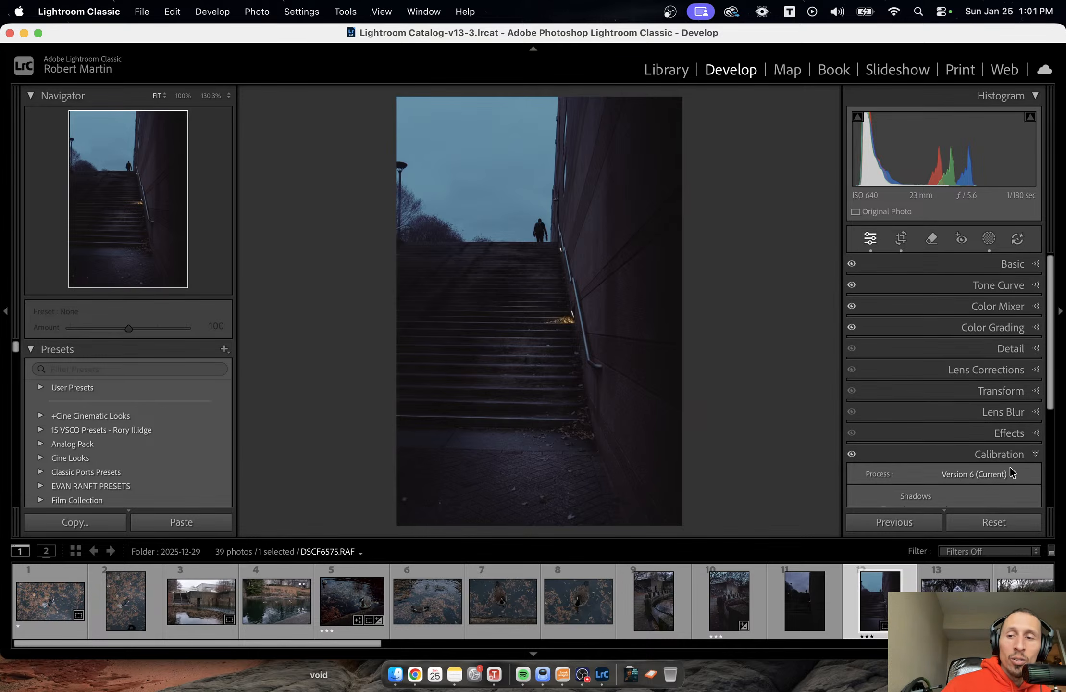
Add grain to the stairway photo with Amount 20 and Size 6, and set the post-crop vignette Amount to -2.
left_click(1038, 434)
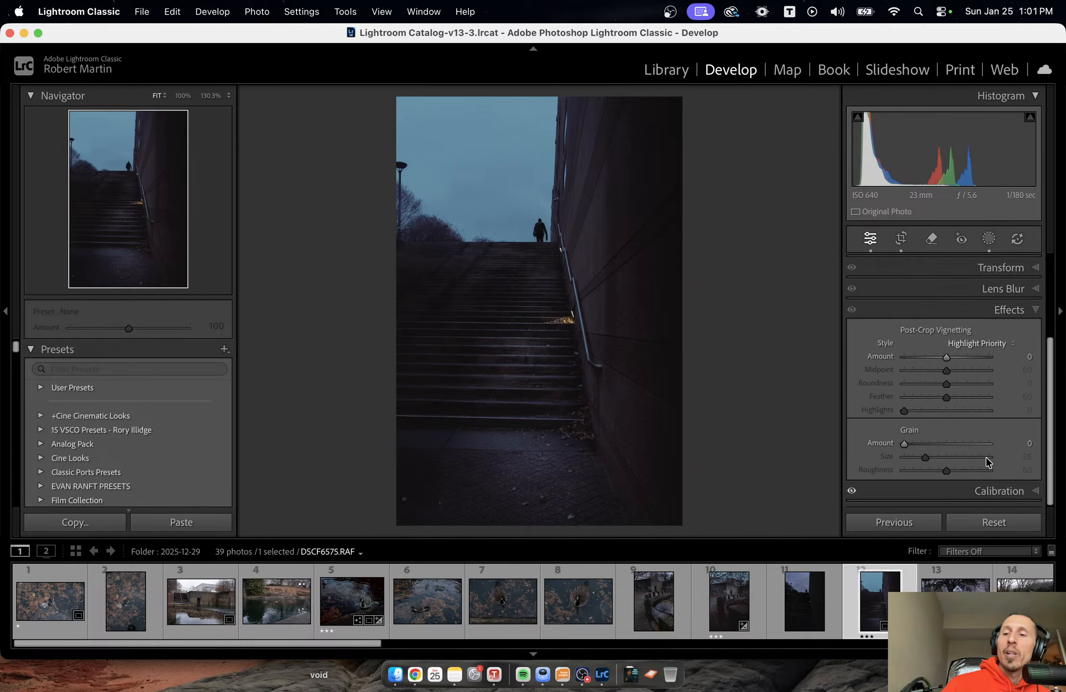
left_click(914, 443)
left_click_drag(915, 443, 913, 457)
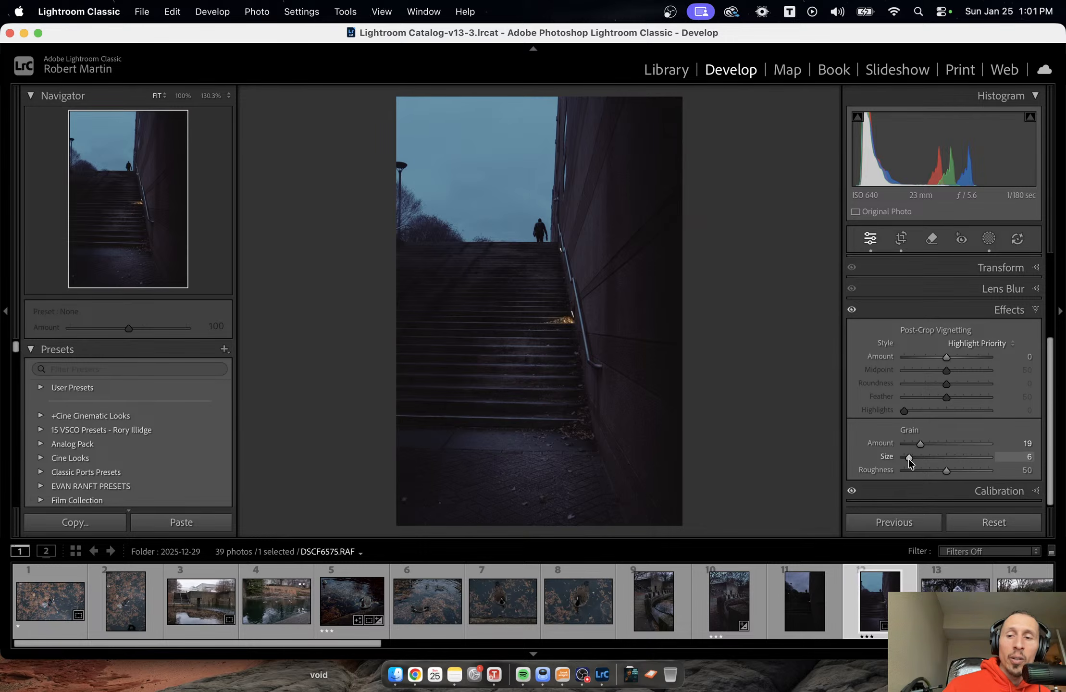
left_click_drag(918, 445, 920, 444)
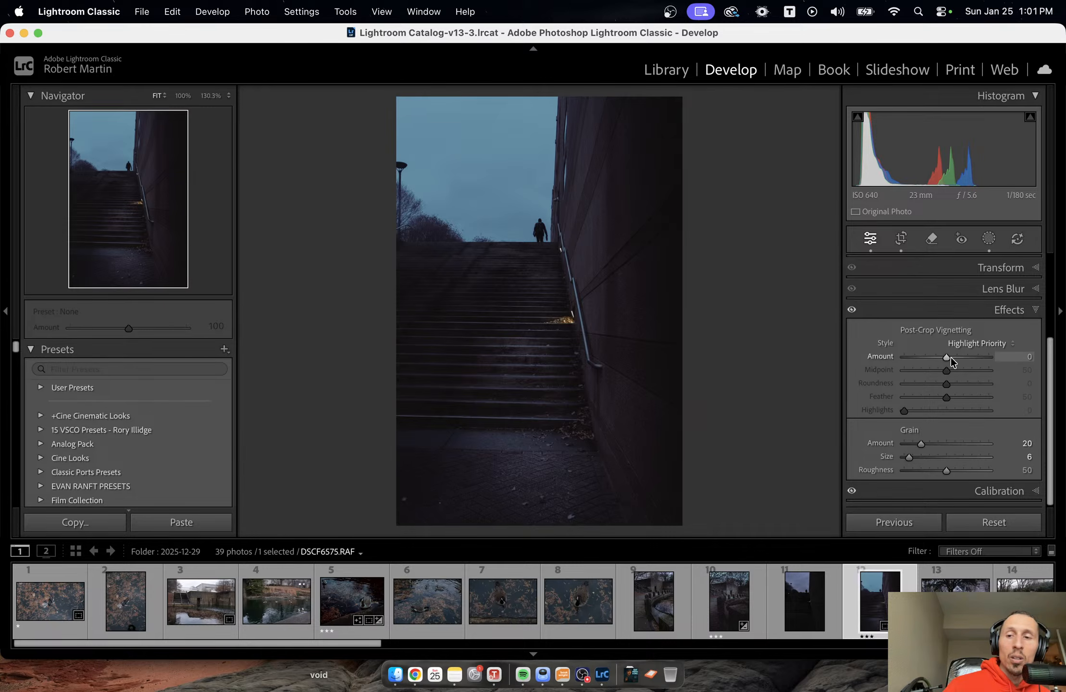
left_click_drag(950, 357, 946, 356)
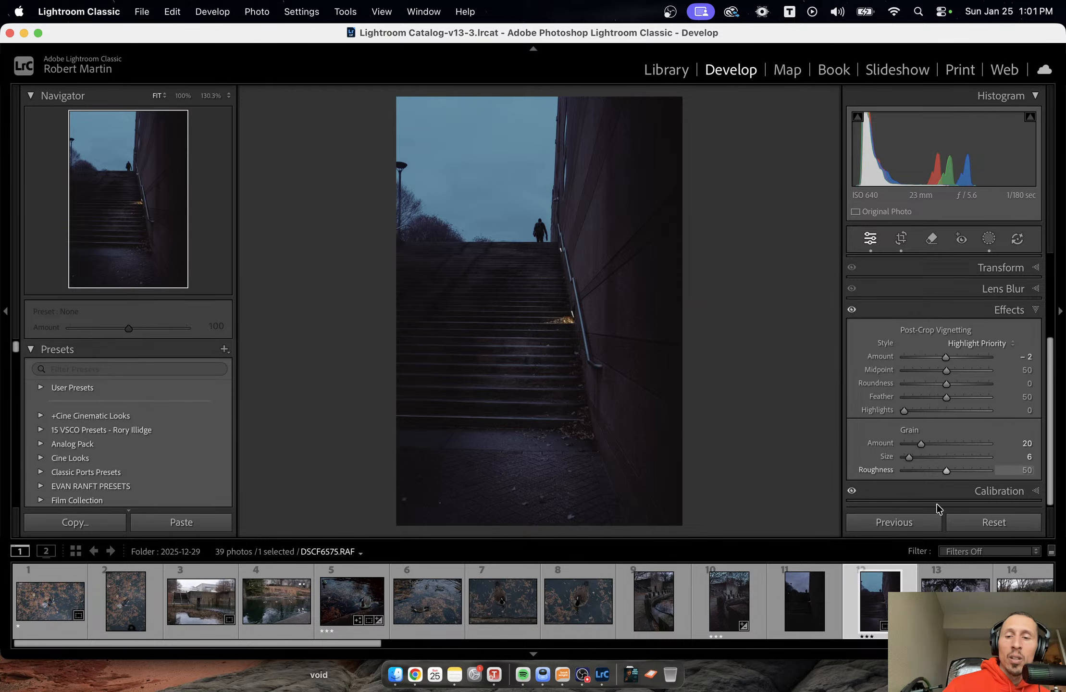
Switch to the three-star bollard photo and give it grain with Amount 21 and Size 10.
left_click(725, 606)
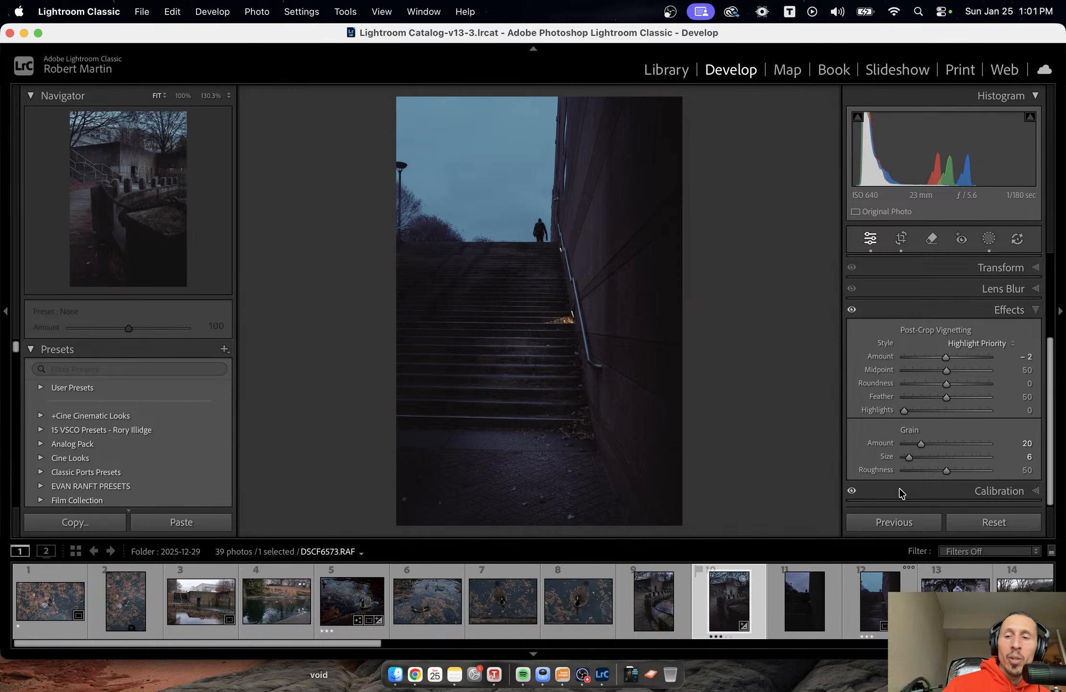
left_click(920, 443)
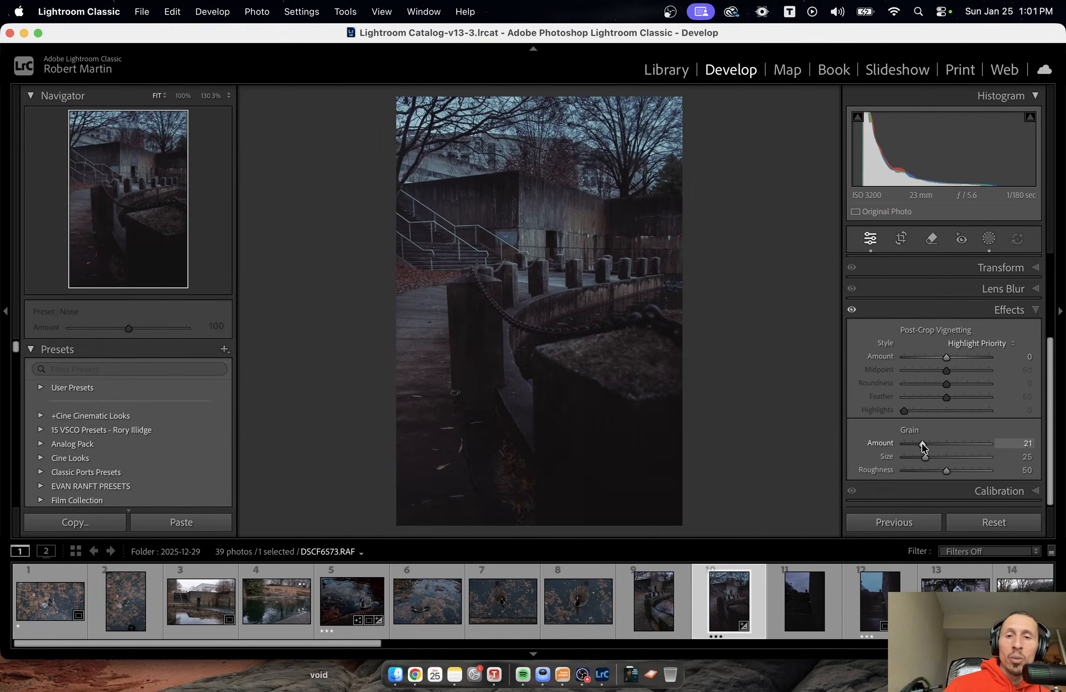
left_click(912, 456)
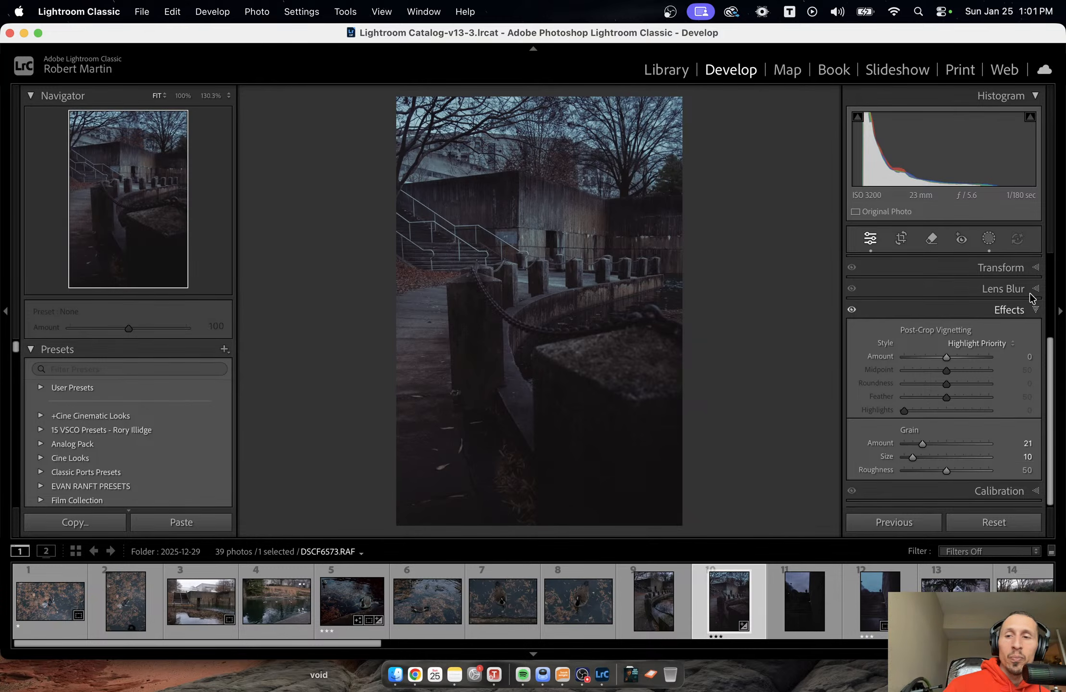
Set the bollard photo's Contrast to -29 in the Basic adjustments.
scroll(1034, 347, "up", 5)
left_click(1034, 268)
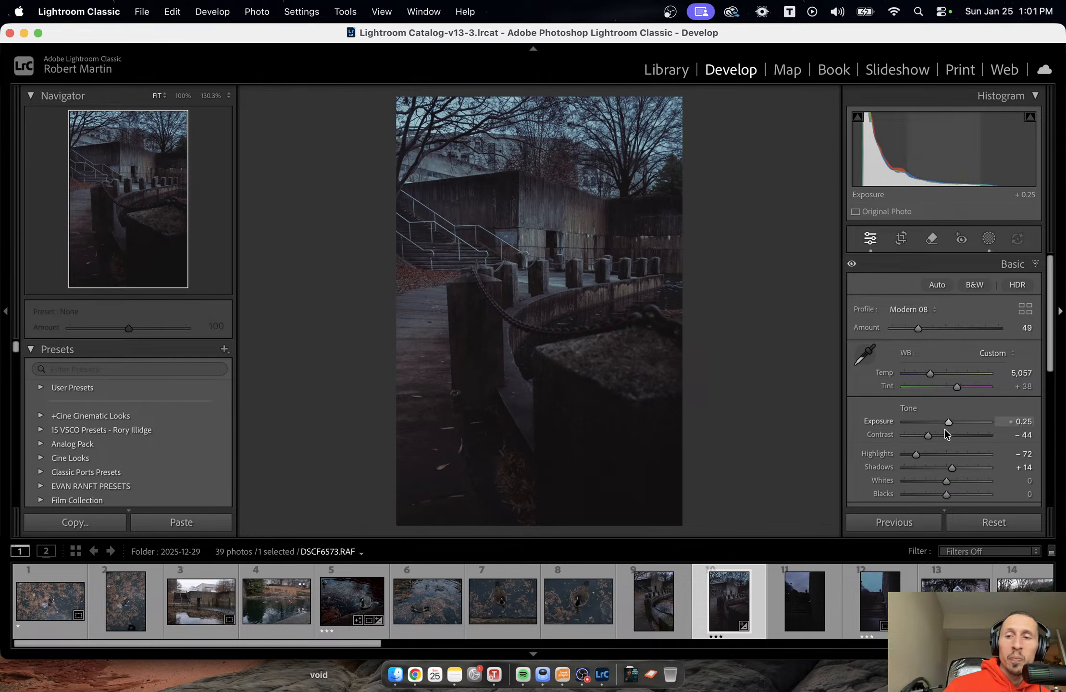
left_click_drag(932, 433, 934, 437)
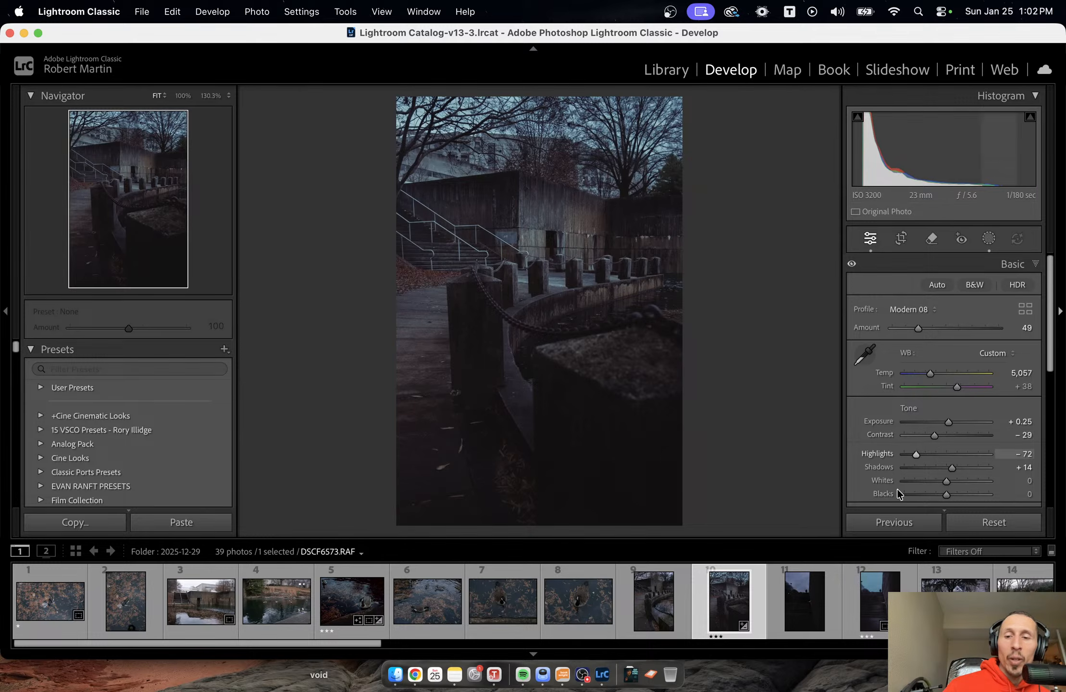
Switch to the three-star stairway photo and set its Contrast to -42.
left_click(879, 606)
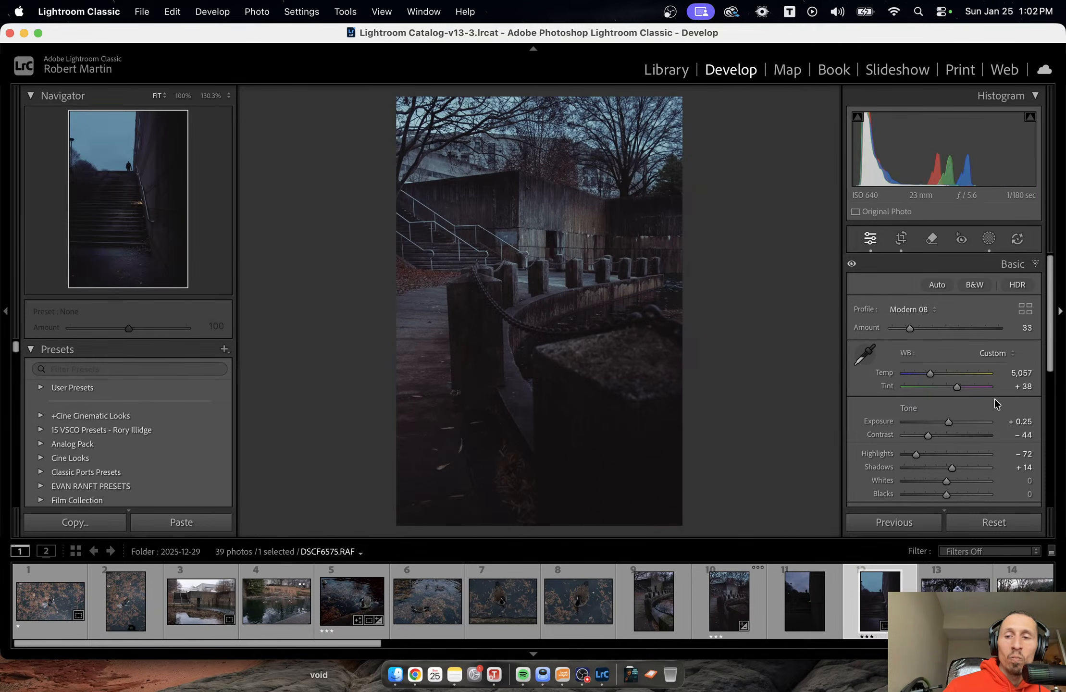
left_click_drag(936, 438, 933, 436)
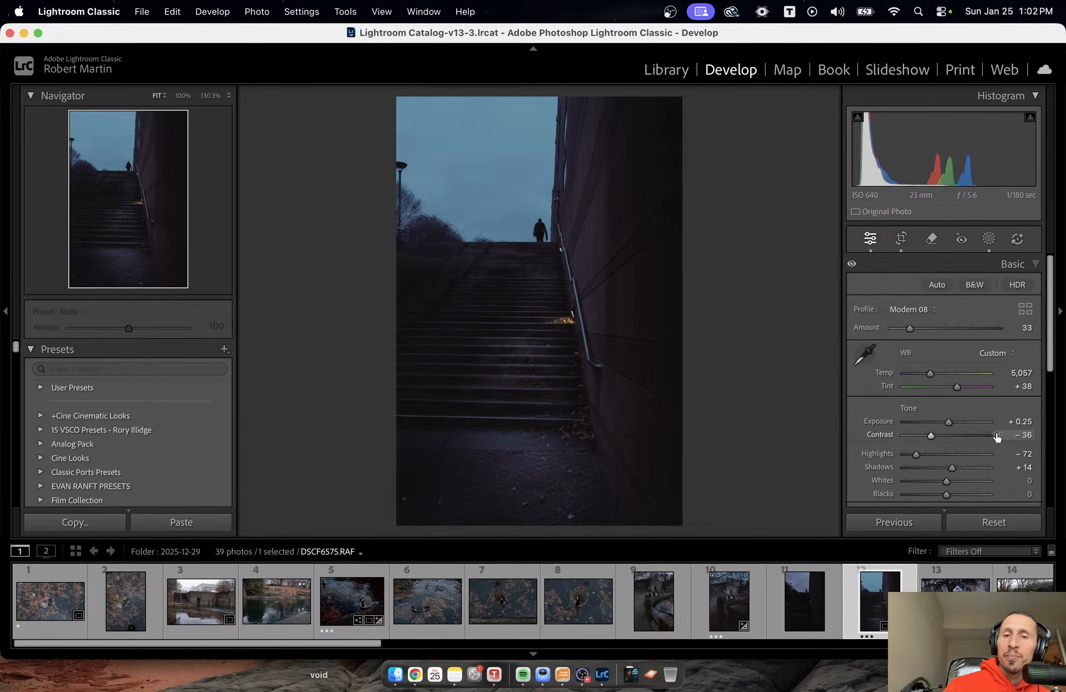
left_click(927, 435)
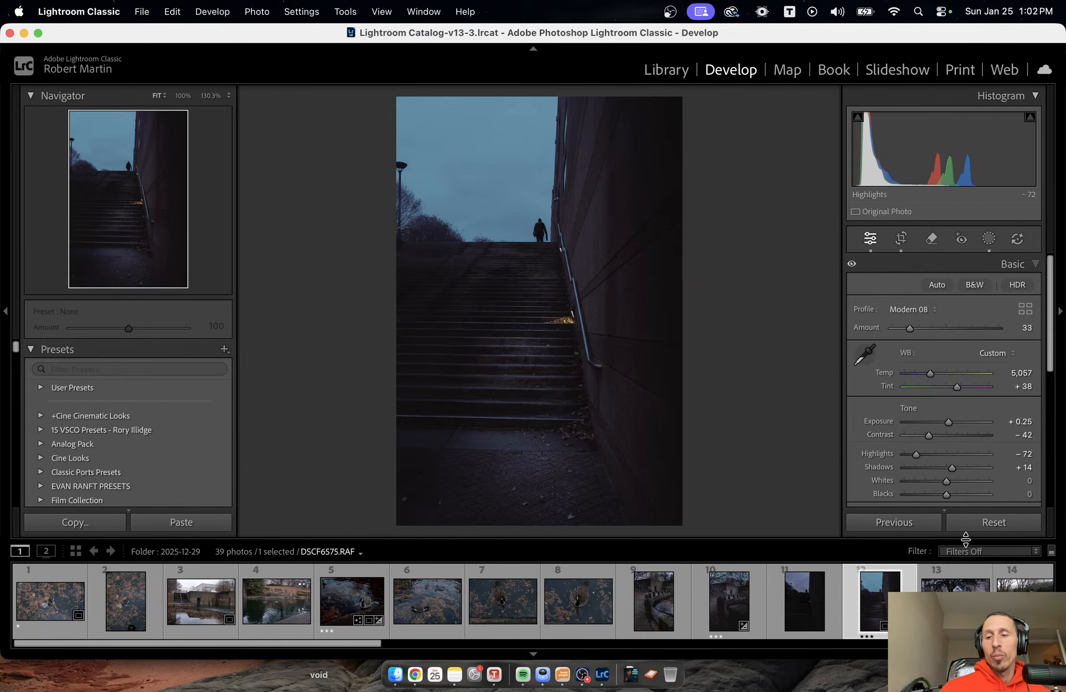
Browse the unedited photos from the painted parking meters through the building shots, returning to DSCF6582.RAF as the next candidate.
scroll(472, 620, "down", 5)
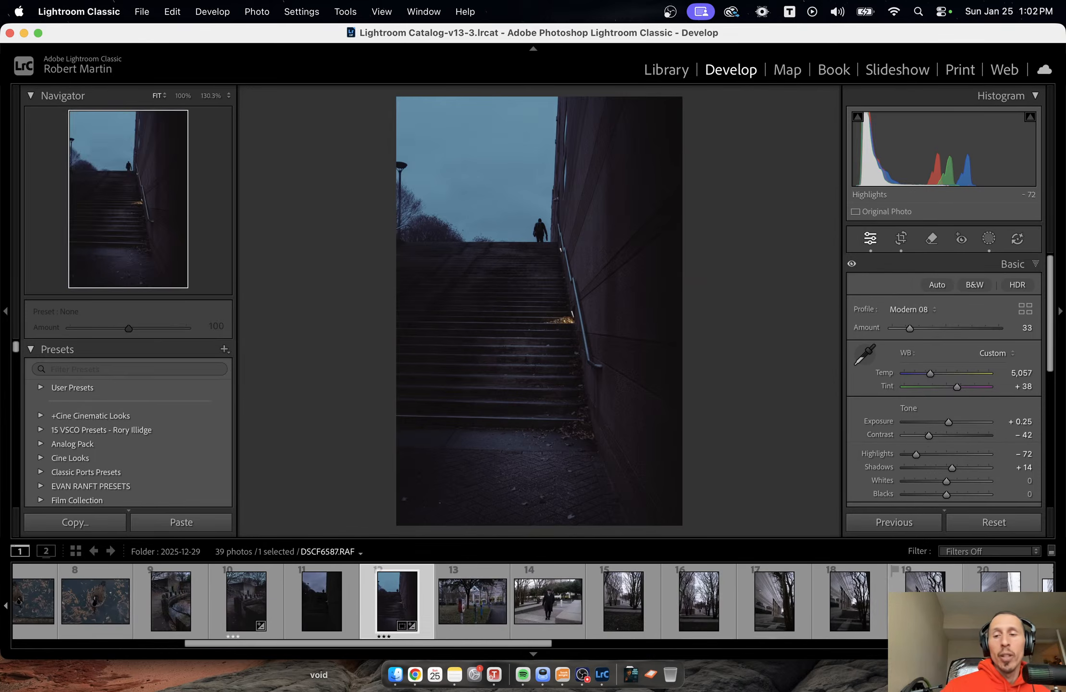
left_click(472, 623)
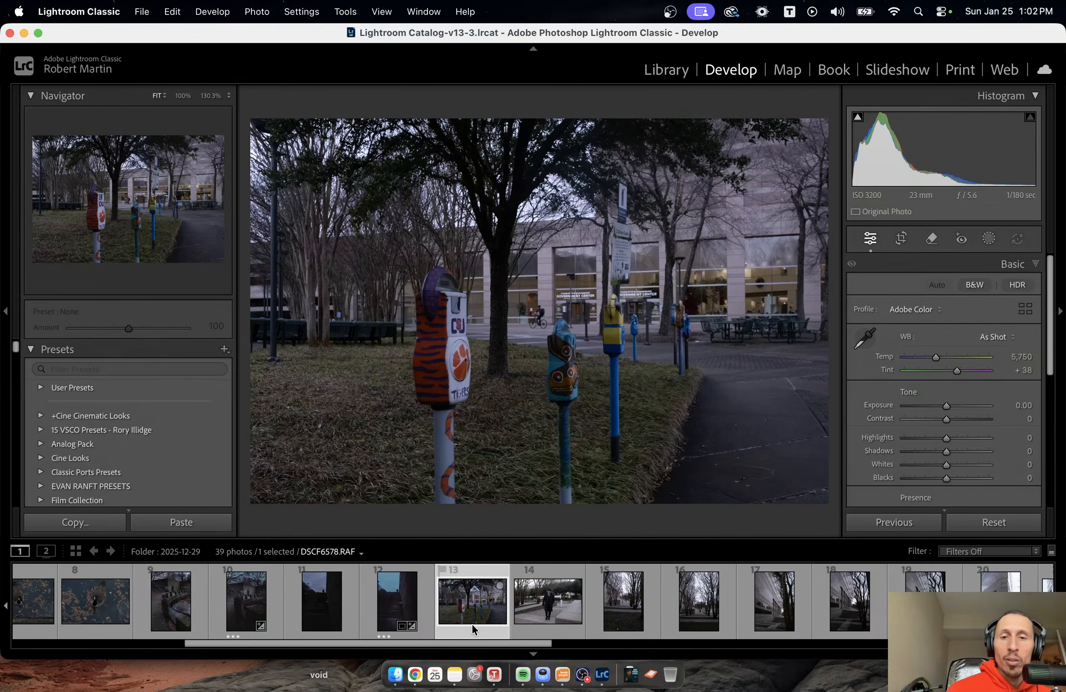
key("Right")
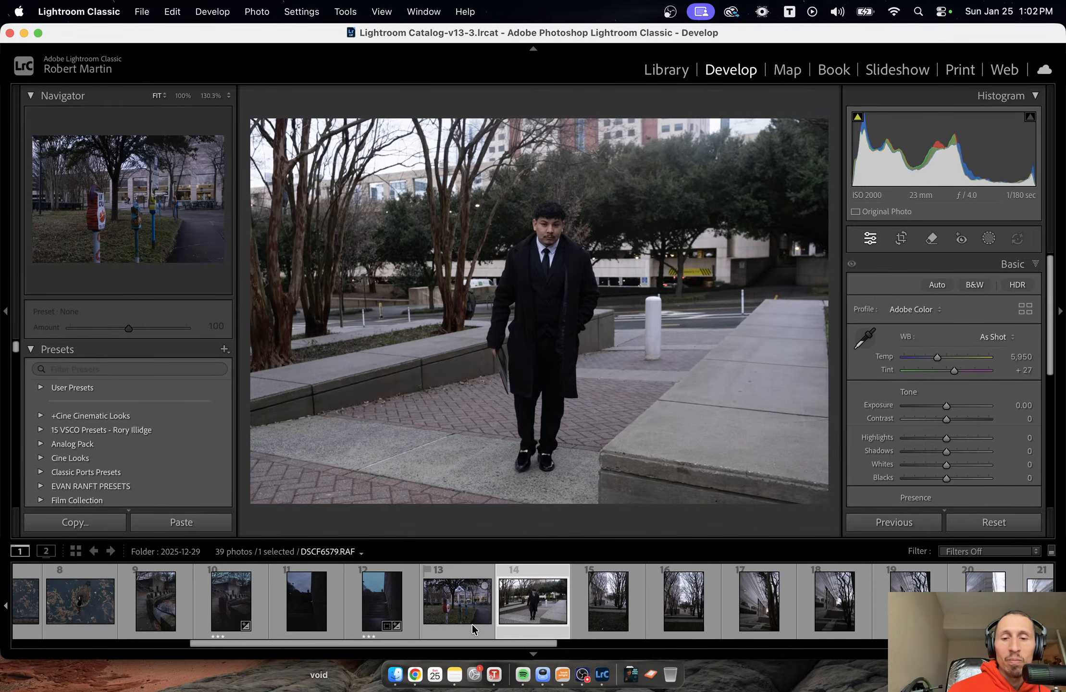
key("Right")
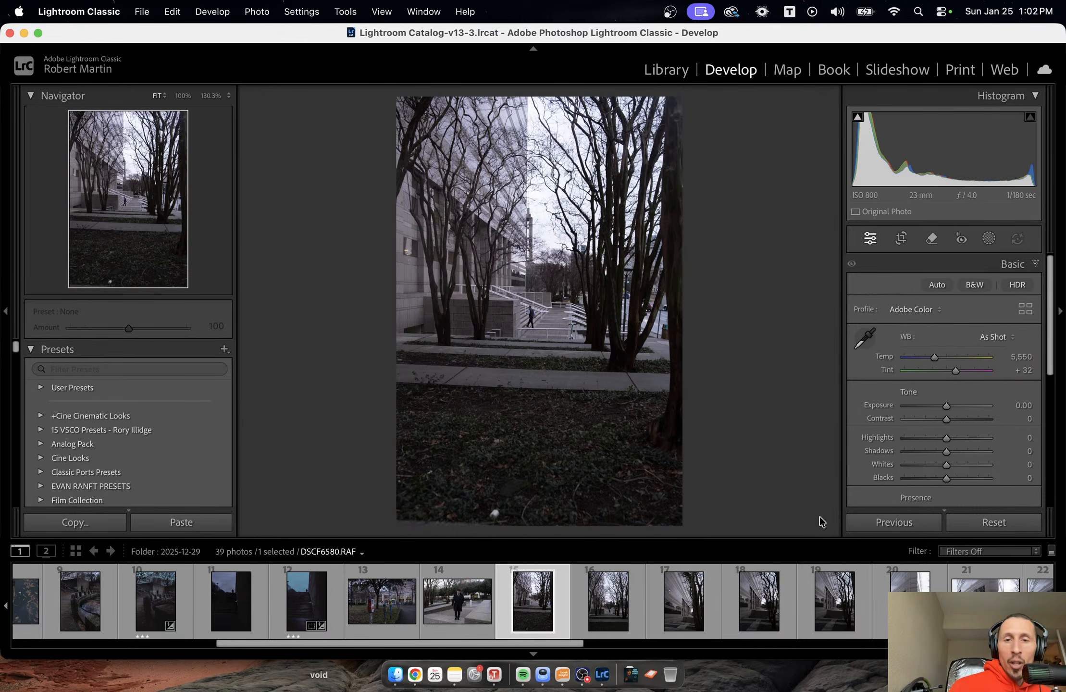
key("Right")
key("Right")
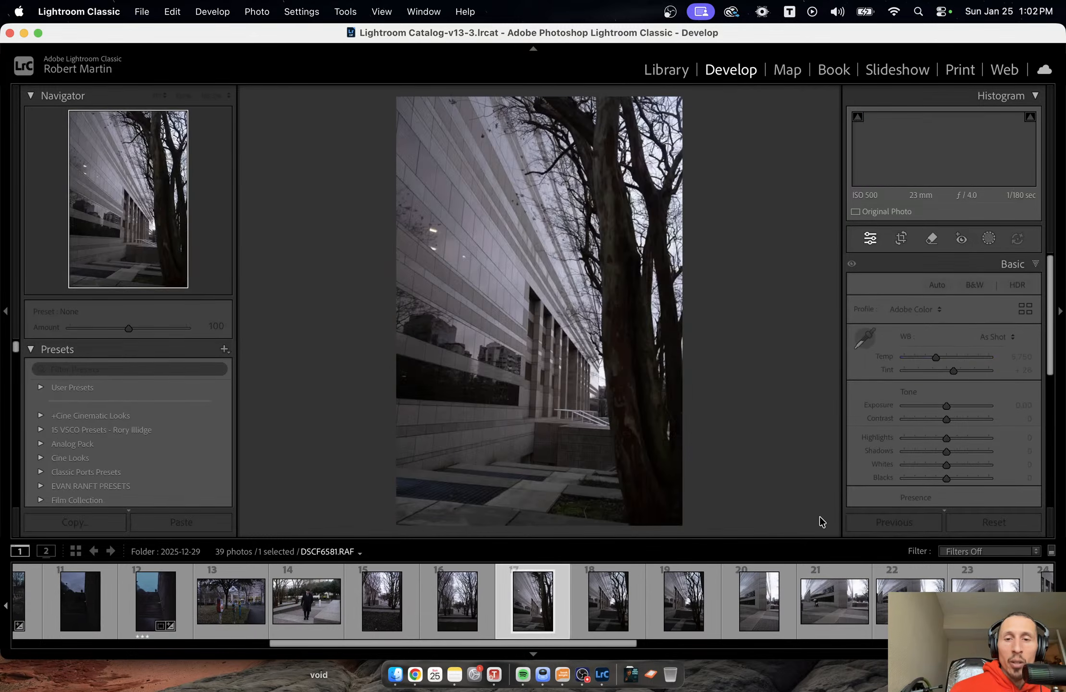
key("Right")
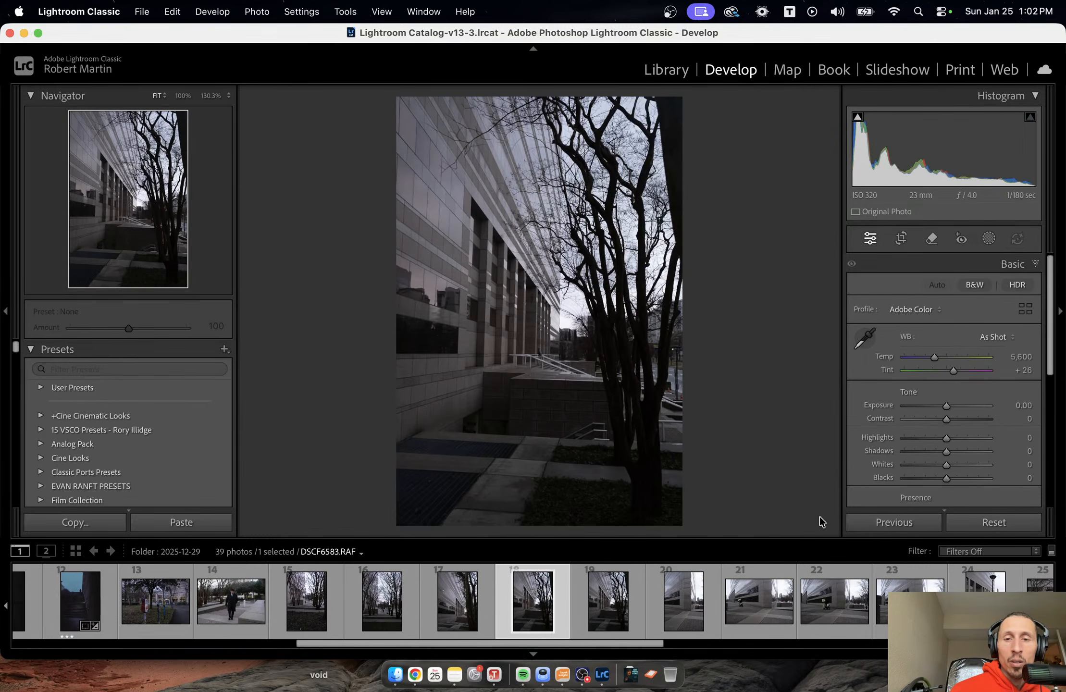
key("Right")
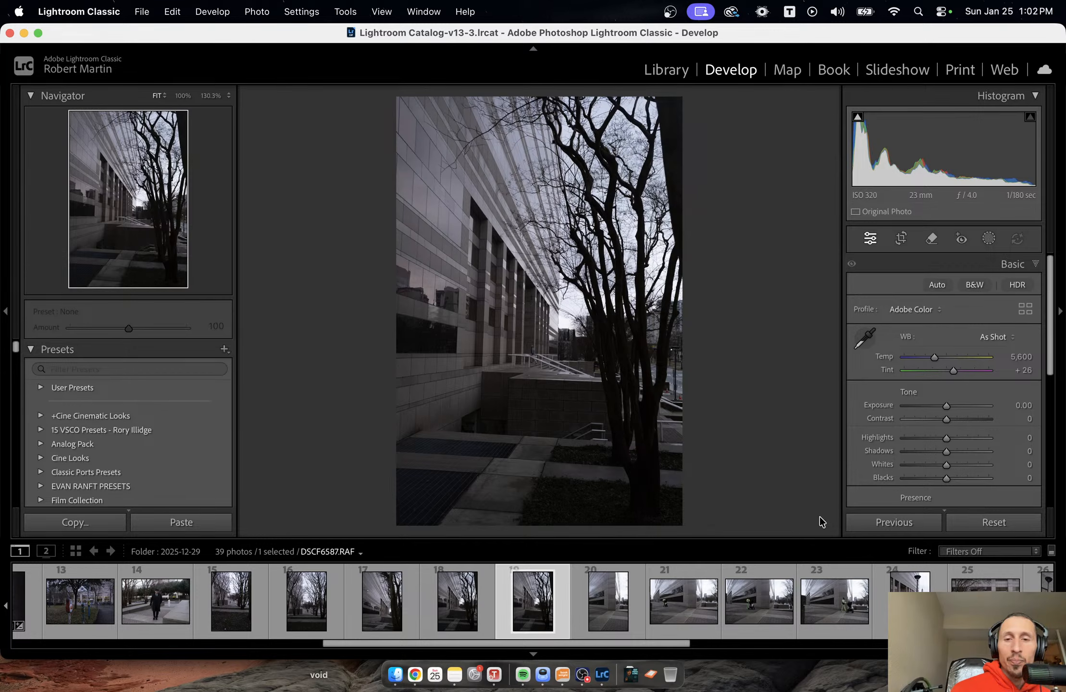
key("Left")
key("Left")
key("Left")
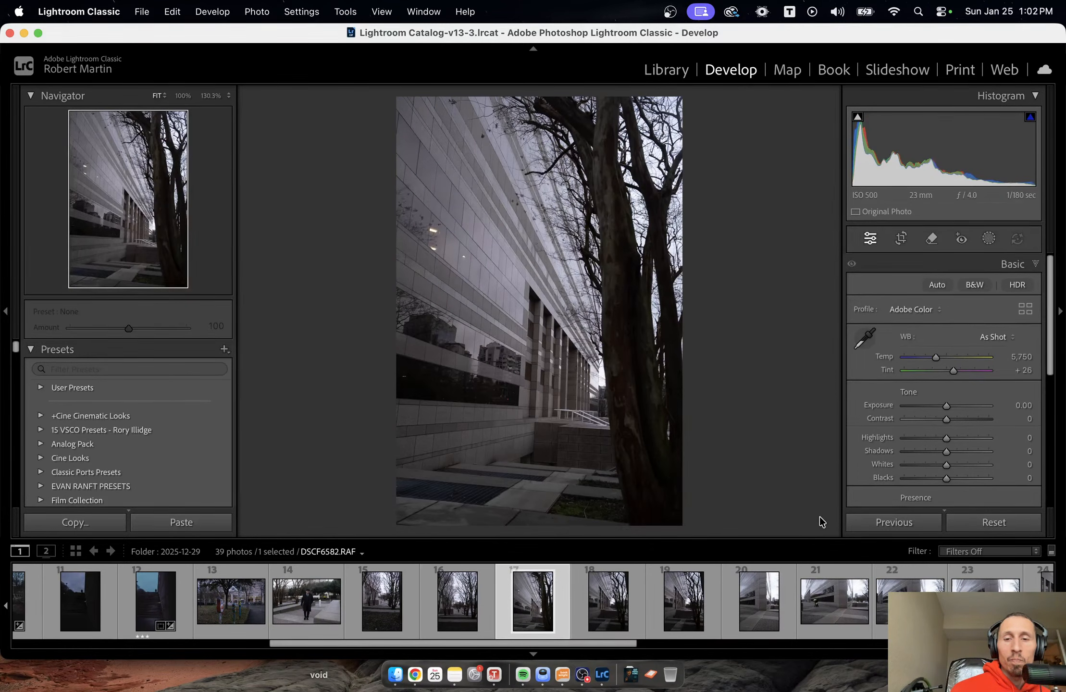
Check the railing area of DSCF6582.RAF up close, paste the copied develop settings onto the photo, and set Exposure to -0.25.
left_click(579, 417)
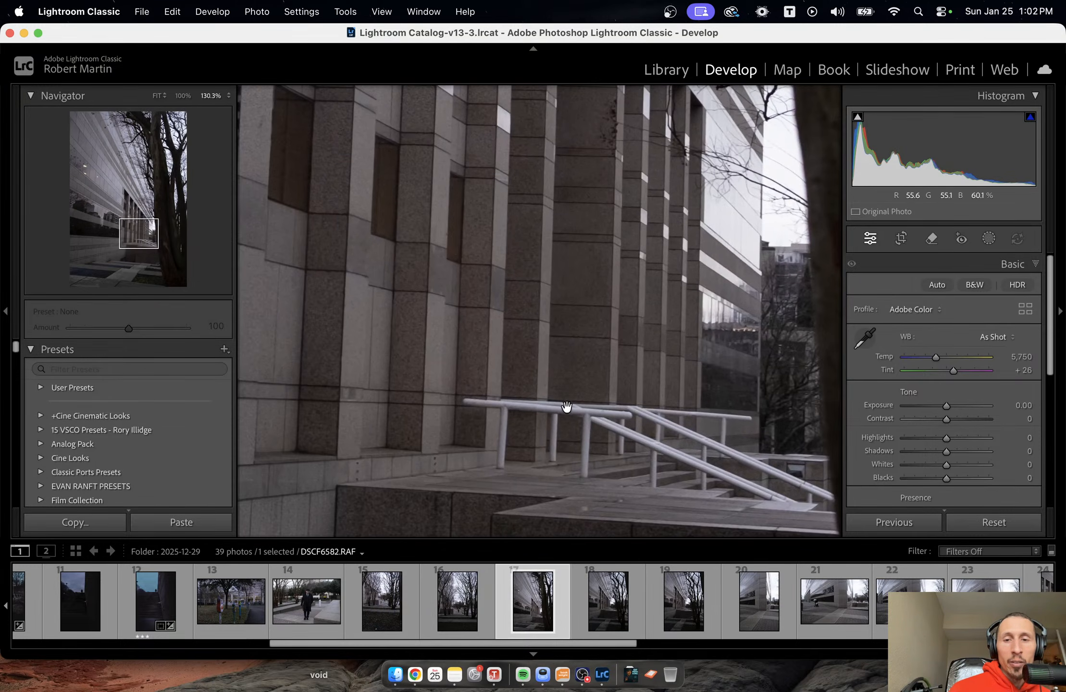
left_click(539, 441)
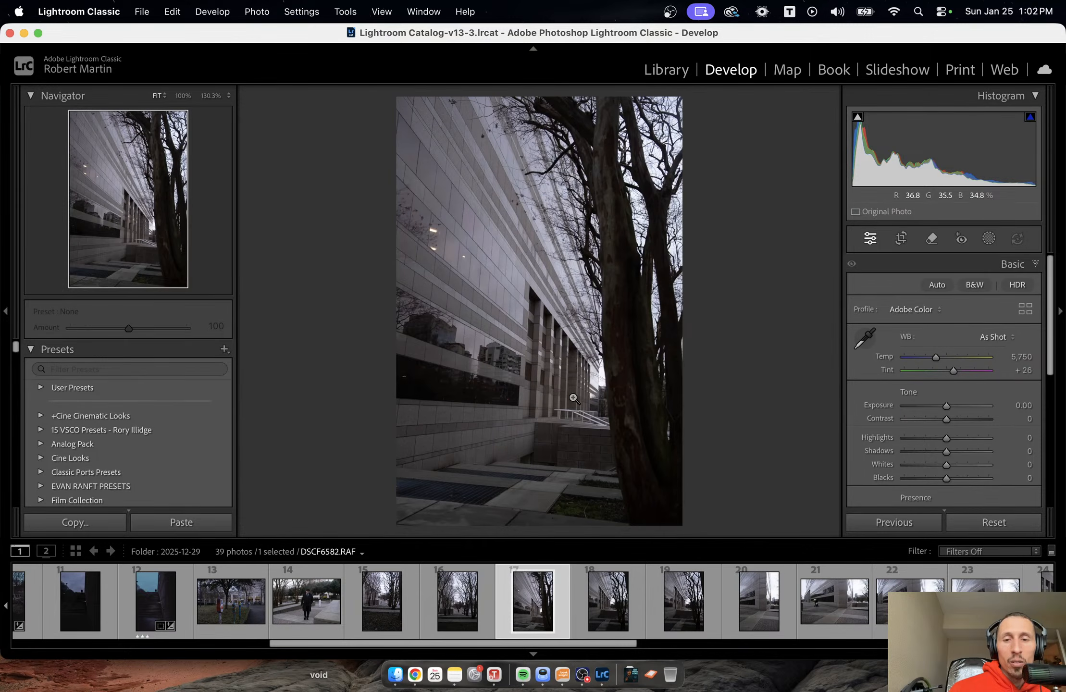
right_click(531, 382)
mouse_move(653, 152)
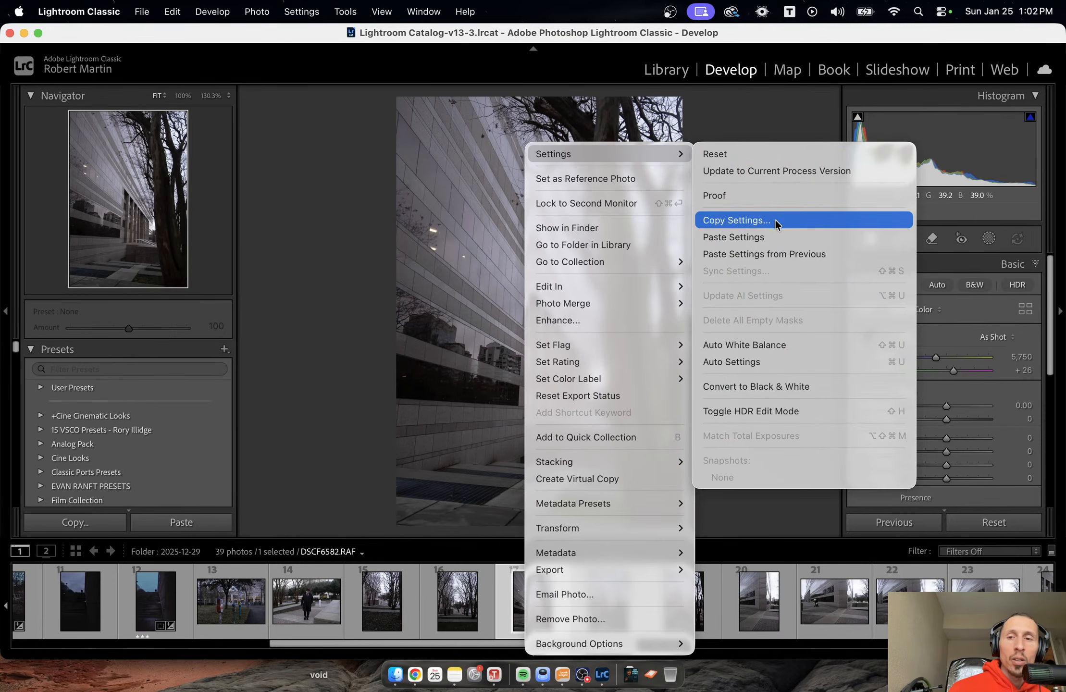
left_click(769, 238)
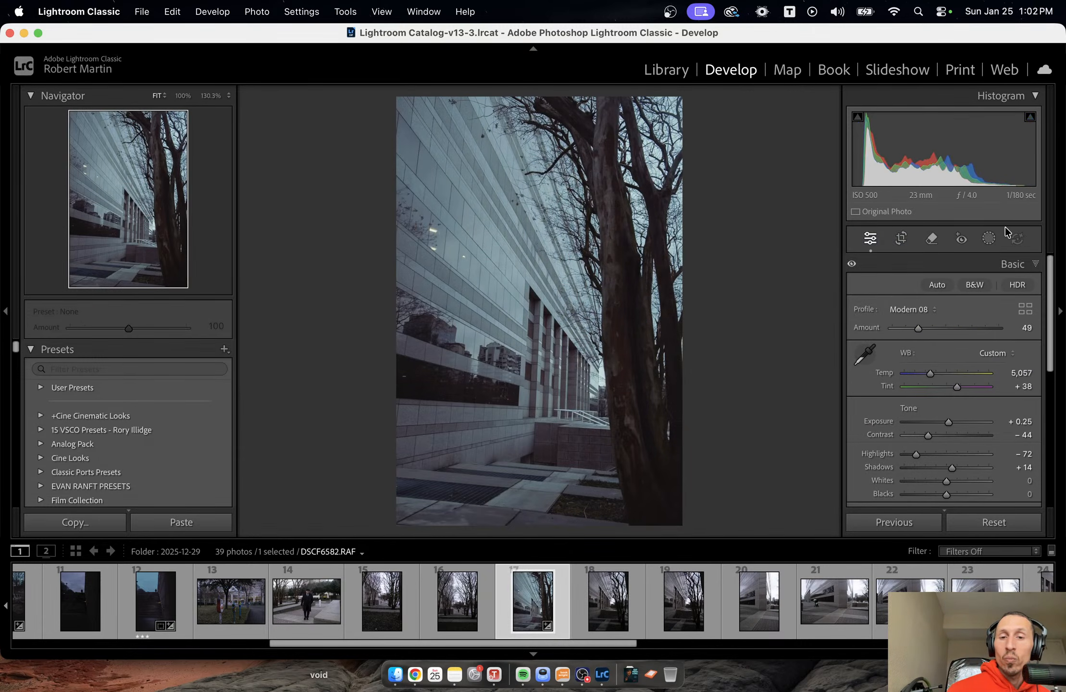
left_click_drag(948, 423, 944, 423)
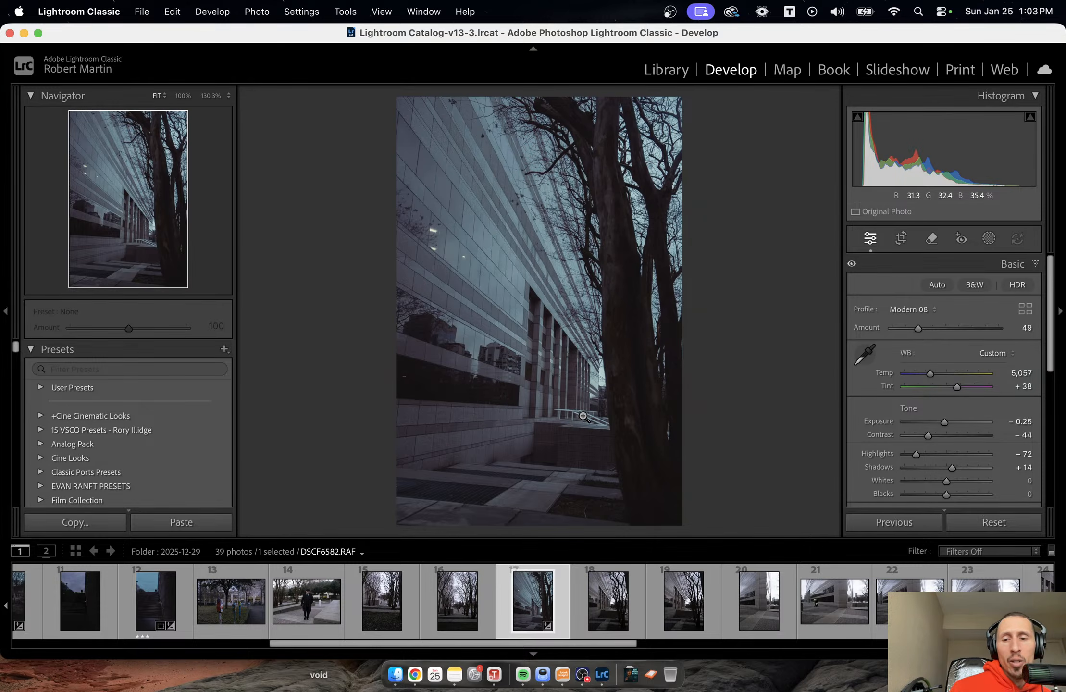
Switch to DSCF6587.RAF, check the man on the steps up close, and paste the copied develop settings onto the photo.
left_click(682, 629)
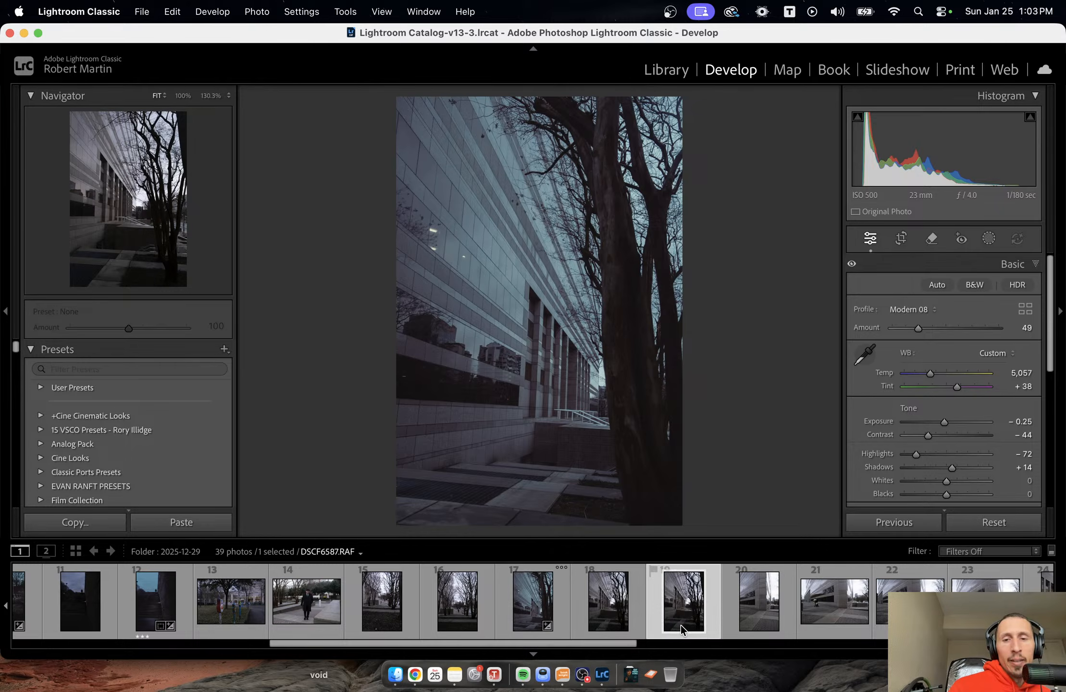
left_click(537, 350)
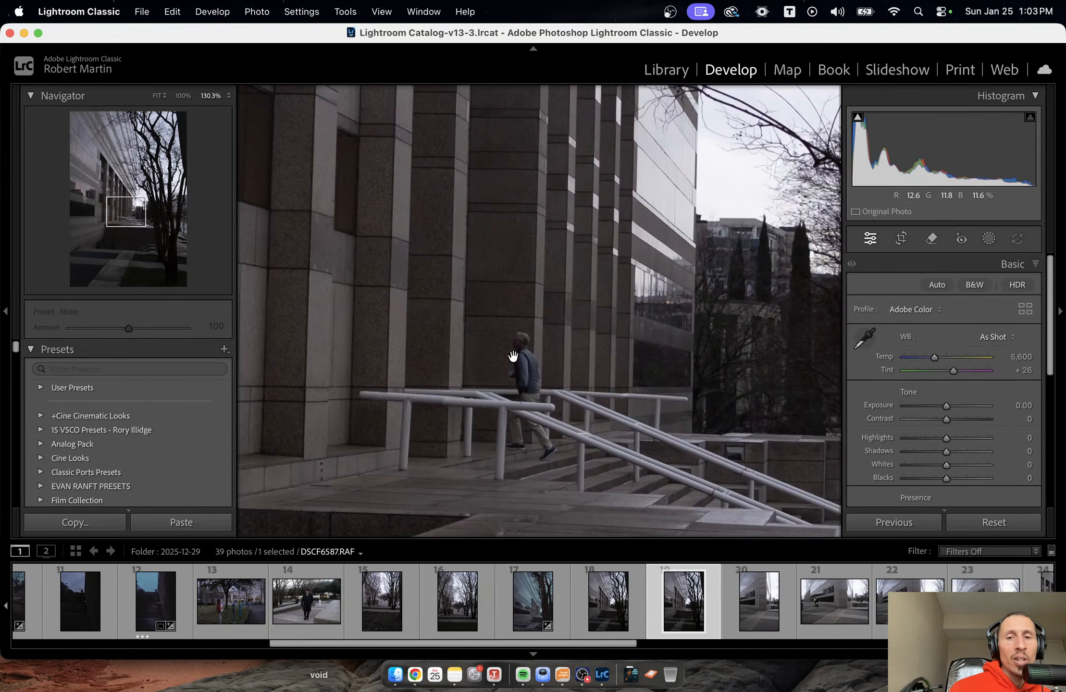
left_click(550, 372)
right_click(548, 374)
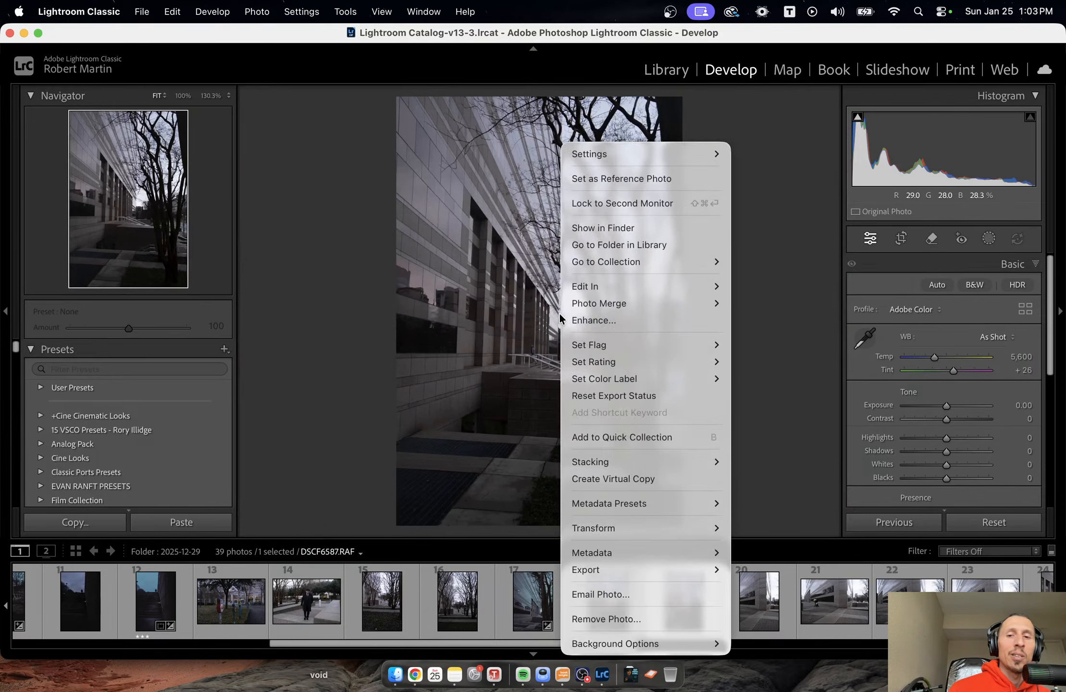
mouse_move(683, 154)
left_click(818, 238)
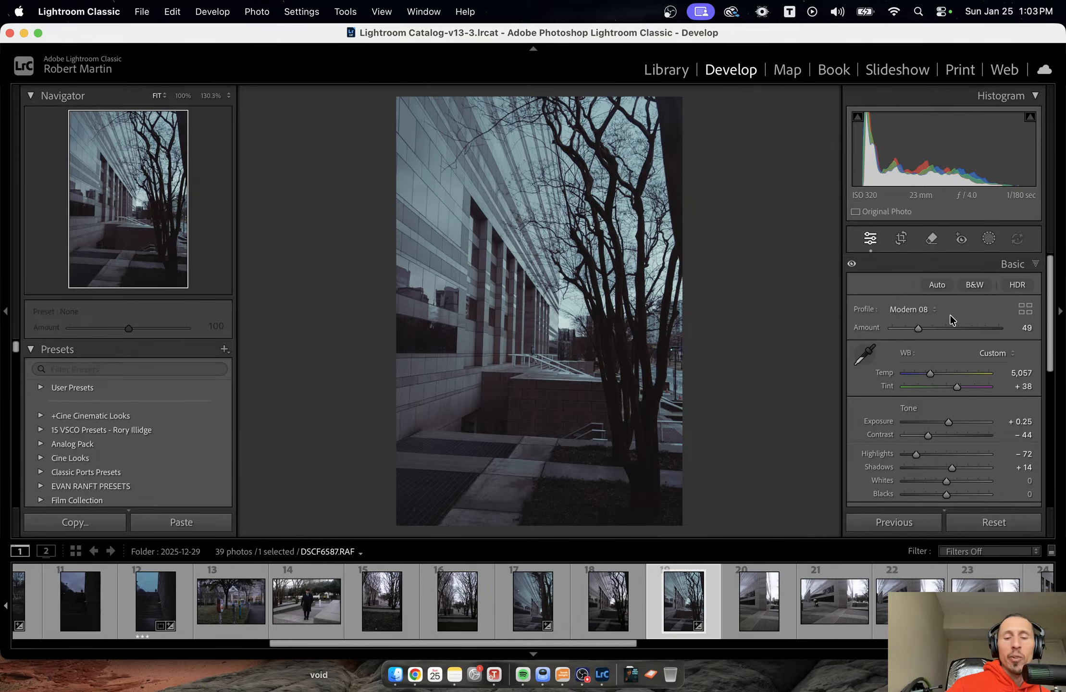
Crop the photo to a 1 x 1 aspect ratio, framing it lower to include more of the foreground walkway.
key("r")
left_click(992, 289)
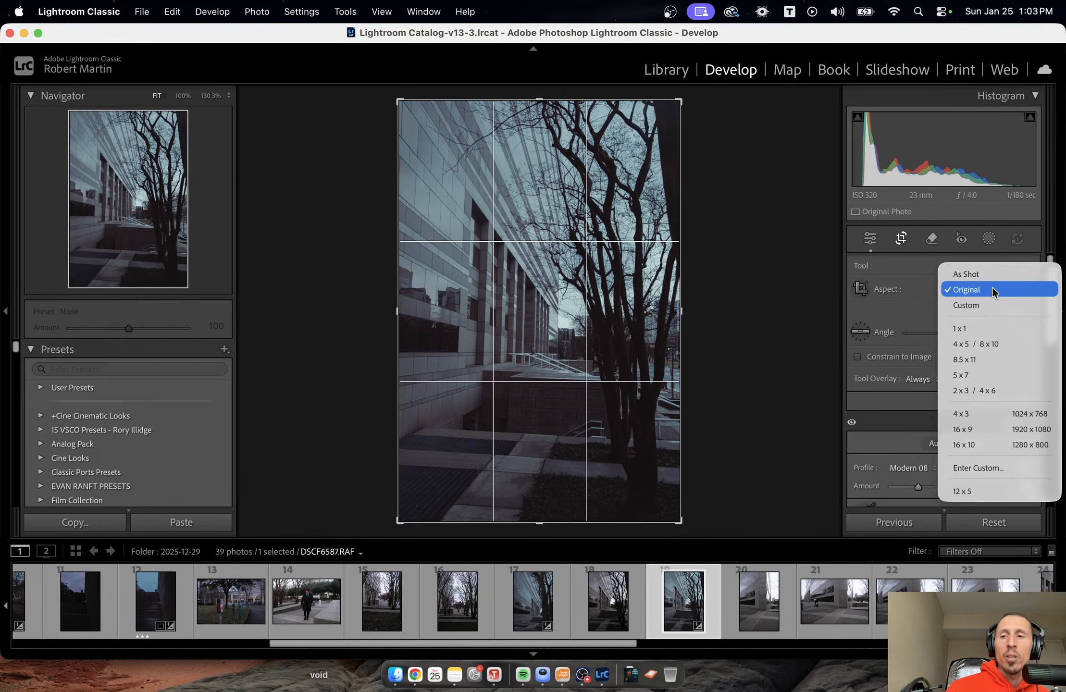
left_click(986, 323)
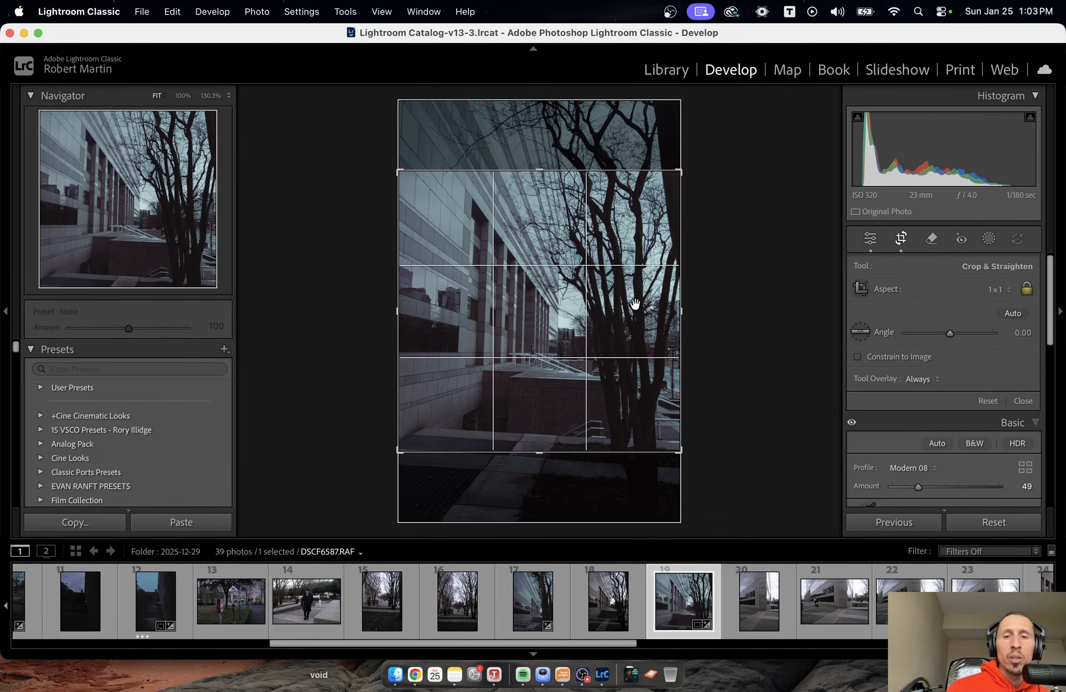
left_click_drag(635, 303, 641, 259)
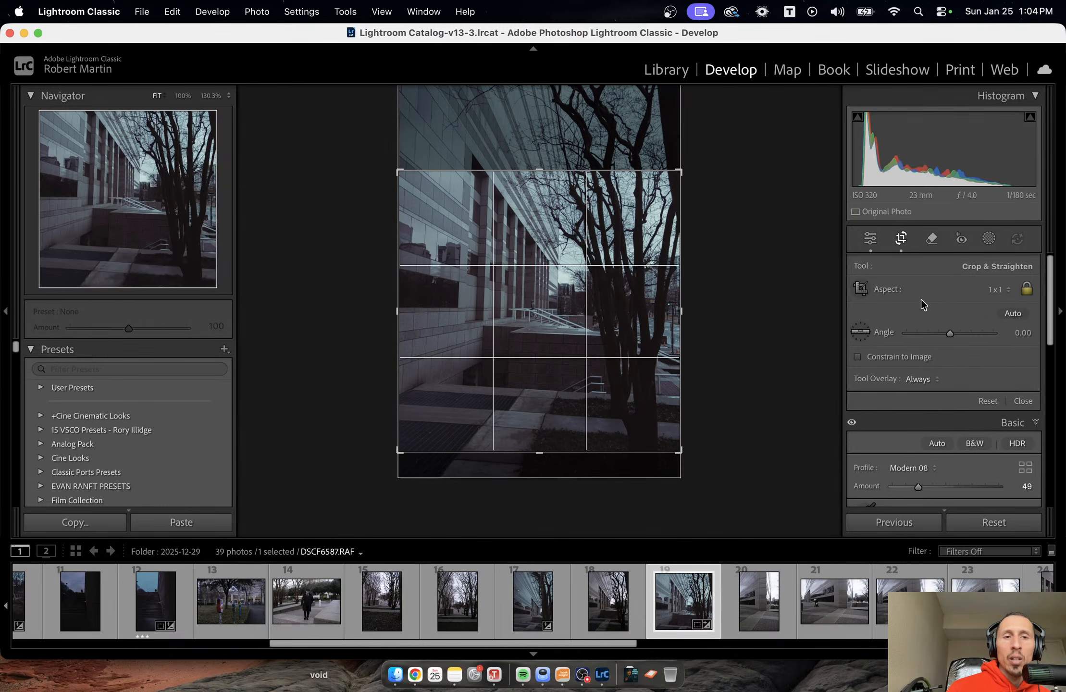
key("Return")
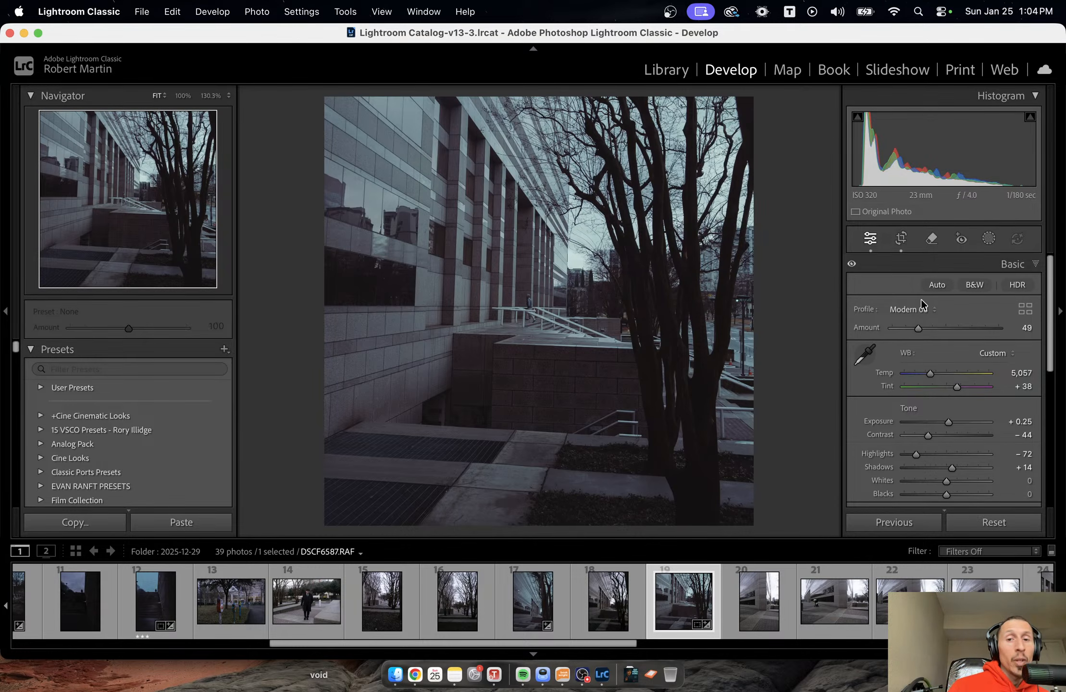
Remove the two orange traffic cones behind the tree trunks using generative AI Remove with a size 13 brush.
left_click(747, 381)
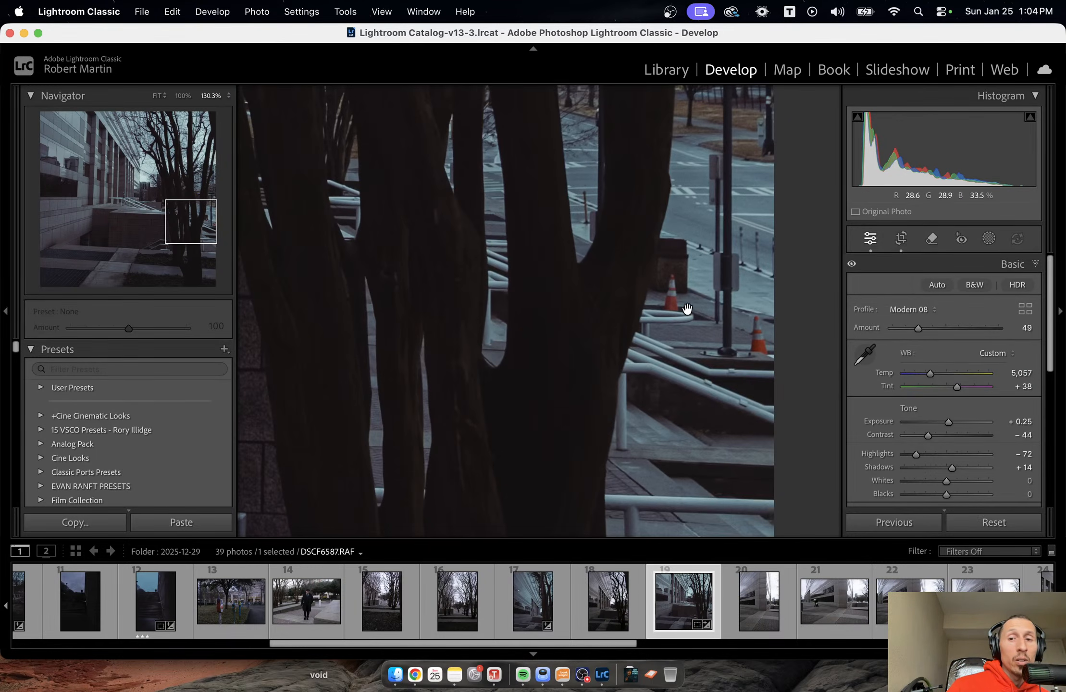
left_click(736, 332)
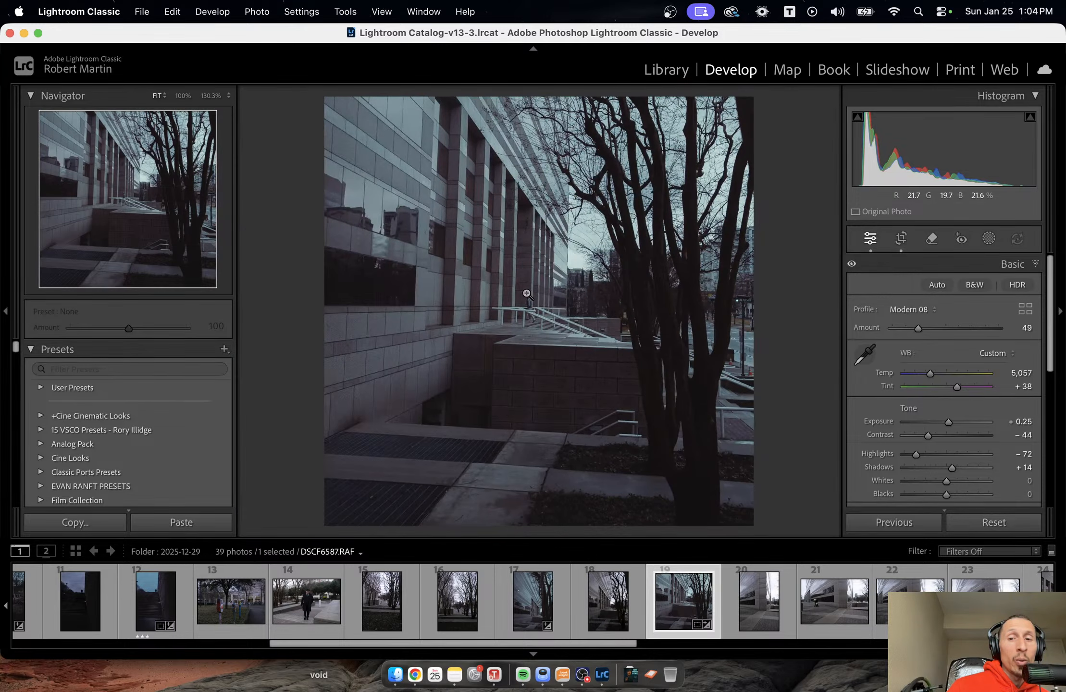
left_click(750, 372)
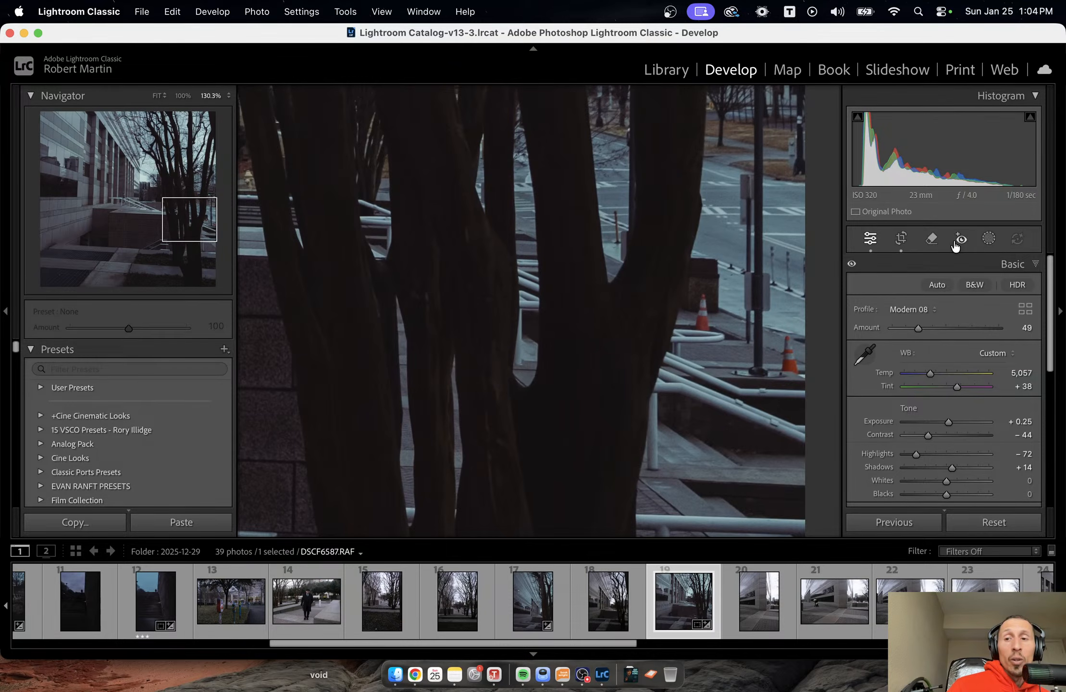
left_click(931, 238)
left_click_drag(702, 301, 702, 321)
left_click_drag(788, 344, 792, 364)
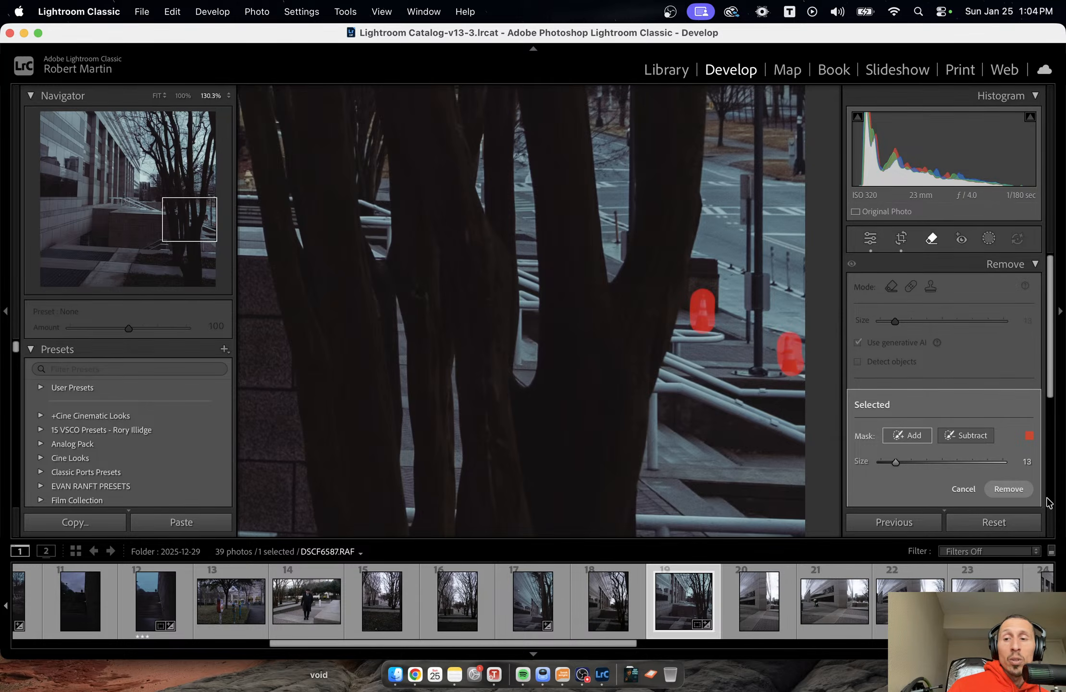
left_click(1008, 489)
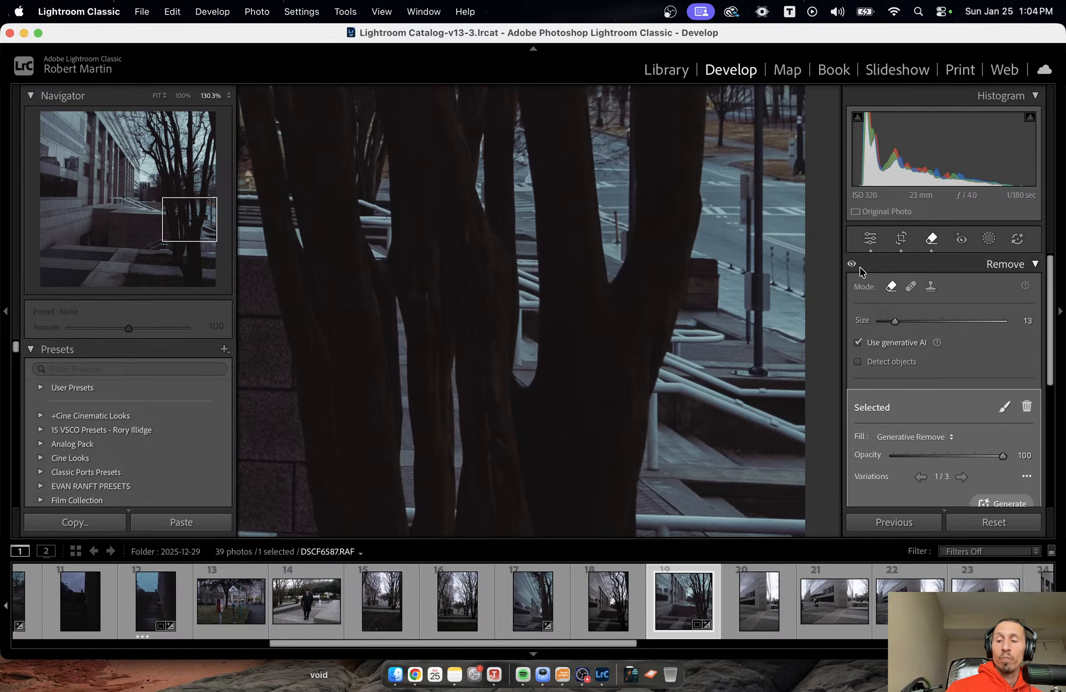
key("q")
left_click(749, 282)
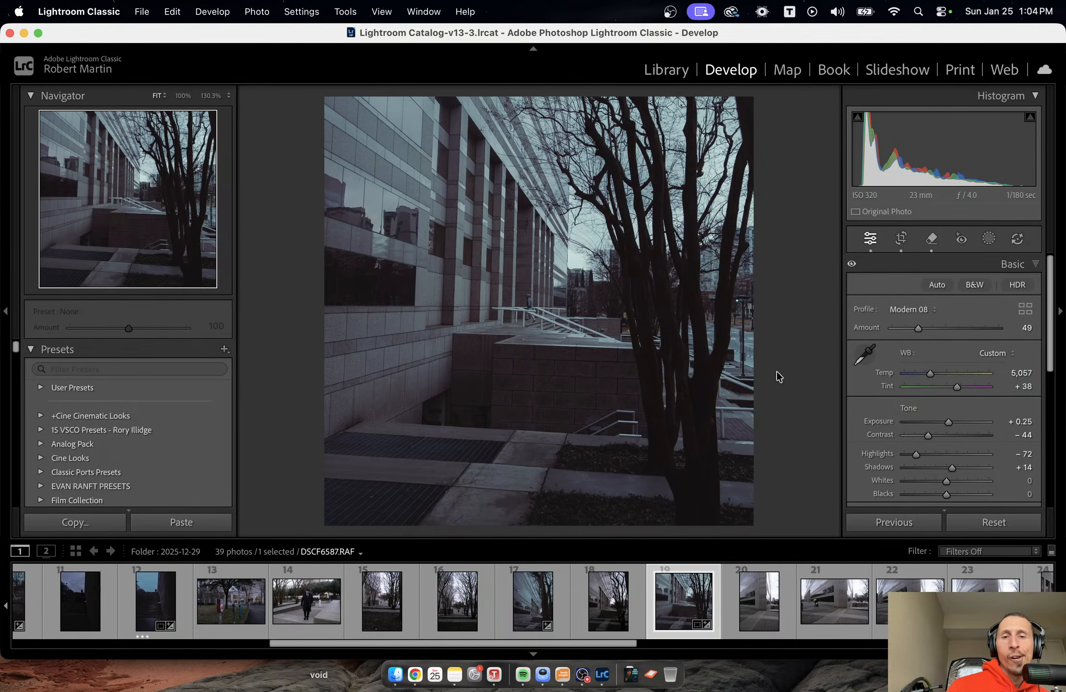
Look closely at the man on the steps and start a new brush mask.
left_click(529, 310)
left_click_drag(579, 272, 547, 303)
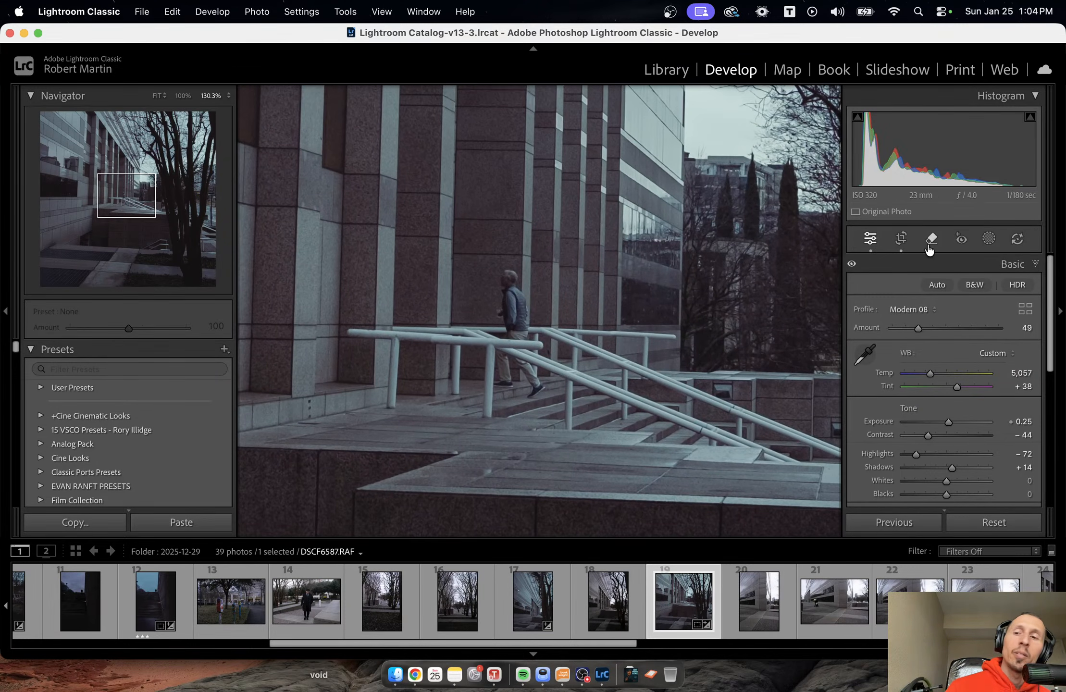
left_click(977, 240)
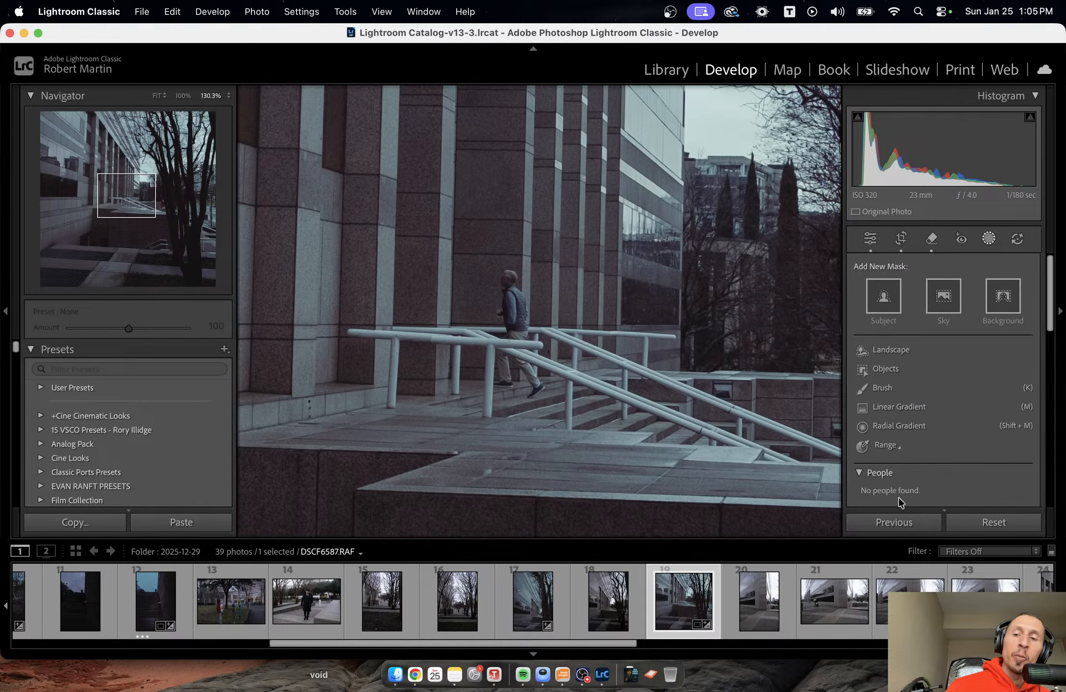
scroll(953, 431, "down", 1)
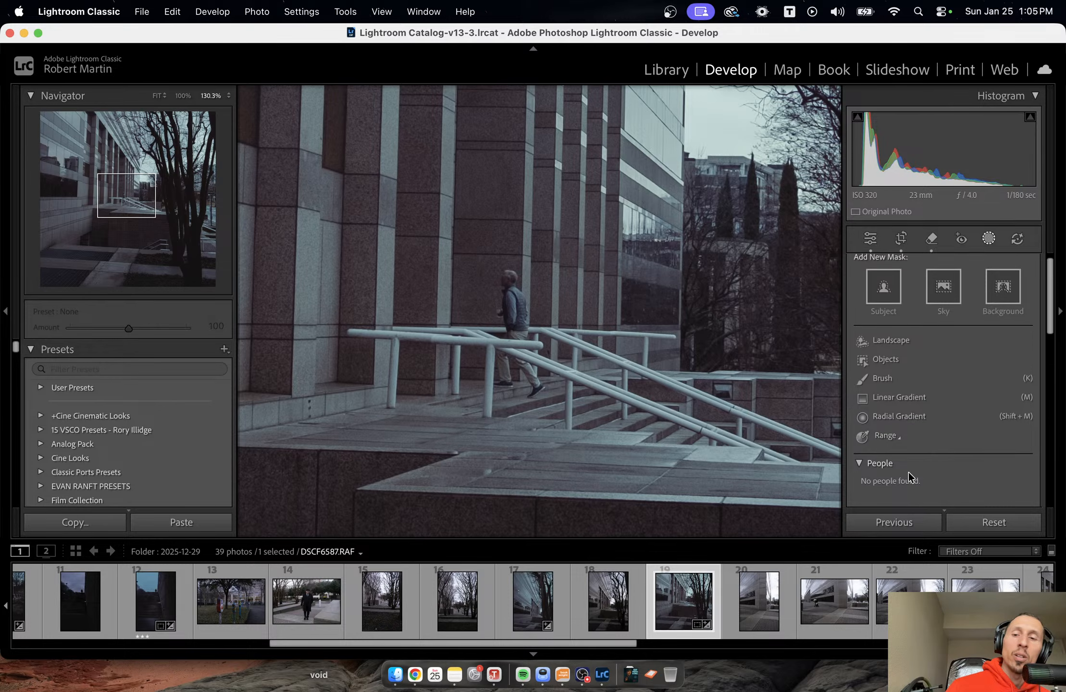
left_click(989, 238)
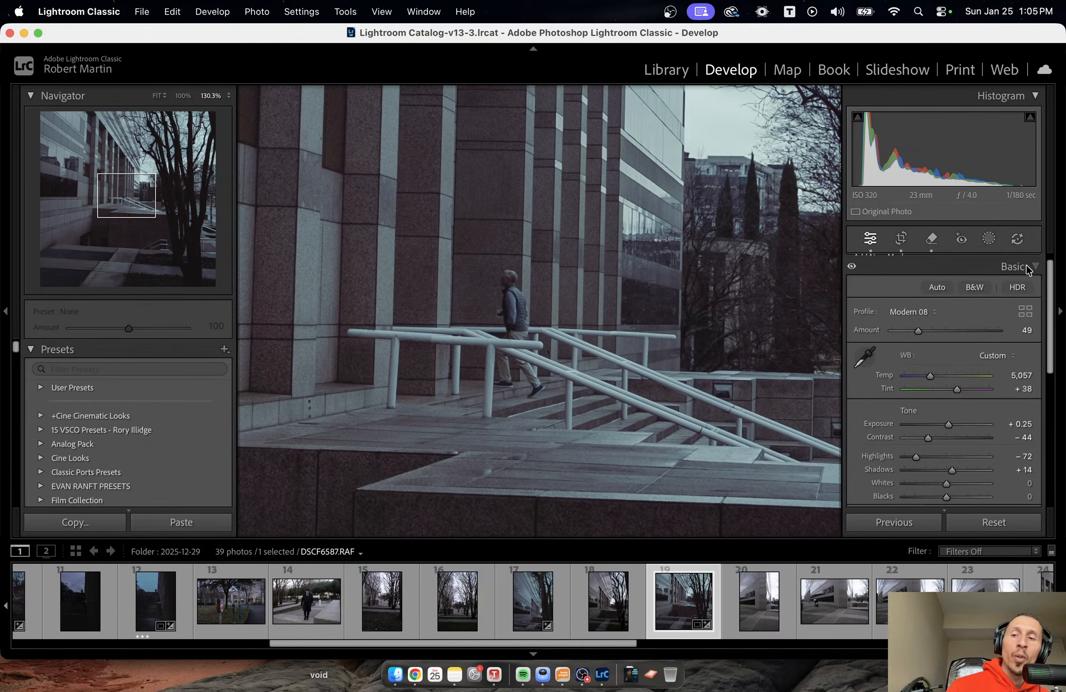
left_click(989, 239)
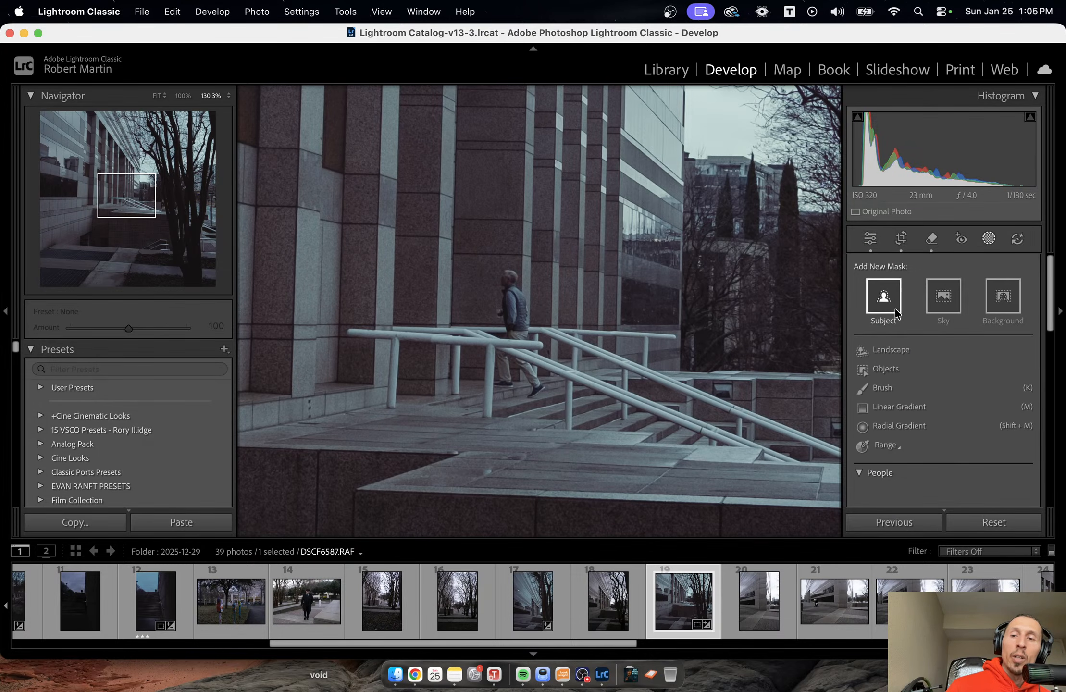
left_click(897, 406)
left_click(822, 116)
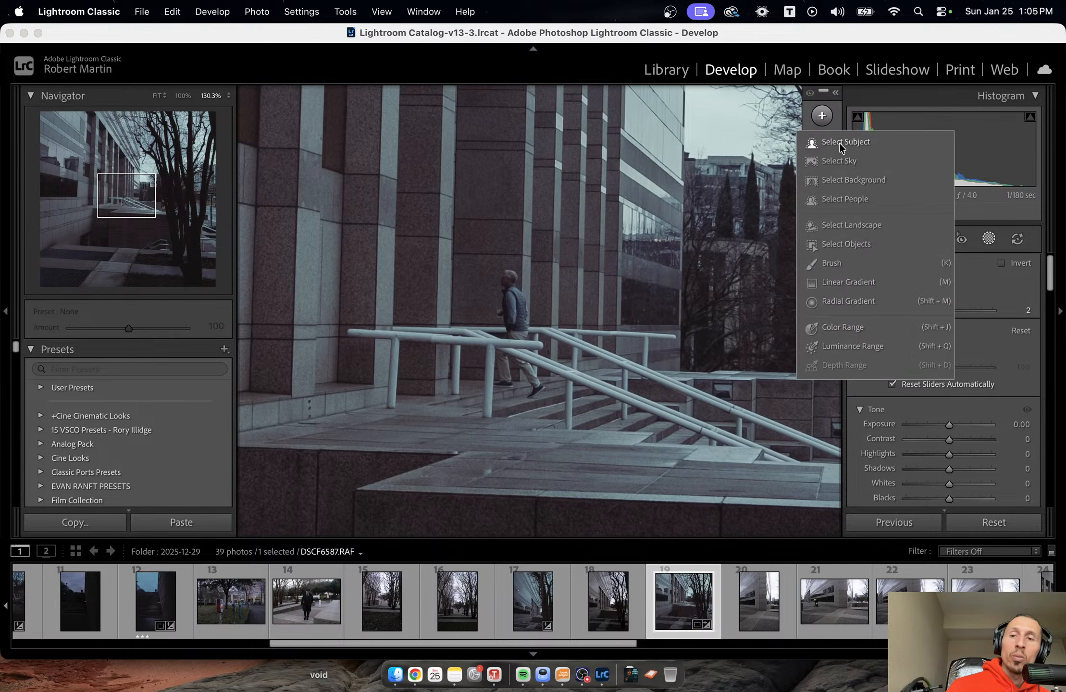
left_click(868, 266)
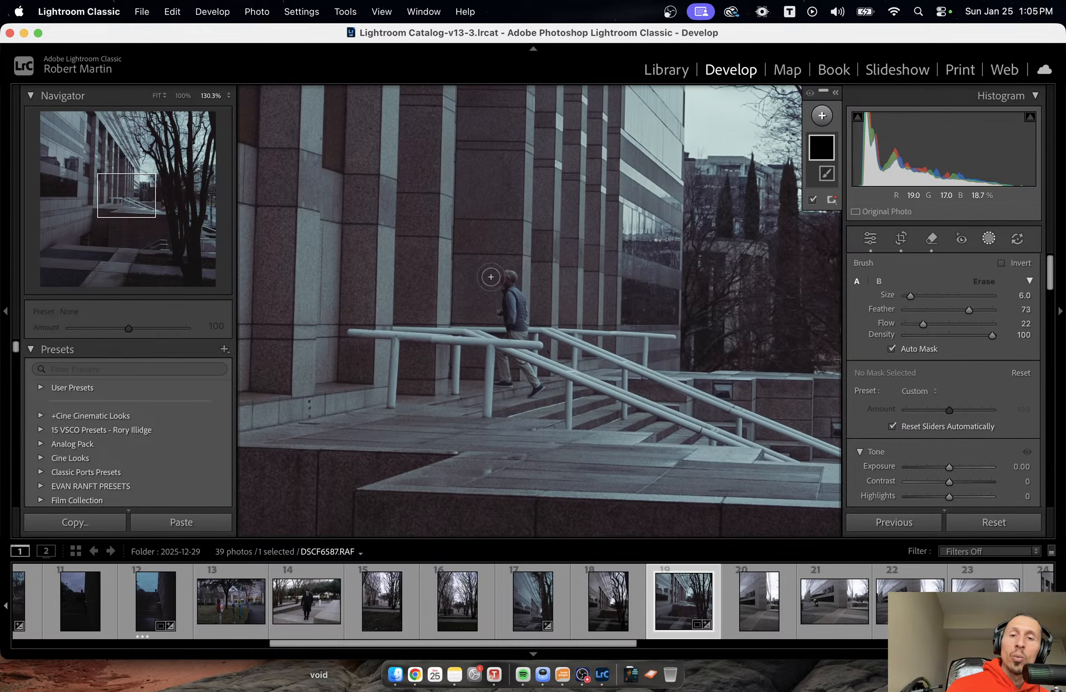
Set the mask brush to Size 3, Feather 46 and Flow 50.
key("bracketleft")
key("bracketleft")
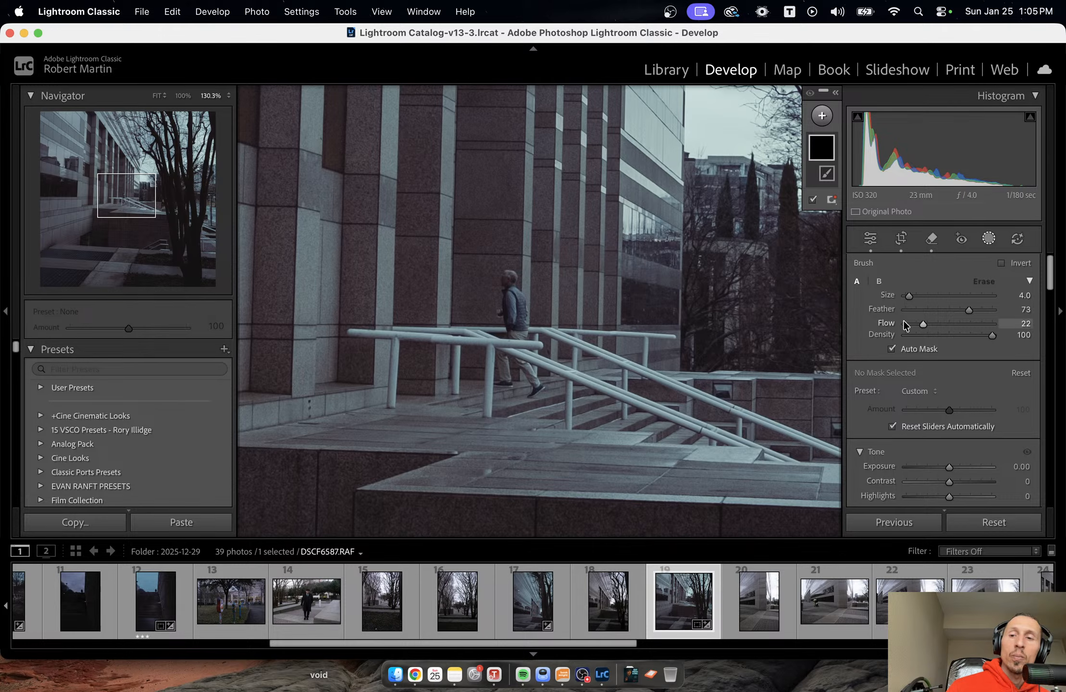
left_click_drag(971, 309, 948, 310)
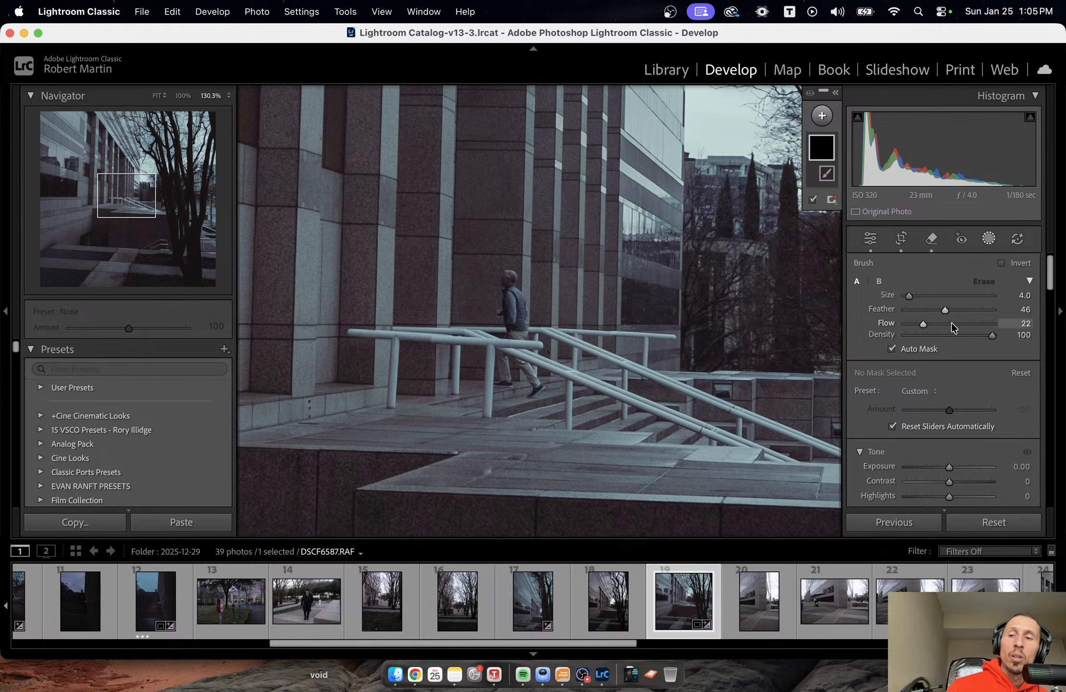
left_click(950, 323)
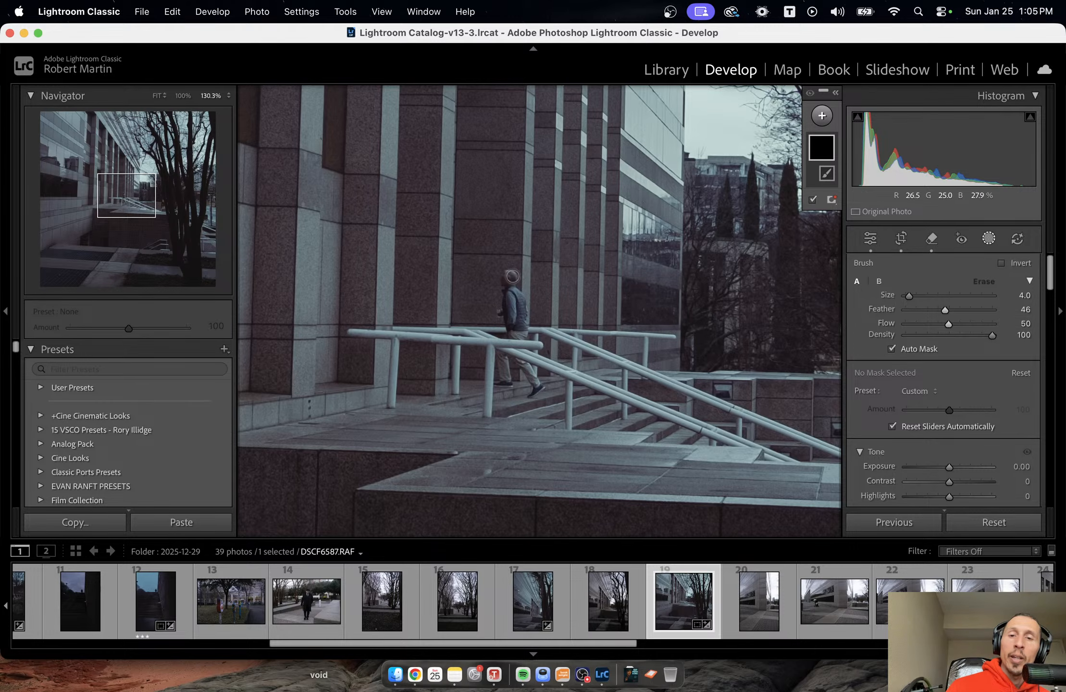
key("[")
Paint the mask over the man's head, torso, legs and shoes, reducing the brush to Size 1 for the fine parts.
left_click(506, 281)
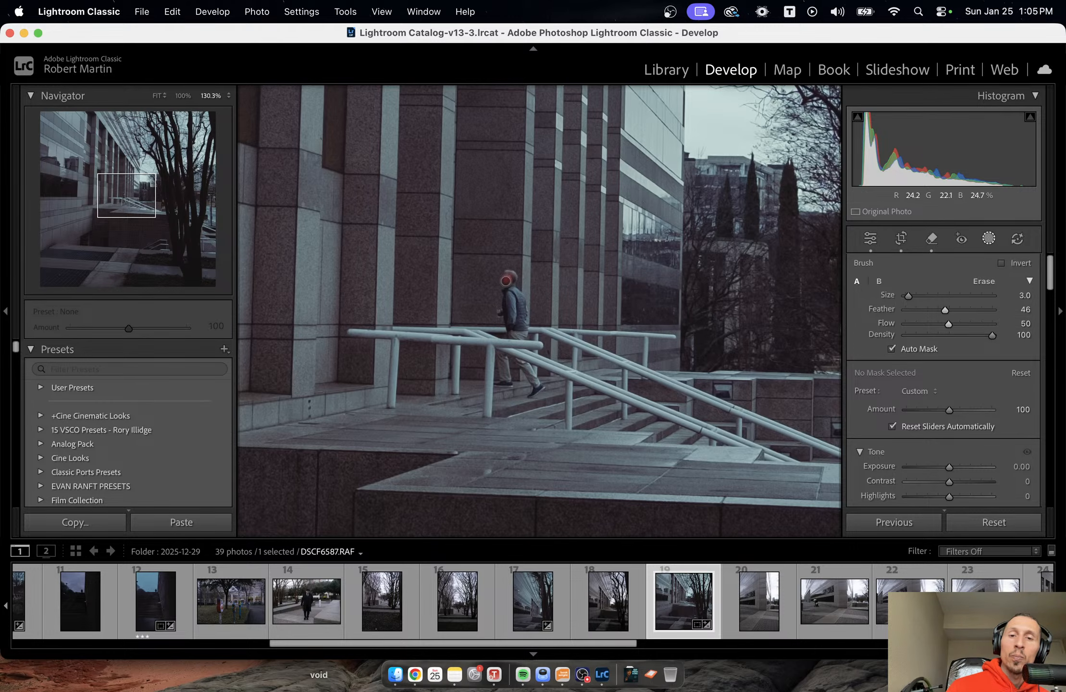
mouse_move(506, 281)
left_mouse_down()
mouse_move(503, 316)
mouse_move(511, 327)
mouse_move(502, 306)
mouse_move(505, 293)
mouse_move(520, 297)
mouse_move(514, 287)
mouse_move(523, 331)
mouse_move(522, 299)
mouse_move(529, 323)
mouse_move(509, 333)
mouse_move(521, 332)
mouse_move(513, 299)
mouse_move(515, 328)
mouse_move(513, 303)
mouse_move(521, 325)
mouse_move(521, 309)
mouse_move(527, 318)
left_mouse_up()
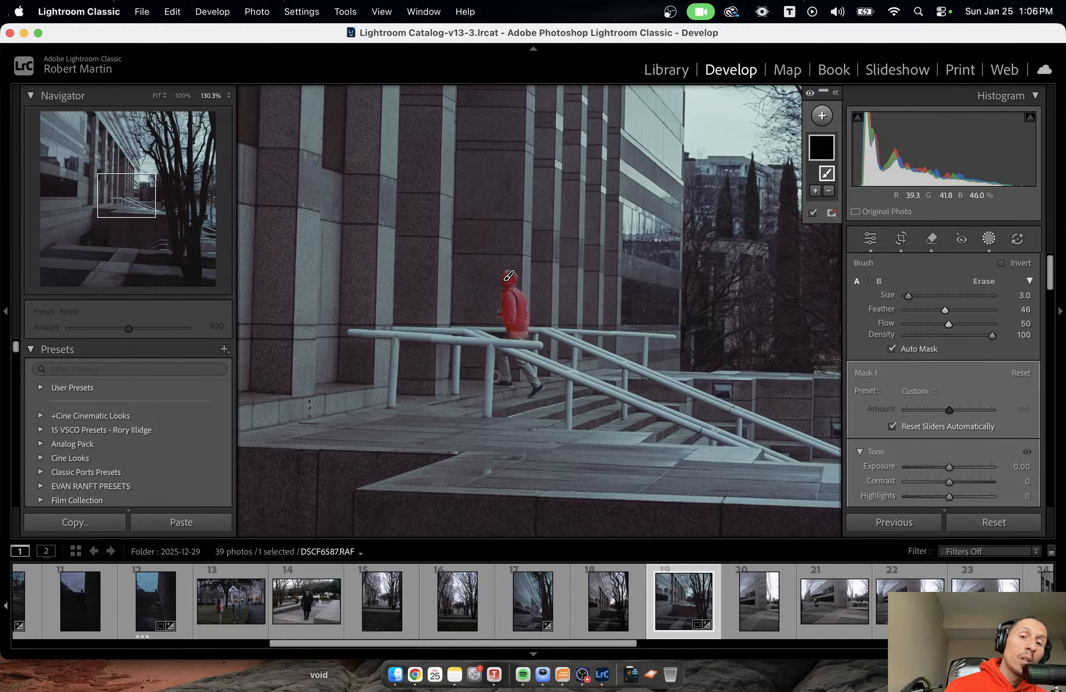
mouse_move(506, 364)
left_mouse_down()
mouse_move(508, 385)
mouse_move(499, 354)
mouse_move(505, 382)
mouse_move(508, 364)
left_mouse_up()
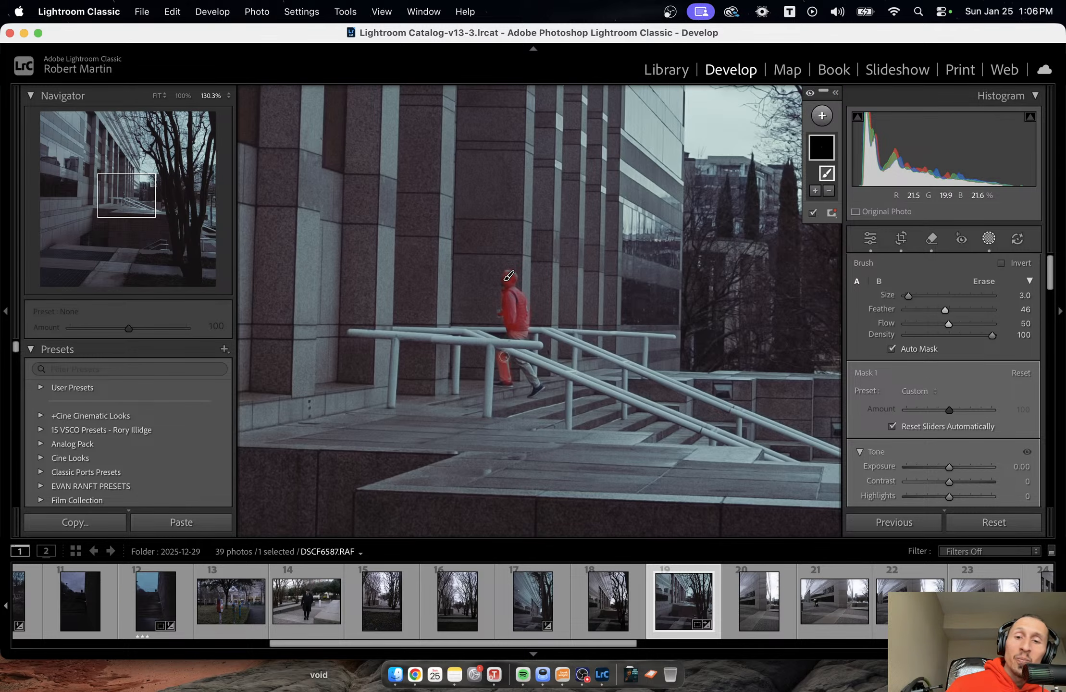
key("bracketleft")
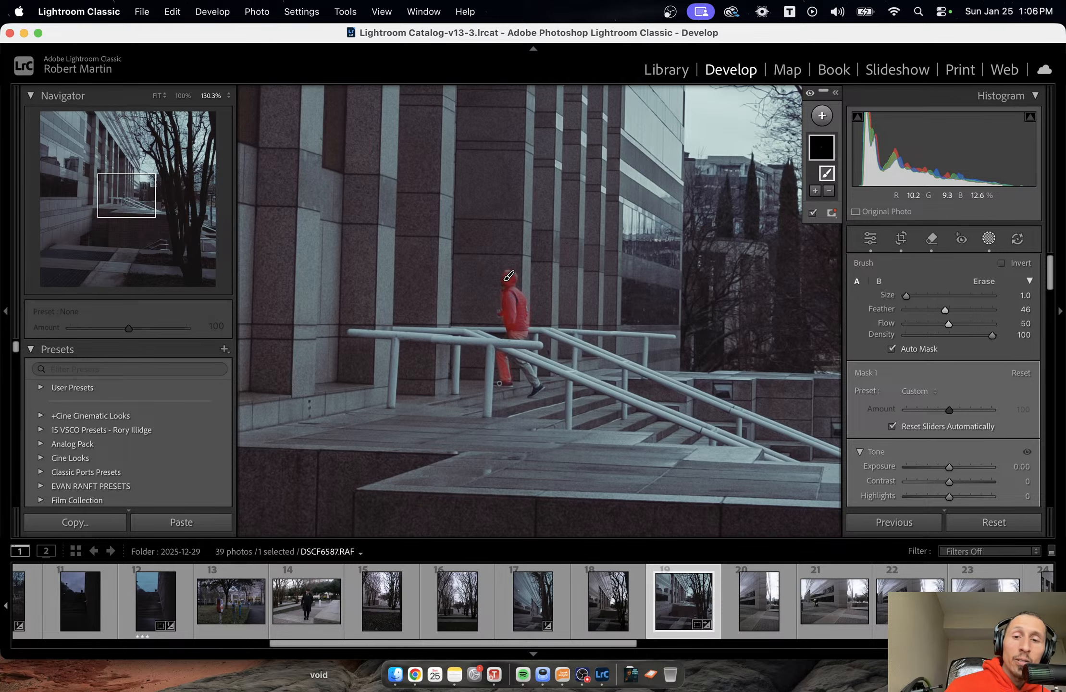
mouse_move(496, 383)
left_mouse_down()
mouse_move(511, 380)
mouse_move(506, 357)
mouse_move(504, 380)
left_mouse_up()
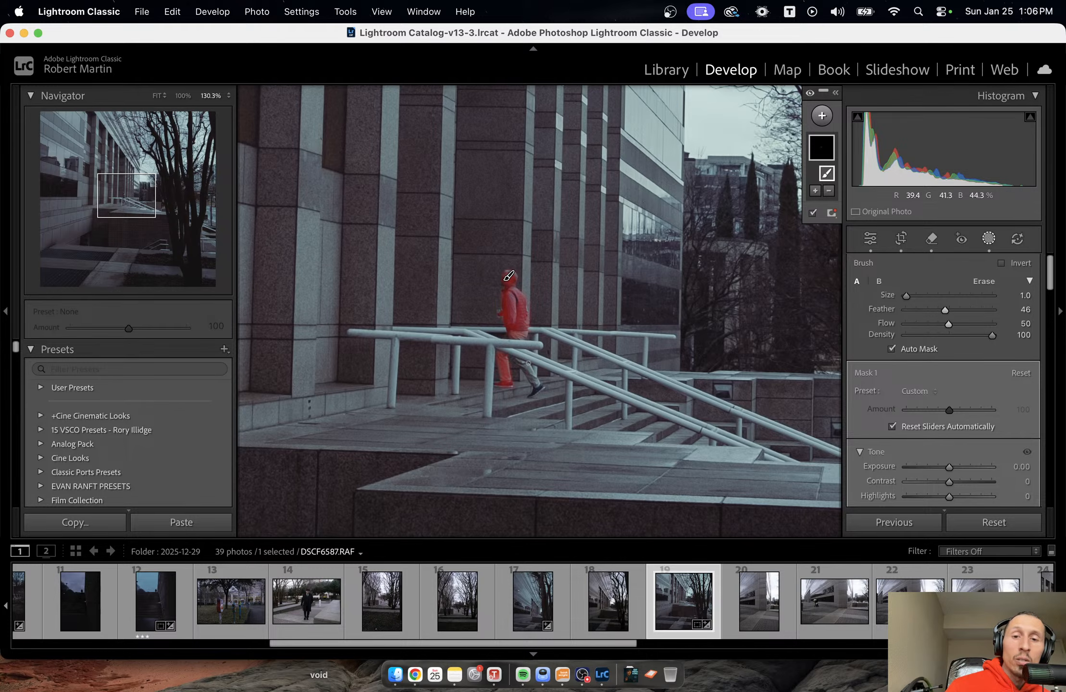
mouse_move(517, 360)
left_mouse_down()
mouse_move(530, 397)
mouse_move(544, 388)
left_mouse_up()
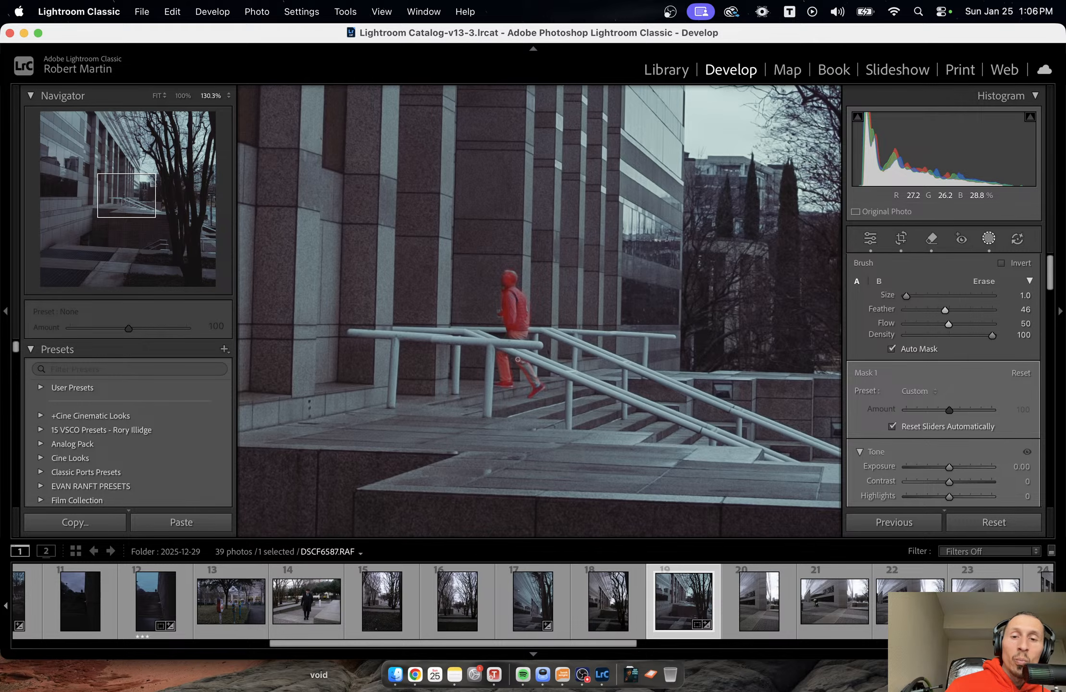
key("bracketright")
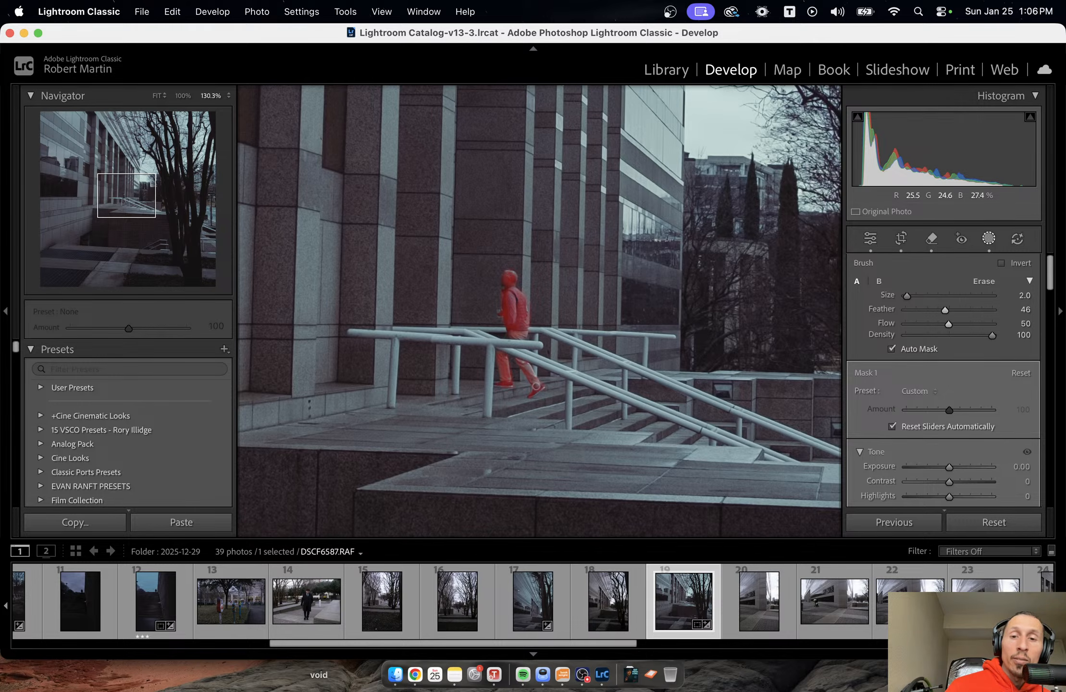
key("bracketleft")
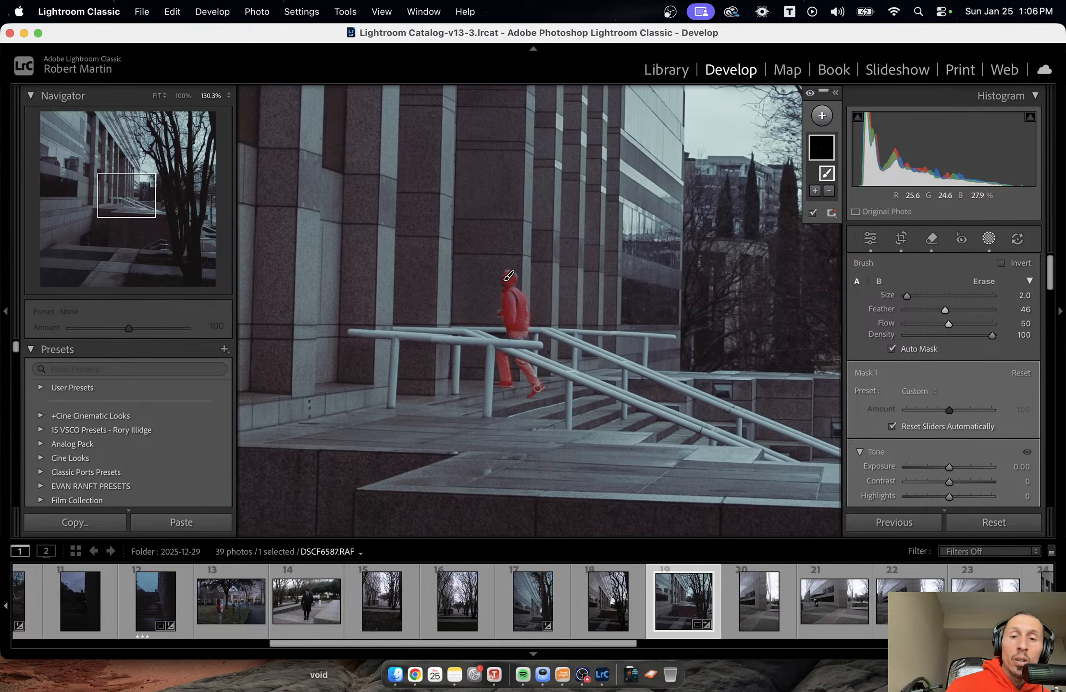
left_click_drag(535, 393, 532, 397)
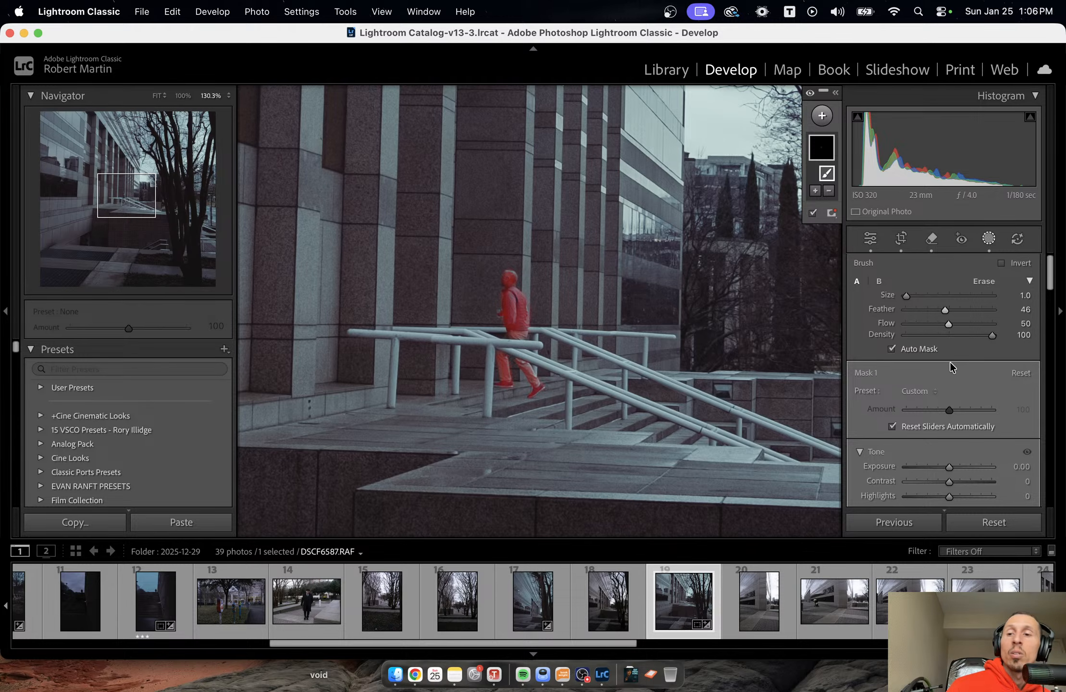
Raise the man's mask to Exposure 0.96 and Contrast 14, close masking and view the whole photo.
left_click_drag(947, 461, 955, 479)
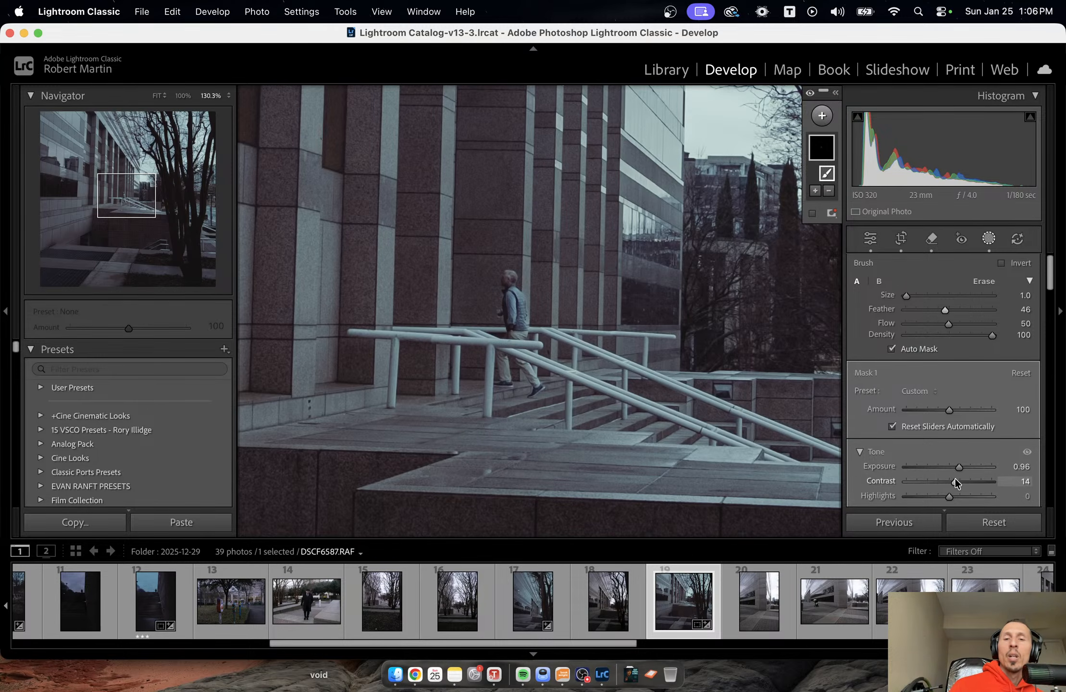
key("shift+w")
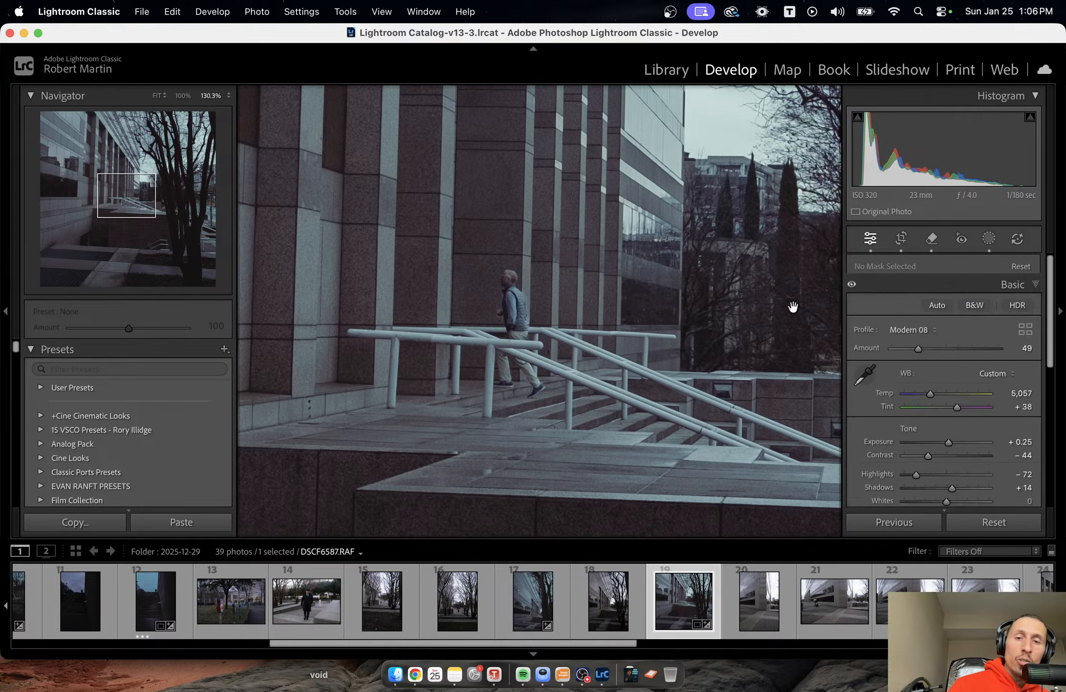
left_click(732, 298)
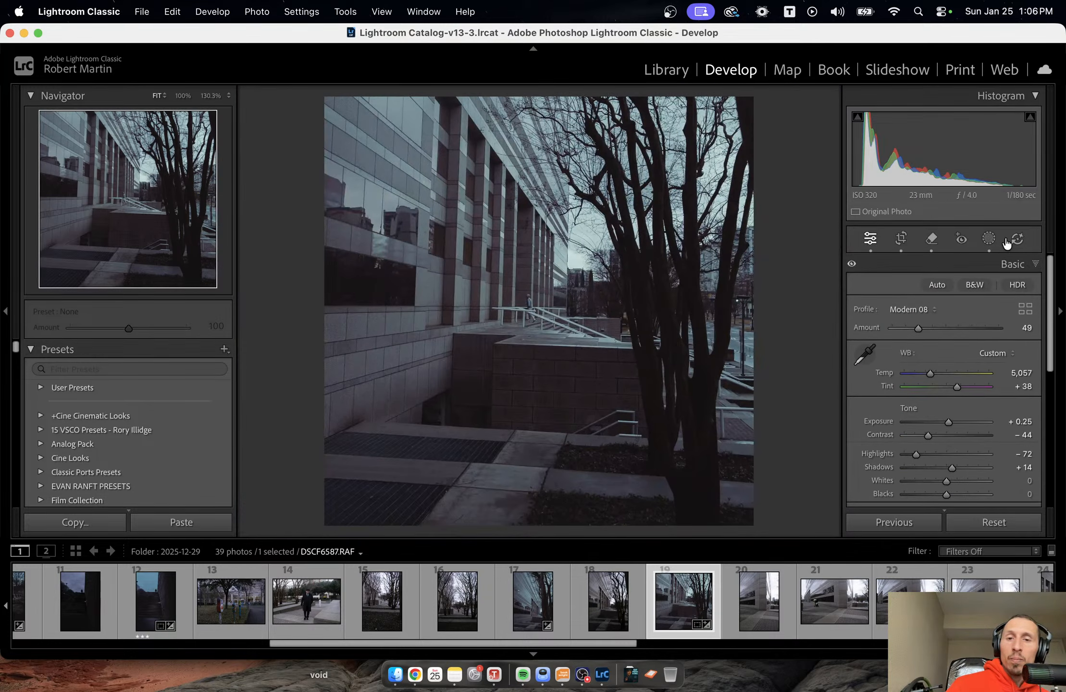
Set the Amount of the man's mask to 0 to judge its effect, and undo that change.
left_click(989, 238)
left_click(818, 143)
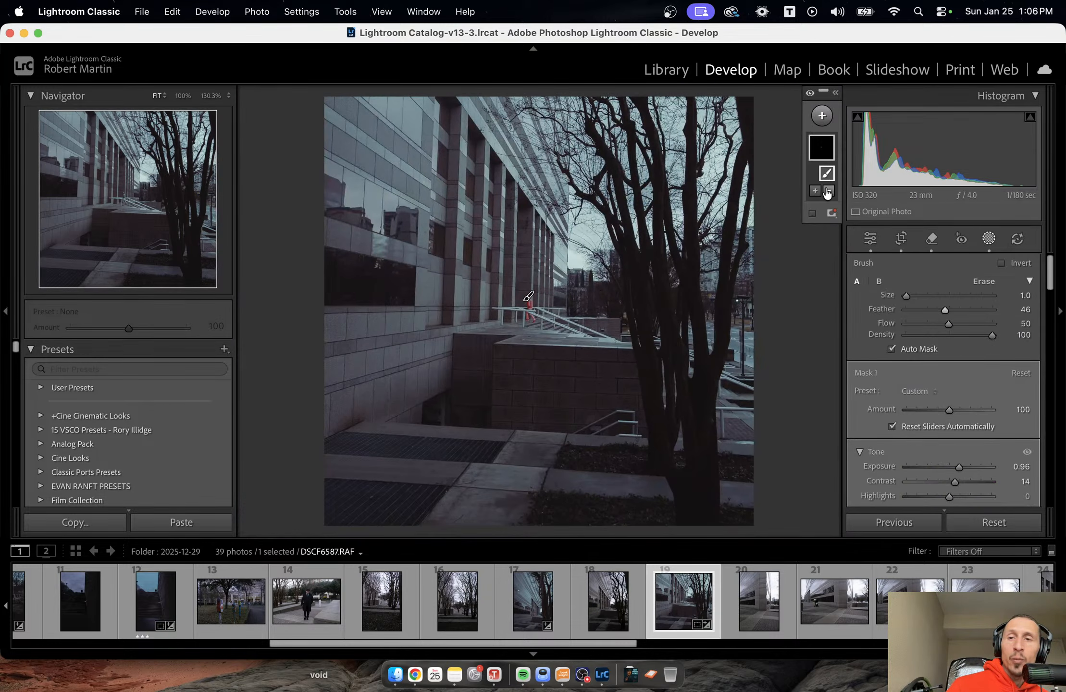
left_click_drag(950, 410, 834, 406)
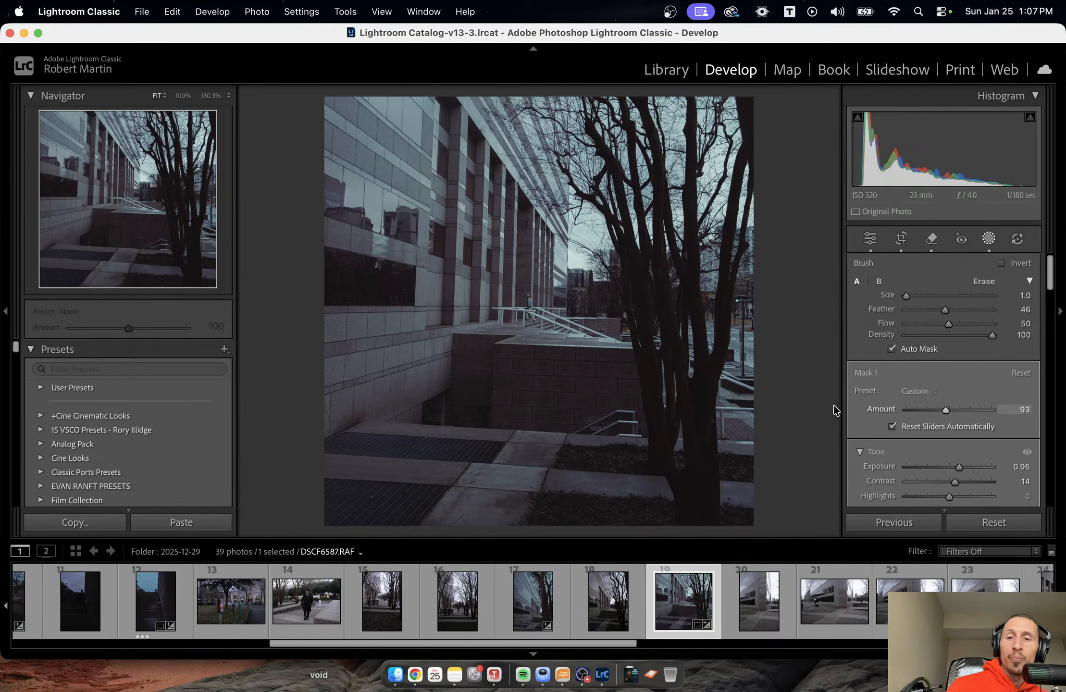
key("o")
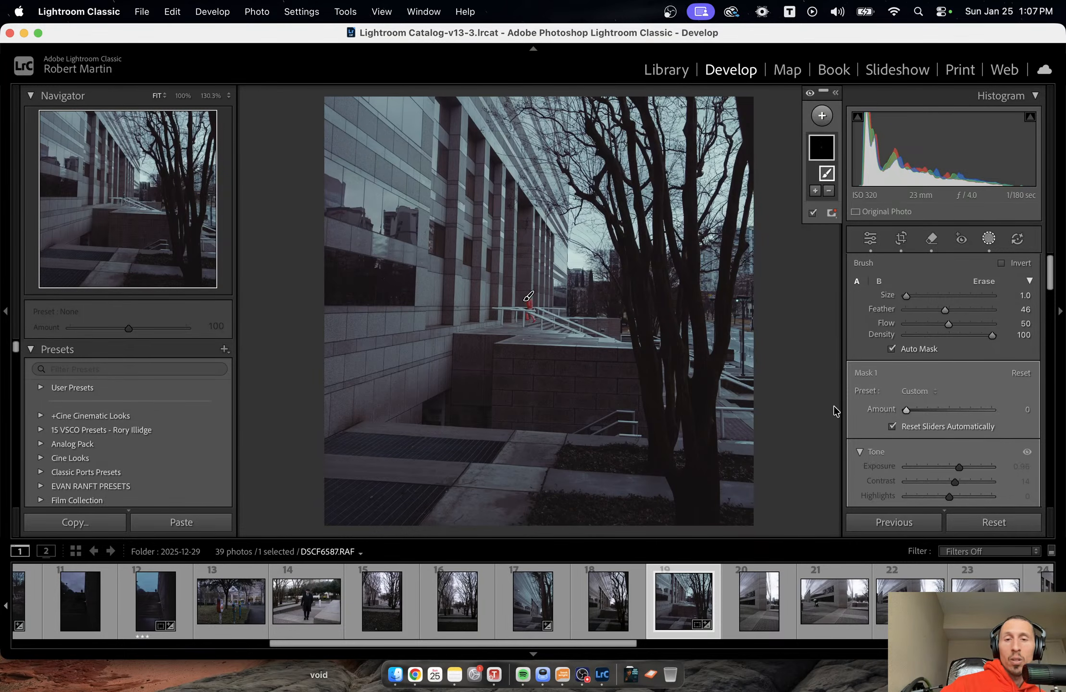
key("super+z")
key("o")
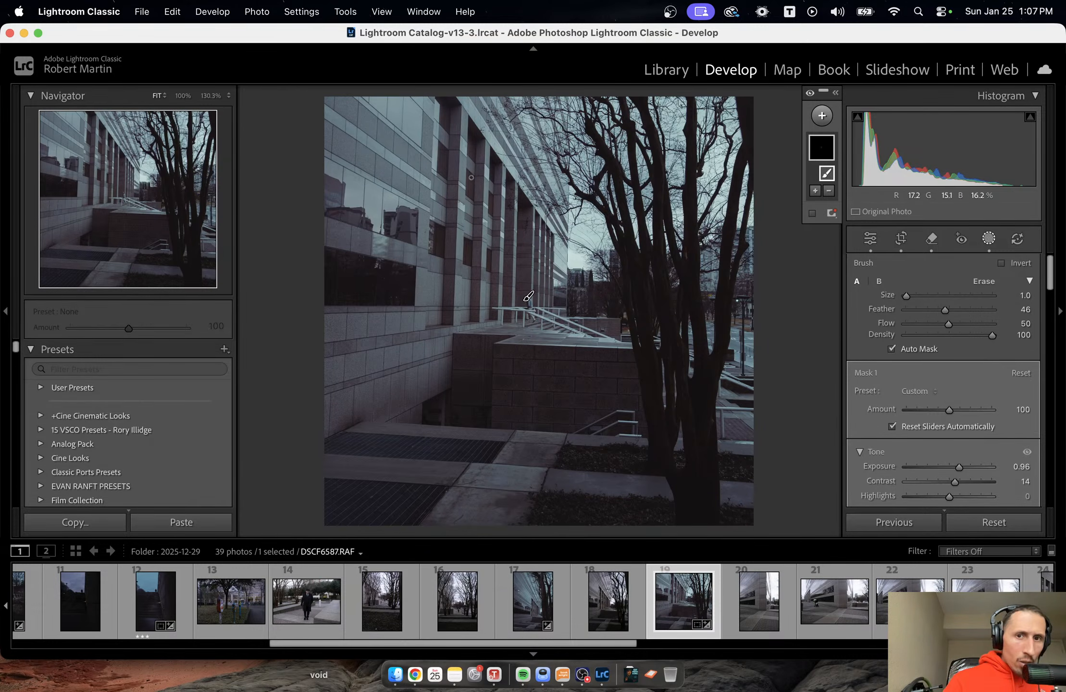
Add a luminance range mask sampled from the building facade and narrow its range to 27/31 and 51/59.
left_click(825, 121)
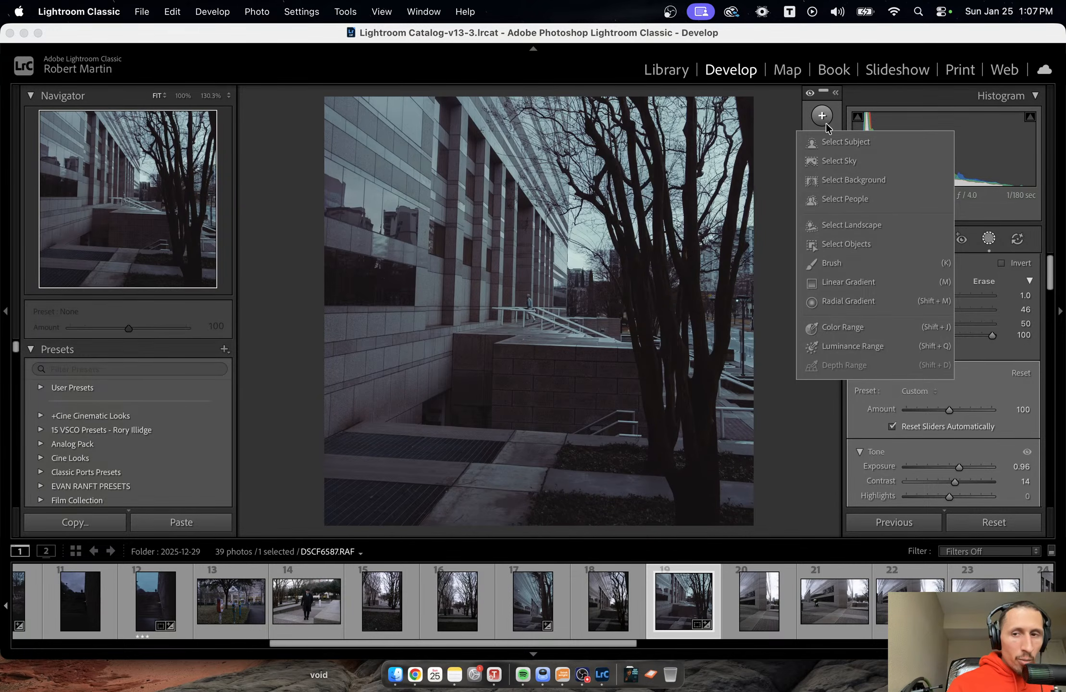
left_click(850, 346)
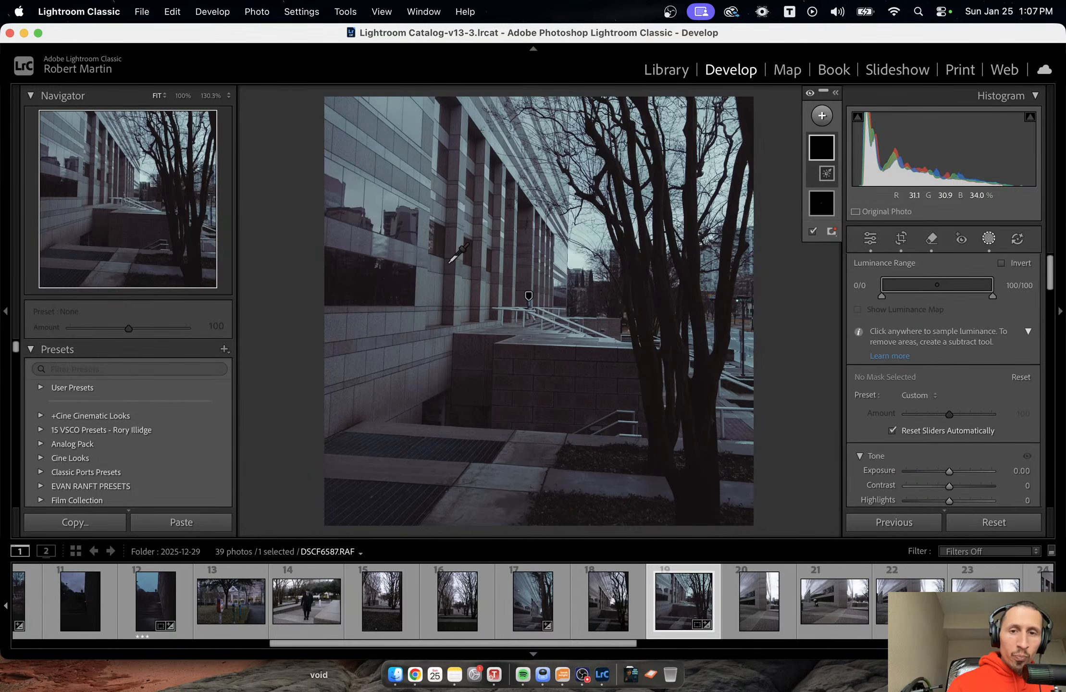
left_click(448, 281)
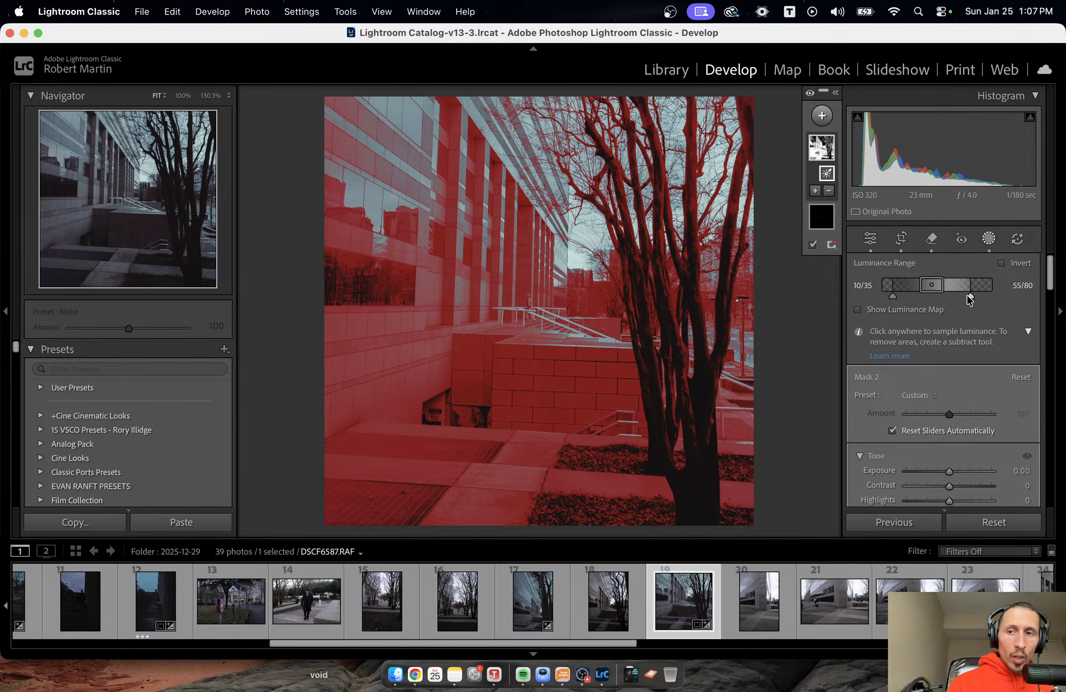
left_click_drag(969, 295, 911, 295)
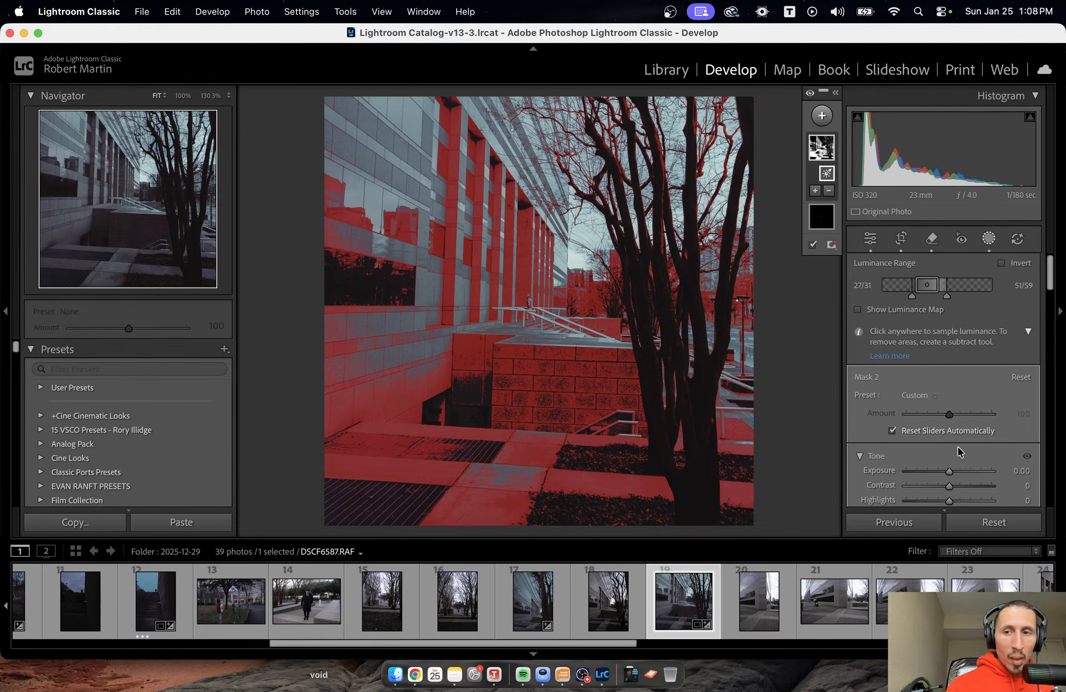
Set the luminance range mask to Contrast 10 and Shadows -51, and close masking.
scroll(946, 464, "down", 3)
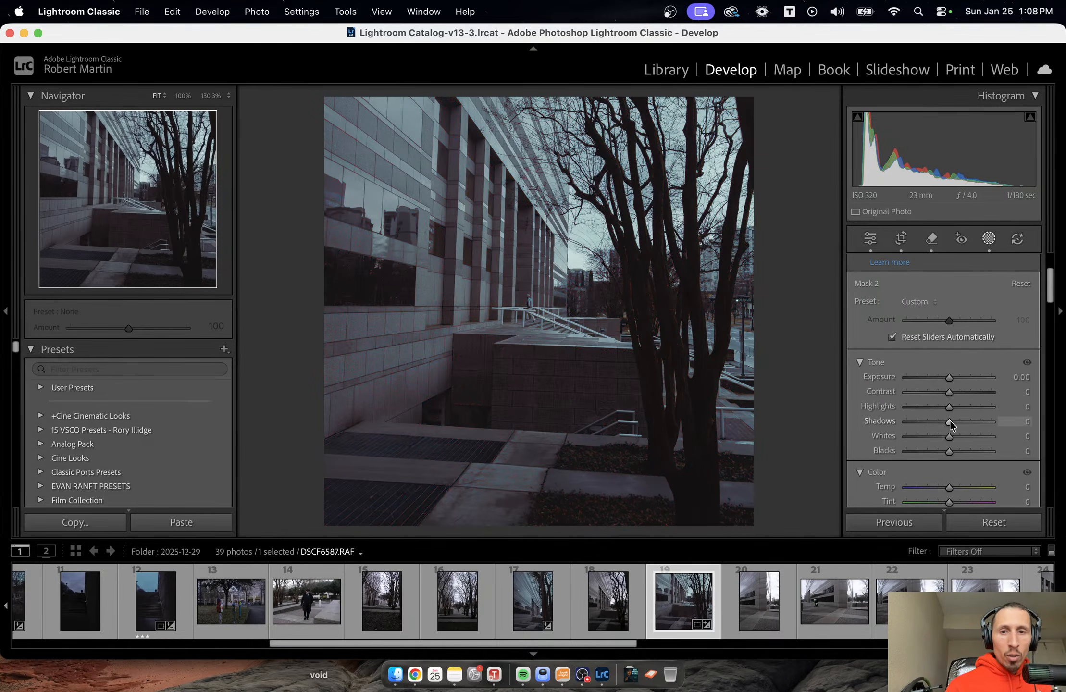
left_click_drag(949, 421, 957, 395)
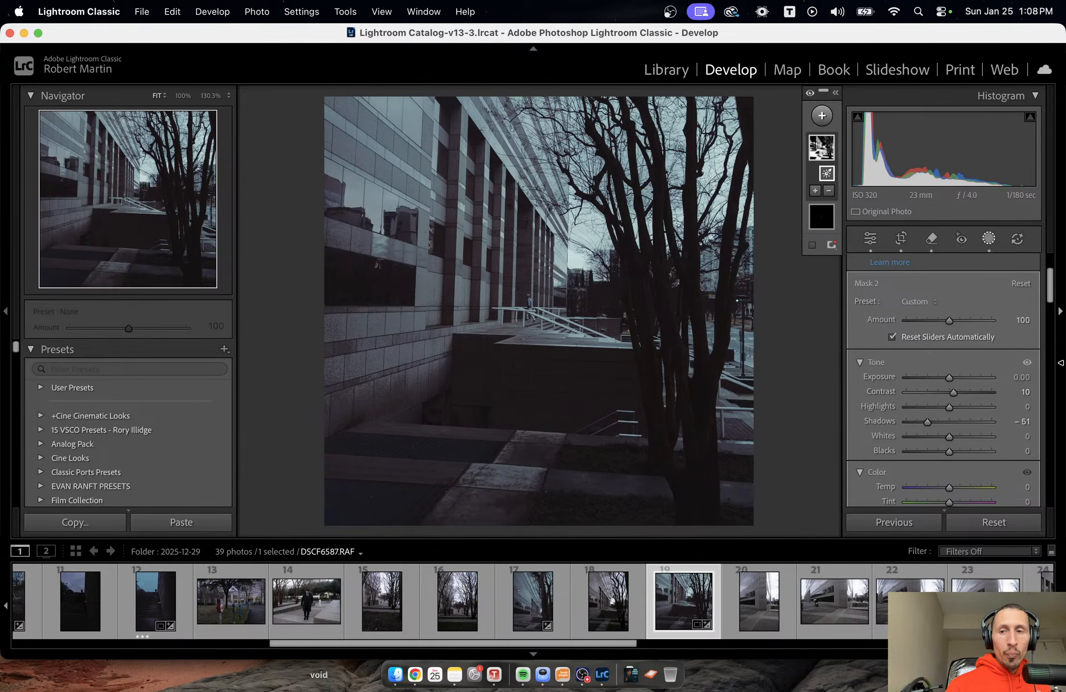
key("shift+w")
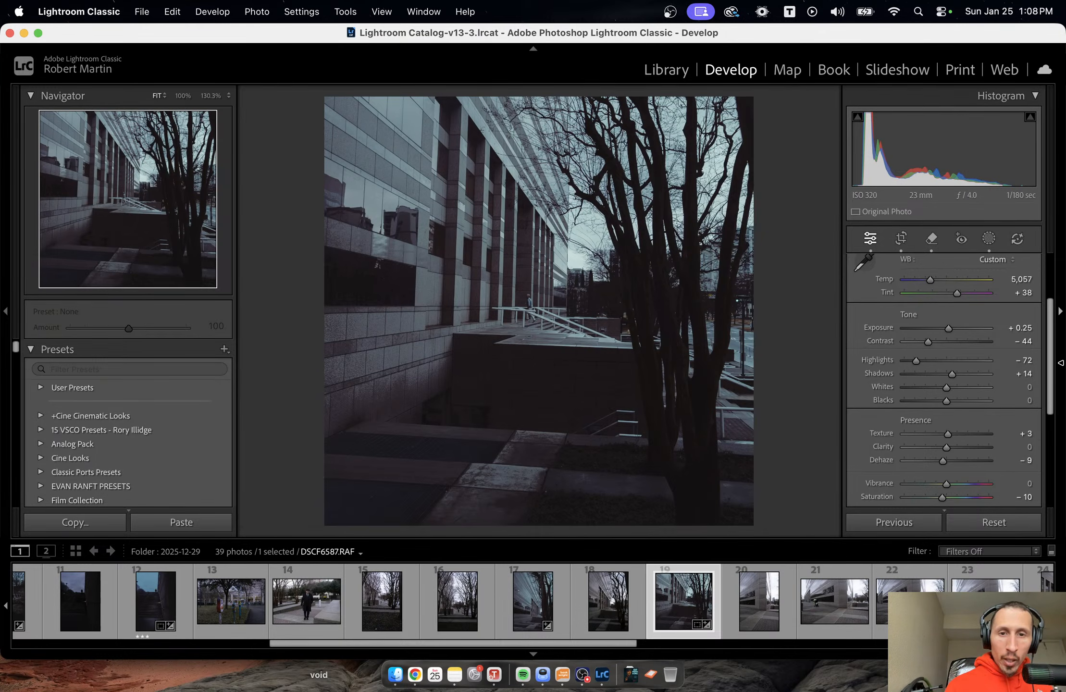
Set the Amount of the facade's luminance range mask to 0 to judge its effect, and undo that change.
left_click(988, 238)
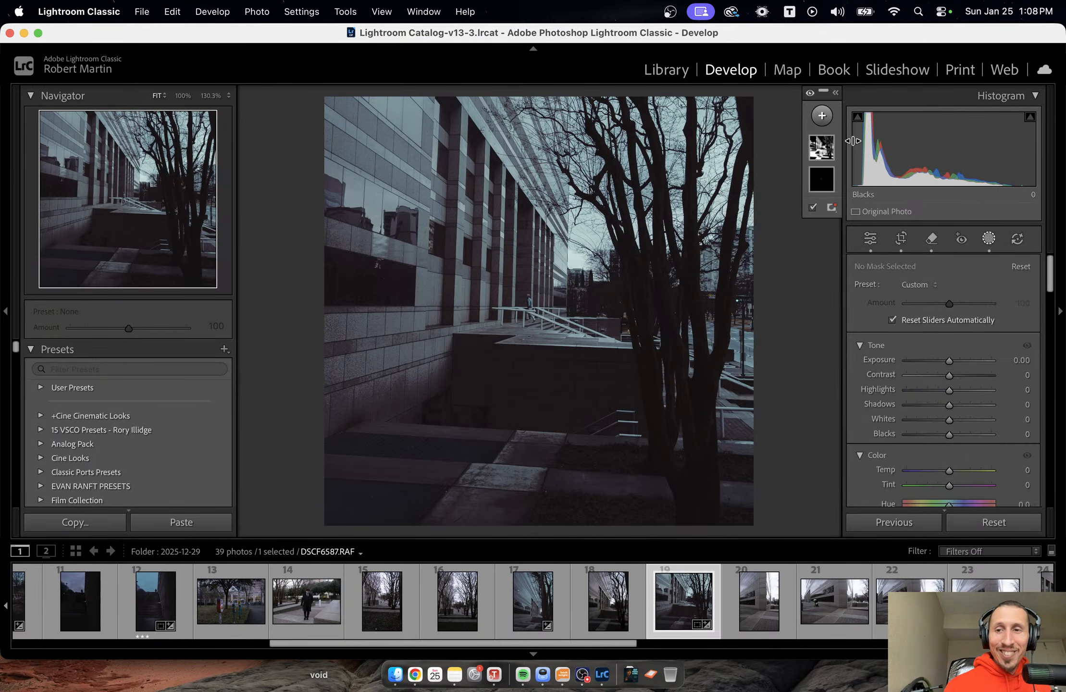
left_click(820, 153)
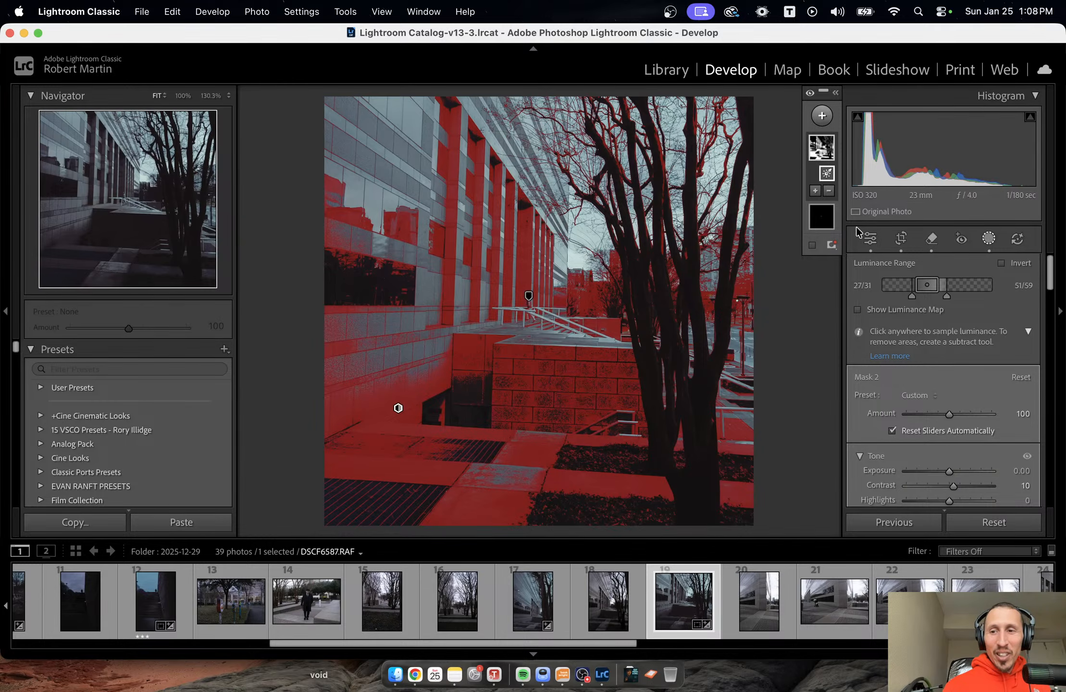
left_click_drag(949, 414, 901, 416)
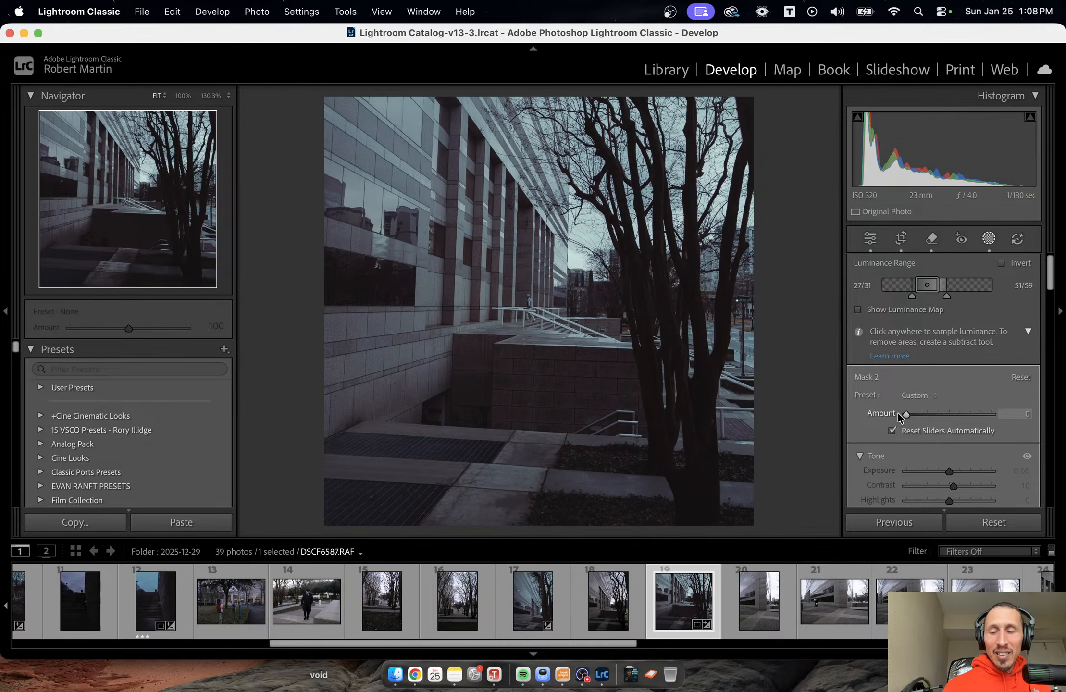
key("super+z")
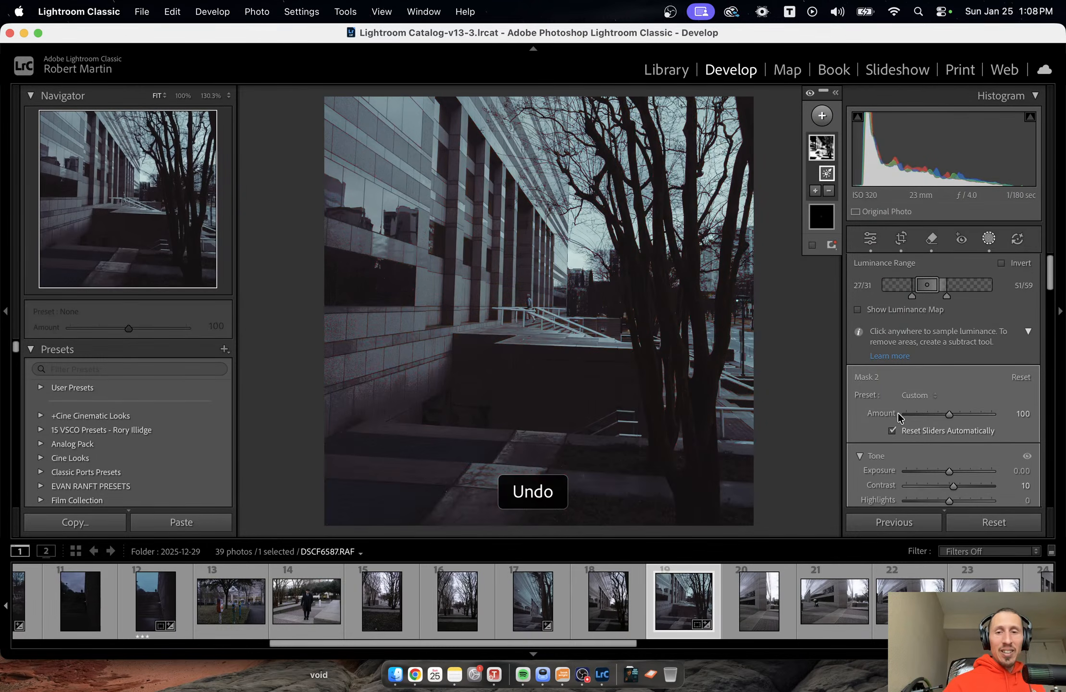
Delete the facade's luminance range mask to compare the photo without it, and undo the deletion.
left_click(820, 150)
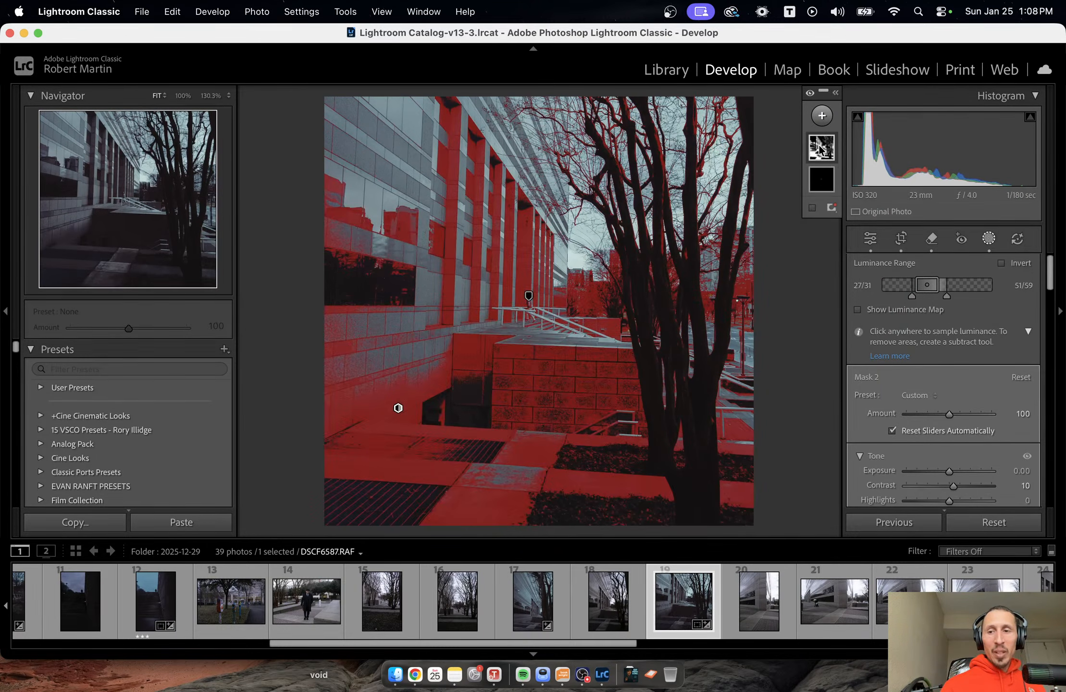
key("Delete")
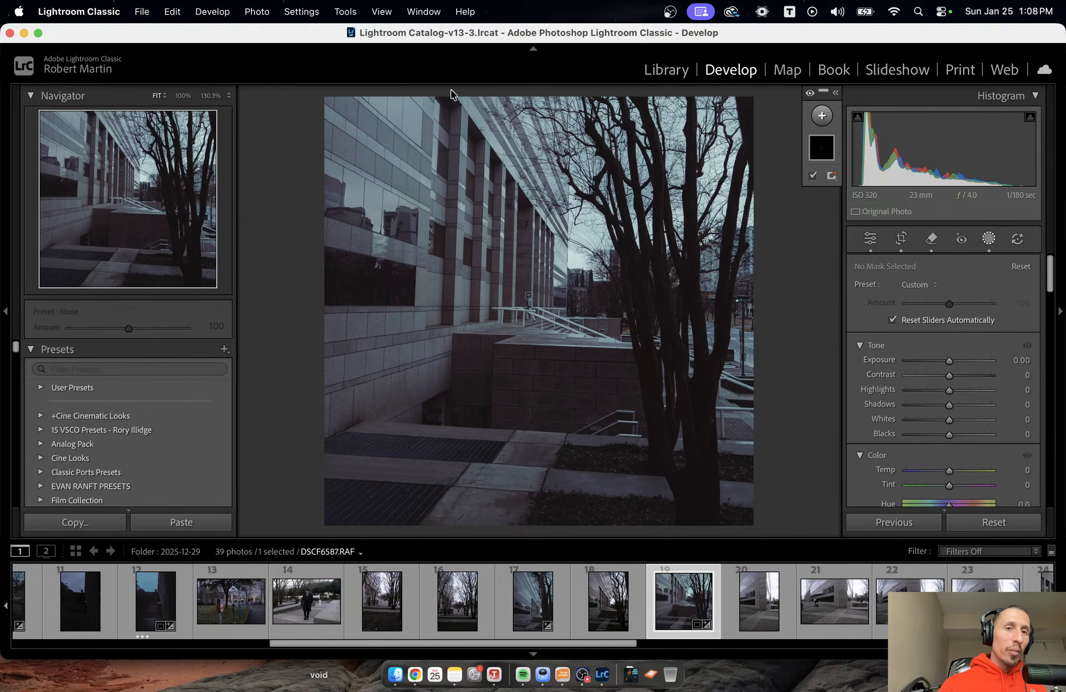
left_click(167, 7)
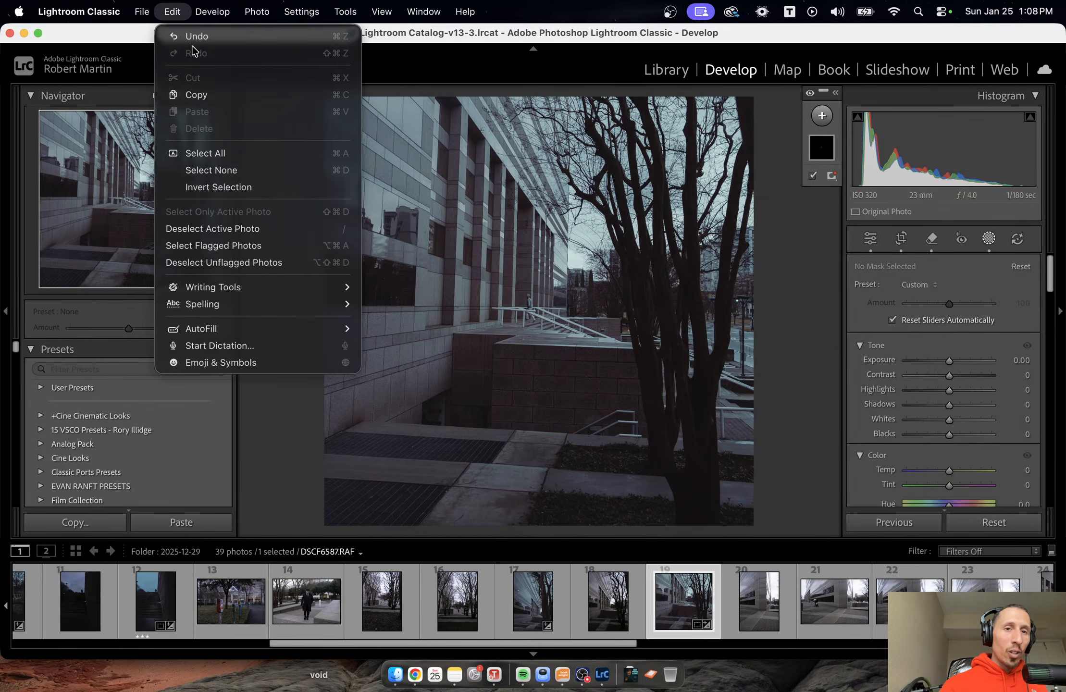
left_click(195, 42)
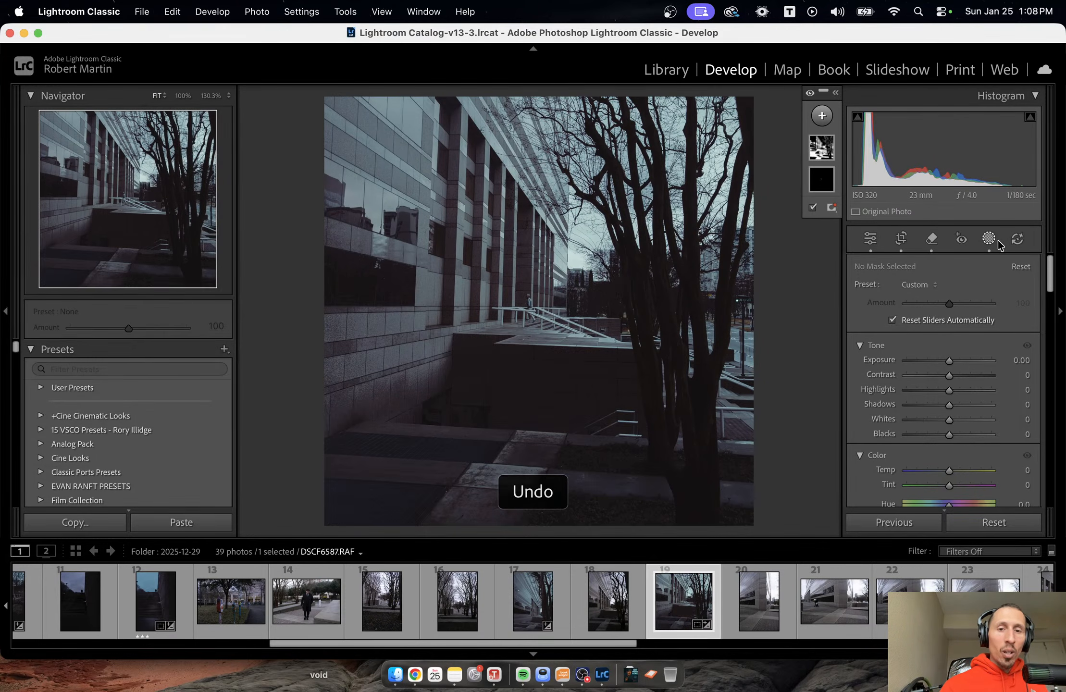
key("super+z")
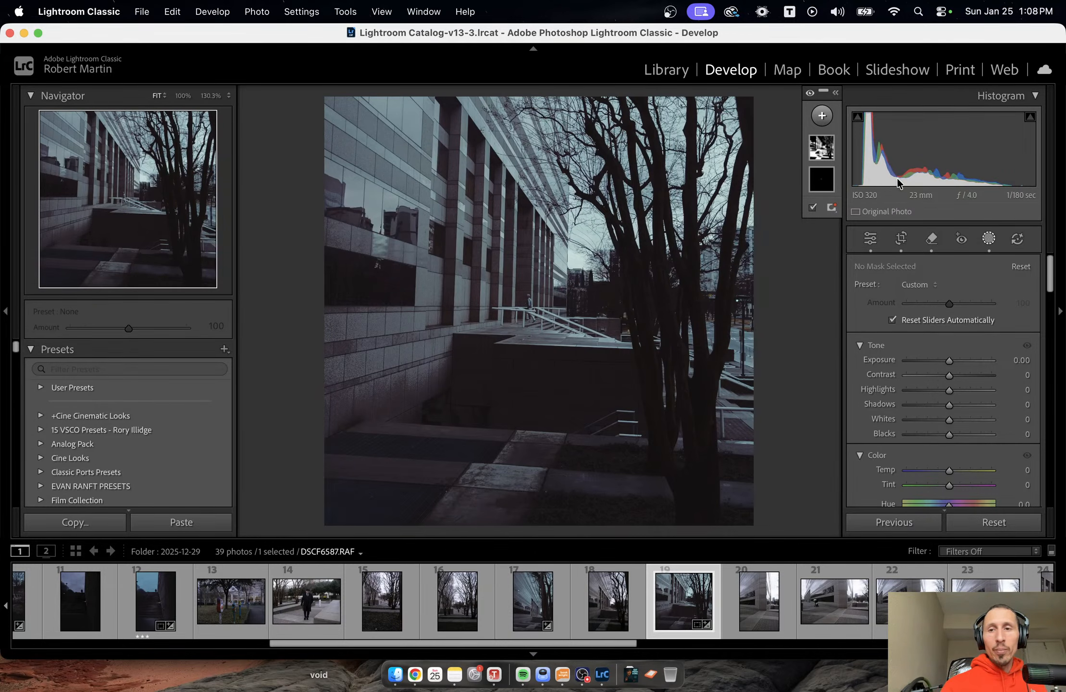
Try deleting the luminance range mask and raising the mask Contrast to 13, and undo these changes.
left_click(821, 144)
key("Delete")
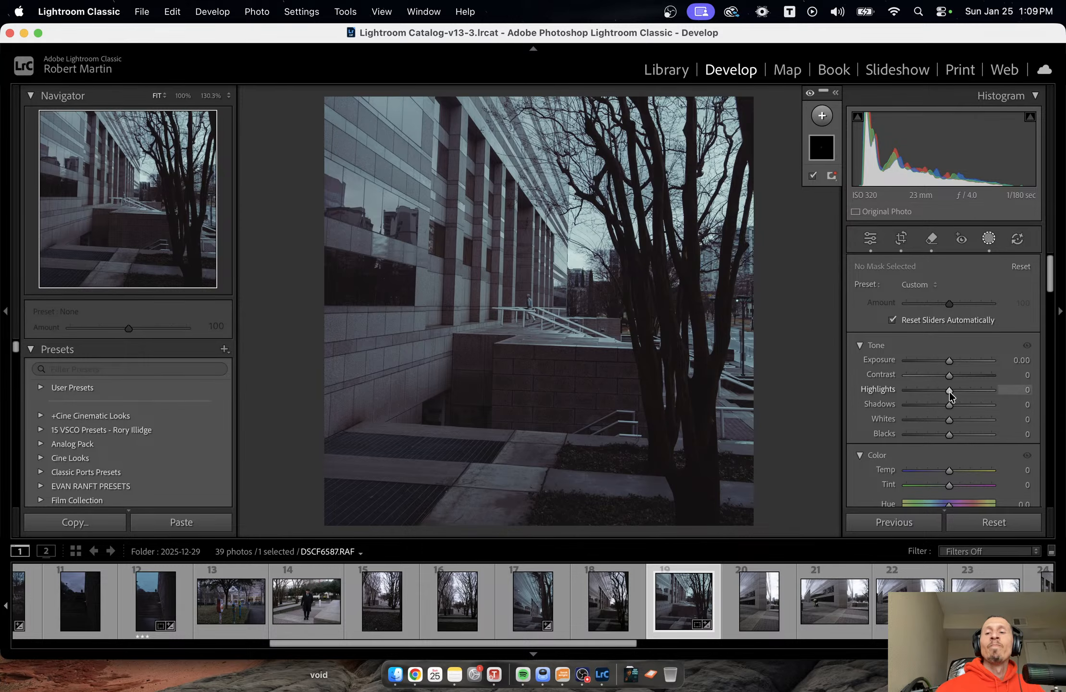
left_click_drag(948, 378, 949, 378)
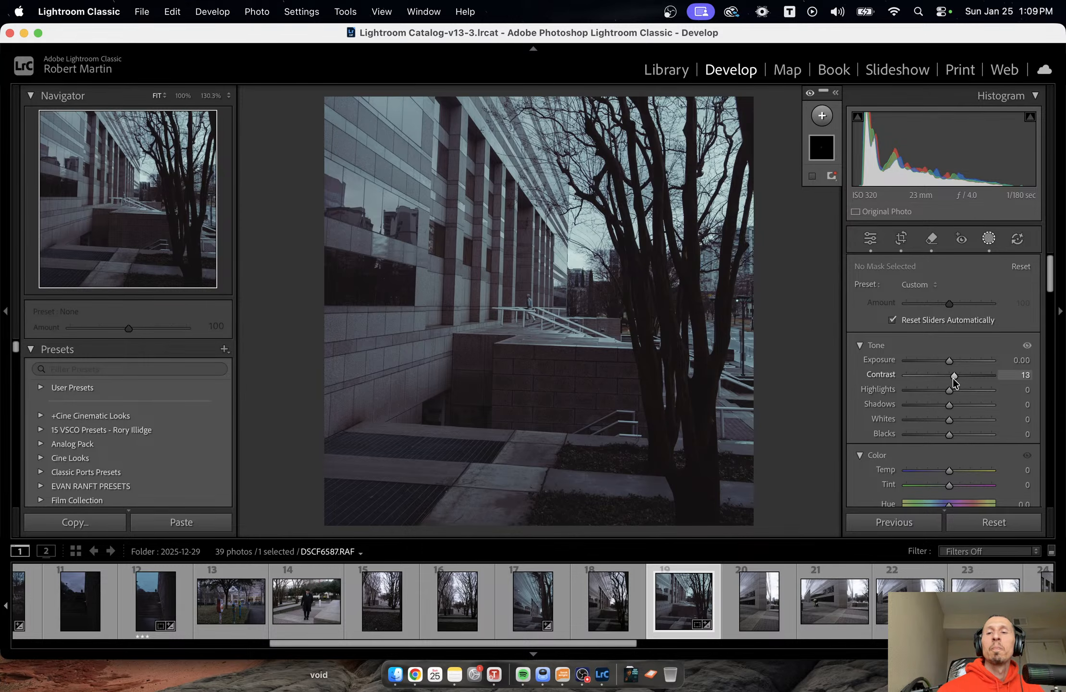
key("super+z")
key("super+z")
key("super+z")
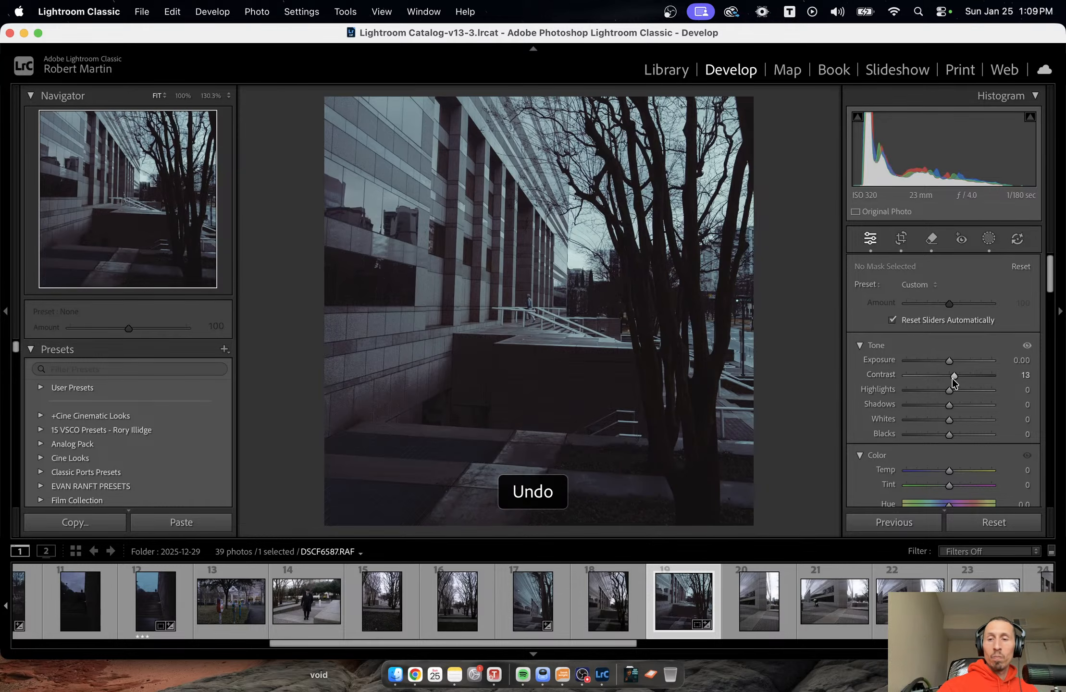
Set the photo's Exposure to +0.35, Contrast to -36 and the Modern 08 profile's Amount to 29.
left_click_drag(928, 435, 947, 423)
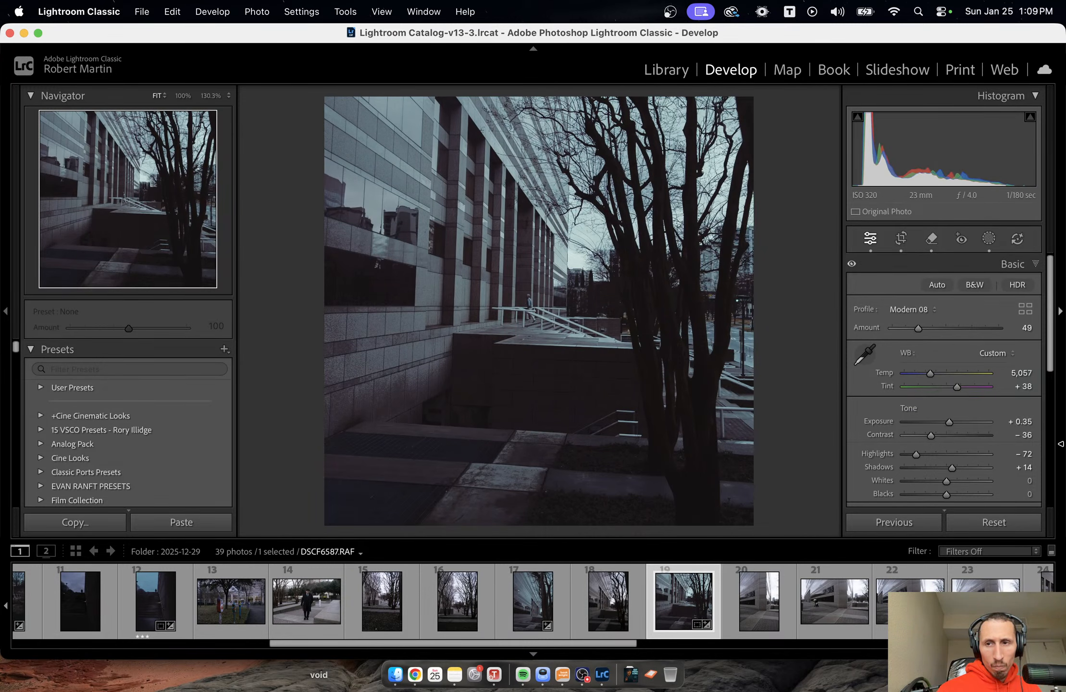
mouse_move(917, 331)
left_mouse_down()
mouse_move(895, 331)
mouse_move(908, 329)
left_mouse_up()
scroll(1041, 427, "down", 2)
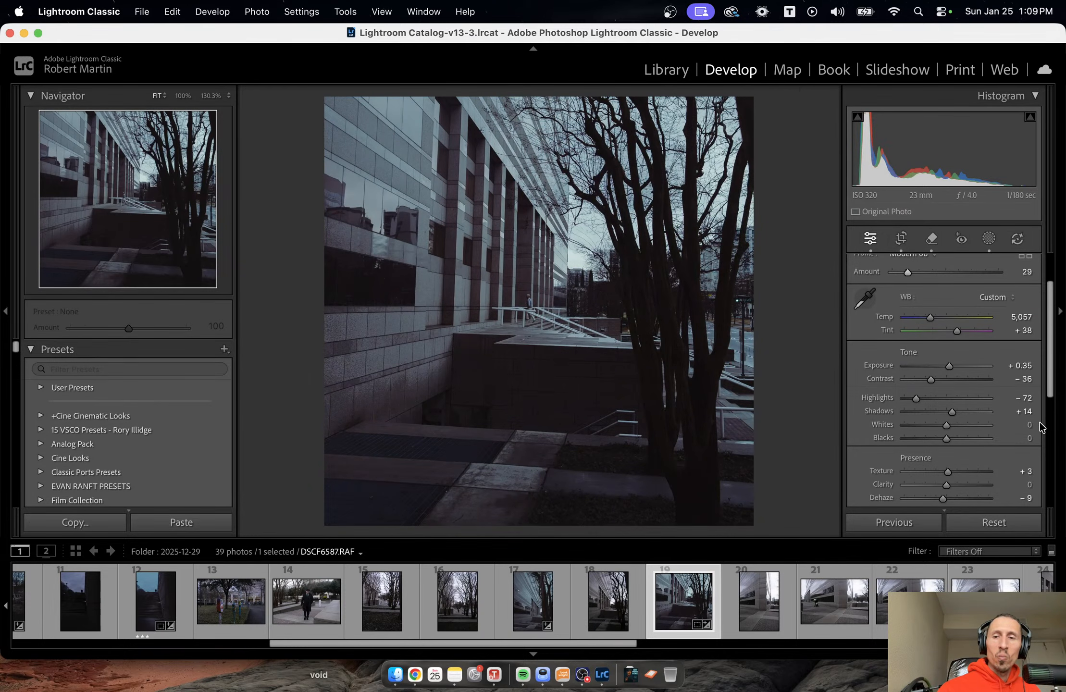
Compare the photo with its unedited version, remove the luminance range from its mask and set that mask's Exposure to -0.27.
left_click(989, 238)
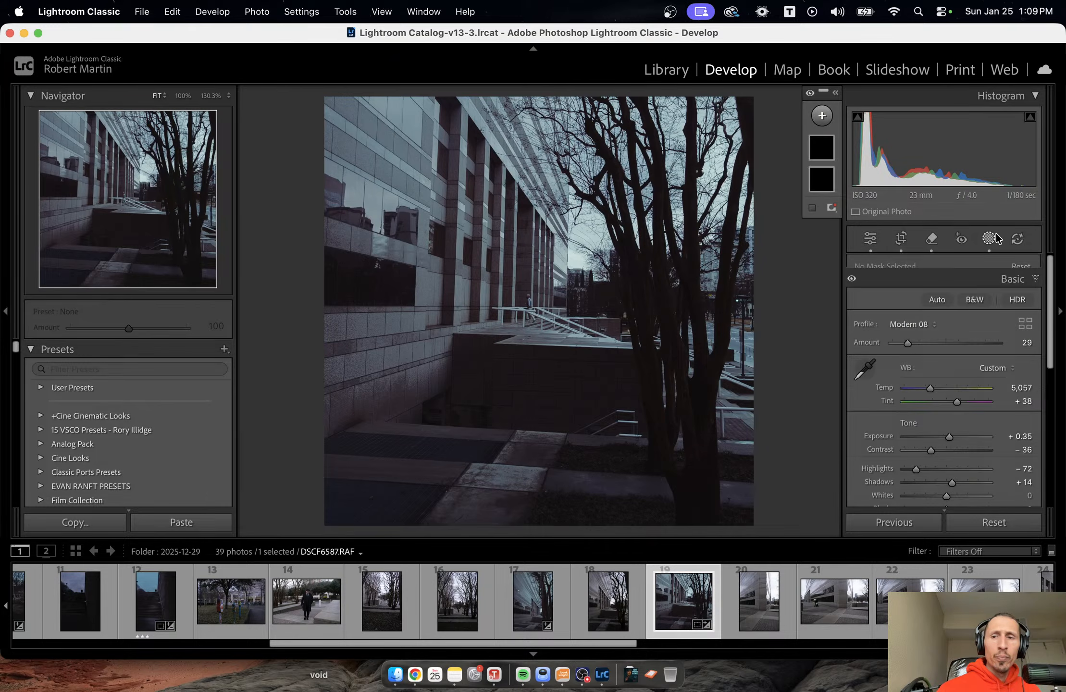
left_click(810, 149)
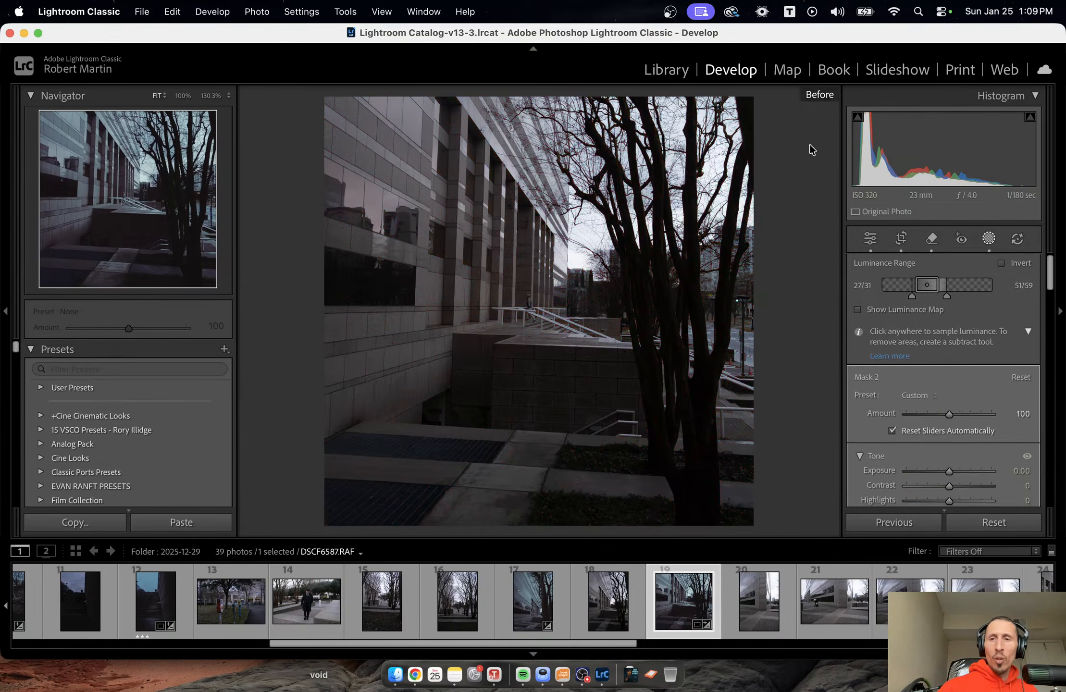
key("backslash")
key("backslash")
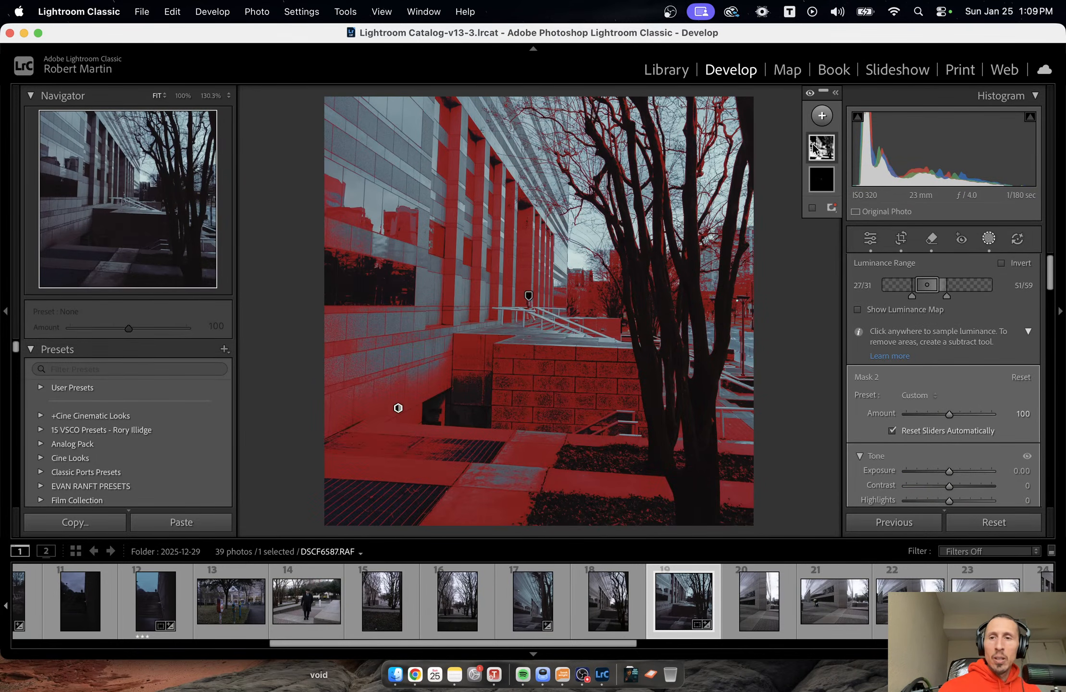
left_click(812, 149)
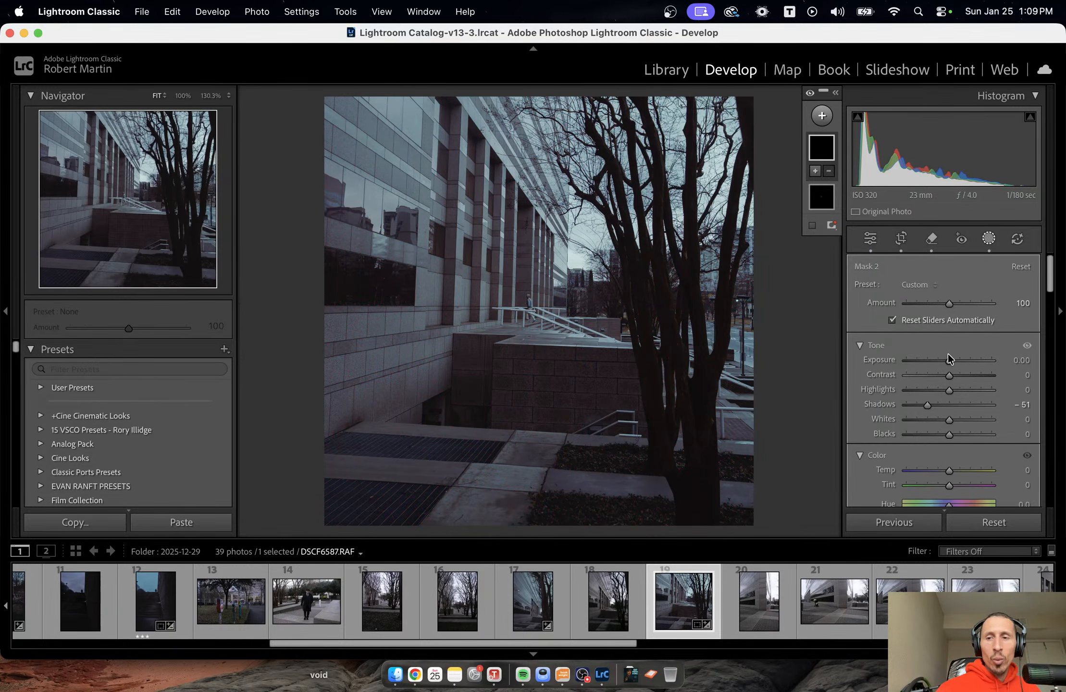
left_click_drag(948, 360, 945, 358)
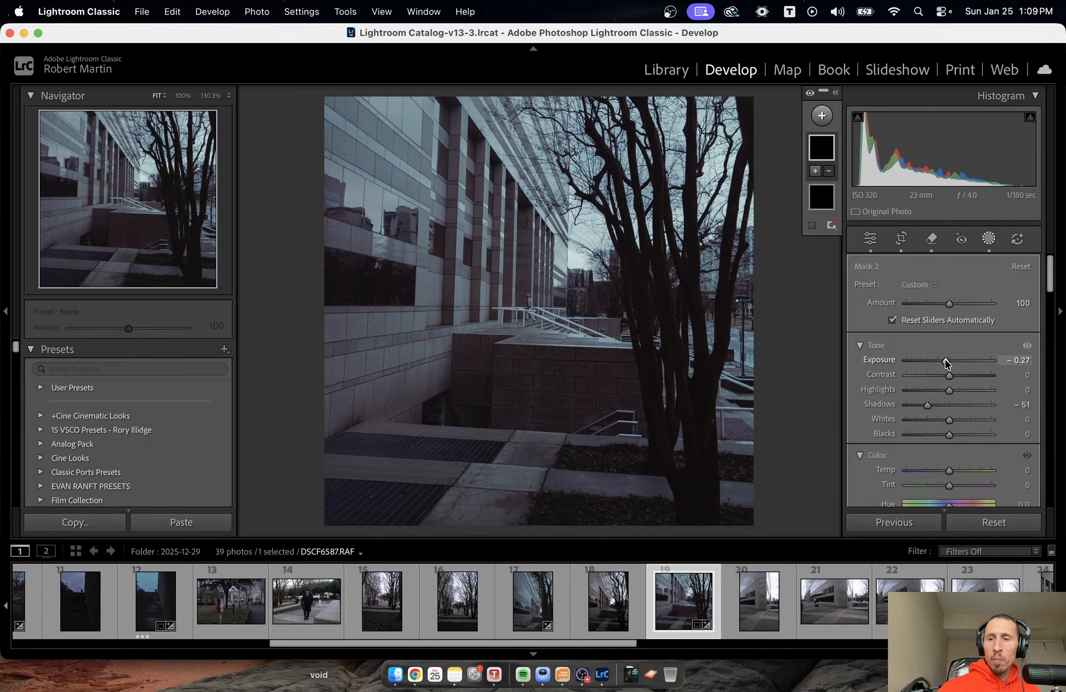
Close masking and set the whole photo's Exposure to +0.10.
key("shift+w")
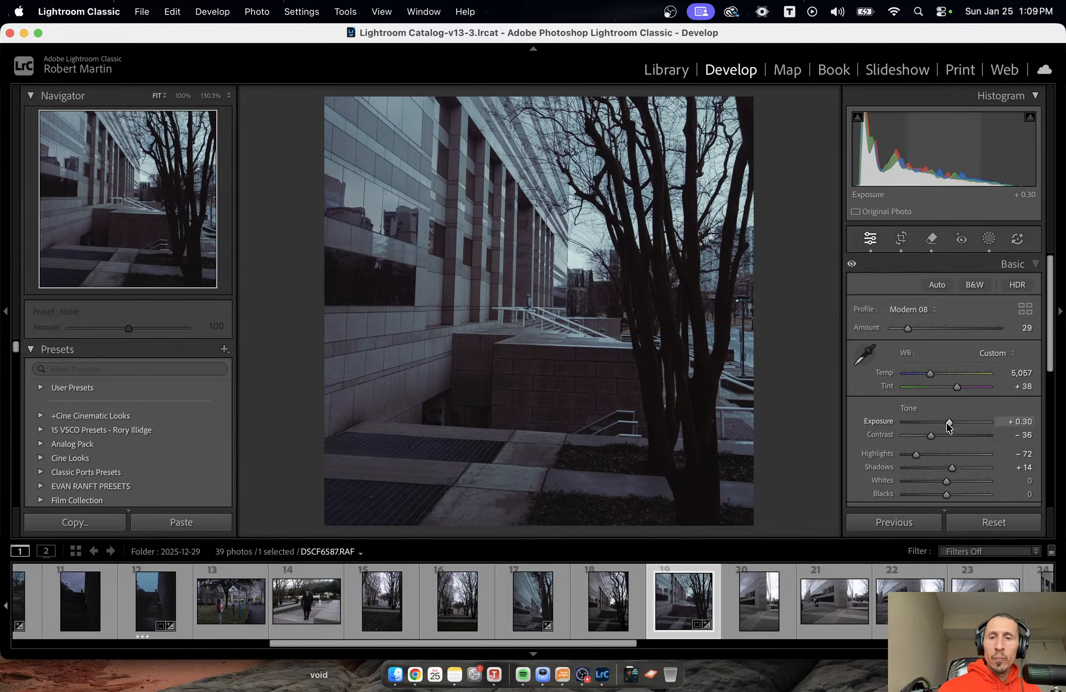
left_click_drag(947, 423, 946, 423)
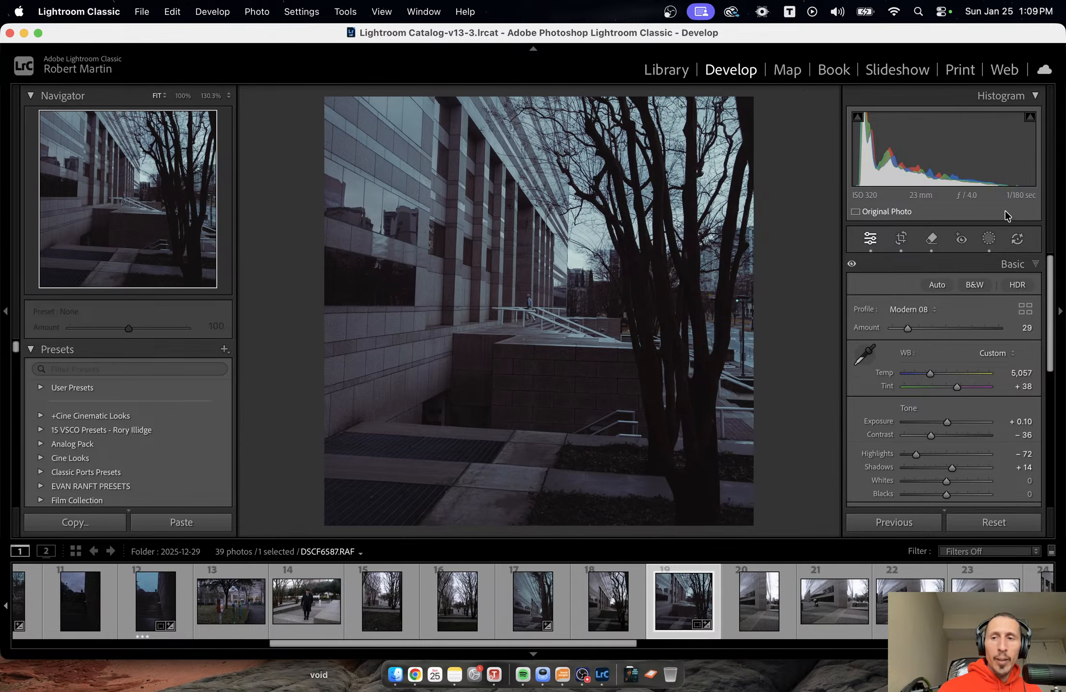
Add a brush mask with Auto Mask and paint the dark facade columns, reducing the brush size from 3.0 to 1.0 for the narrower ones.
left_click(988, 239)
left_click(822, 115)
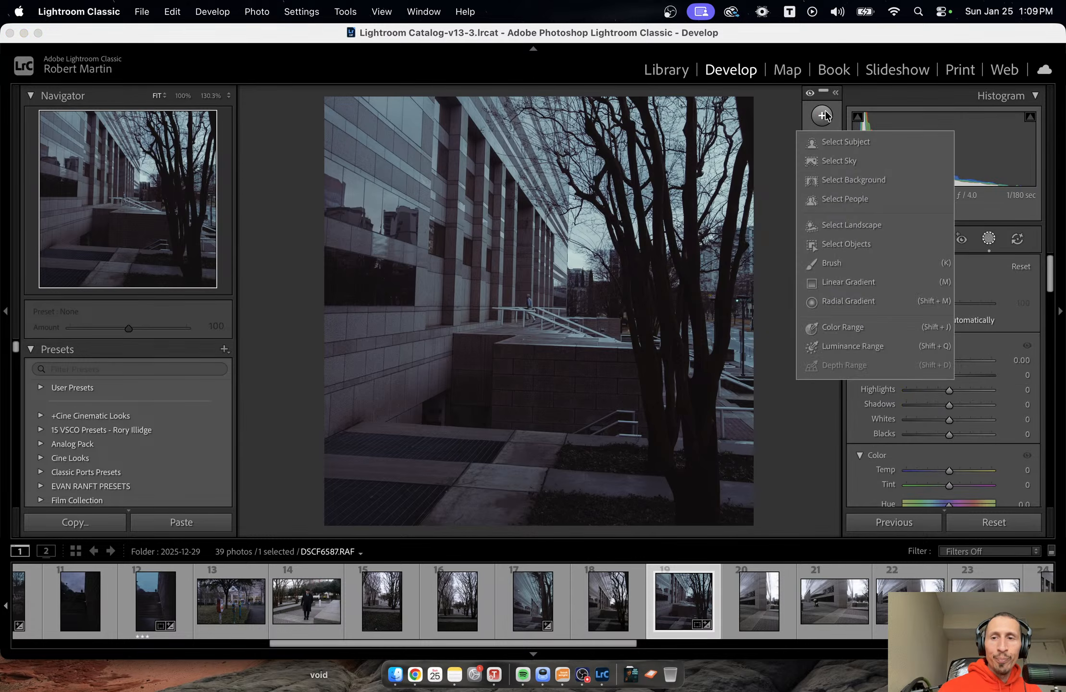
left_click(825, 263)
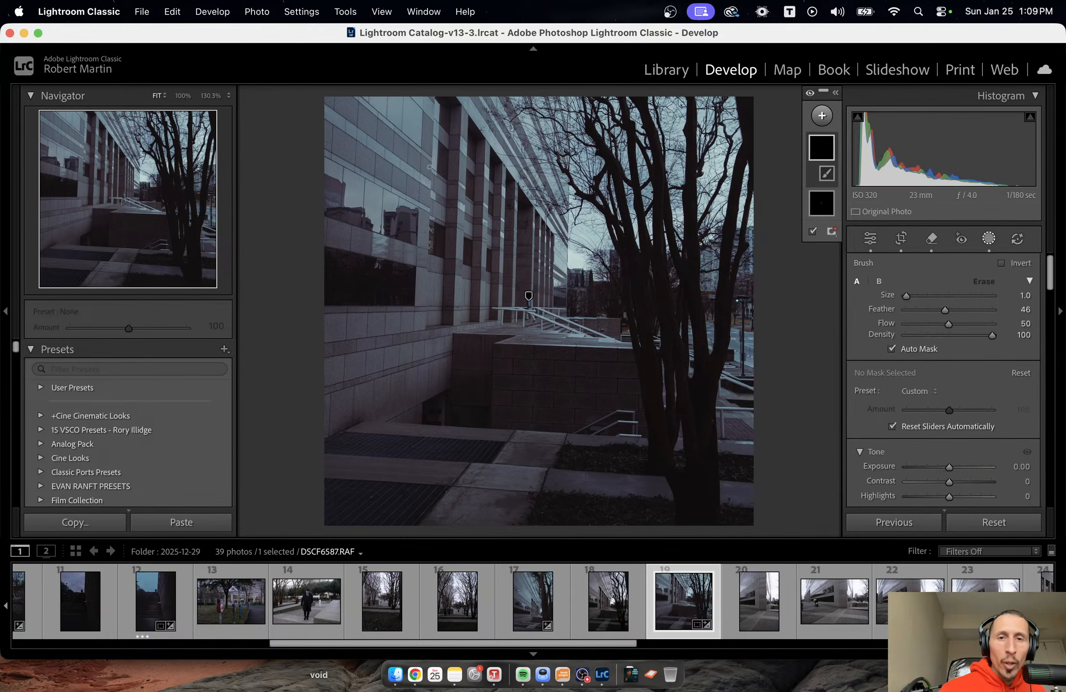
scroll(441, 118, "up", 2)
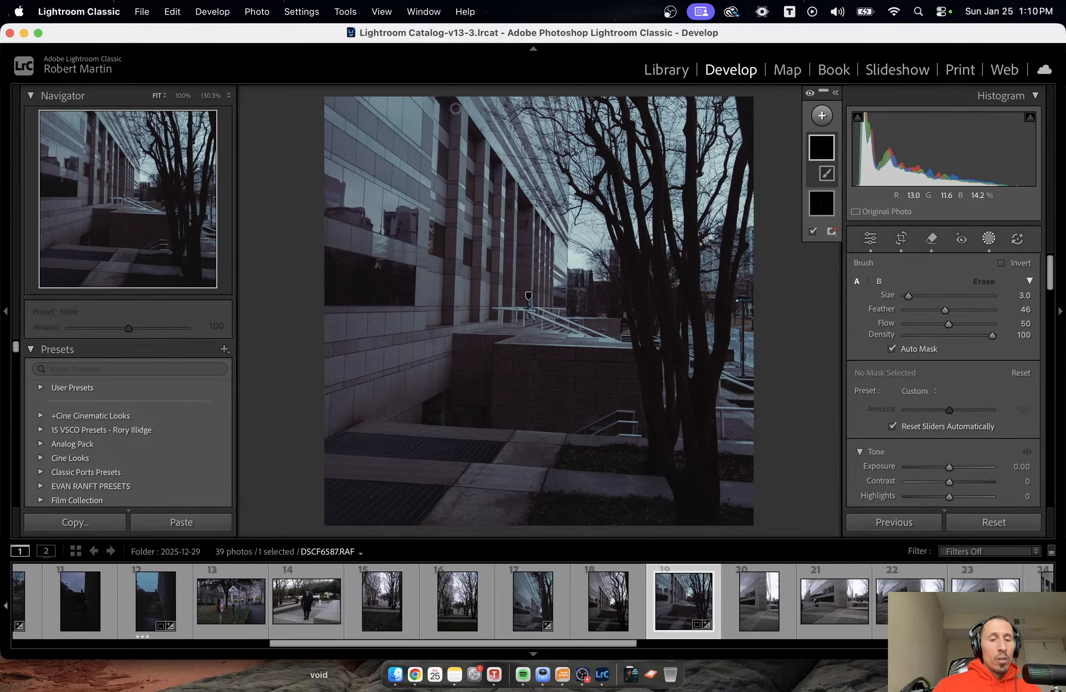
left_click_drag(455, 108, 452, 320)
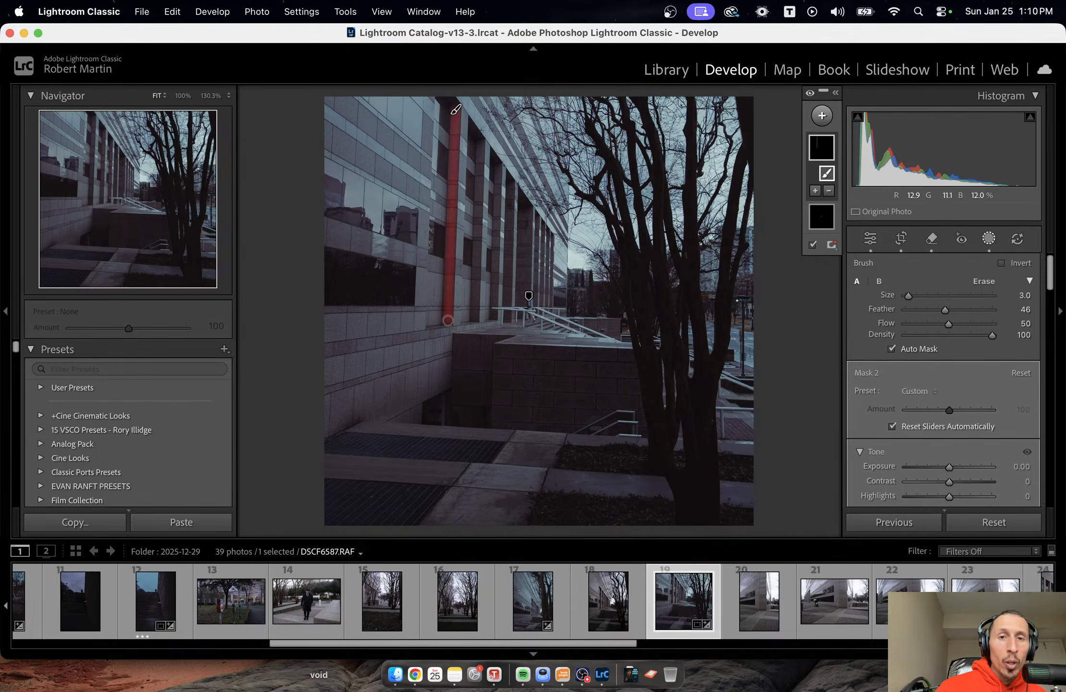
left_click(481, 142)
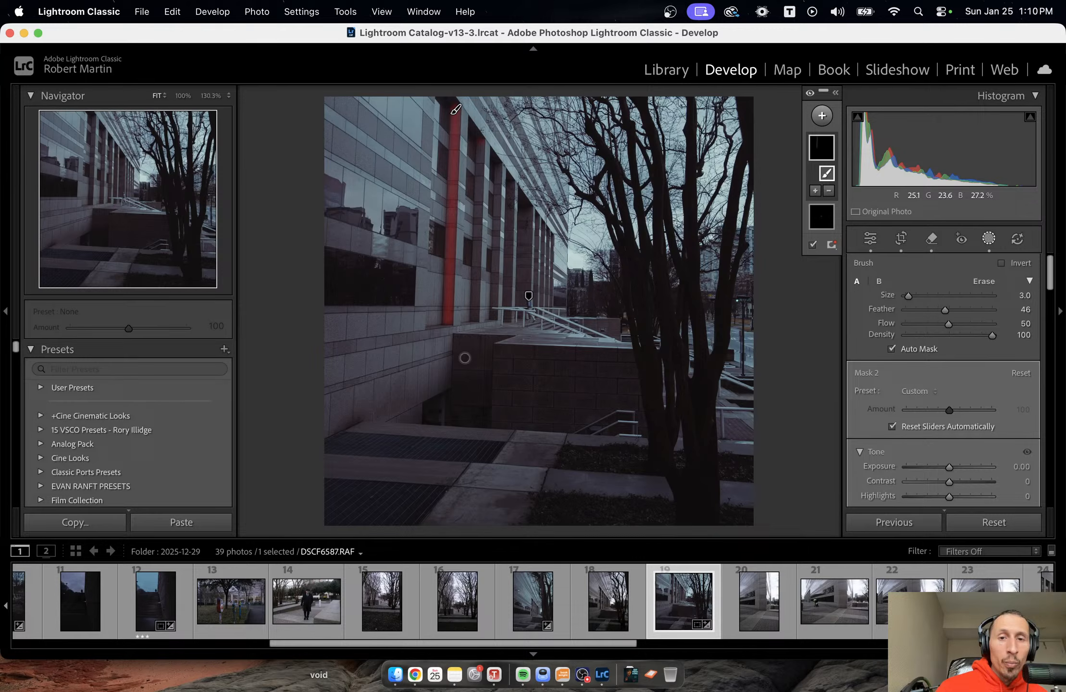
left_click(475, 317, "shift")
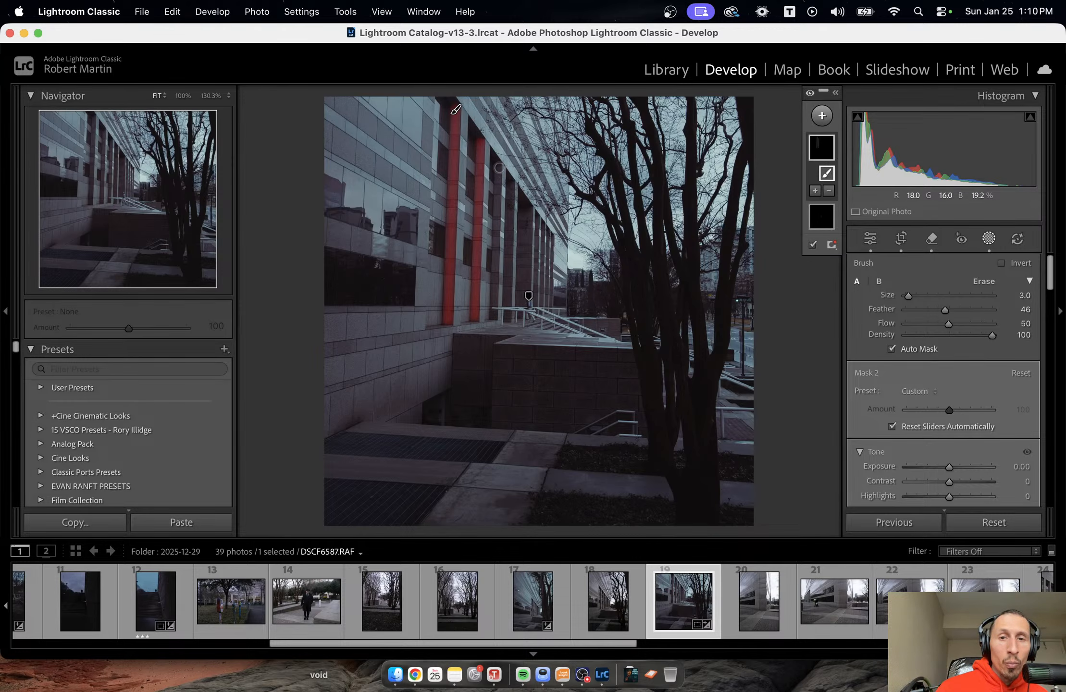
left_click(494, 316, "shift")
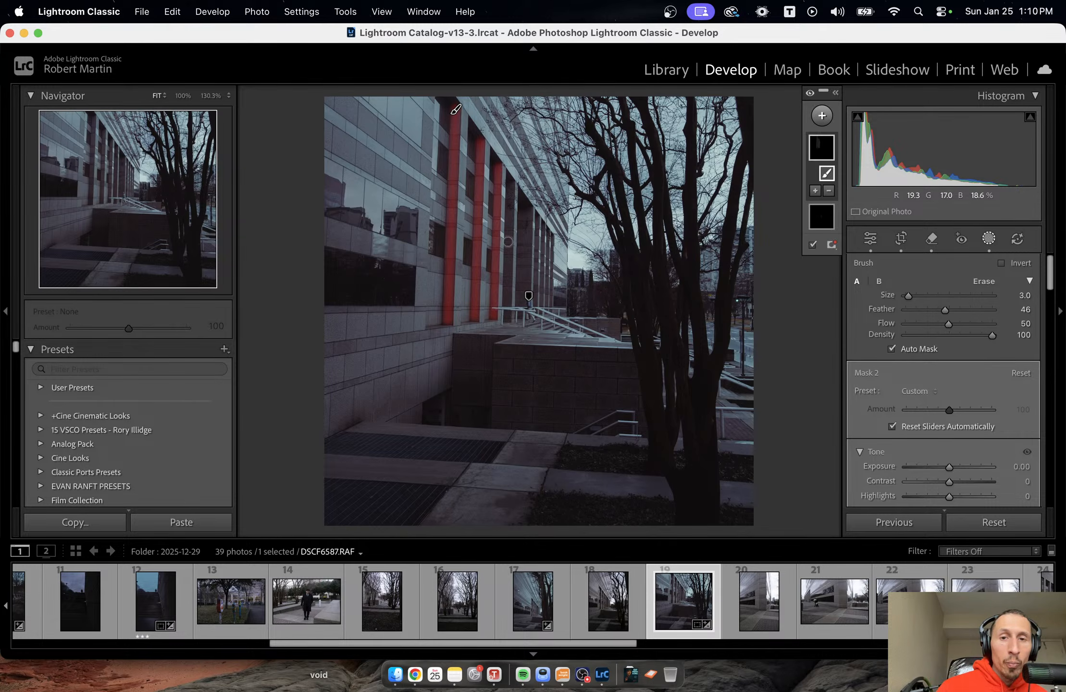
left_click(507, 321, "shift")
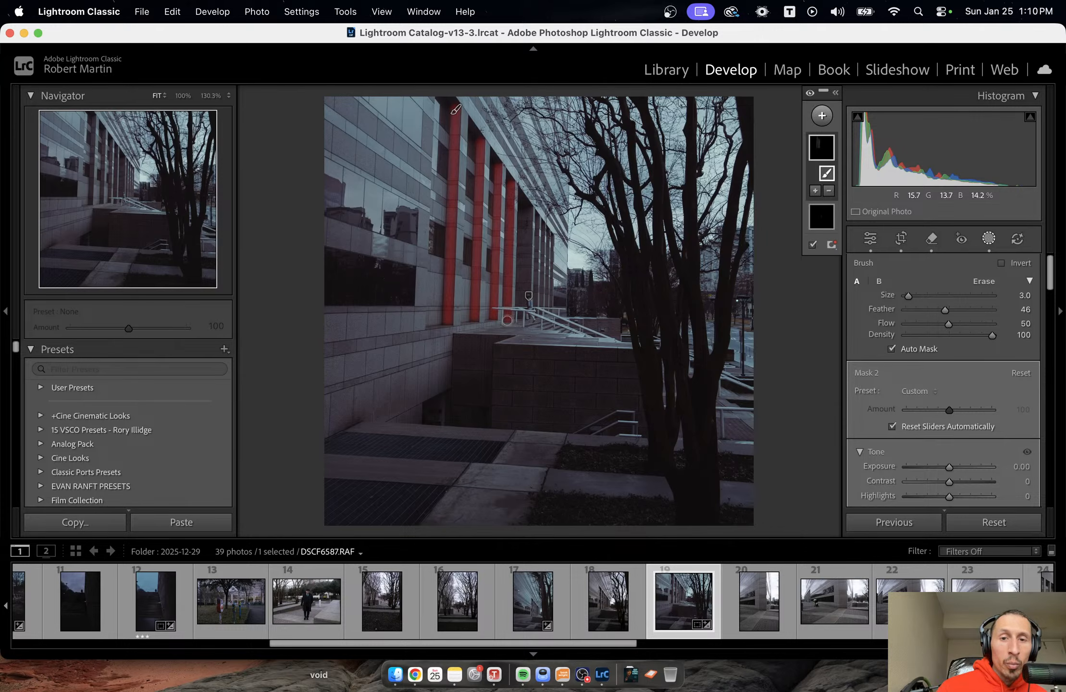
left_click(521, 208)
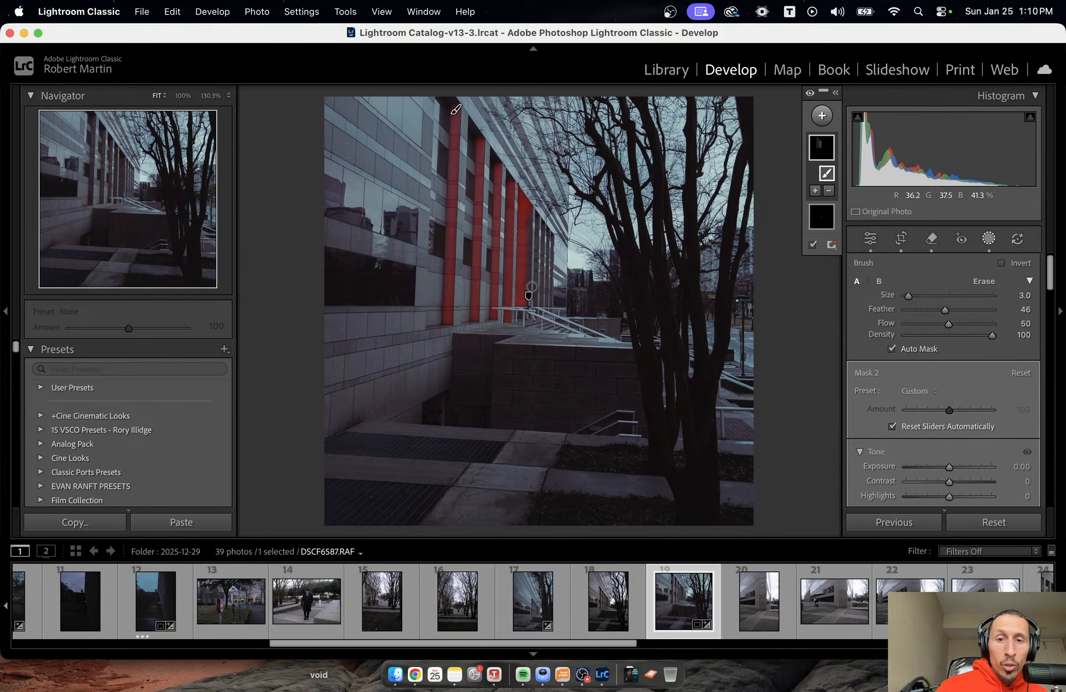
left_click_drag(528, 282, 537, 215)
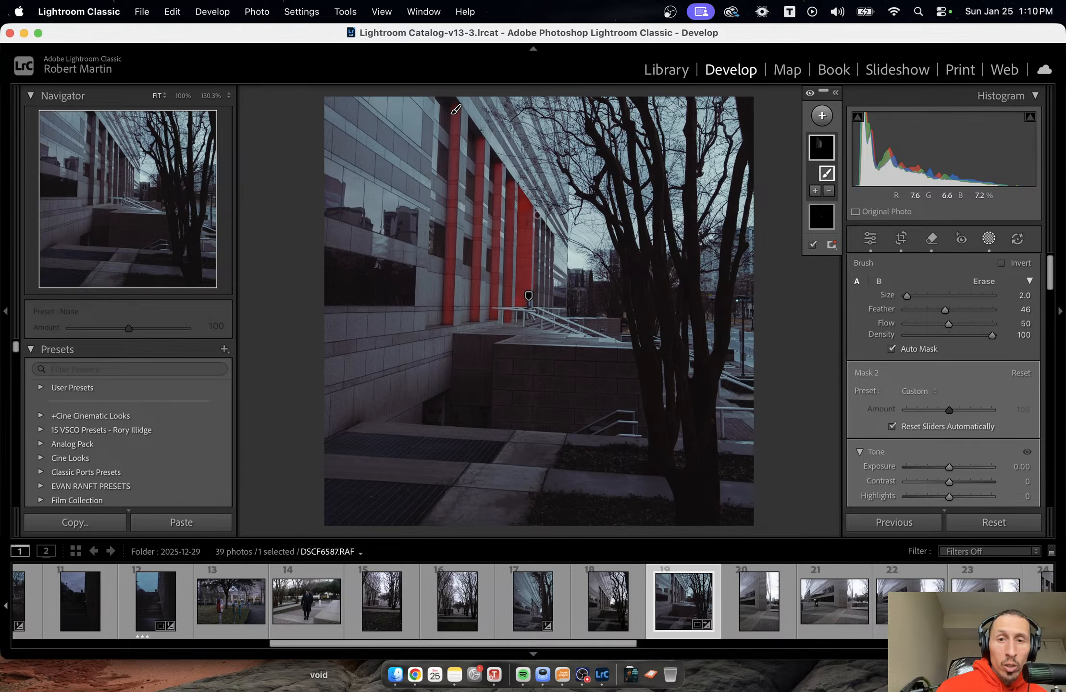
left_click(535, 304)
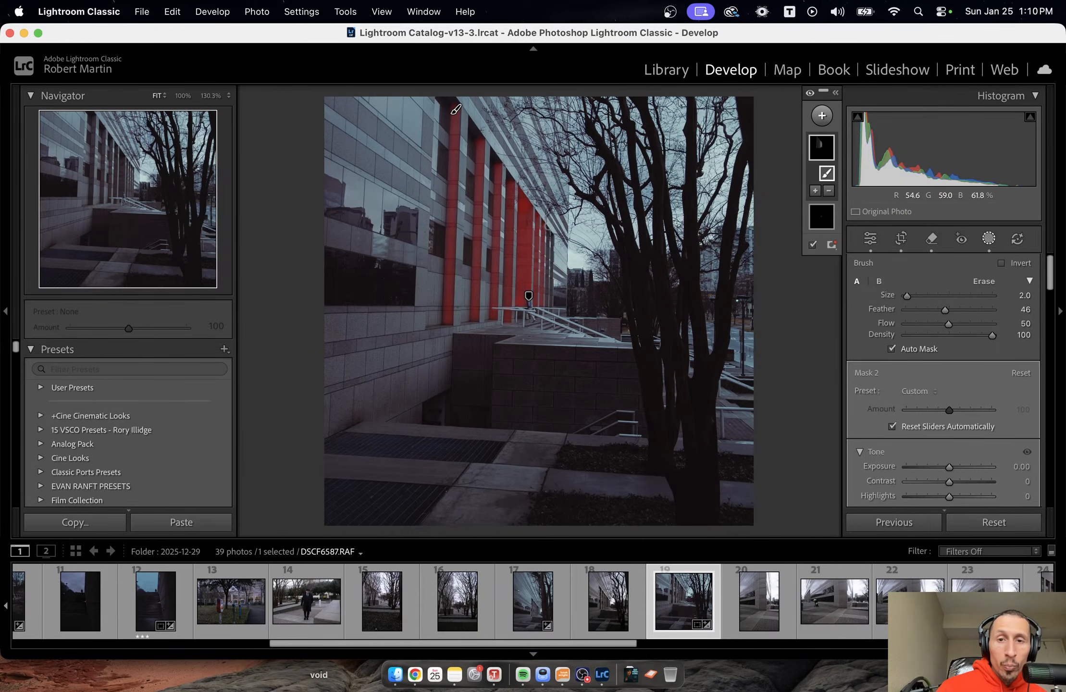
left_click_drag(548, 227, 549, 291)
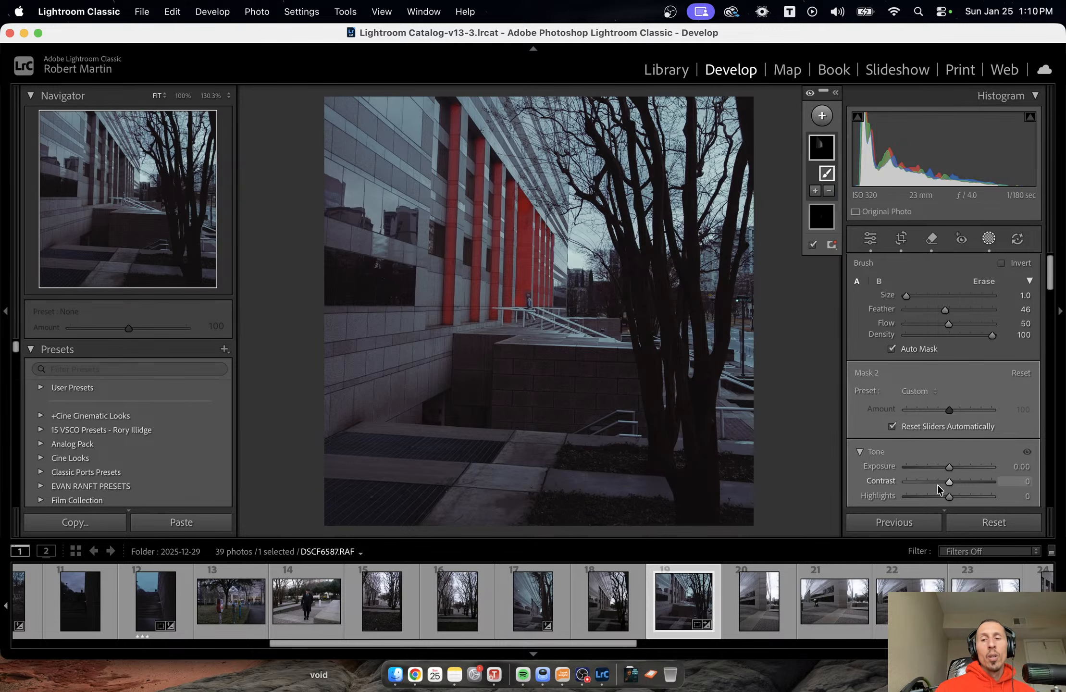
Set the column brush mask's Shadows to -60, lower its Exposure and deselect the mask.
scroll(940, 438, "down", 3)
left_click_drag(945, 428, 918, 433)
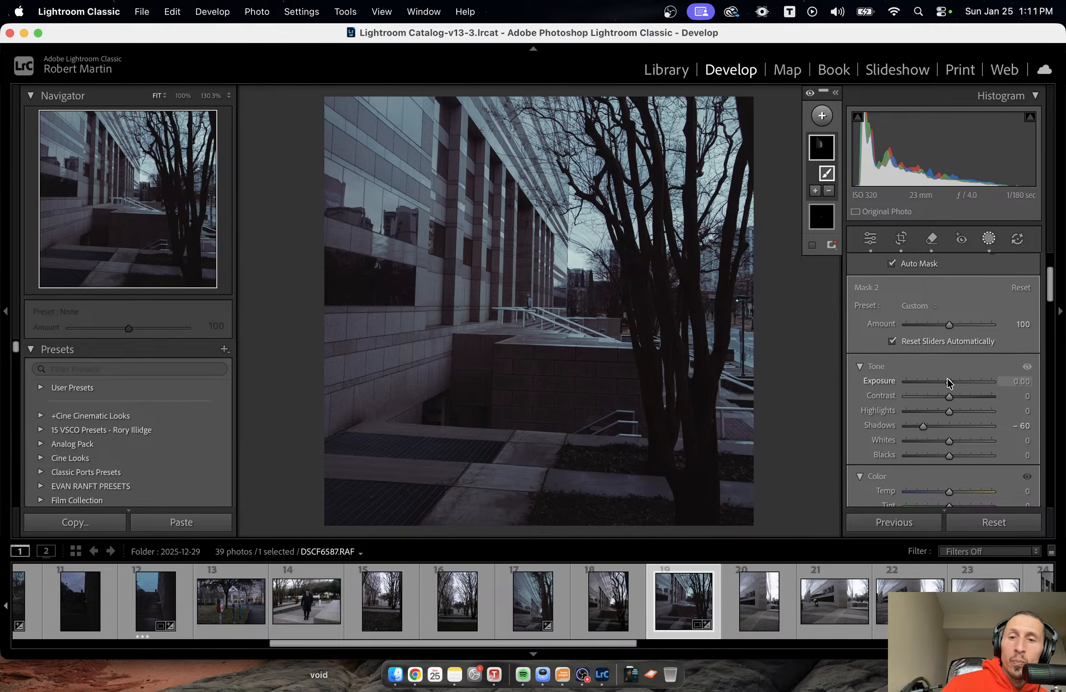
left_click_drag(949, 383, 936, 383)
key("Escape")
key("Escape")
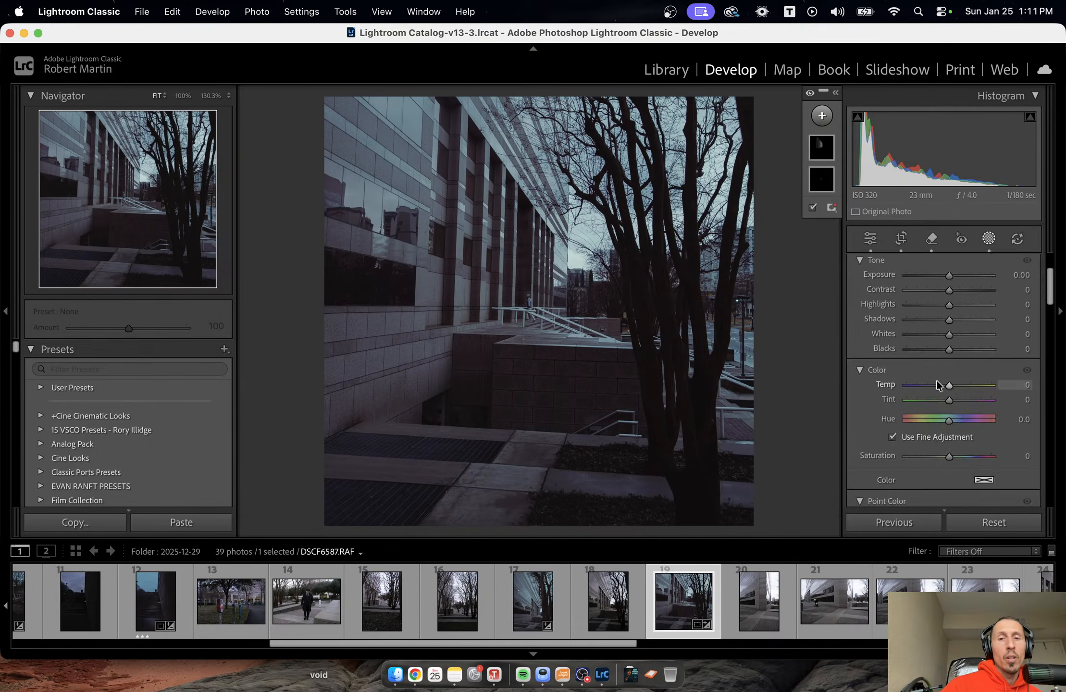
Compare the photo without the facade column mask by lowering its Amount to 0, showing its overlay, and undo the Amount change.
left_click(988, 238)
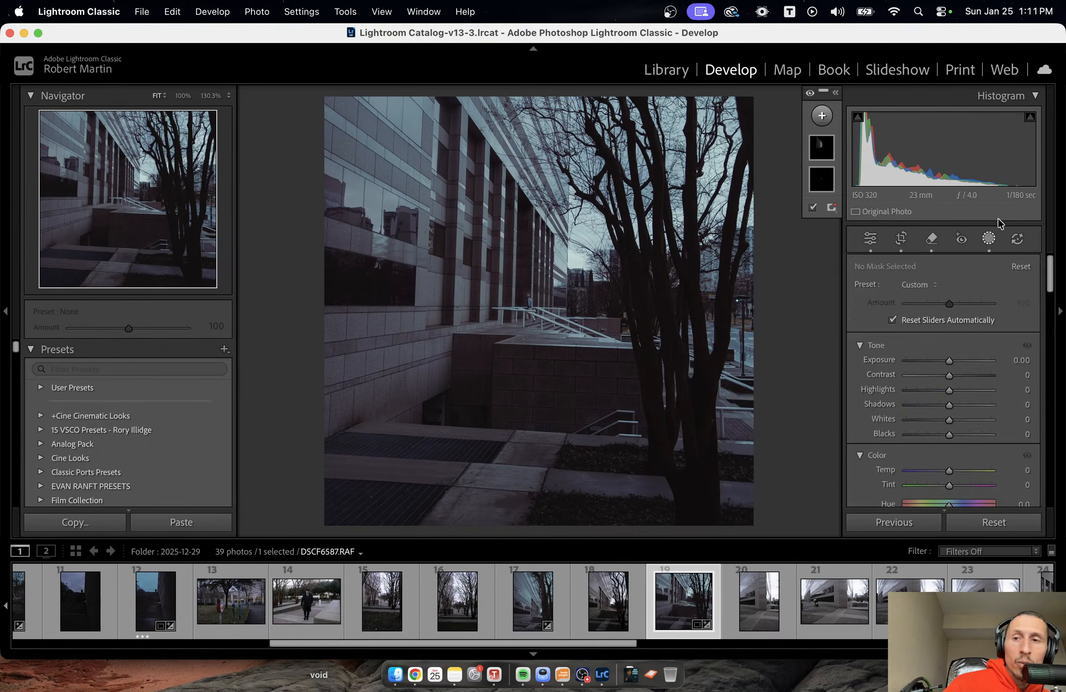
left_click(822, 147)
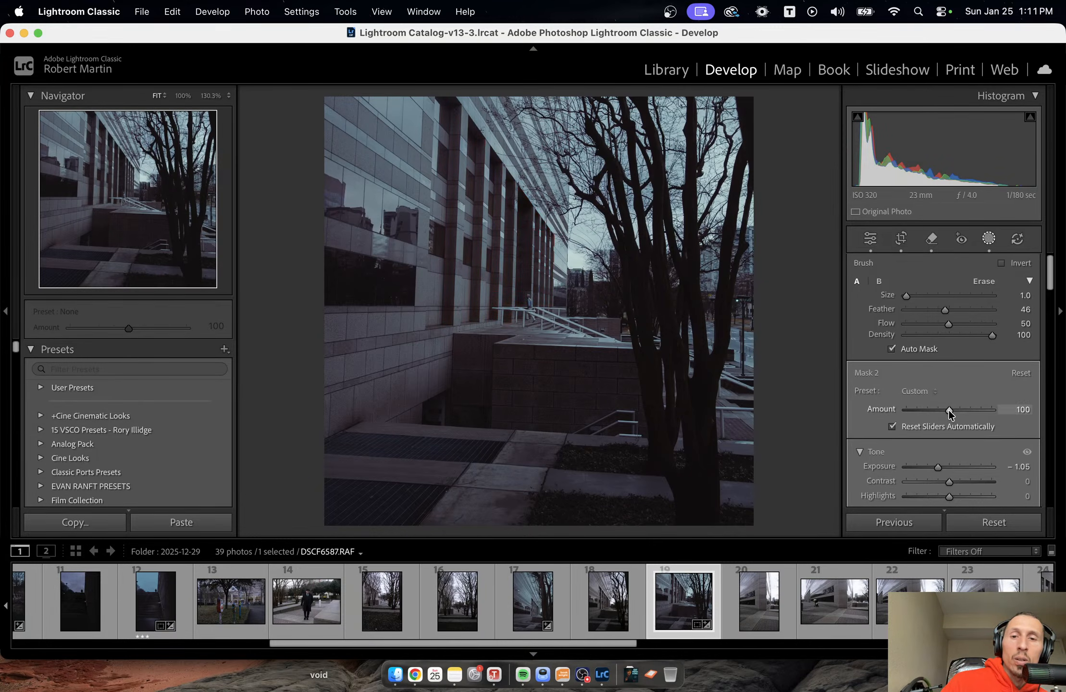
left_click_drag(950, 412, 850, 417)
key("o")
key("super+z")
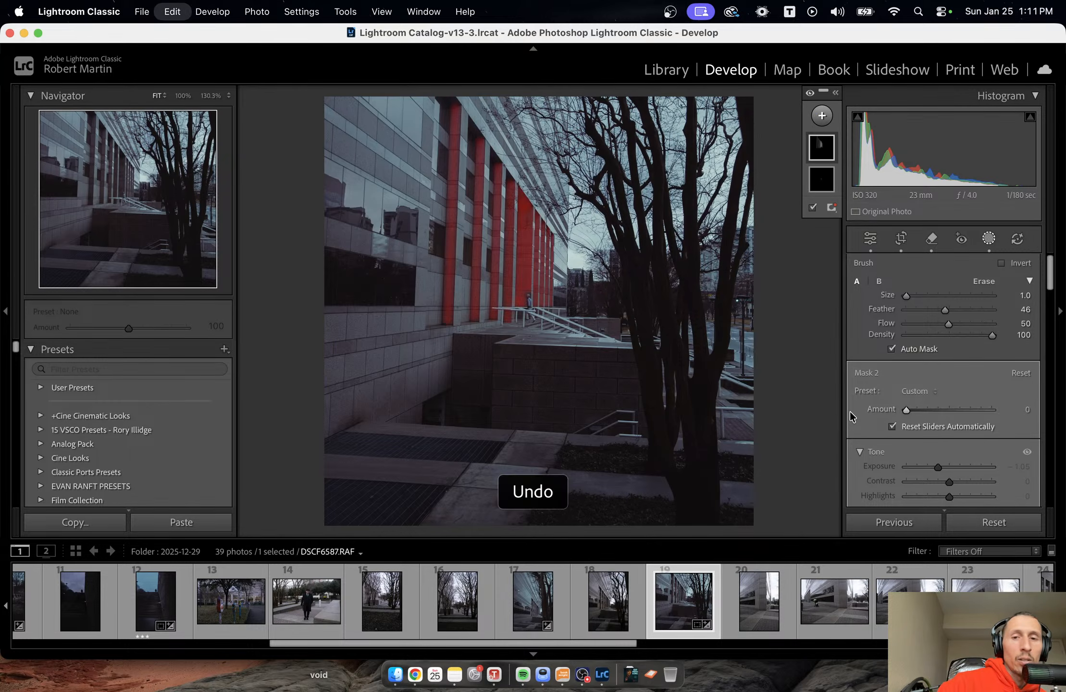
key("super+z")
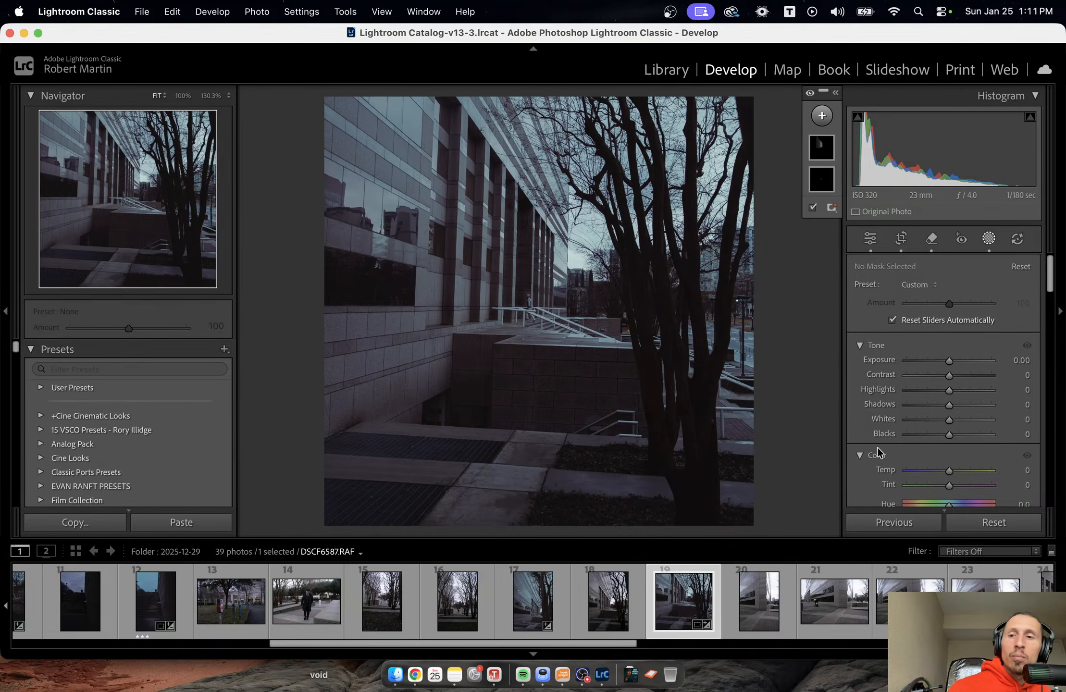
Add a new brush mask with Auto Mask at size 3.0 and outline the narrow side face of the low concrete wall.
left_click(989, 238)
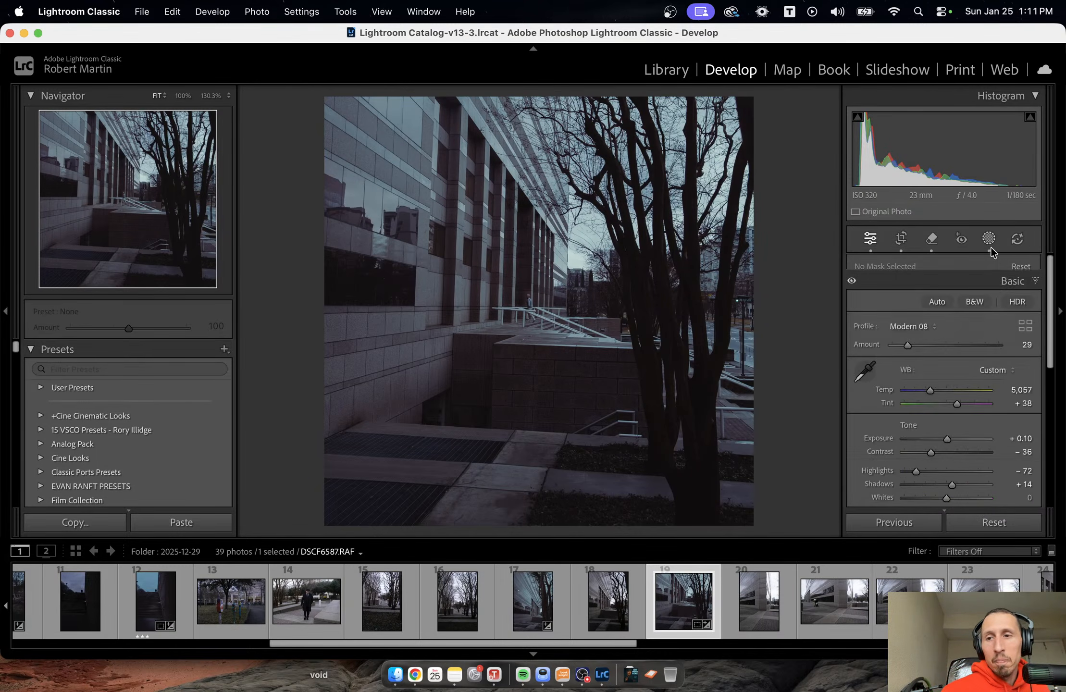
left_click(988, 238)
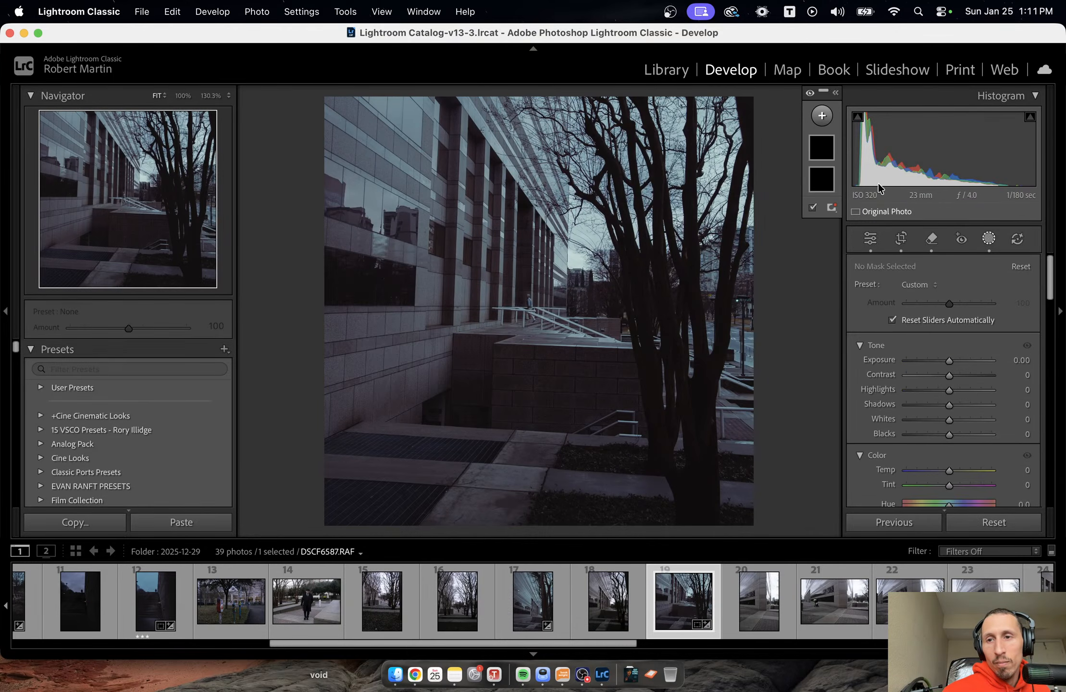
left_click(822, 117)
left_click(837, 260)
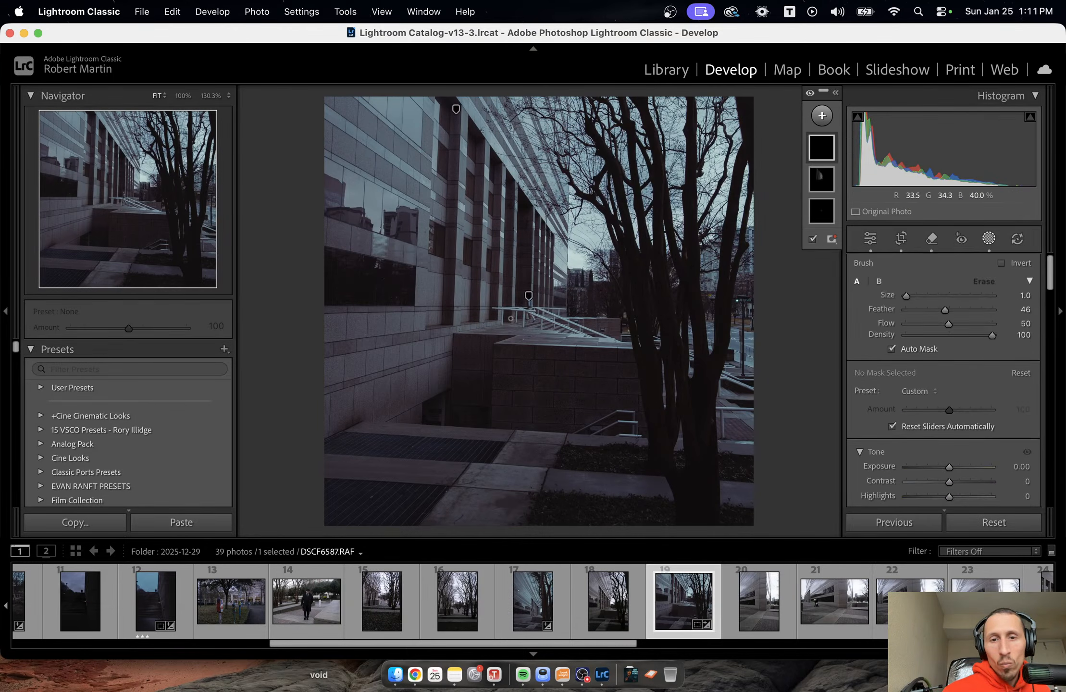
scroll(455, 333, "up", 2)
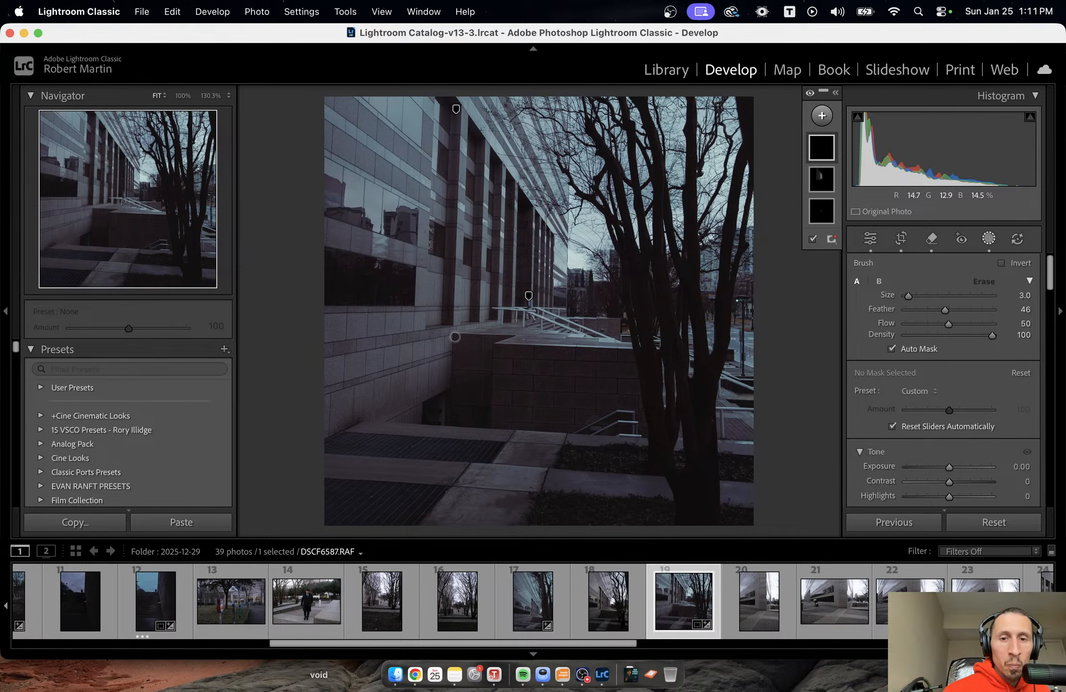
left_click_drag(455, 337, 452, 420)
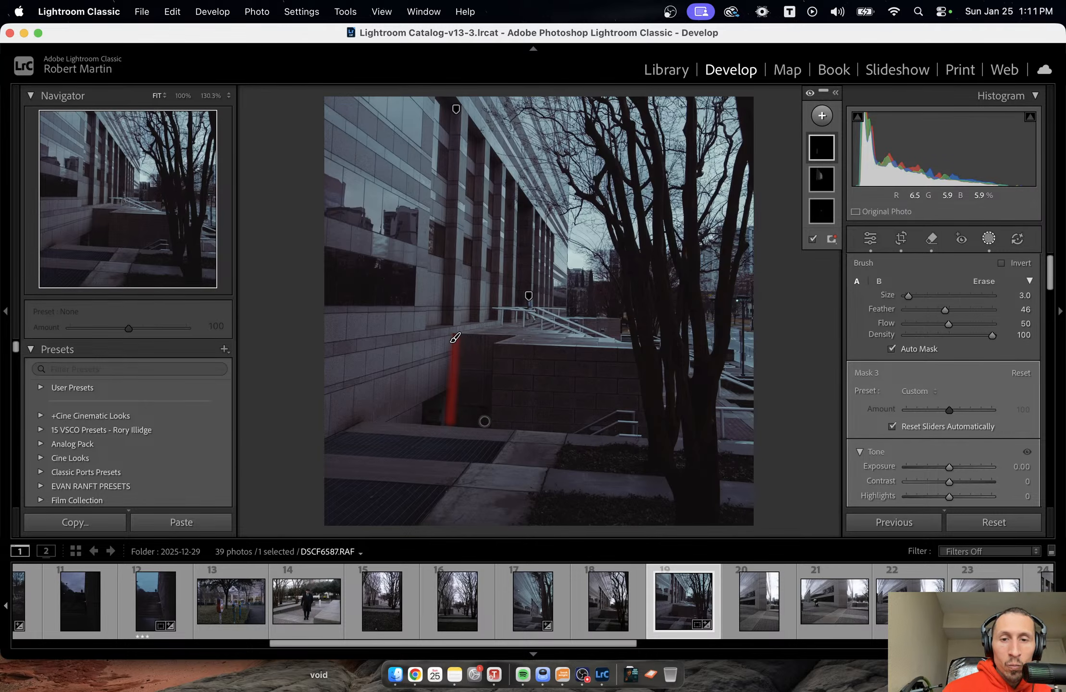
mouse_move(485, 422)
left_mouse_down()
mouse_move(491, 339)
mouse_move(466, 338)
left_mouse_up()
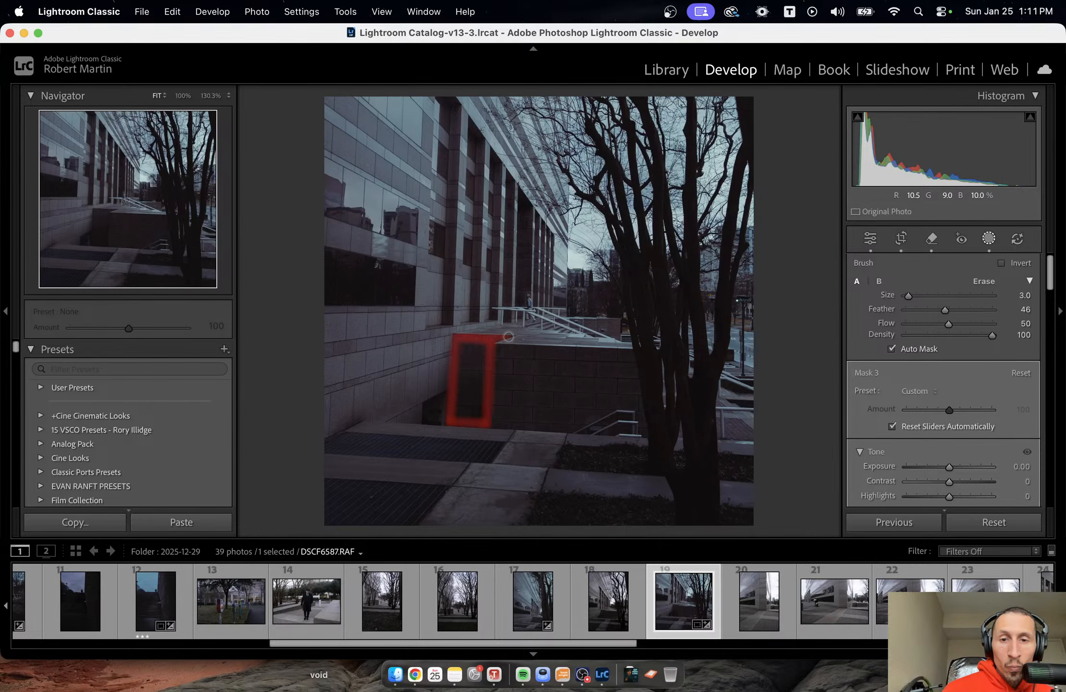
left_click_drag(509, 336, 513, 337)
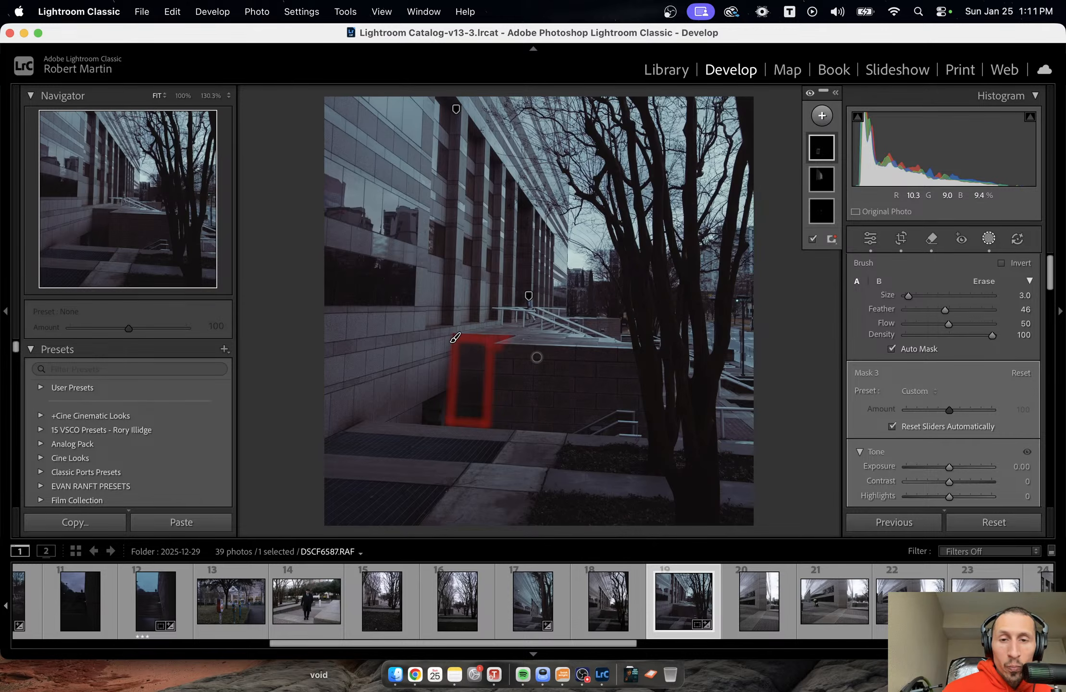
key("super+z")
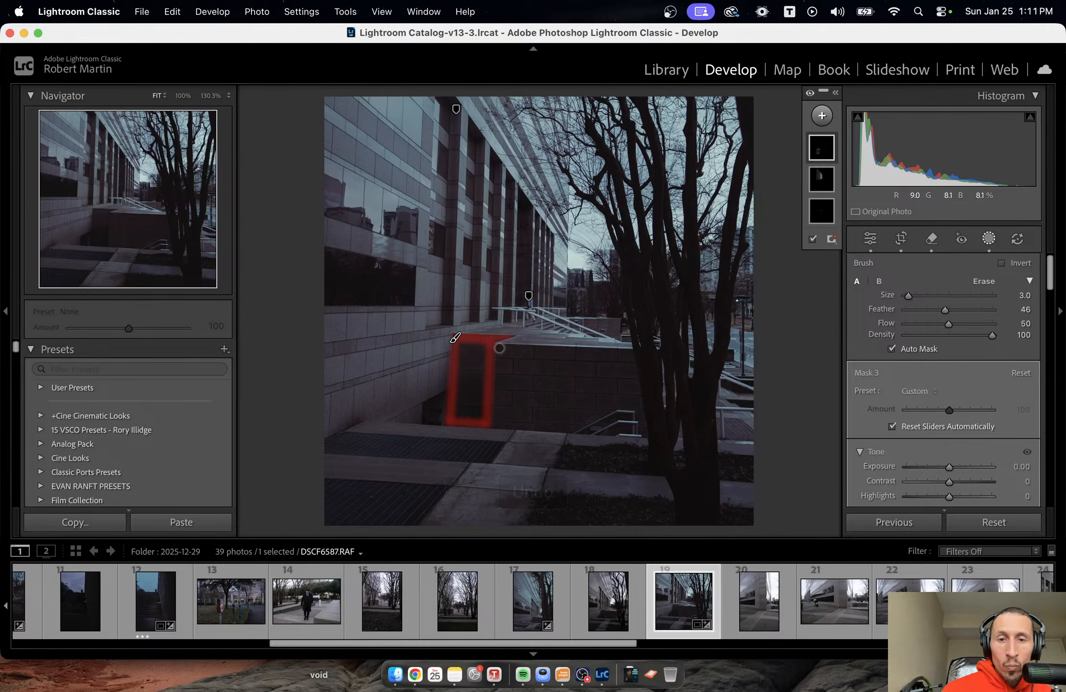
Extend the brush outline around the wide front face of the low wall, following its upper edge, the tree trunk, the handrail and the base.
left_click(630, 355, "shift")
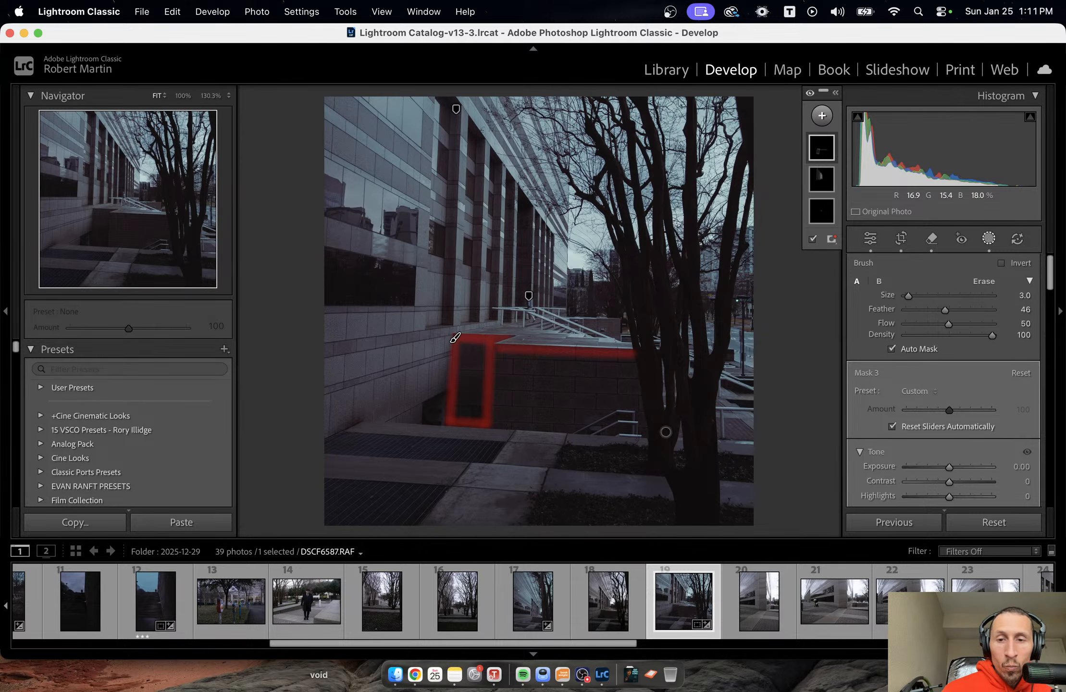
left_click(644, 432, "shift")
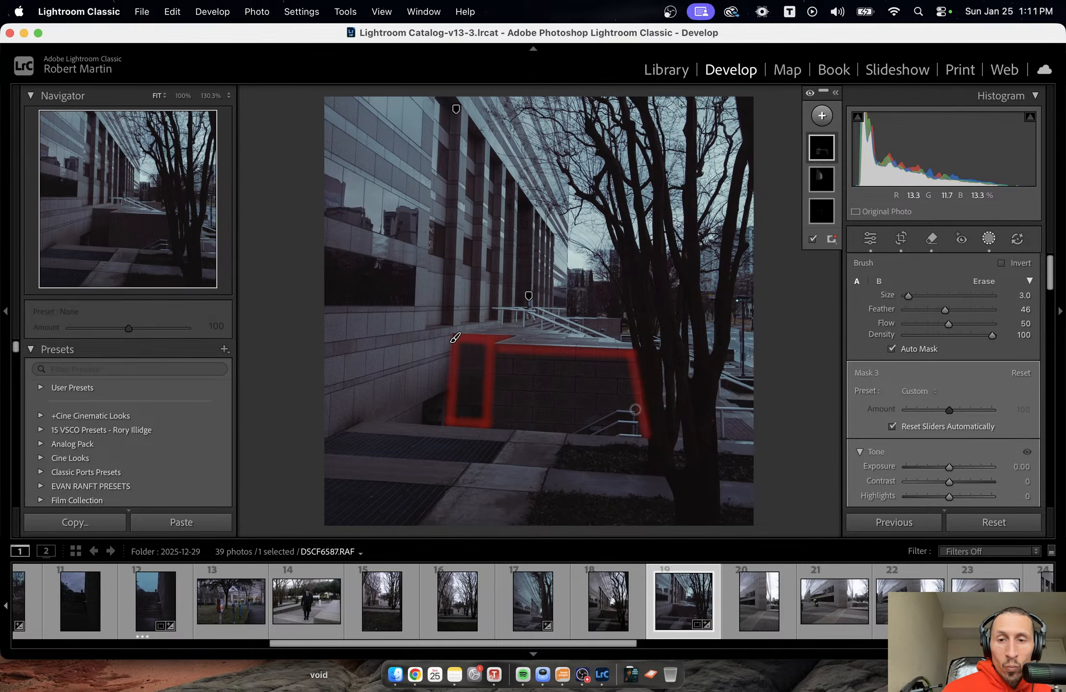
left_click_drag(633, 408, 568, 431)
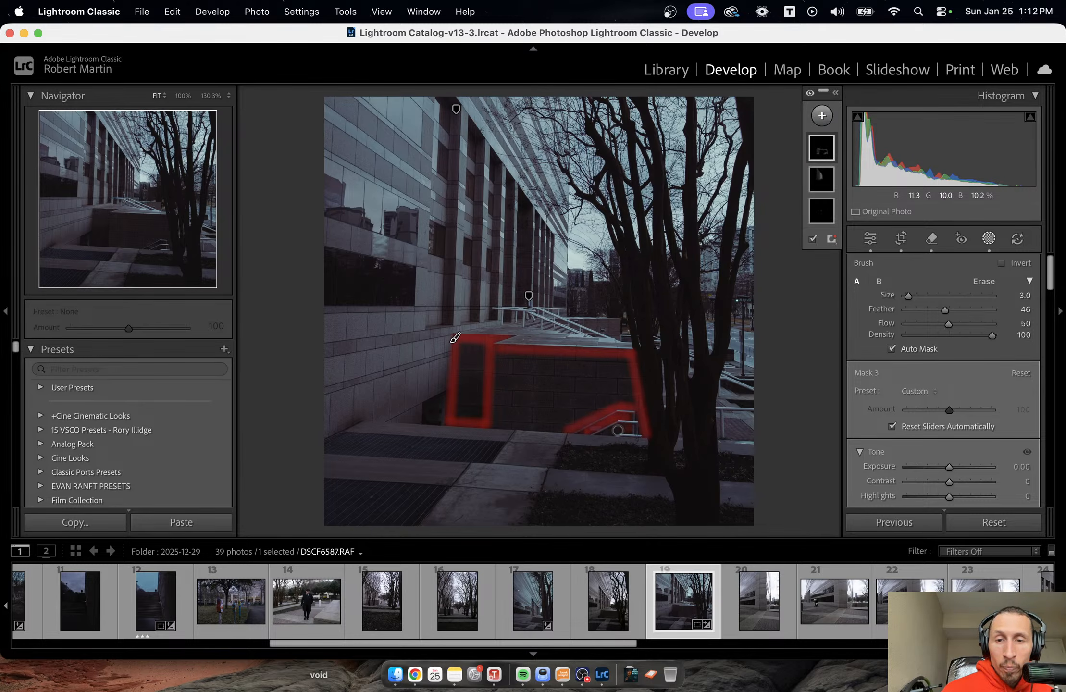
left_click(562, 428, "shift")
left_click(487, 426, "shift")
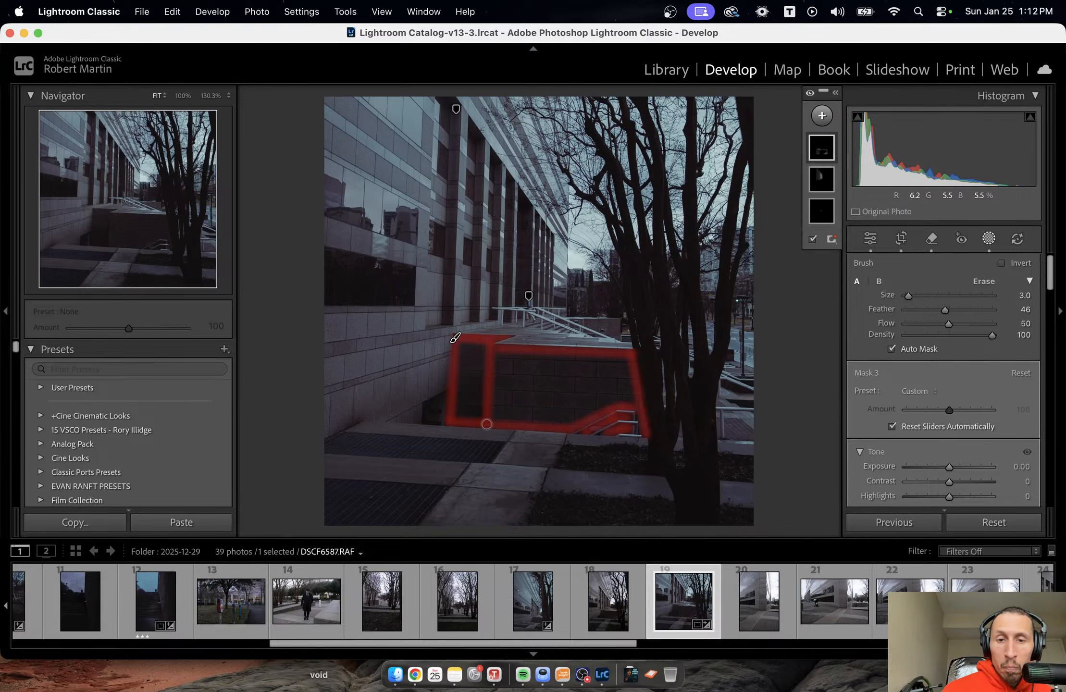
Enlarge the brush and fill the outlined low wall completely with the mask.
key("]")
key("]")
key("]")
key("]")
key("]")
mouse_move(500, 395)
left_mouse_down()
mouse_move(538, 372)
mouse_move(480, 358)
mouse_move(517, 358)
mouse_move(489, 378)
mouse_move(485, 394)
mouse_move(500, 377)
mouse_move(490, 415)
mouse_move(622, 398)
mouse_move(609, 366)
mouse_move(539, 369)
mouse_move(604, 363)
mouse_move(632, 393)
mouse_move(519, 392)
mouse_move(620, 384)
mouse_move(543, 392)
mouse_move(587, 387)
mouse_move(551, 411)
mouse_move(609, 396)
mouse_move(566, 414)
mouse_move(473, 402)
mouse_move(459, 413)
mouse_move(476, 412)
mouse_move(457, 401)
mouse_move(468, 348)
mouse_move(483, 349)
mouse_move(465, 353)
mouse_move(473, 399)
mouse_move(482, 351)
mouse_move(479, 375)
mouse_move(464, 346)
mouse_move(489, 399)
mouse_move(547, 389)
mouse_move(471, 379)
mouse_move(460, 412)
mouse_move(520, 412)
left_mouse_up()
Set the low wall mask's Shadows to -45, lower its Exposure slightly and close masking.
scroll(979, 454, "down", 4)
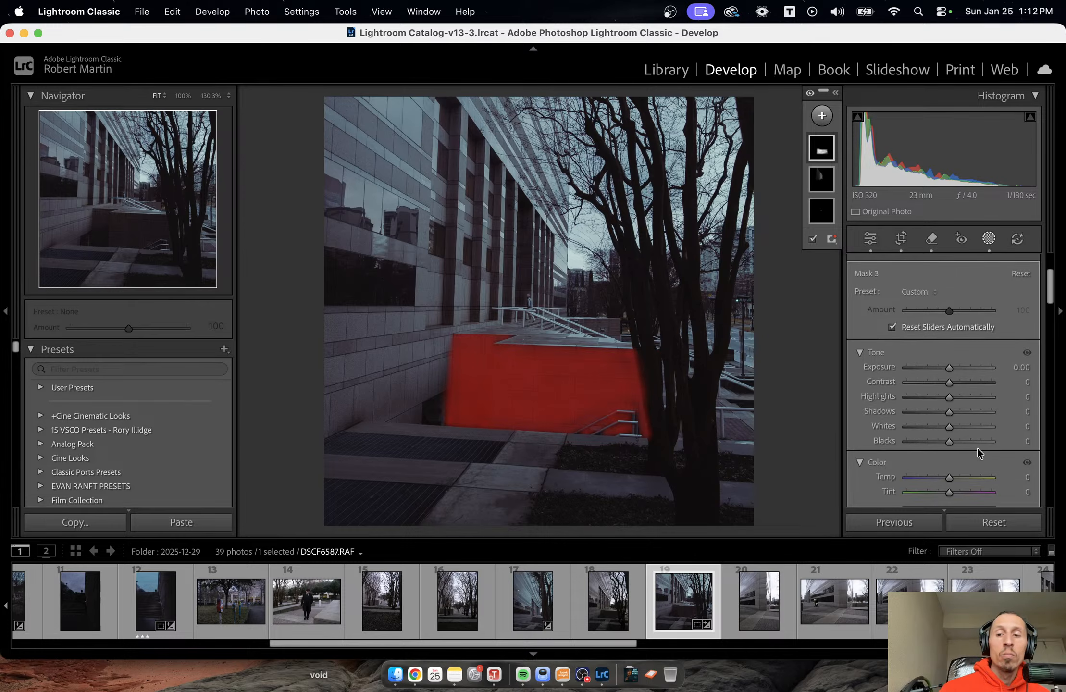
left_click_drag(950, 412, 930, 412)
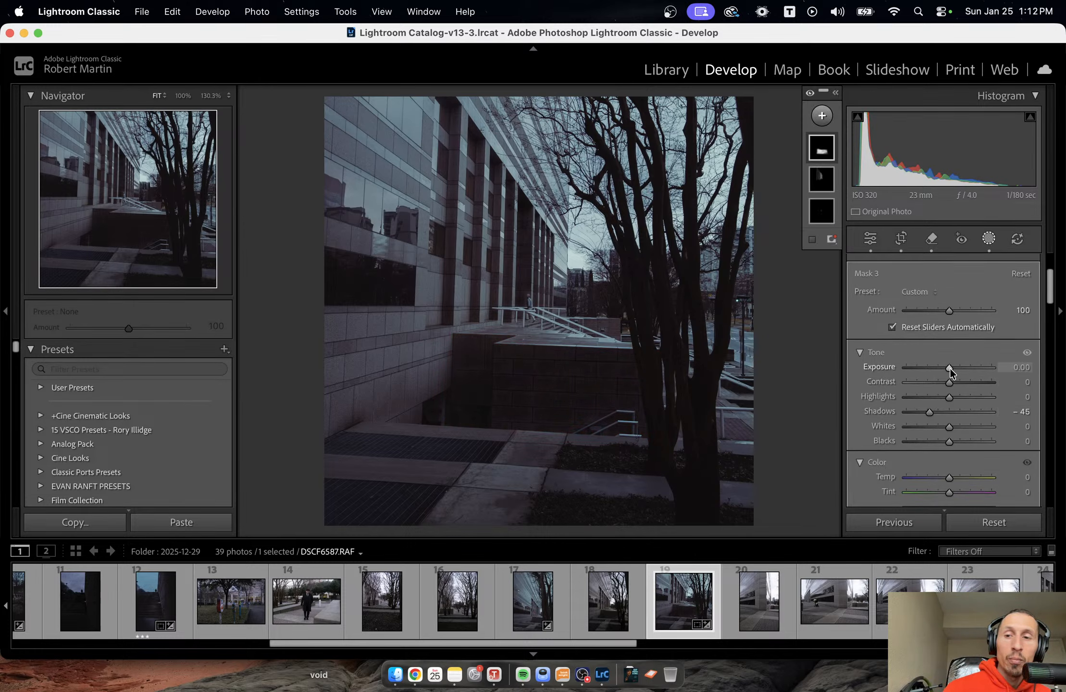
left_click_drag(949, 367, 947, 368)
scroll(947, 368, "down", 4)
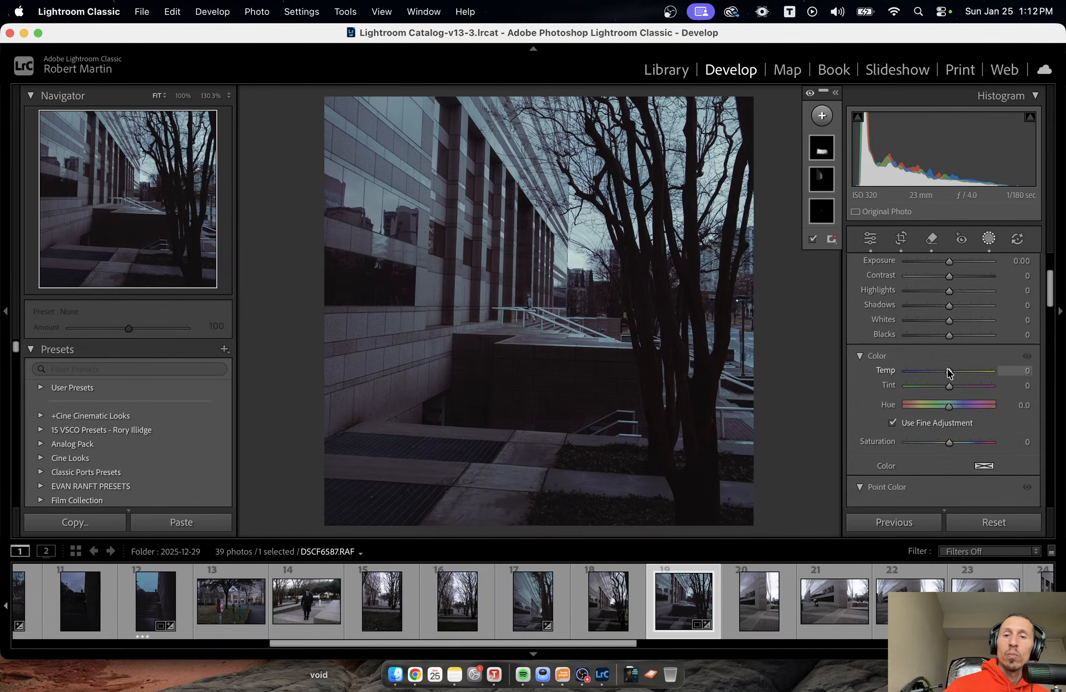
key("Escape")
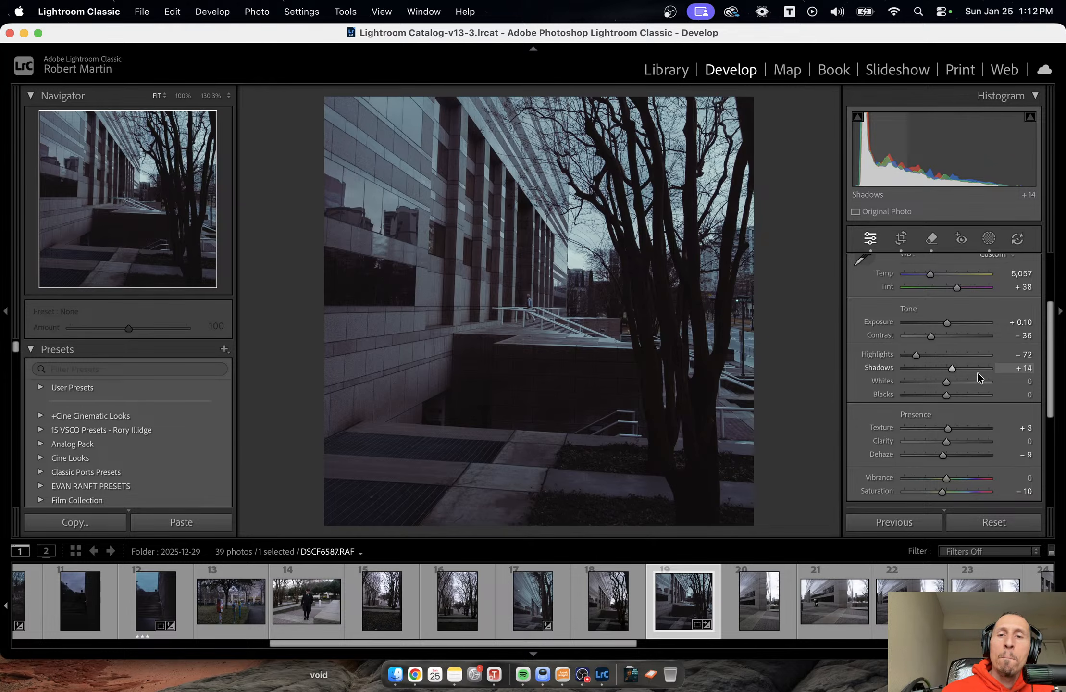
Add a large radial gradient mask with feather 49 and position it over the tree branches and sky beside the building.
left_click(988, 239)
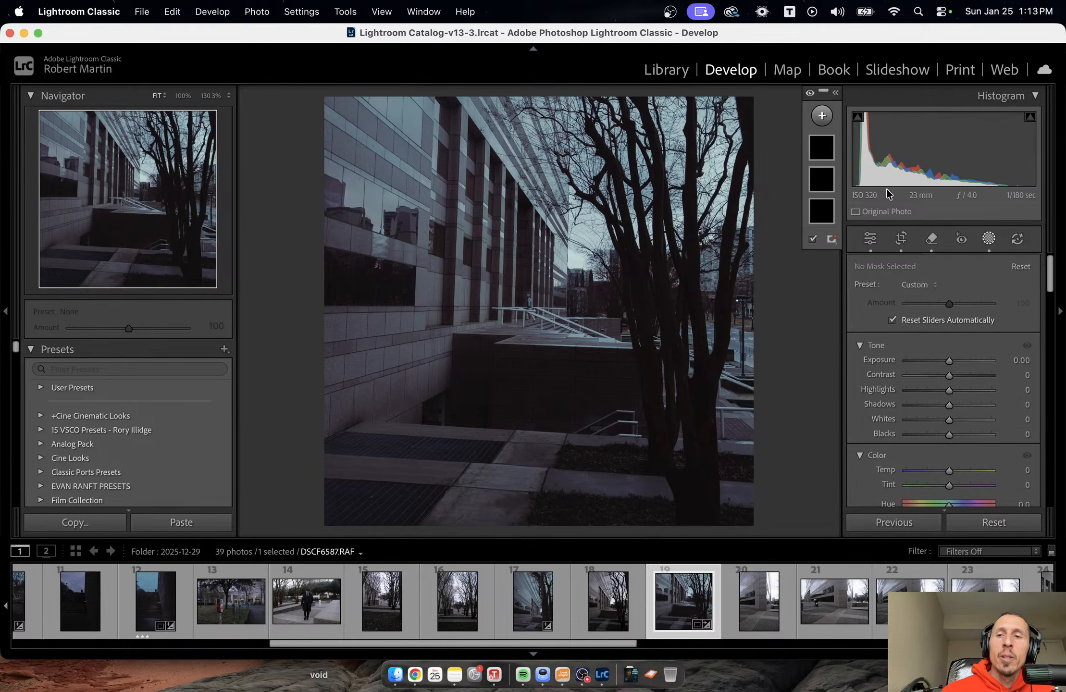
left_click(822, 115)
left_click(846, 300)
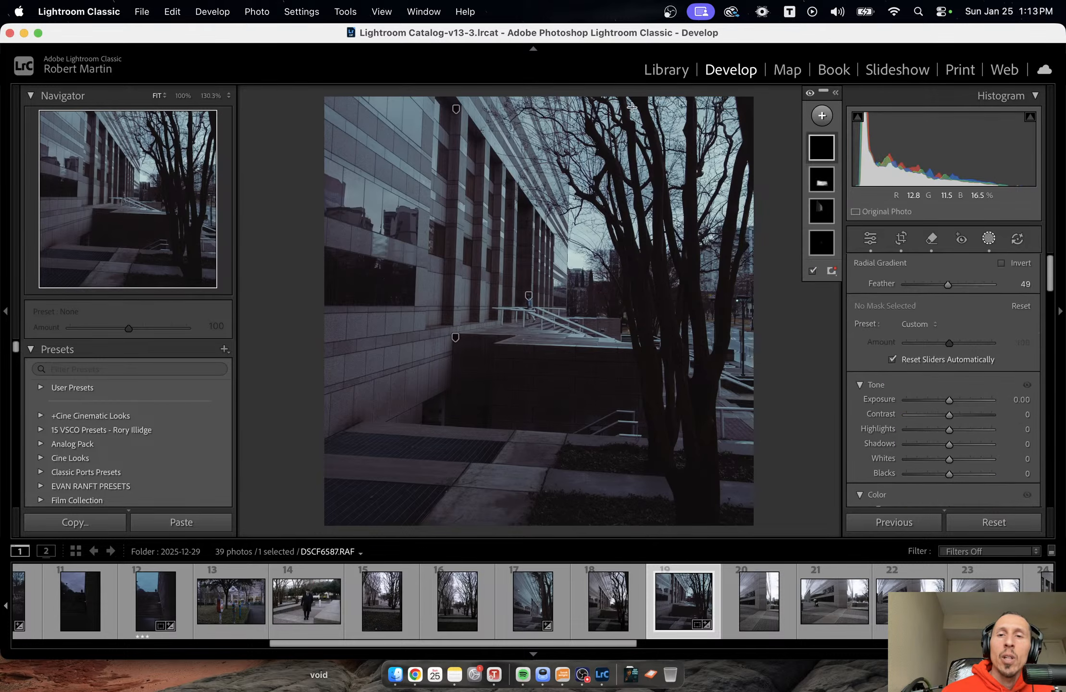
left_click_drag(578, 112, 748, 258)
left_click_drag(759, 260, 759, 259)
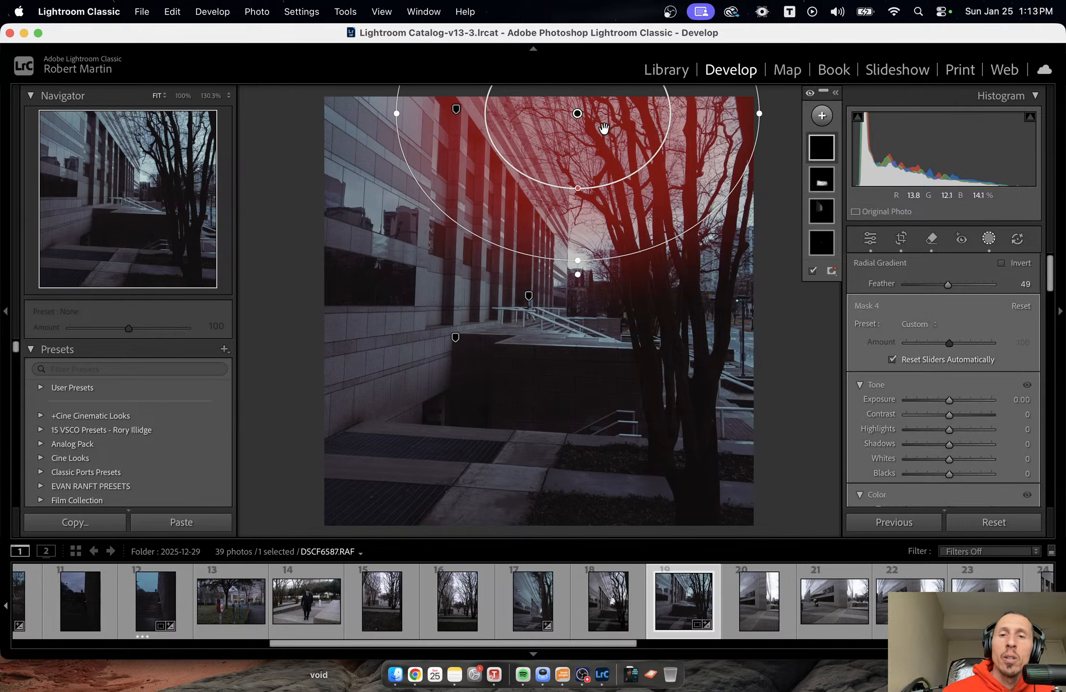
mouse_move(603, 132)
left_mouse_down()
mouse_move(690, 141)
mouse_move(673, 154)
left_mouse_up()
Set the radial gradient mask's Dehaze to -36.
scroll(991, 403, "down", 10)
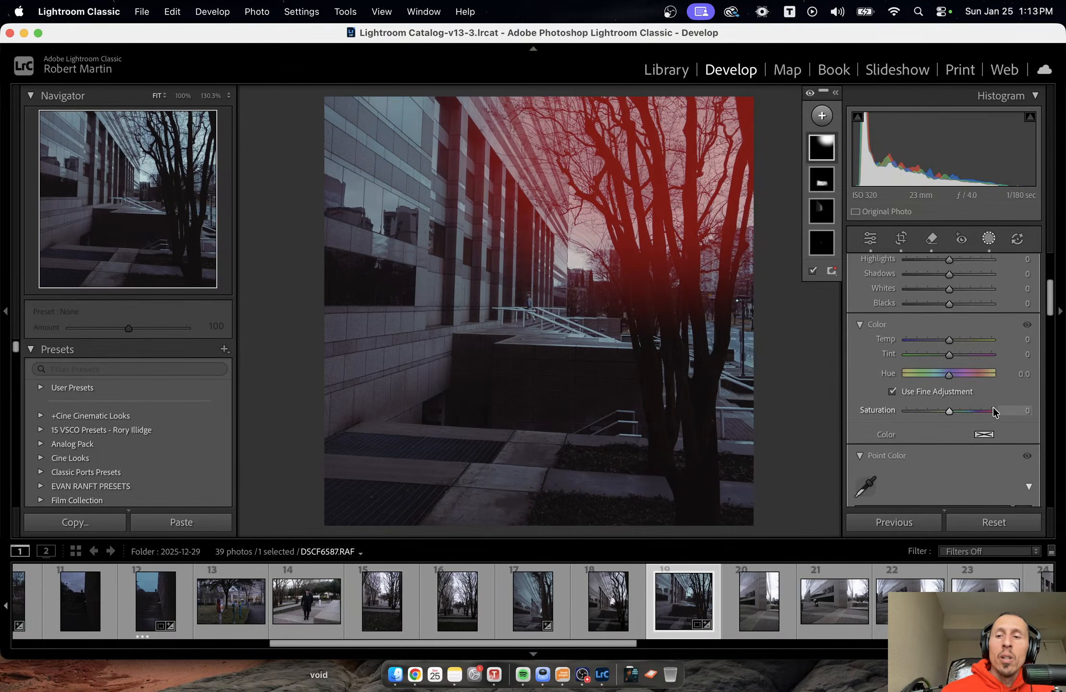
scroll(990, 407, "down", 3)
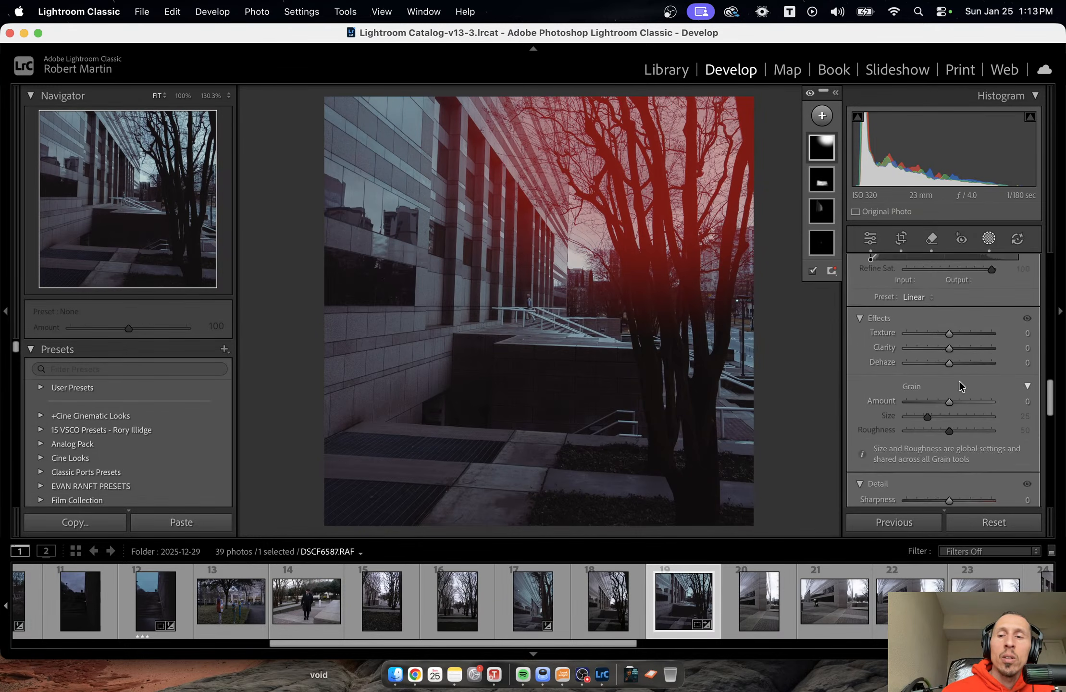
left_click_drag(952, 362, 935, 363)
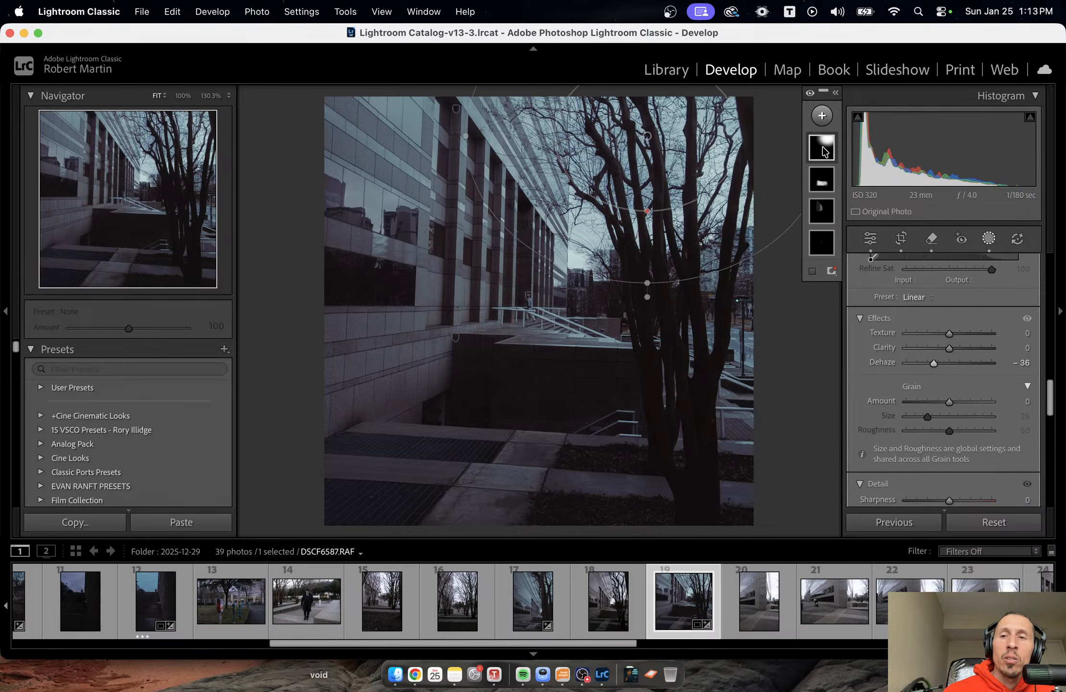
Rename the radial gradient mask to "mist" and deselect it.
left_click(822, 148)
left_click(821, 147)
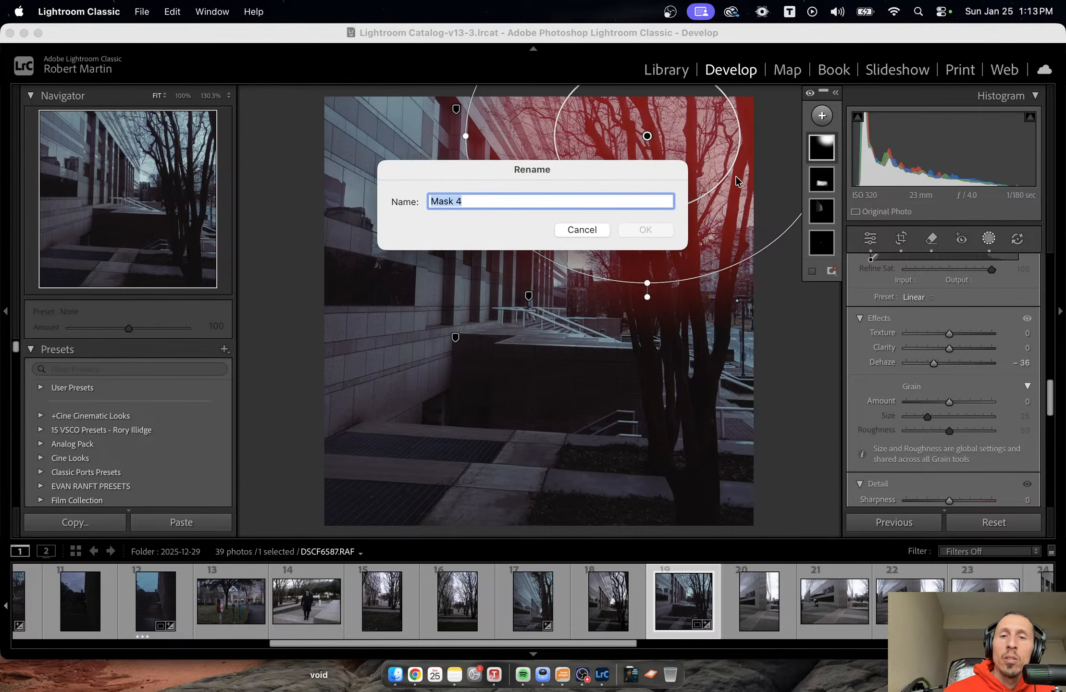
type("mist")
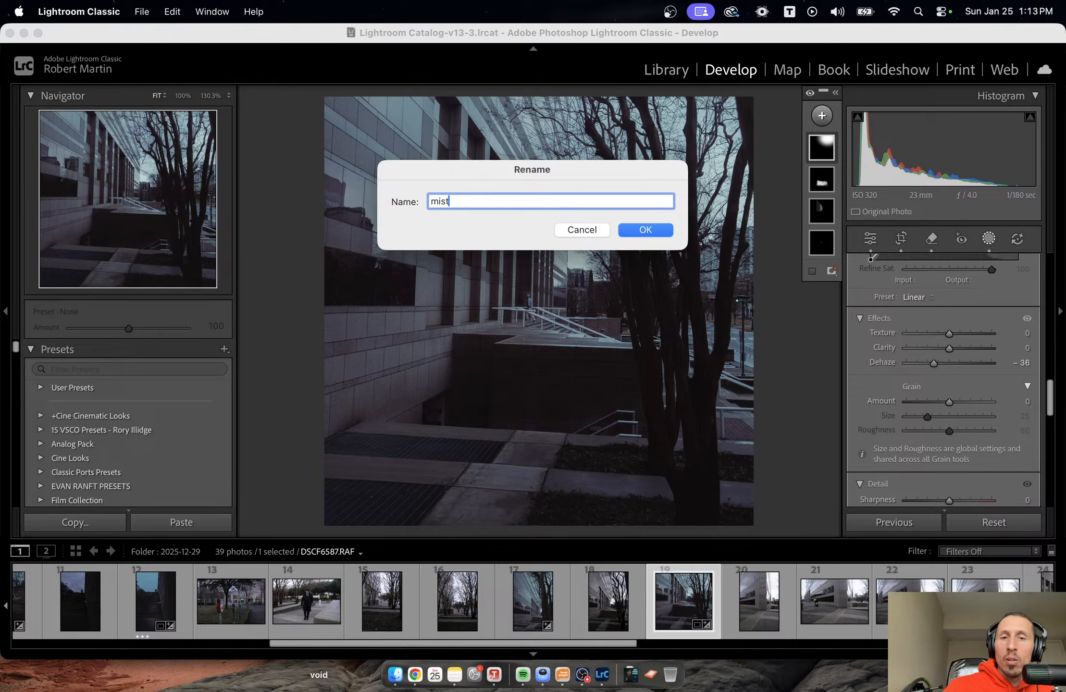
key("Return")
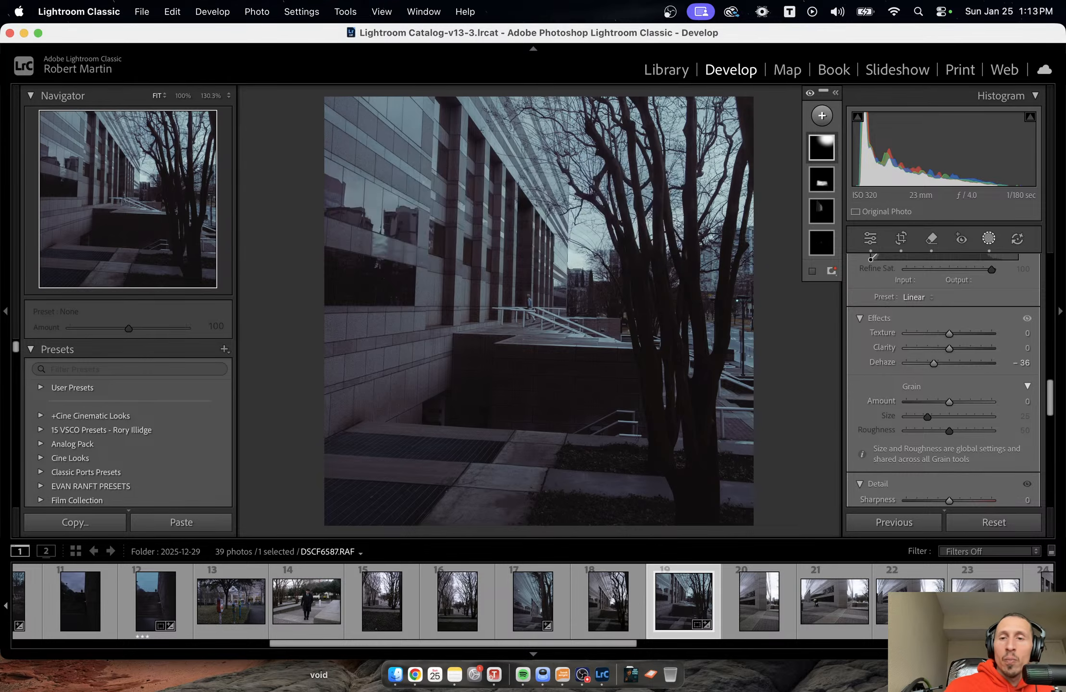
key("Return")
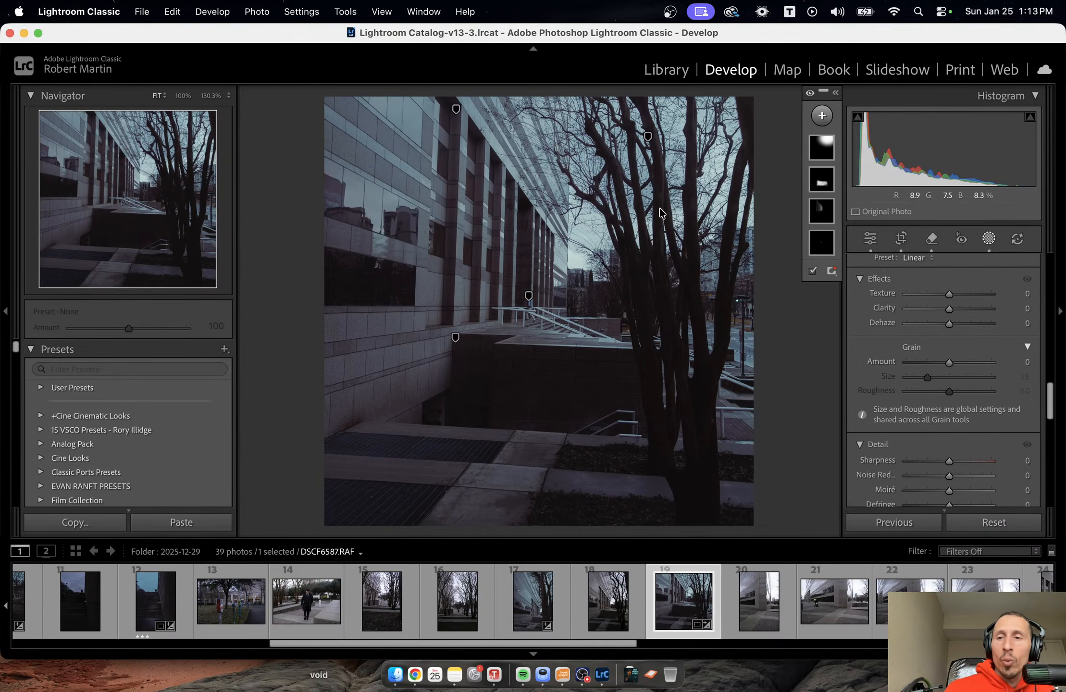
Compare the photo without the mist mask by lowering its Amount to 0, and undo the Amount change.
left_click(826, 144)
scroll(1034, 365, "up", 10)
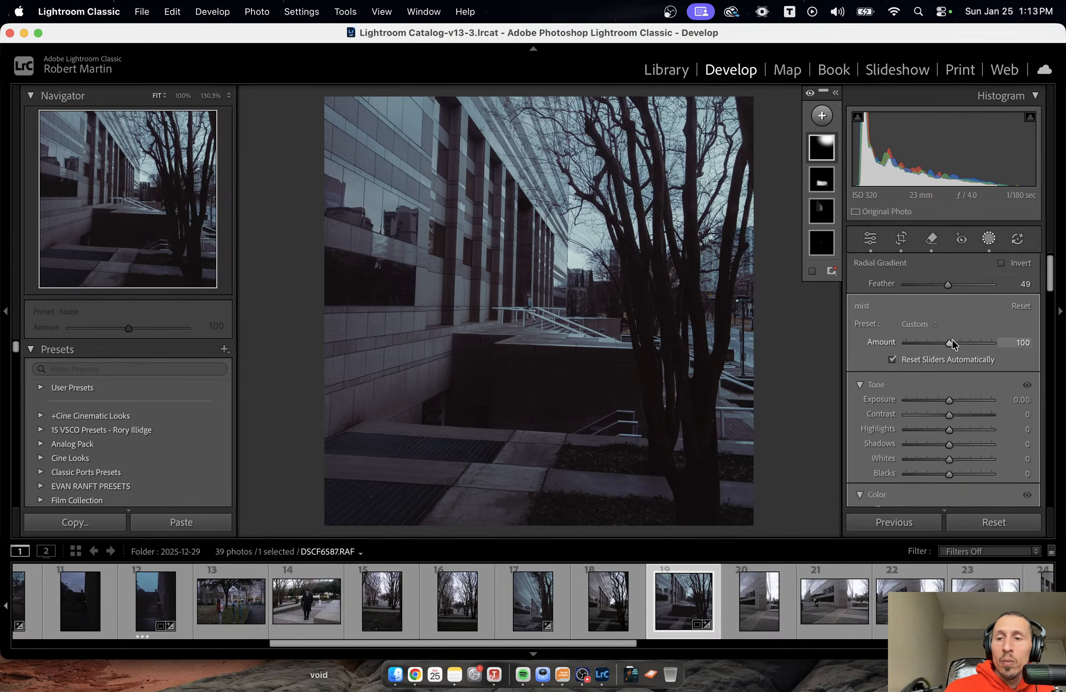
left_click_drag(951, 340, 851, 333)
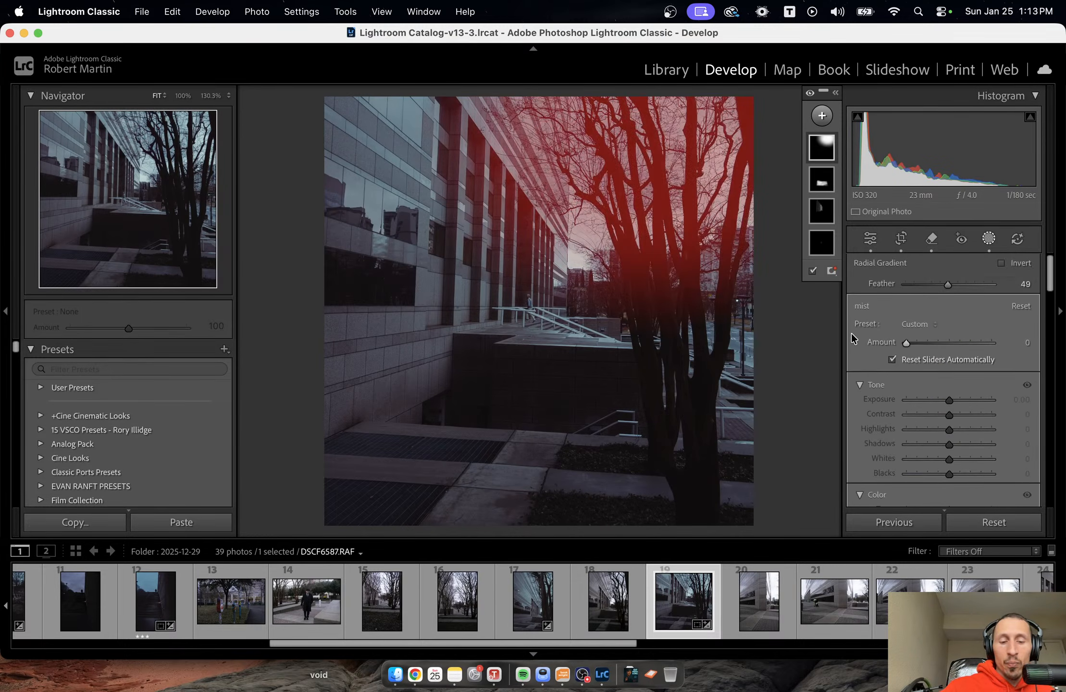
key("super+z")
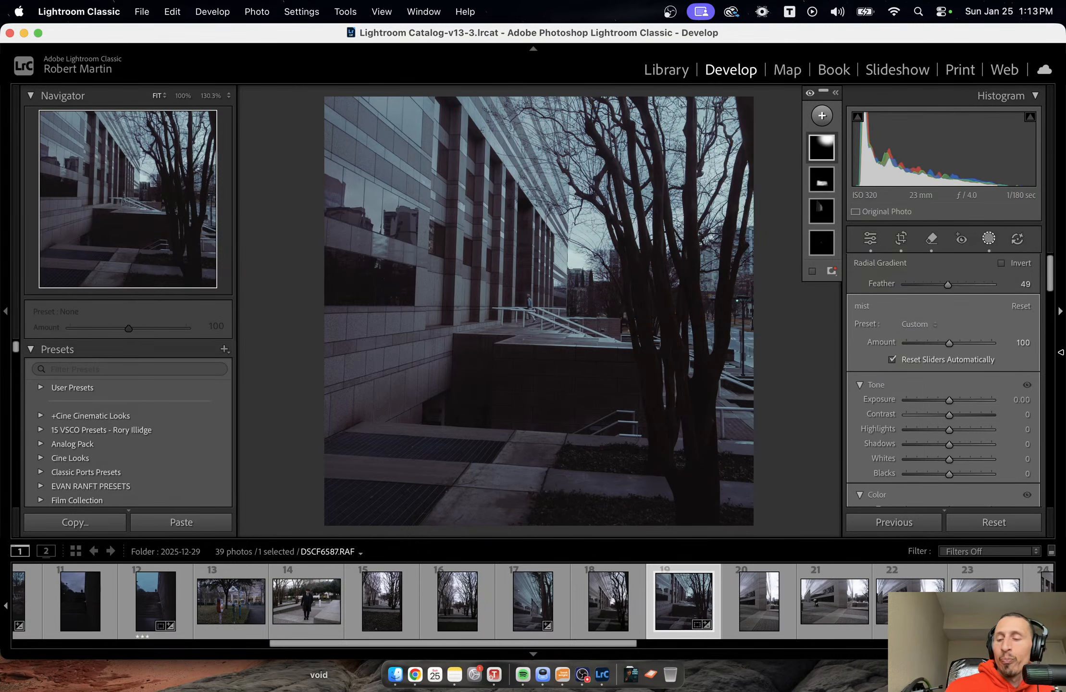
Close masking and lower the whole photo's white balance Temp slightly.
key("shift+w")
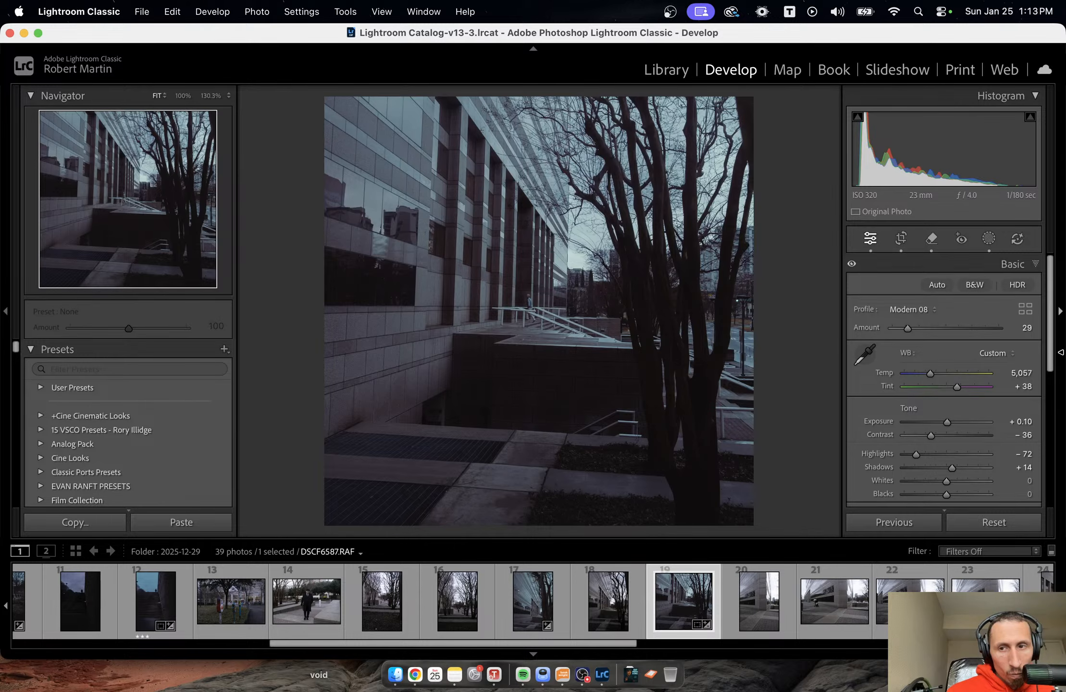
left_click_drag(1023, 374, 1018, 374)
scroll(1006, 403, "down", 5)
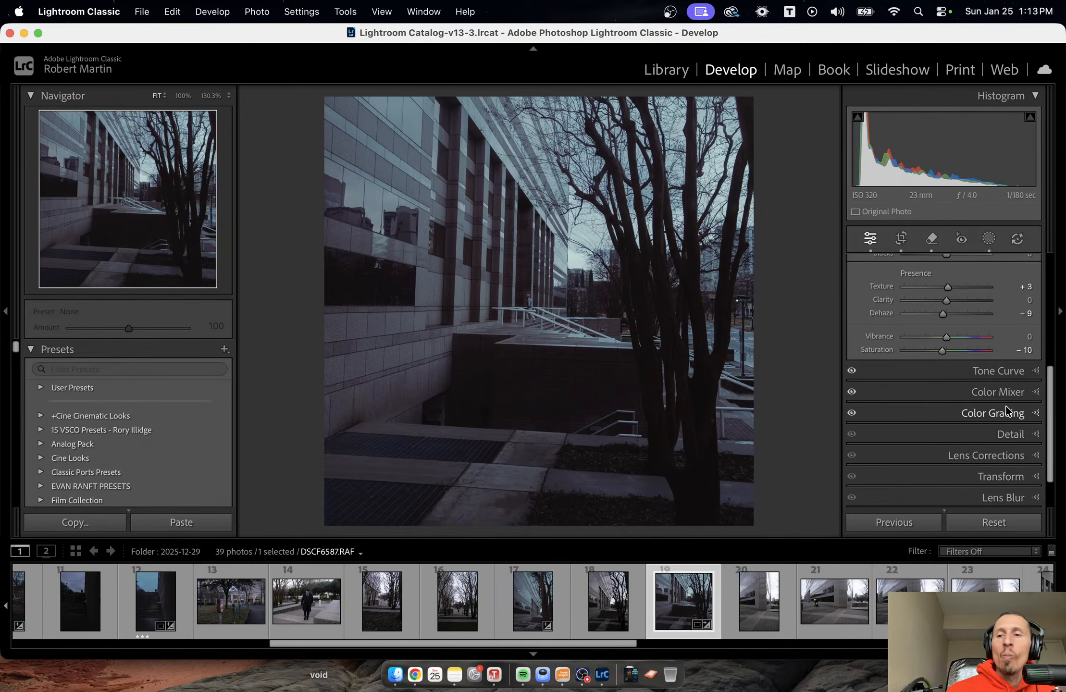
In Color Grading, set the midtones to hue 20 and saturation 8.
left_click(1012, 404)
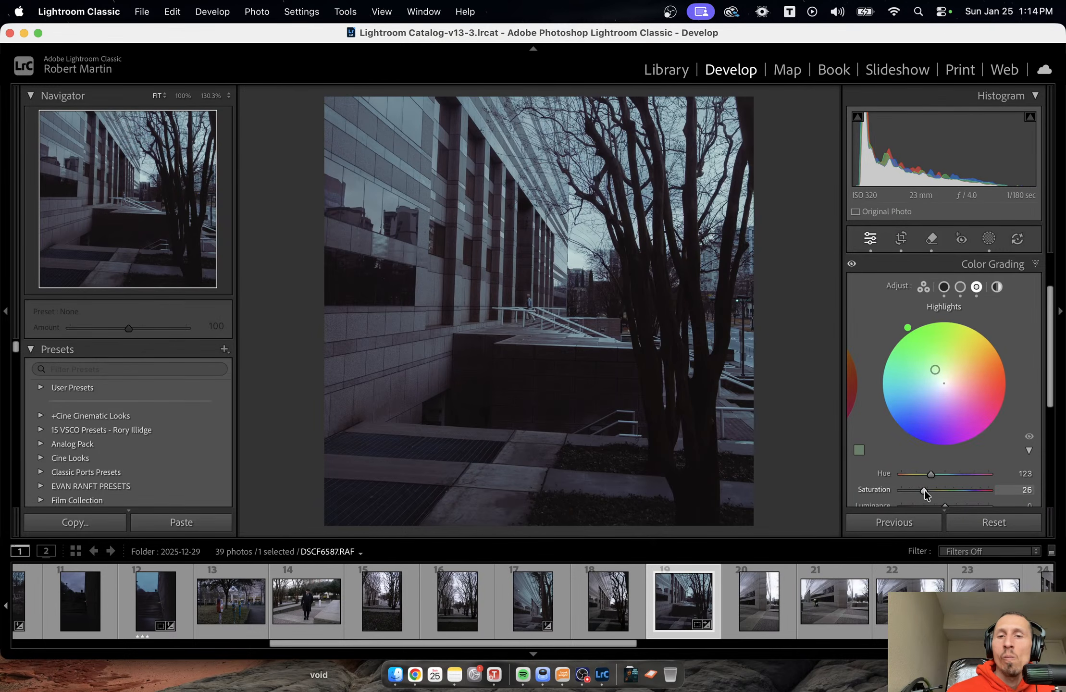
mouse_move(923, 490)
left_mouse_down()
mouse_move(939, 491)
mouse_move(922, 490)
mouse_move(941, 475)
mouse_move(922, 489)
left_mouse_up()
left_click(960, 287)
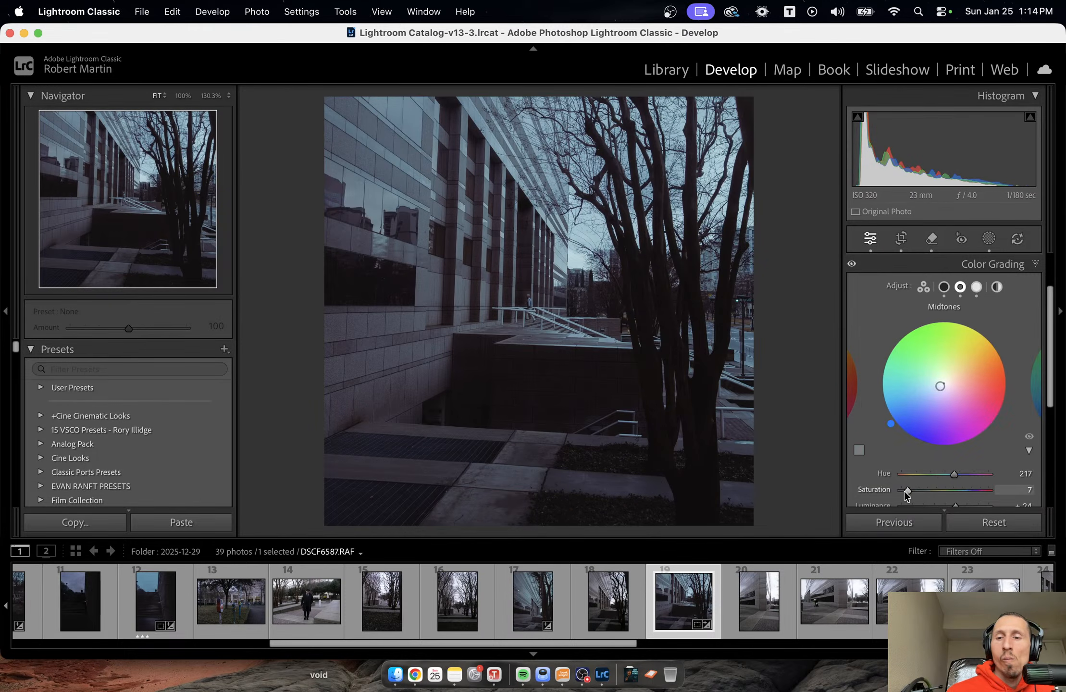
left_click(909, 473)
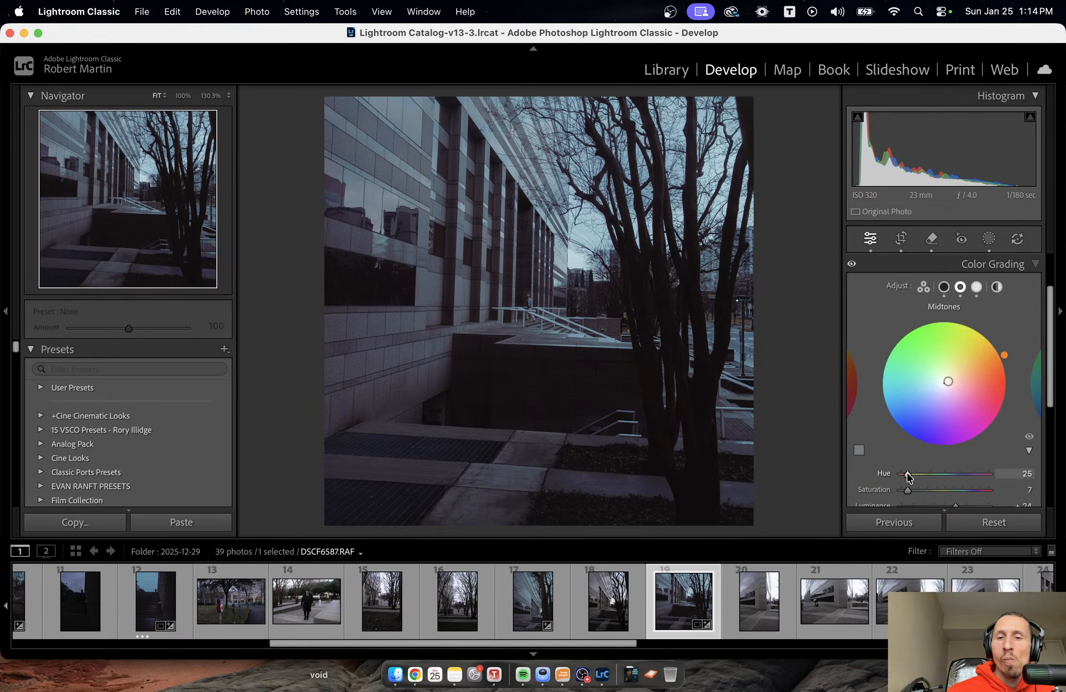
left_click_drag(908, 490, 929, 487)
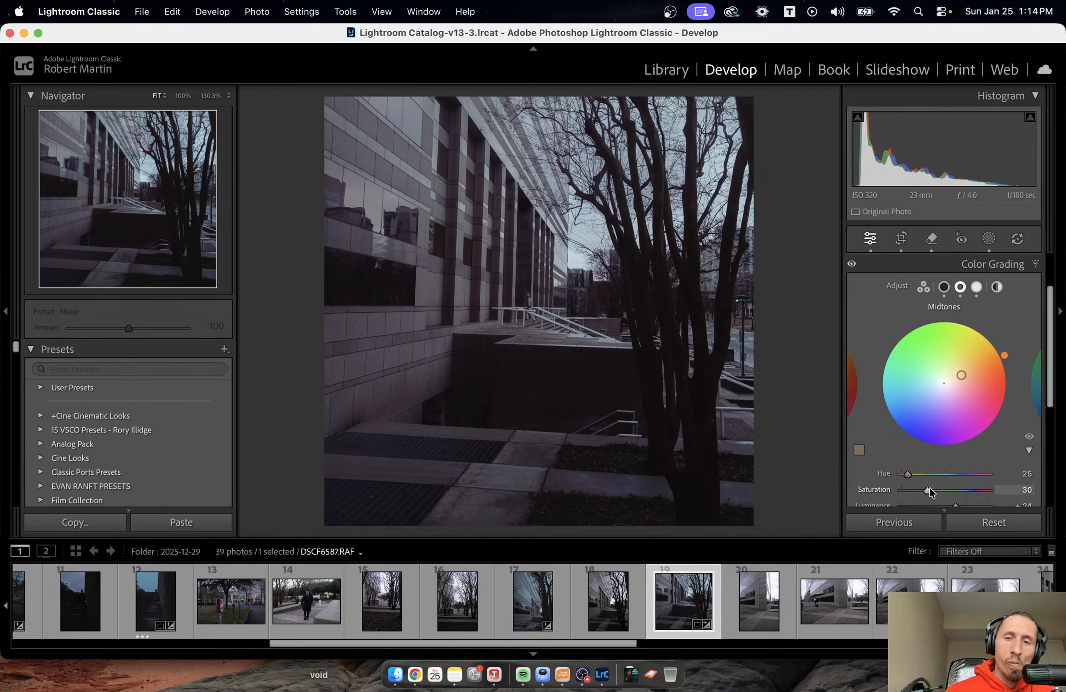
left_click_drag(908, 473, 906, 475)
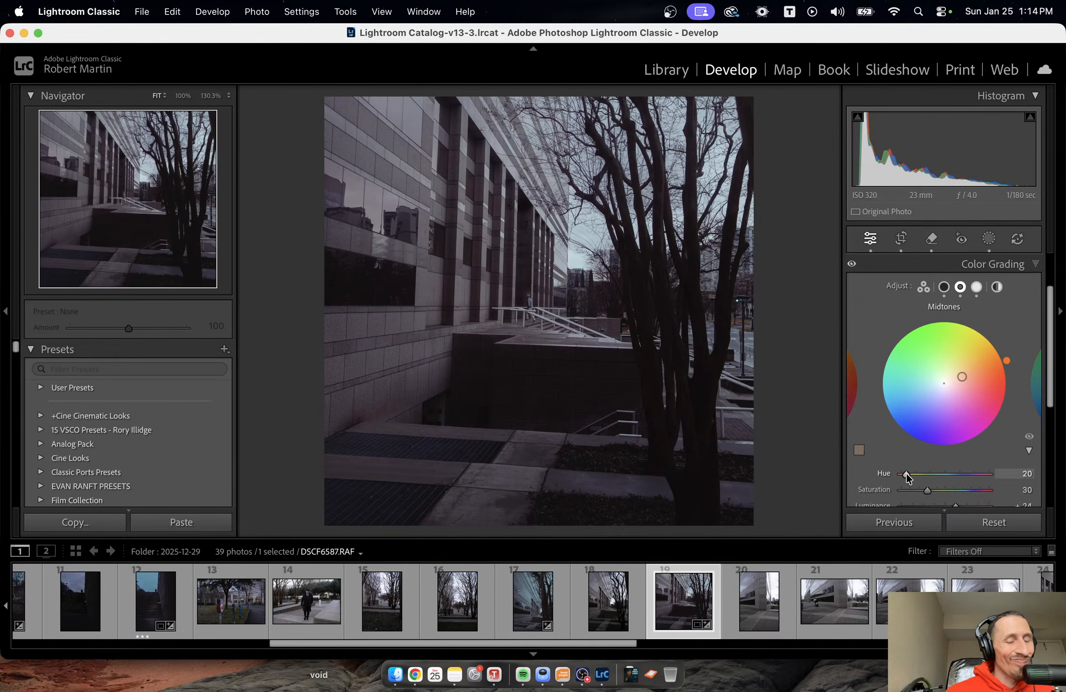
left_click_drag(927, 491, 906, 493)
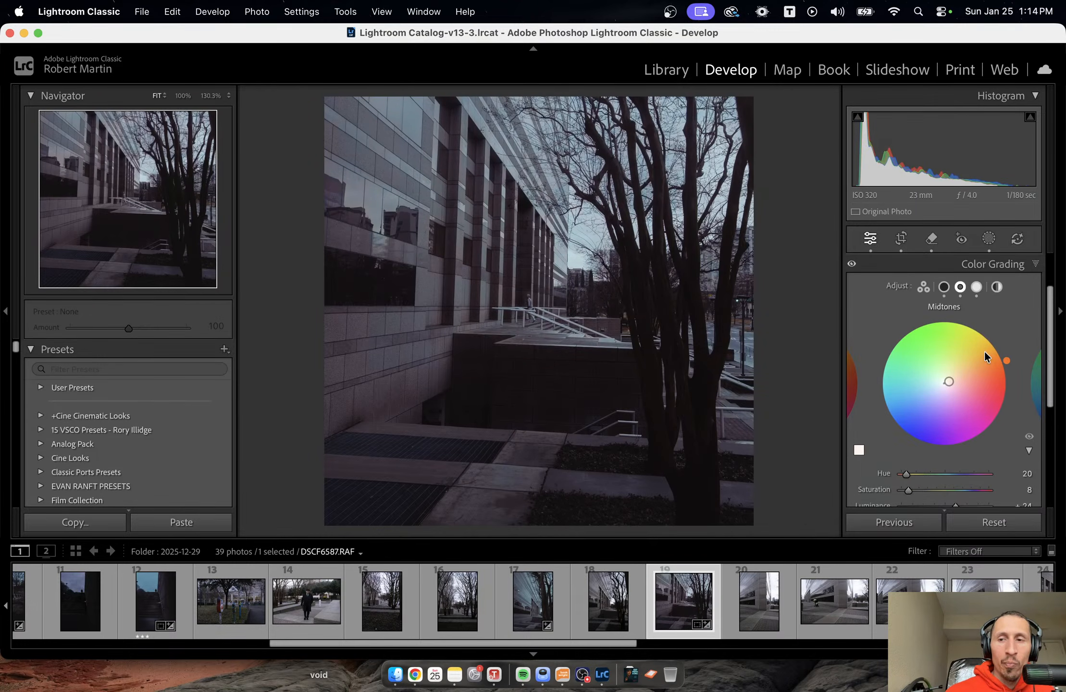
Set the Color Grading highlights to hue 166 and saturation 37, and compare the photo with its unedited version.
left_click(976, 287)
mouse_move(938, 490)
left_mouse_down()
mouse_move(952, 488)
mouse_move(933, 484)
left_mouse_up()
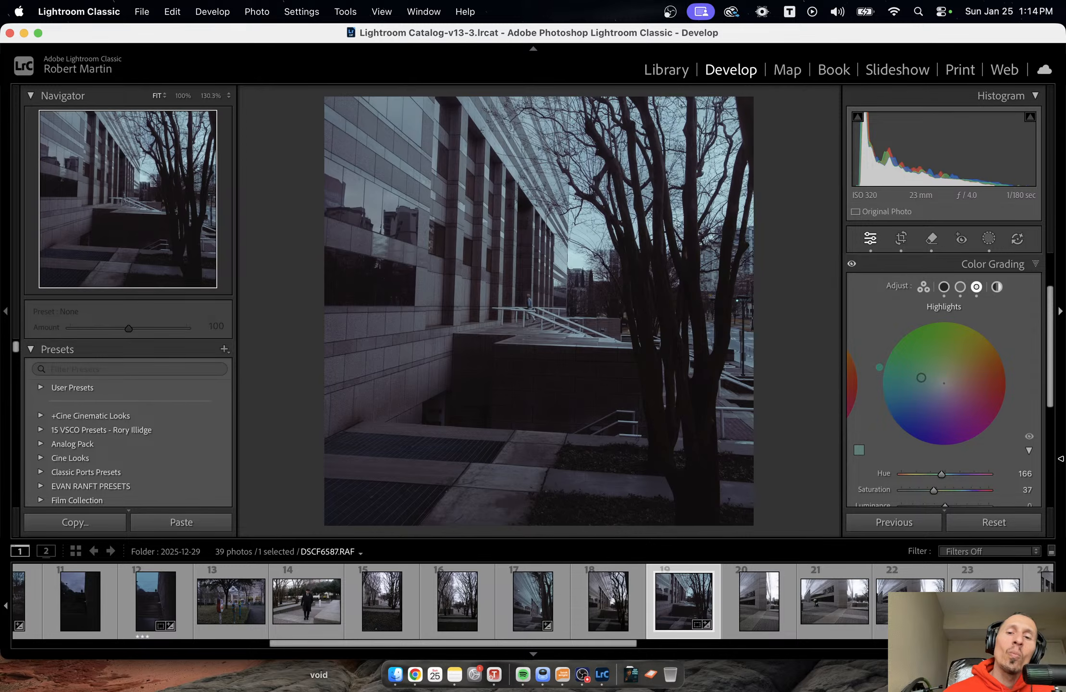
key("backslash")
key("backslash")
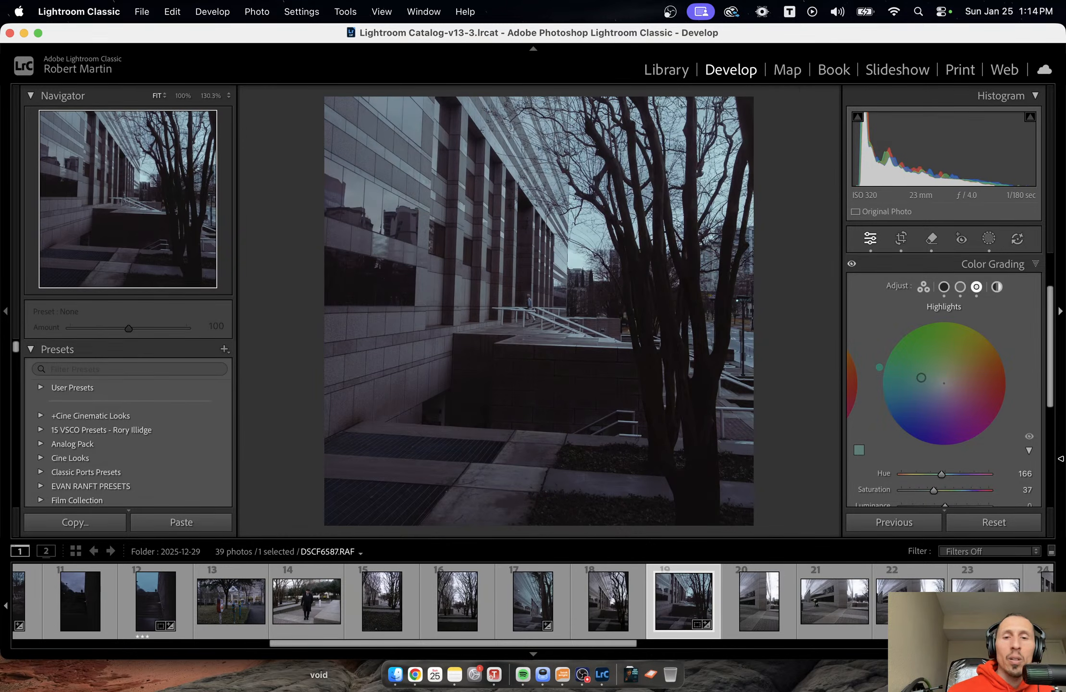
Raise the Color Grading Blending to 59.
scroll(994, 401, "down", 3)
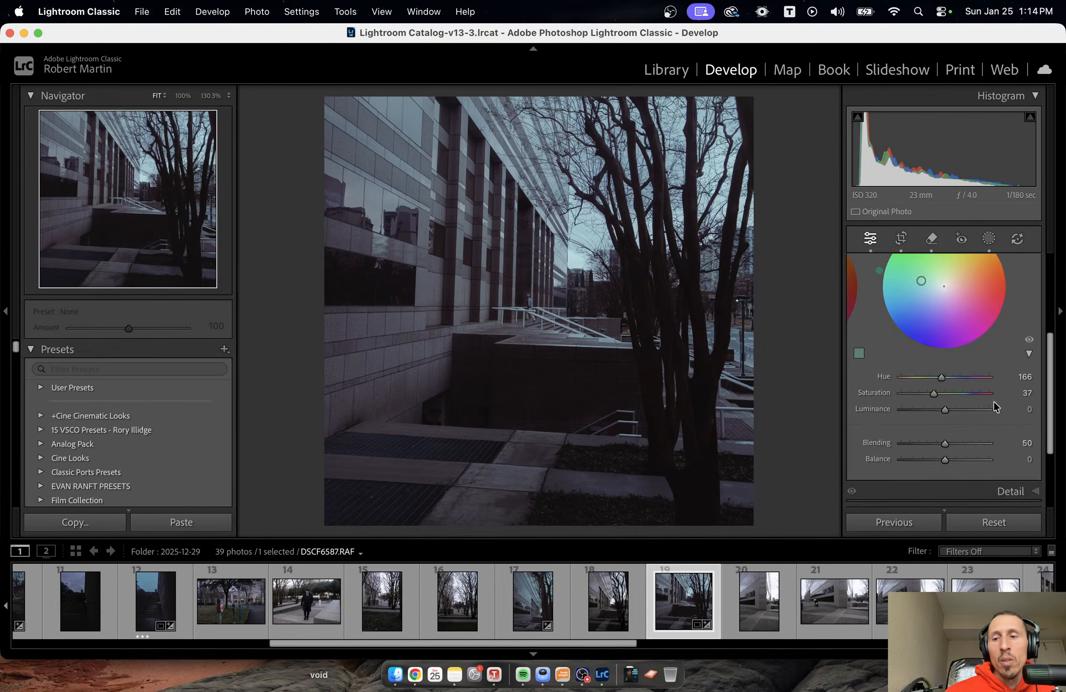
scroll(993, 401, "down", 1)
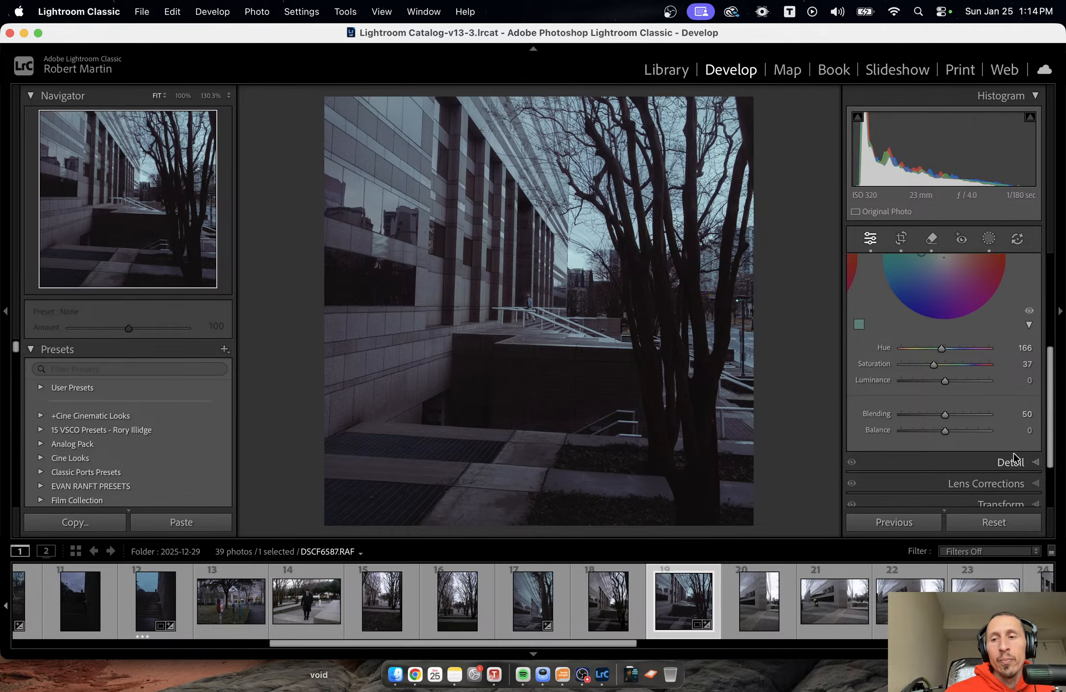
scroll(993, 460, "down", 1)
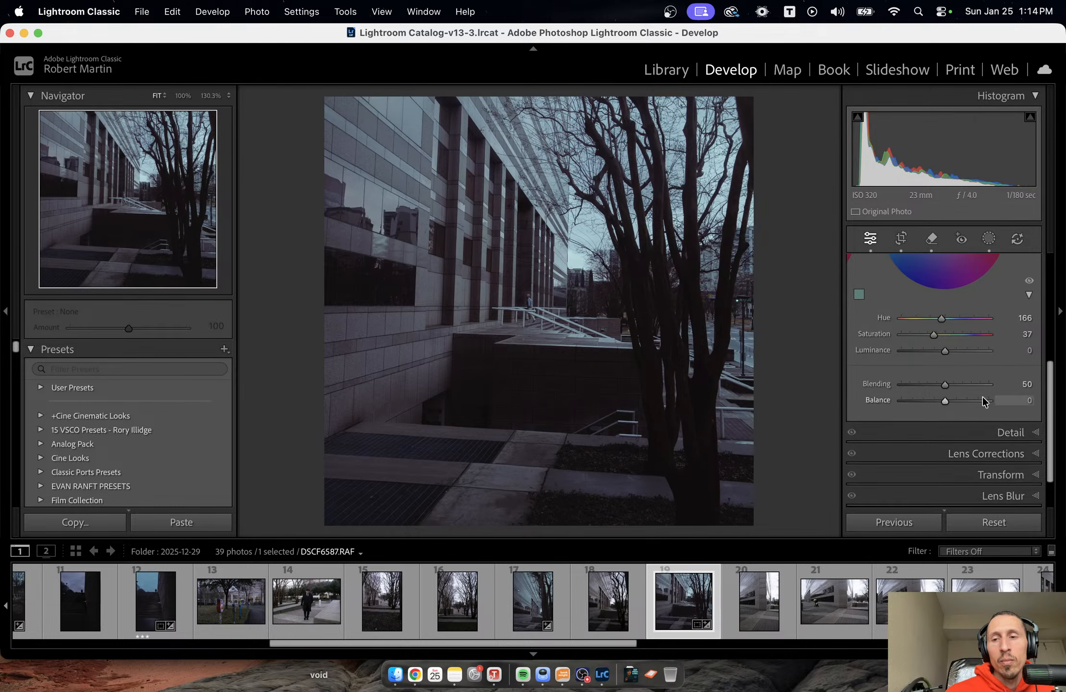
mouse_move(945, 384)
left_mouse_down()
mouse_move(965, 384)
mouse_move(914, 383)
mouse_move(976, 397)
mouse_move(938, 389)
mouse_move(952, 385)
left_mouse_up()
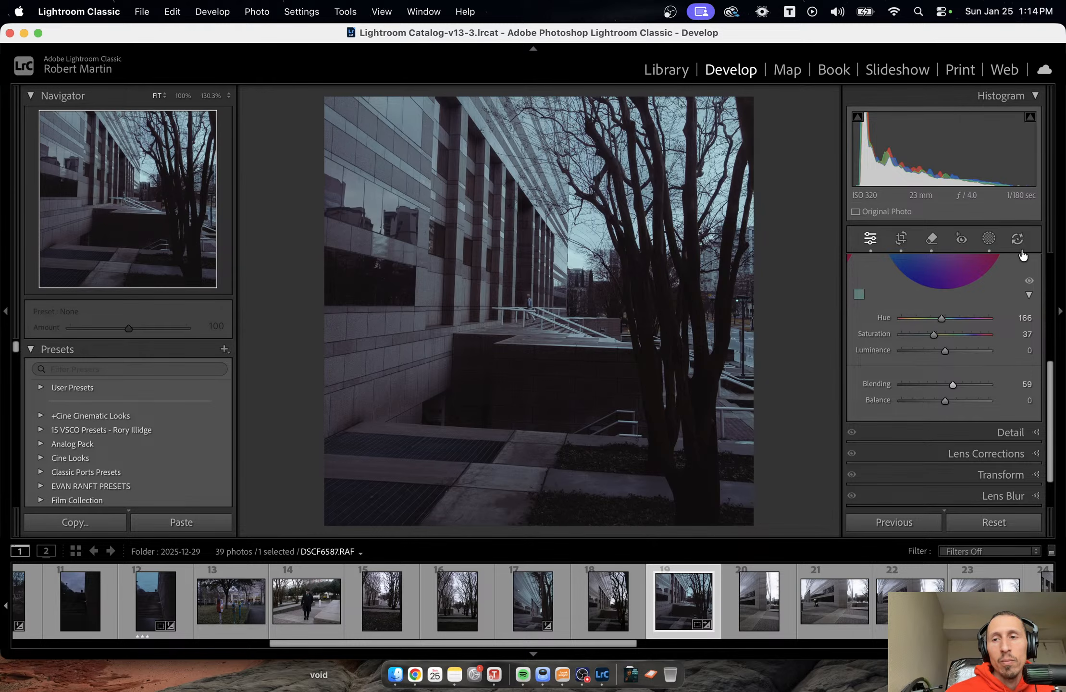
Add a radial gradient mask over the building's columns with Feather 36 and Exposure 0.18.
left_click(989, 238)
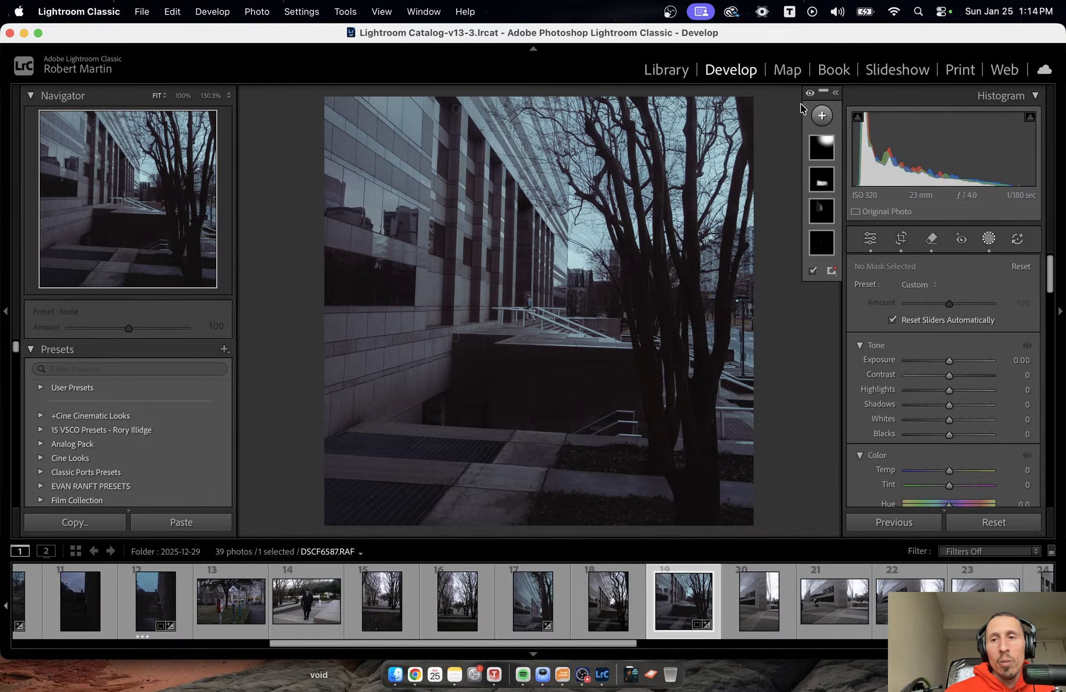
left_click(822, 116)
left_click(848, 301)
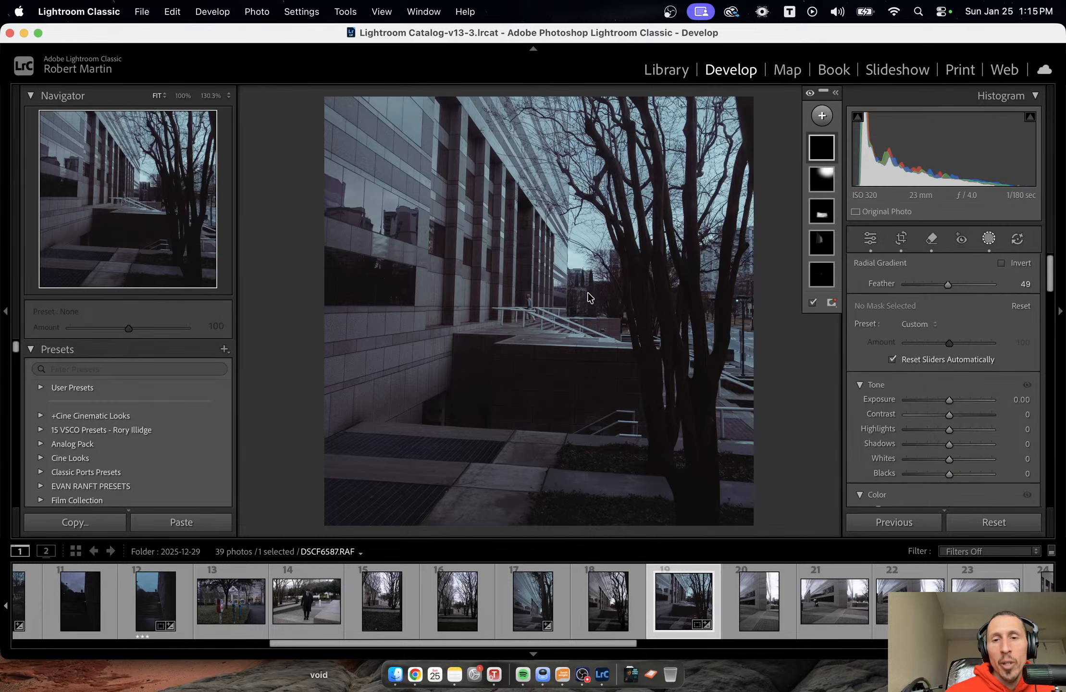
left_click_drag(489, 225, 562, 333)
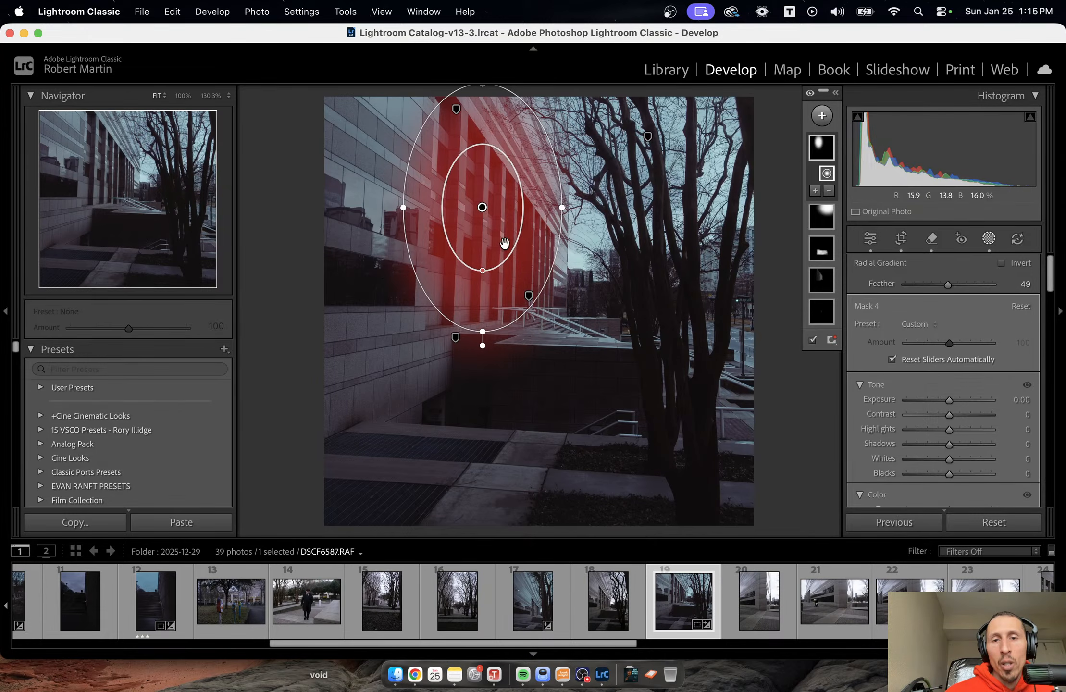
mouse_move(483, 271)
left_mouse_down()
mouse_move(485, 283)
mouse_move(485, 273)
left_mouse_up()
left_click_drag(482, 207, 501, 229)
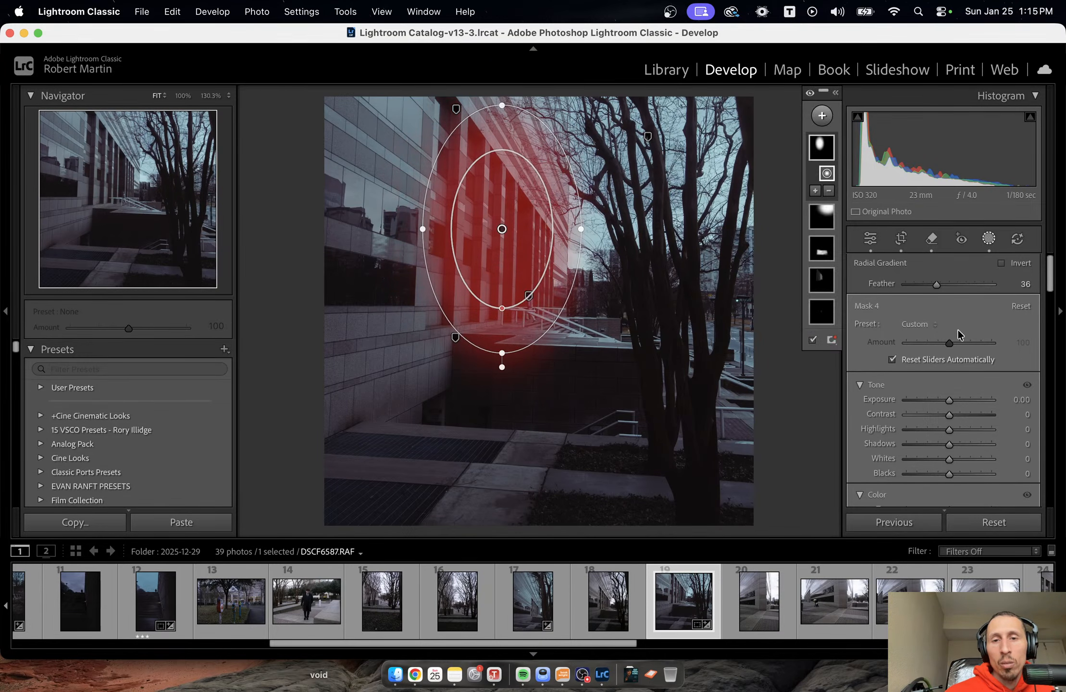
left_click_drag(949, 400, 954, 400)
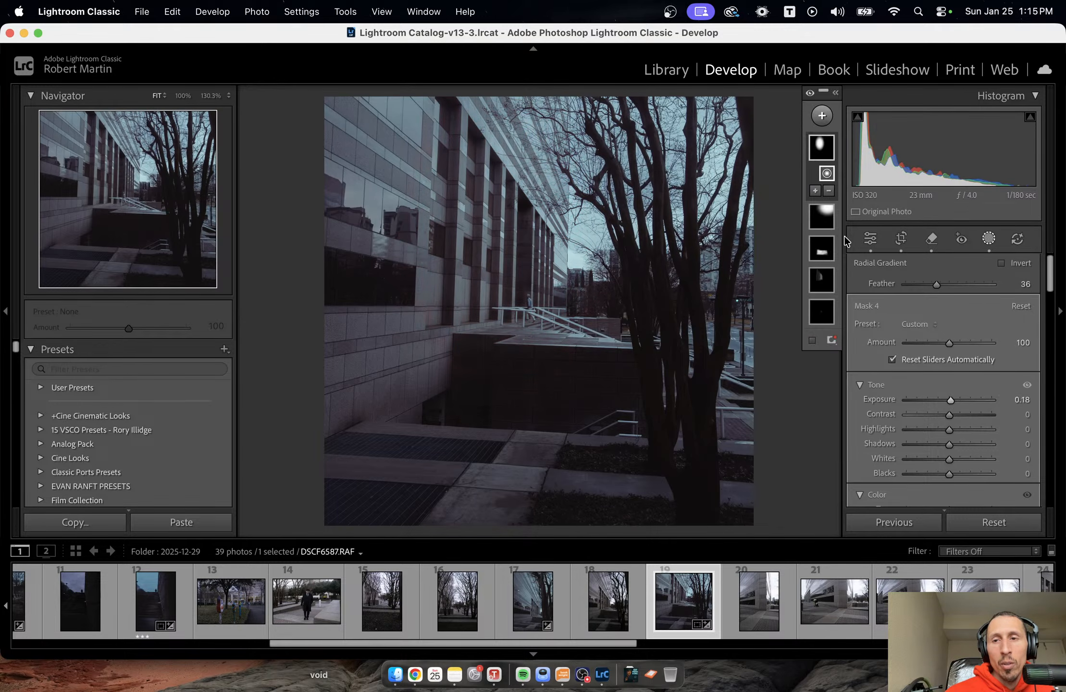
Duplicate and invert the new radial gradient mask, and set the inverted copy's Exposure to -0.51.
right_click(821, 144)
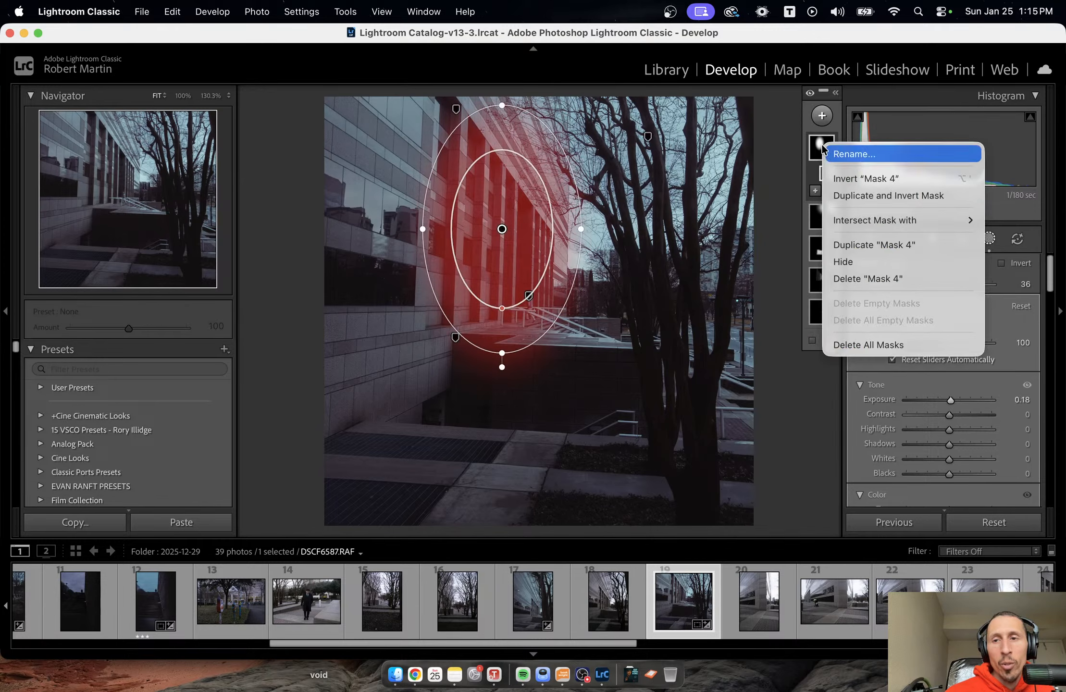
left_click(879, 196)
left_click_drag(949, 400, 940, 405)
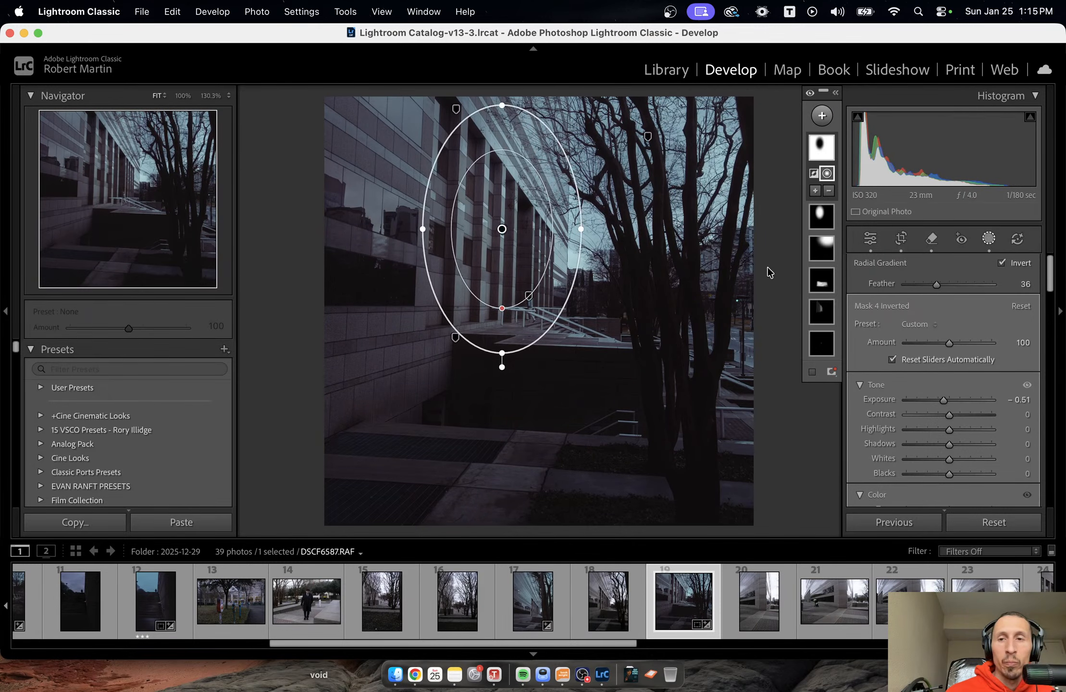
Move the radial gradient mask and its inverted copy slightly lower on the building's columns, and close masking.
left_click(822, 217)
left_click_drag(498, 210, 505, 274)
left_click(821, 148)
left_click(989, 238)
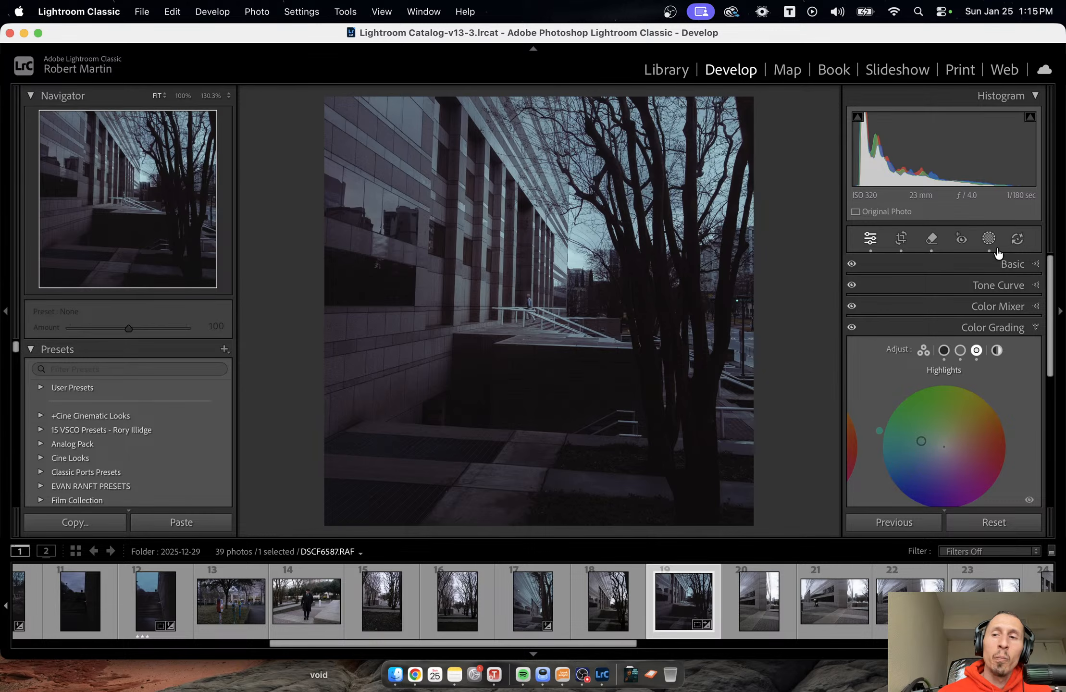
Add a linear gradient mask rising from the photo's bottom edge over the pavement, with Exposure -1.80.
left_click(988, 239)
left_click(822, 115)
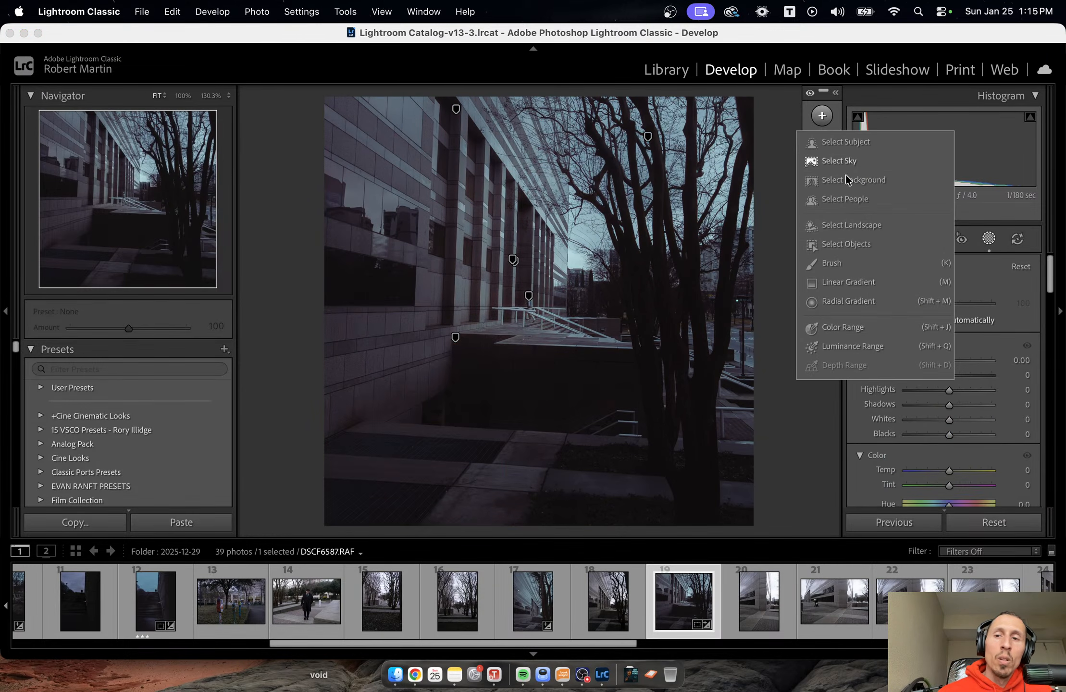
left_click(868, 284)
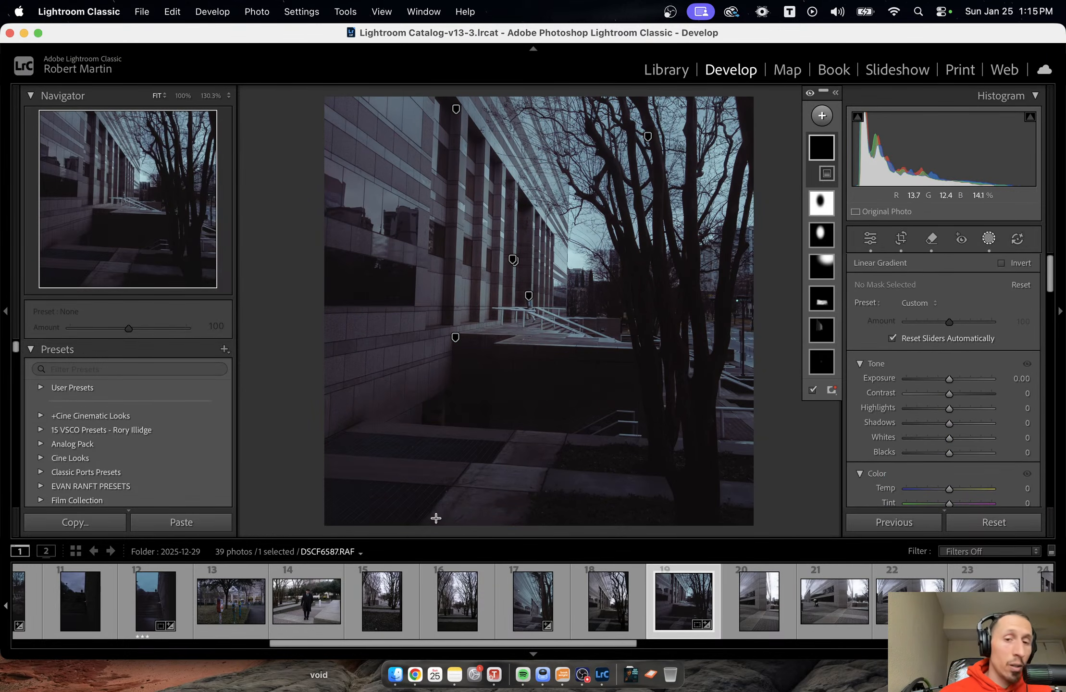
left_click_drag(436, 518, 450, 385)
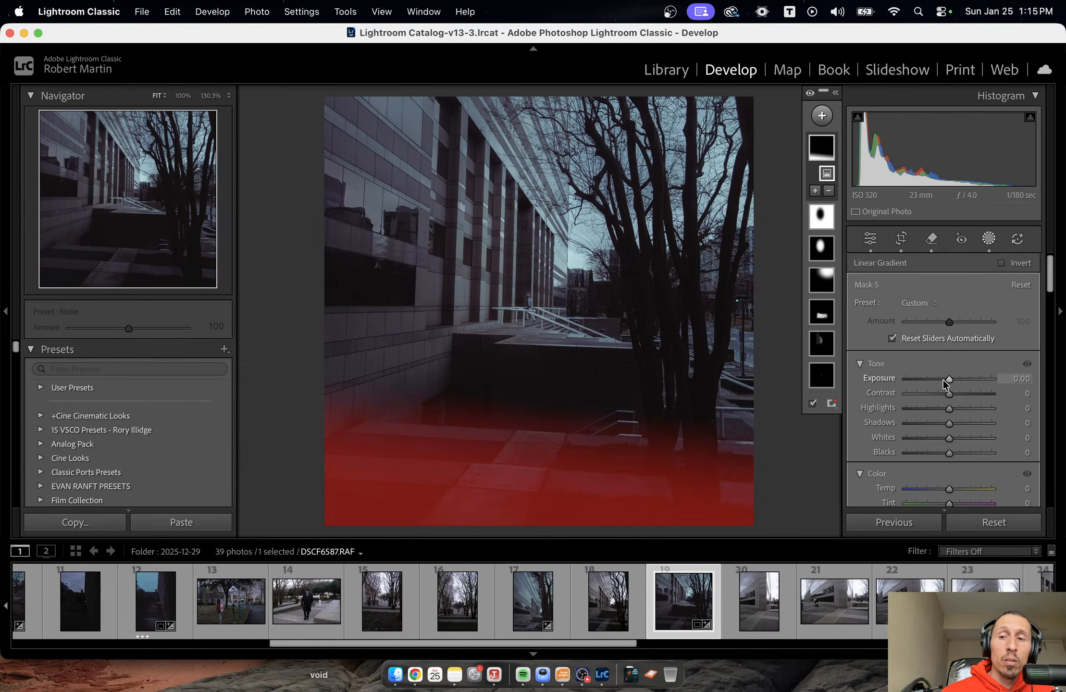
left_click_drag(943, 380, 929, 384)
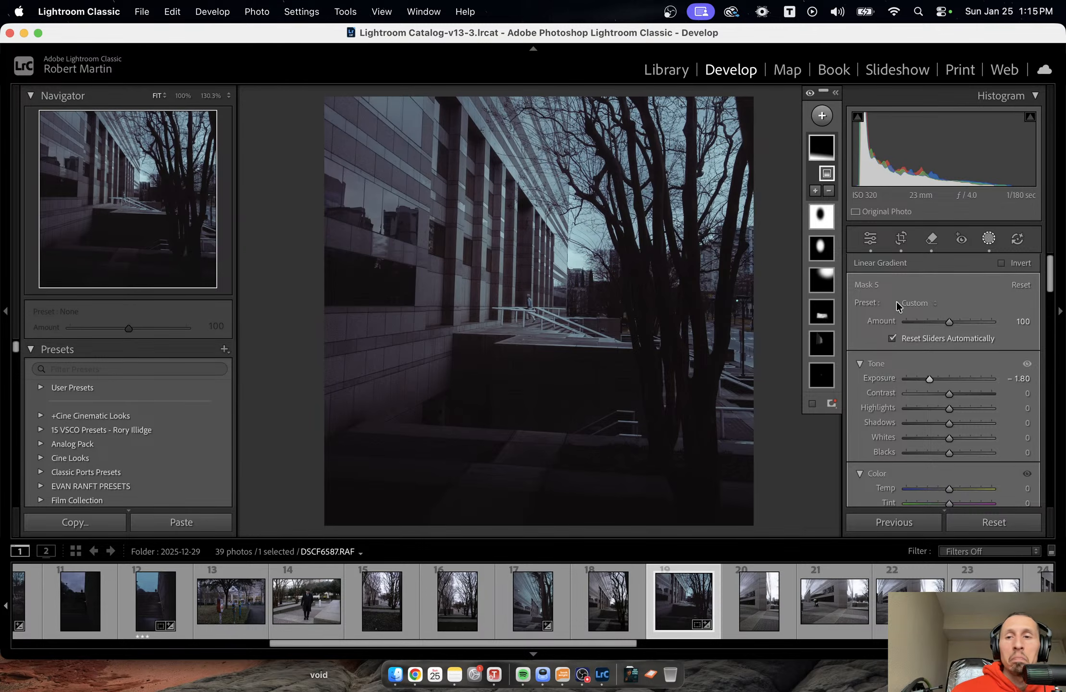
Add a second linear gradient from the photo's left edge to the same mask, soften its darkening by raising Exposure, and close masking.
left_click(815, 191)
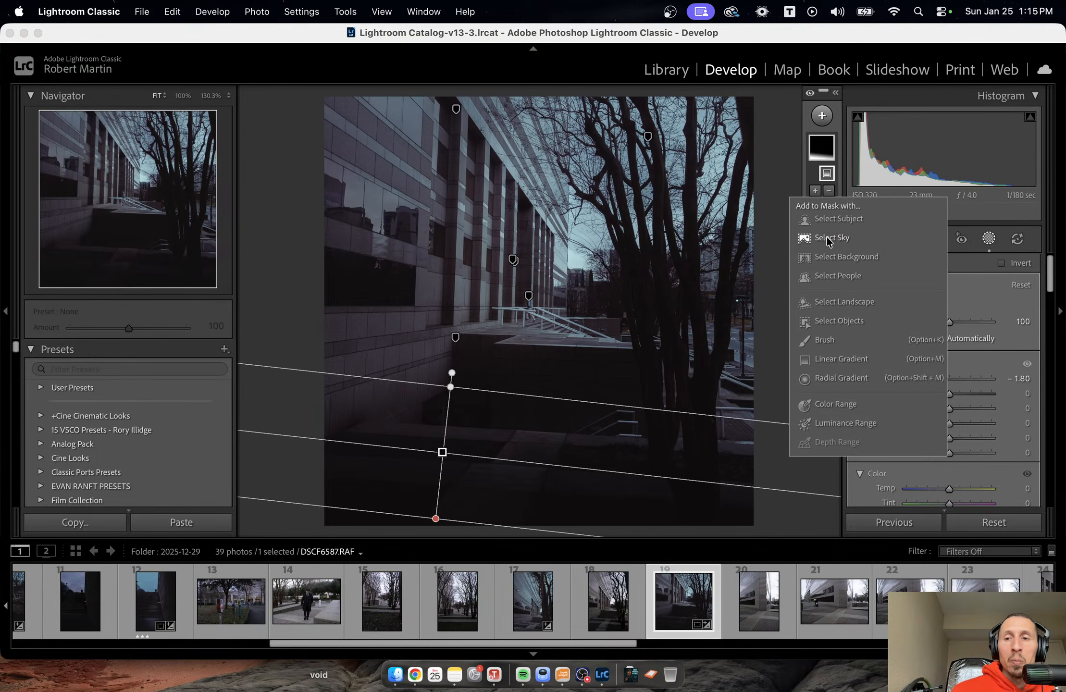
left_click(841, 359)
left_click_drag(312, 184, 518, 211)
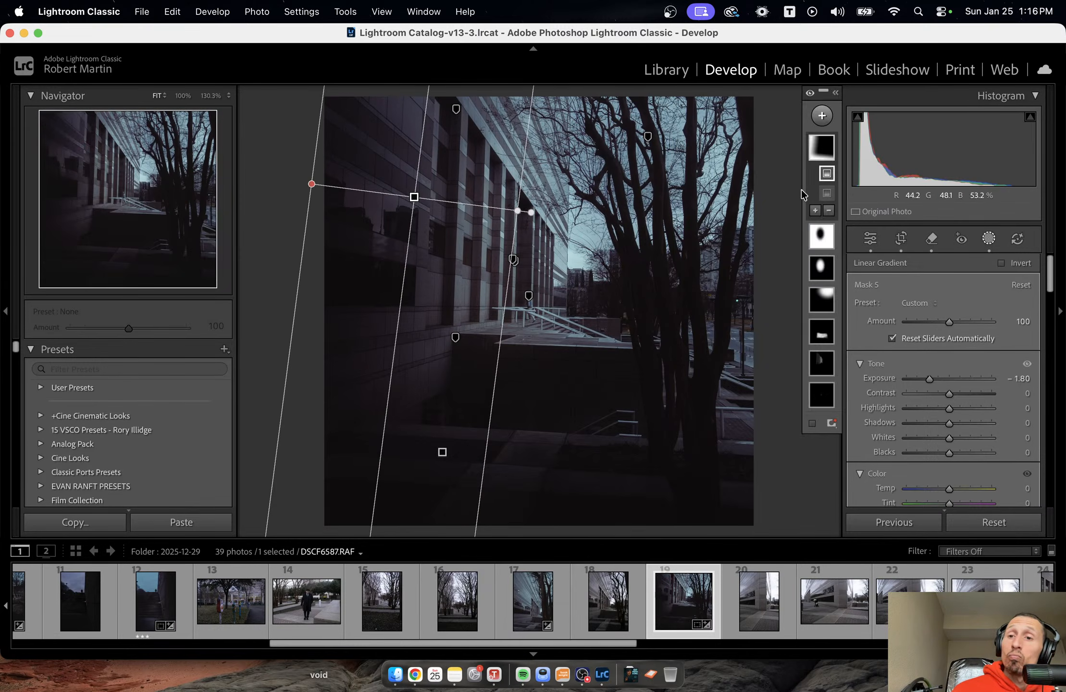
left_click(824, 153)
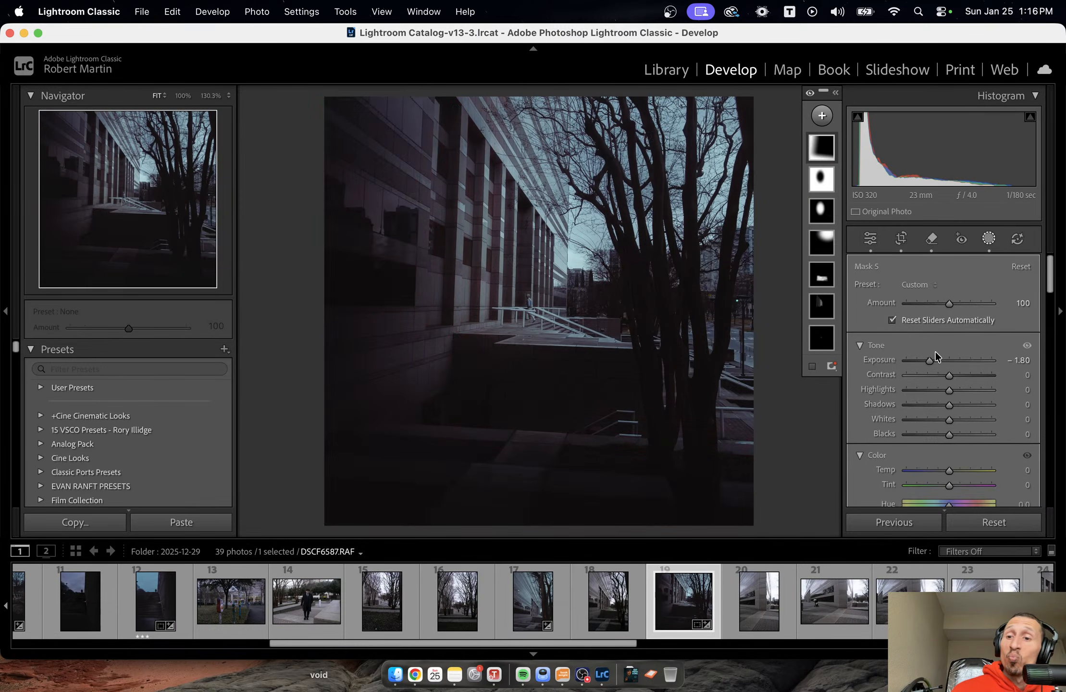
left_click_drag(933, 359, 943, 360)
key("Escape")
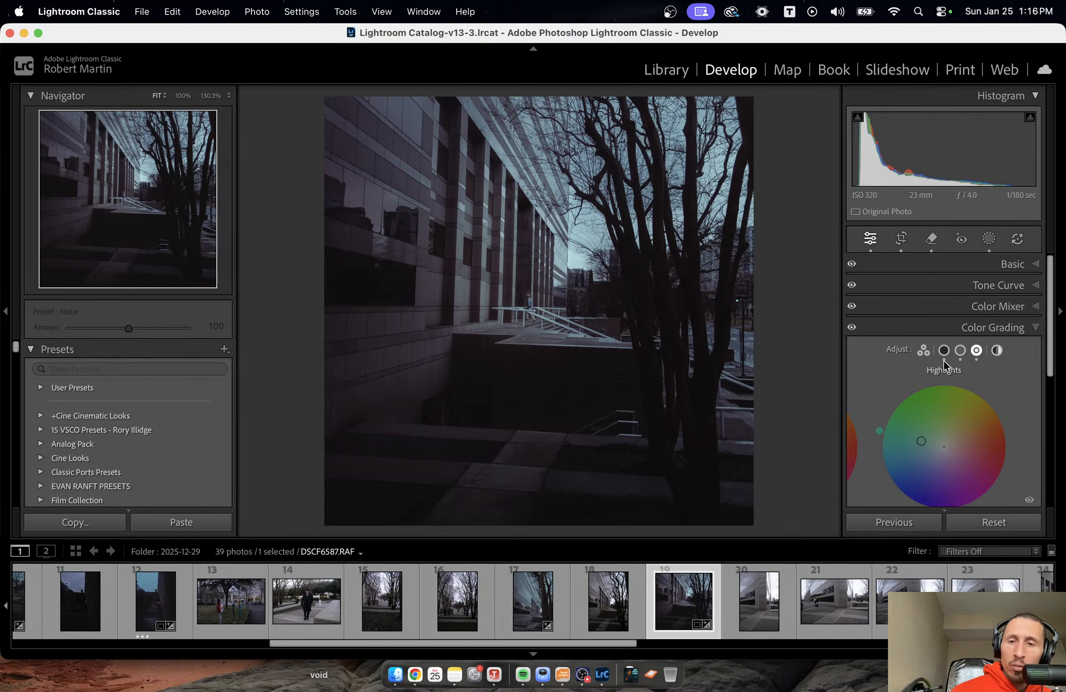
Examine the edited building photo with the interface dimmed and fully blacked out, and restore the normal view.
key("l")
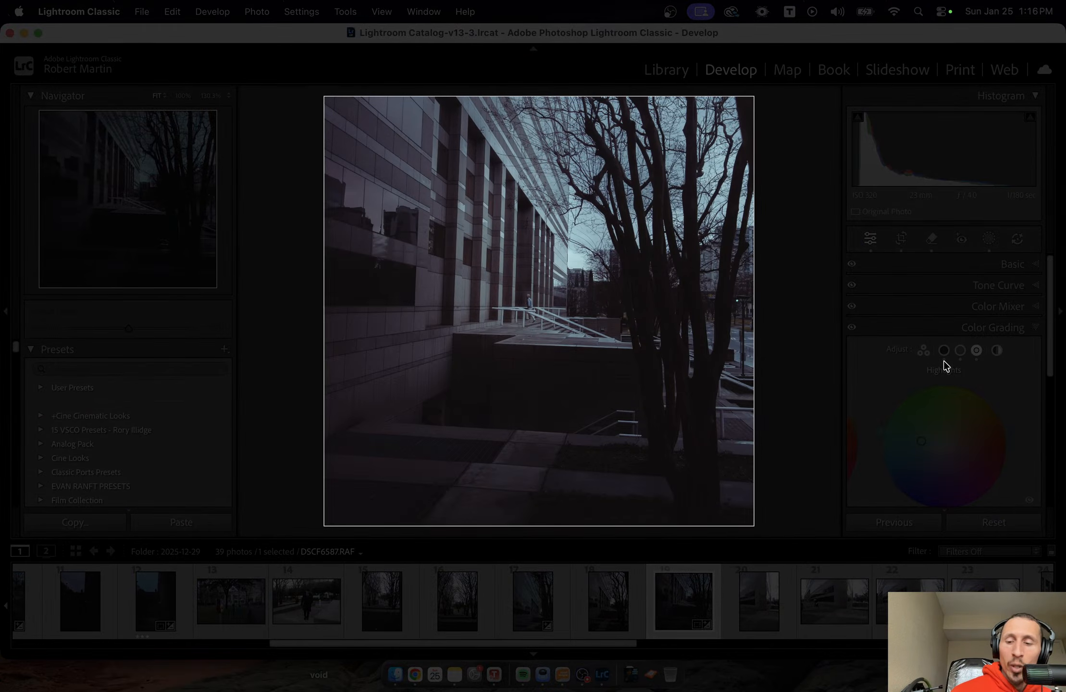
key("l")
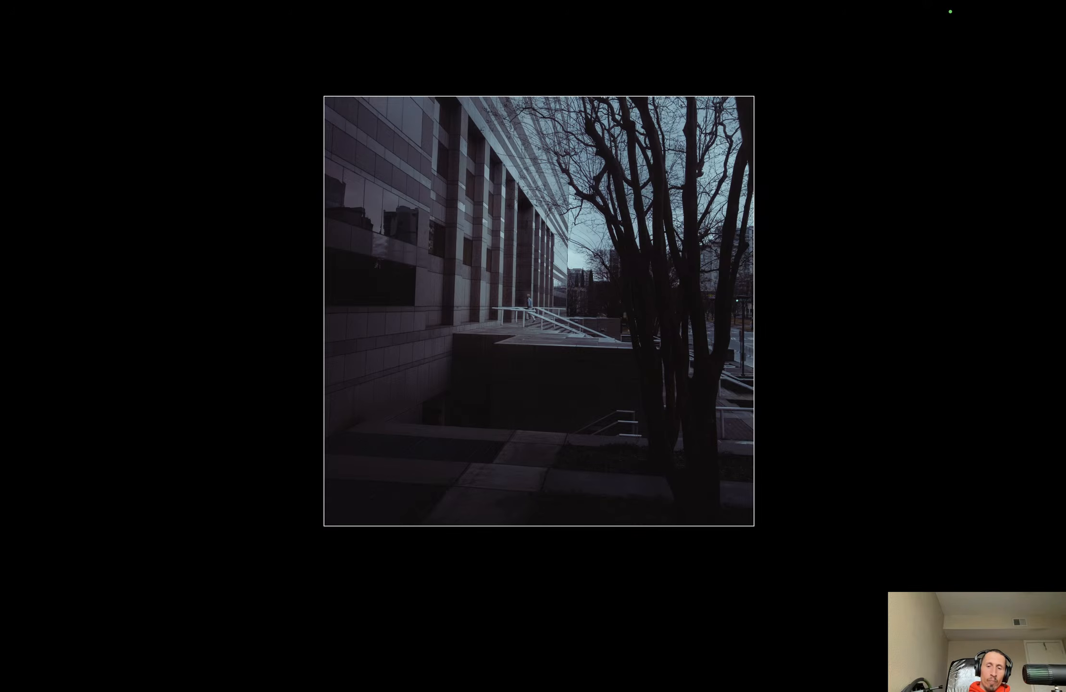
key("l")
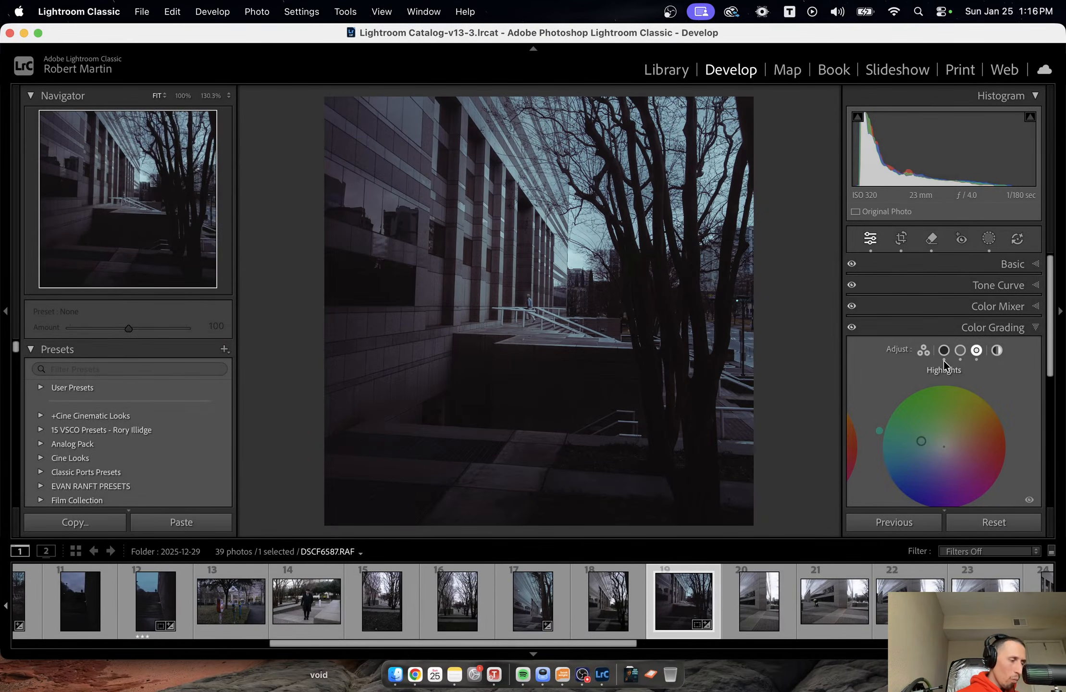
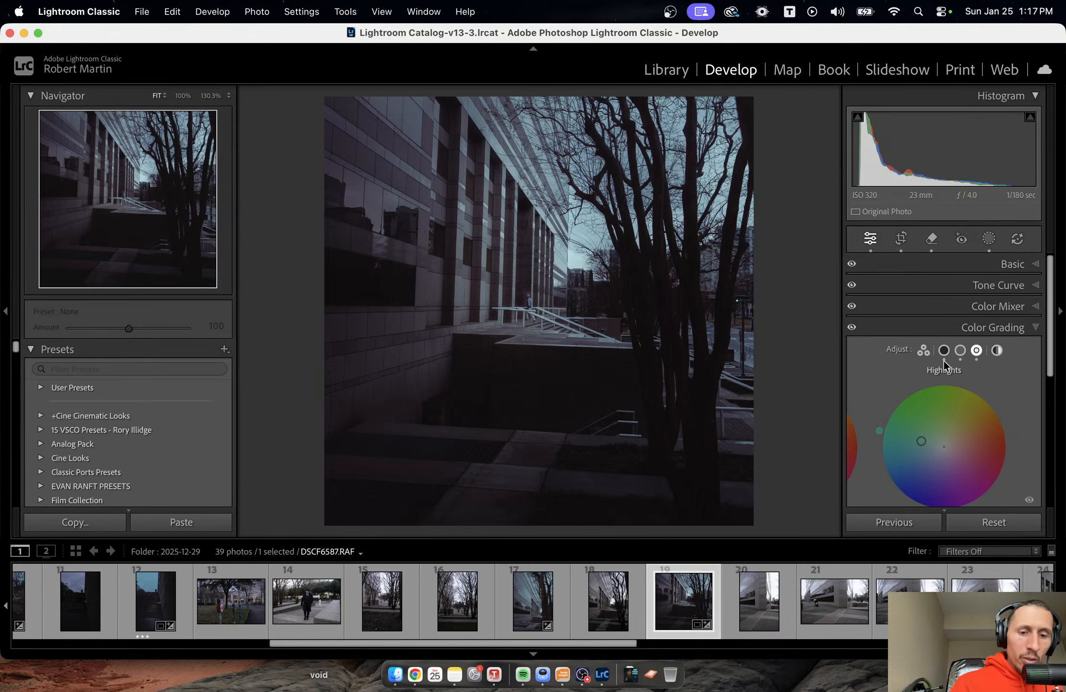
Rate the edited building photo three stars and open DSCF6590.RAF, where the woman with the stroller is farthest away.
key("3")
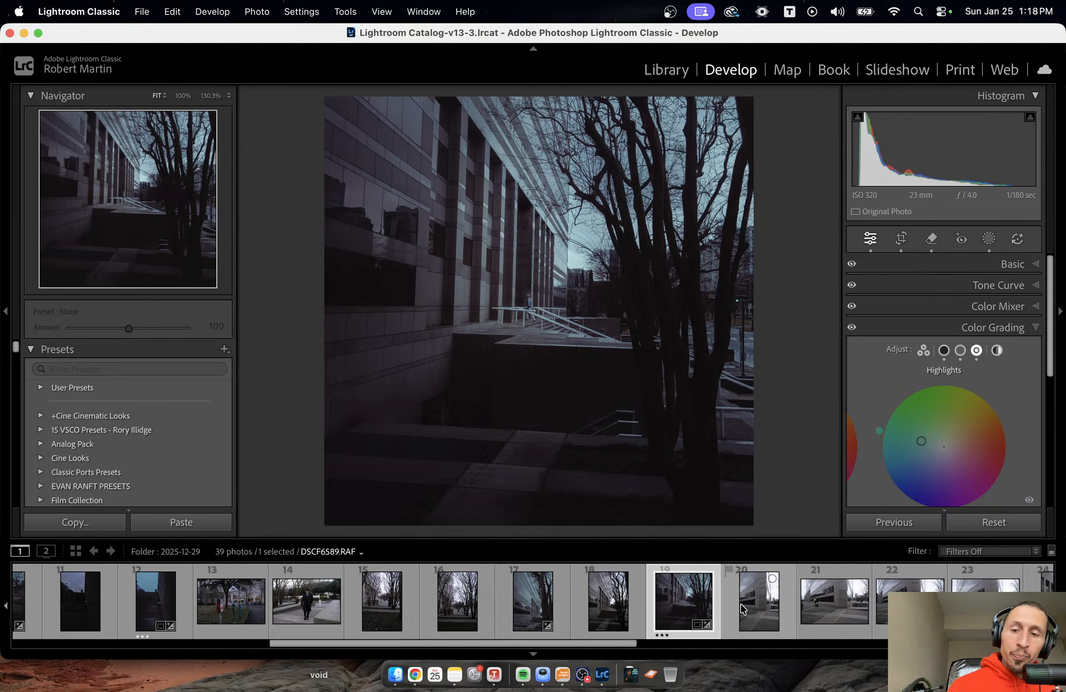
left_click(749, 629)
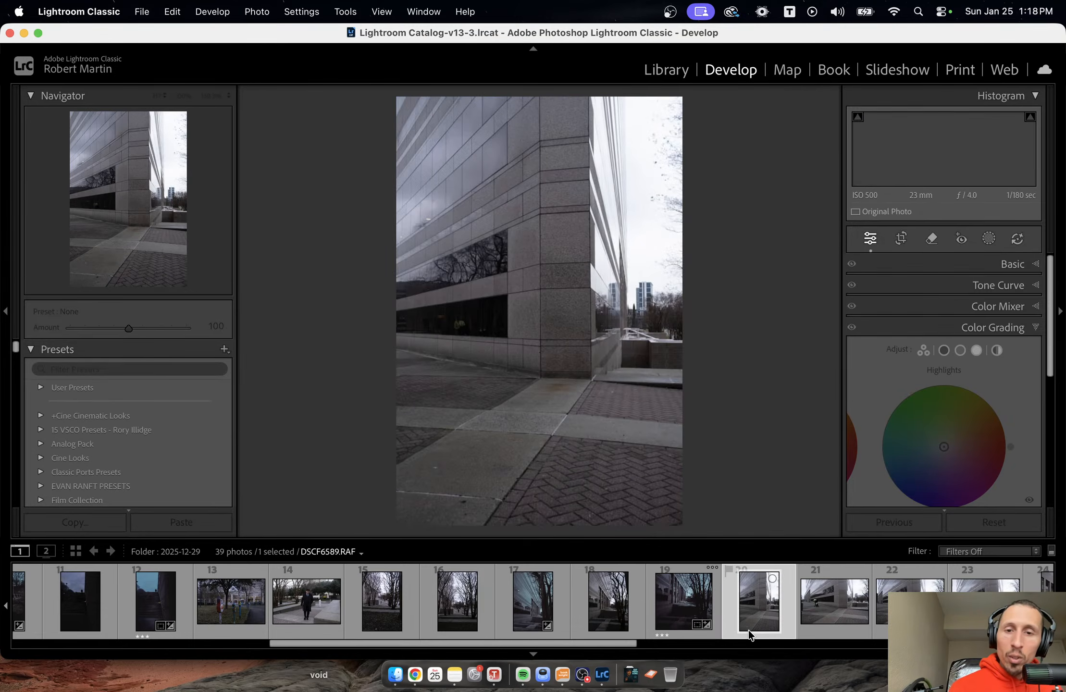
key("Right")
key("Right")
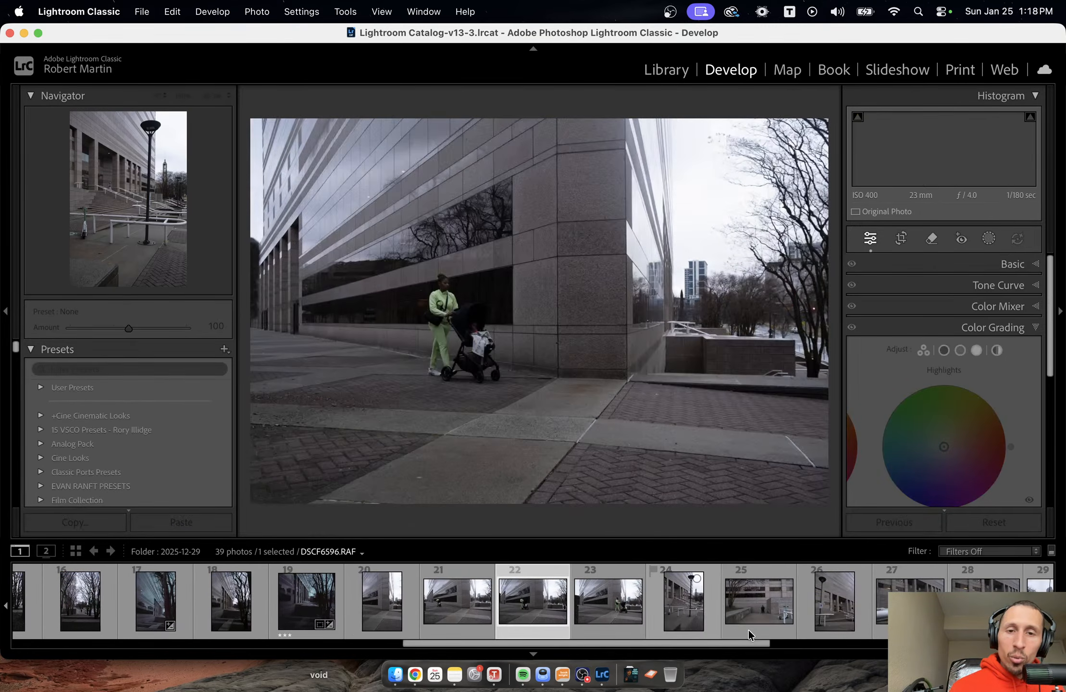
key("Right")
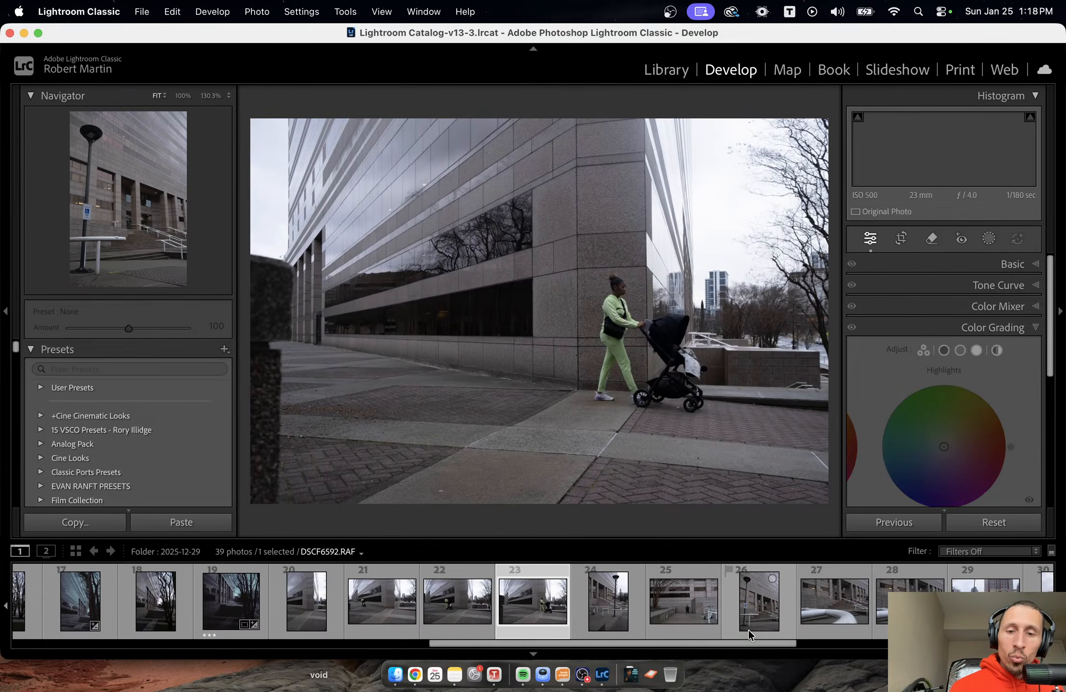
key("Left")
key("Left")
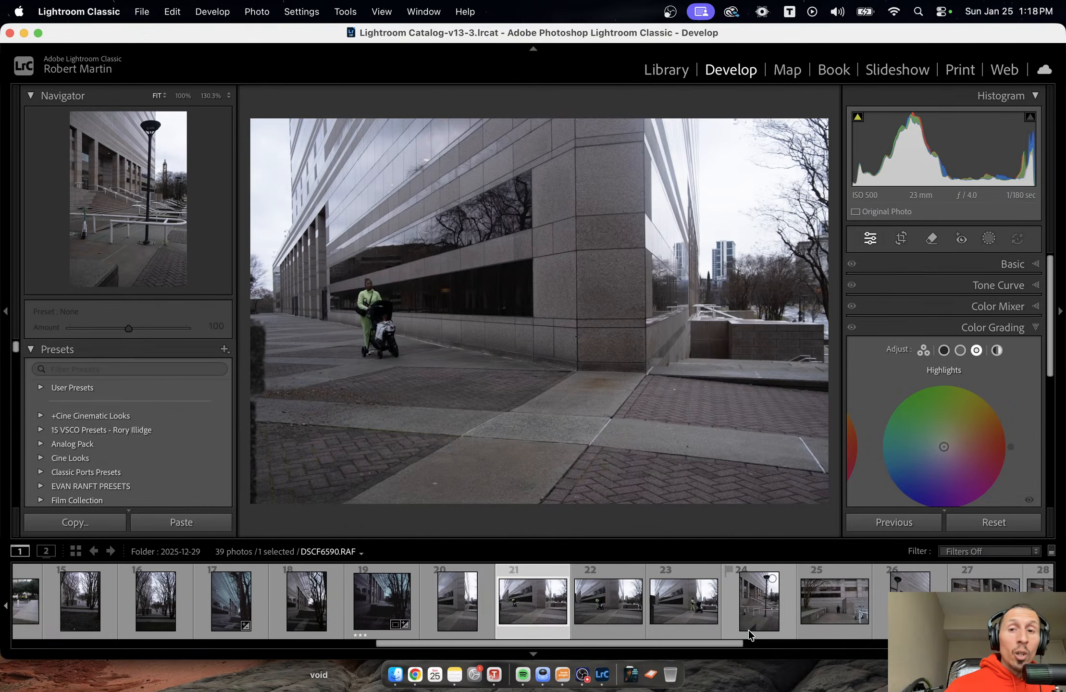
Paste the copied develop settings onto the uncropped stroller photo.
right_click(580, 244)
mouse_move(641, 151)
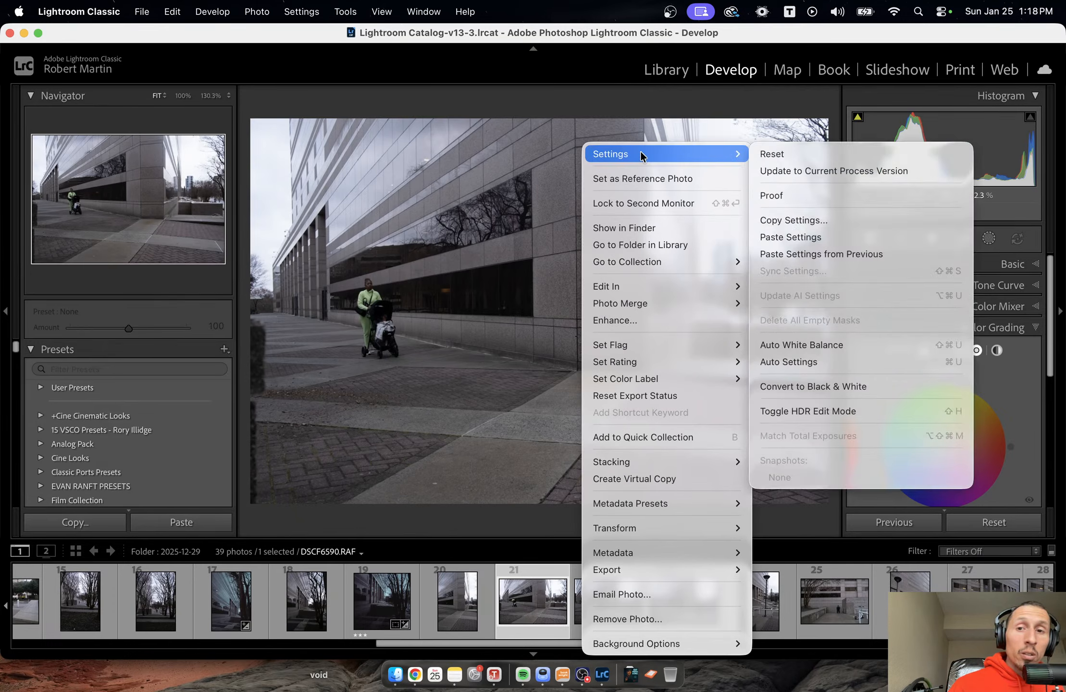
left_click(780, 237)
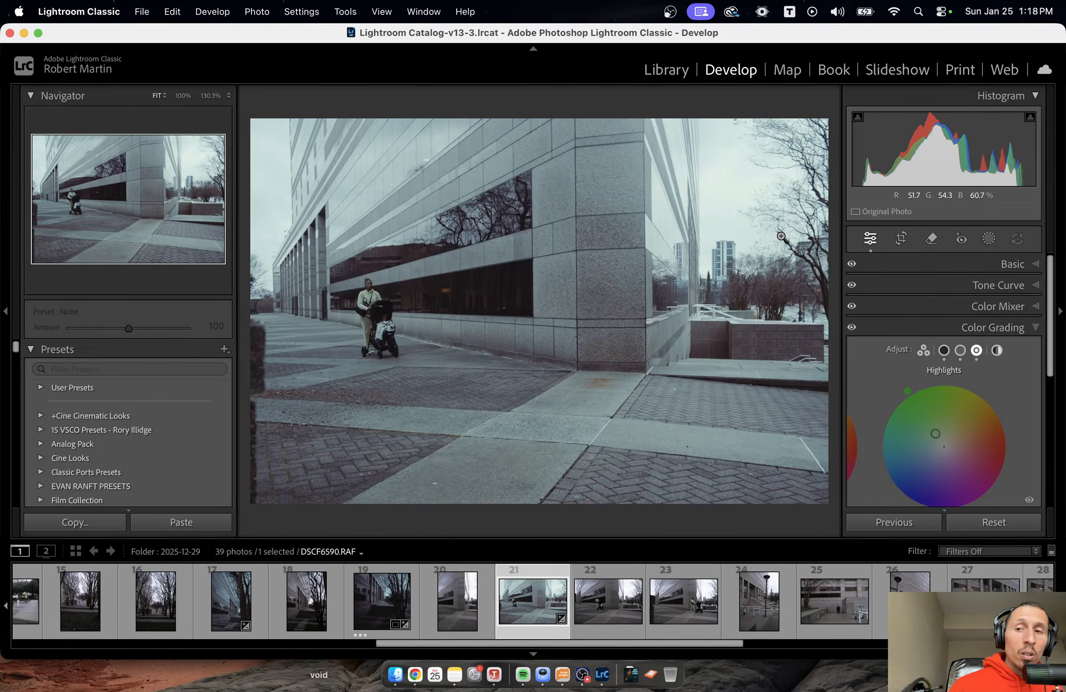
Darken the stroller photo with Exposure -0.40, Contrast -26, Highlights -24 and Shadows -37.
left_click(1018, 285)
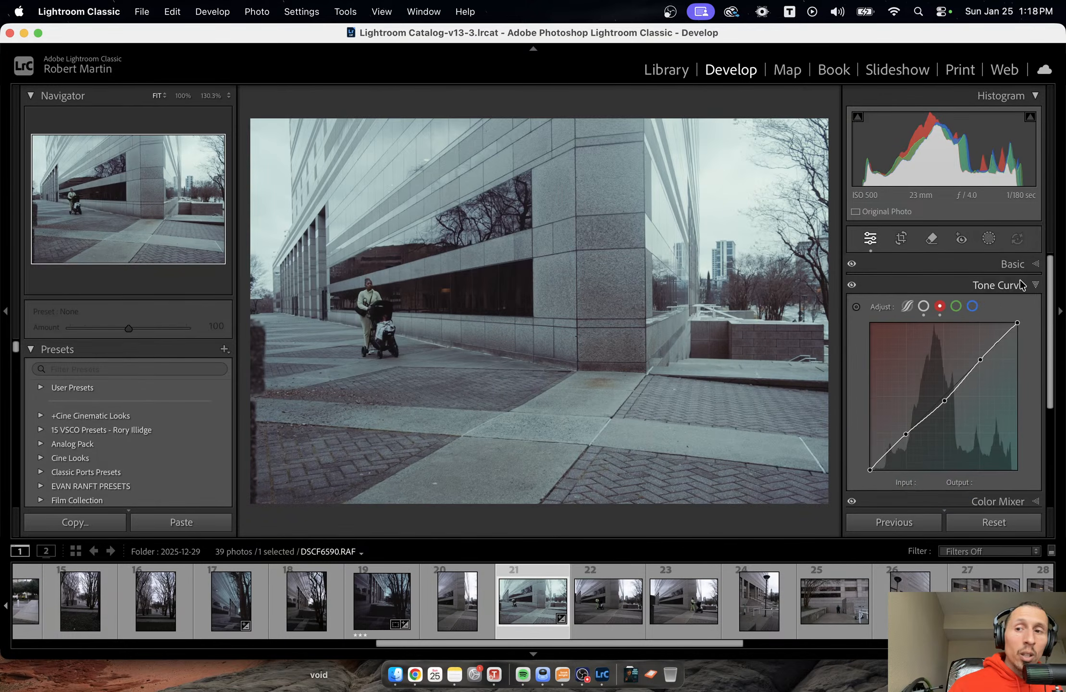
left_click(1021, 277)
left_click(1024, 269)
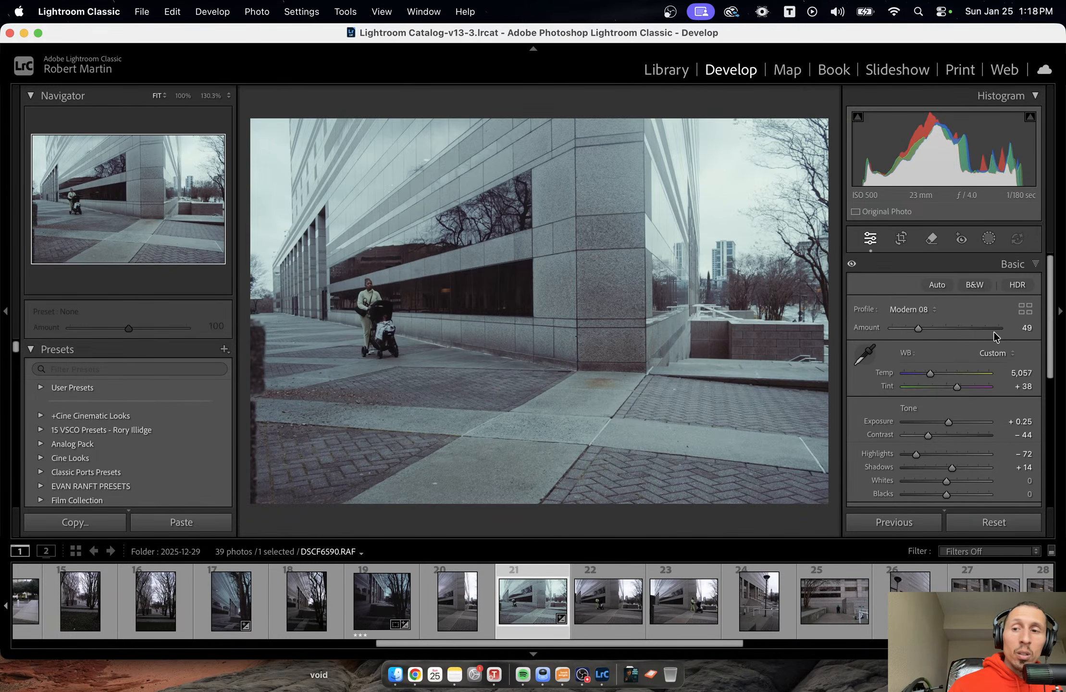
mouse_move(949, 423)
left_mouse_down()
mouse_move(936, 424)
mouse_move(942, 456)
mouse_move(926, 457)
mouse_move(935, 437)
left_mouse_up()
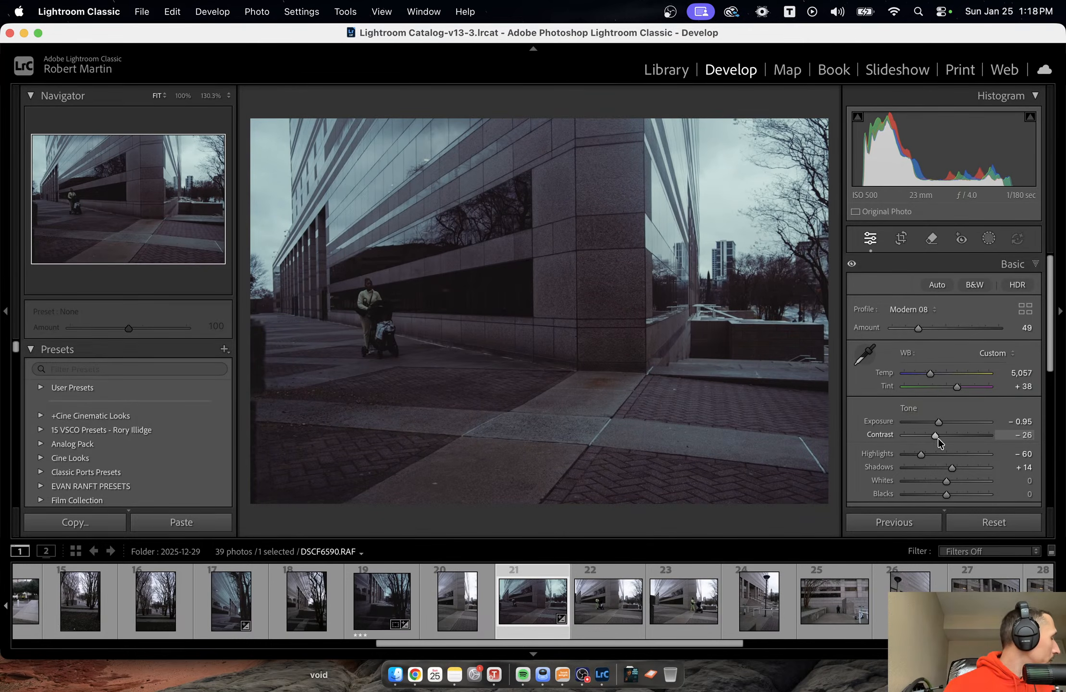
left_click_drag(942, 423, 946, 425)
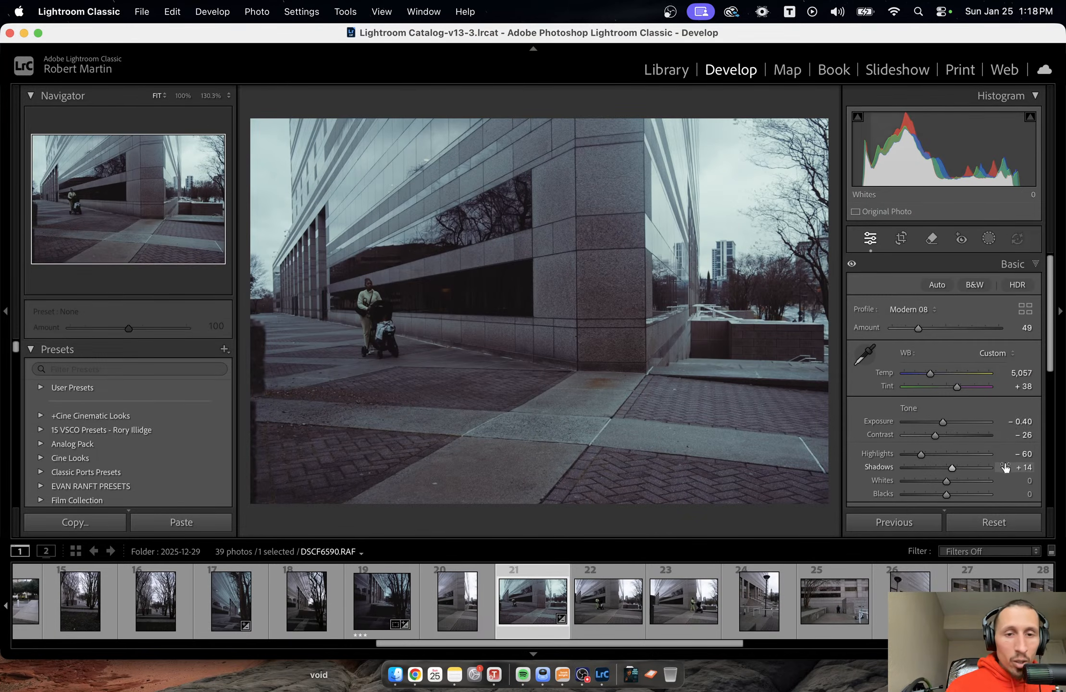
mouse_move(954, 470)
left_mouse_down()
mouse_move(931, 468)
mouse_move(936, 459)
left_mouse_up()
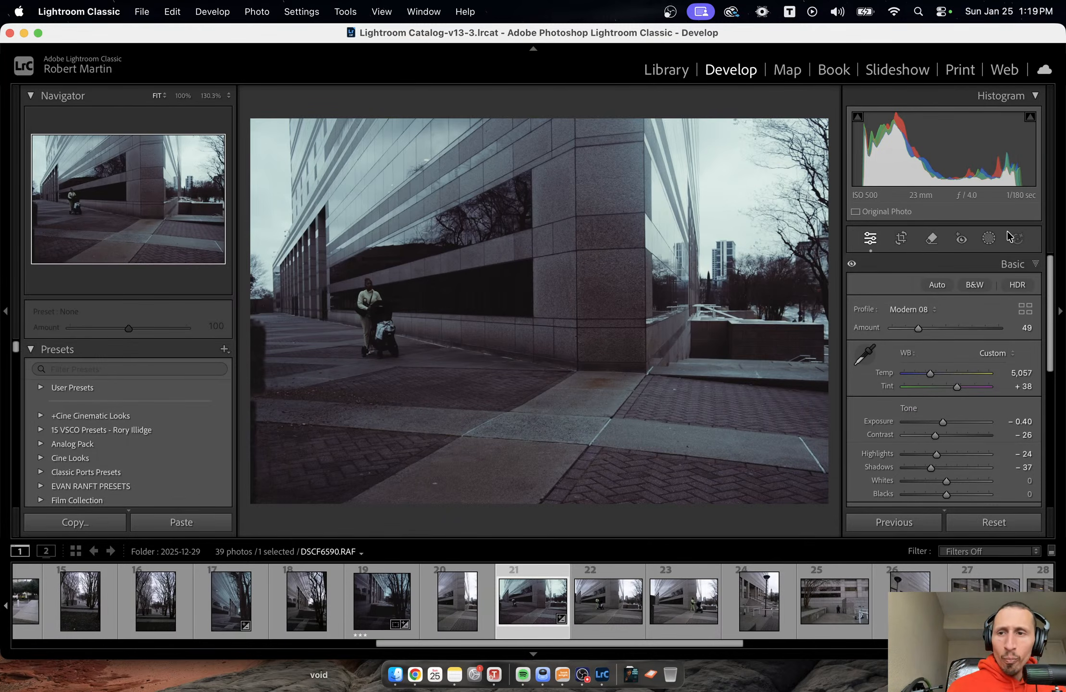
Start a radial gradient mask, drop it, and reset all edits on the stroller photo.
left_click(988, 242)
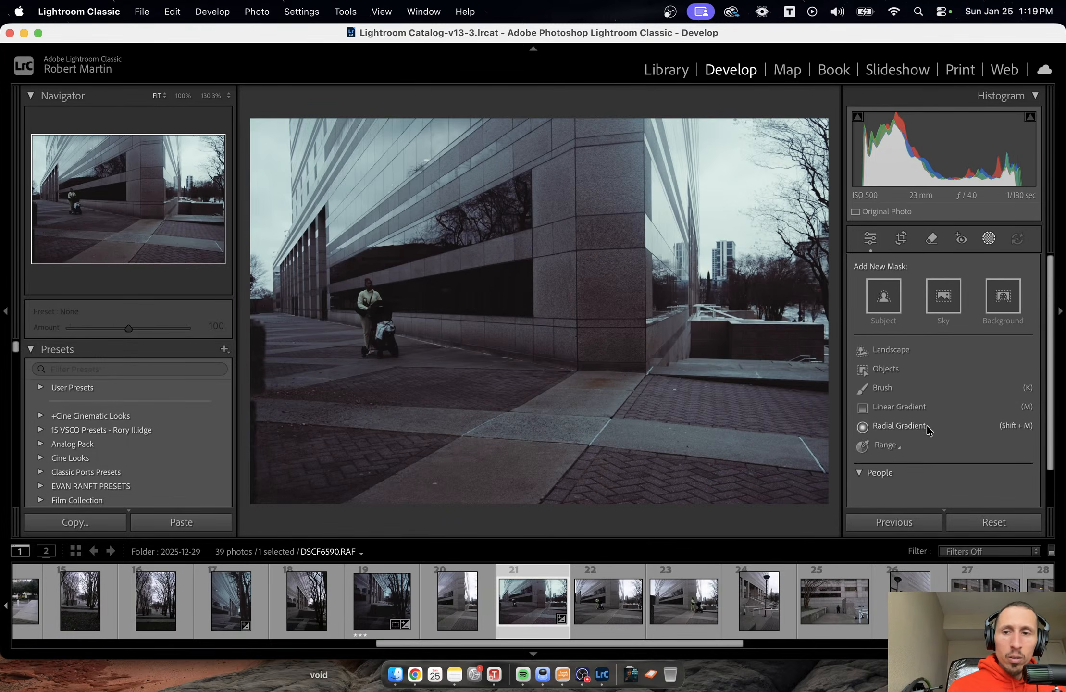
left_click(927, 426)
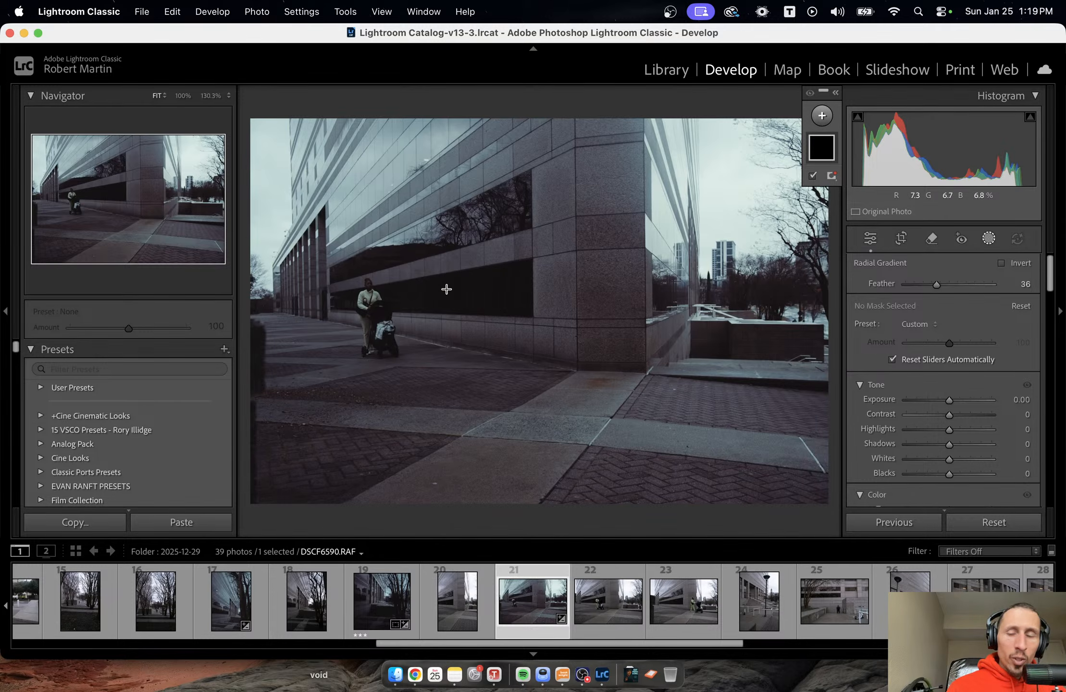
left_click(994, 522)
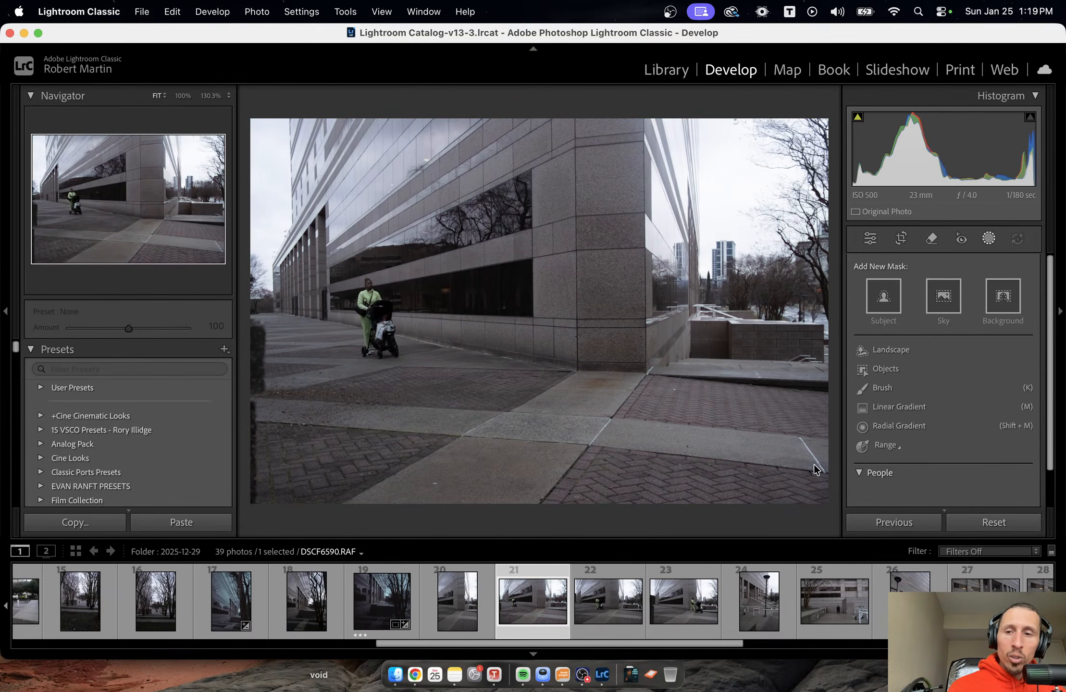
Crop the stroller photo at its original aspect using the golden spiral overlay, placing the spiral's center on the woman and stroller.
key("r")
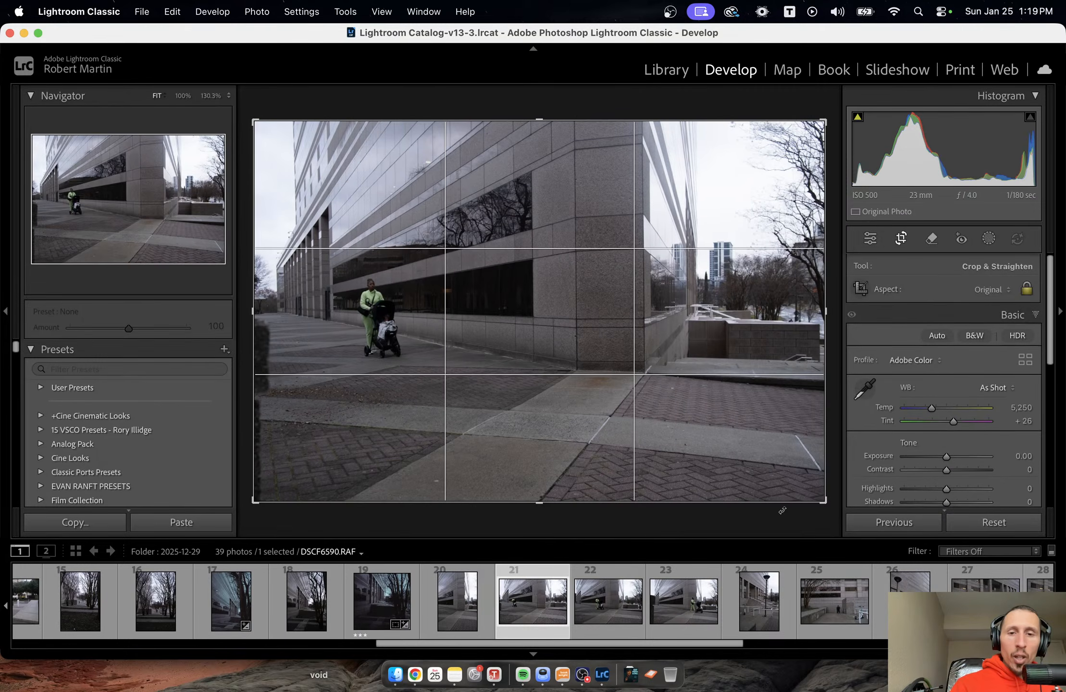
key("o")
key("o")
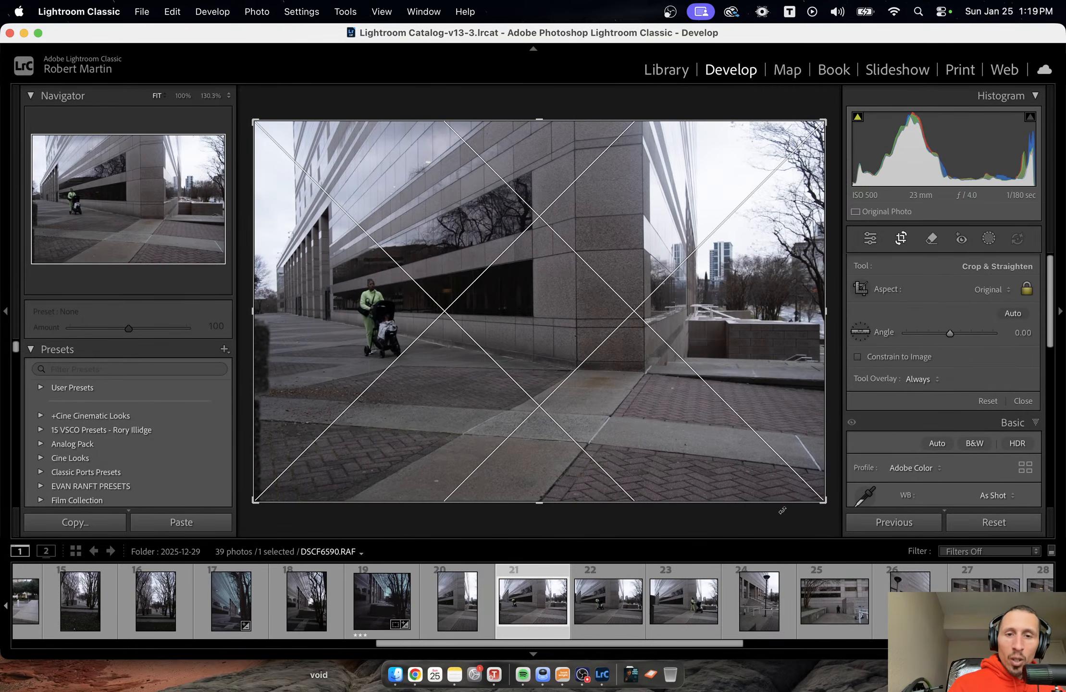
key("o")
key("o")
key("o")
key("o")
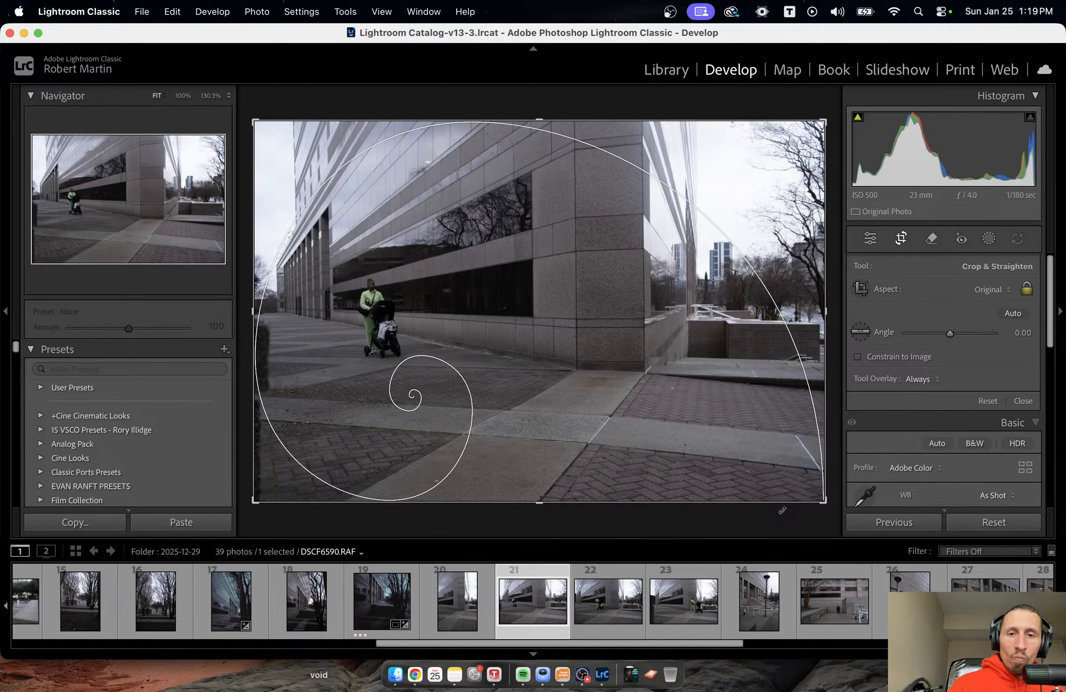
left_click_drag(541, 495, 665, 444)
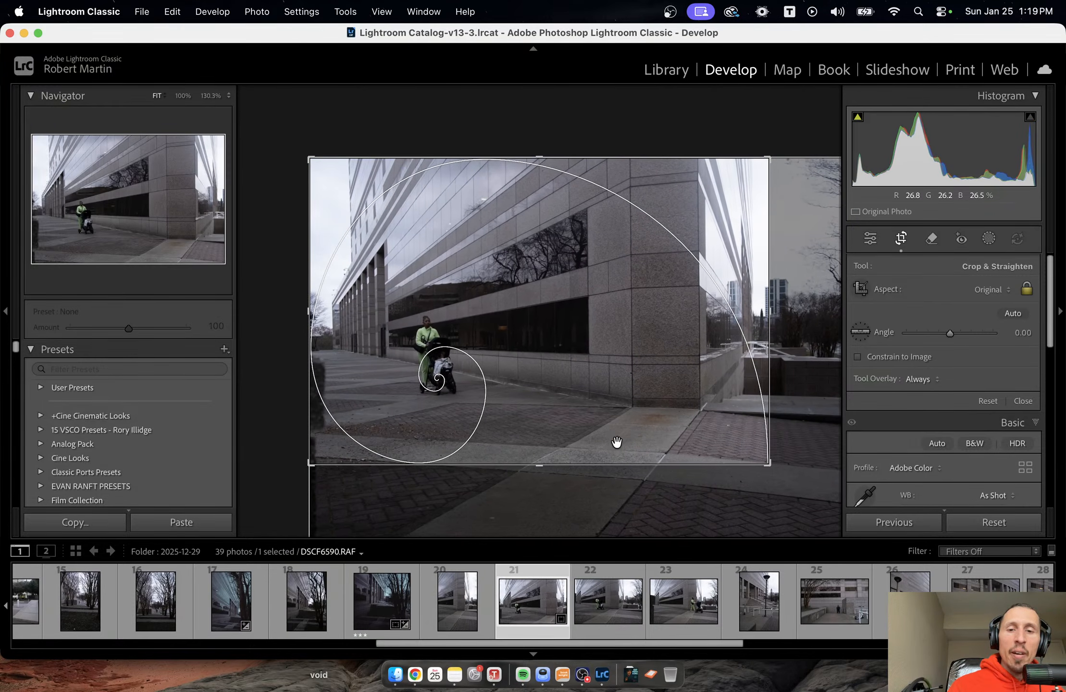
left_click_drag(548, 464, 552, 454)
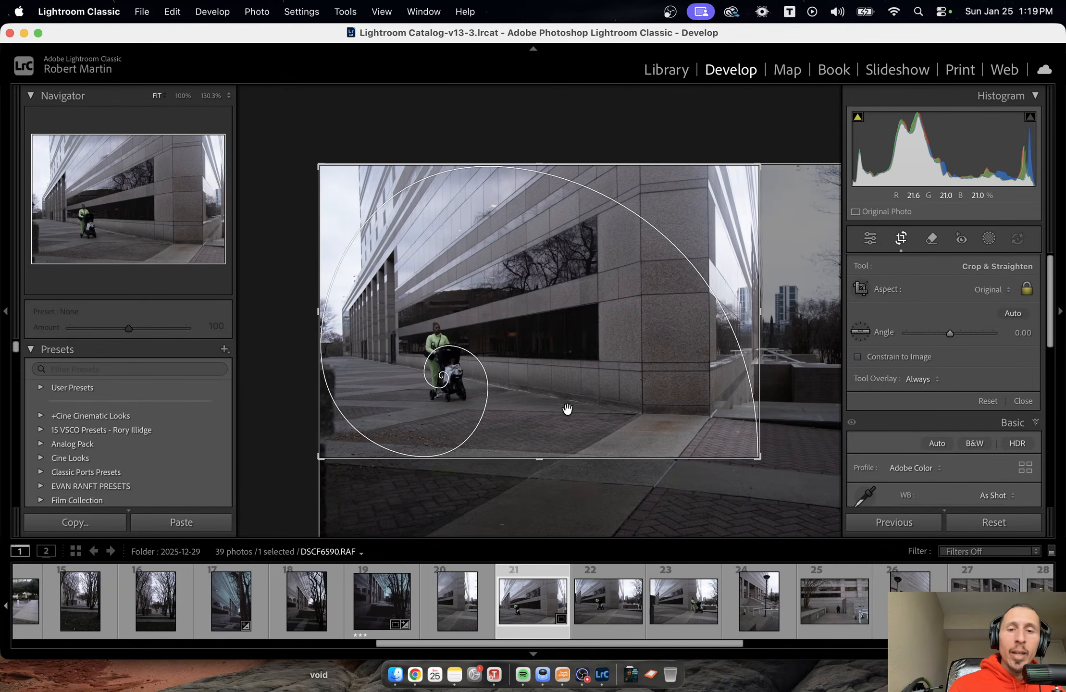
key("Return")
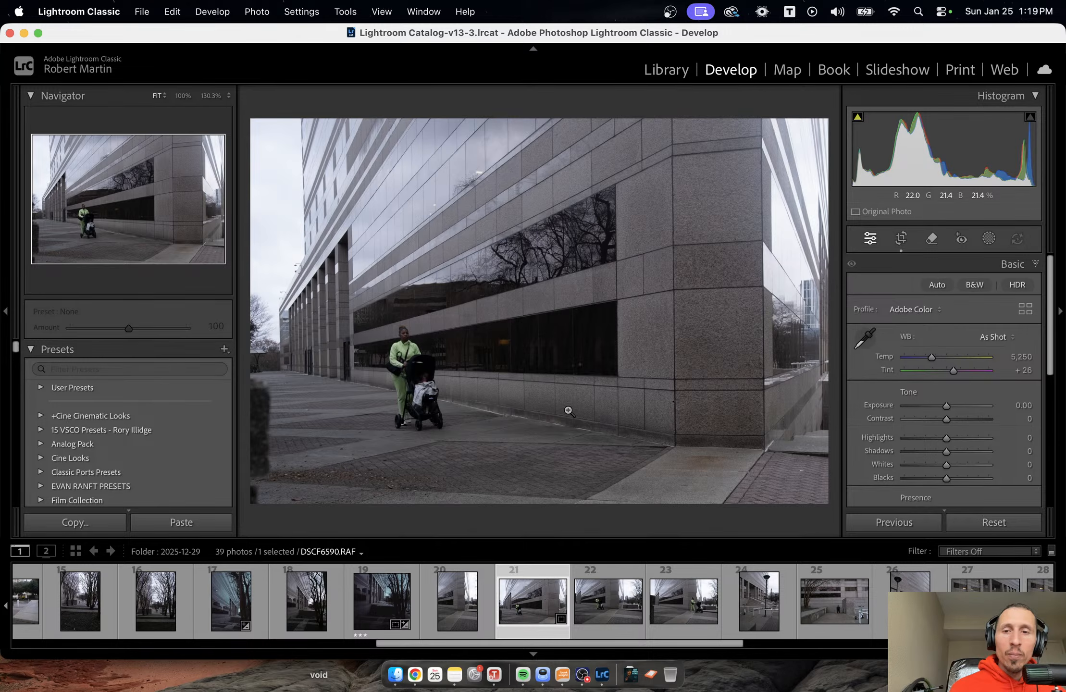
Tilt the stroller photo's crop to an angle of -7.22, tighten it slightly, and apply it.
key("r")
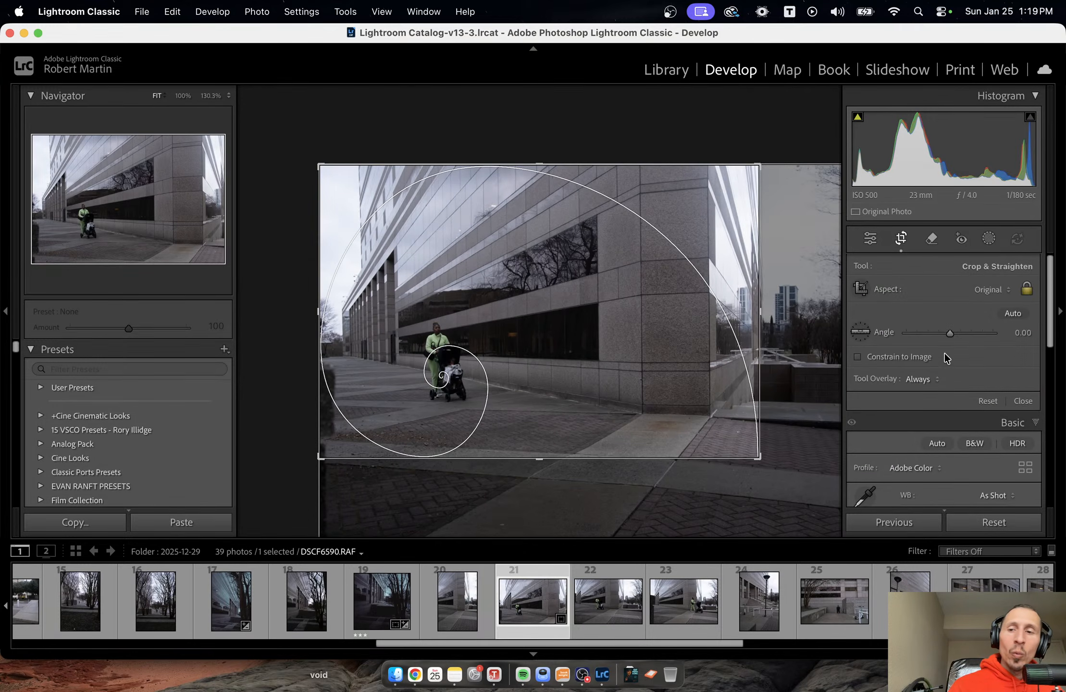
left_click_drag(948, 333, 940, 336)
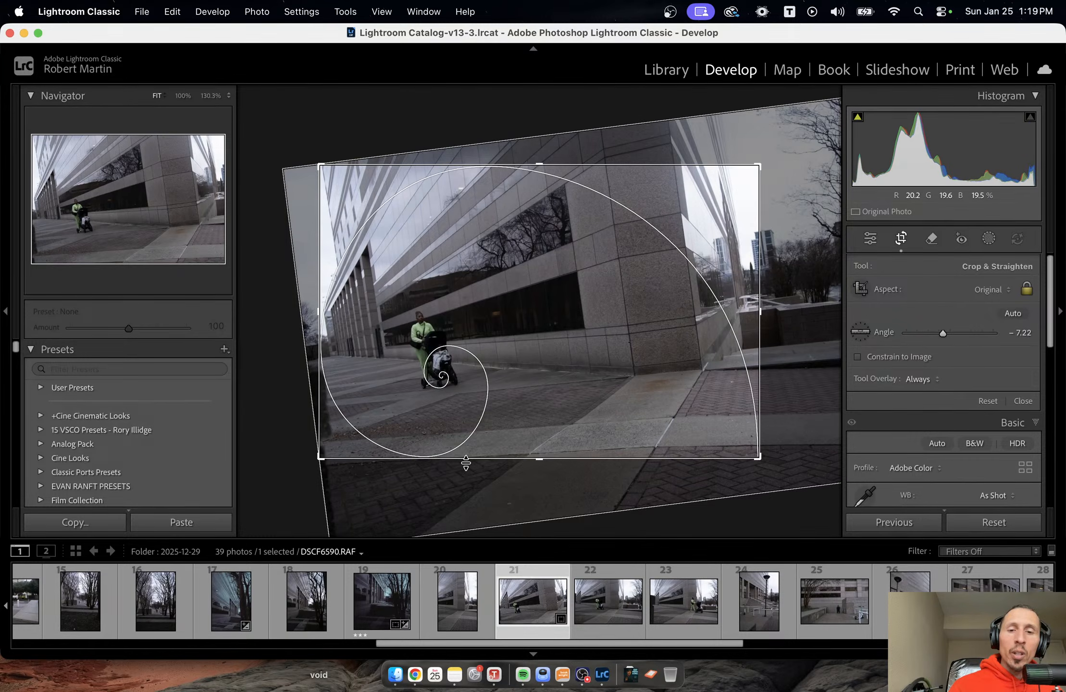
left_click_drag(467, 460, 526, 426)
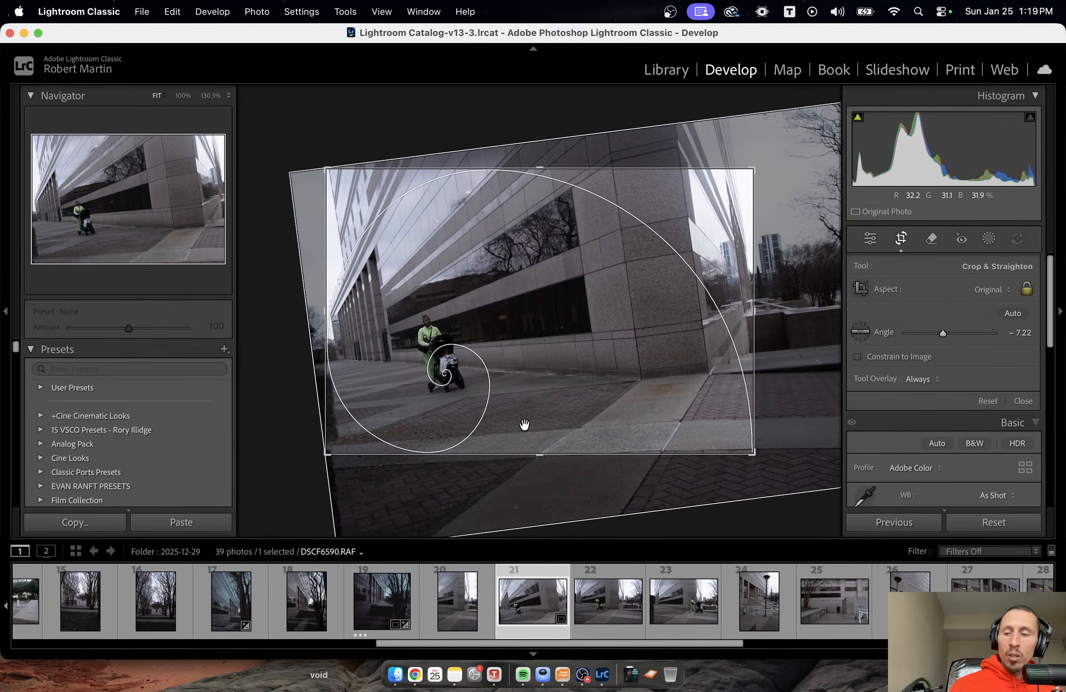
key("Return")
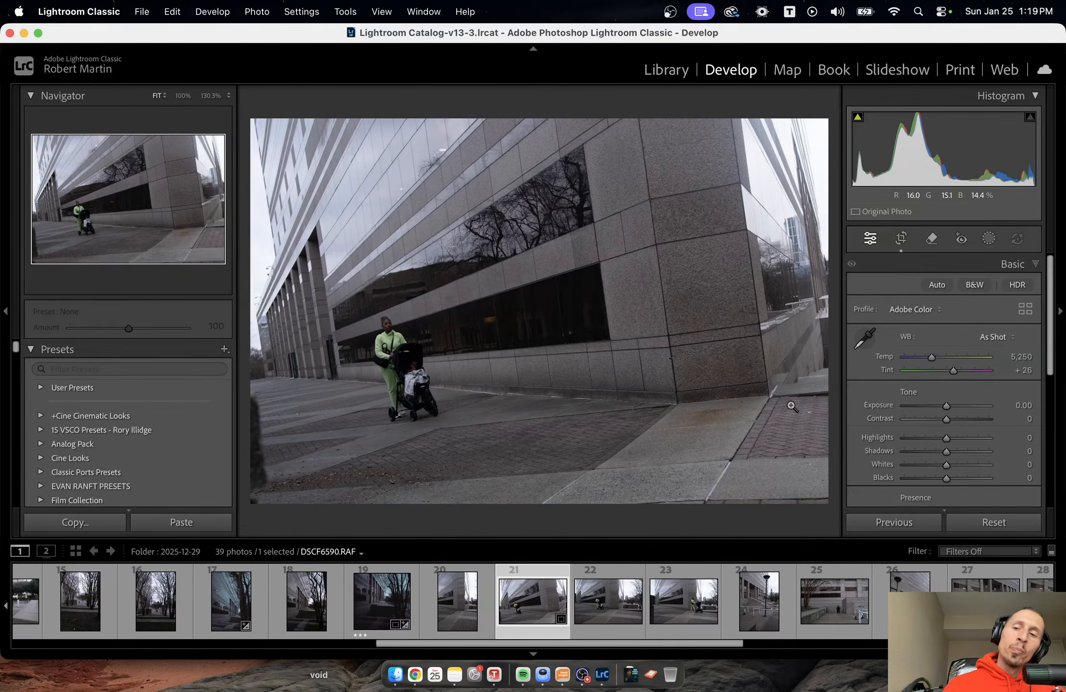
Paste the copied develop settings onto the cropped stroller photo.
scroll(945, 419, "down", 2)
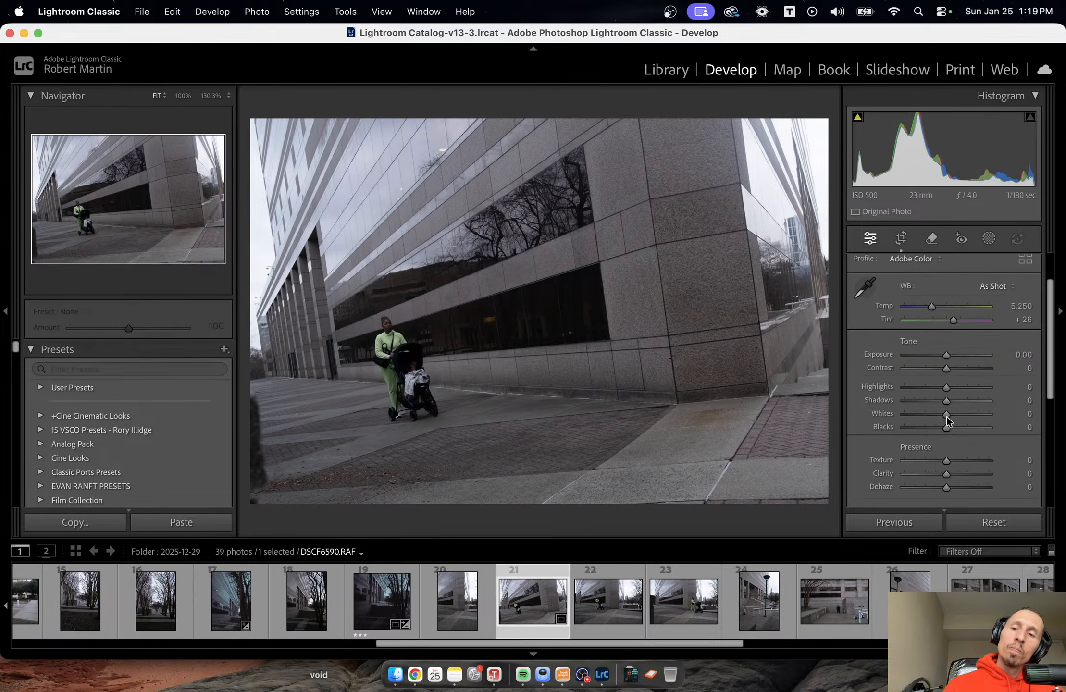
right_click(688, 192)
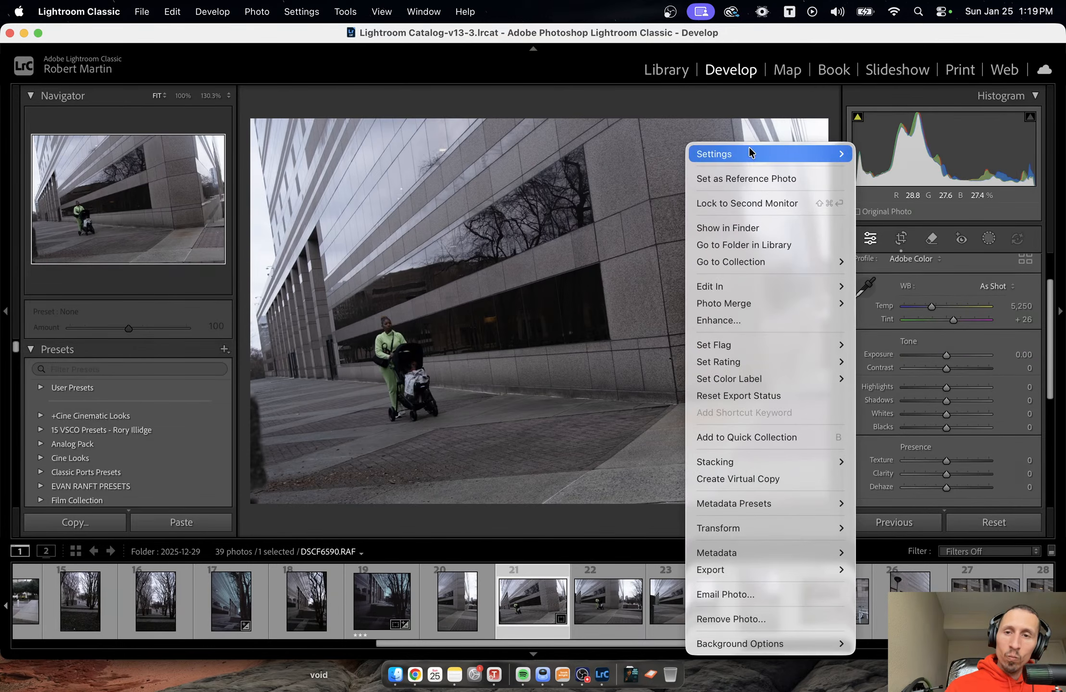
mouse_move(752, 152)
left_click(586, 656)
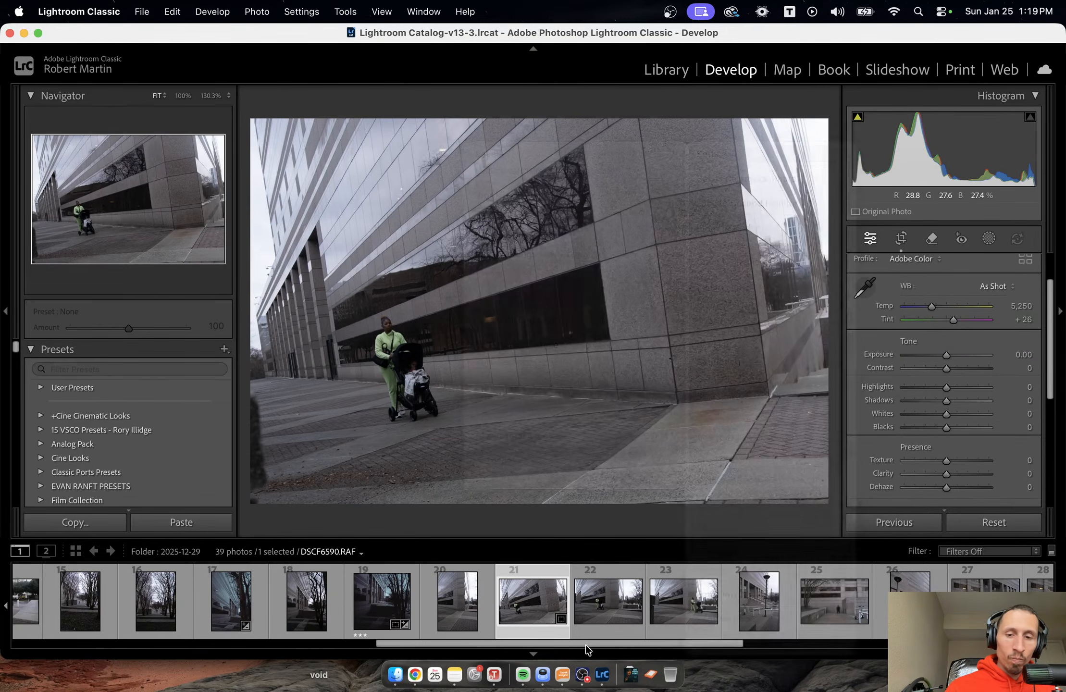
right_click(561, 275)
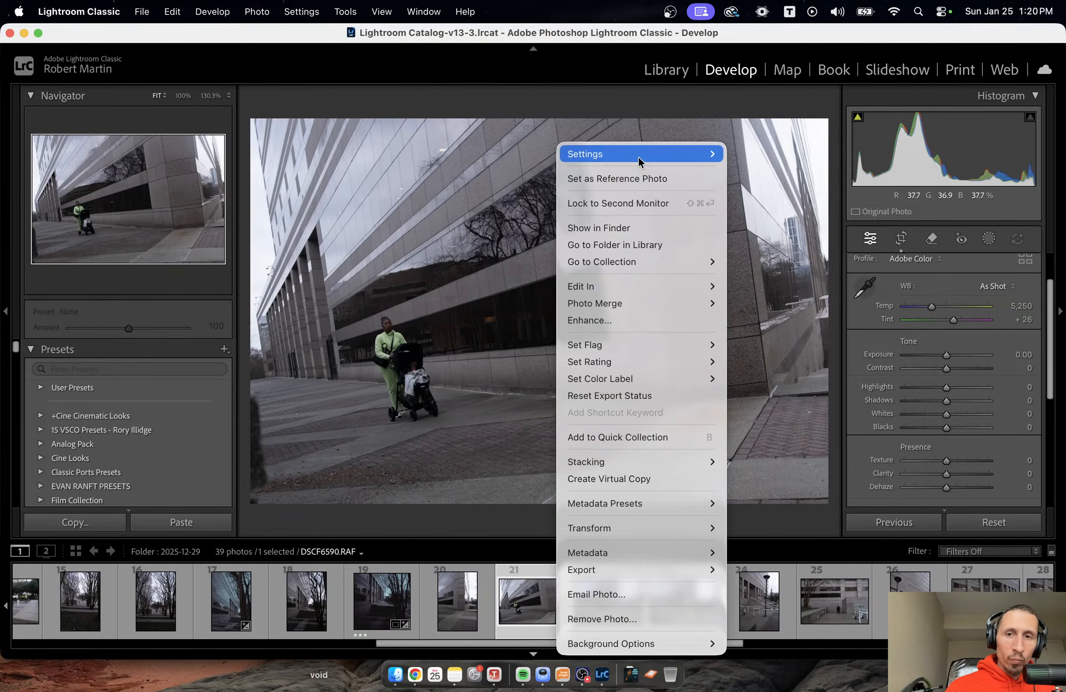
mouse_move(638, 157)
left_click(761, 231)
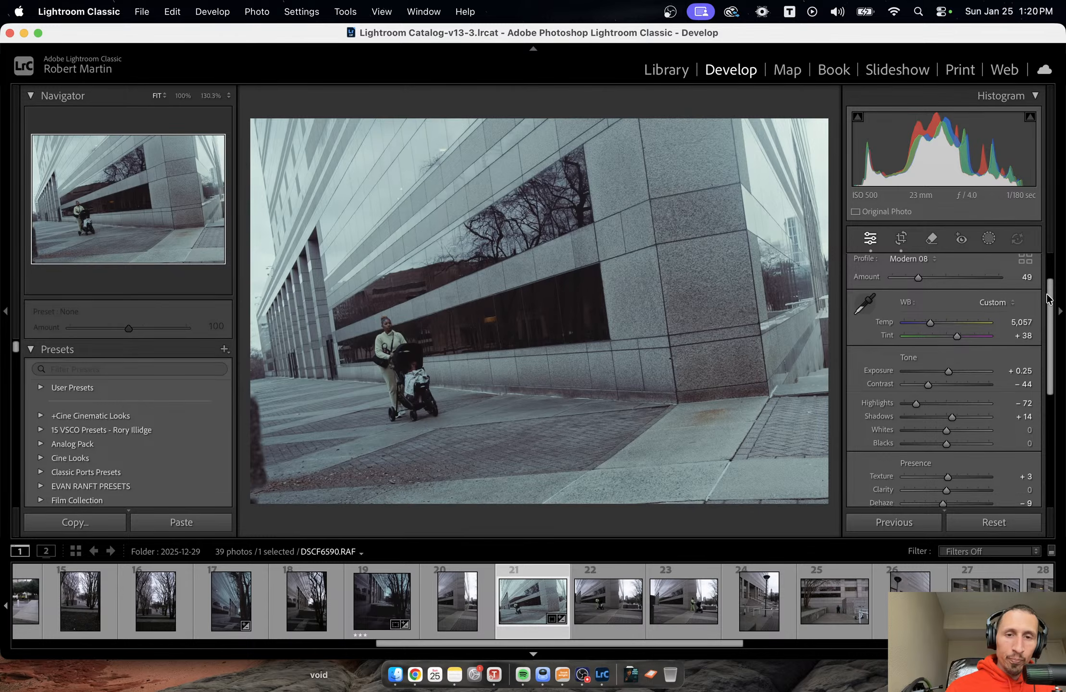
Reset the Green and Aqua hues to 0 in the Color Mixer and bring up its saturation values.
scroll(980, 476, "down", 5)
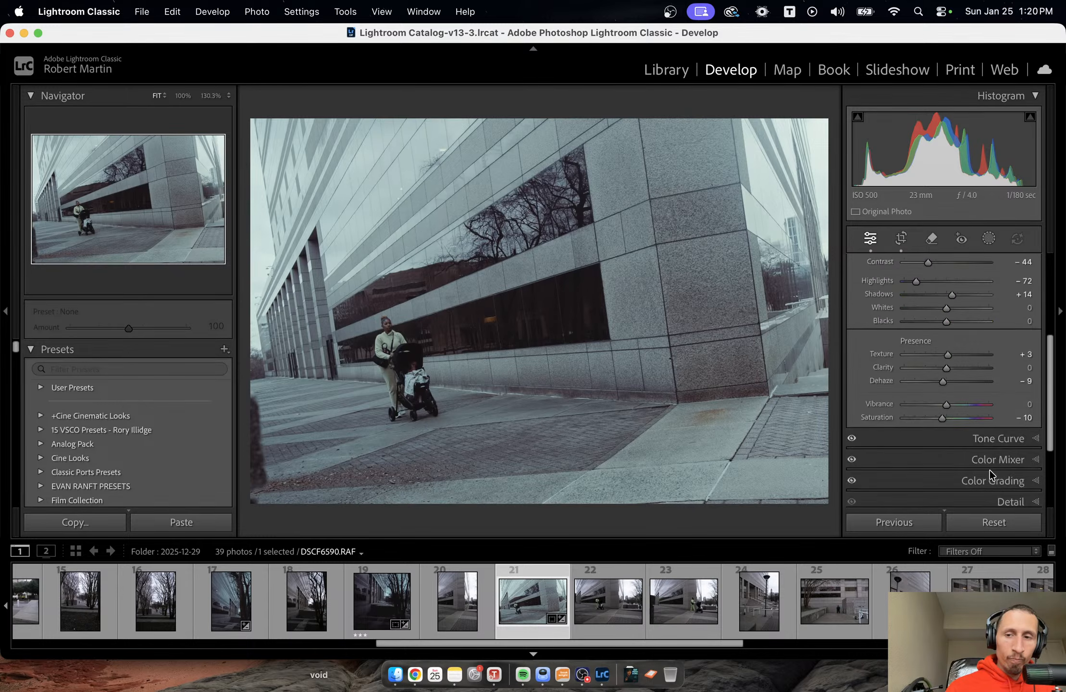
left_click(1017, 345)
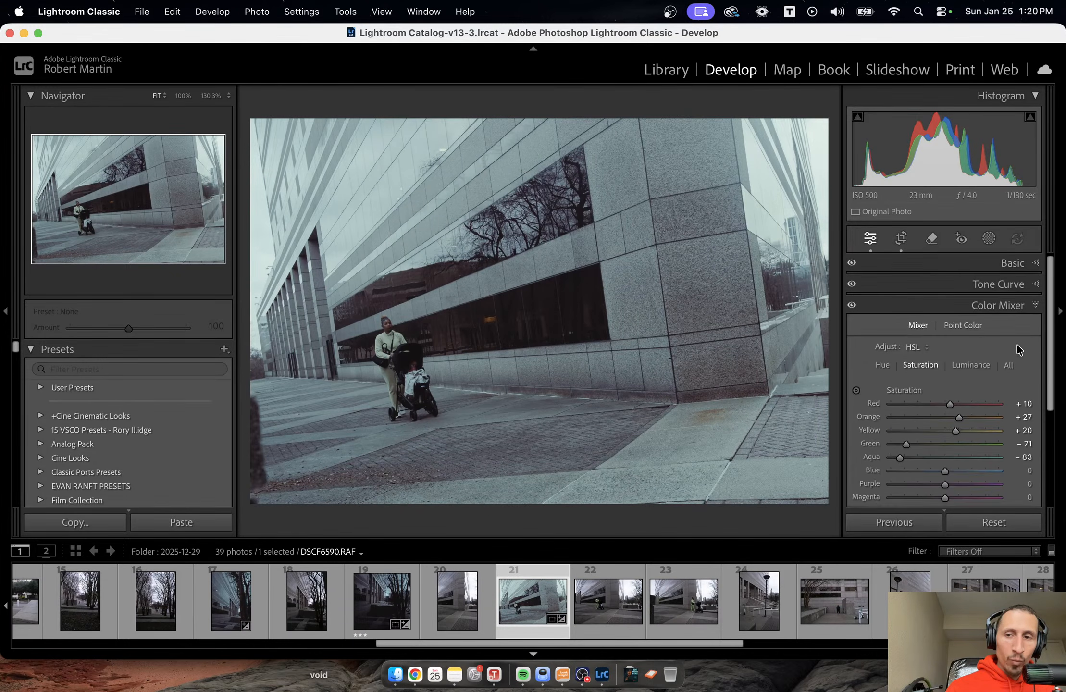
left_click(886, 367)
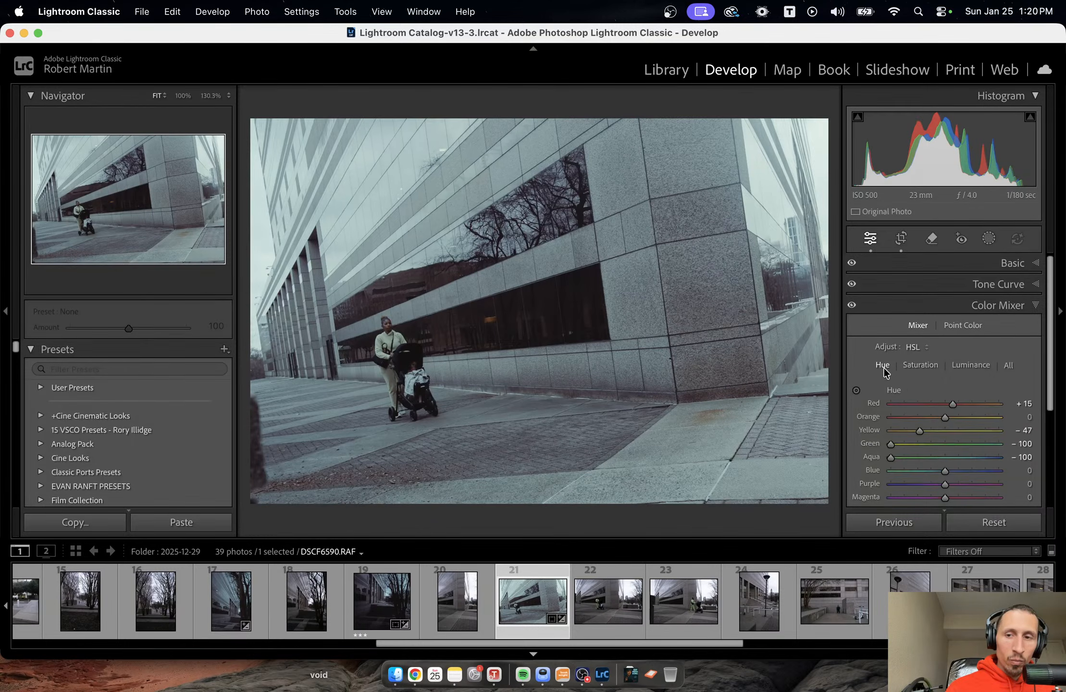
double_click(890, 444)
double_click(892, 460)
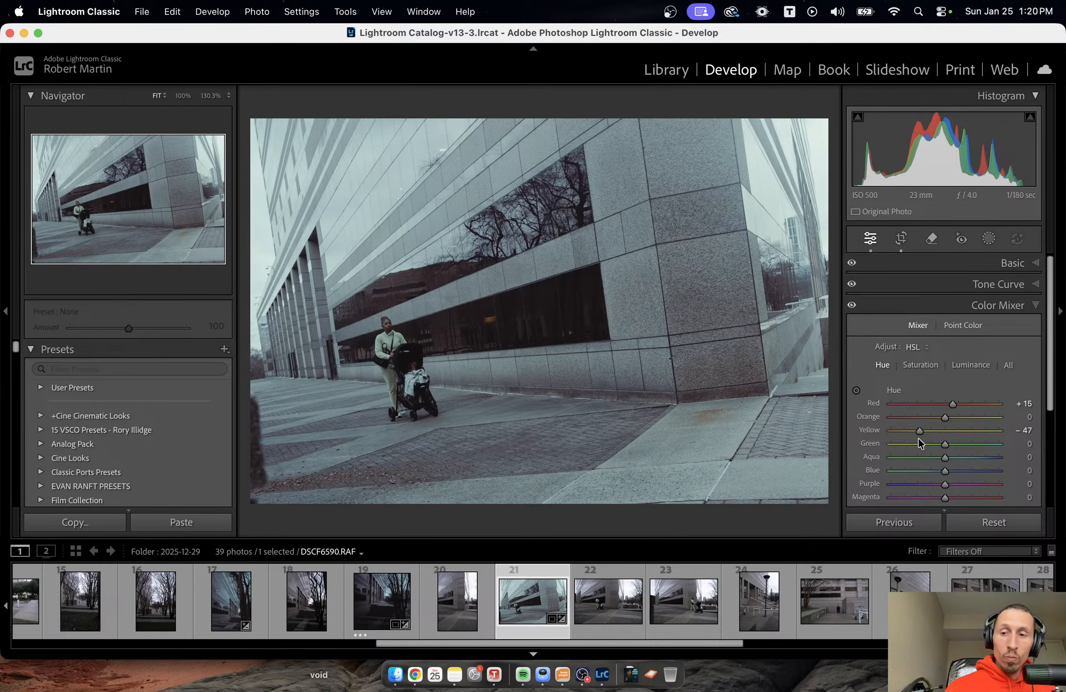
left_click(920, 365)
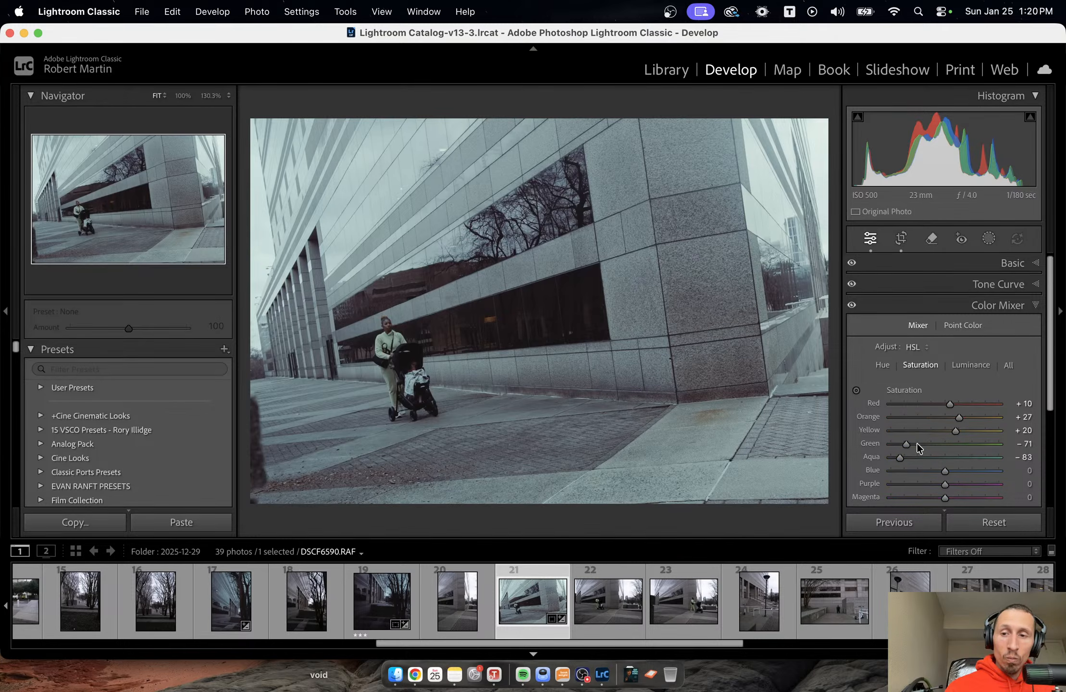
In the stroller photo's Color Mixer, set Green saturation to +100 and hues to Green -100, Aqua -100 and Yellow -45.
left_click_drag(905, 443, 1001, 443)
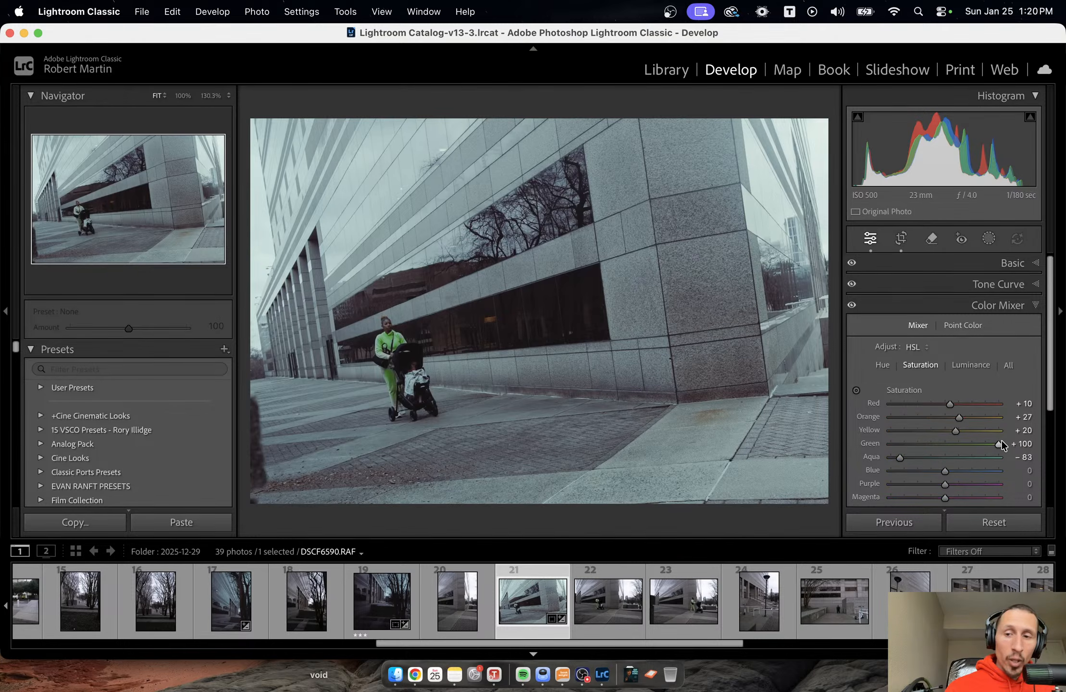
left_click(887, 365)
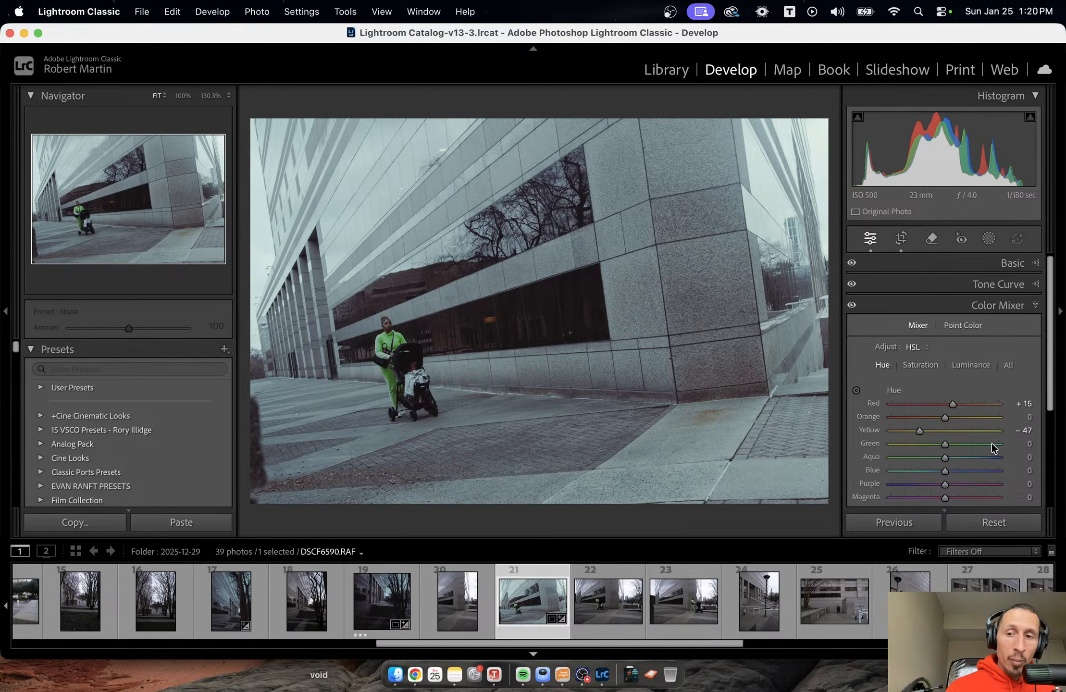
left_click_drag(945, 444, 881, 435)
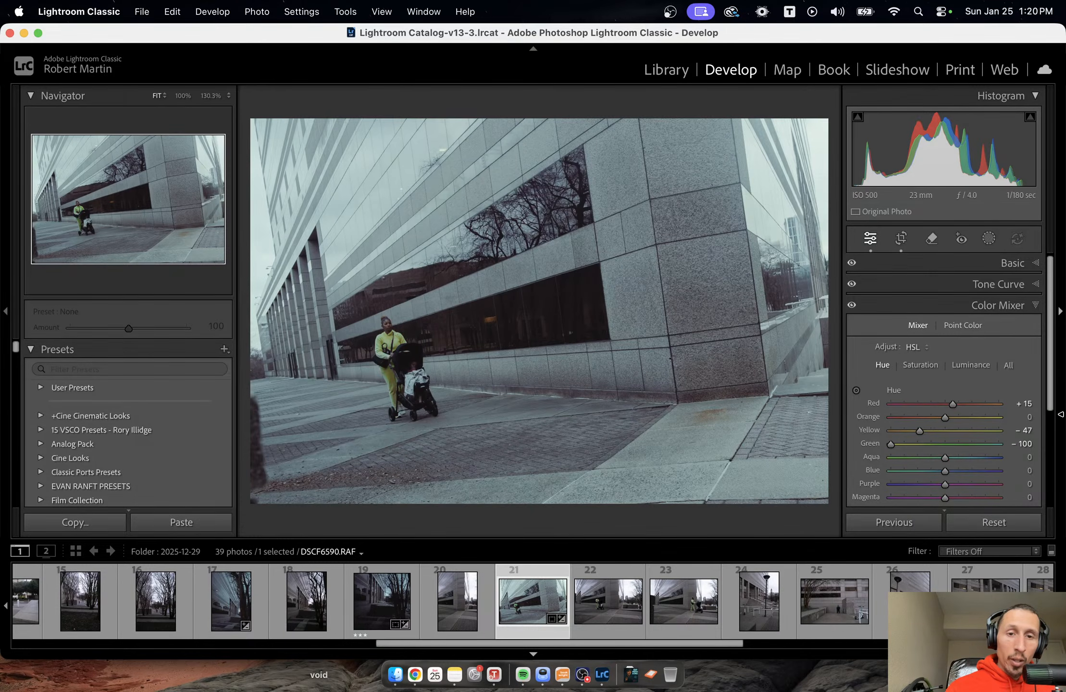
left_click_drag(945, 457, 809, 448)
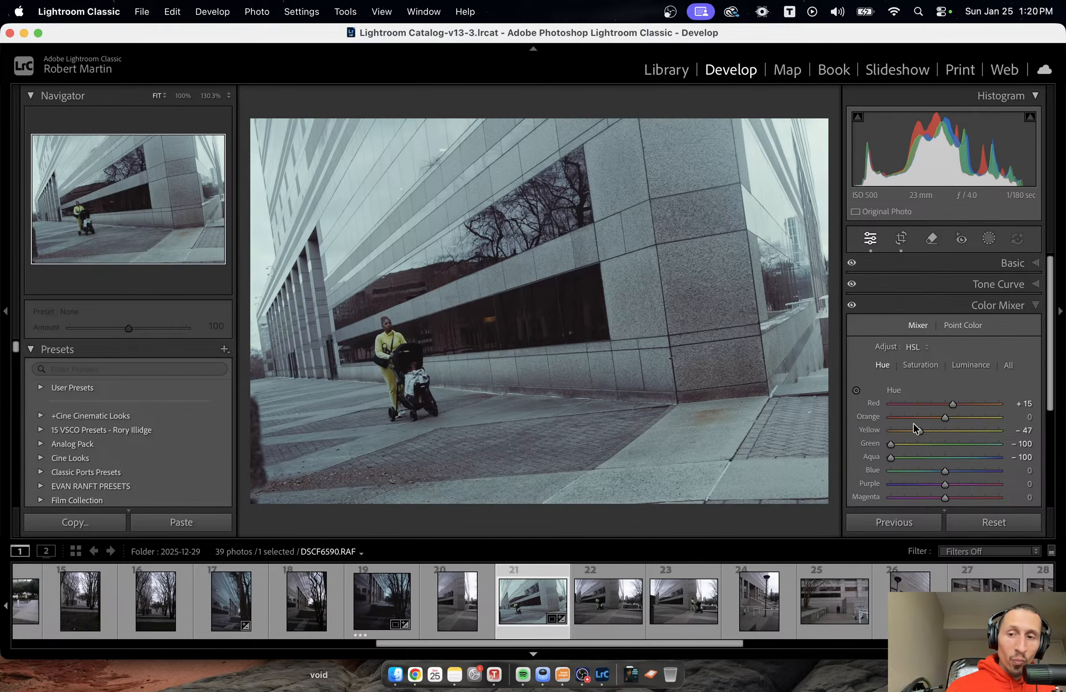
left_click_drag(918, 430, 921, 429)
Sample the woman's yellow top with Point Color and set Hue Shift -45, Sat. Shift 24, Lum. Shift 17 and Variance 12.
left_click(394, 371)
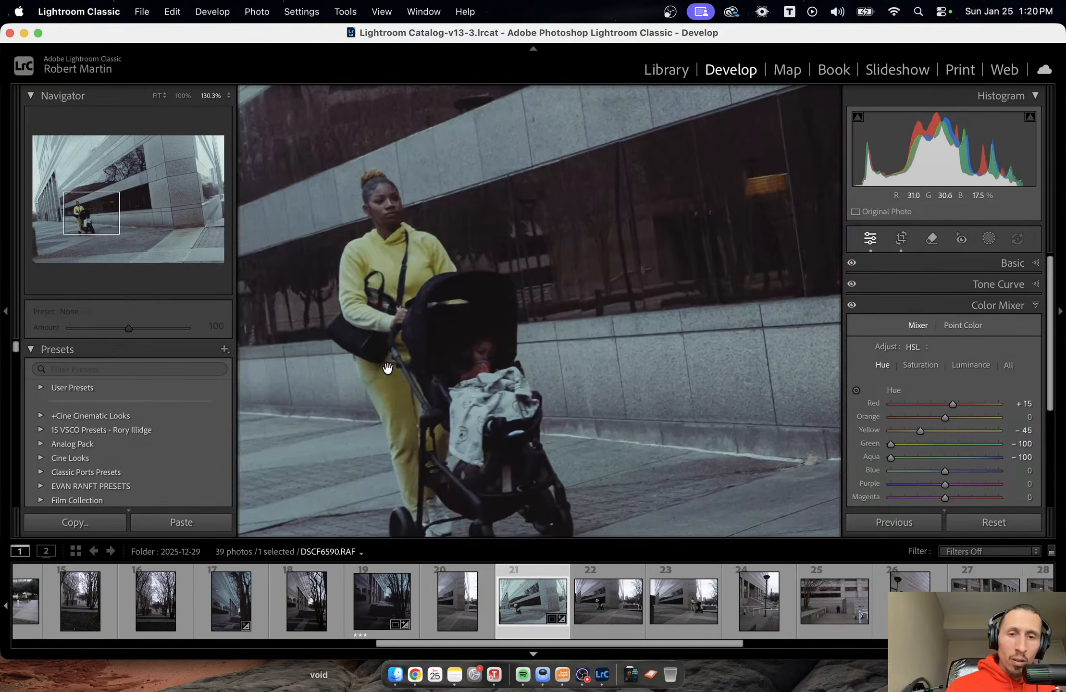
left_click_drag(513, 374, 604, 283)
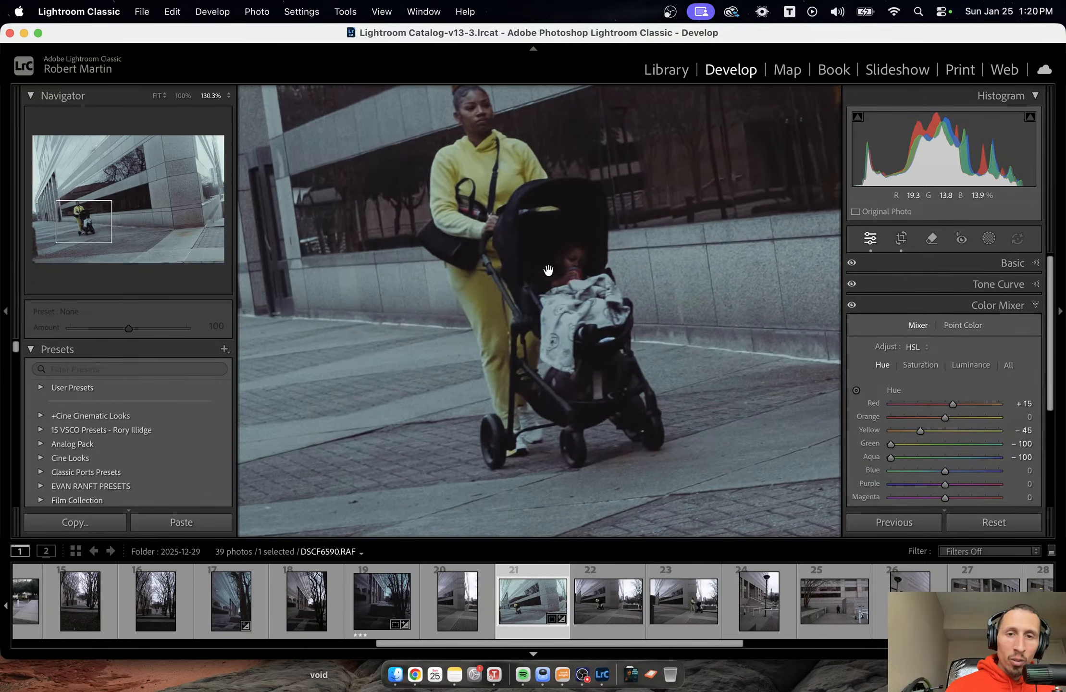
left_click(981, 325)
left_click(865, 355)
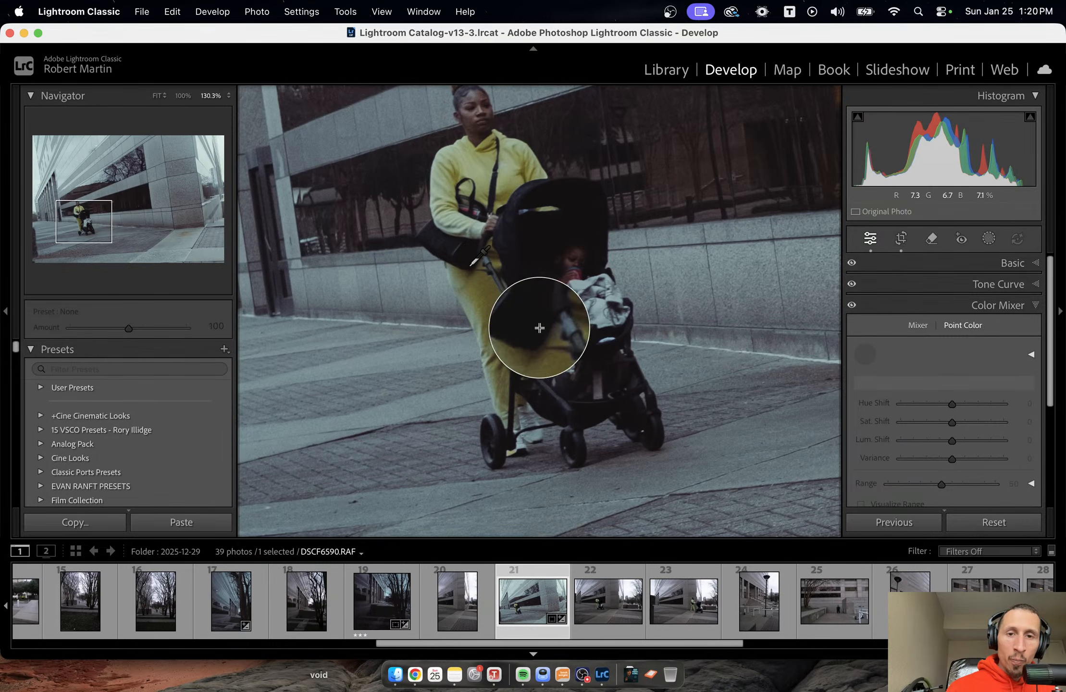
left_click(451, 212)
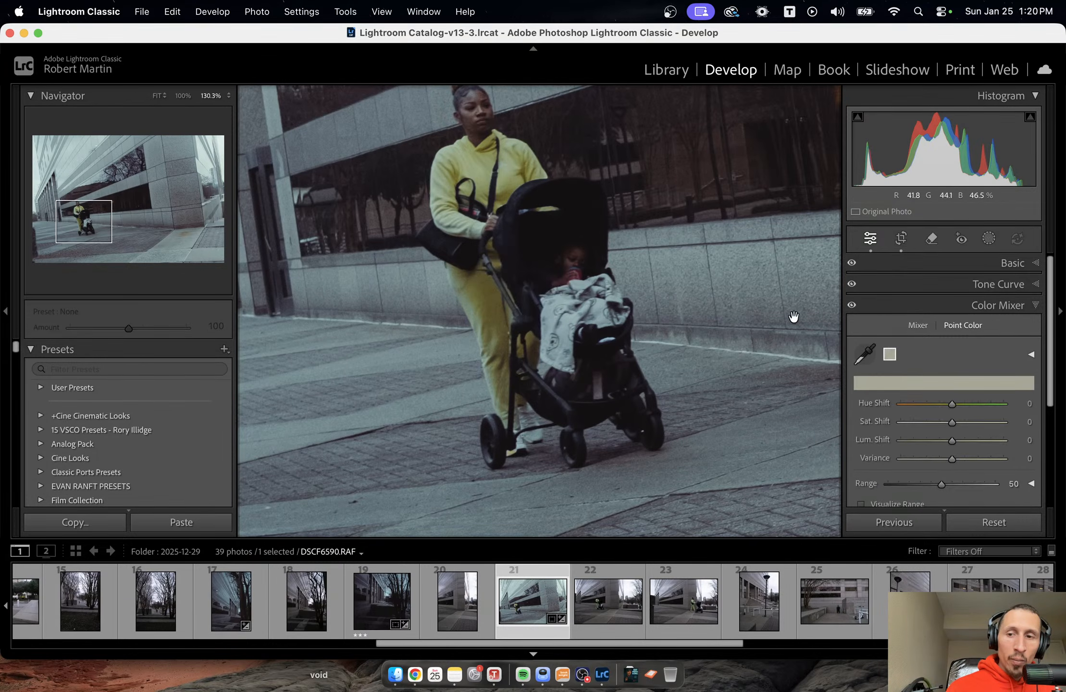
left_click_drag(952, 404, 928, 407)
mouse_move(952, 459)
left_mouse_down()
mouse_move(923, 461)
mouse_move(994, 459)
mouse_move(919, 454)
mouse_move(958, 459)
mouse_move(959, 422)
mouse_move(974, 423)
mouse_move(955, 439)
mouse_move(965, 441)
left_mouse_up()
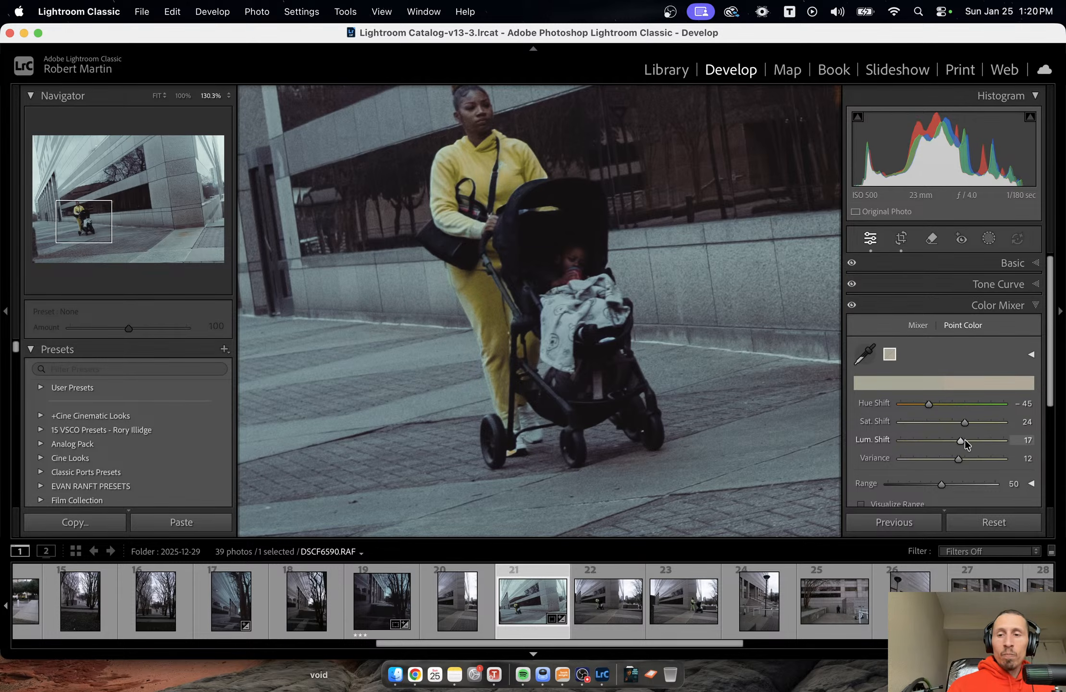
key("z")
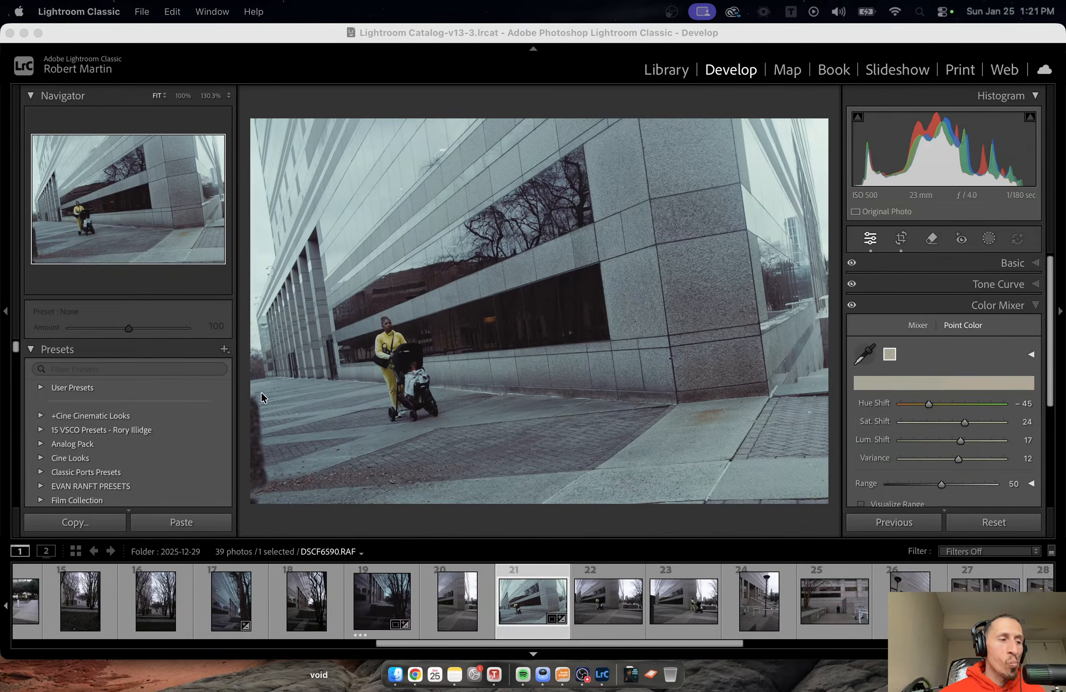
Set the stroller photo's overall exposure to -0.25 in the Basic adjustments.
left_click(1017, 307)
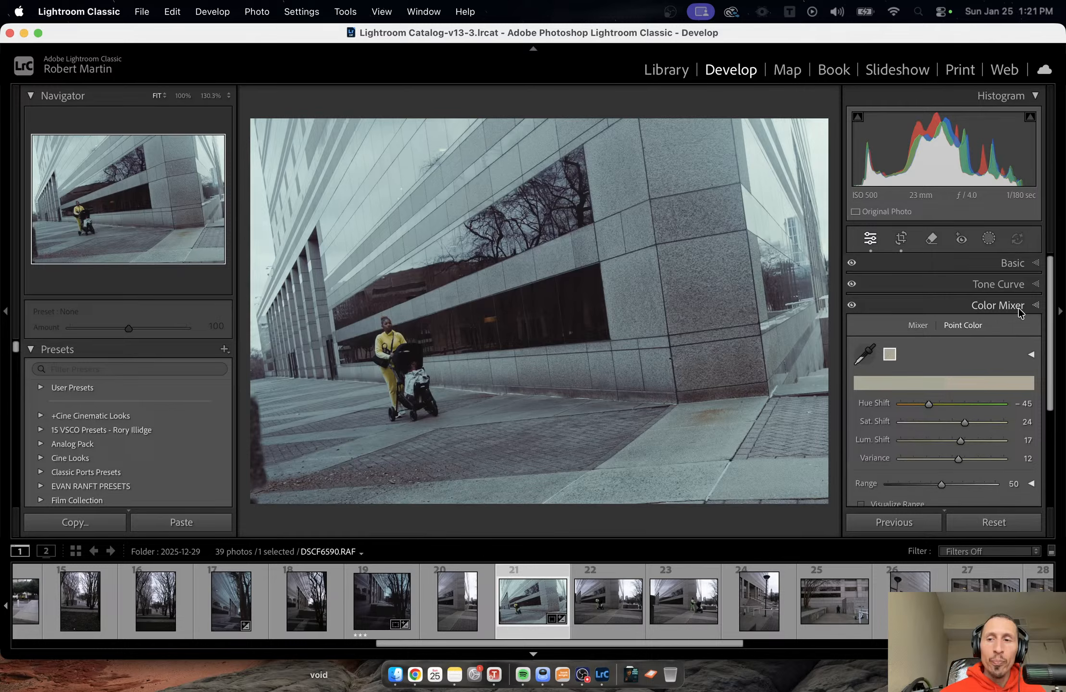
left_click(1029, 266)
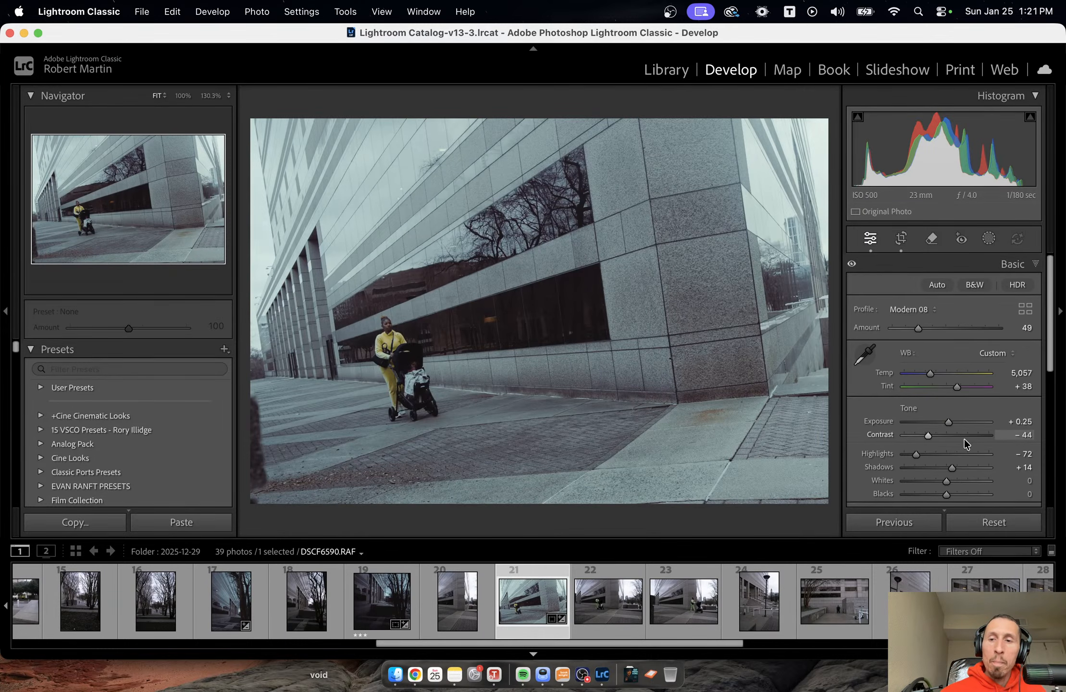
left_click_drag(949, 419, 944, 424)
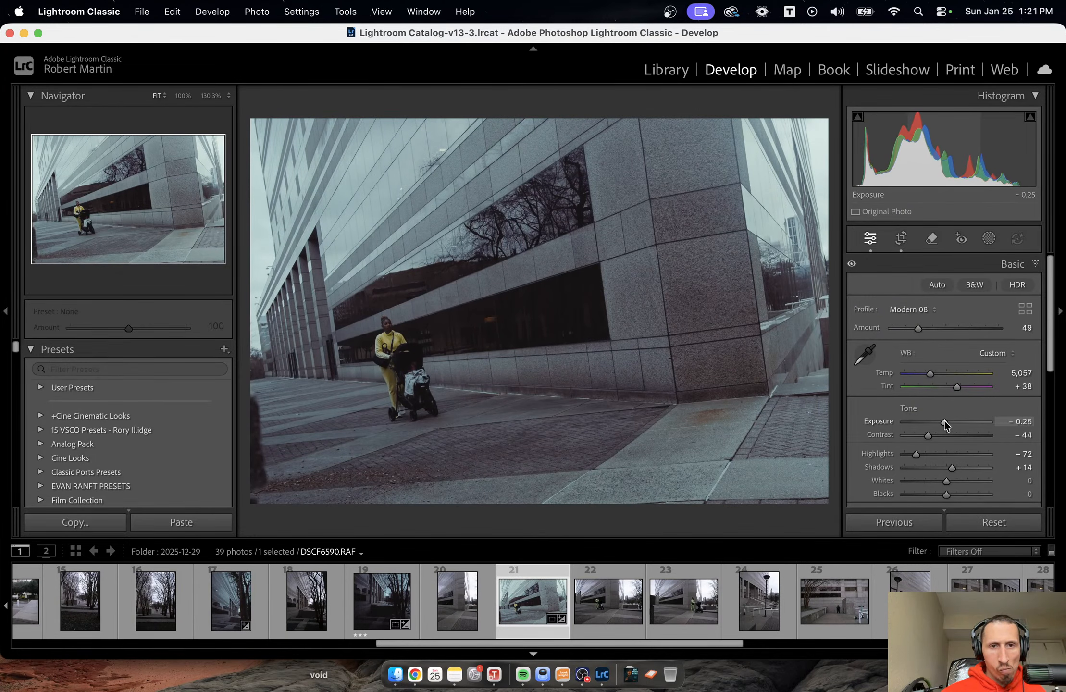
Add a linear gradient mask fading down from the photo's top to mid-building and set its exposure to -0.37.
left_click(988, 240)
left_click(921, 412)
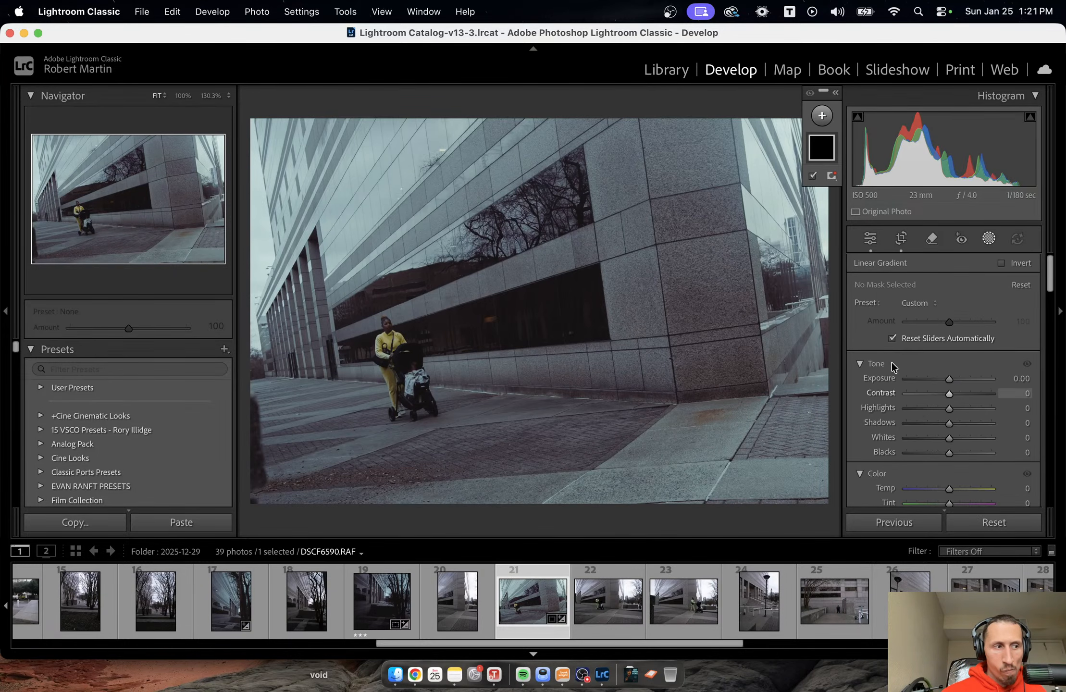
left_click_drag(516, 116, 523, 259)
left_click_drag(521, 192, 522, 276)
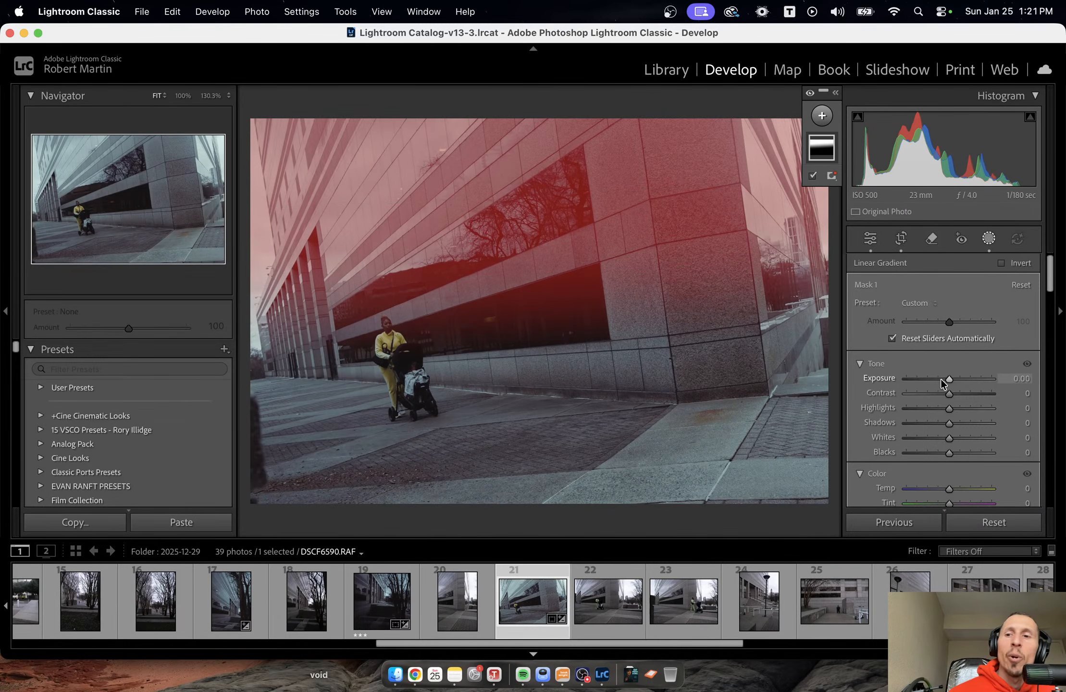
left_click_drag(944, 379, 939, 385)
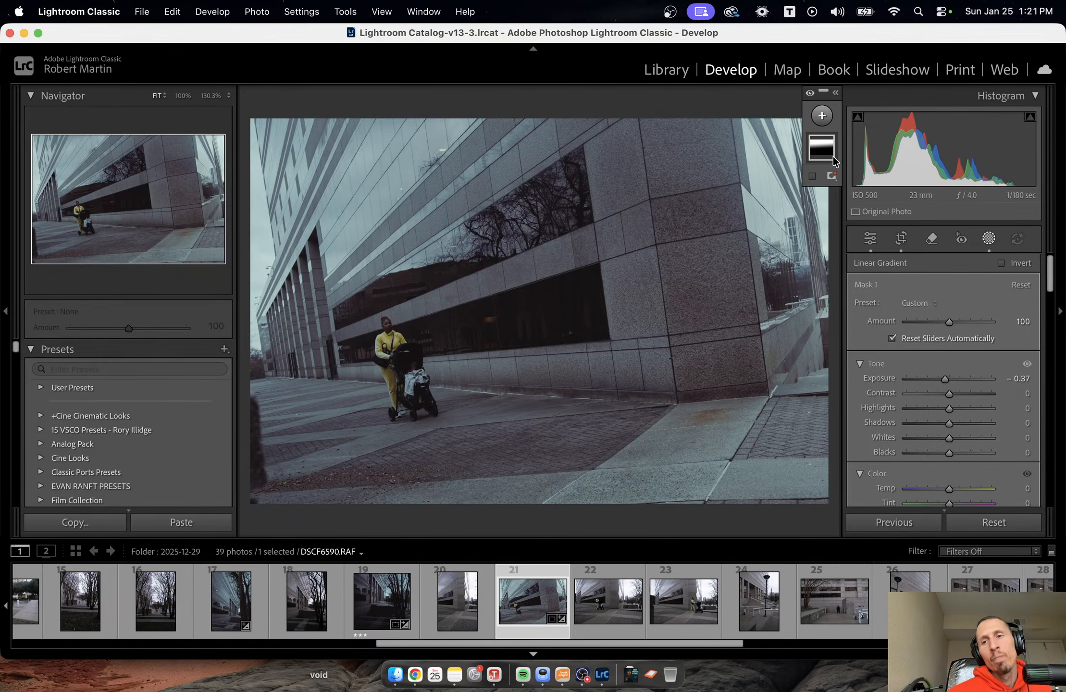
Add a tilted oval radial gradient mask over the woman and stroller and set its exposure to 0.14.
left_click(822, 115)
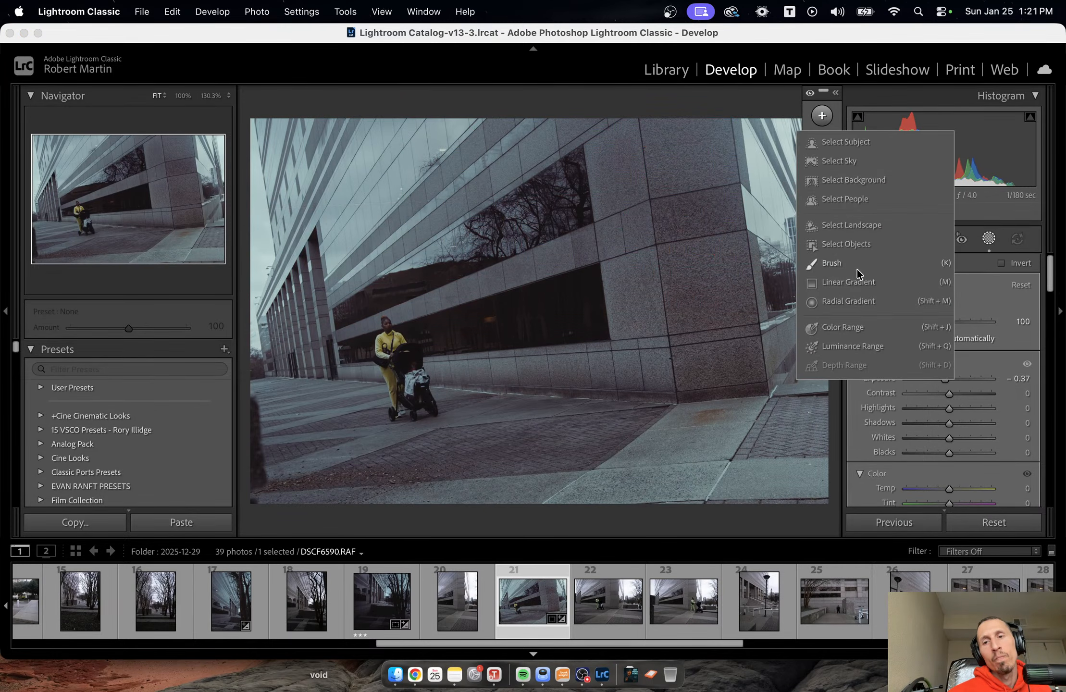
left_click(831, 303)
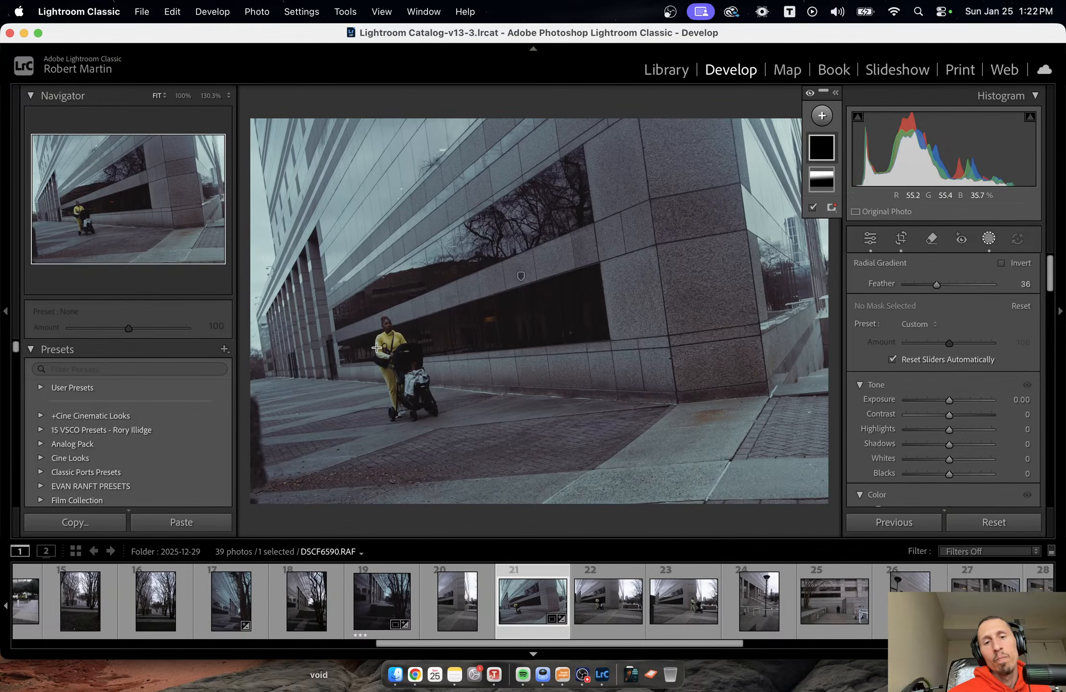
mouse_move(376, 346)
left_mouse_down()
mouse_move(416, 422)
mouse_move(376, 428)
mouse_move(393, 432)
left_mouse_up()
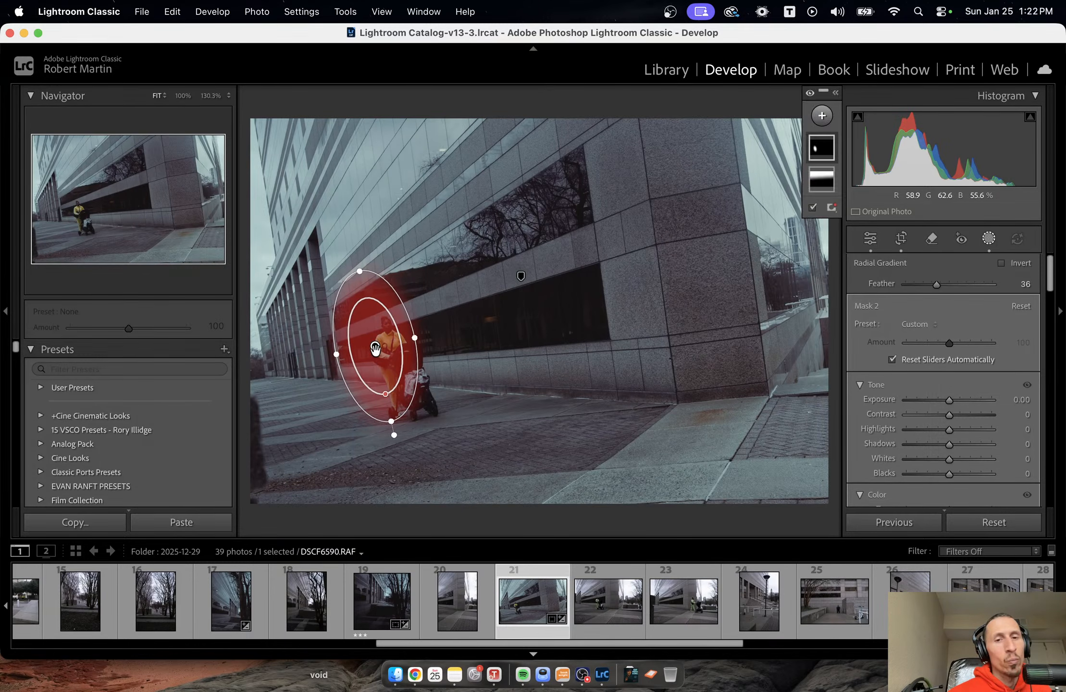
left_click_drag(376, 353, 392, 363)
left_click_drag(950, 400, 951, 401)
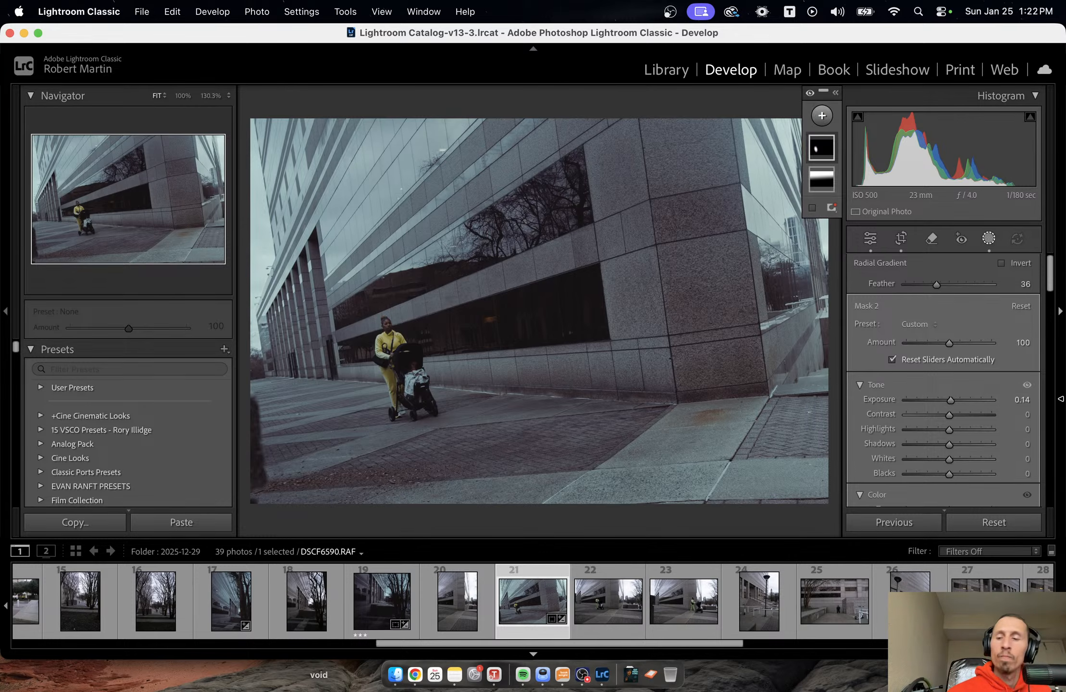
Finish masking and rate the stroller photo one star.
key("shift+w")
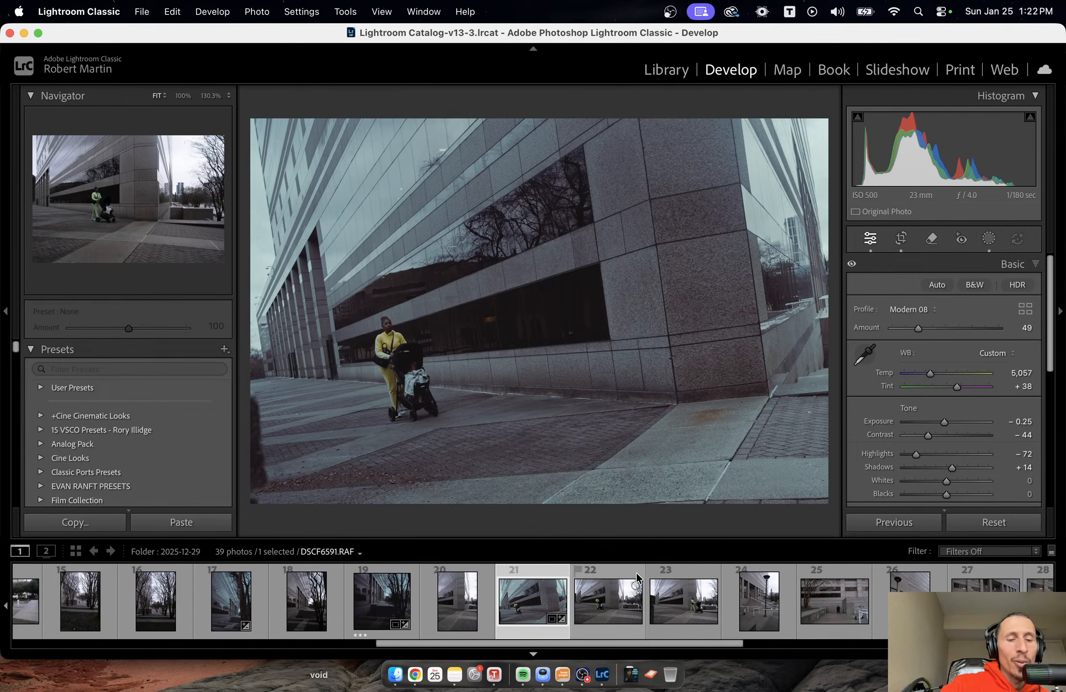
key("1")
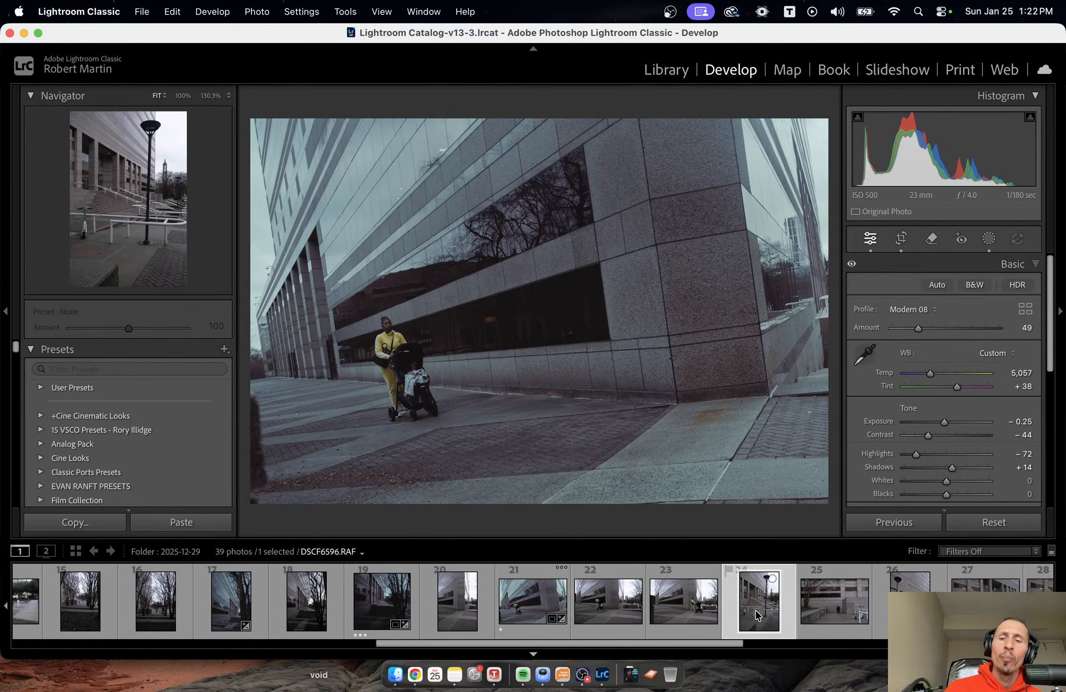
Look through the following unedited street and building photos to choose the next one to edit.
key("Right")
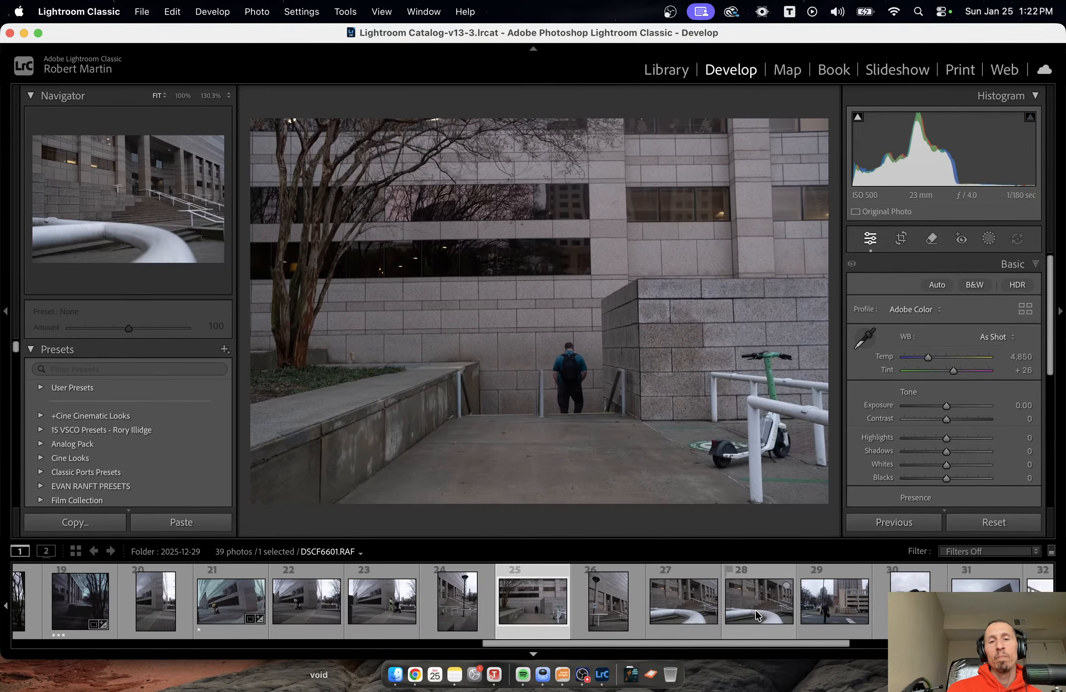
key("Right")
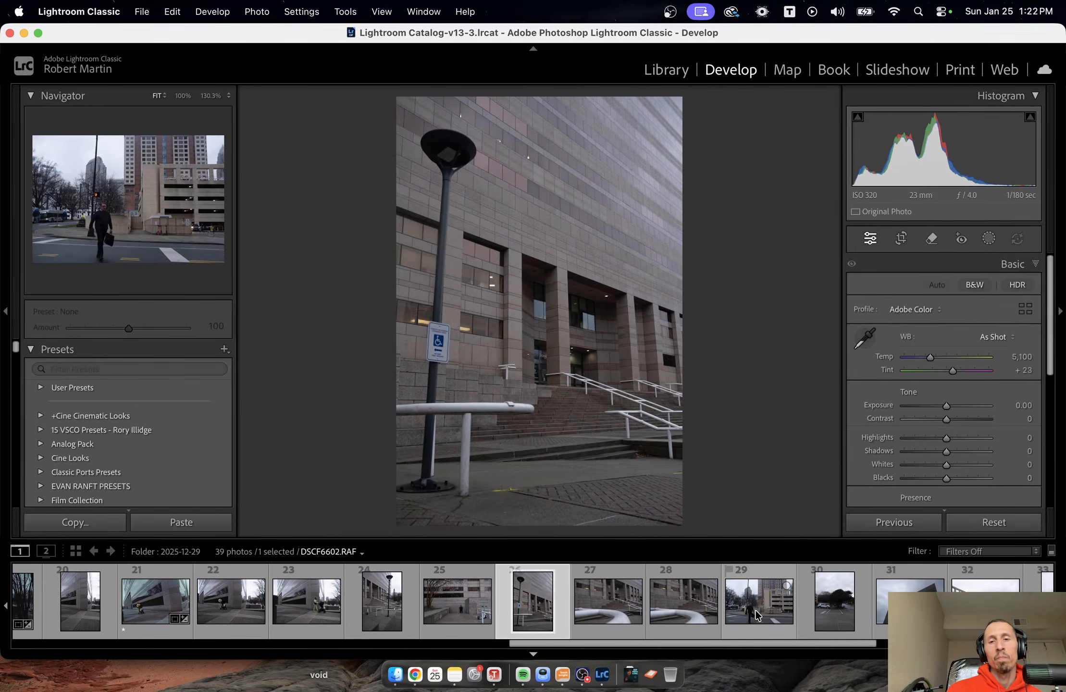
key("Right")
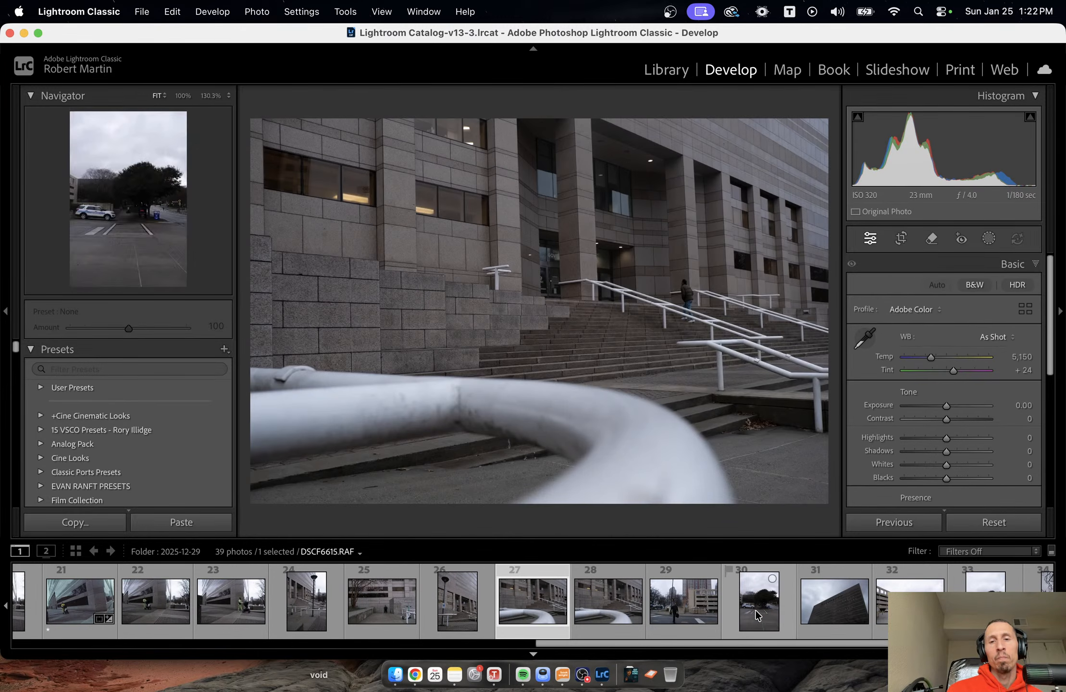
key("Right")
key("Right")
key("Right")
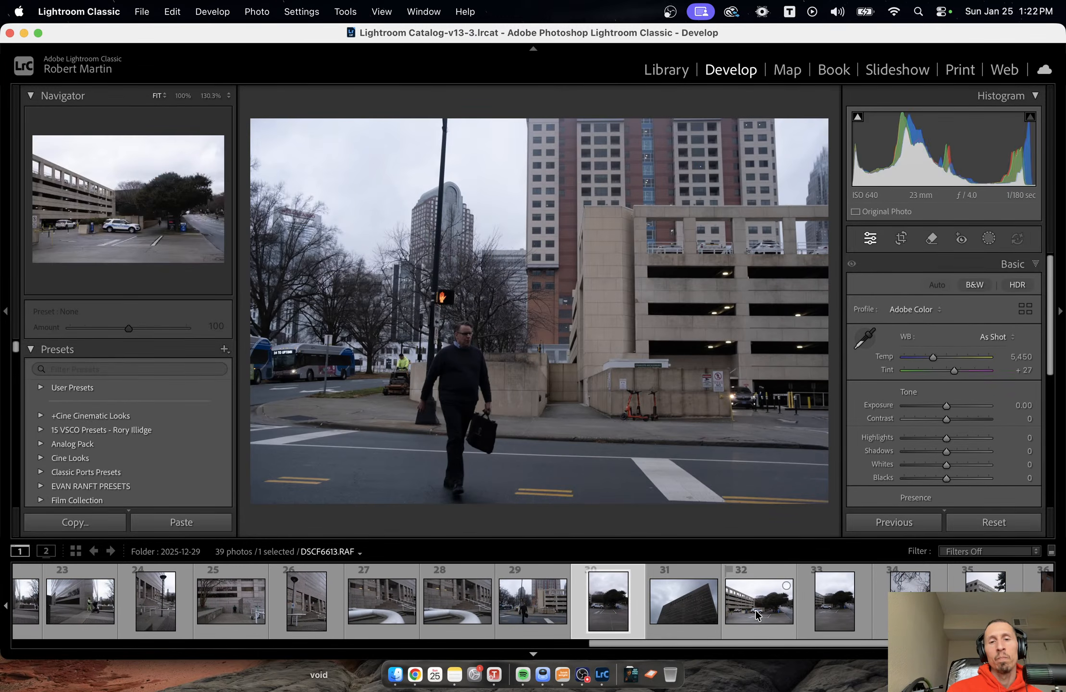
key("Left")
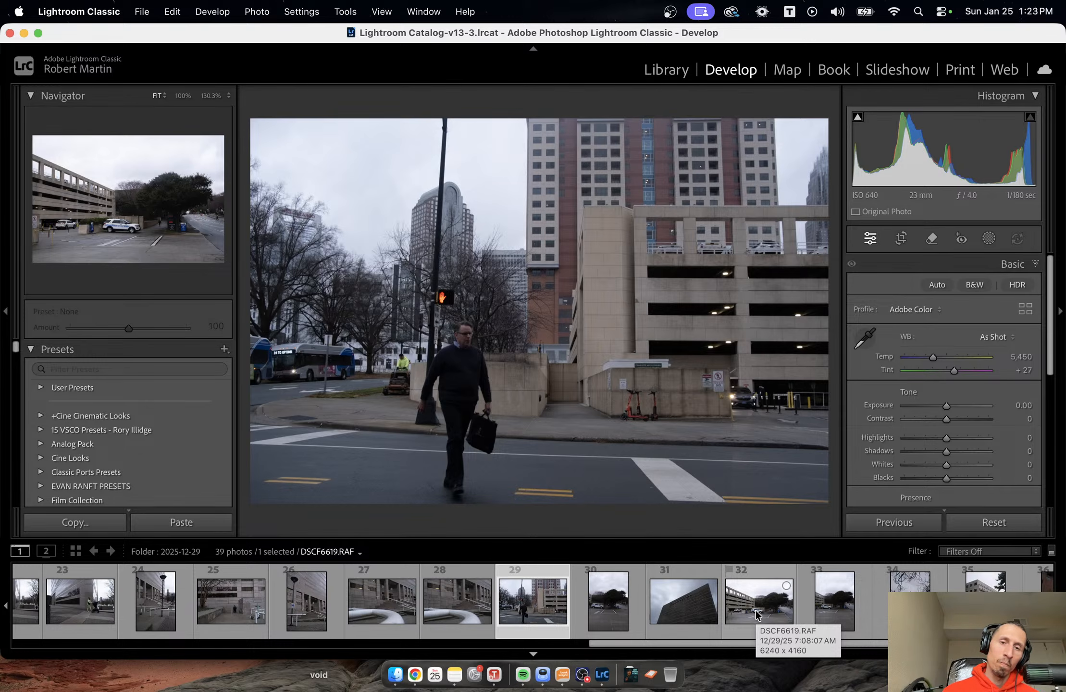
key("Right")
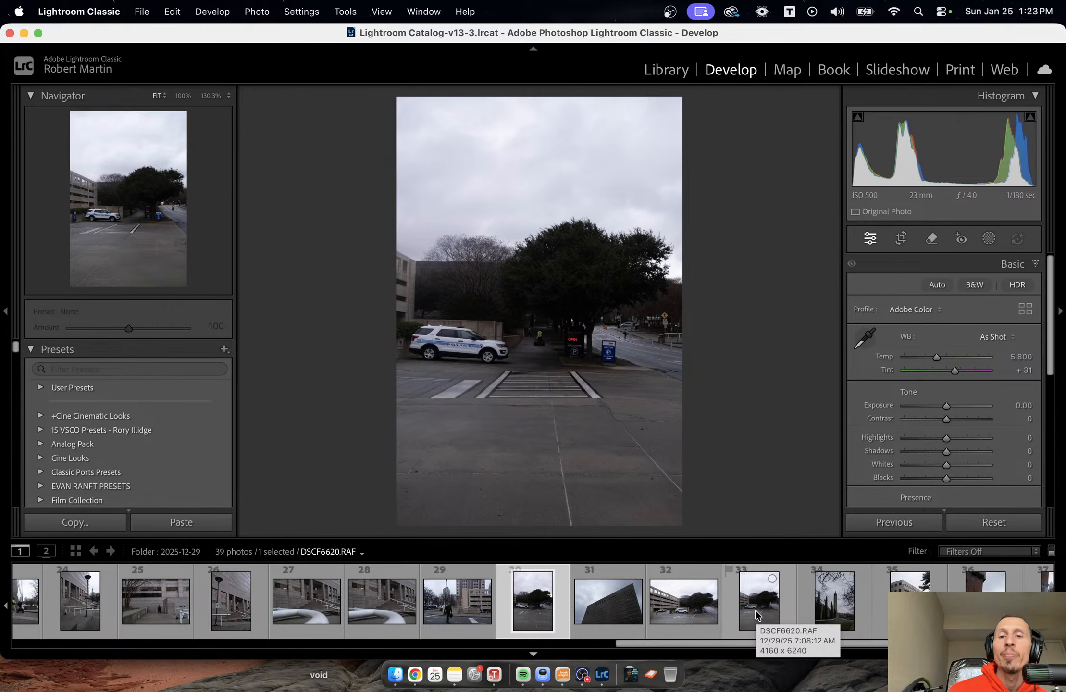
key("Right")
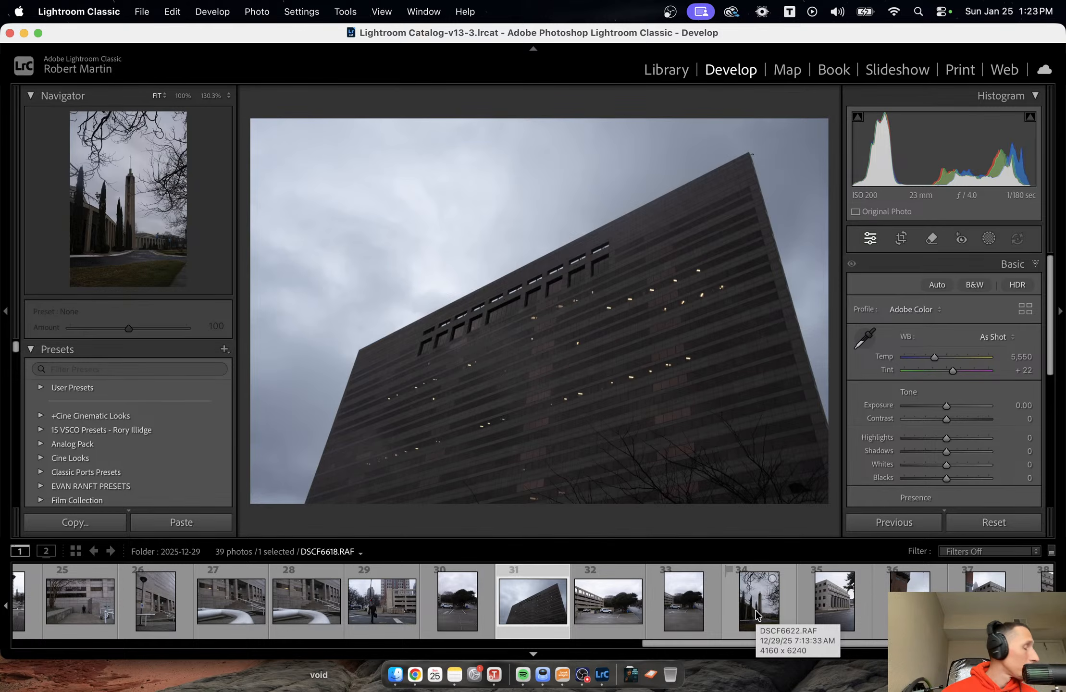
key("Right")
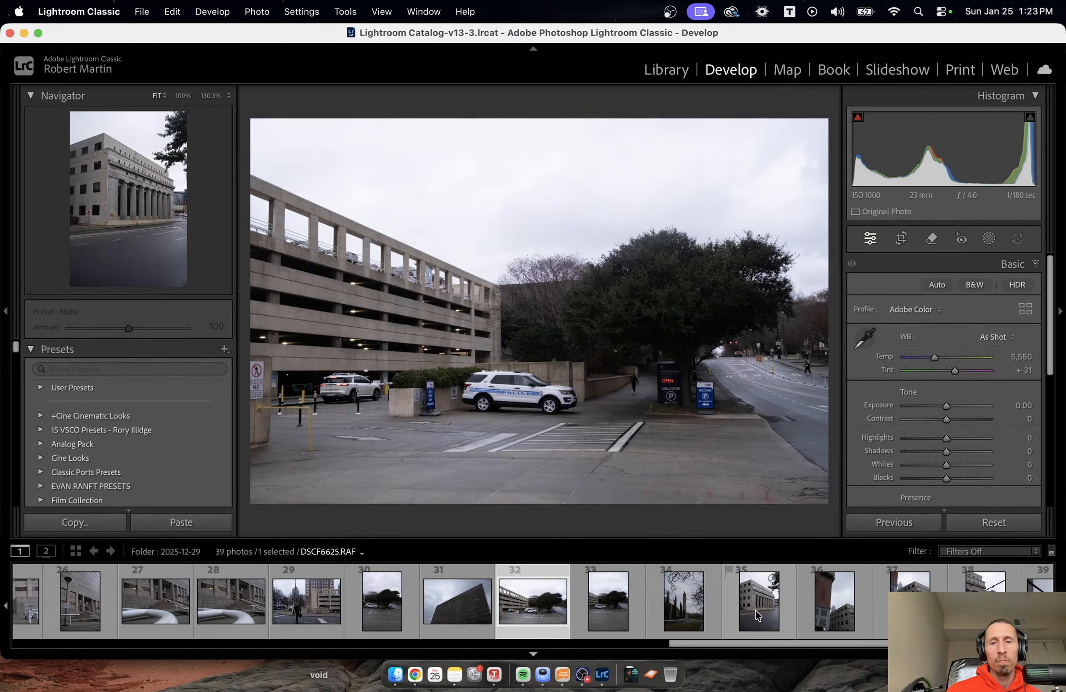
key("Right")
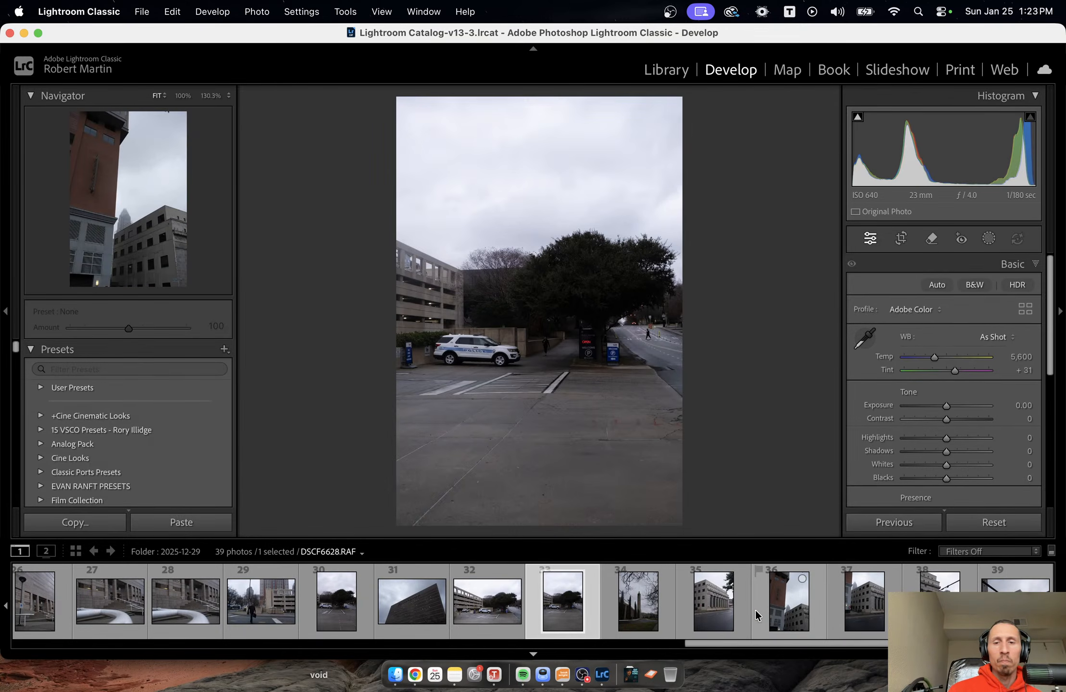
key("Right")
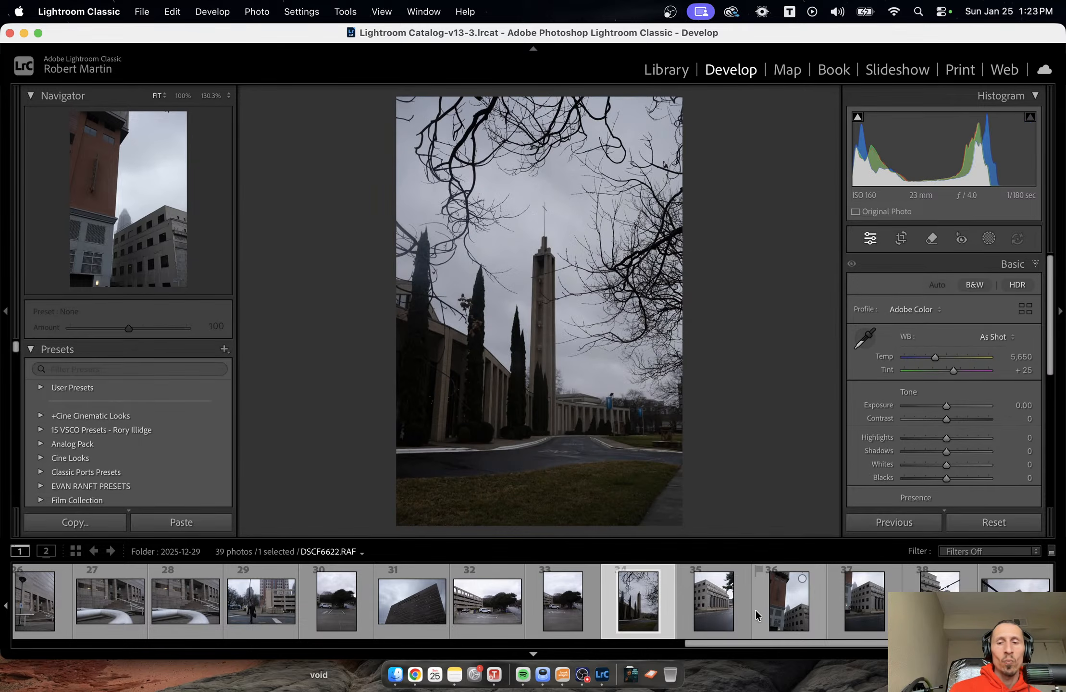
Return to the vertical parking-lot photo DSCF6620.RAF with the white SUV and paste the copied develop settings onto it.
key("Left")
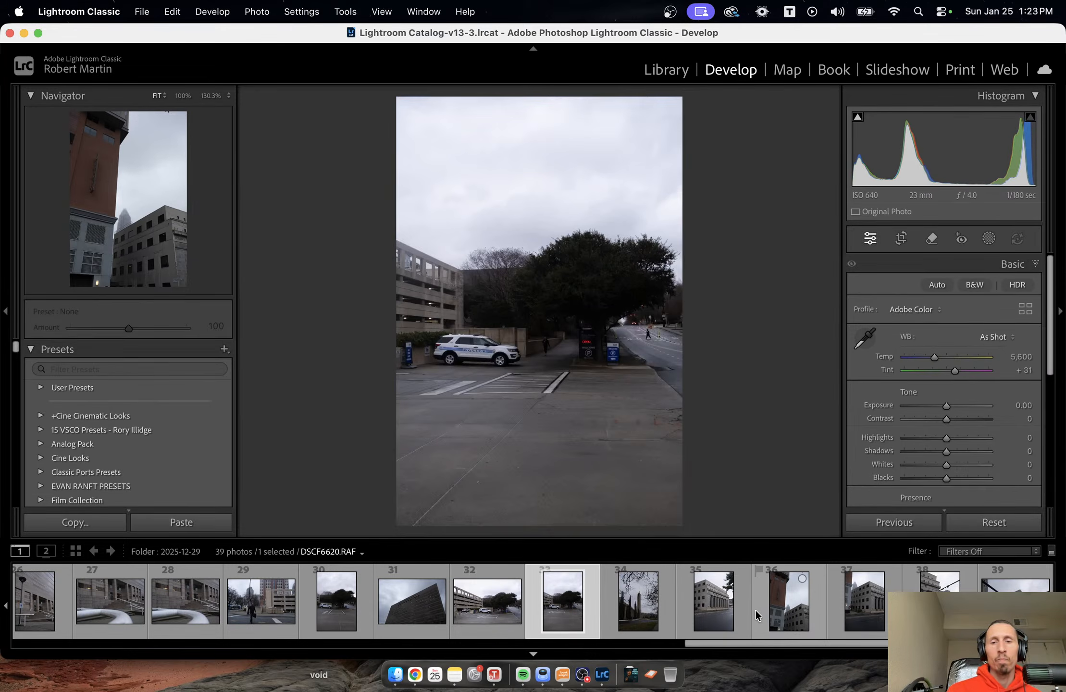
right_click(560, 329)
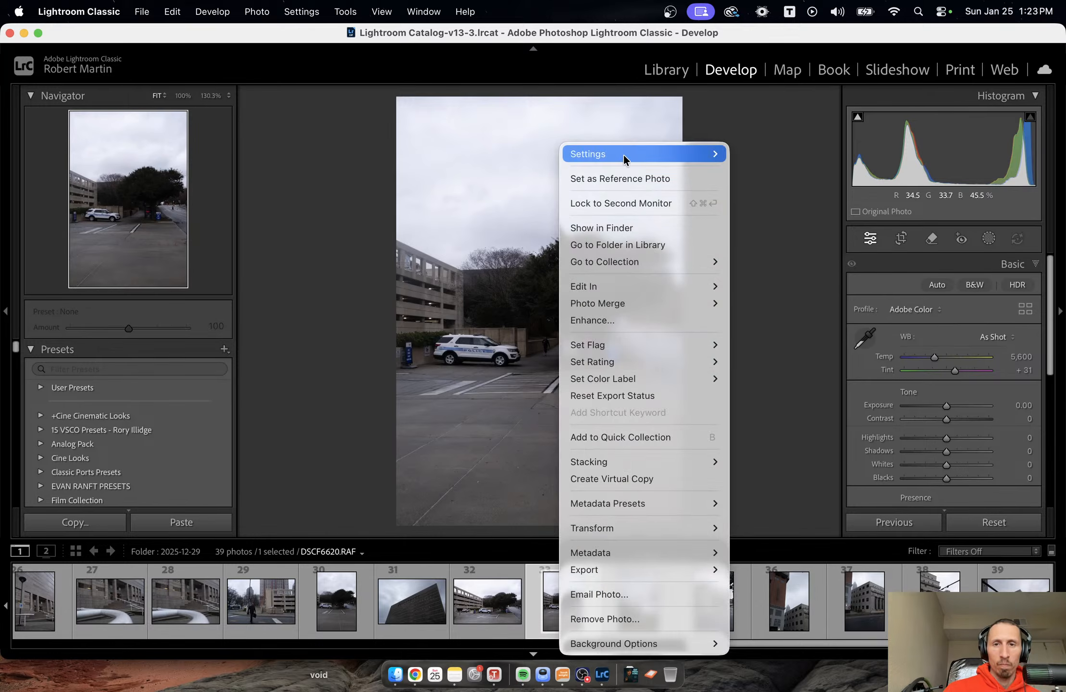
mouse_move(623, 155)
left_click(767, 237)
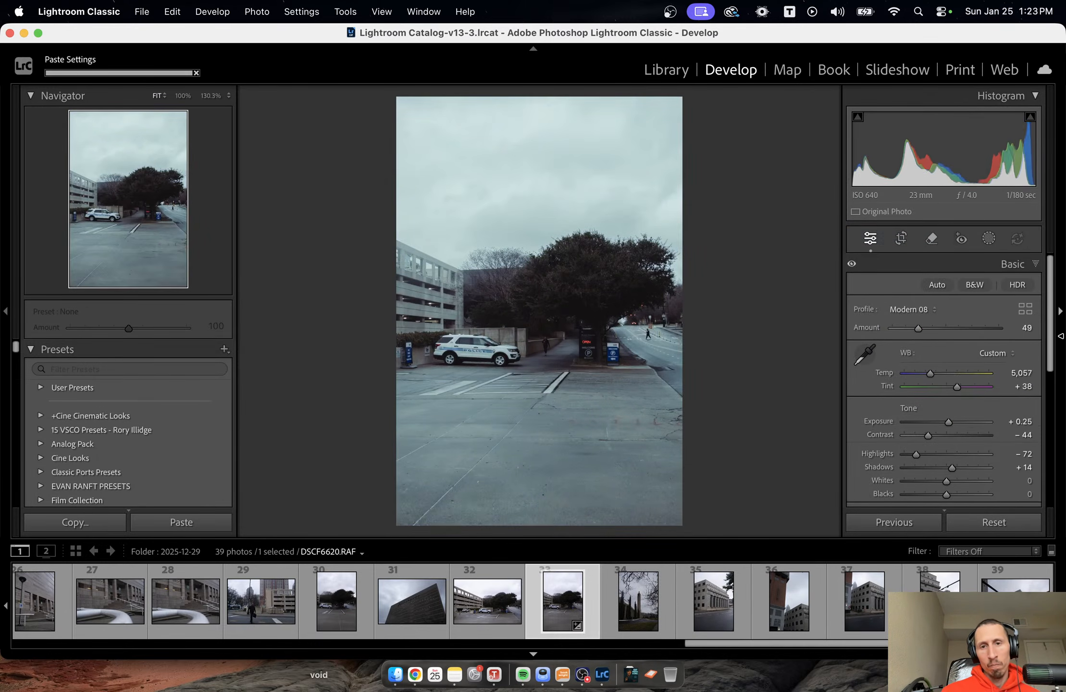
Lower the photo's overall exposure to −0.80 and darken the foreground pavement with a linear gradient mask at −1.40 exposure.
left_click_drag(949, 422, 940, 423)
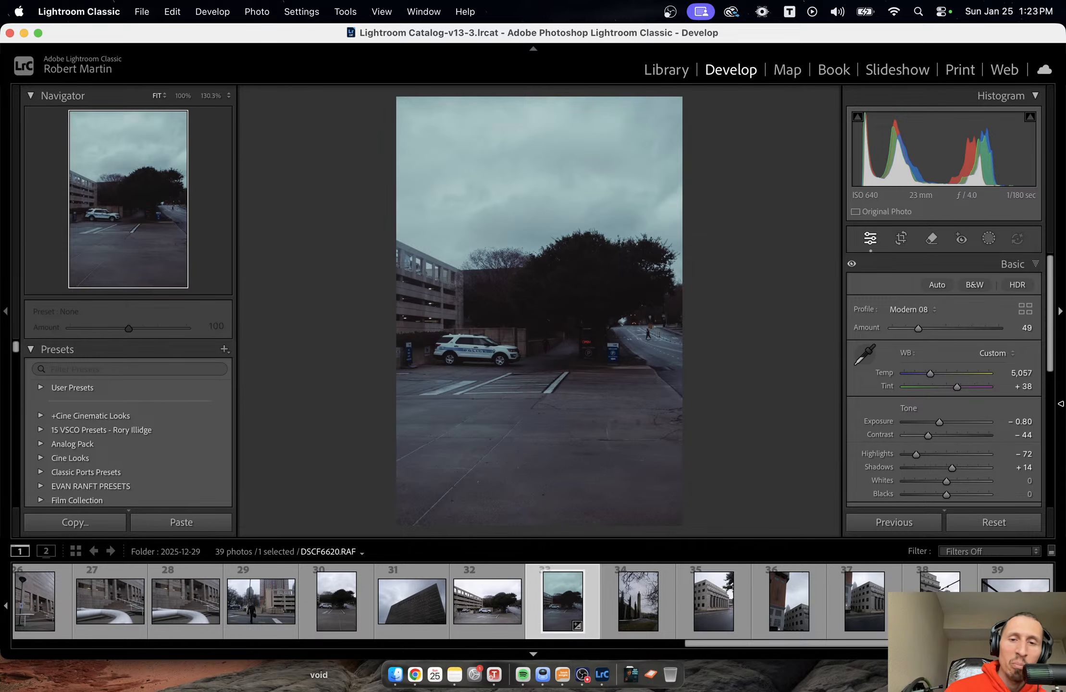
left_click(988, 239)
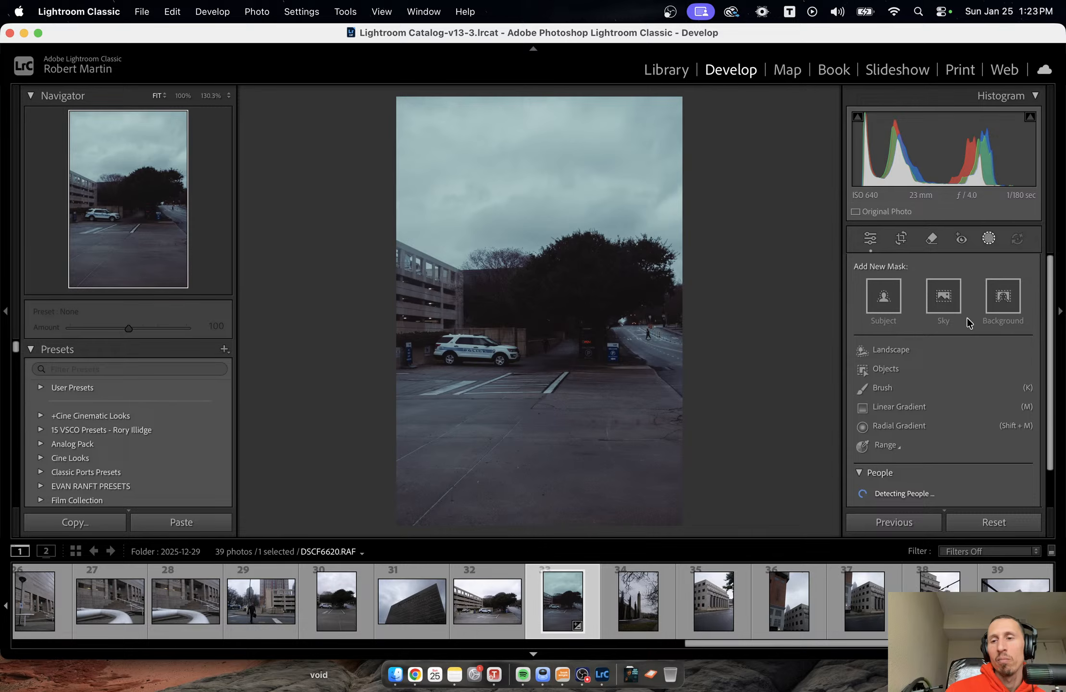
left_click(918, 401)
left_click_drag(585, 510, 571, 374)
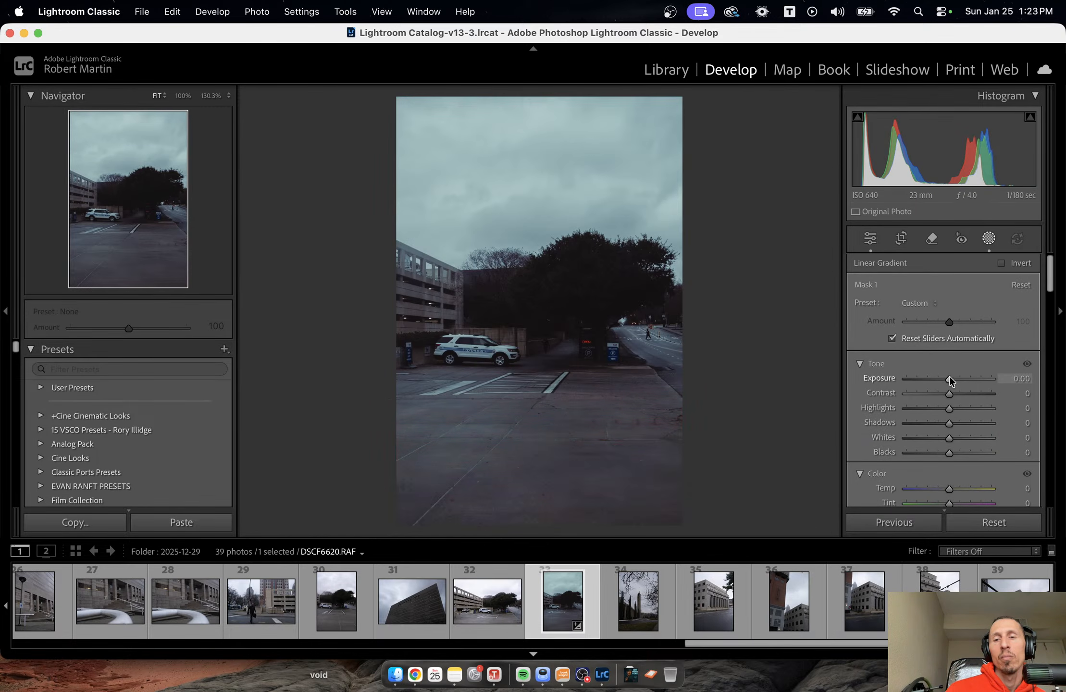
left_click_drag(949, 378, 933, 385)
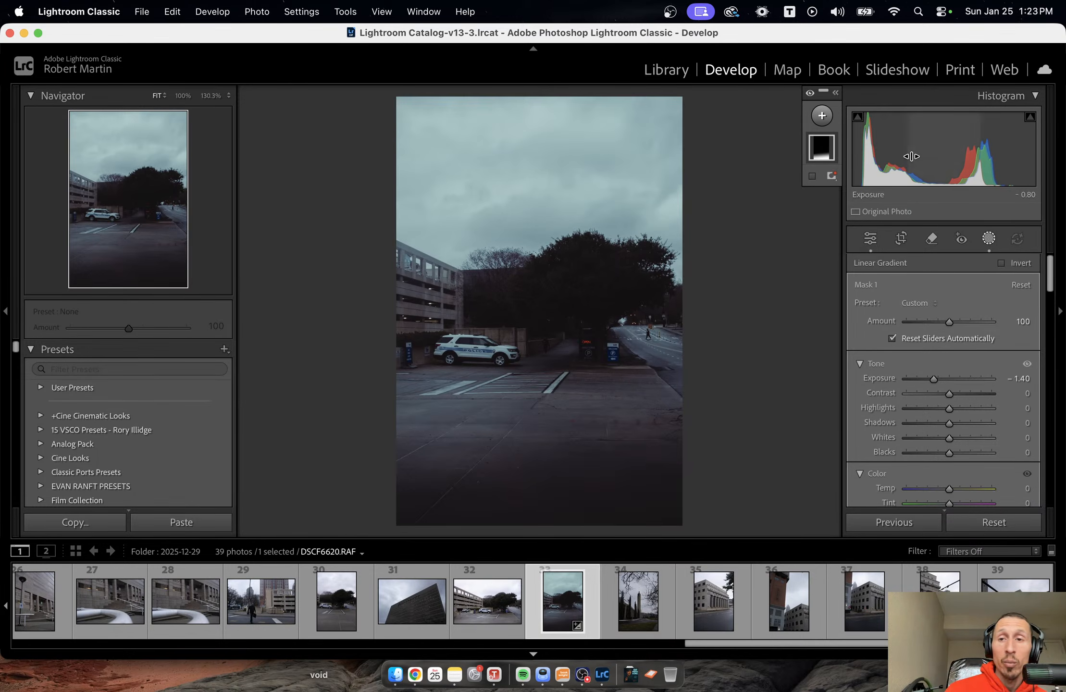
Add a new mask that automatically selects the sky above the parking lot.
left_click(821, 116)
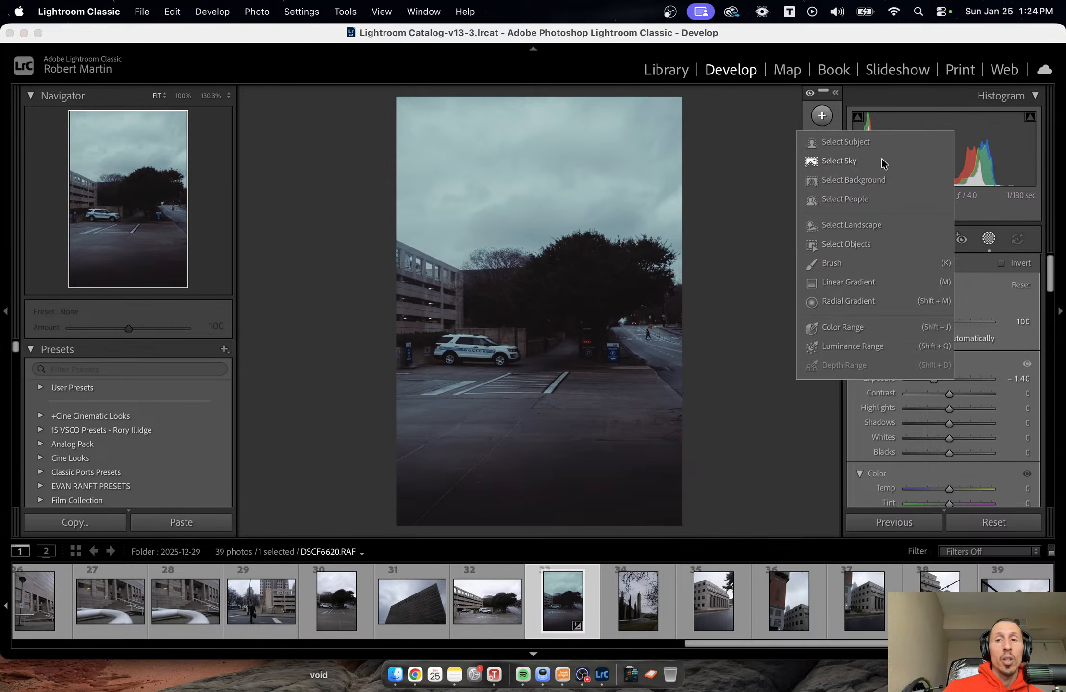
left_click(839, 160)
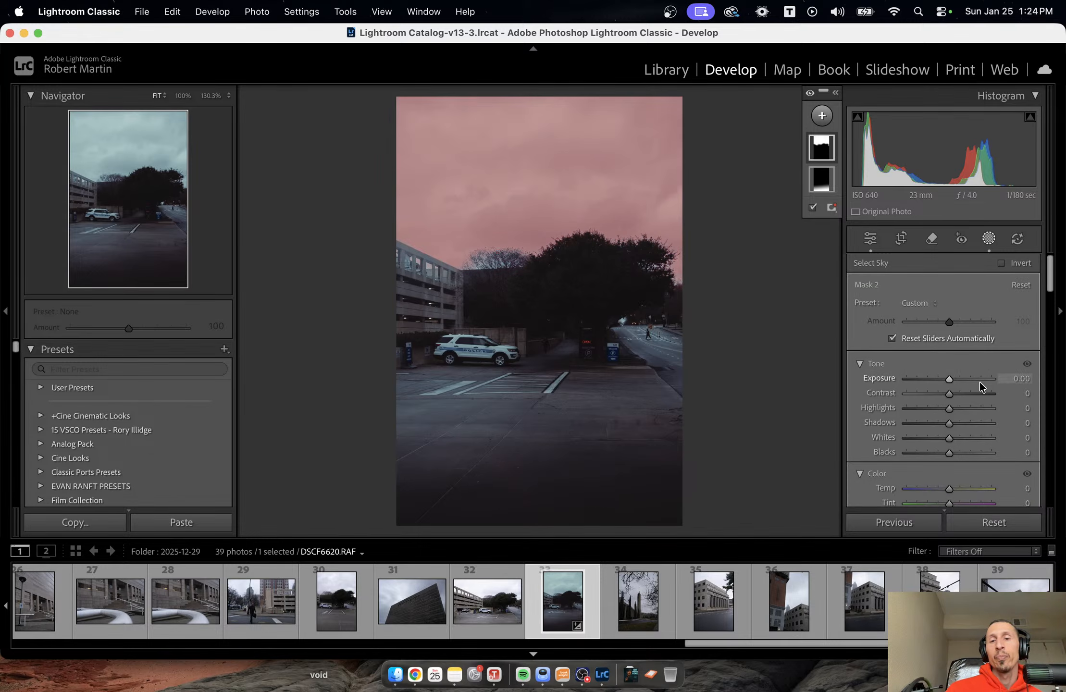
left_click(831, 123)
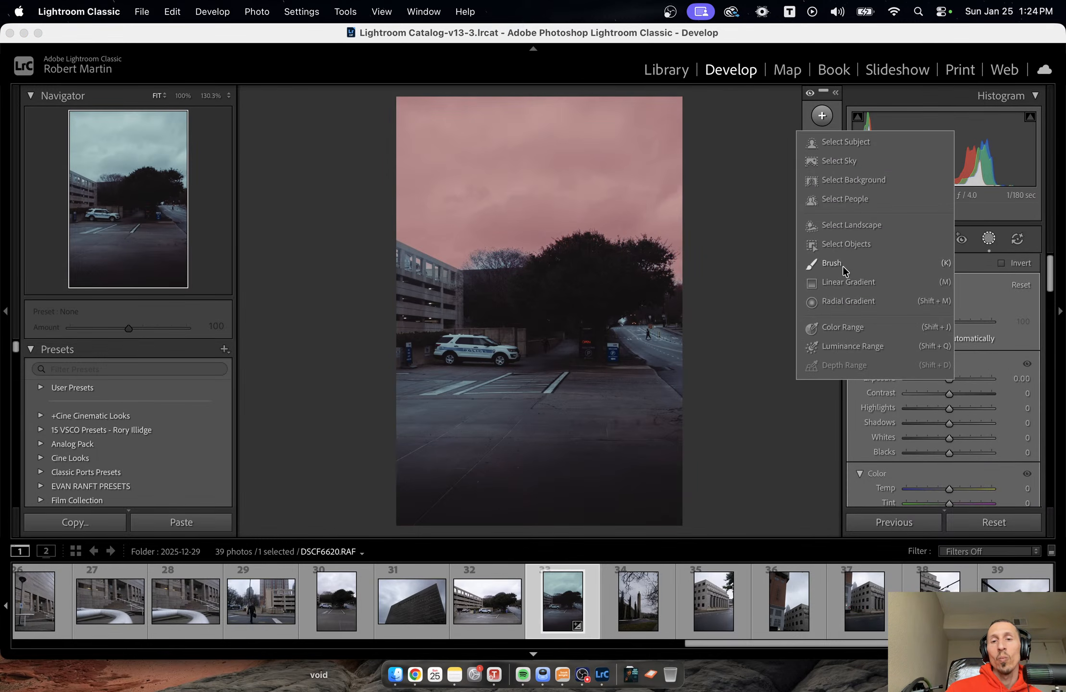
left_click(843, 265)
left_click(821, 179)
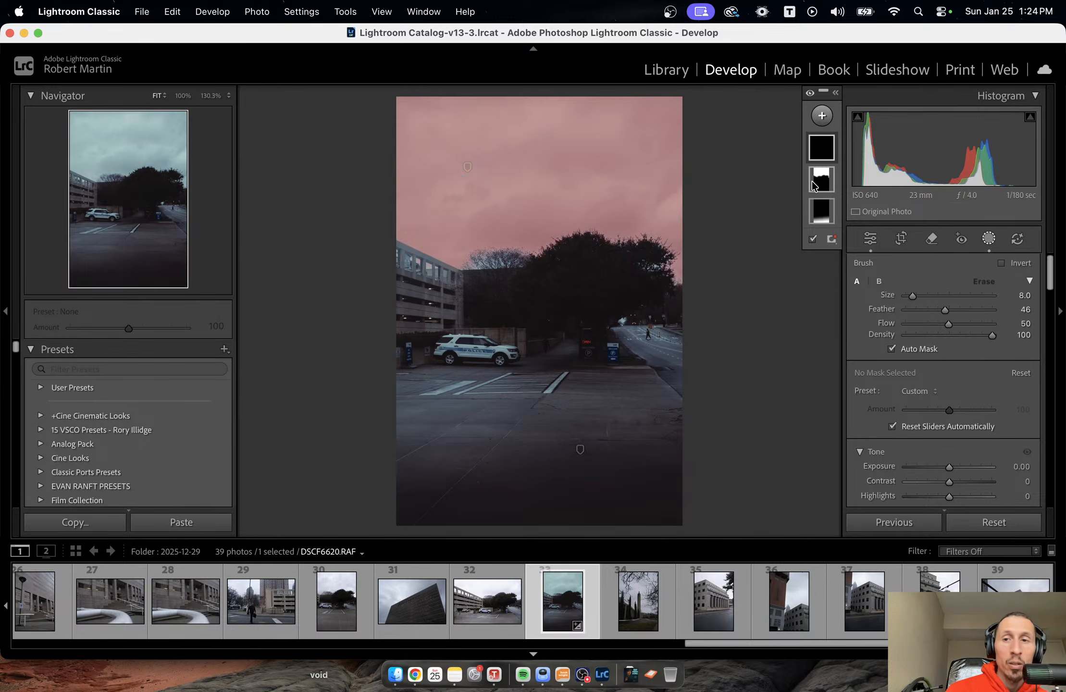
double_click(823, 156)
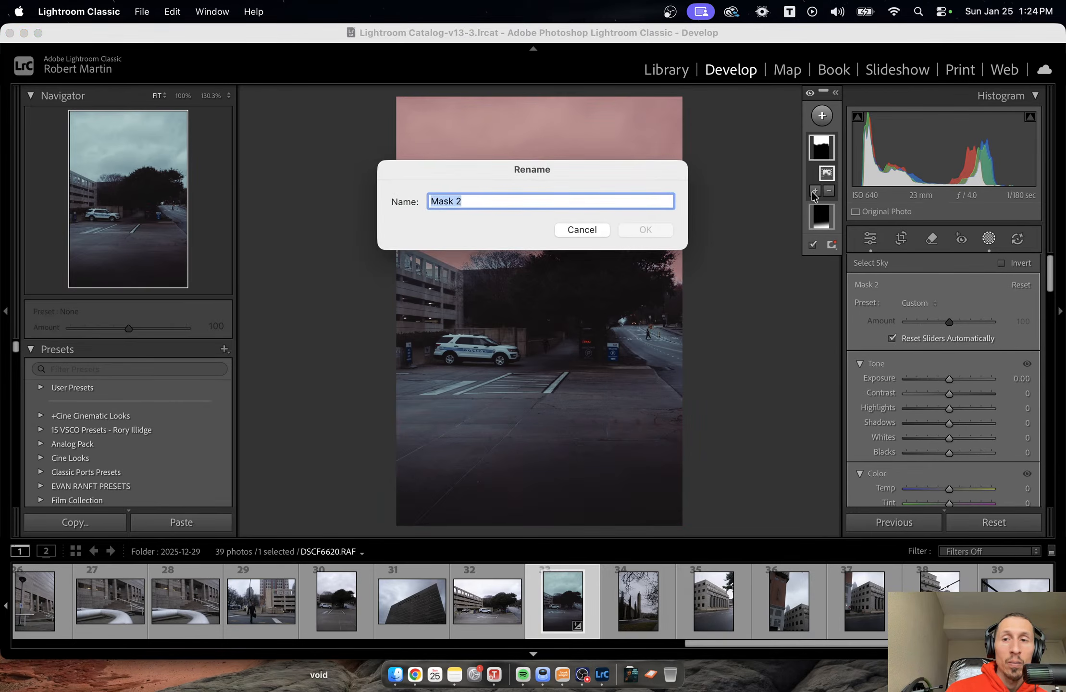
left_click(581, 228)
Try to extend the sky mask across the treetops with an added brush, and undo the stroke.
left_click(815, 190)
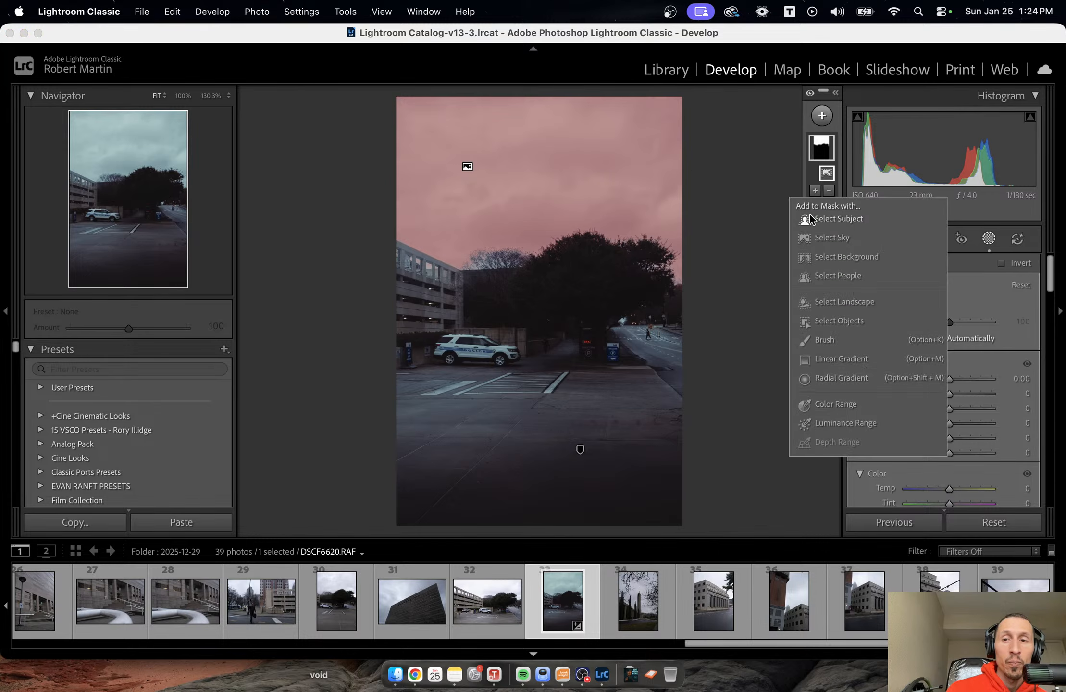
left_click(811, 339)
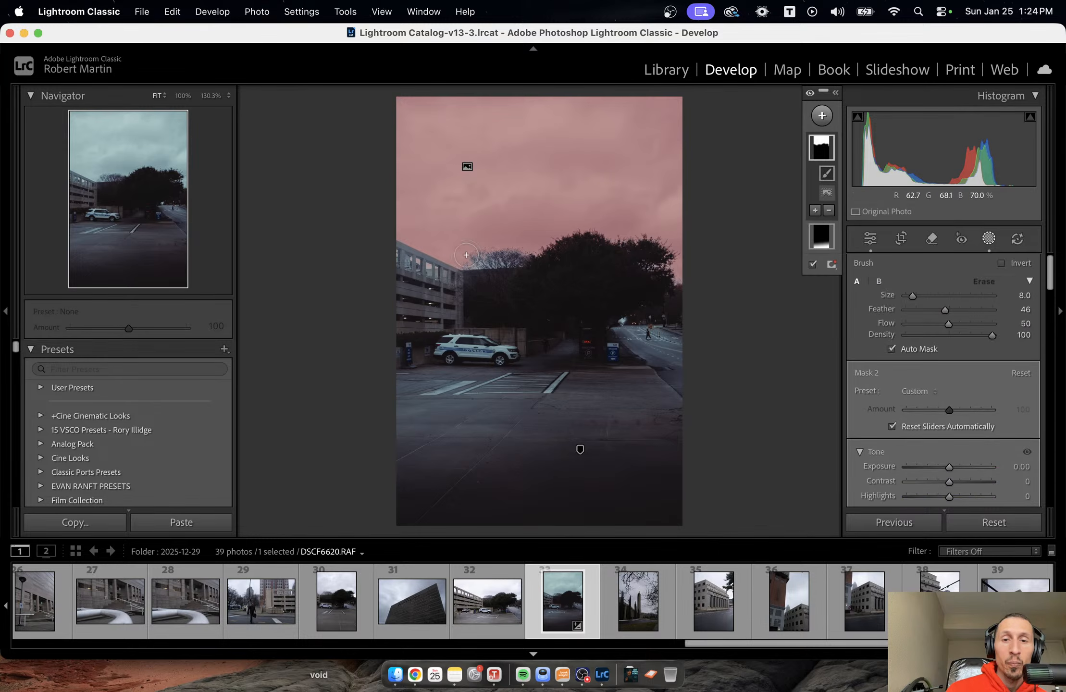
mouse_move(524, 259)
left_mouse_down()
mouse_move(463, 259)
mouse_move(567, 254)
left_mouse_up()
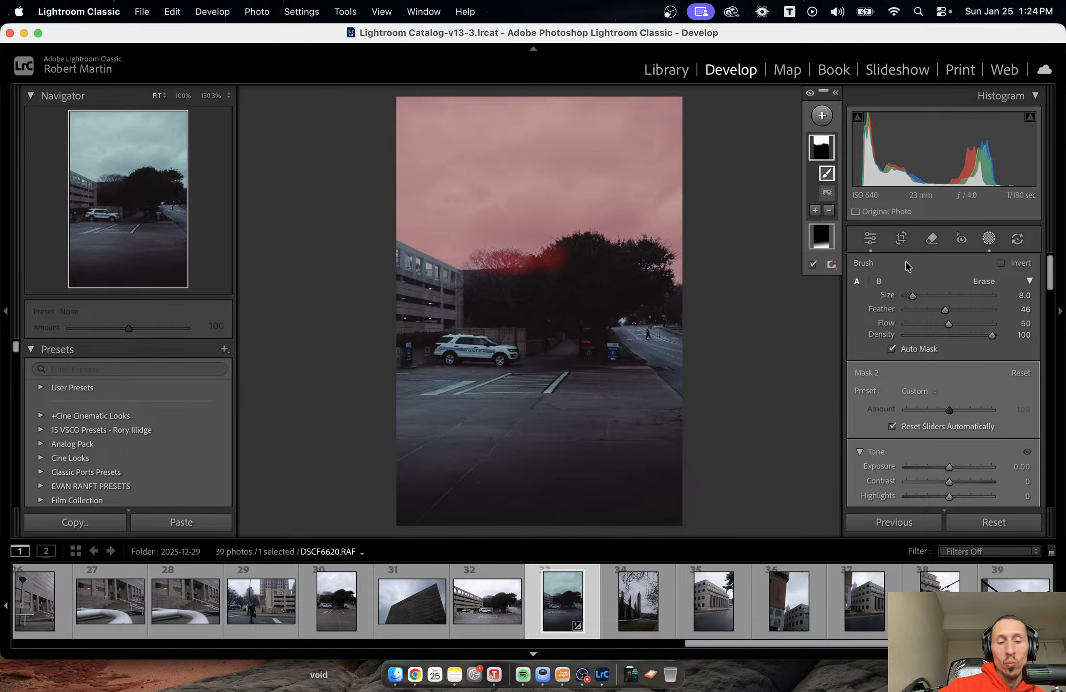
key("super+z")
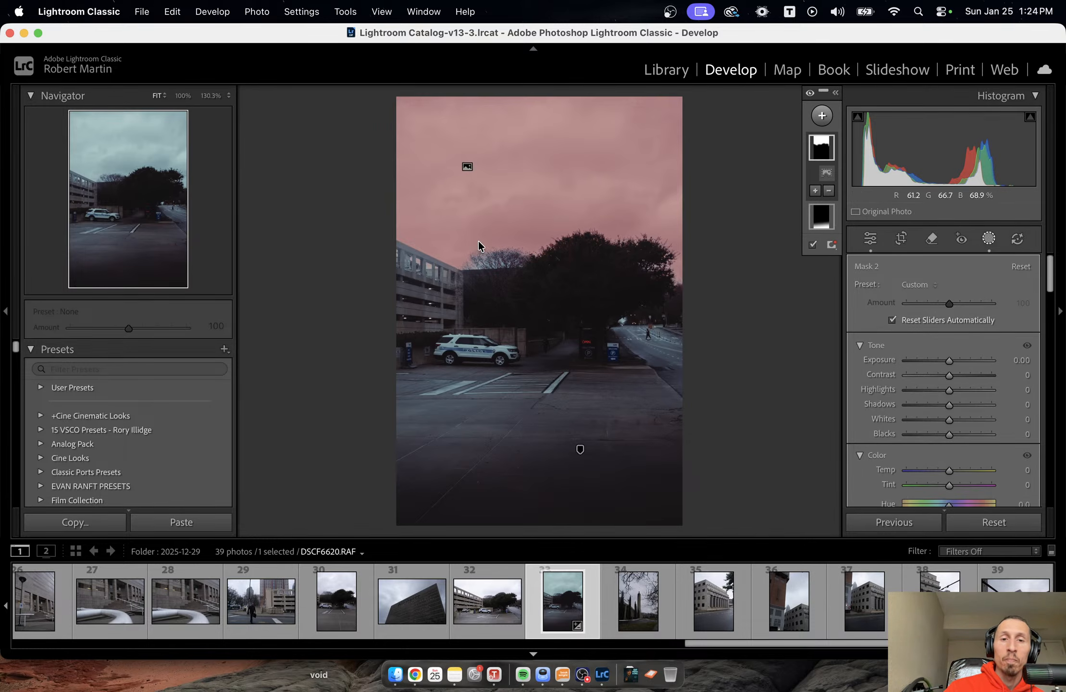
Add a brush component to the sky mask for blending the tree line and set its flow to 19.
left_click(815, 190)
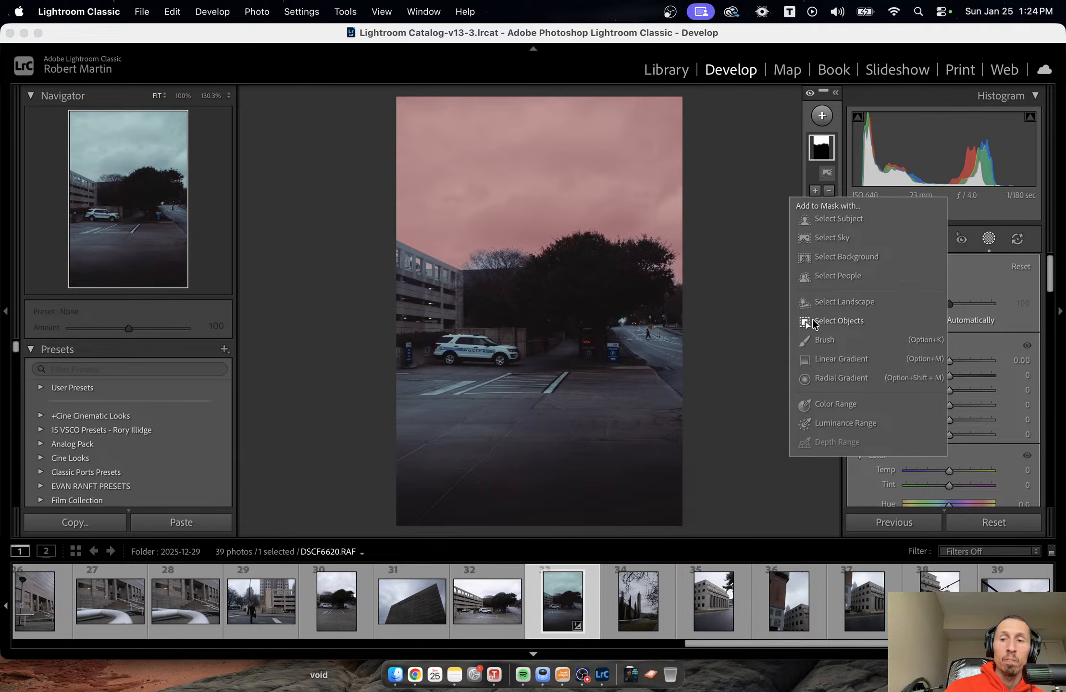
left_click(816, 341)
left_click_drag(948, 323, 921, 323)
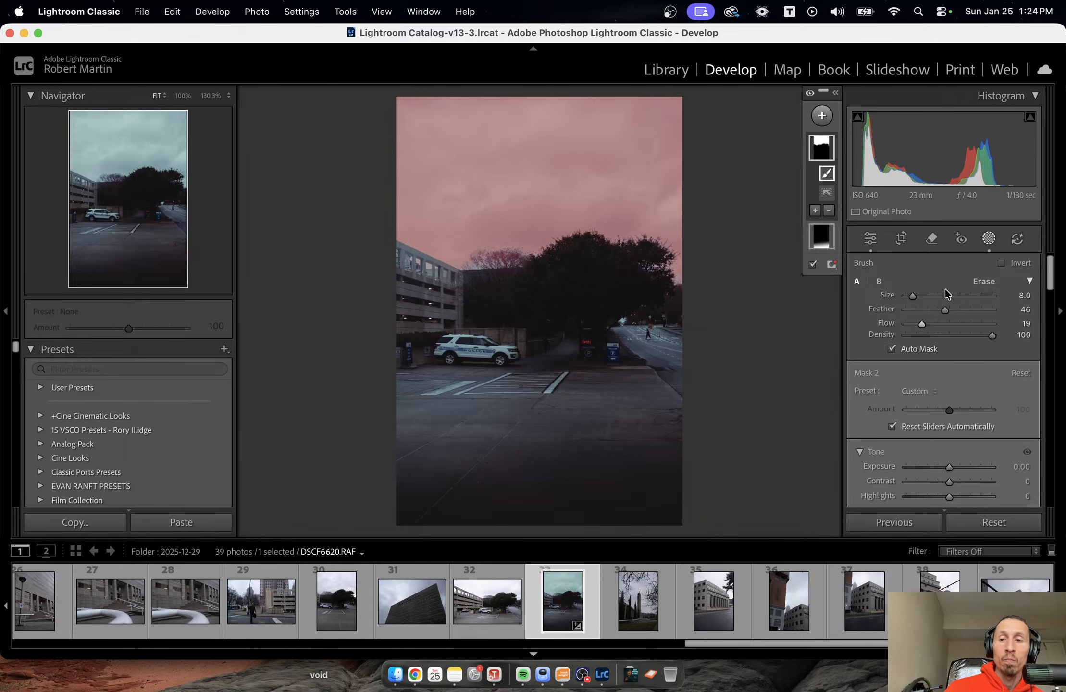
Darken the masked sky with exposure −0.93 and set its Dehaze to 16 to bring out the clouds.
left_click_drag(949, 465, 939, 466)
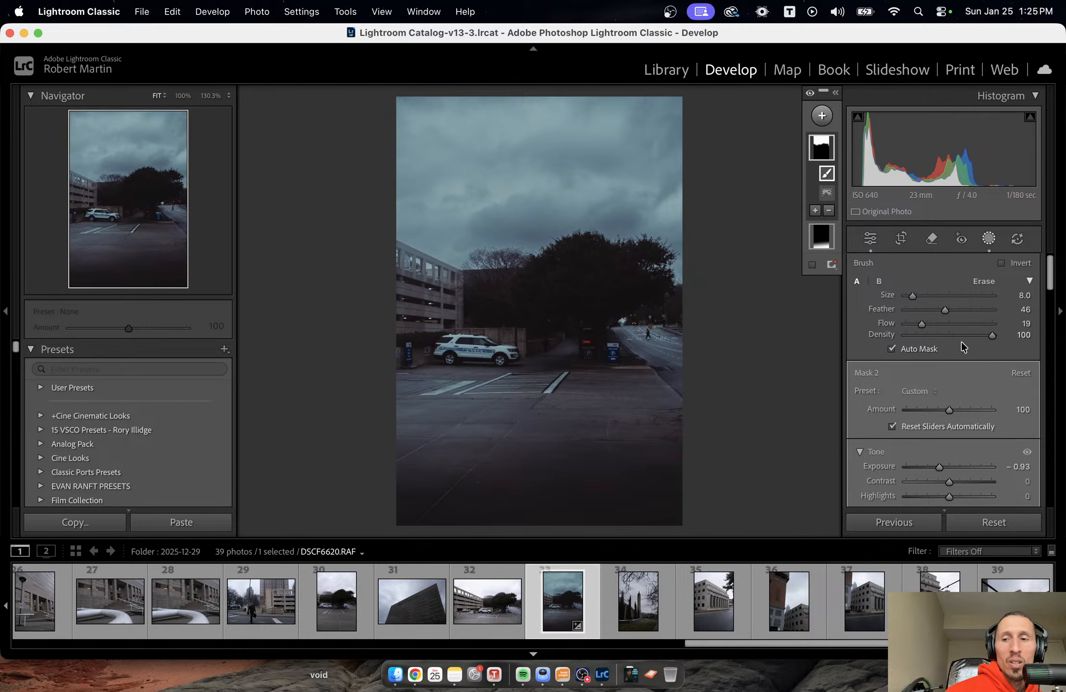
scroll(977, 365, "down", 15)
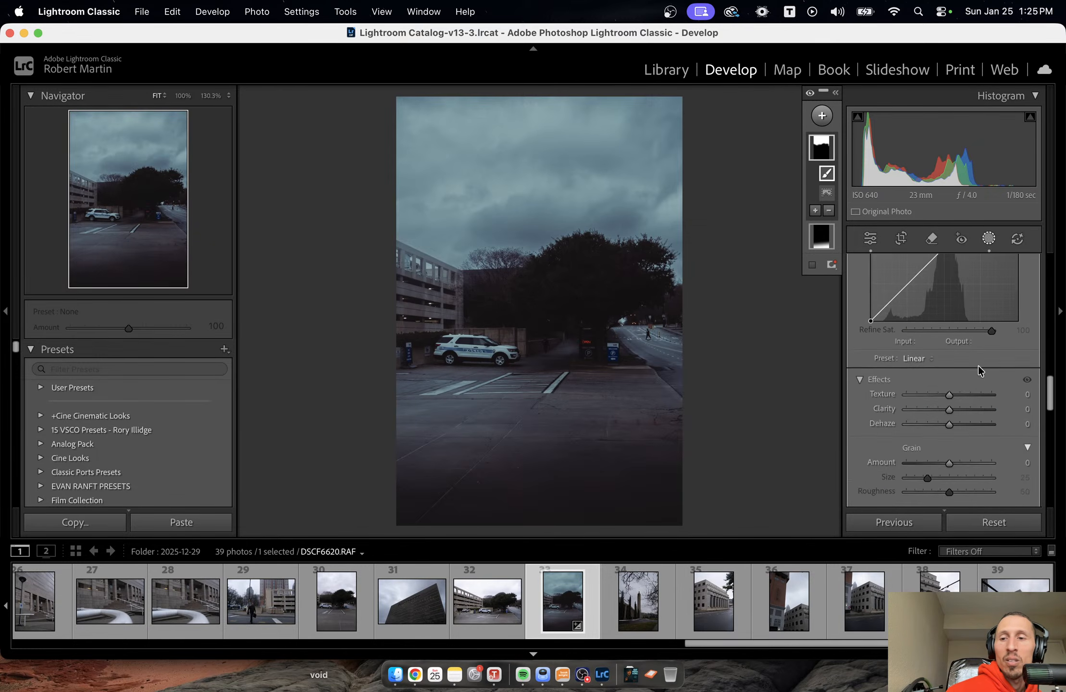
left_click_drag(949, 423, 956, 422)
Add another brush component to the sky mask, paint along the top edge of the large tree, and finish masking.
left_click(815, 210)
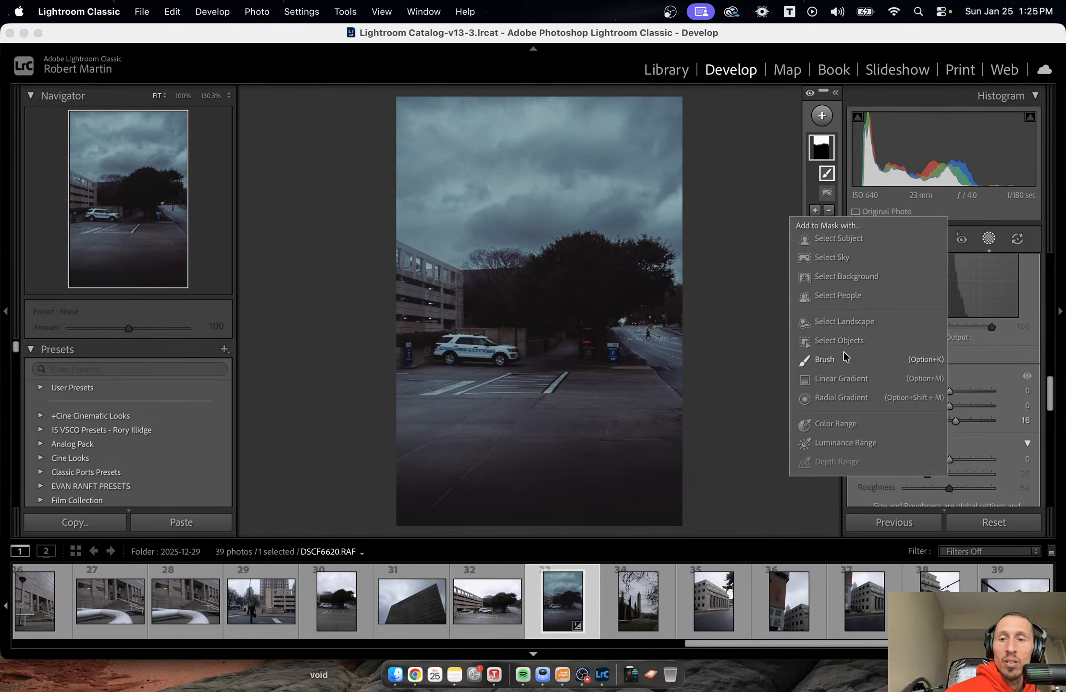
left_click(825, 359)
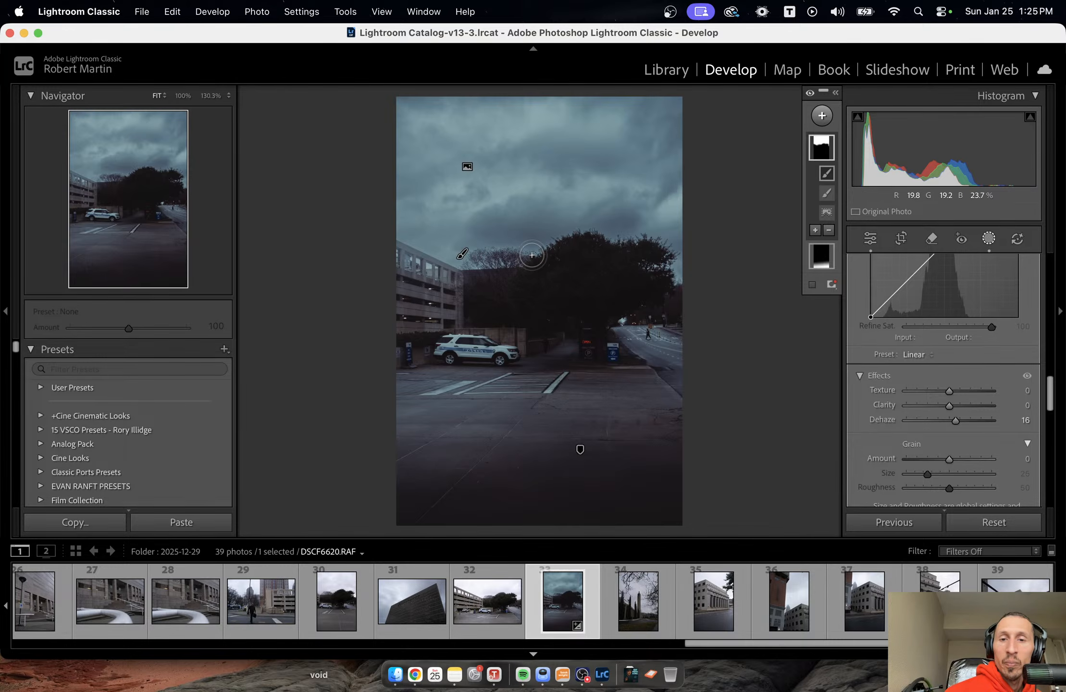
mouse_move(532, 254)
left_mouse_down()
mouse_move(559, 241)
mouse_move(486, 248)
mouse_move(600, 243)
mouse_move(554, 240)
mouse_move(611, 232)
mouse_move(689, 263)
mouse_move(633, 254)
mouse_move(681, 260)
mouse_move(676, 250)
mouse_move(508, 237)
mouse_move(562, 250)
left_mouse_up()
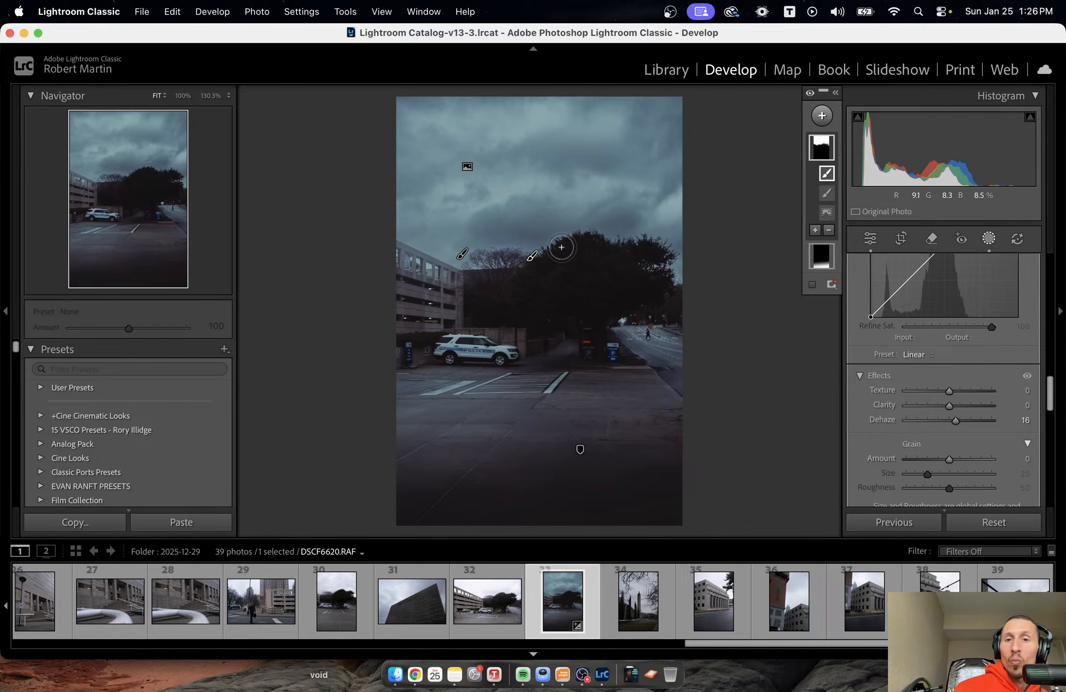
key("Escape")
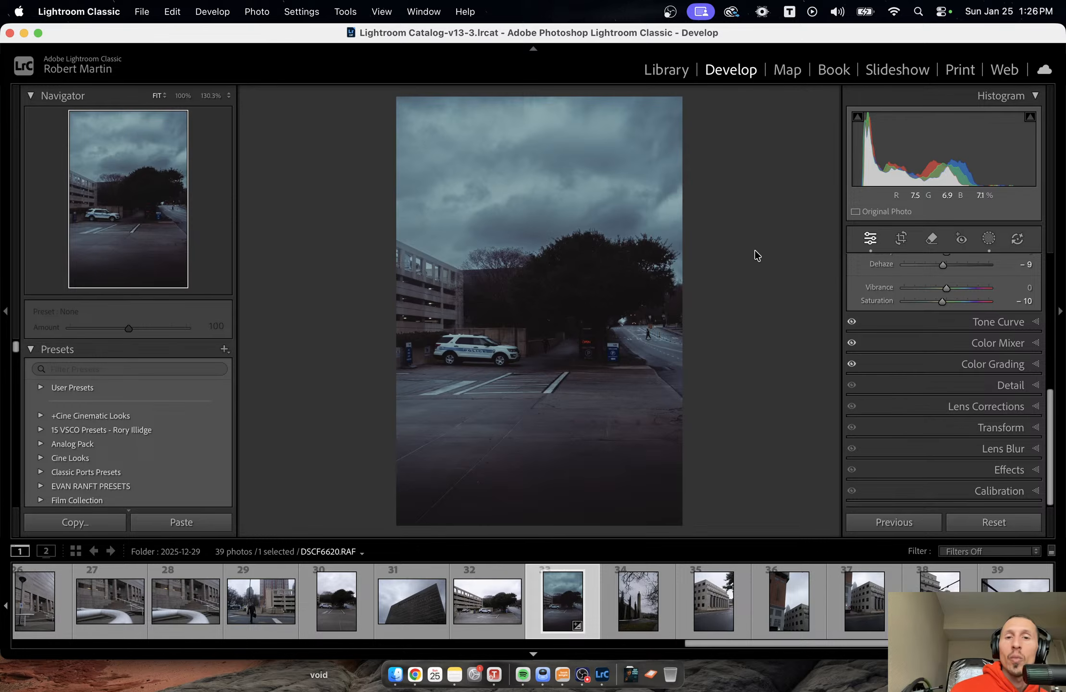
Brighten the upper-left corner of the sky with a diagonal linear gradient mask and rate the photo three stars.
left_click(993, 239)
left_click(822, 116)
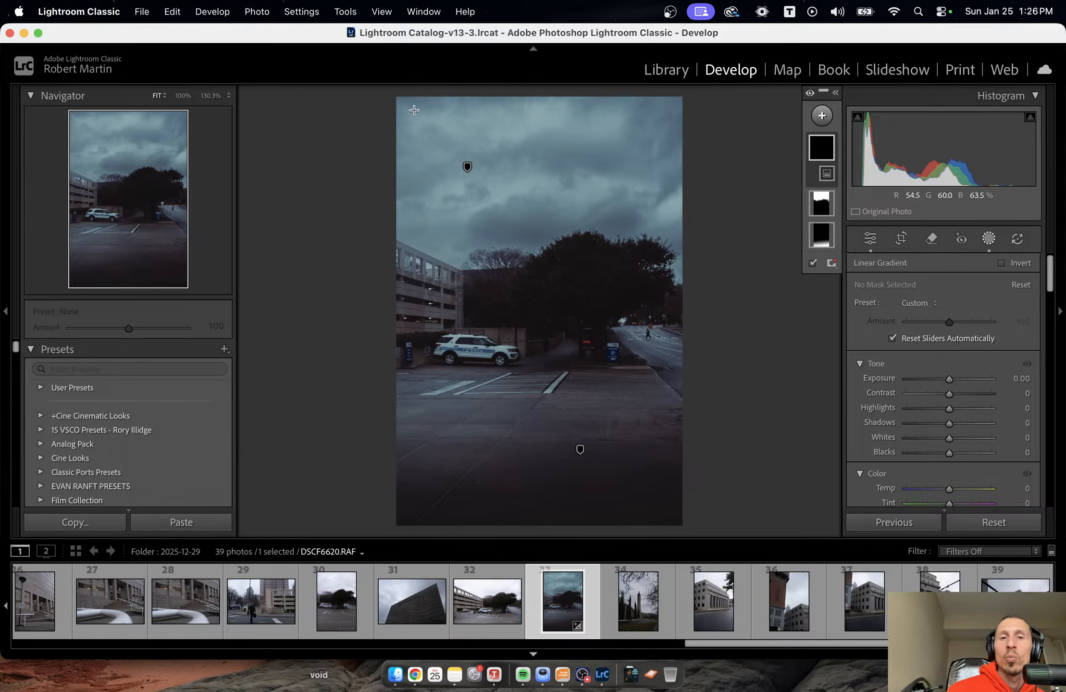
mouse_move(387, 95)
left_mouse_down()
mouse_move(506, 191)
mouse_move(502, 223)
left_mouse_up()
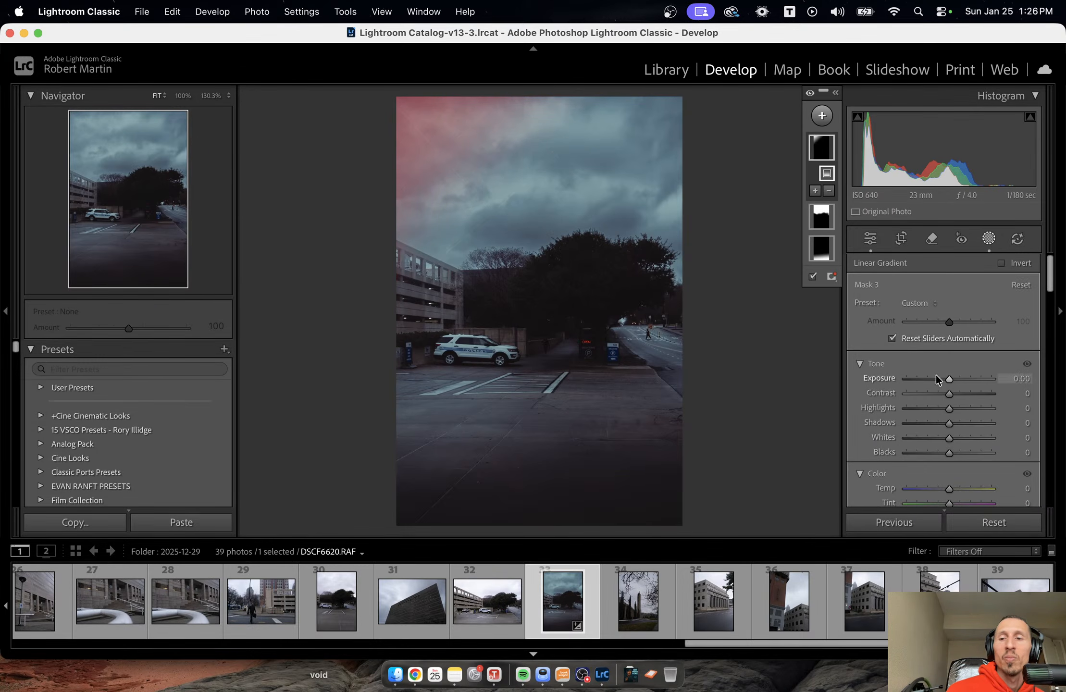
left_click_drag(950, 379, 957, 379)
key("shift+w")
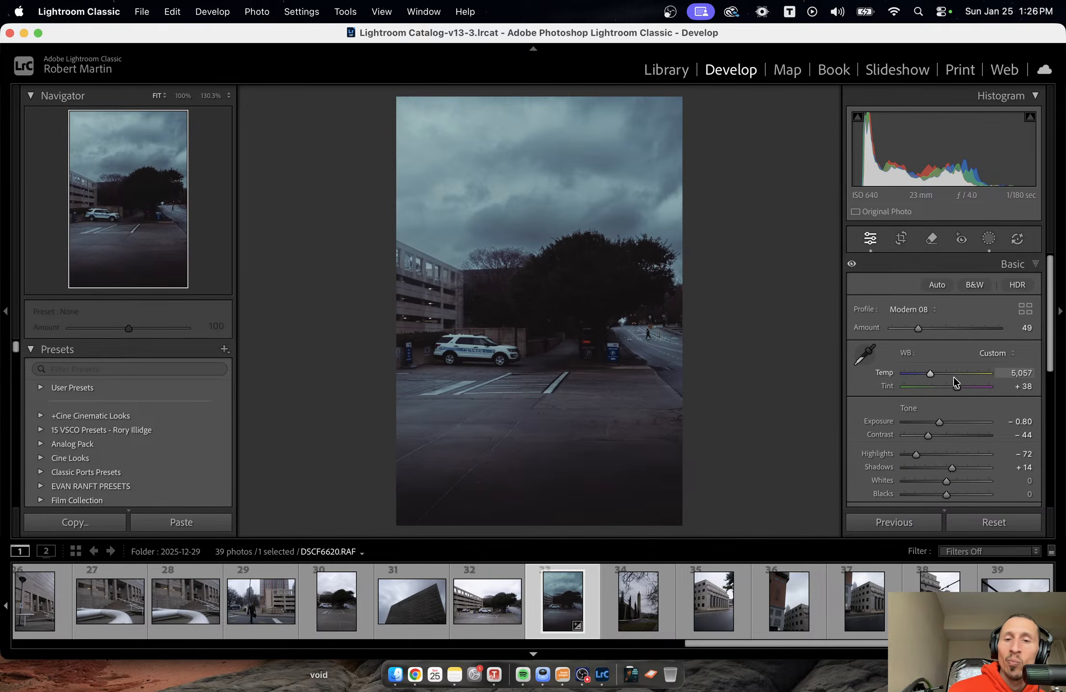
key("3")
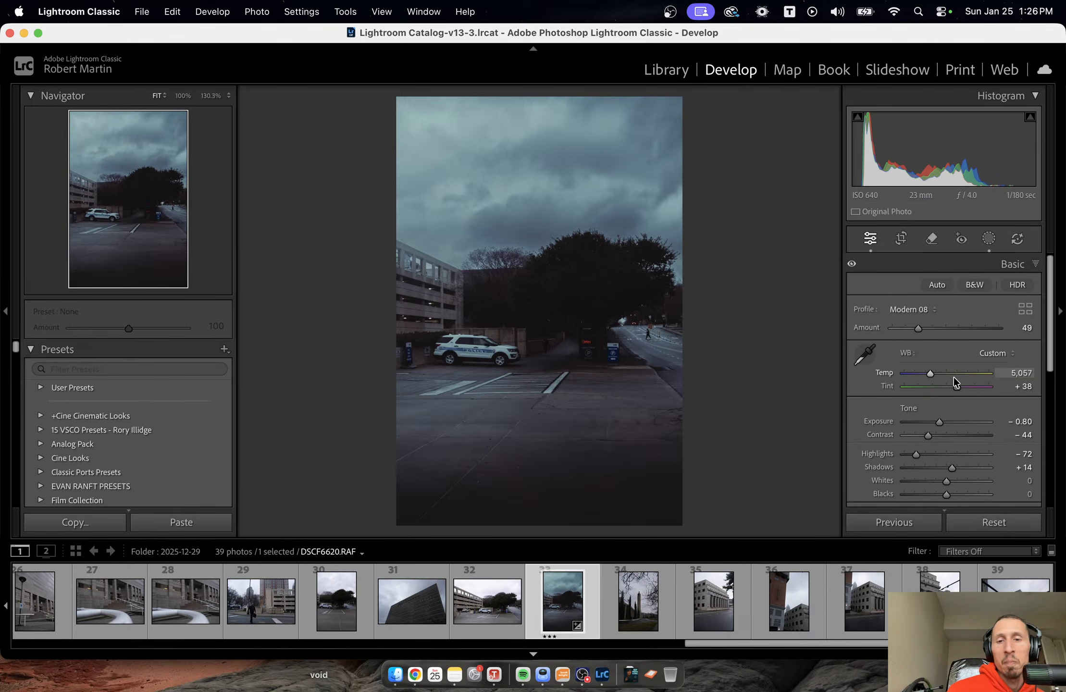
Add a wide radial gradient mask over the white SUV and surrounding pavement and set its exposure to 0.15.
left_click(989, 239)
left_click(822, 115)
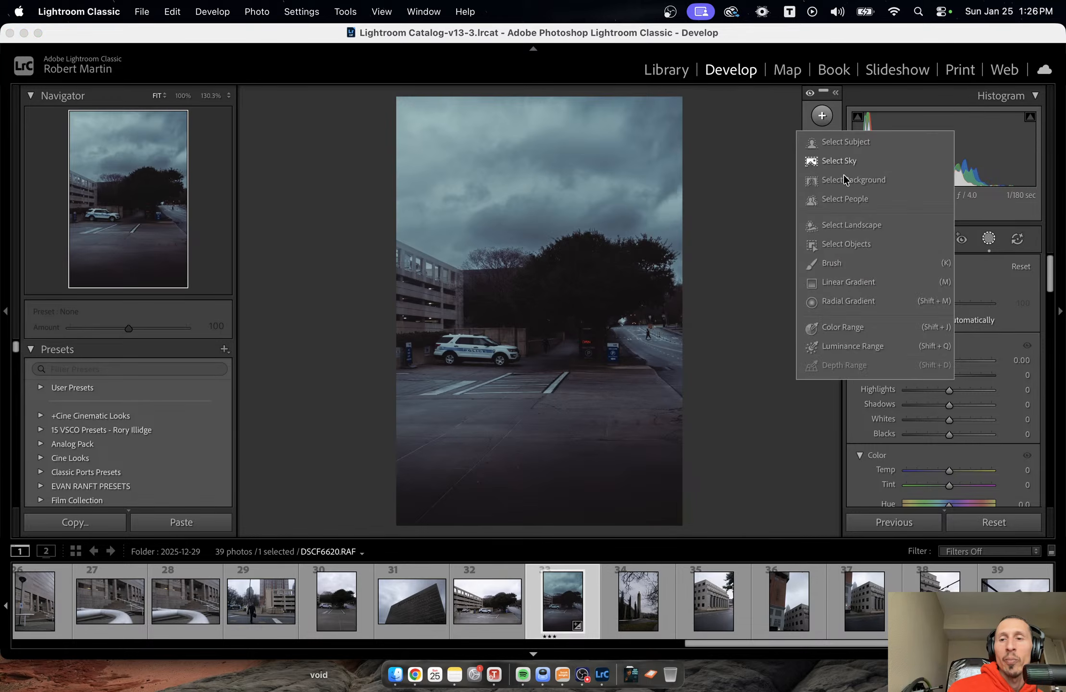
left_click(867, 298)
left_click_drag(408, 350, 555, 404)
left_click_drag(487, 380, 583, 403)
left_click_drag(949, 398, 949, 400)
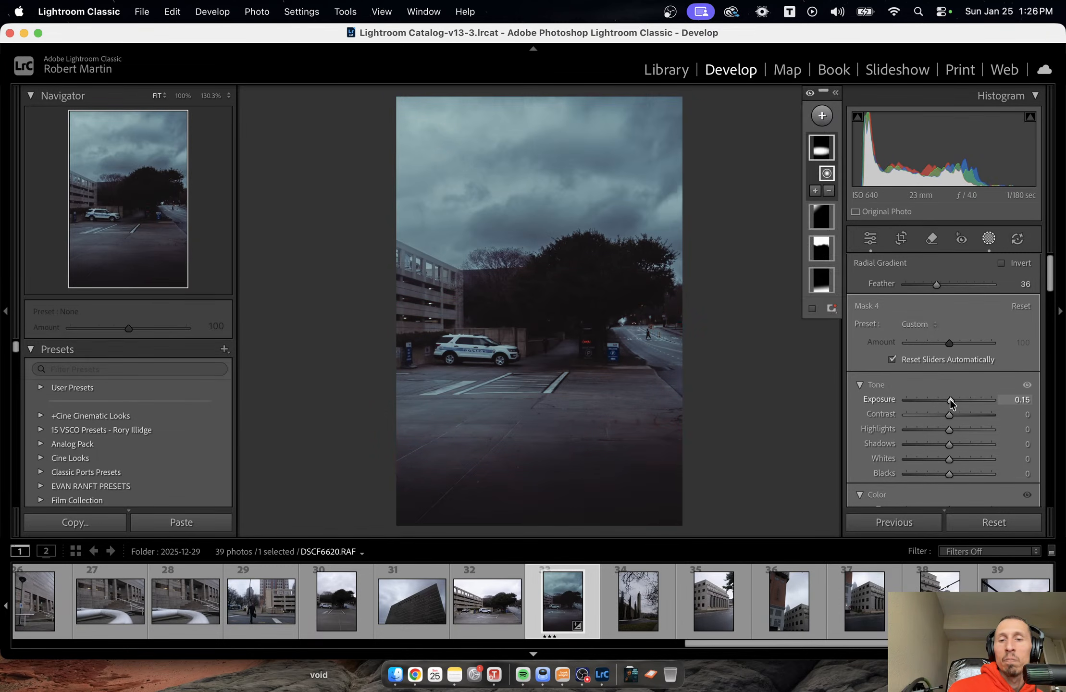
Fine-tune the tone of the radial gradient mask with a slight contrast increase, and finish masking.
scroll(951, 384, "down", 5)
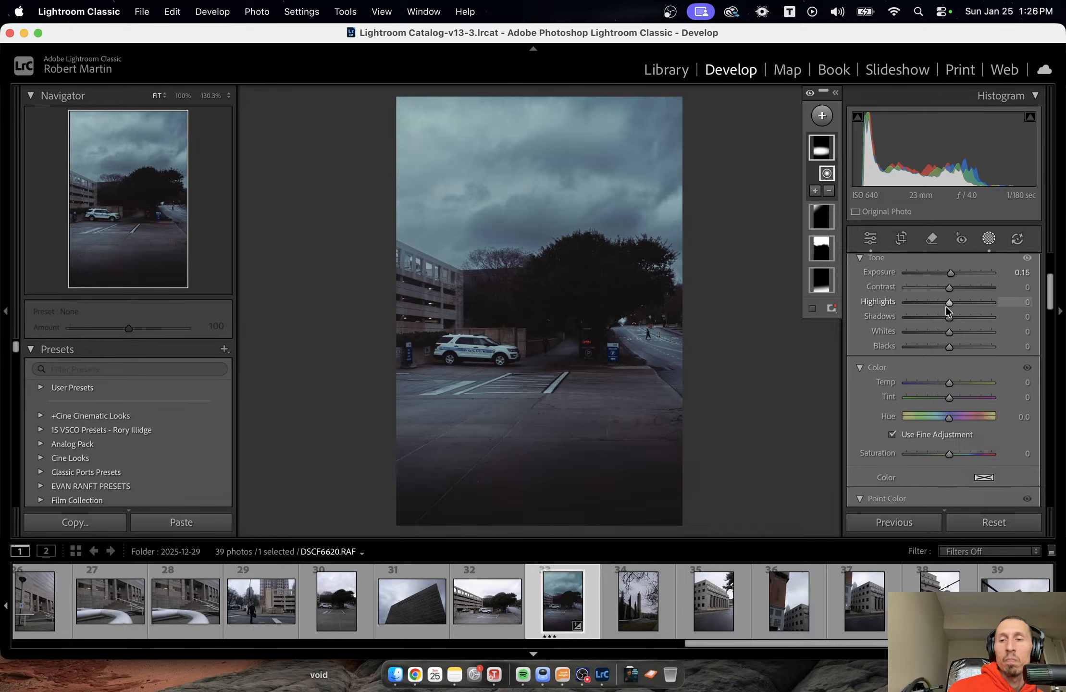
left_click_drag(949, 302, 948, 346)
left_click_drag(946, 283, 952, 289)
key("Escape")
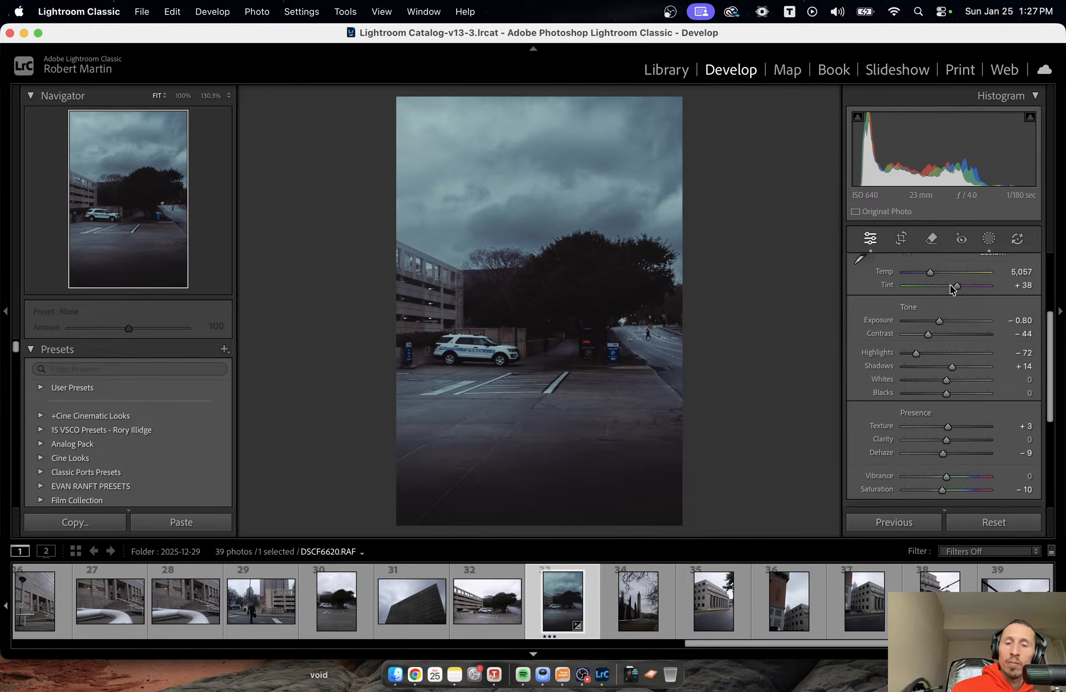
Move on to the tower and cypress photo DSCF6622.RAF and paste the copied develop settings onto it.
key("Right")
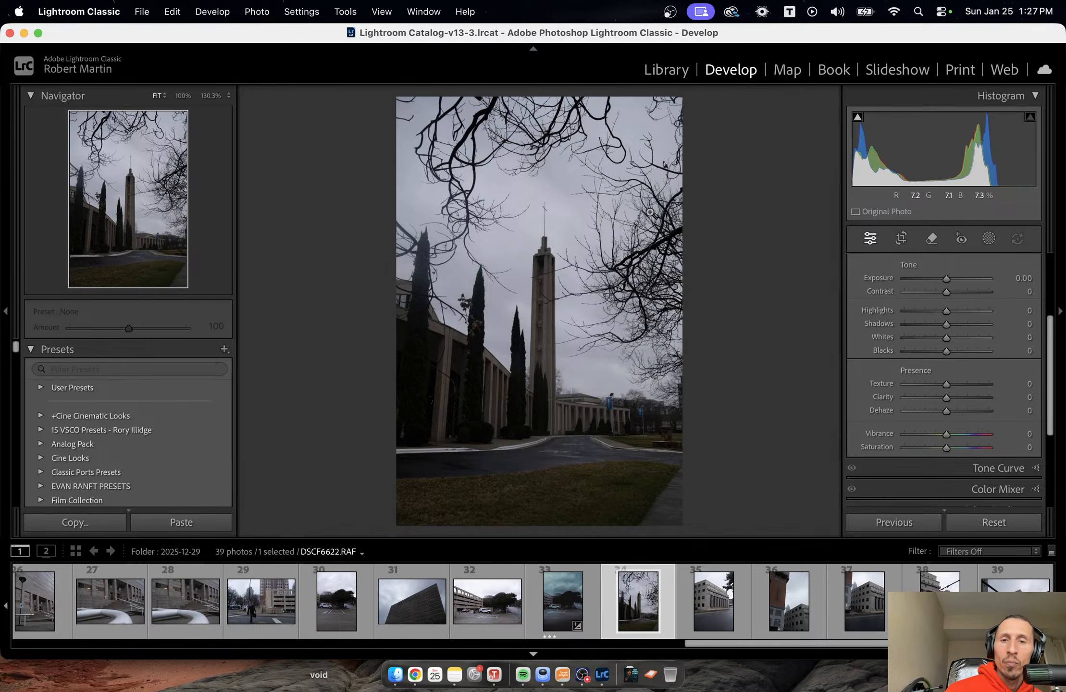
right_click(634, 201)
mouse_move(694, 151)
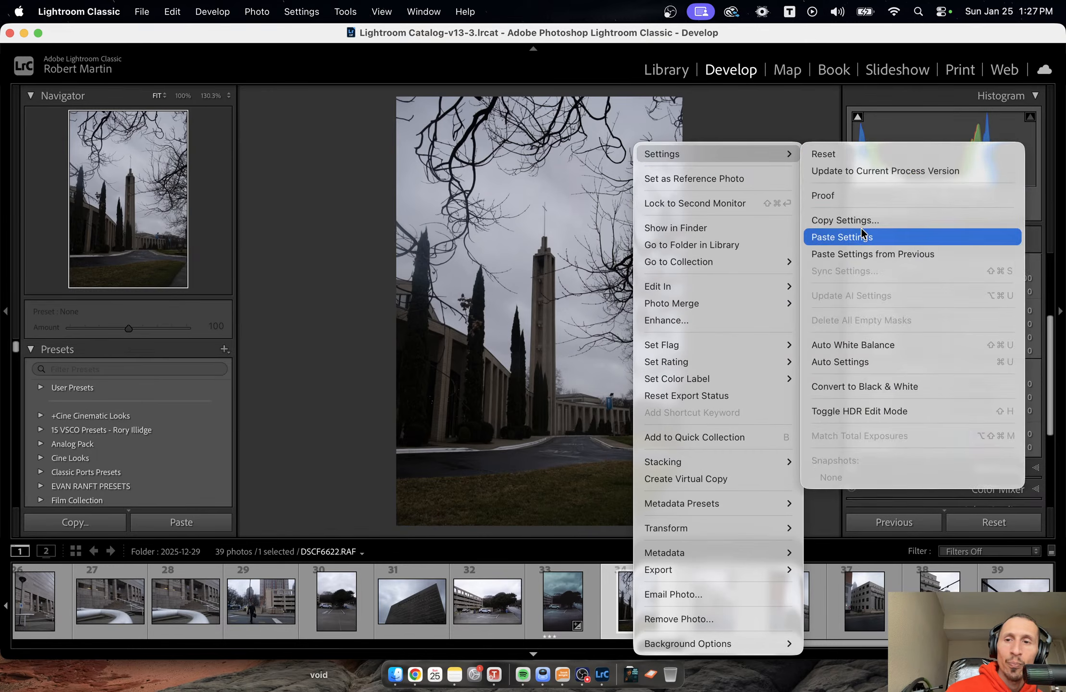
left_click(861, 236)
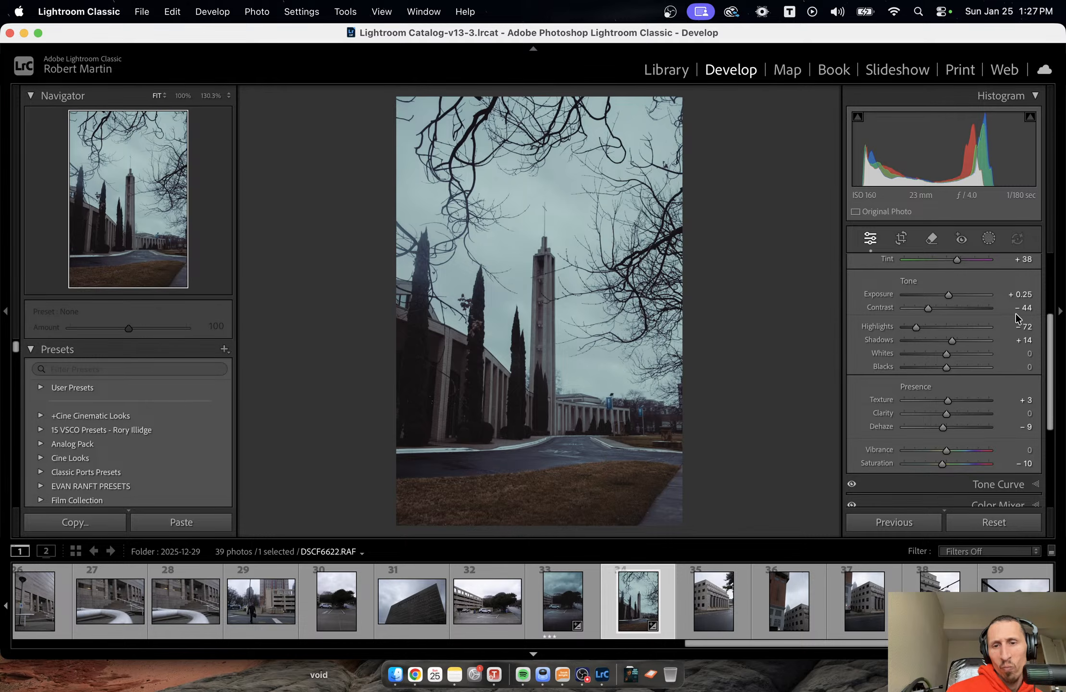
scroll(1021, 351, "up", 5)
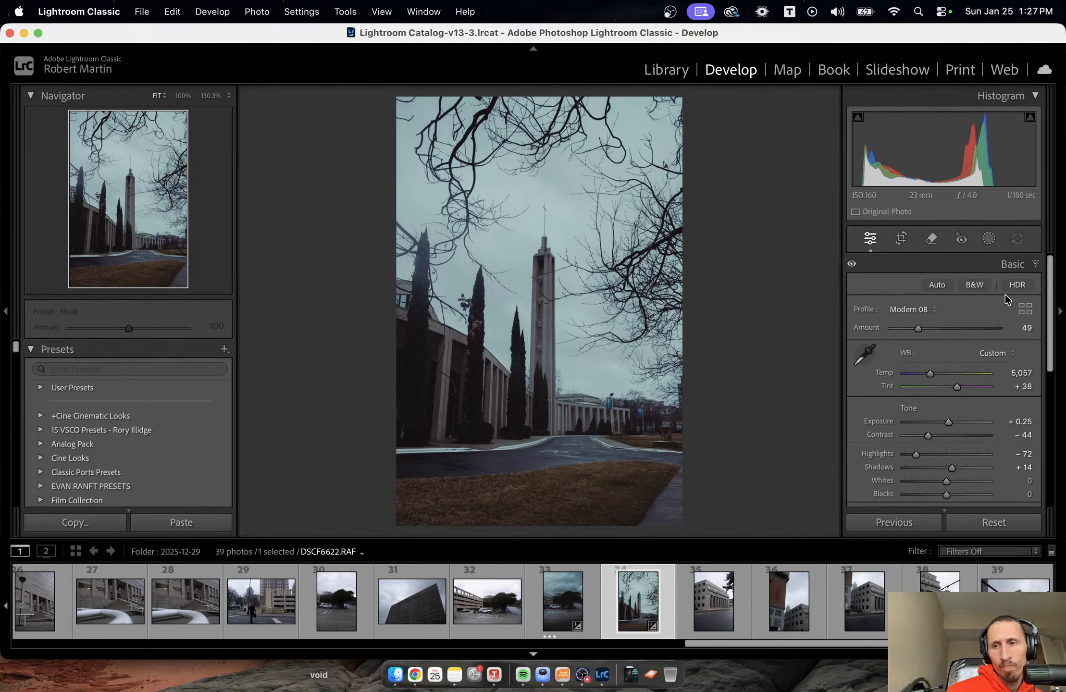
left_click(987, 237)
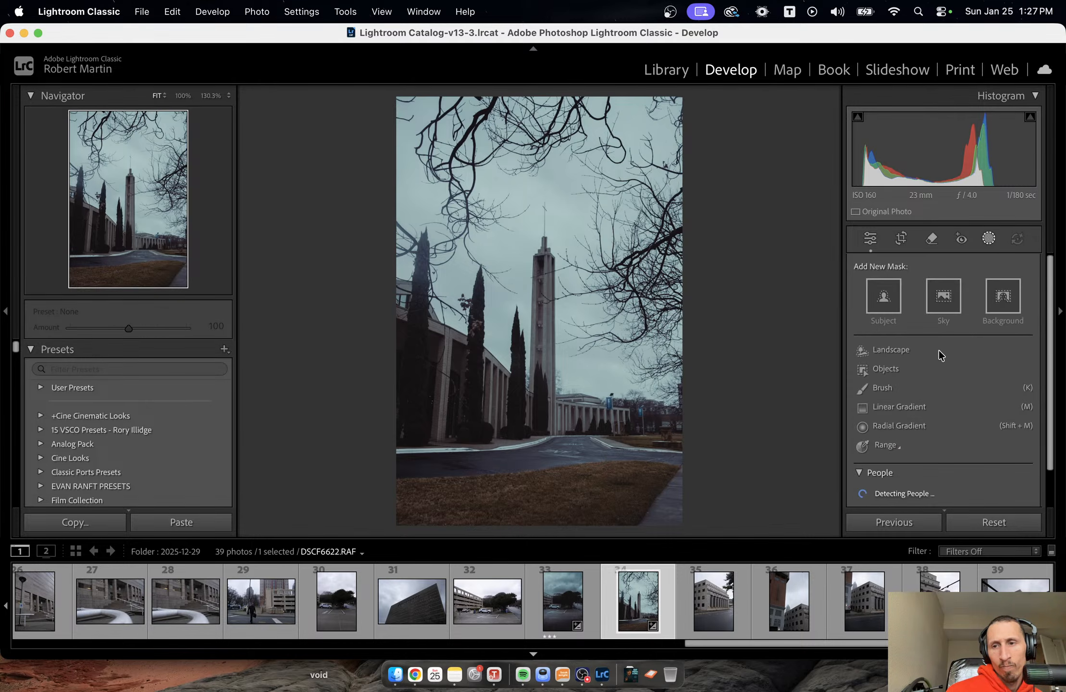
left_click(876, 242)
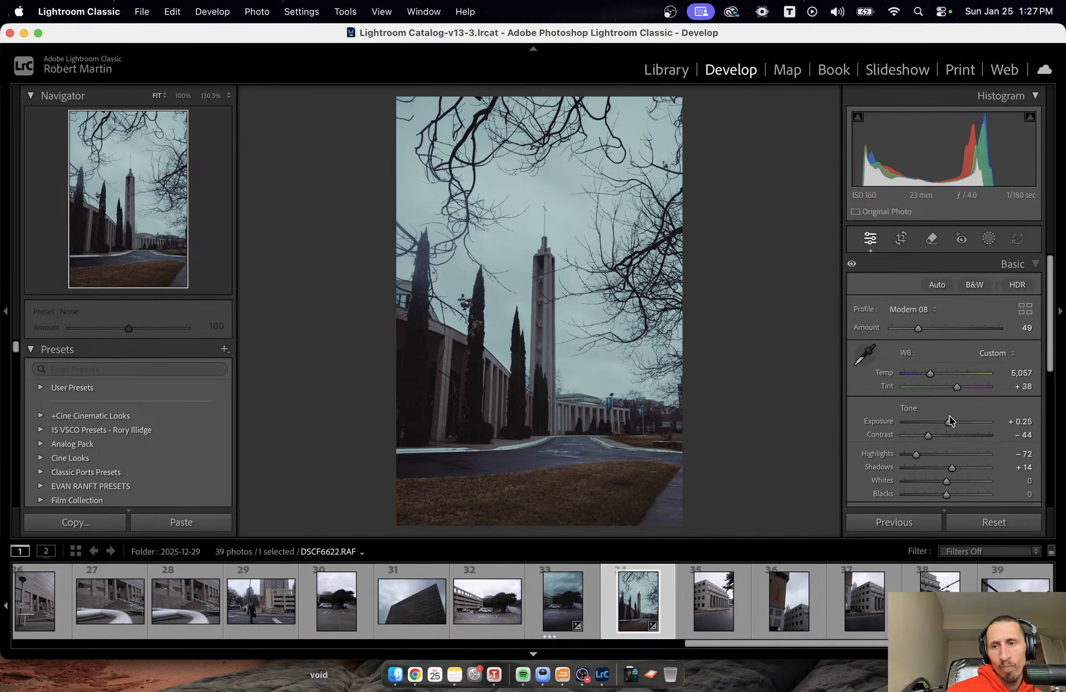
Darken and flatten the tower and cypress photo by setting exposure to -0.40 and contrast to -55.
left_click_drag(950, 421, 923, 435)
left_click(930, 435)
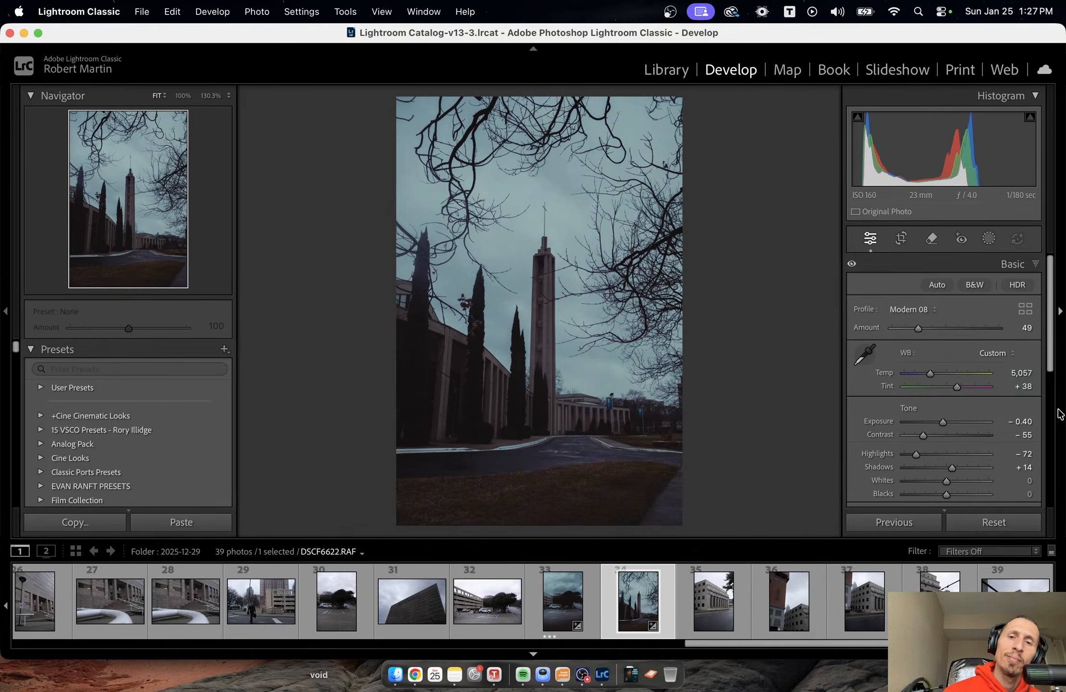
Move on to the last photo, DSCF6635.RAF, paste the copied develop settings onto it and set its exposure to -0.05.
key("Right")
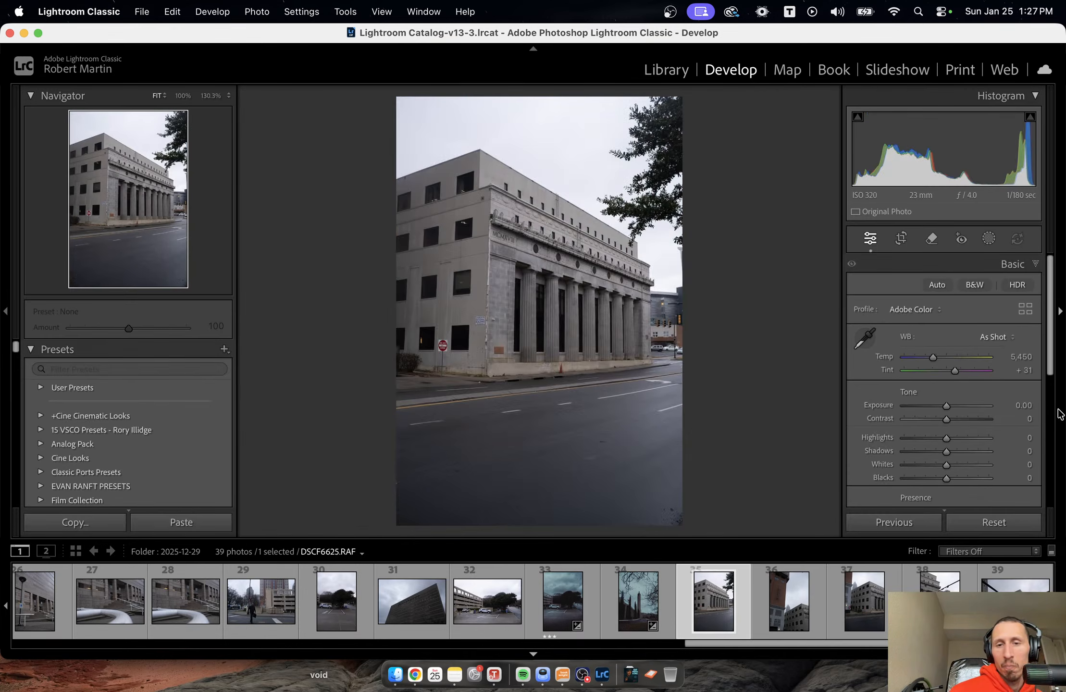
key("Right")
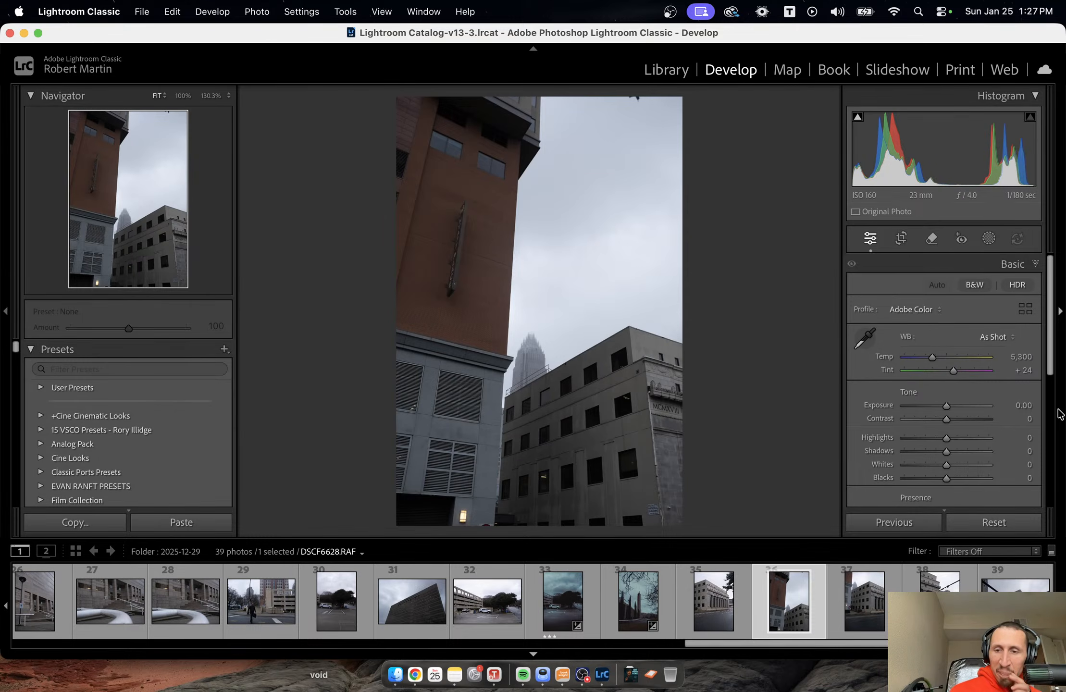
key("Right")
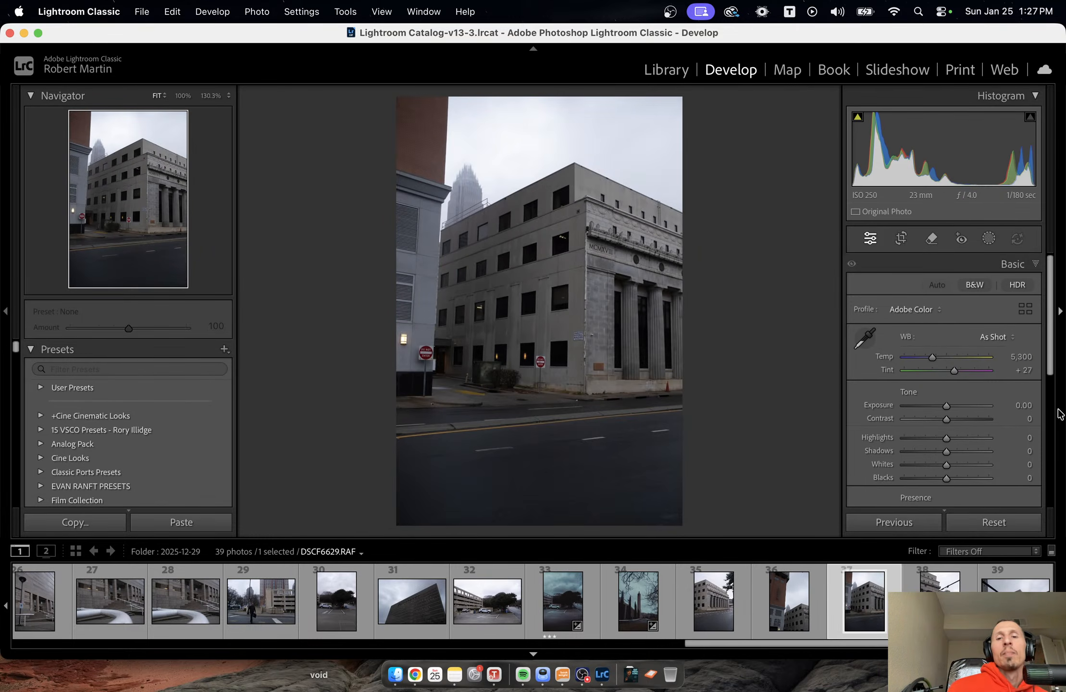
key("Right")
key("Right")
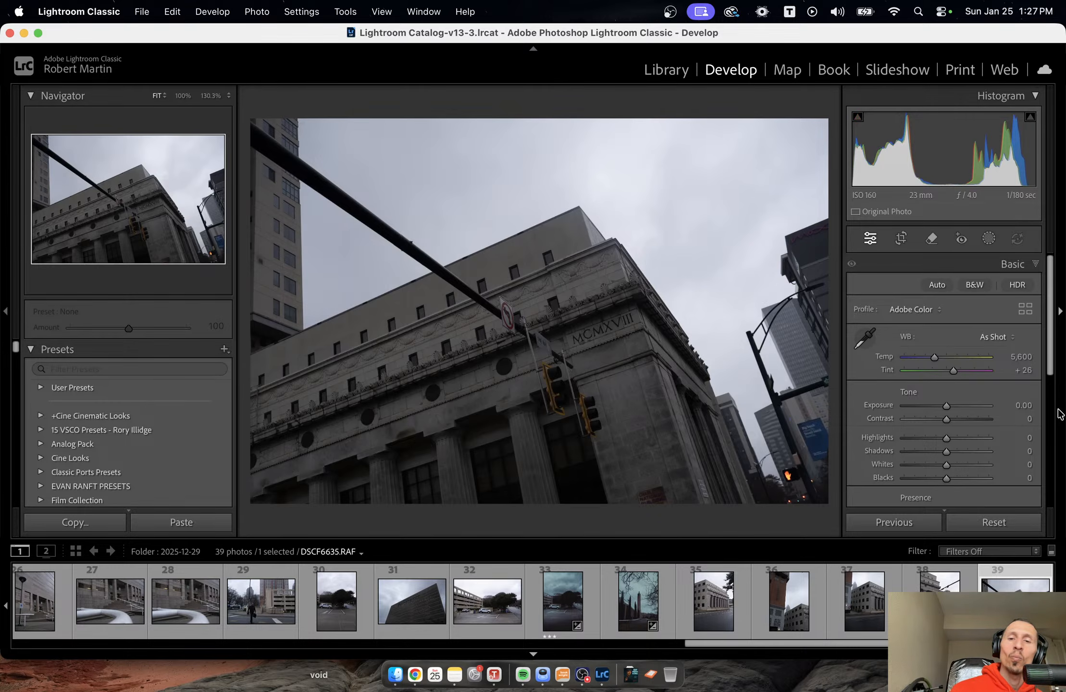
right_click(721, 317)
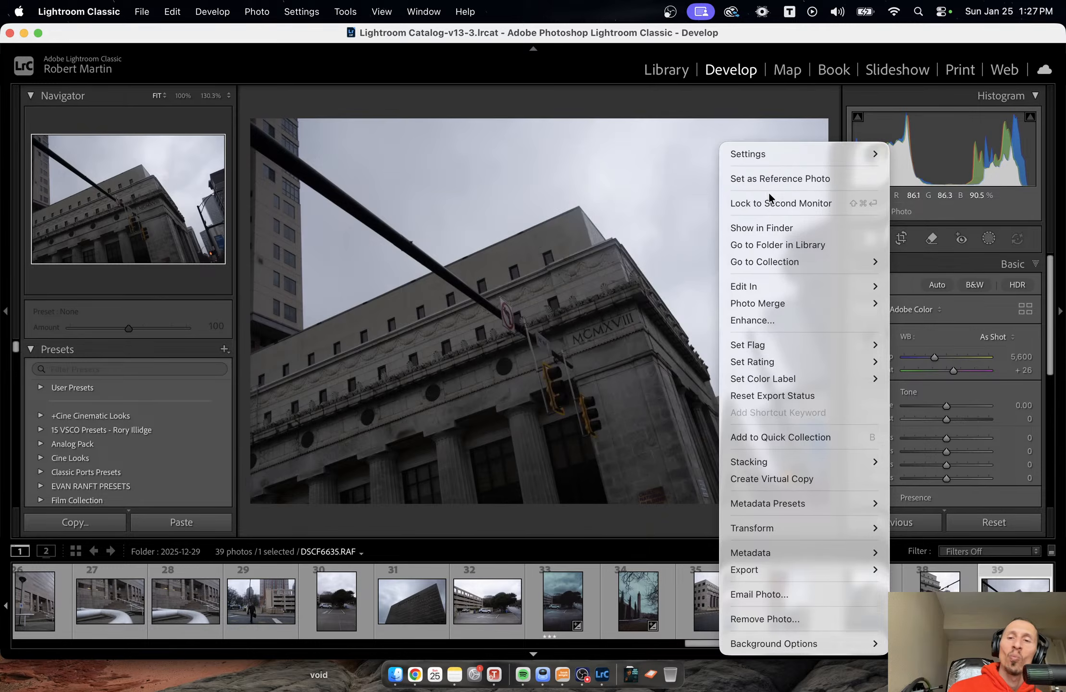
mouse_move(769, 153)
left_click(601, 238)
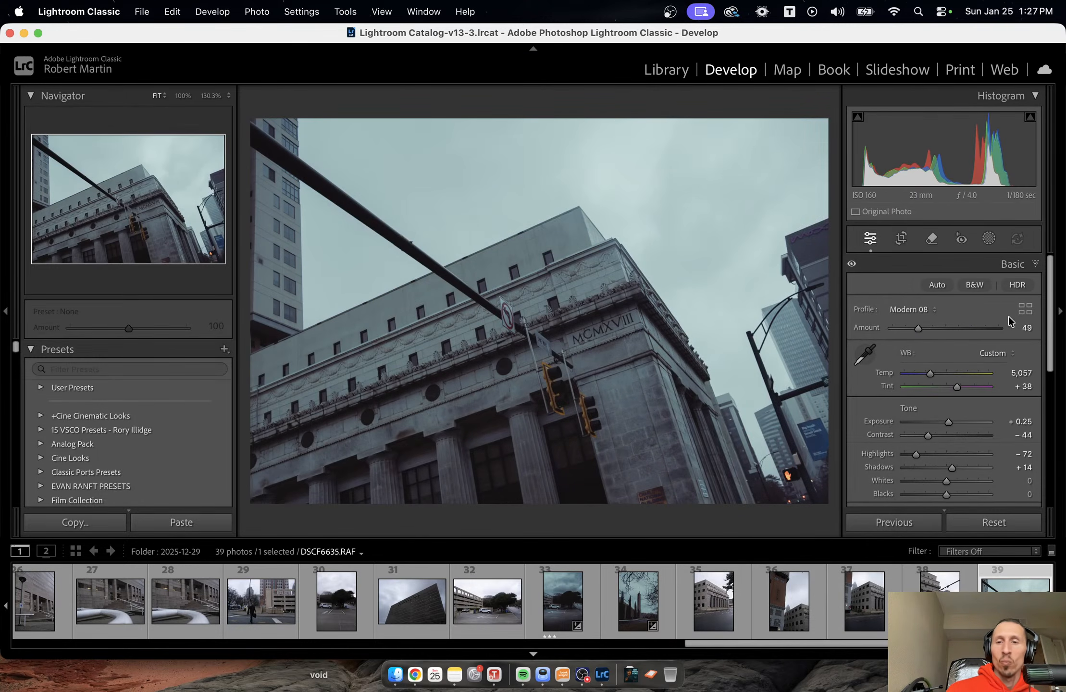
left_click_drag(948, 421, 945, 423)
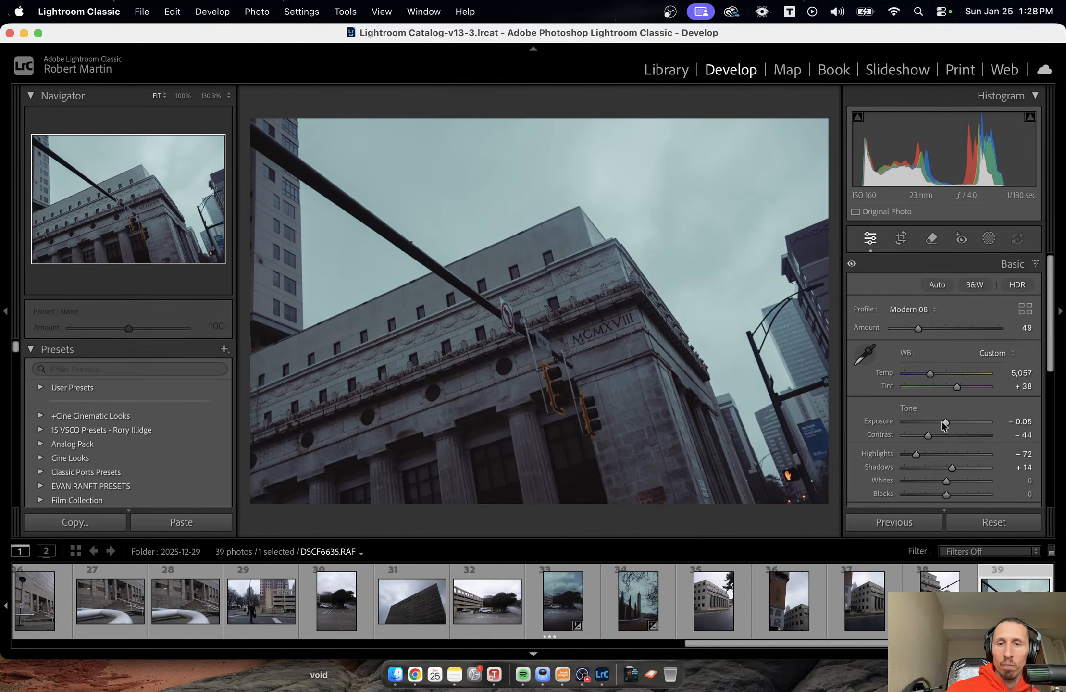
Add a slanted linear gradient mask rising over the lower part of the building, with contrast 12 and shadows -39.
left_click(989, 238)
left_click(903, 407)
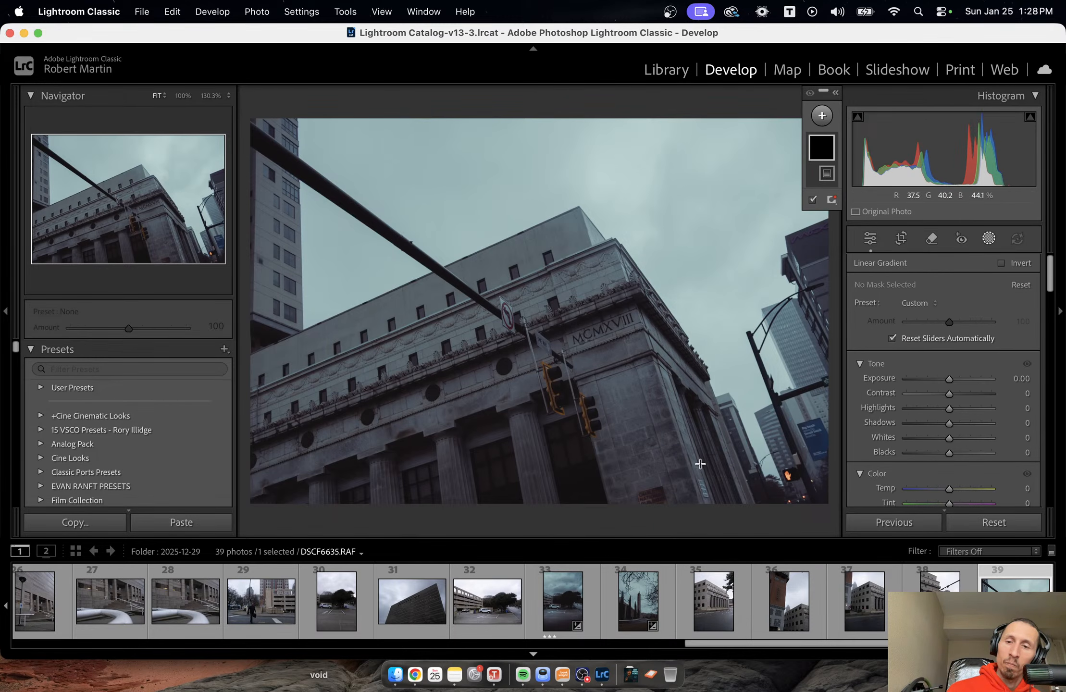
left_click_drag(757, 474, 679, 226)
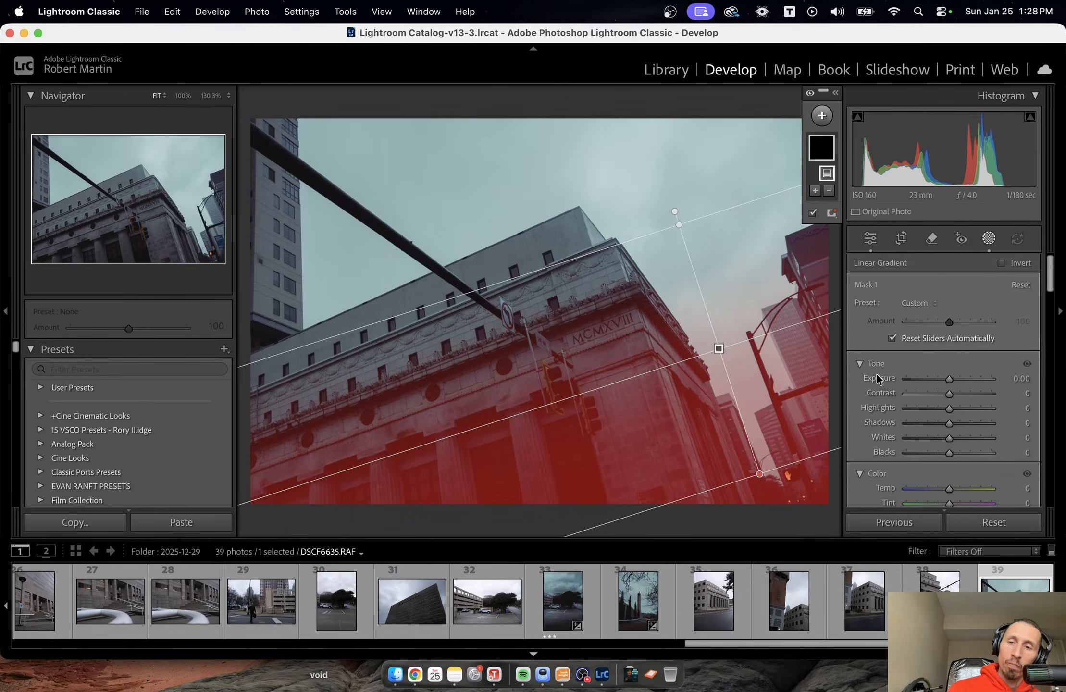
left_click_drag(951, 423, 951, 394)
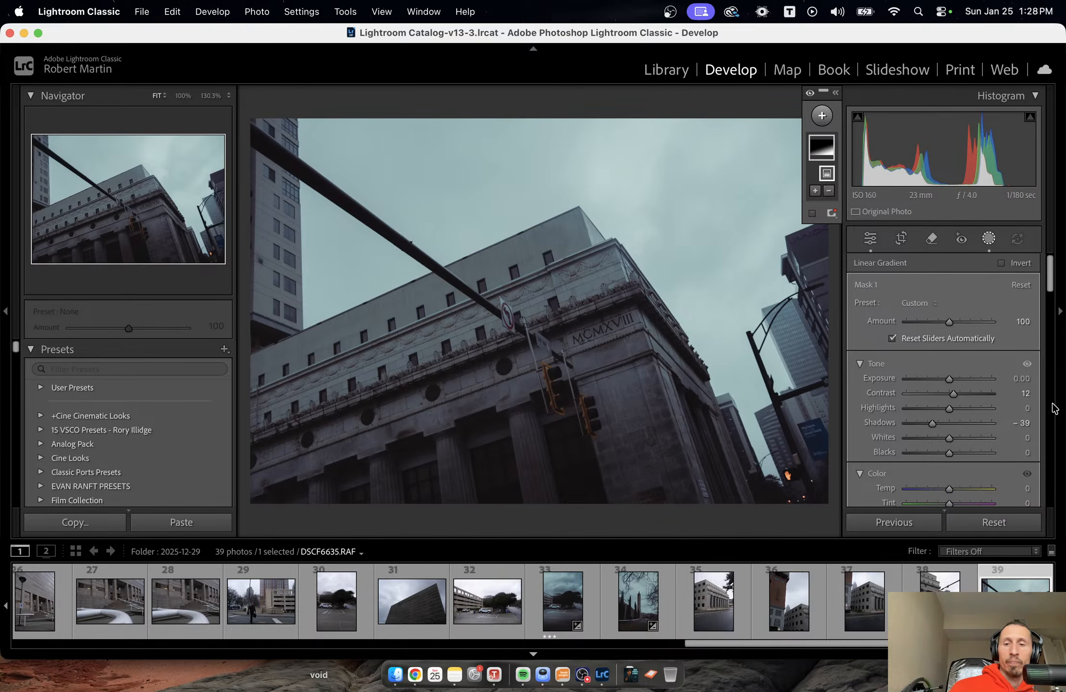
Crop the MCMXVIII building photo to 16 x 9 under a thirds overlay, trimming only the upper sky, and rate it two stars.
key("r")
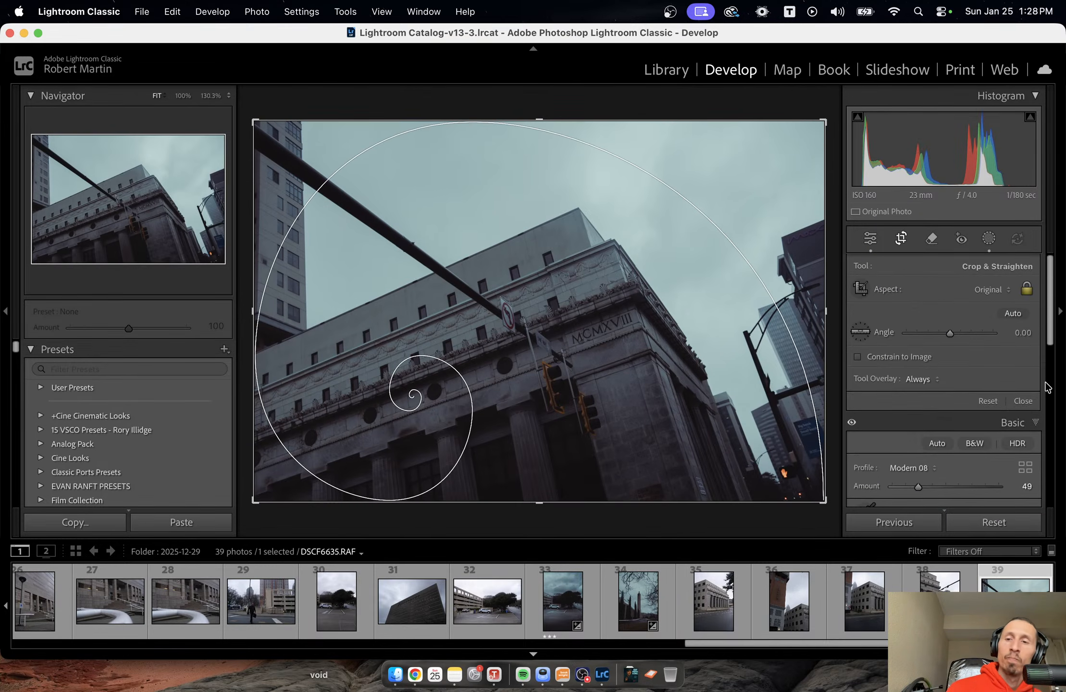
key("o")
key("o")
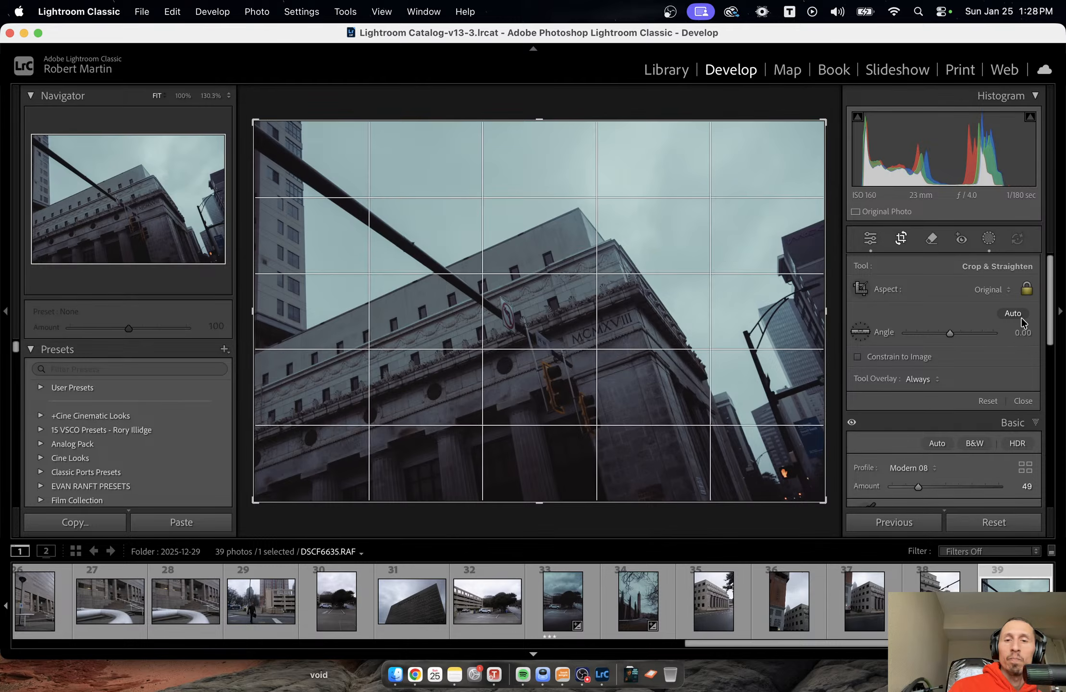
key("o")
key("o")
key("o")
key("o")
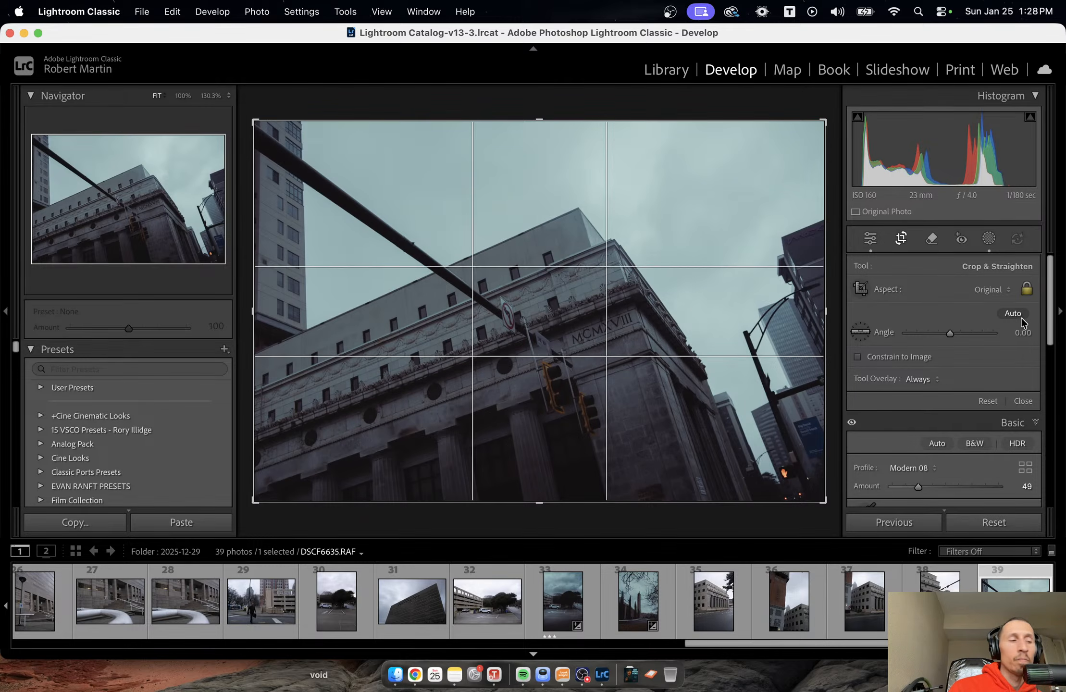
left_click(992, 289)
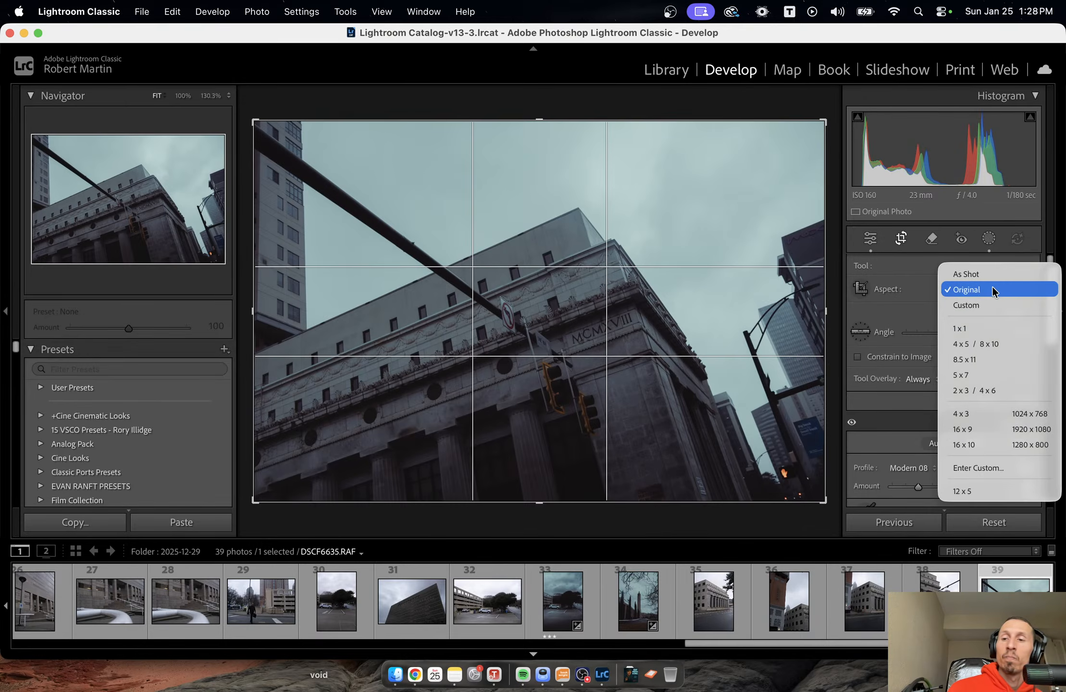
left_click(986, 422)
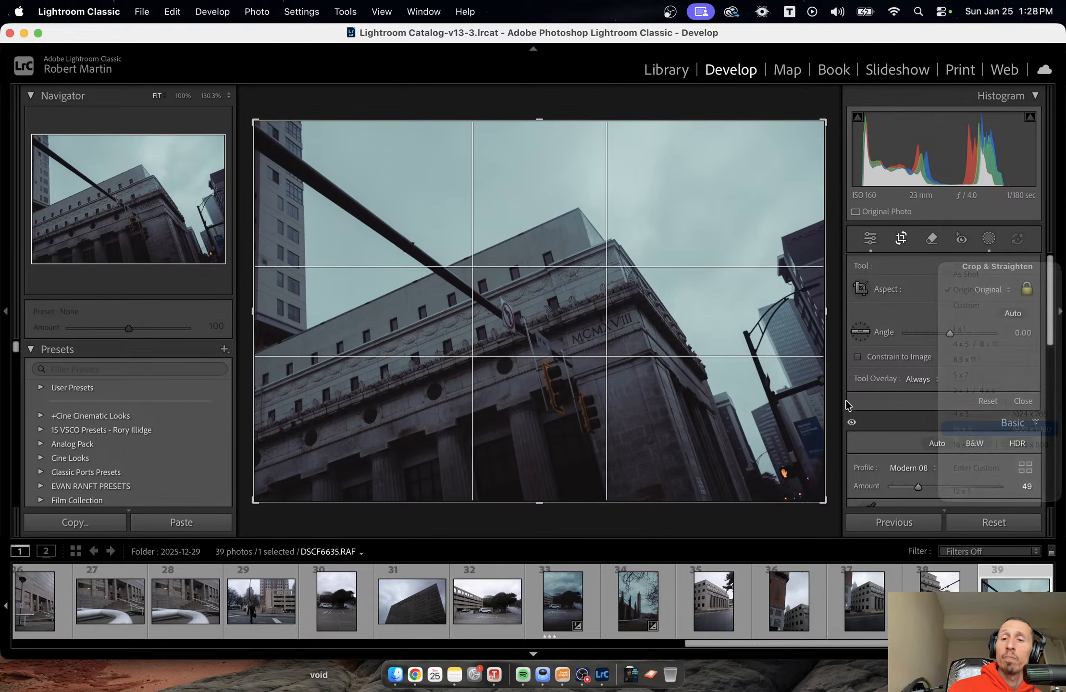
left_click_drag(756, 391, 754, 360)
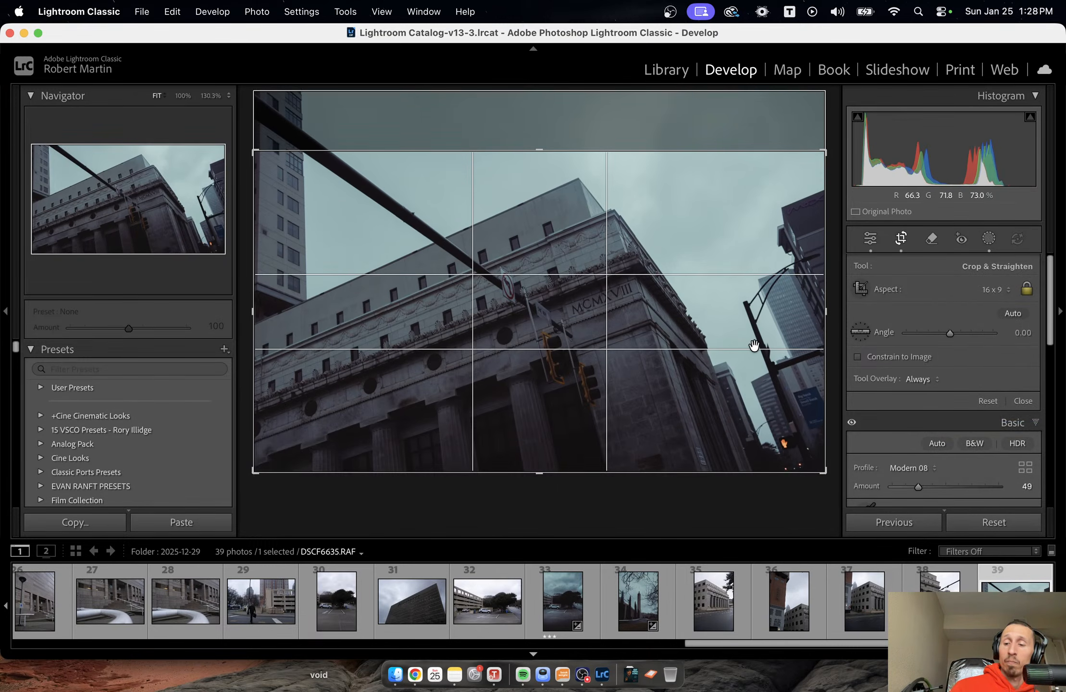
key("Return")
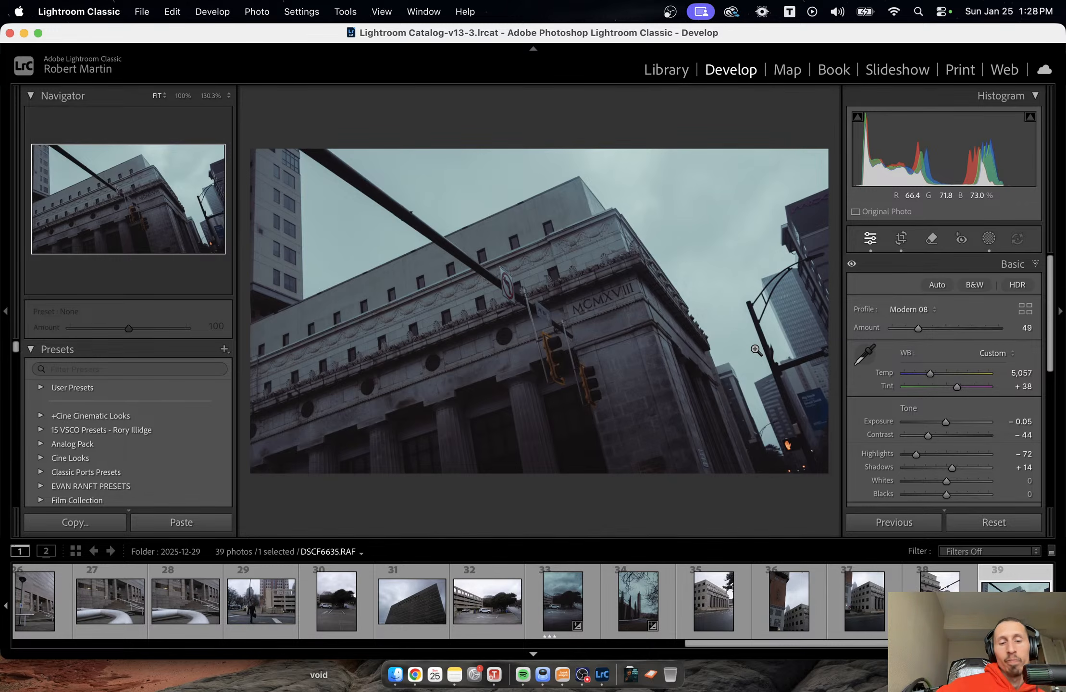
key("2")
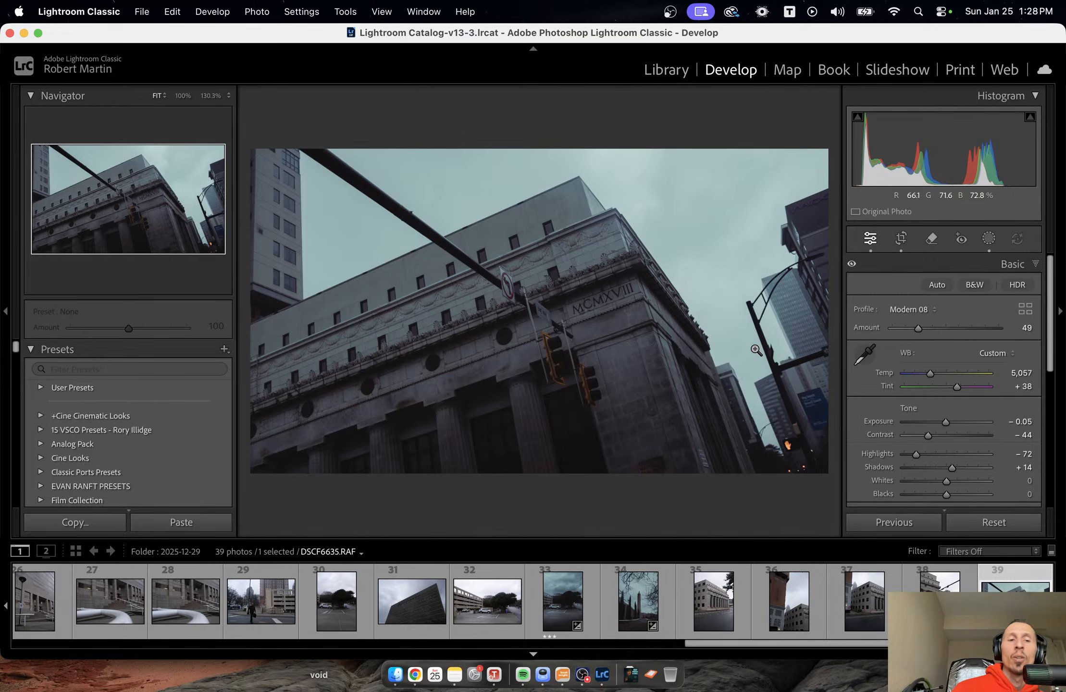
Filter the filmstrip to rated photos, review the edited building shots and clear the star rating of the photo with the stroller.
left_click(958, 552)
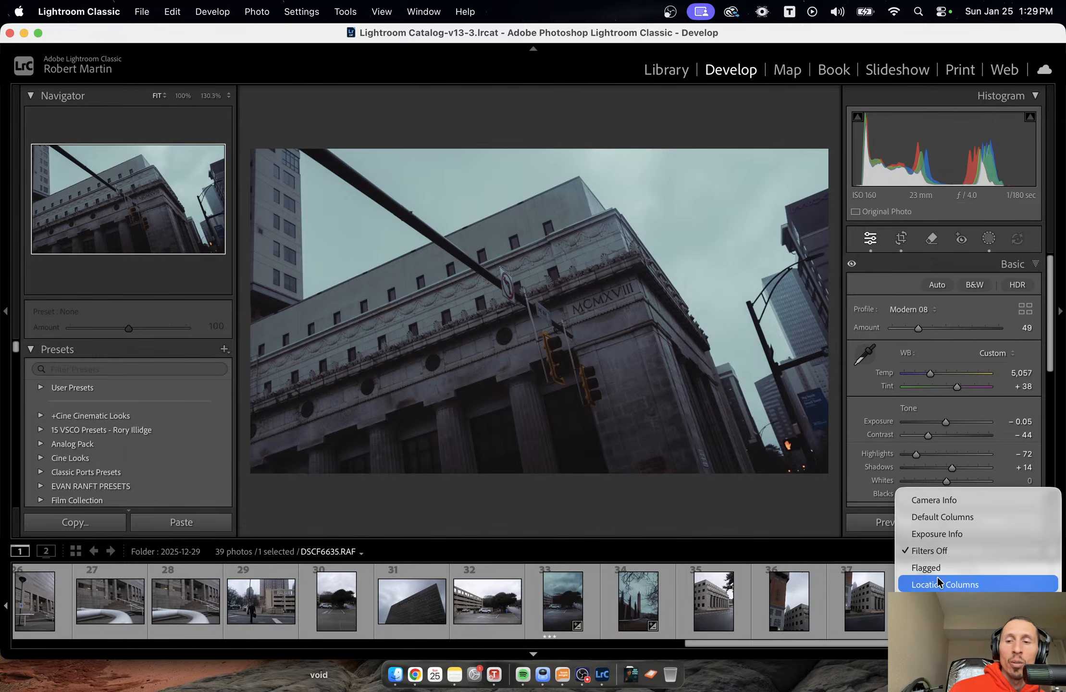
left_click(942, 601)
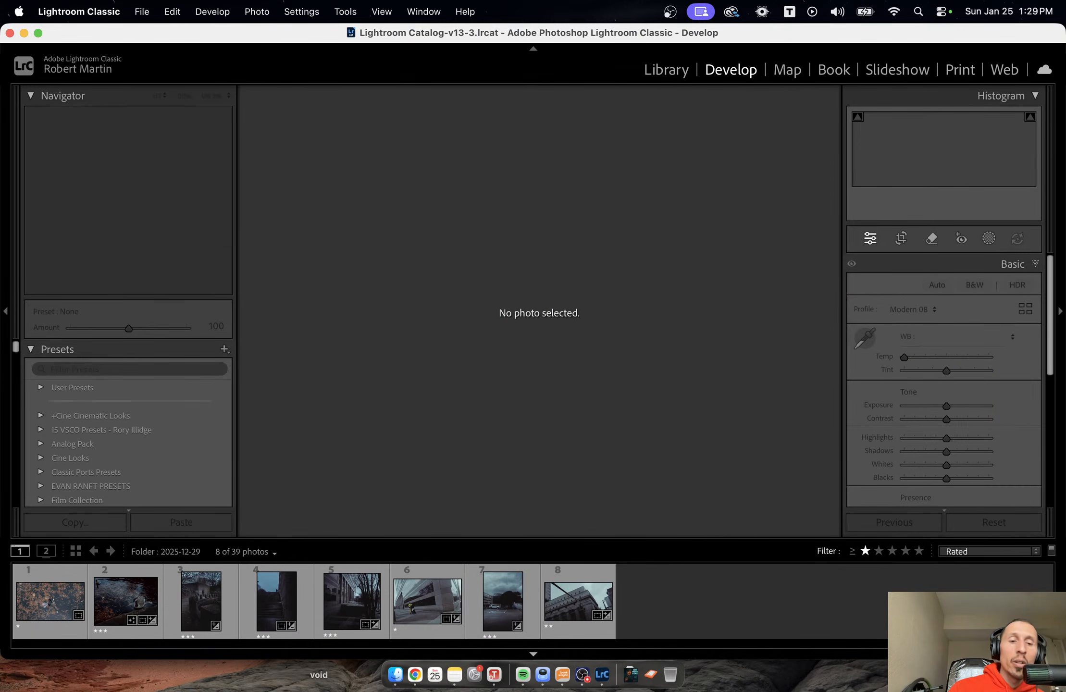
left_click(186, 604)
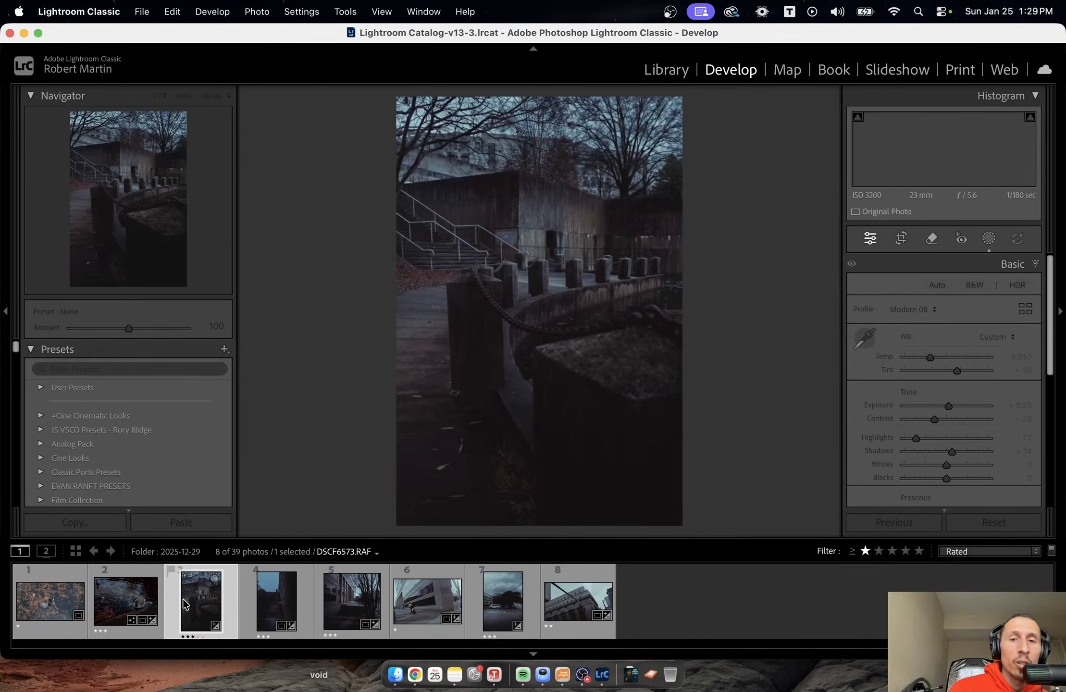
left_click(272, 607)
left_click(354, 604)
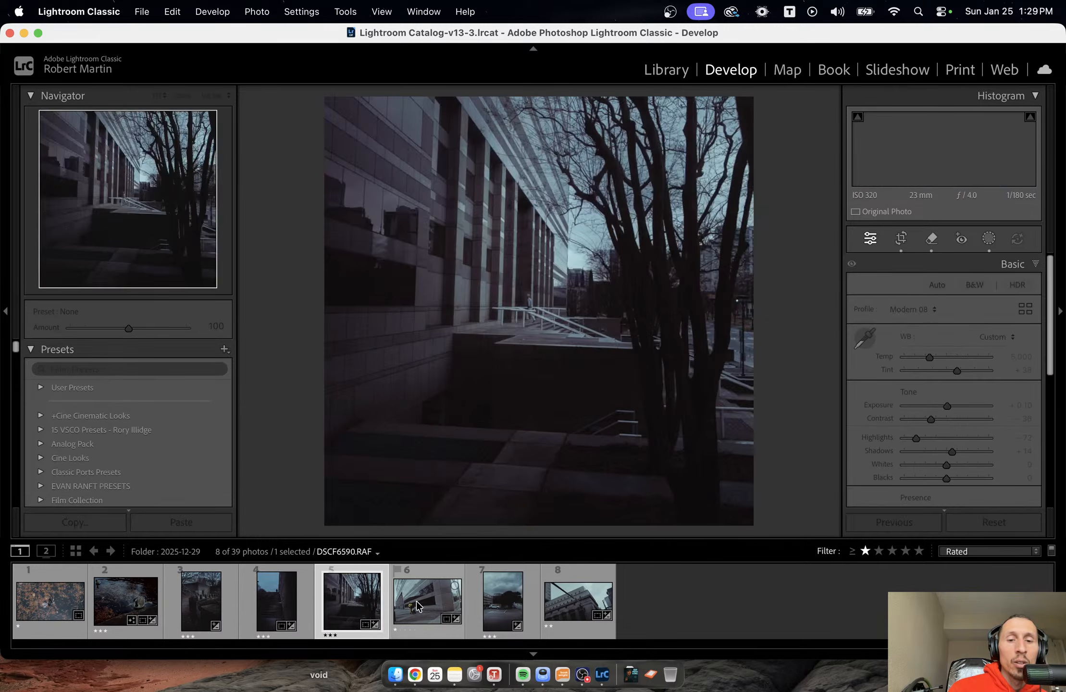
left_click(417, 601)
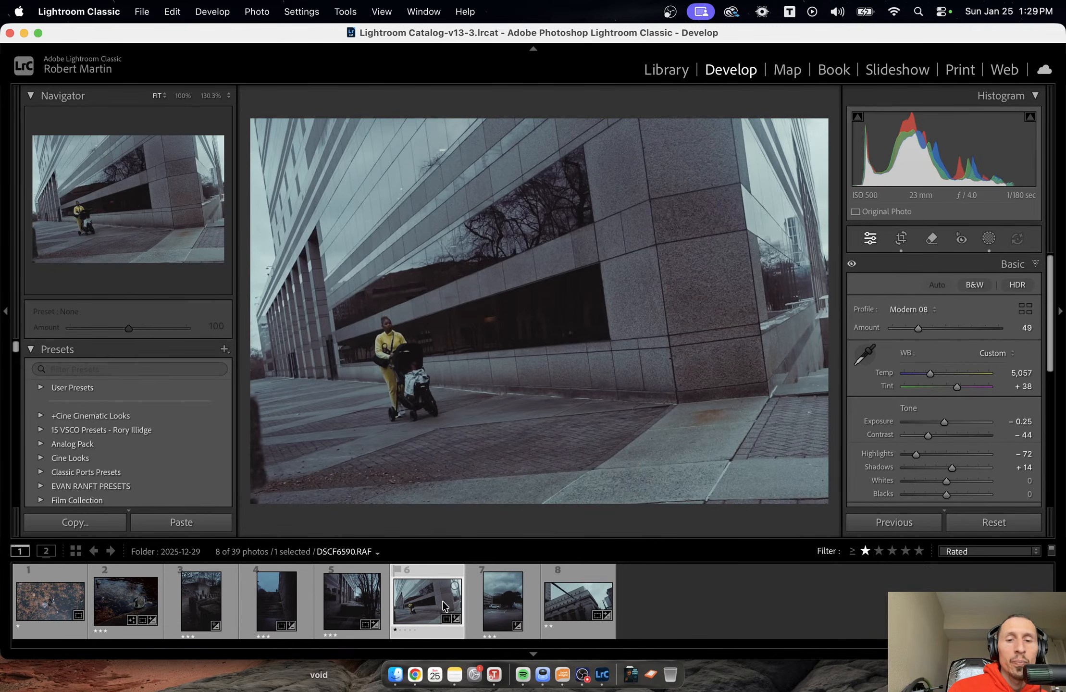
key("0")
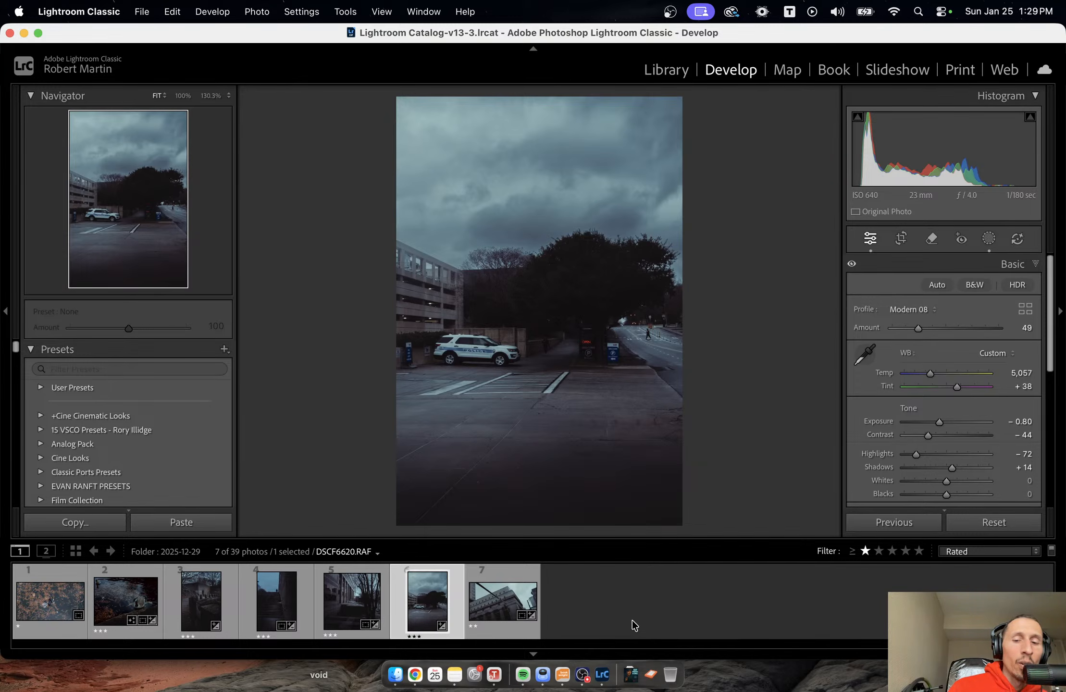
left_click(584, 675)
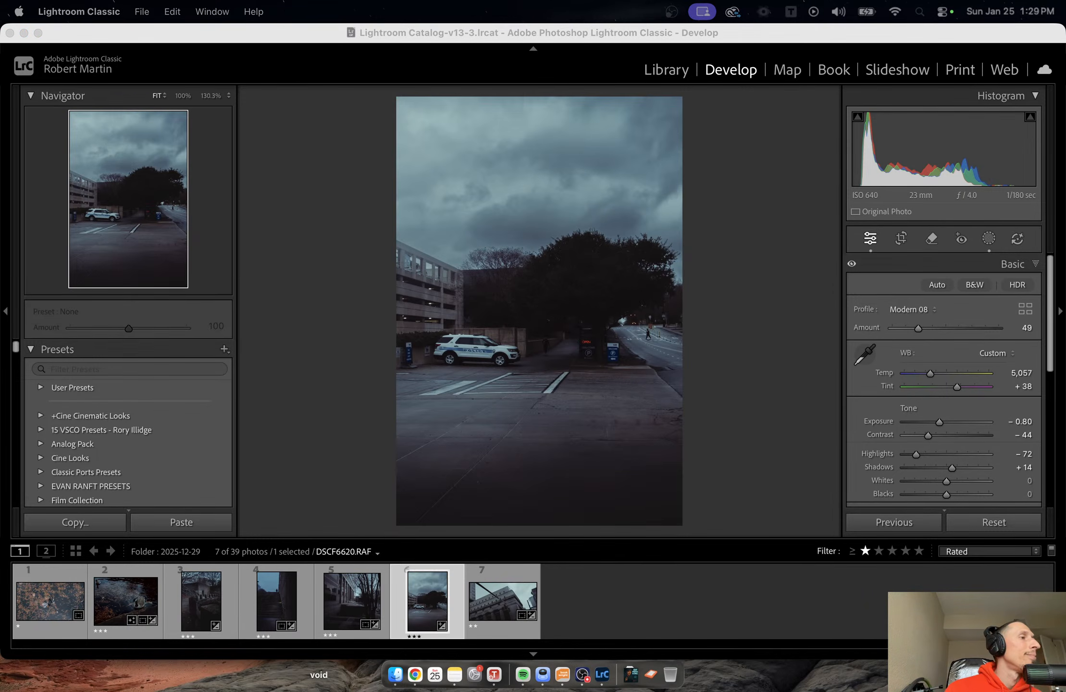